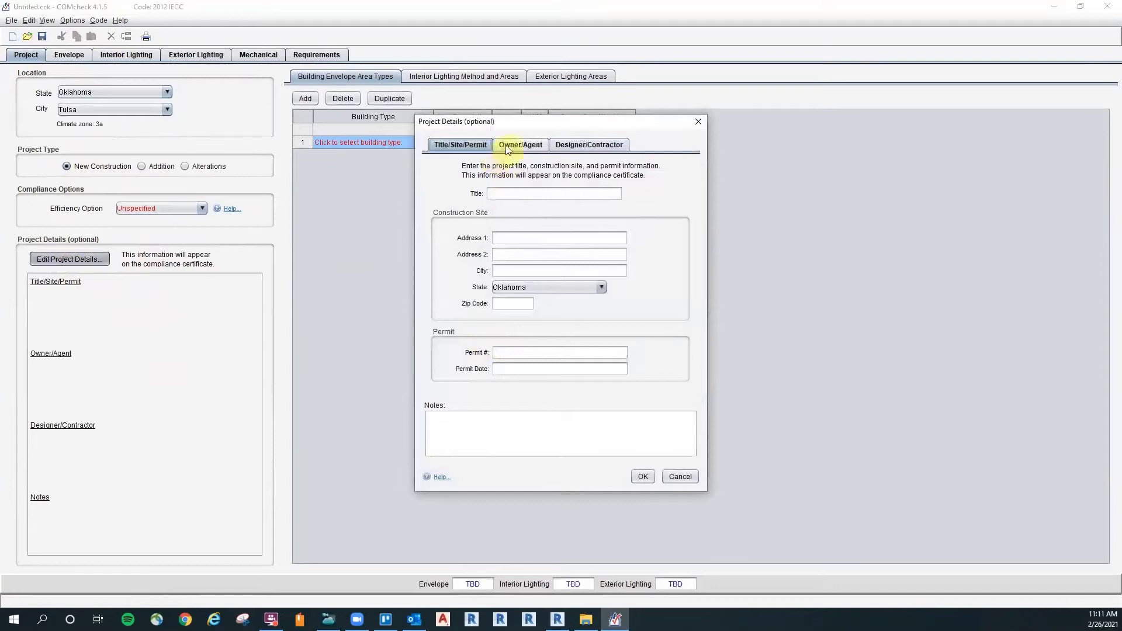
Review the Owner/Agent and Designer/Contractor fields in the optional project details, then leave without entering anything.
{"action": "left_click", "coordinate": [520, 146]}
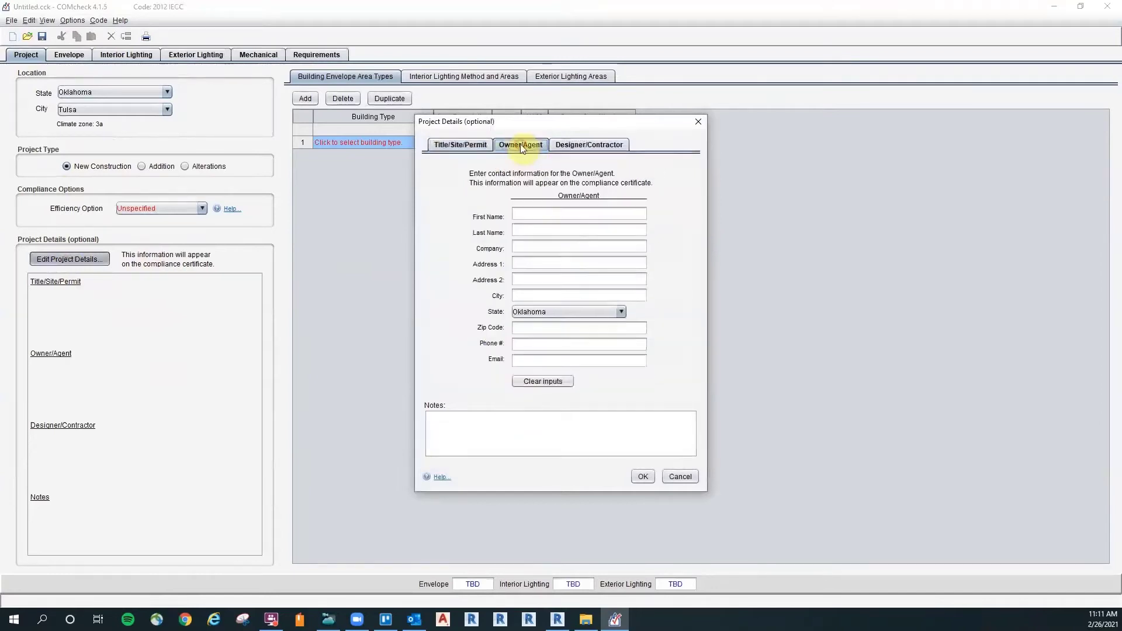
{"action": "left_click", "coordinate": [589, 145]}
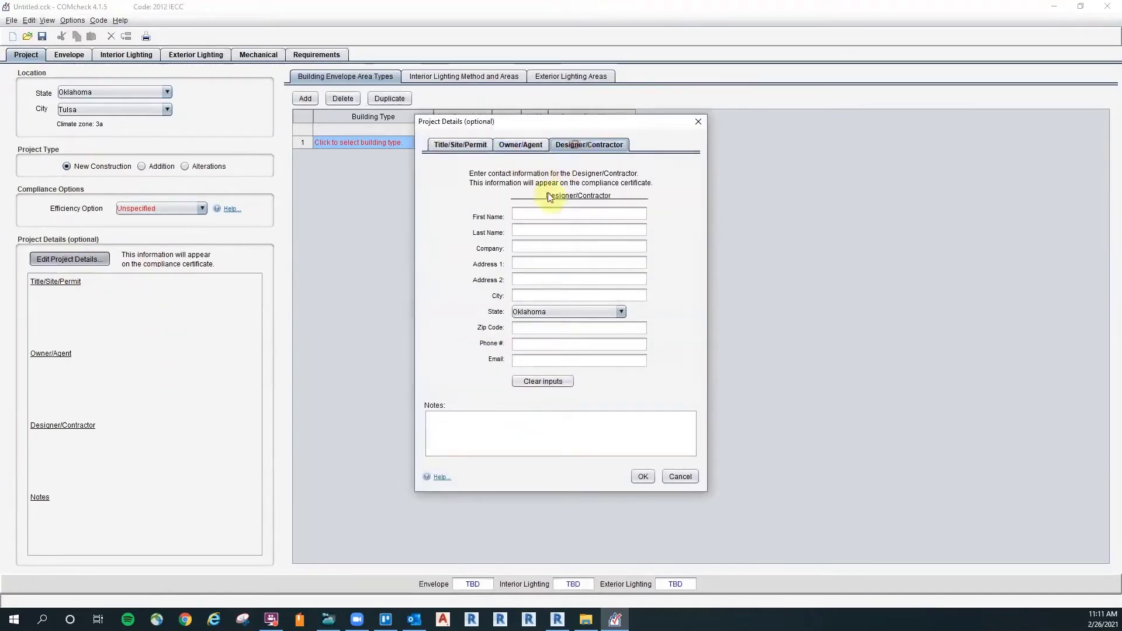
{"action": "left_click", "coordinate": [680, 476]}
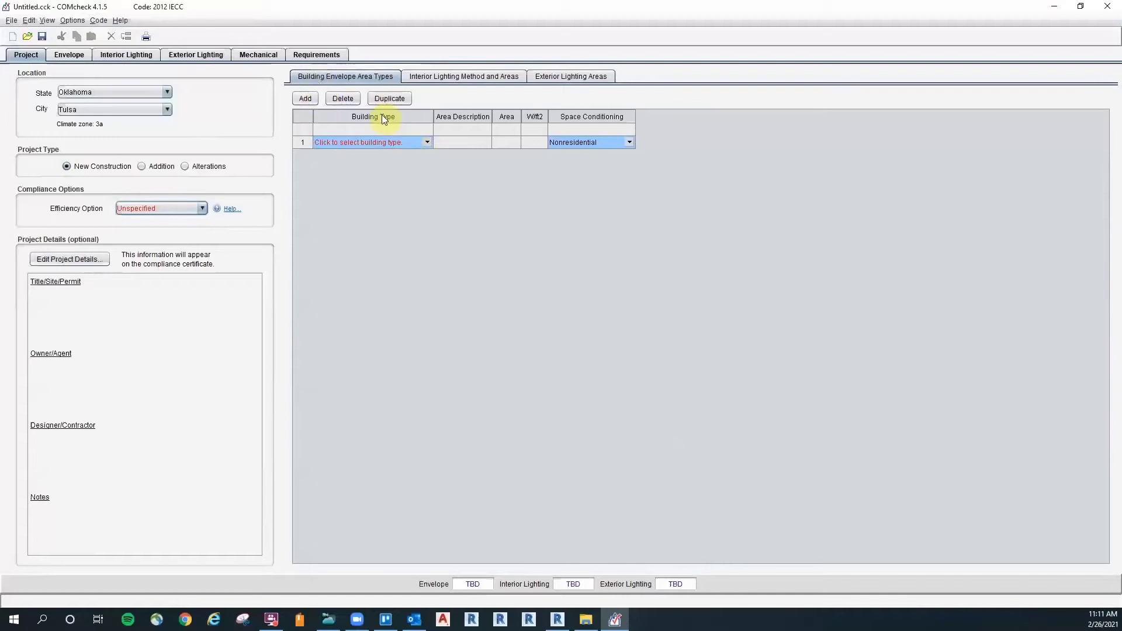
Set the first envelope area's building type to School/university with Nonresidential space conditioning.
{"action": "left_click", "coordinate": [426, 142]}
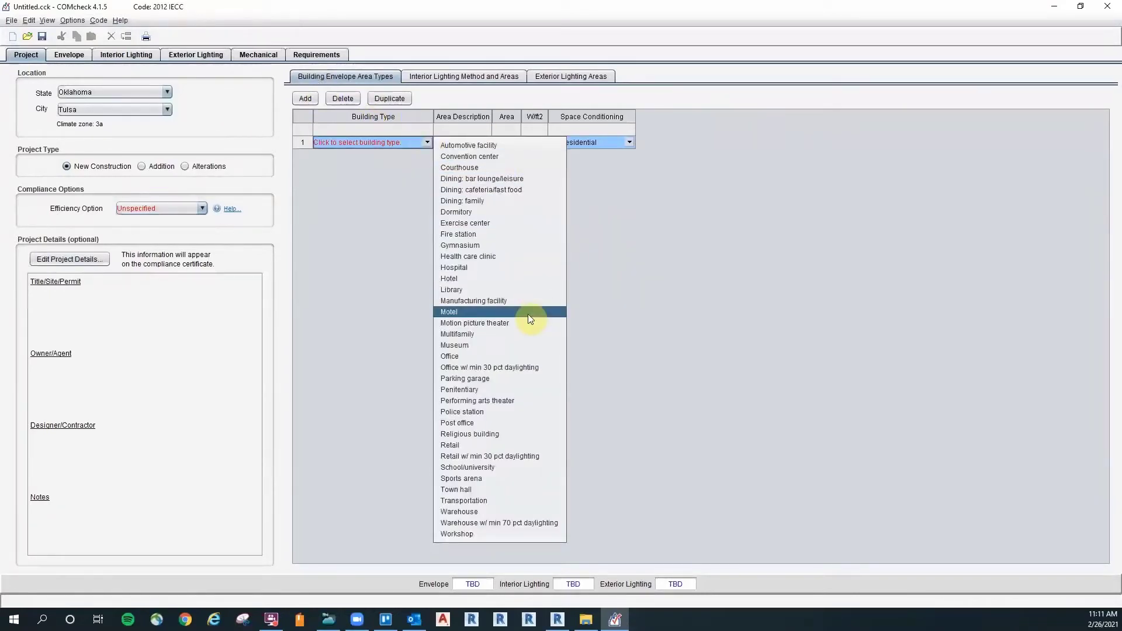
{"action": "left_click", "coordinate": [503, 467]}
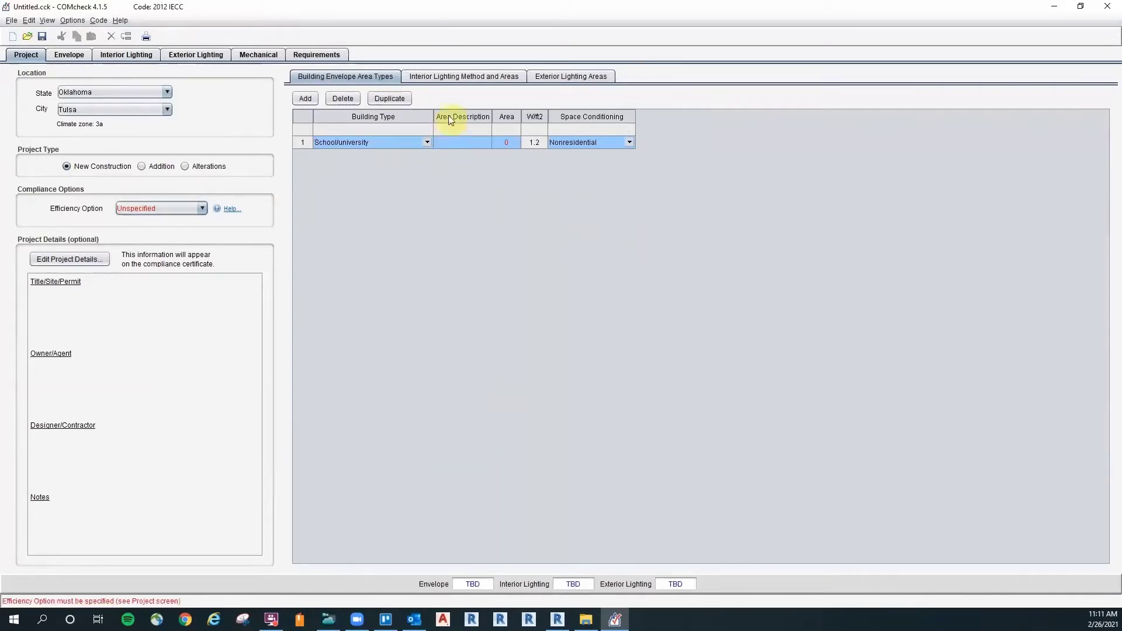
{"action": "left_click", "coordinate": [473, 142]}
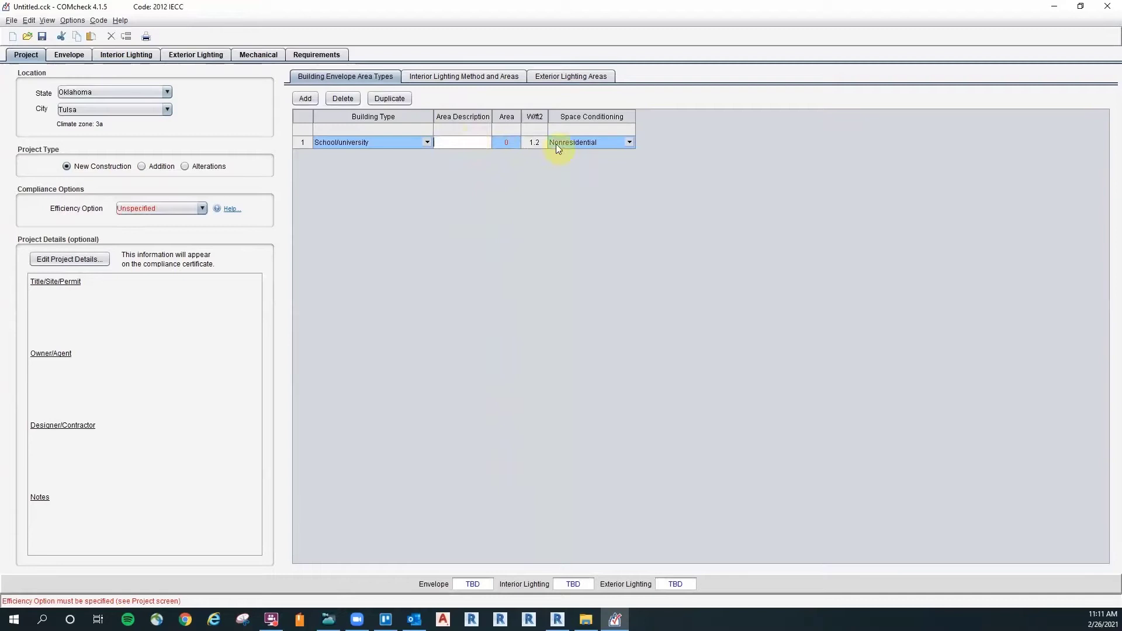
{"action": "left_click", "coordinate": [630, 141]}
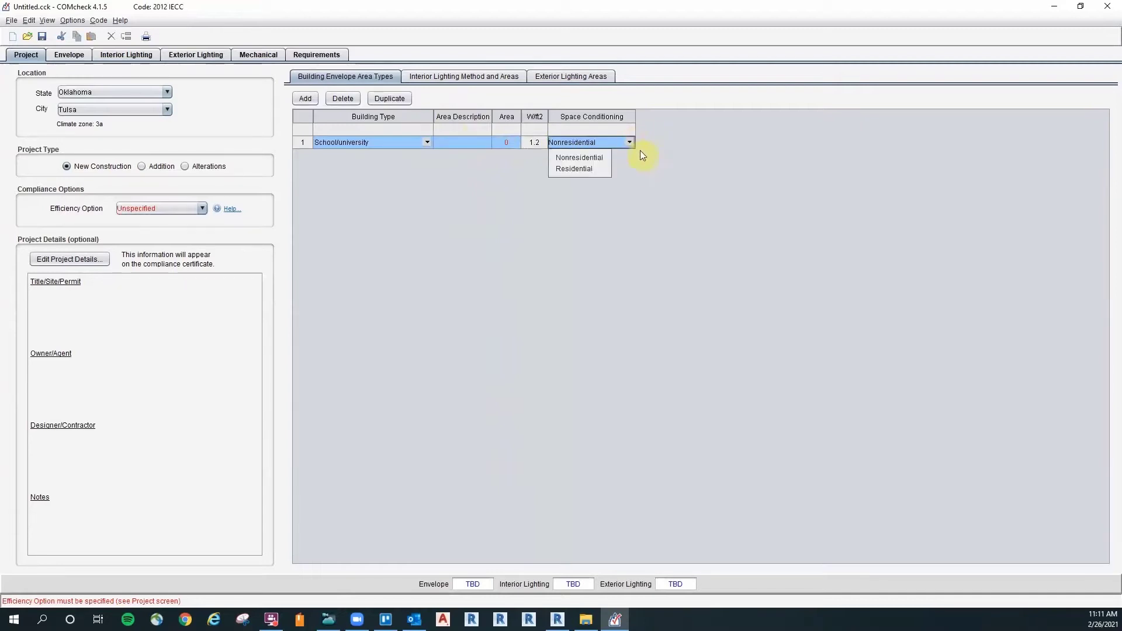
{"action": "left_click", "coordinate": [595, 156]}
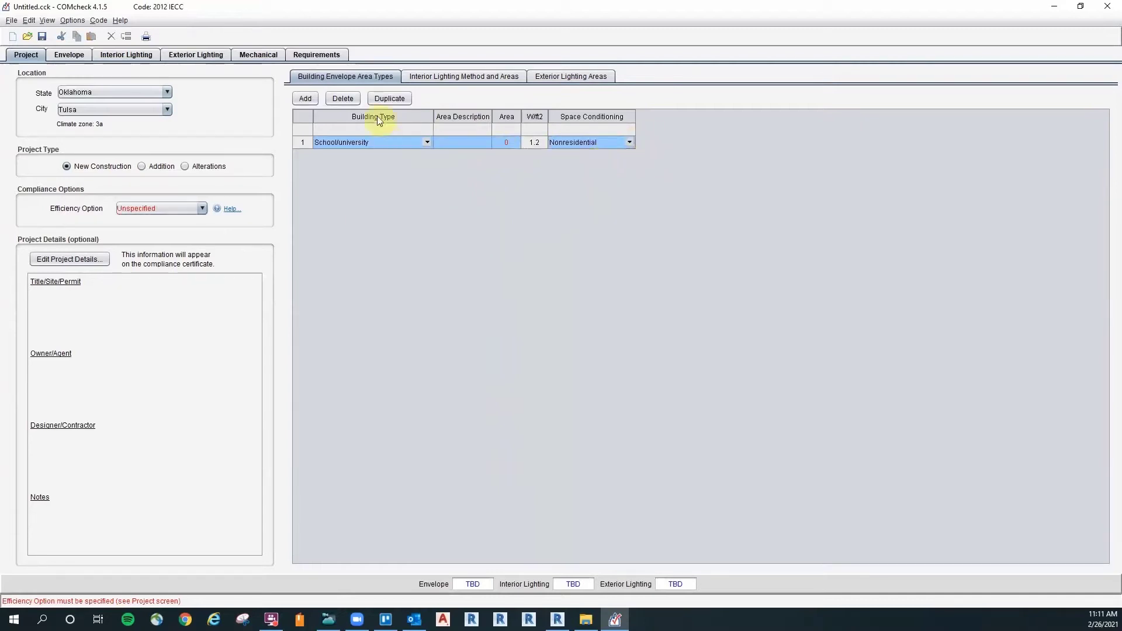
Look over the project's interior lighting method and exterior lighting area settings, then return to the building envelope area types.
{"action": "left_click", "coordinate": [429, 76]}
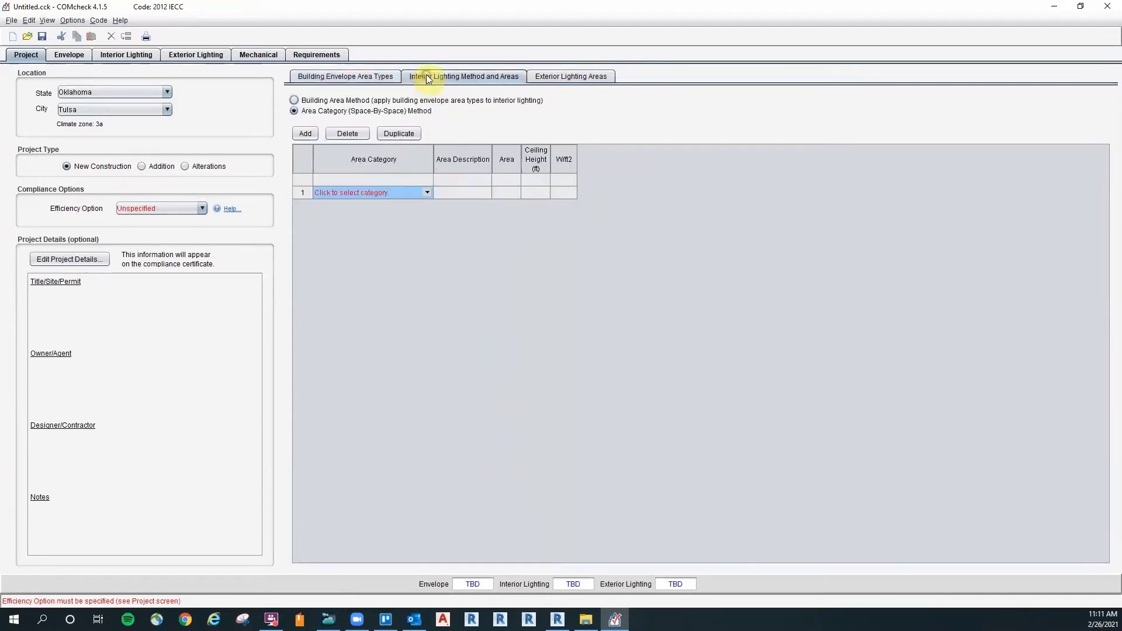
{"action": "left_click", "coordinate": [566, 76]}
{"action": "left_click", "coordinate": [359, 76]}
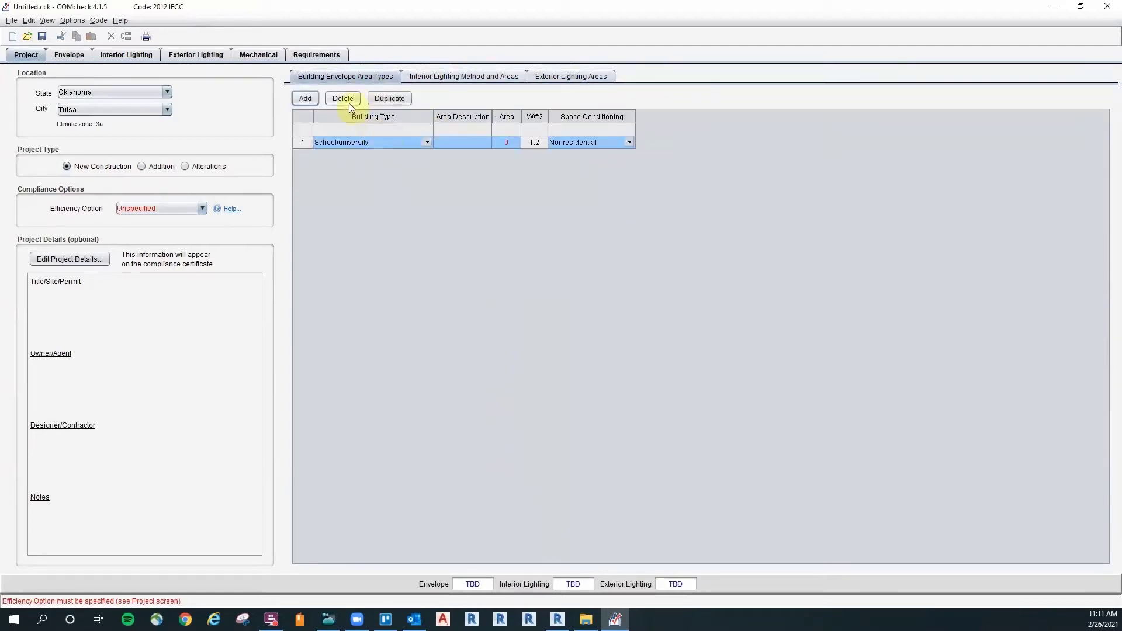
Add an exterior wall with the Steel-Framed, 16" o.c. assembly to the envelope and open its gross area for editing.
{"action": "left_click", "coordinate": [69, 55]}
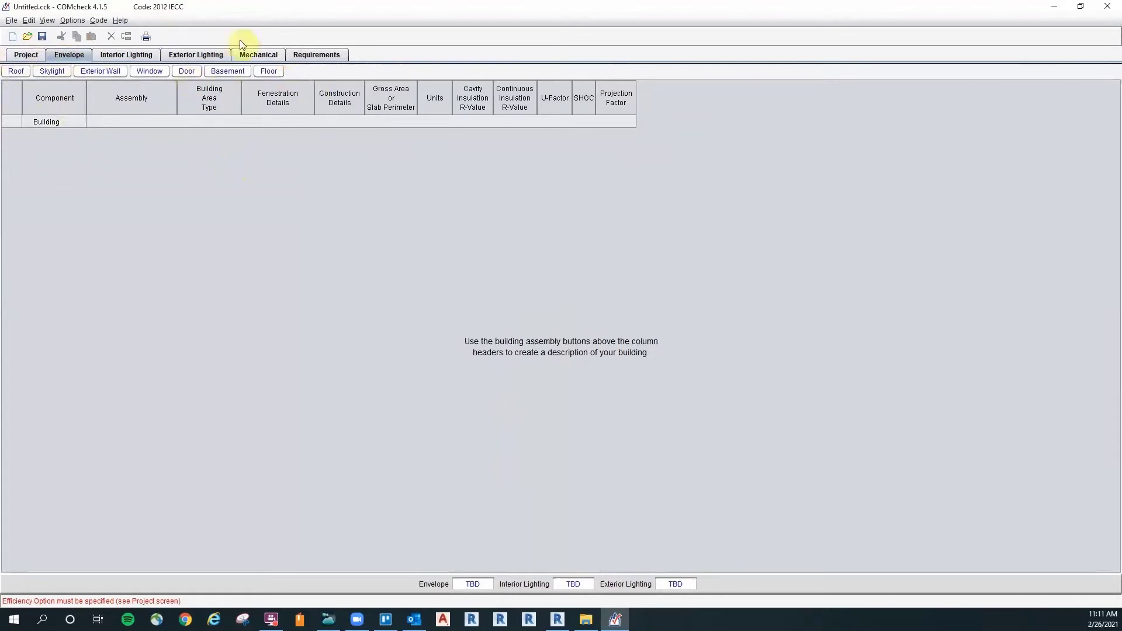
{"action": "left_click", "coordinate": [101, 72]}
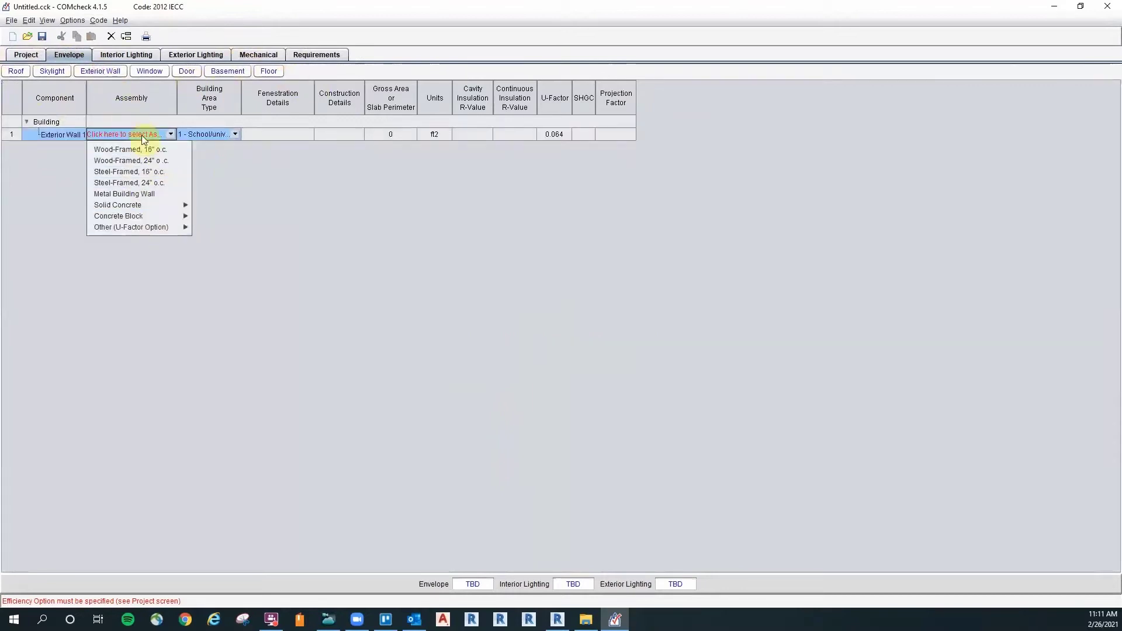
{"action": "left_click", "coordinate": [157, 174]}
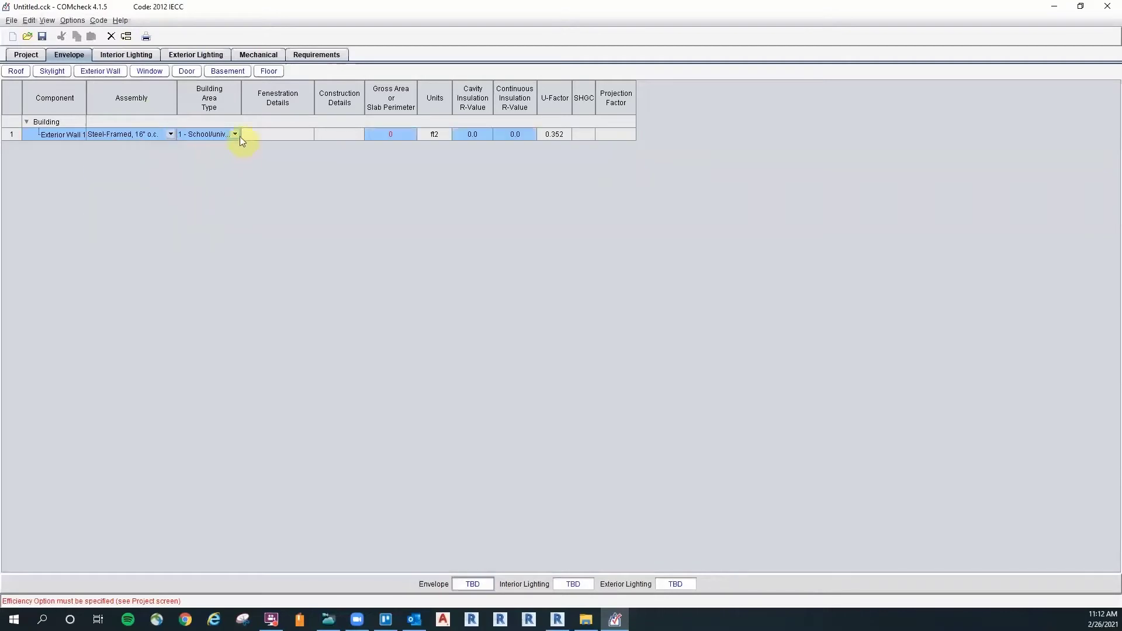
{"action": "double_click", "coordinate": [372, 137]}
{"action": "left_click", "coordinate": [278, 176]}
{"action": "left_click", "coordinate": [72, 171]}
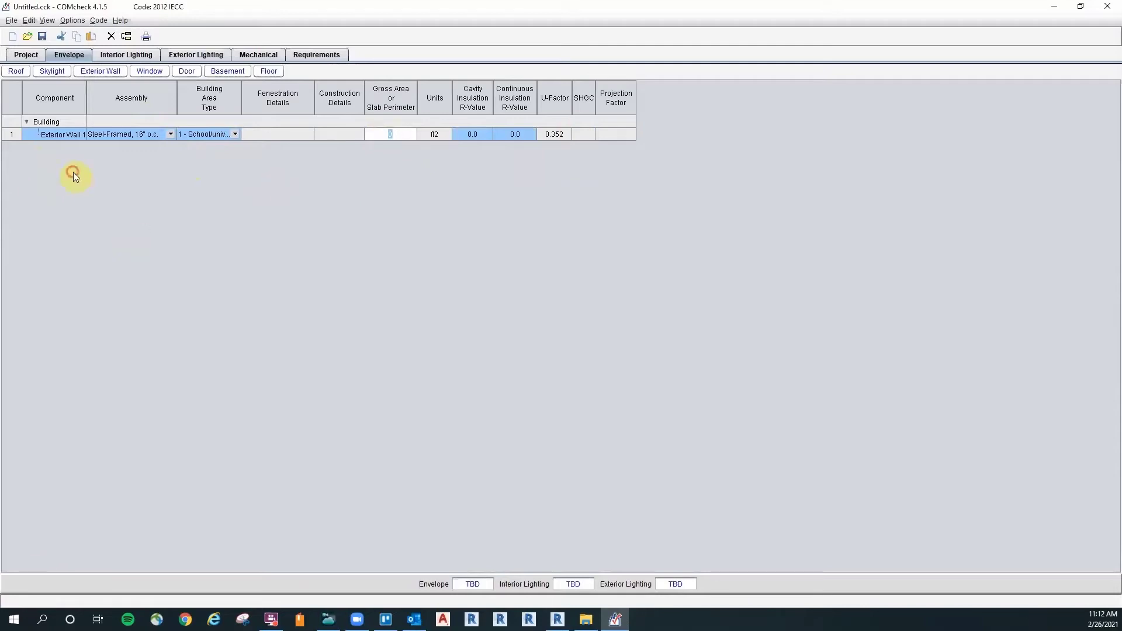
Add a window to the first exterior wall with a fixed Metal Frame with Thermal Break assembly.
{"action": "left_click", "coordinate": [148, 72]}
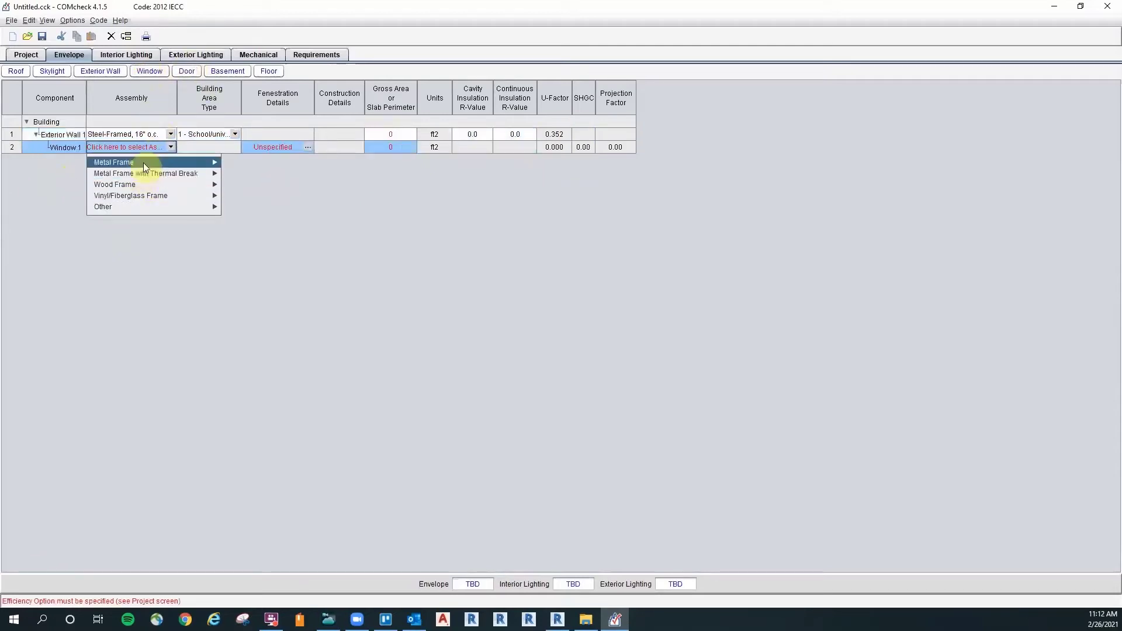
{"action": "mouse_move", "coordinate": [143, 163]}
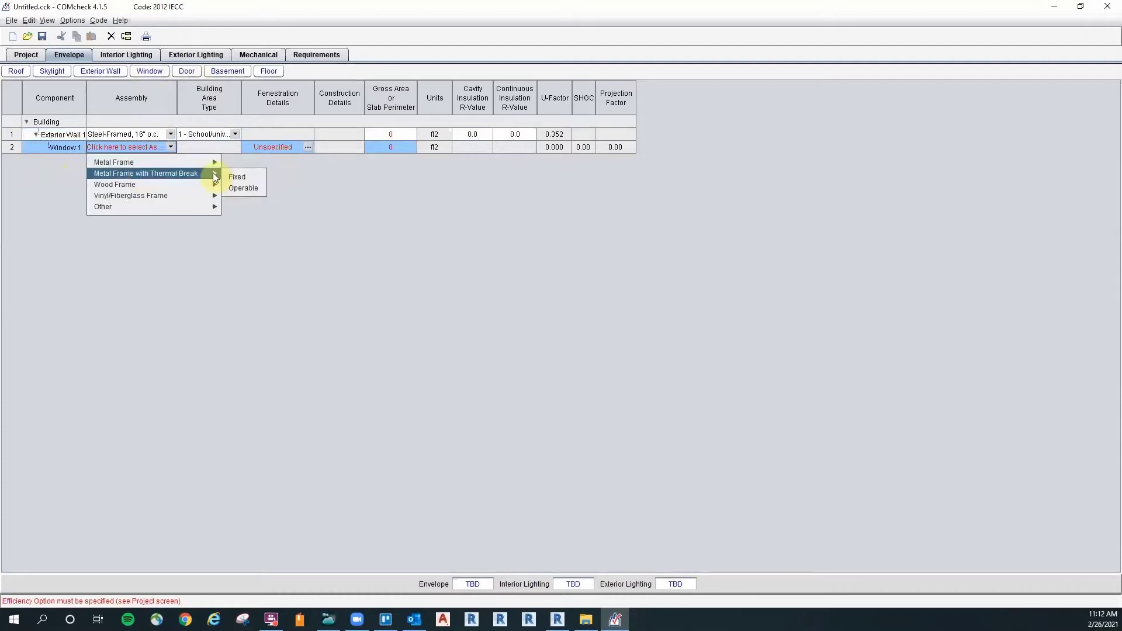
{"action": "left_click", "coordinate": [236, 174]}
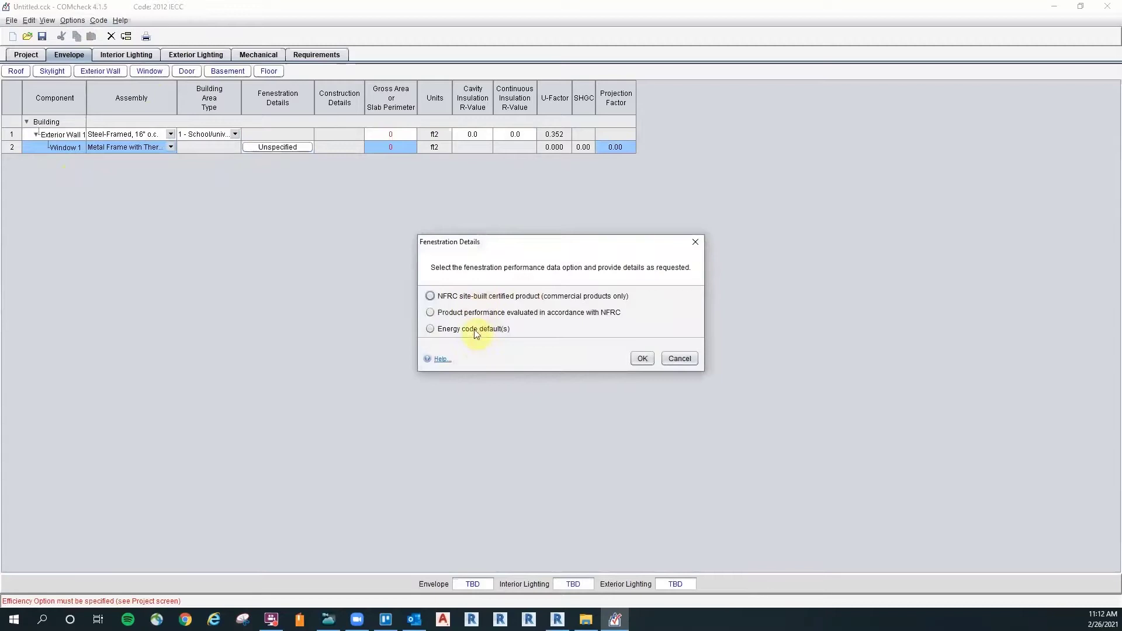
Set the first window's fenestration details to energy code defaults with Double Pane with Low-E glazing and Tinted coating, and open its gross area.
{"action": "left_click", "coordinate": [474, 328]}
{"action": "left_click", "coordinate": [472, 345]}
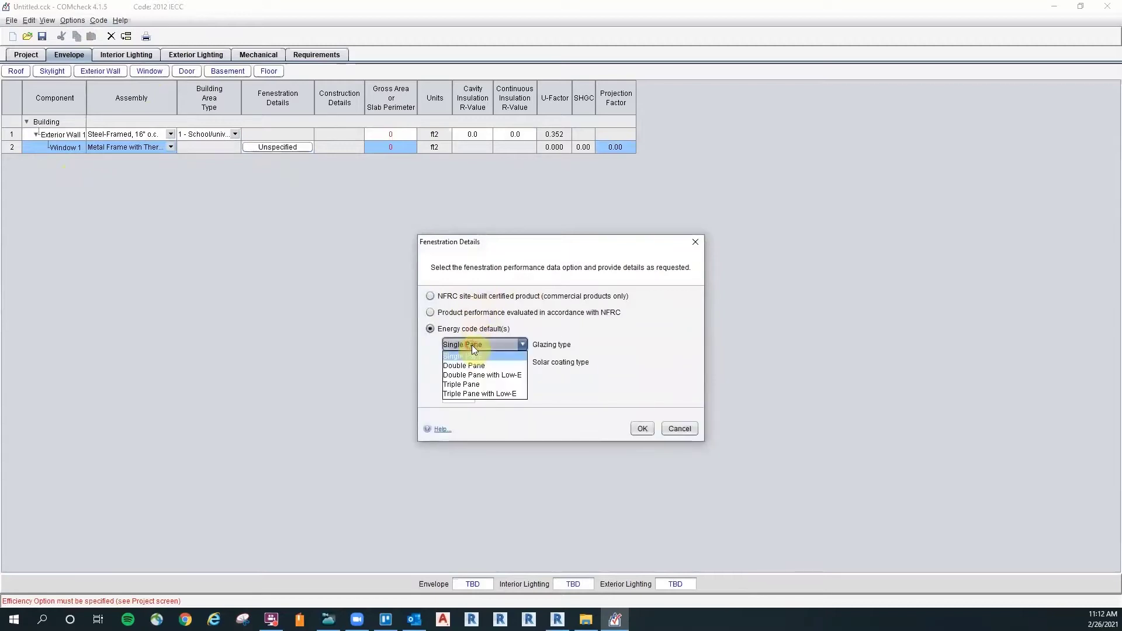
{"action": "left_click", "coordinate": [485, 380]}
{"action": "left_click", "coordinate": [475, 362]}
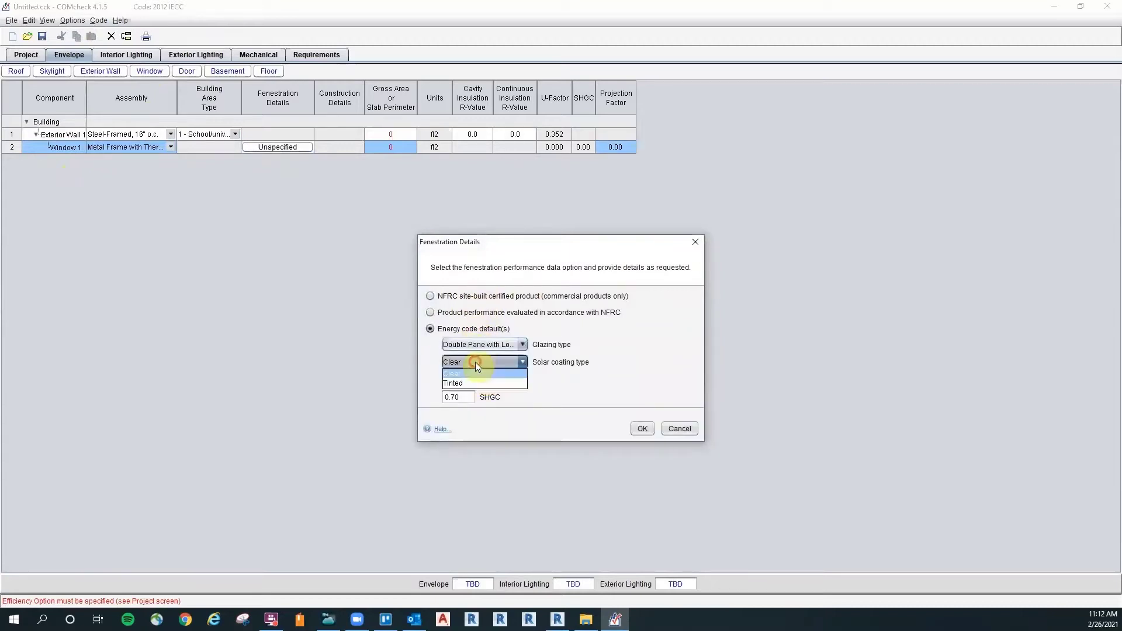
{"action": "left_click", "coordinate": [477, 384]}
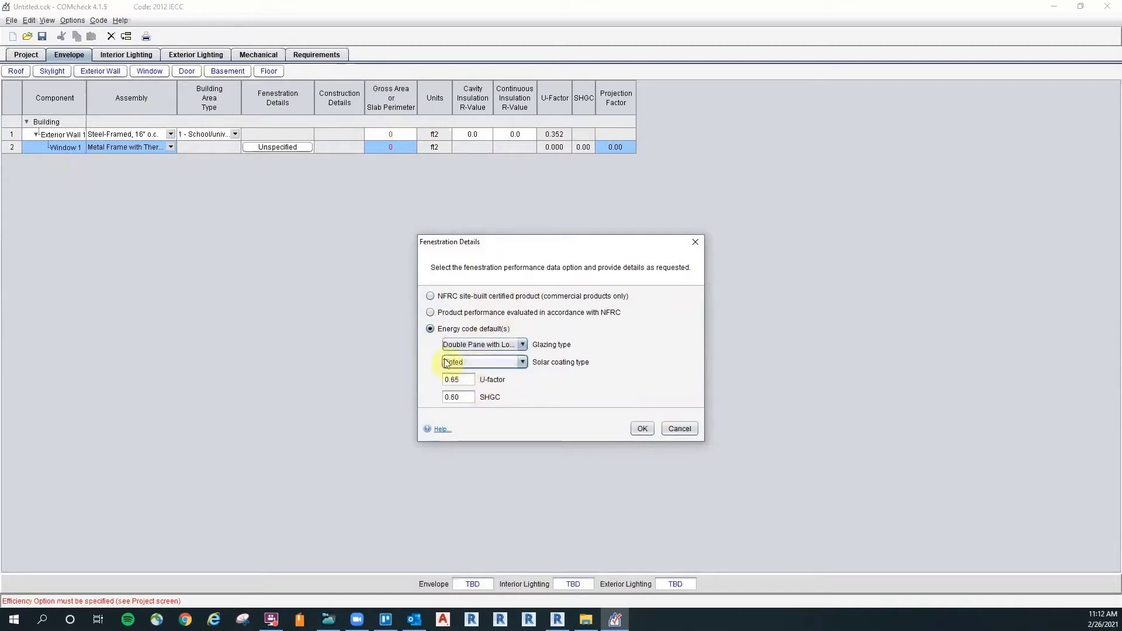
{"action": "left_click", "coordinate": [642, 429]}
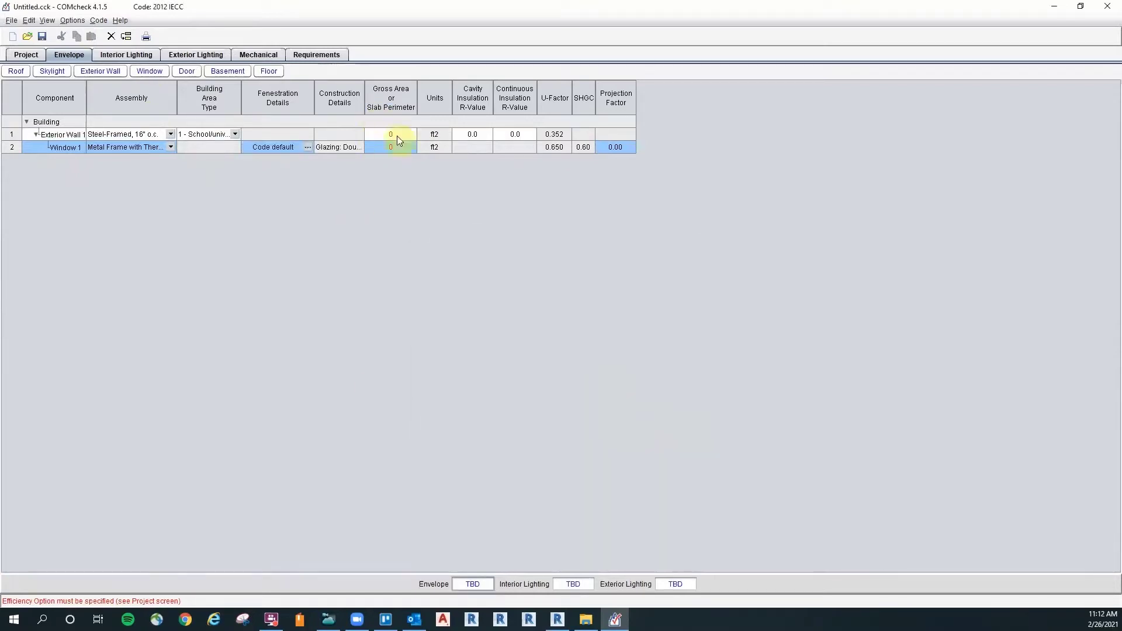
{"action": "double_click", "coordinate": [397, 149]}
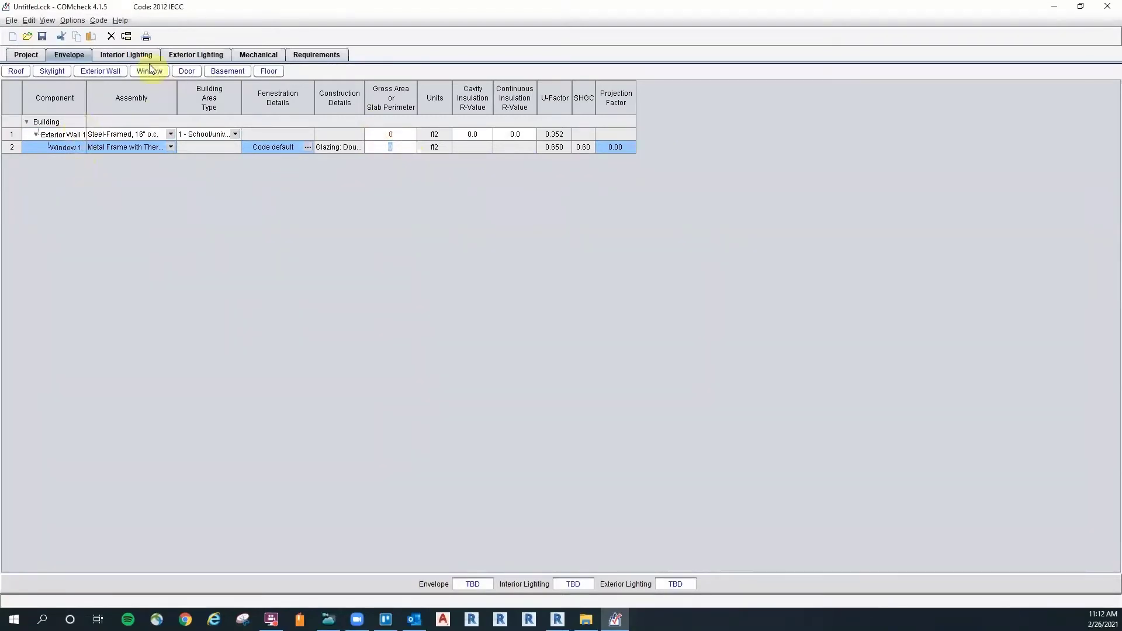
Add an Insulated Metal door of the Swinging type to the first exterior wall.
{"action": "left_click", "coordinate": [186, 71]}
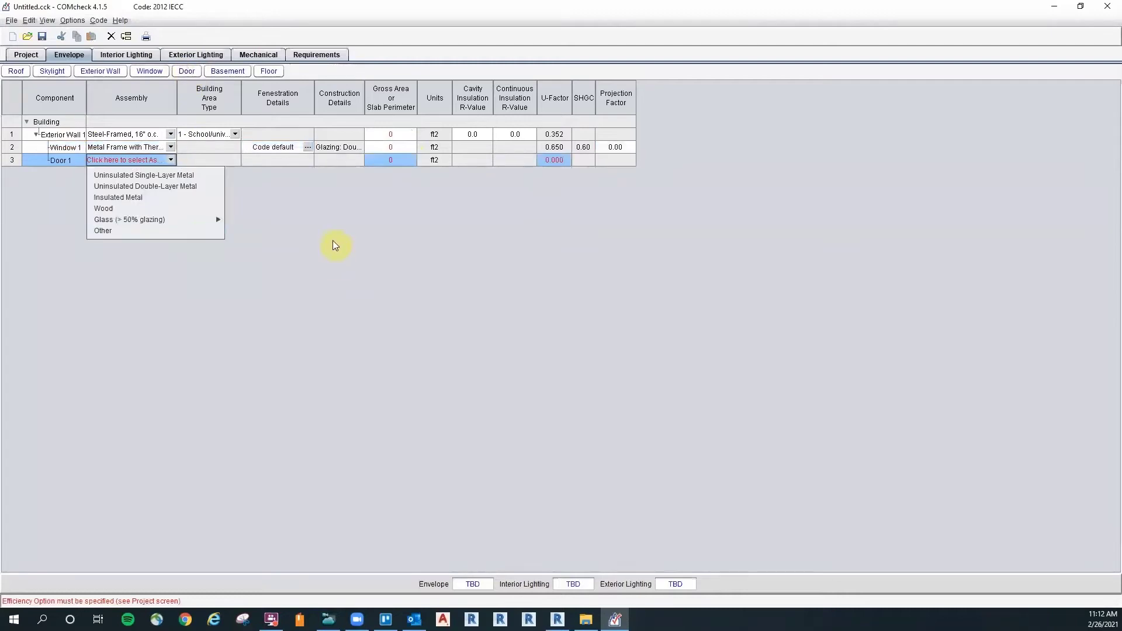
{"action": "left_click", "coordinate": [188, 197]}
{"action": "left_click", "coordinate": [351, 175]}
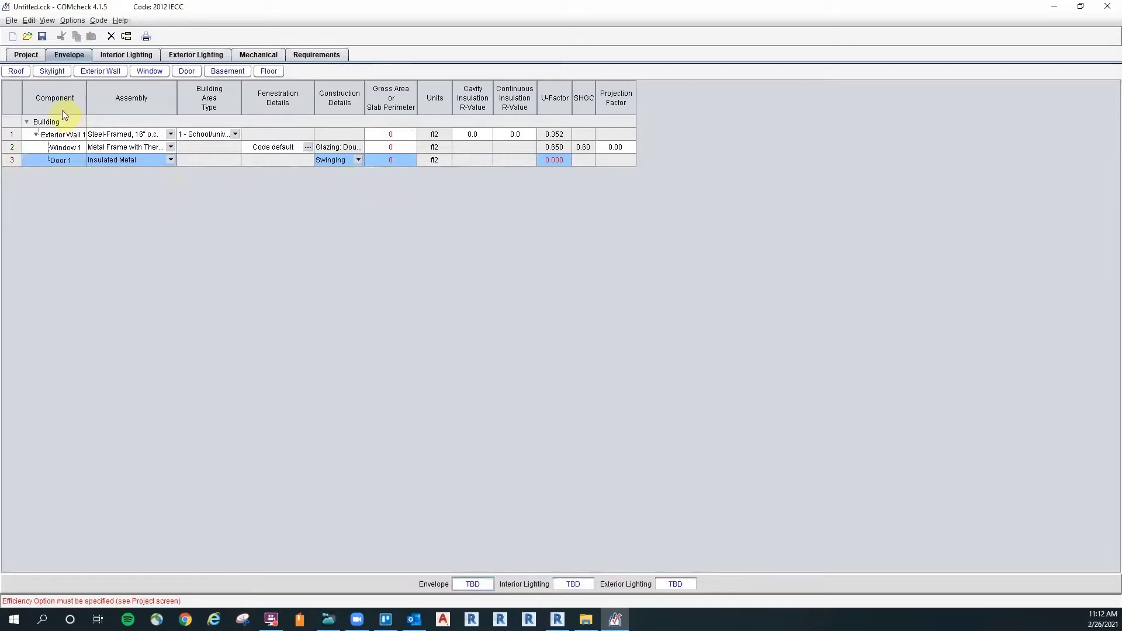
Add a second exterior wall with the Steel-Framed, 16" o.c. assembly and open its gross area for editing.
{"action": "left_click", "coordinate": [94, 71]}
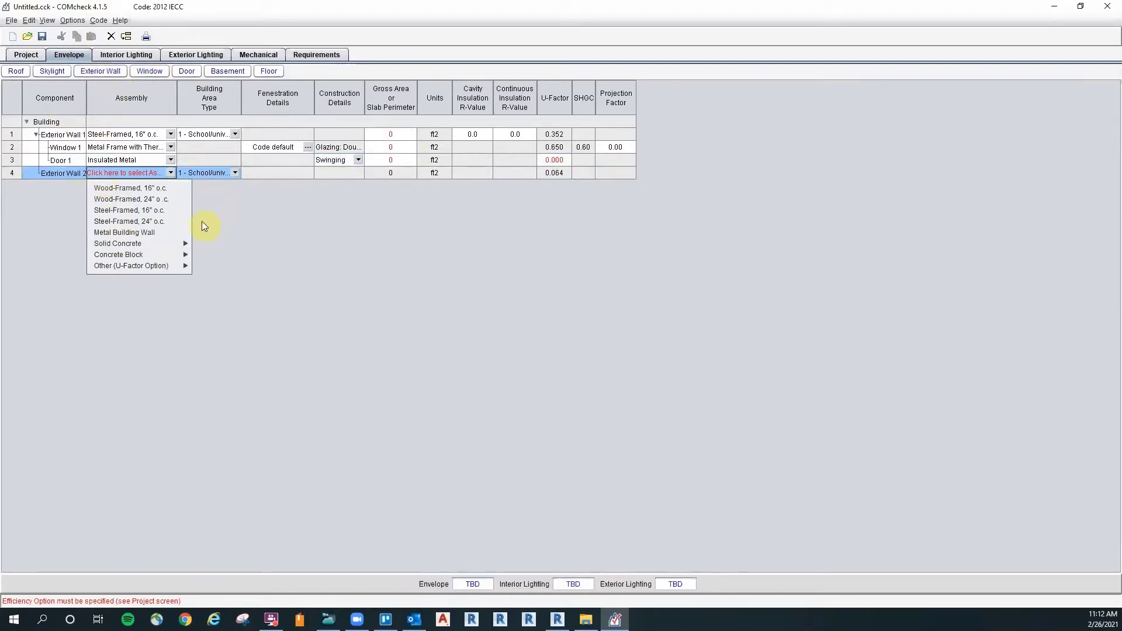
{"action": "left_click", "coordinate": [160, 211]}
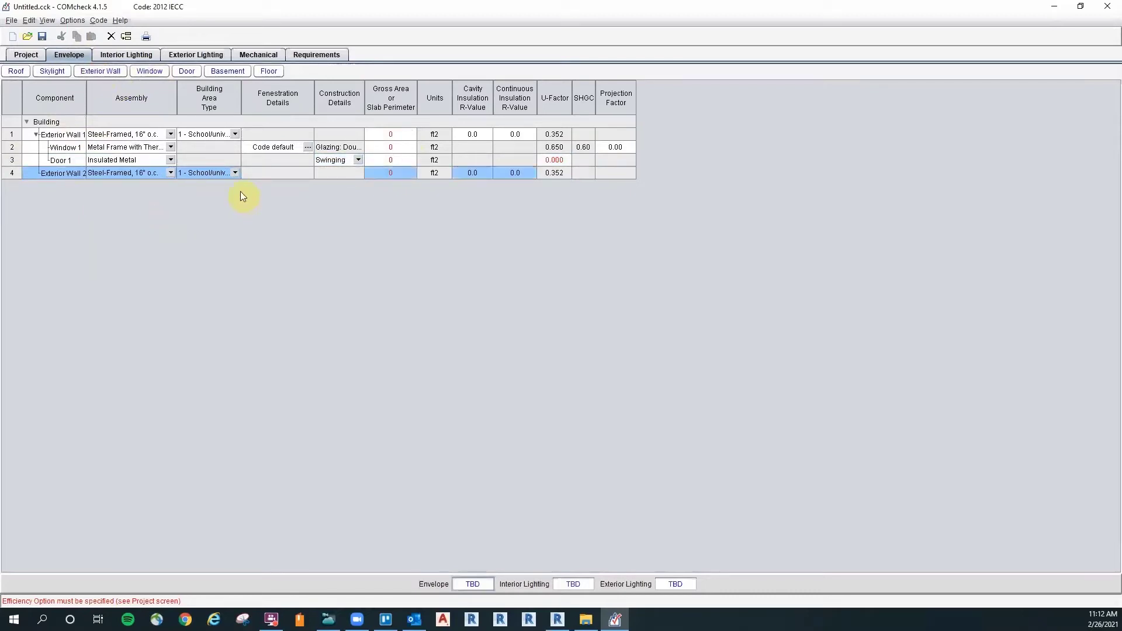
{"action": "left_click", "coordinate": [400, 173]}
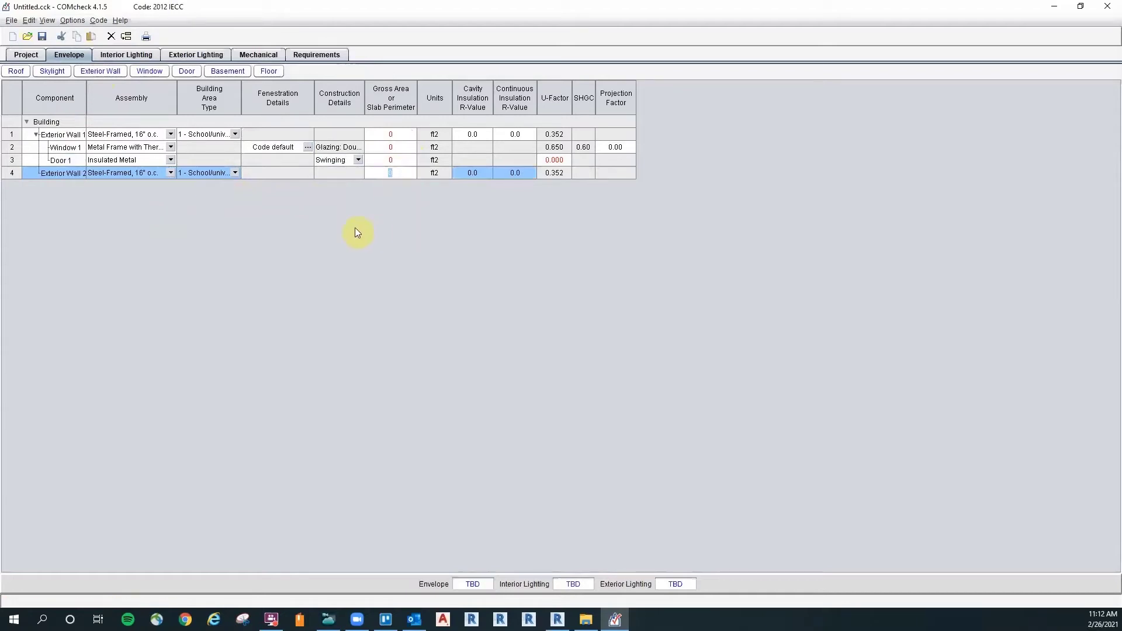
Add a fixed Metal Frame window to the second exterior wall, using energy code defaults with Double Pane with Low-E glazing and Tinted coating.
{"action": "left_click", "coordinate": [153, 72]}
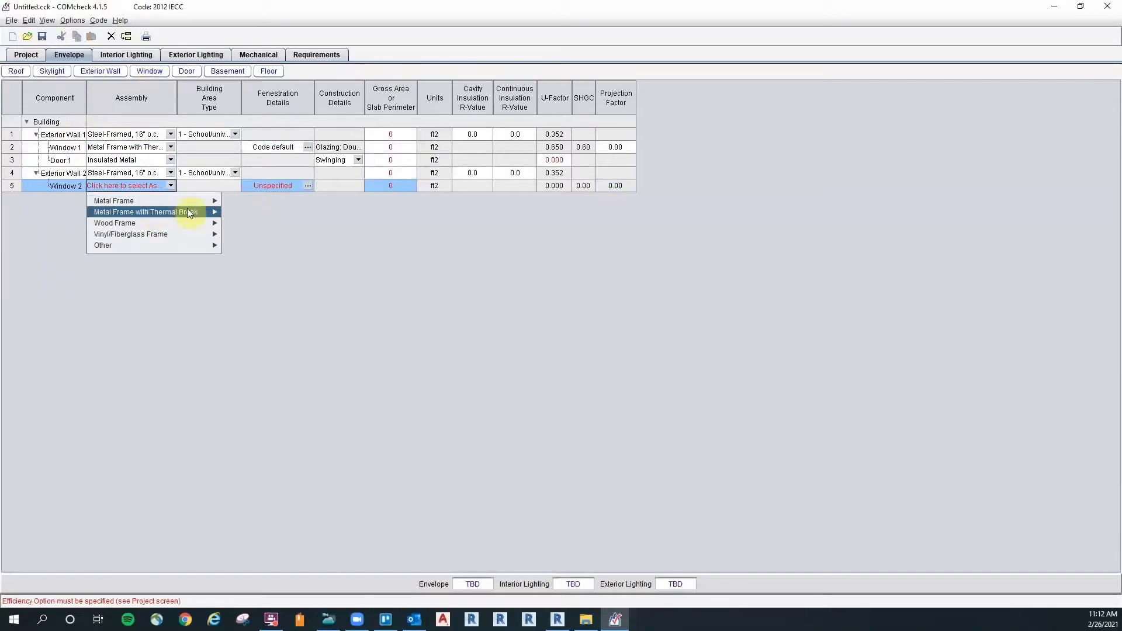
{"action": "left_click", "coordinate": [238, 210]}
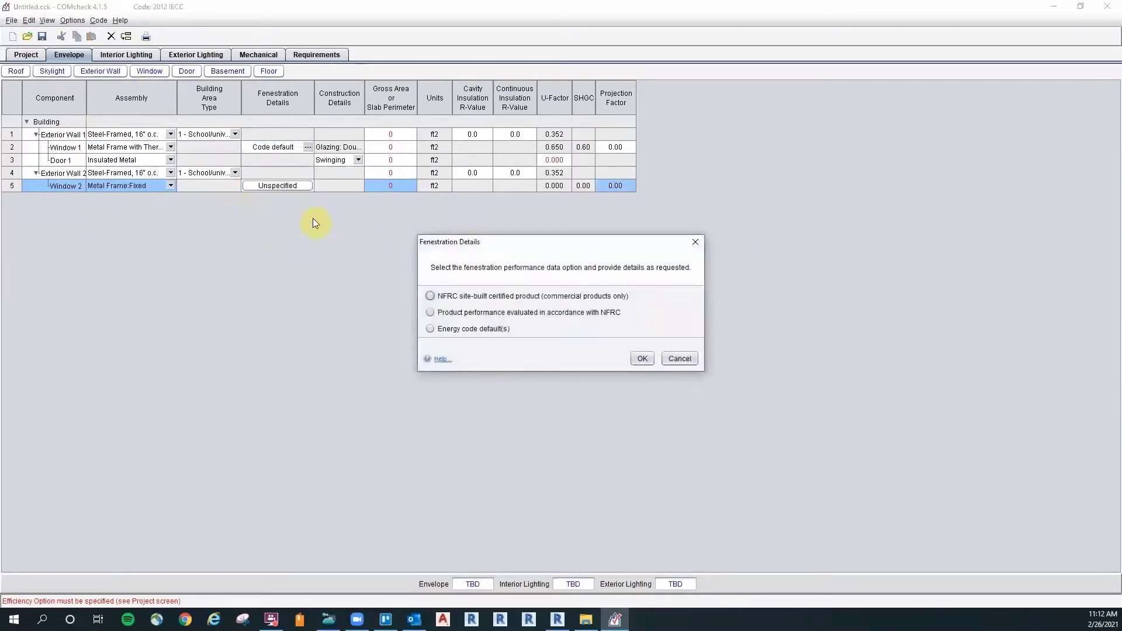
{"action": "left_click", "coordinate": [462, 328]}
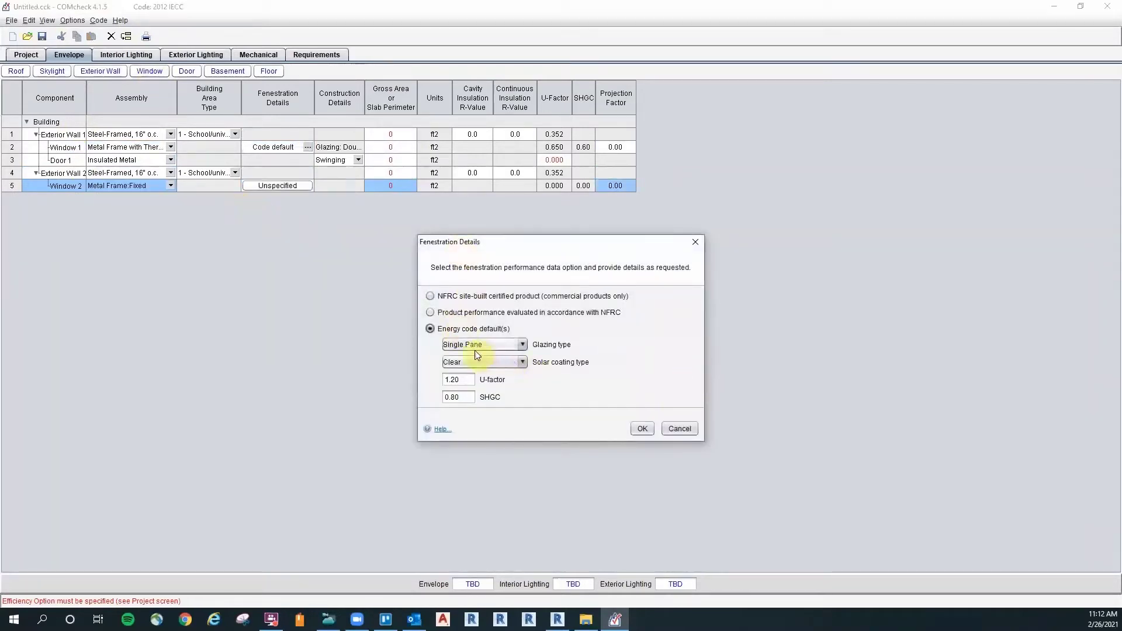
{"action": "left_click", "coordinate": [474, 346]}
{"action": "left_click", "coordinate": [465, 365]}
{"action": "left_click", "coordinate": [471, 346]}
{"action": "left_click", "coordinate": [487, 375]}
{"action": "left_click", "coordinate": [522, 362]}
{"action": "left_click", "coordinate": [476, 382]}
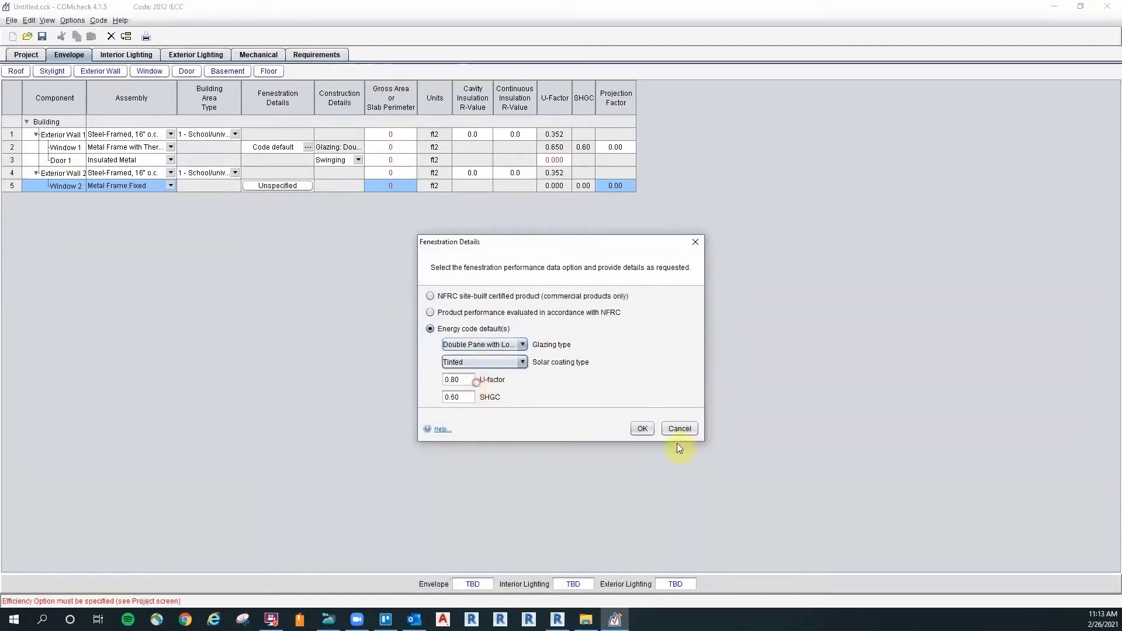
{"action": "left_click", "coordinate": [642, 429]}
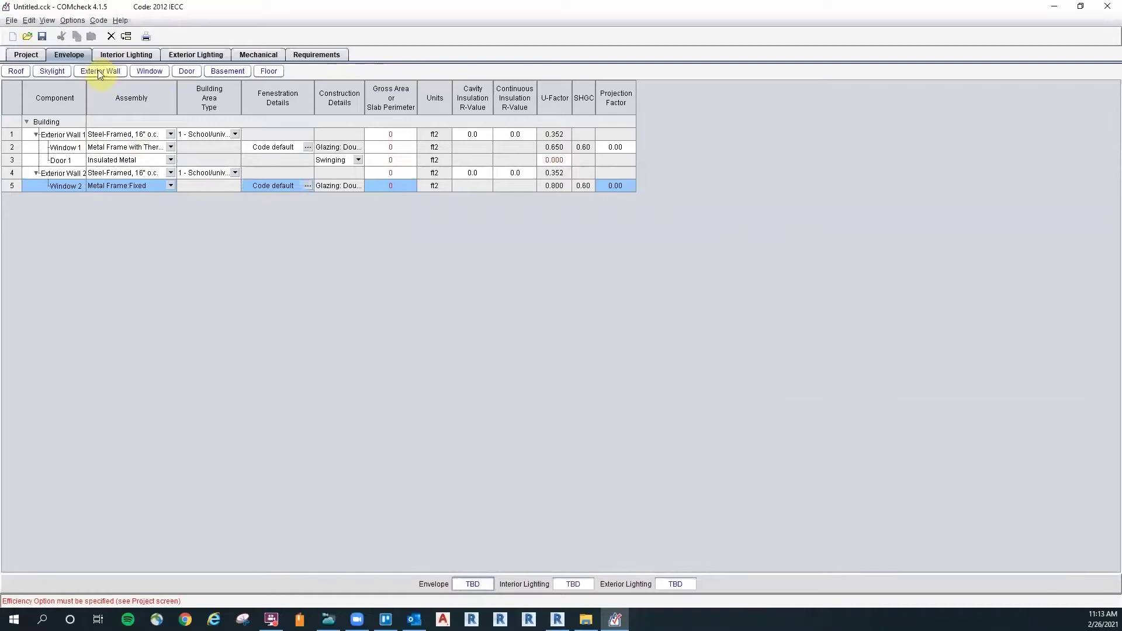
Add an Insulated Metal door of the Swinging type to the second exterior wall.
{"action": "left_click", "coordinate": [186, 72]}
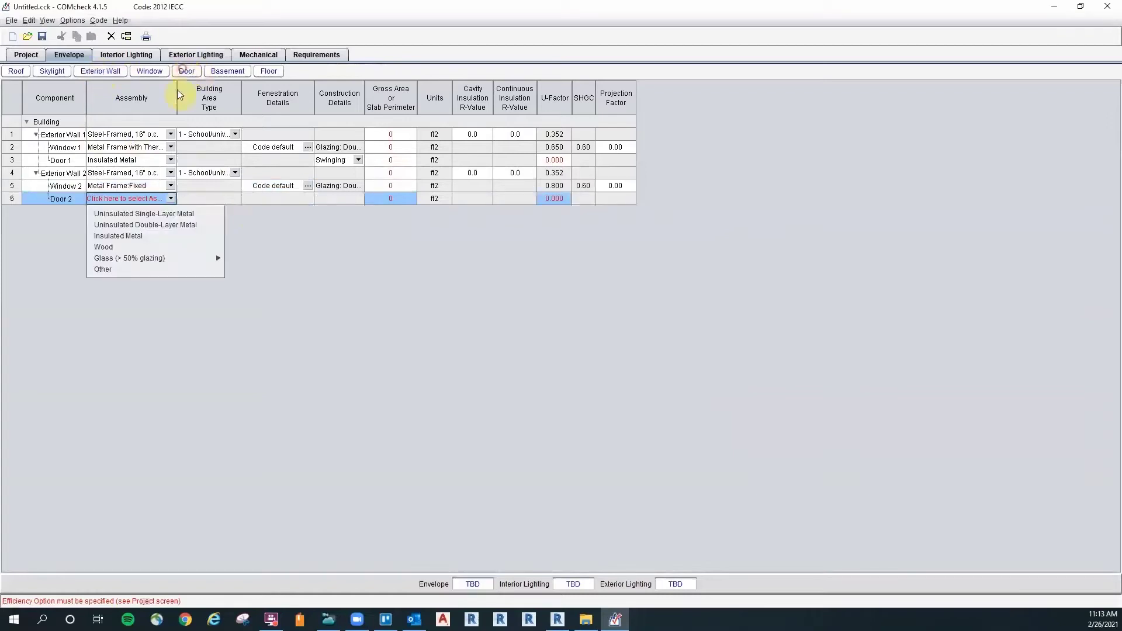
{"action": "left_click", "coordinate": [169, 235]}
{"action": "left_click", "coordinate": [336, 214]}
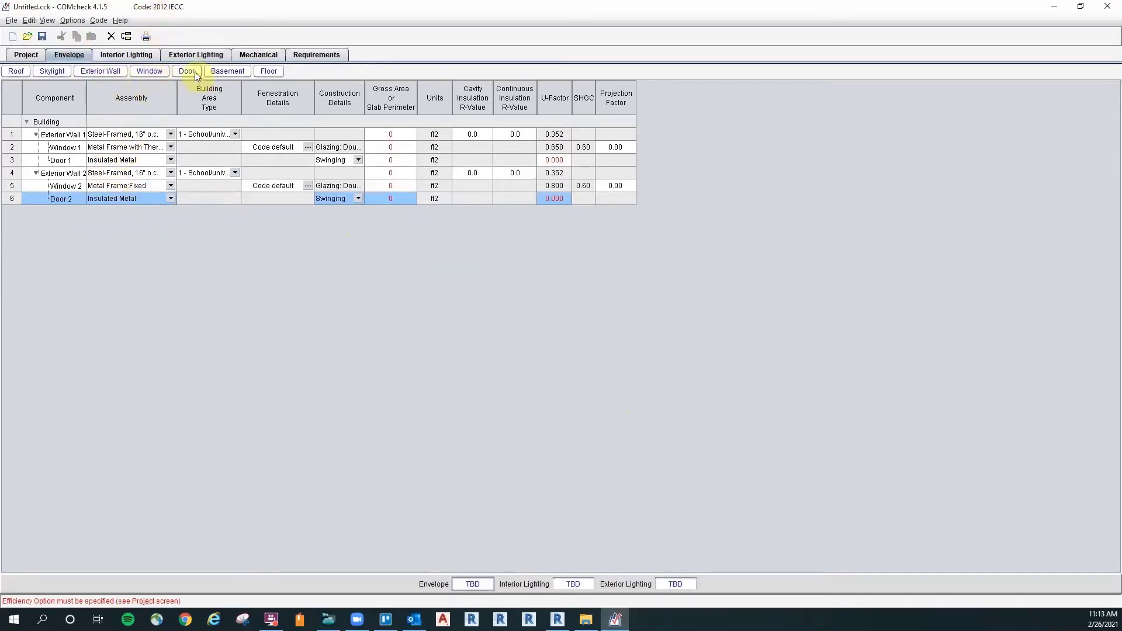
Add a roof with Insulation Entirely Above Deck, a 3-Year-Aged Solar Reflectance Index of 64, and open its gross area for editing.
{"action": "left_click", "coordinate": [16, 72]}
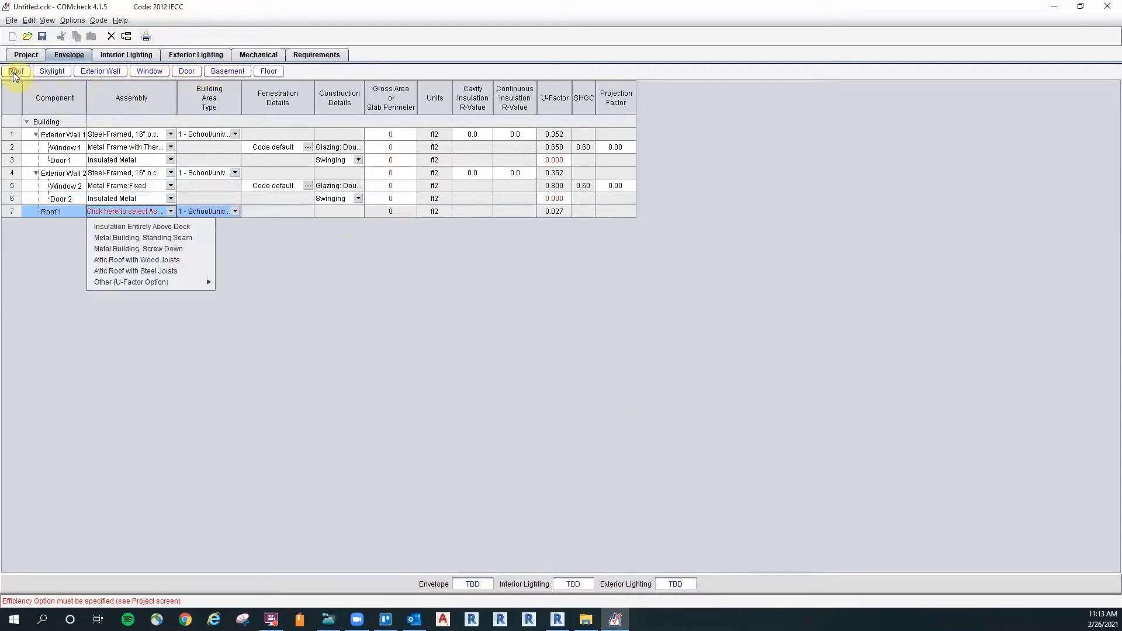
{"action": "left_click", "coordinate": [168, 228]}
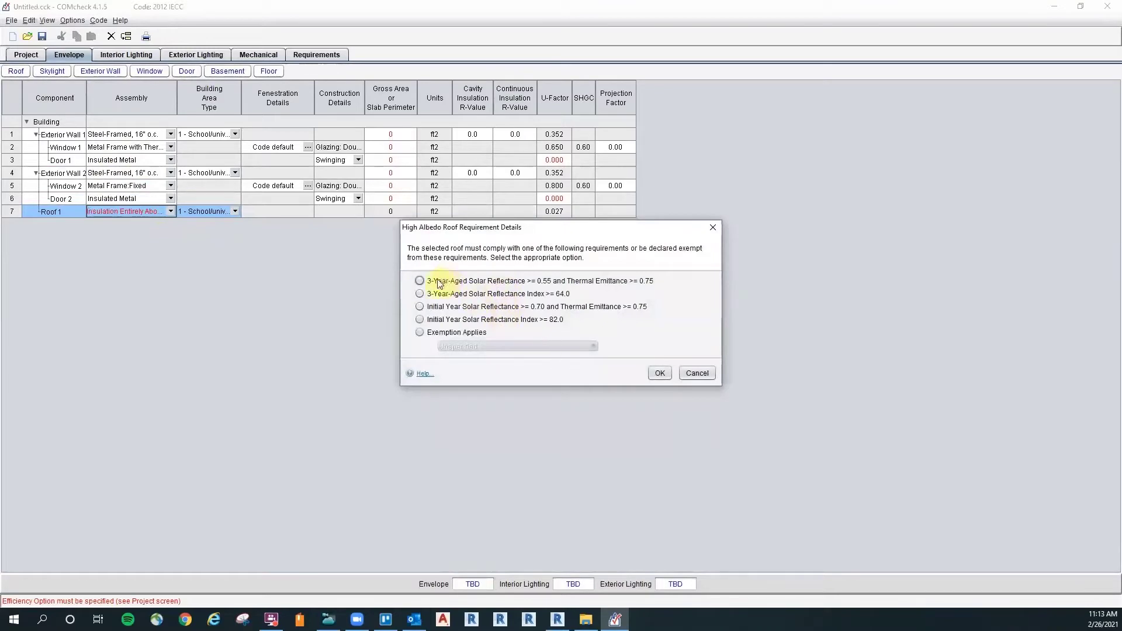
{"action": "left_click", "coordinate": [478, 294]}
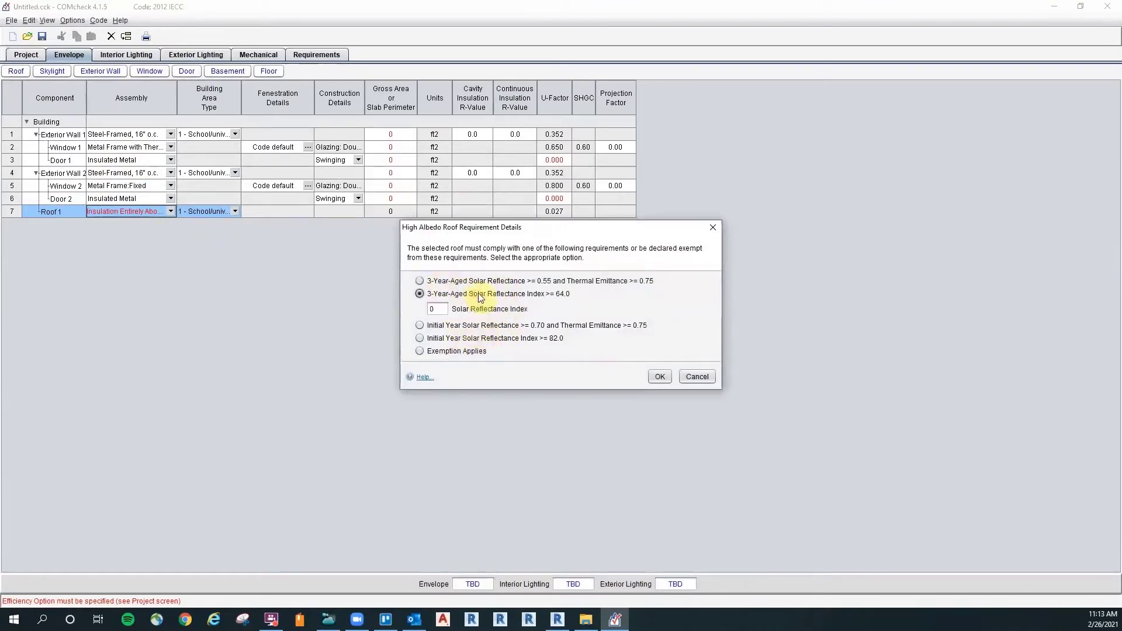
{"action": "left_click", "coordinate": [442, 311]}
{"action": "type", "text": "64"}
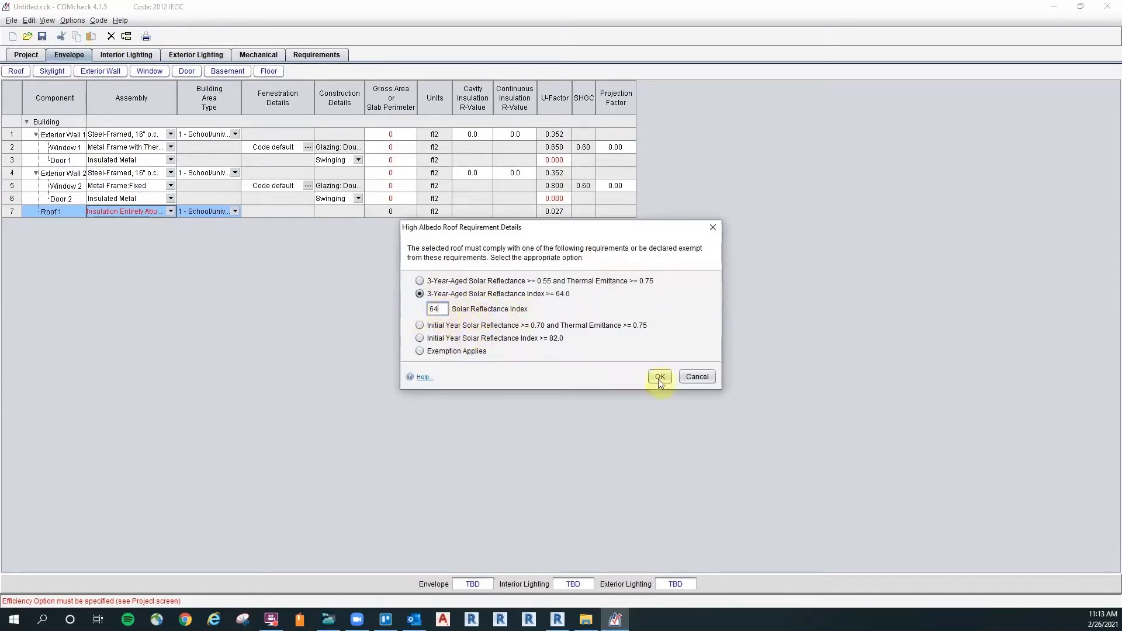
{"action": "left_click", "coordinate": [657, 377]}
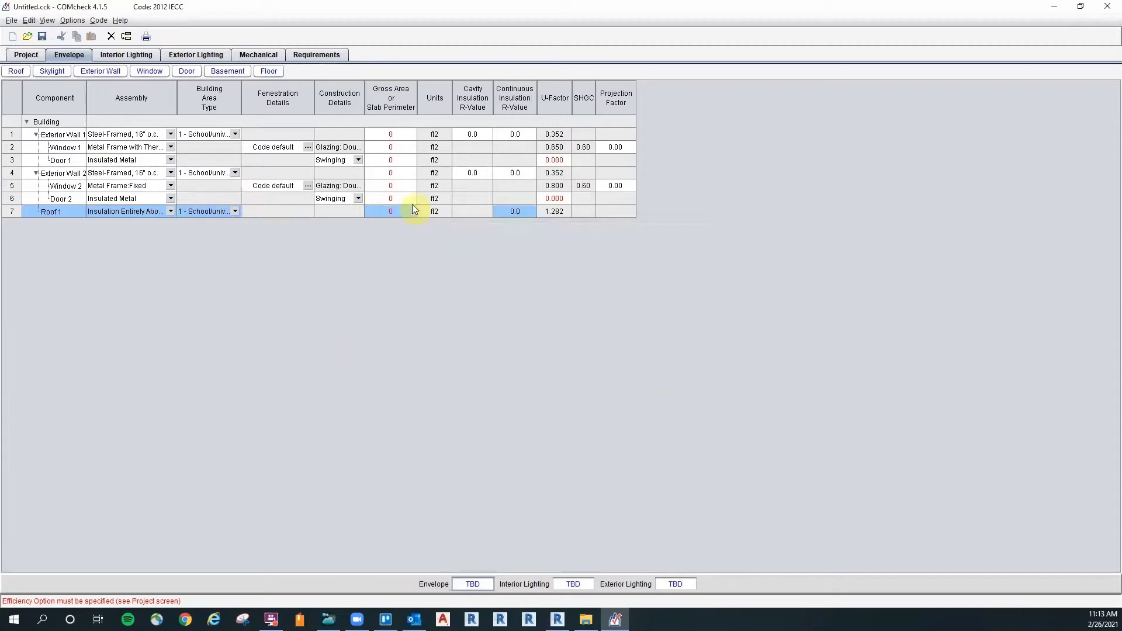
{"action": "left_click", "coordinate": [390, 211]}
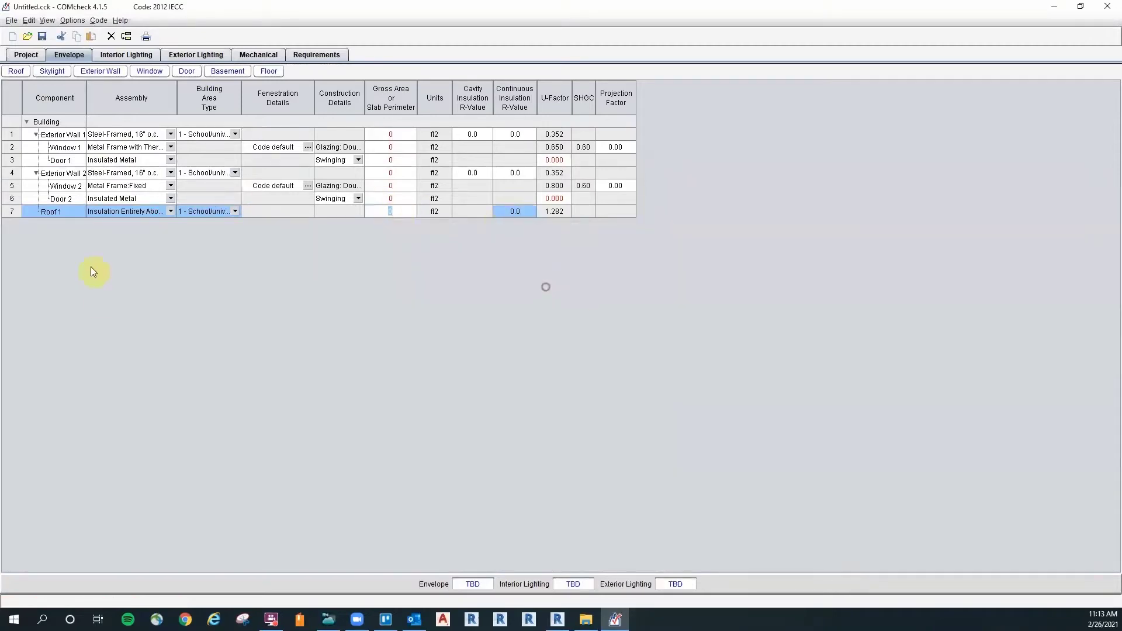
Add a Metal Frame with Thermal Break skylight, Glass With Curb, to the roof, using energy code defaults with Double Pane with Low-E glazing and Tinted coating.
{"action": "left_click", "coordinate": [44, 70]}
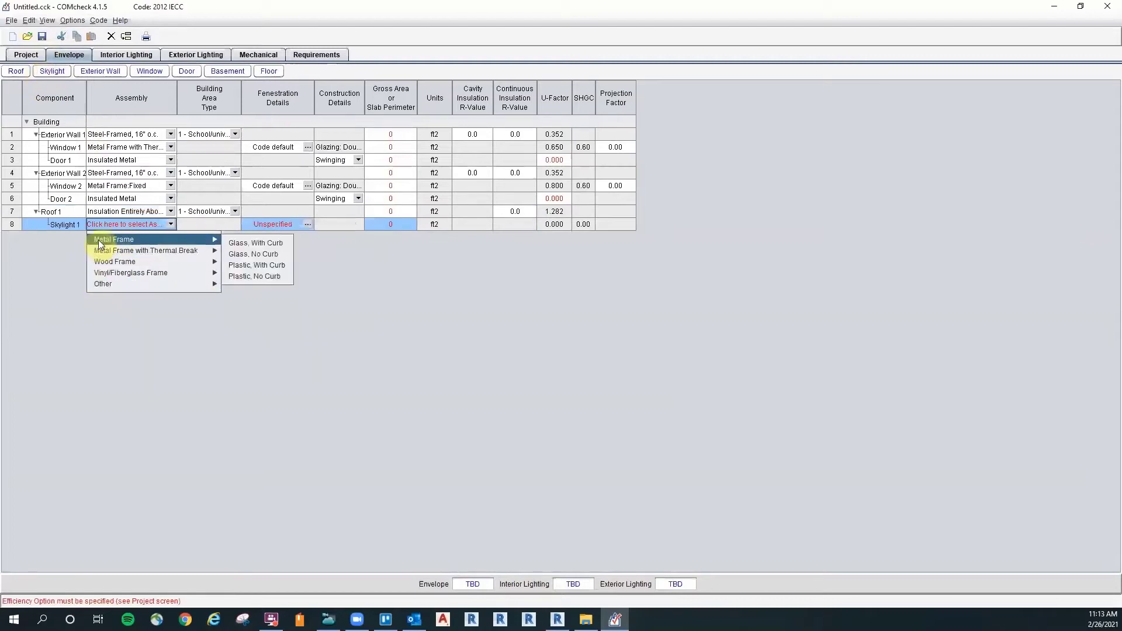
{"action": "mouse_move", "coordinate": [135, 251]}
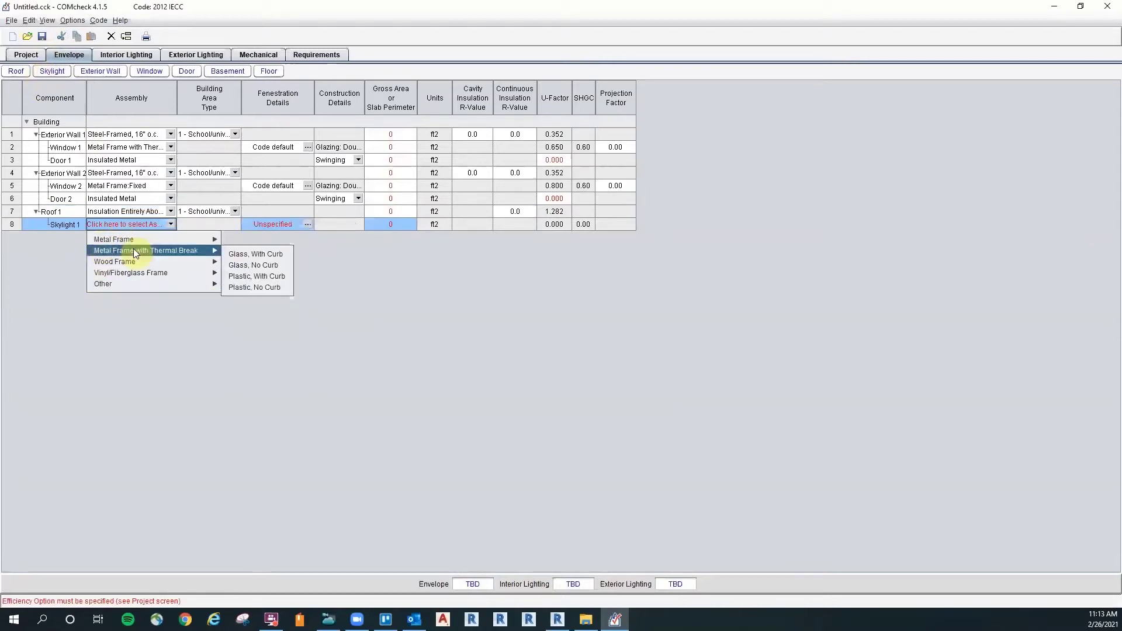
{"action": "left_click", "coordinate": [240, 254]}
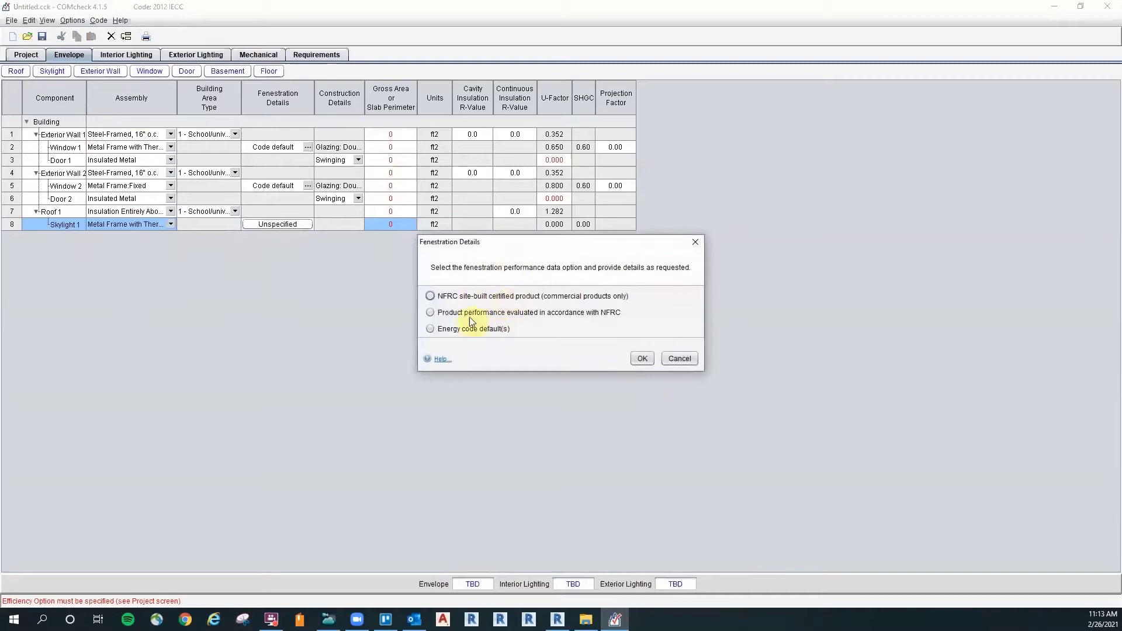
{"action": "left_click", "coordinate": [481, 329]}
{"action": "left_click", "coordinate": [482, 344]}
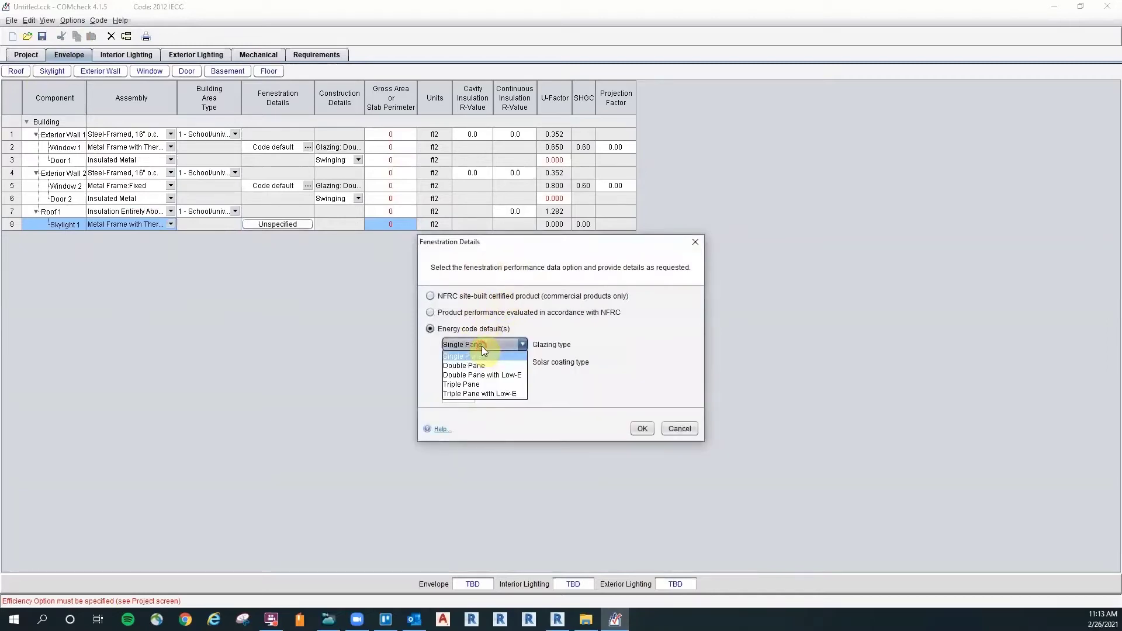
{"action": "left_click", "coordinate": [473, 375]}
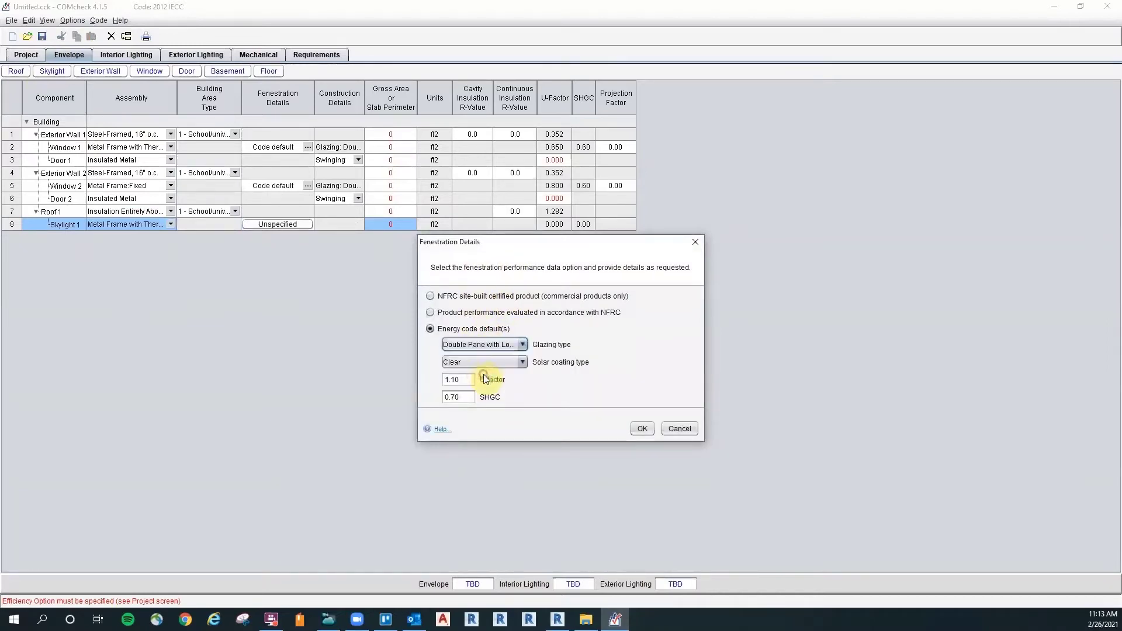
{"action": "left_click", "coordinate": [472, 362]}
{"action": "left_click", "coordinate": [475, 384]}
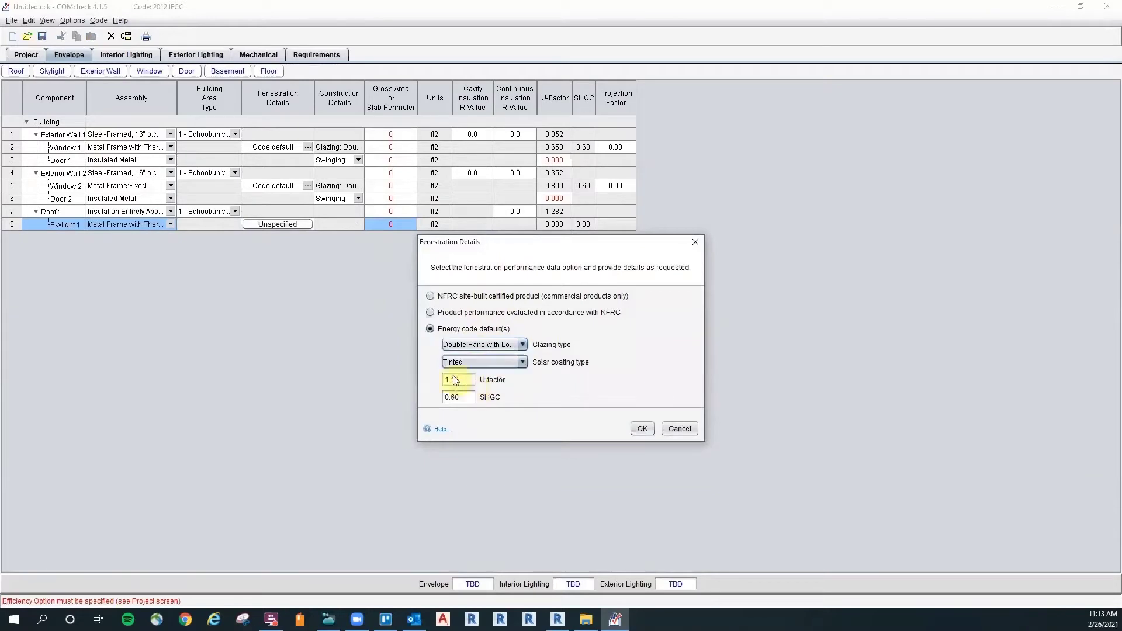
{"action": "left_click", "coordinate": [643, 429]}
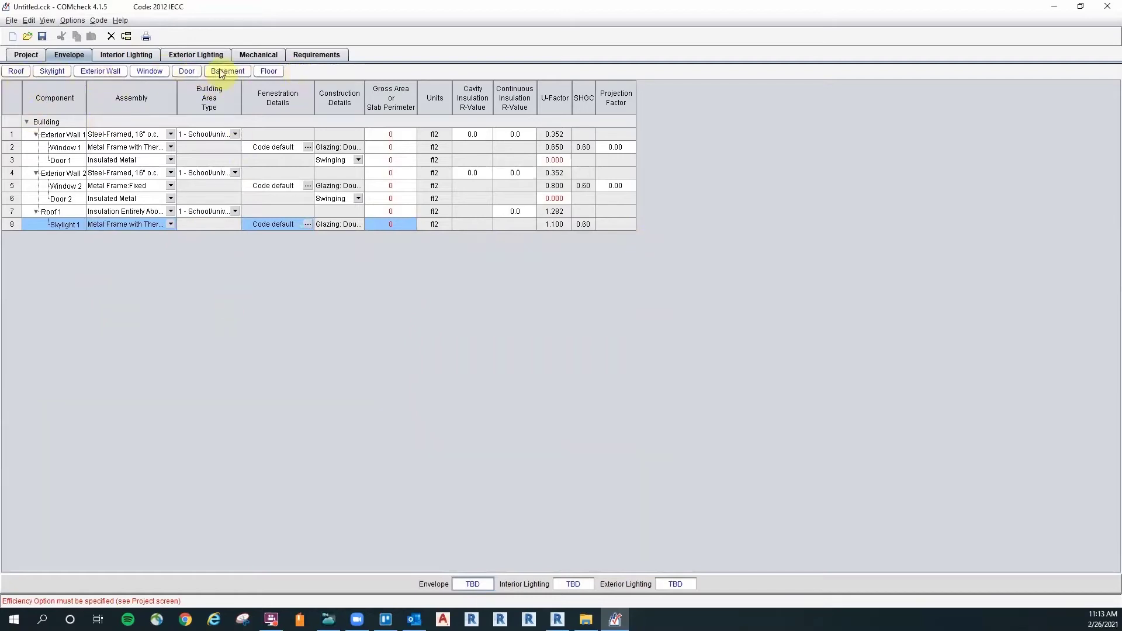
Add an Unheated Slab-On-Grade floor with No Insulation as its construction detail.
{"action": "left_click", "coordinate": [271, 71]}
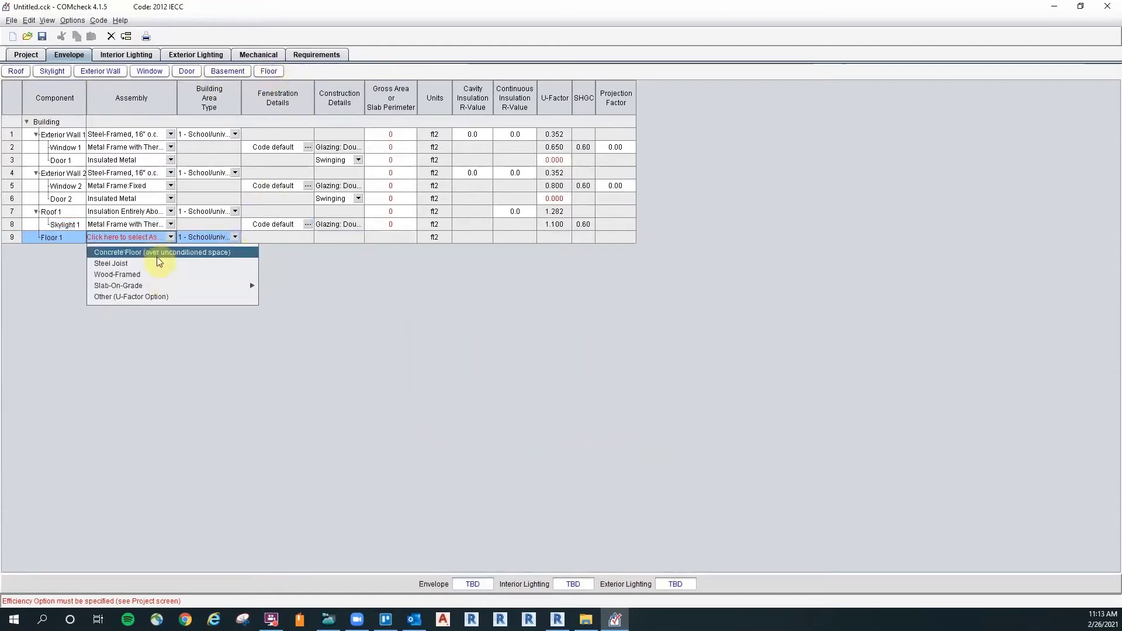
{"action": "mouse_move", "coordinate": [160, 285]}
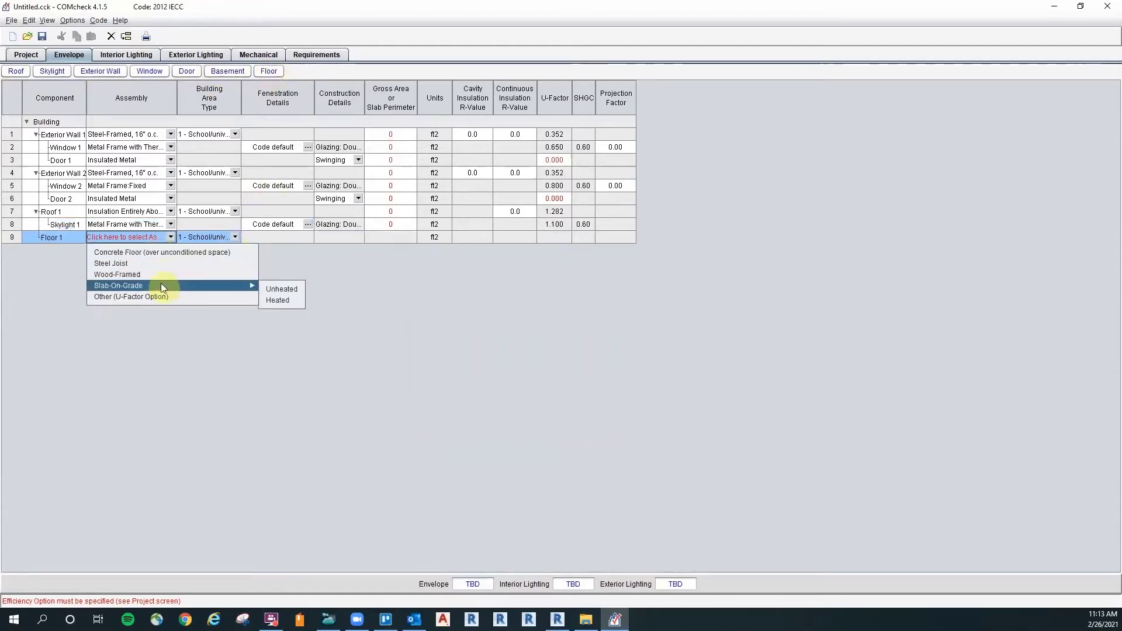
{"action": "left_click", "coordinate": [280, 289]}
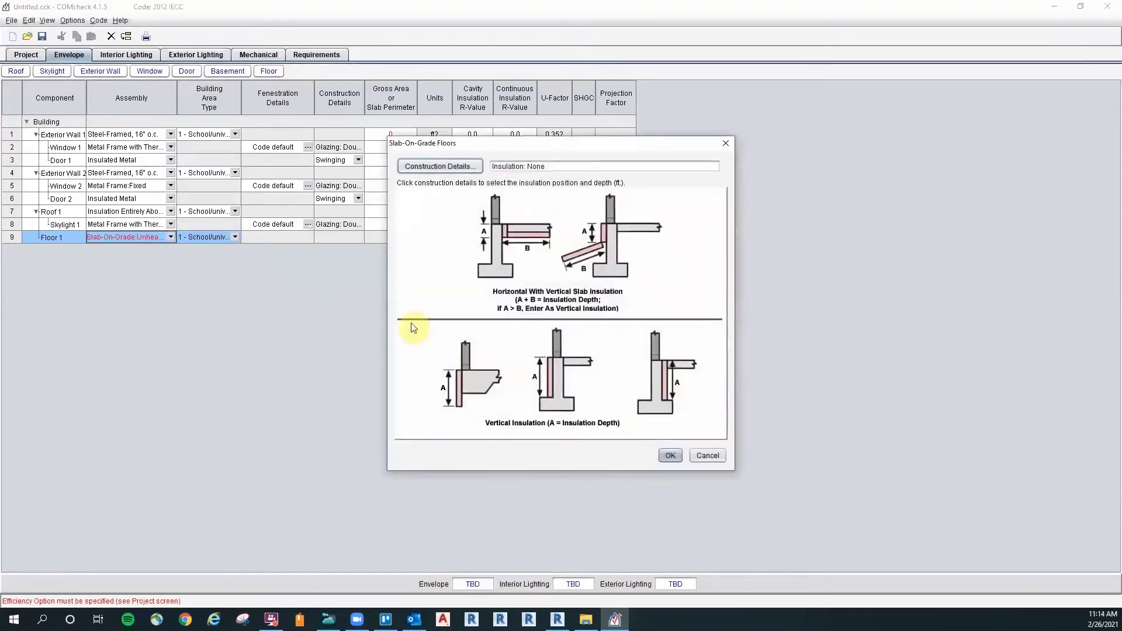
{"action": "left_click", "coordinate": [453, 166]}
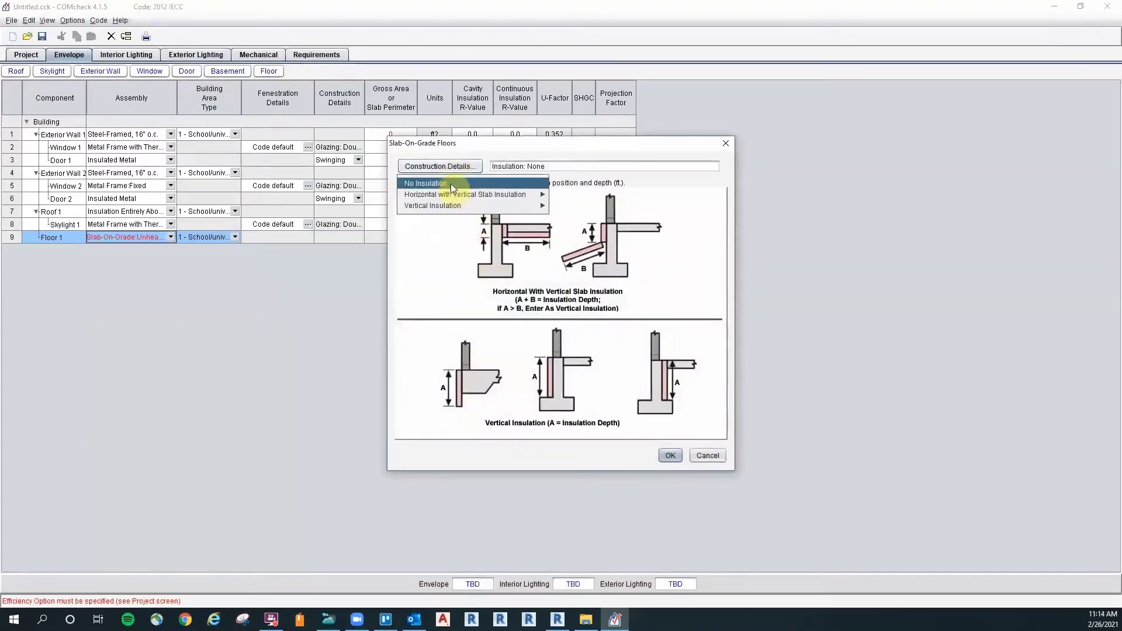
{"action": "left_click", "coordinate": [451, 184]}
{"action": "left_click", "coordinate": [444, 169]}
{"action": "mouse_move", "coordinate": [442, 195]}
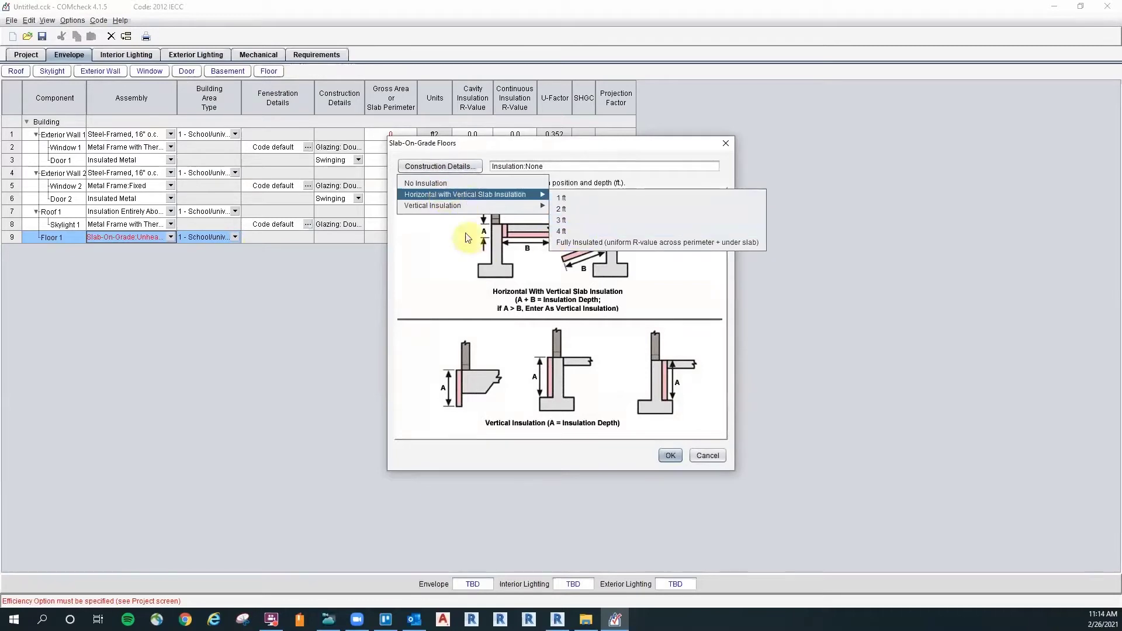
{"action": "left_click", "coordinate": [437, 183]}
{"action": "left_click", "coordinate": [671, 455]}
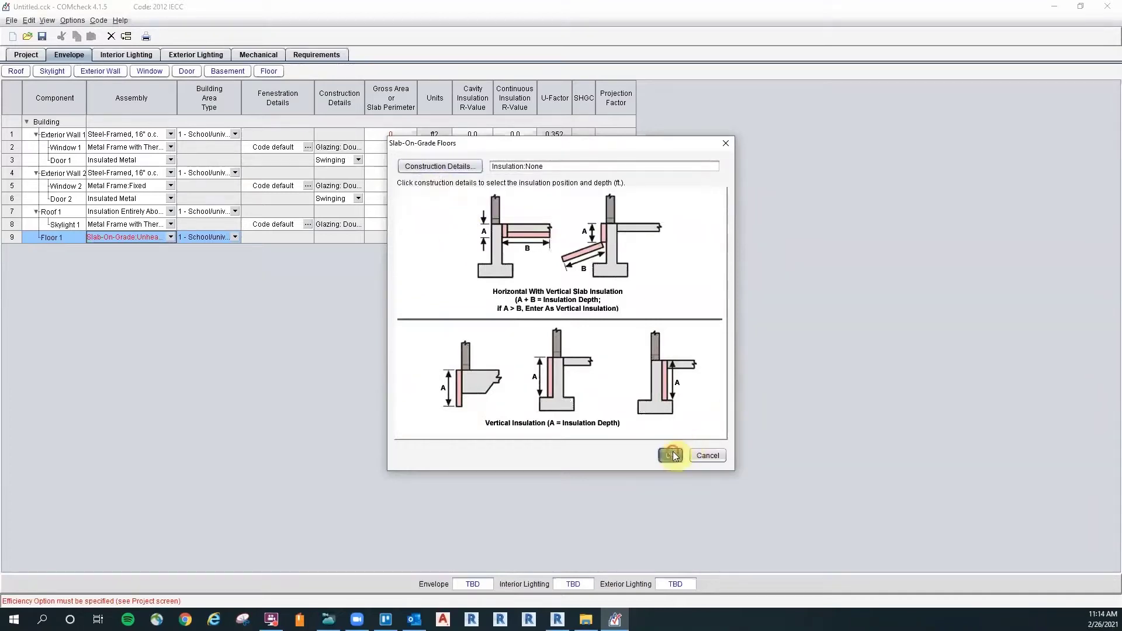
{"action": "left_click", "coordinate": [359, 235]}
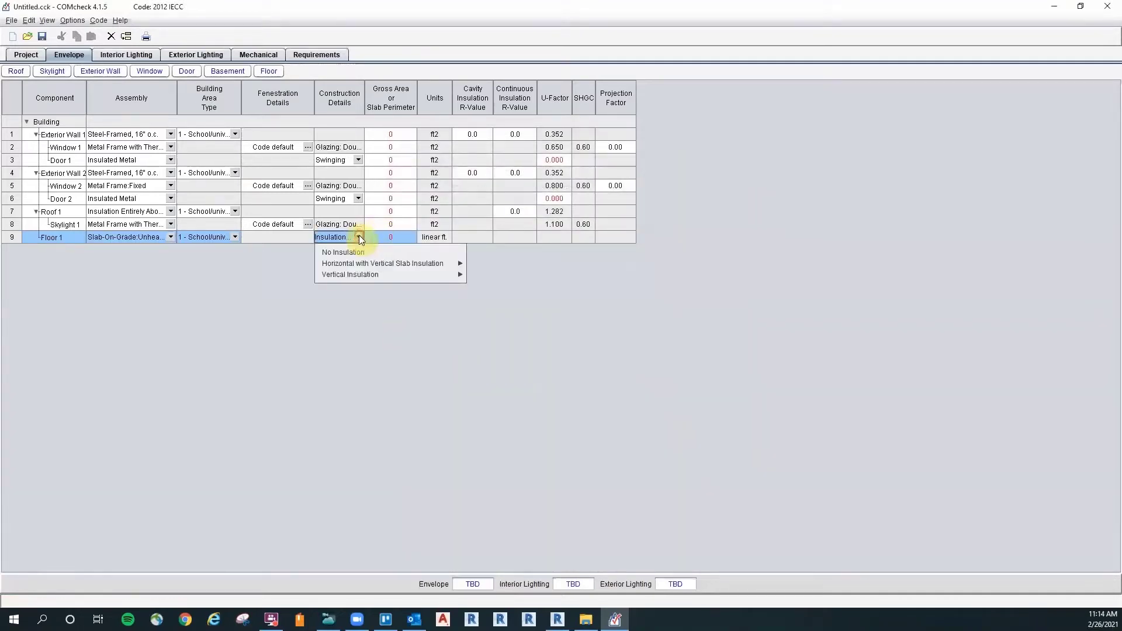
{"action": "left_click", "coordinate": [246, 277]}
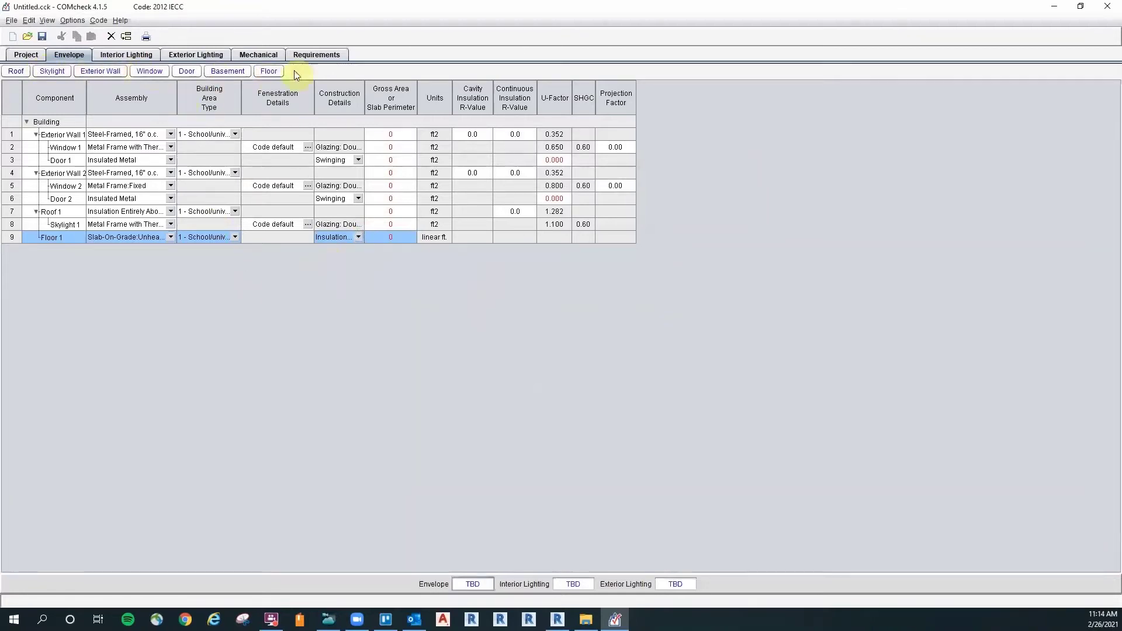
{"action": "left_click", "coordinate": [238, 293]}
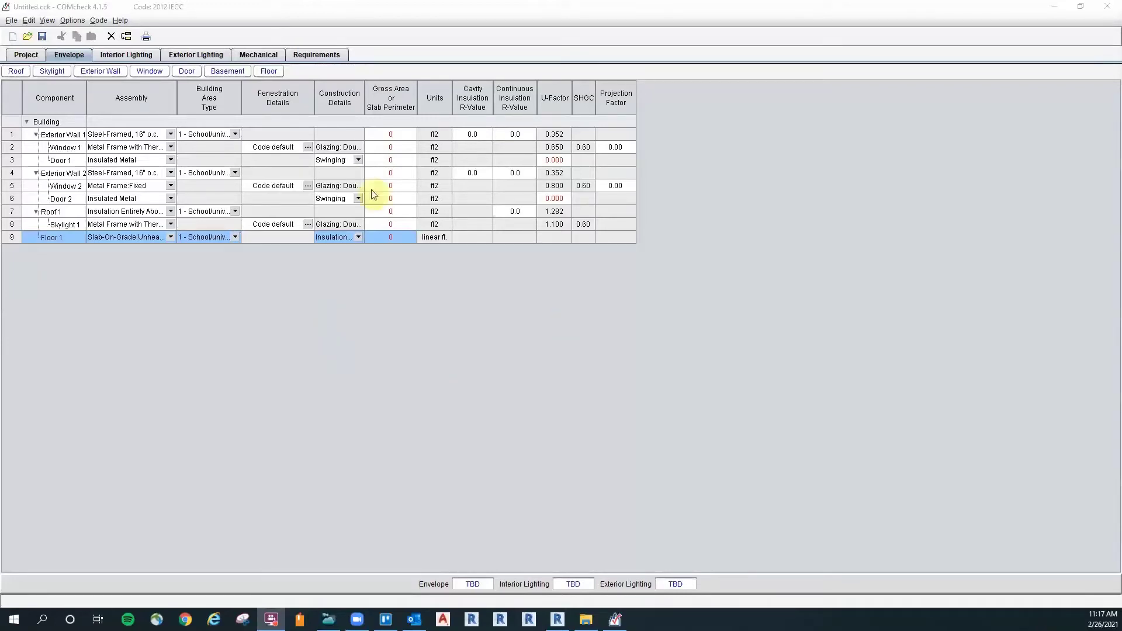
{"action": "left_click", "coordinate": [93, 19]}
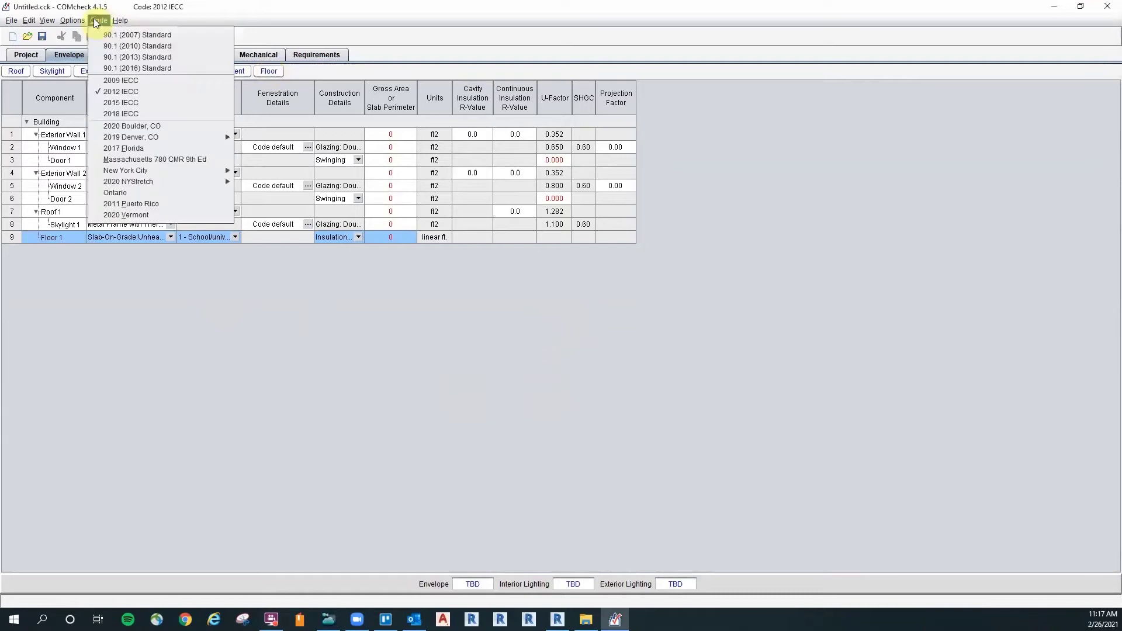
{"action": "mouse_move", "coordinate": [72, 21]}
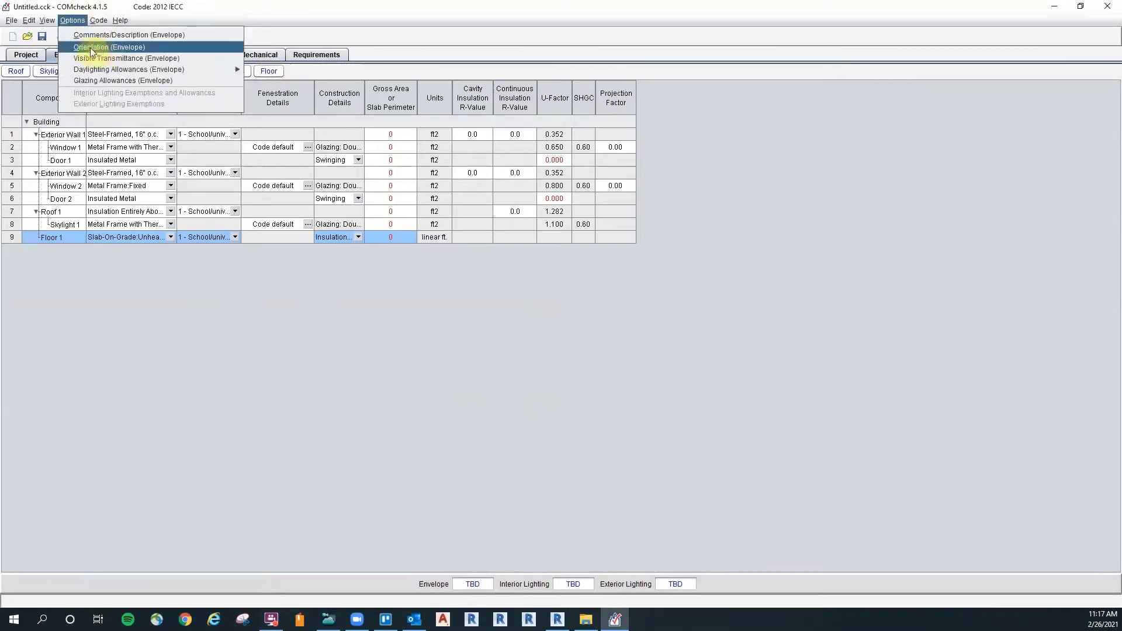
{"action": "left_click", "coordinate": [355, 267]}
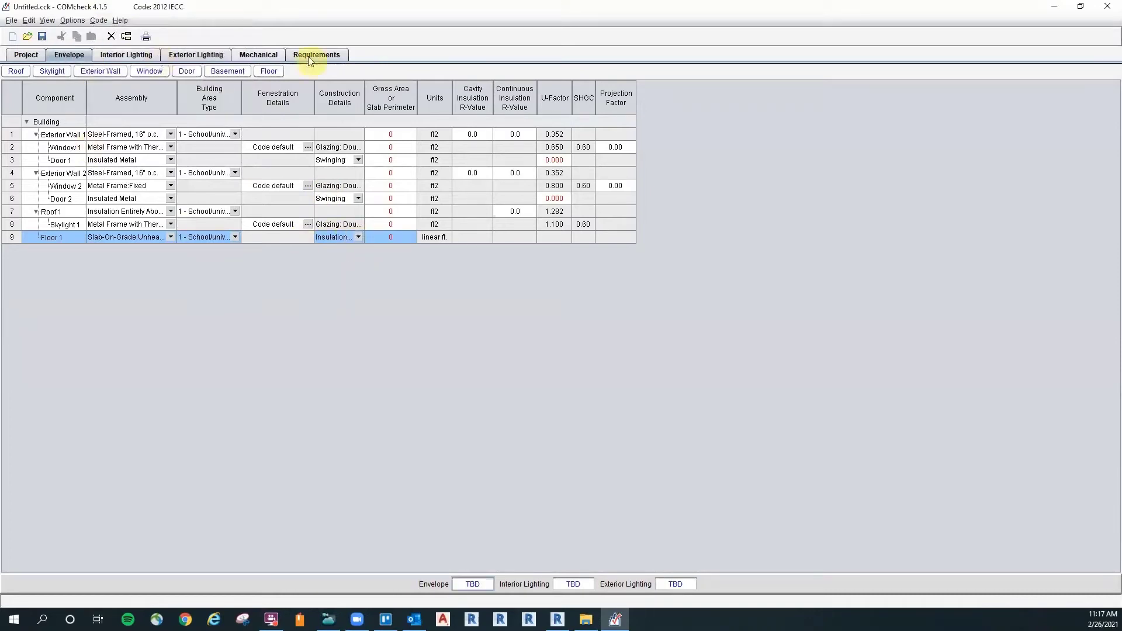
Enable the envelope Orientation option and set the first exterior wall's orientation to North.
{"action": "left_click", "coordinate": [72, 19]}
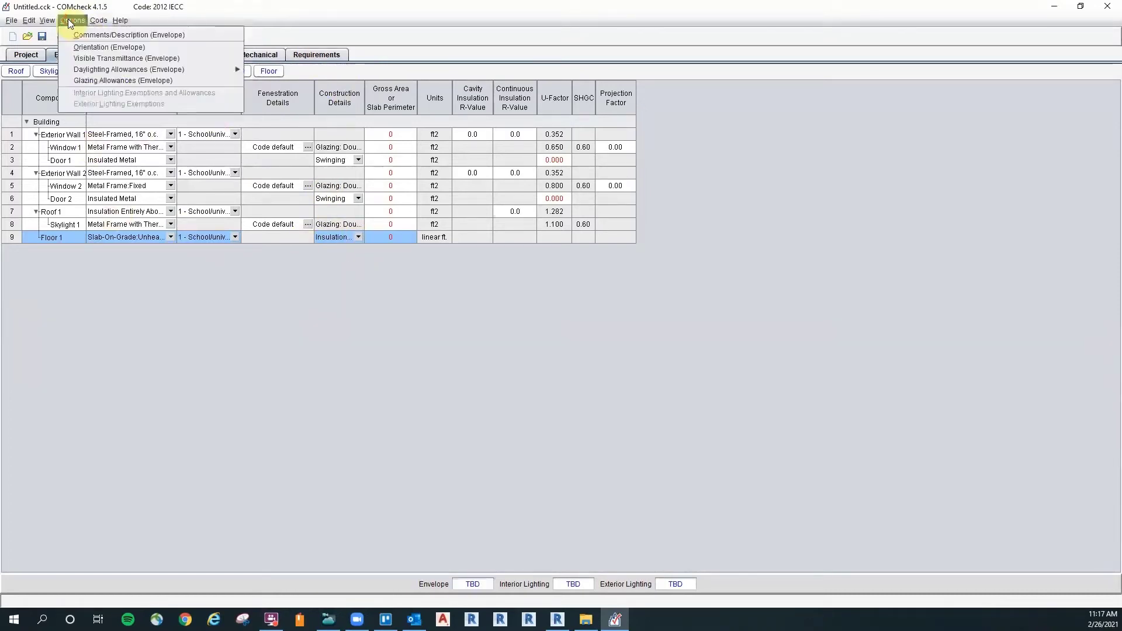
{"action": "left_click", "coordinate": [86, 47]}
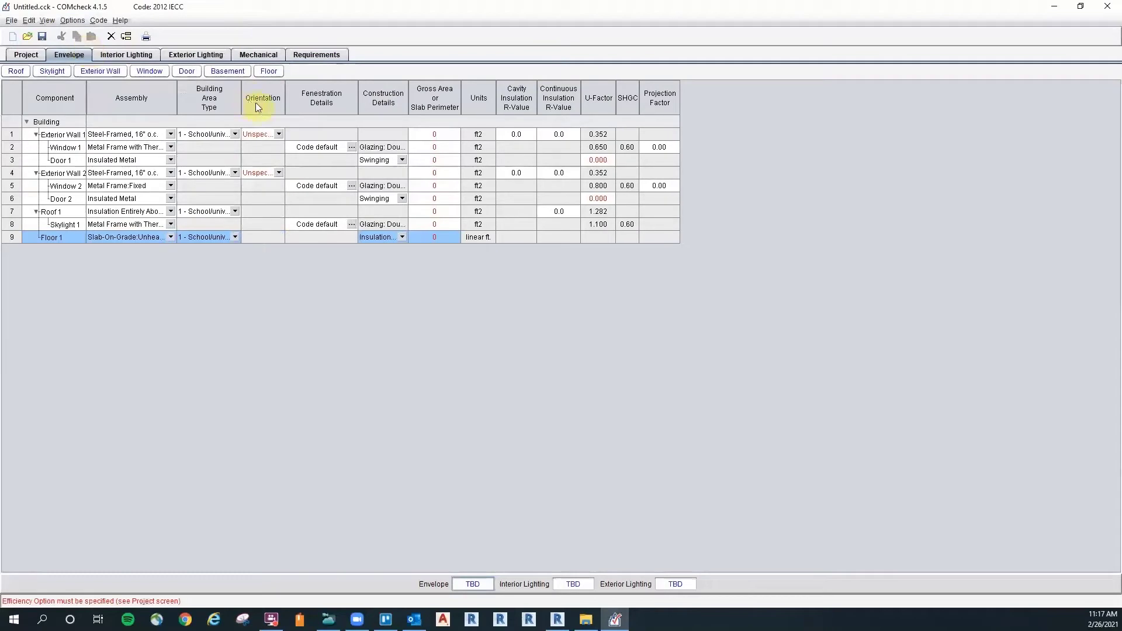
{"action": "left_click", "coordinate": [12, 135]}
{"action": "left_click", "coordinate": [280, 135]}
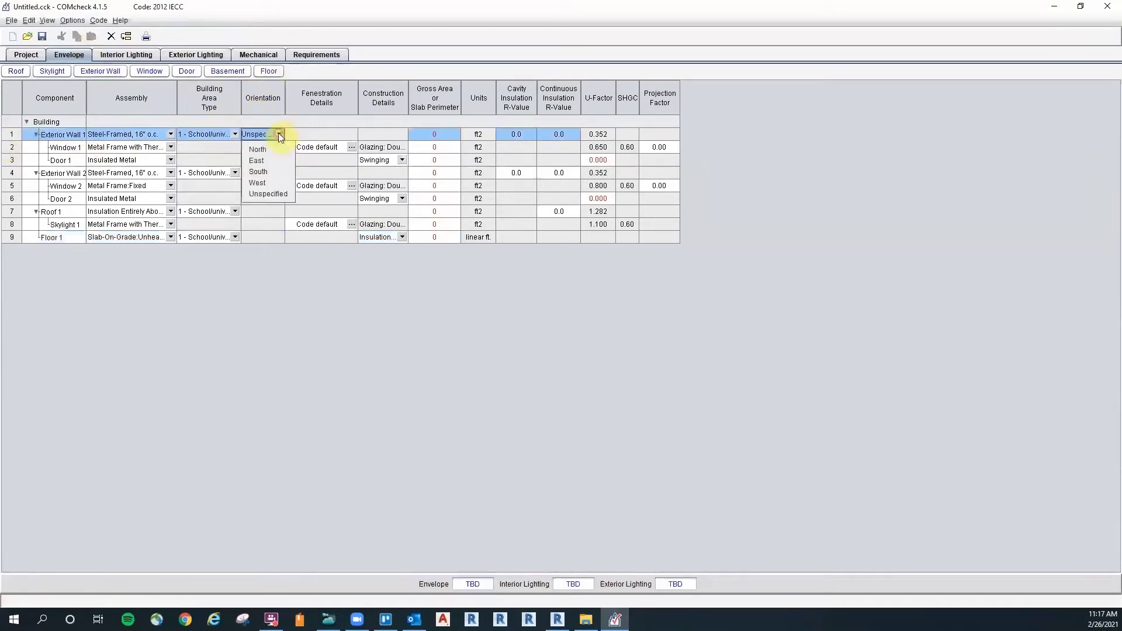
{"action": "left_click", "coordinate": [268, 150]}
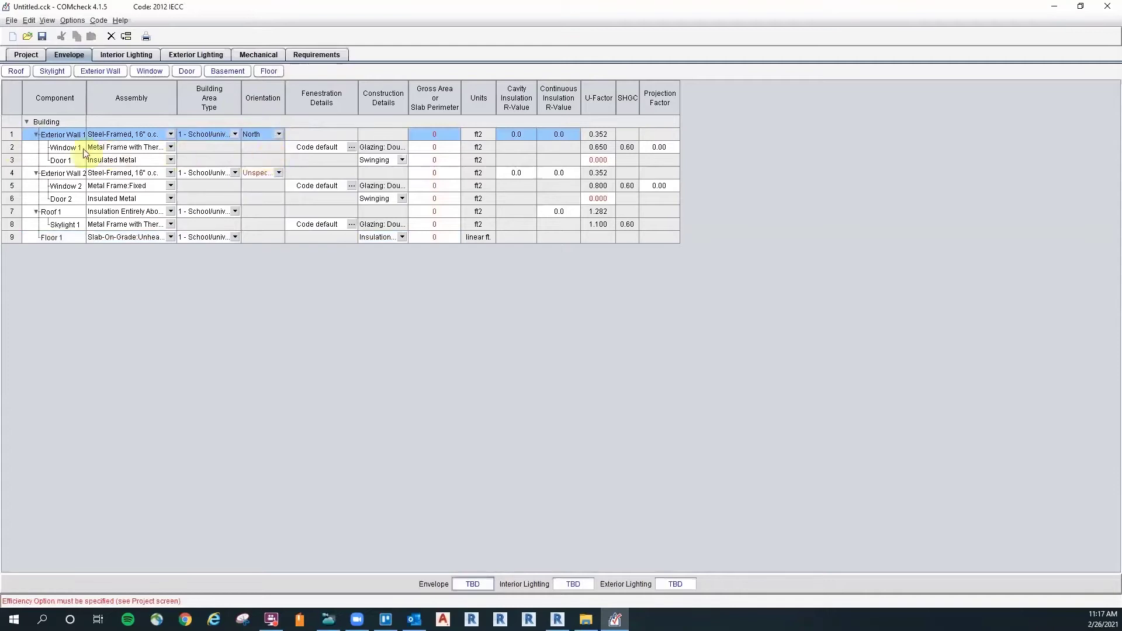
Set the second exterior wall's orientation to South.
{"action": "left_click", "coordinate": [61, 150]}
{"action": "left_click", "coordinate": [67, 161]}
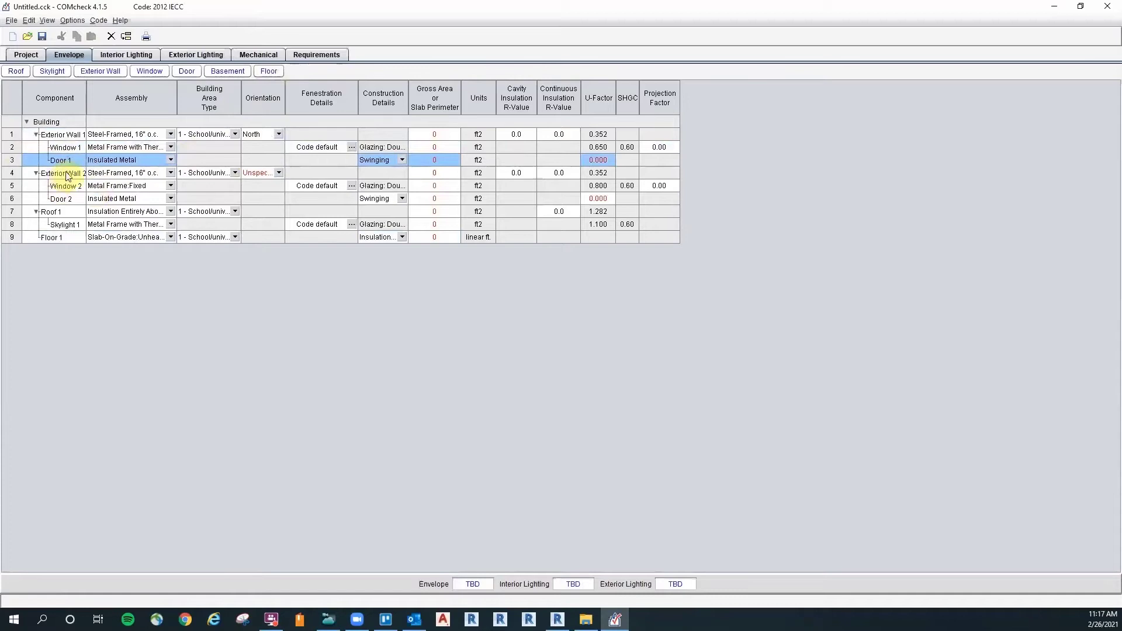
{"action": "left_click", "coordinate": [280, 175]}
{"action": "left_click", "coordinate": [265, 212]}
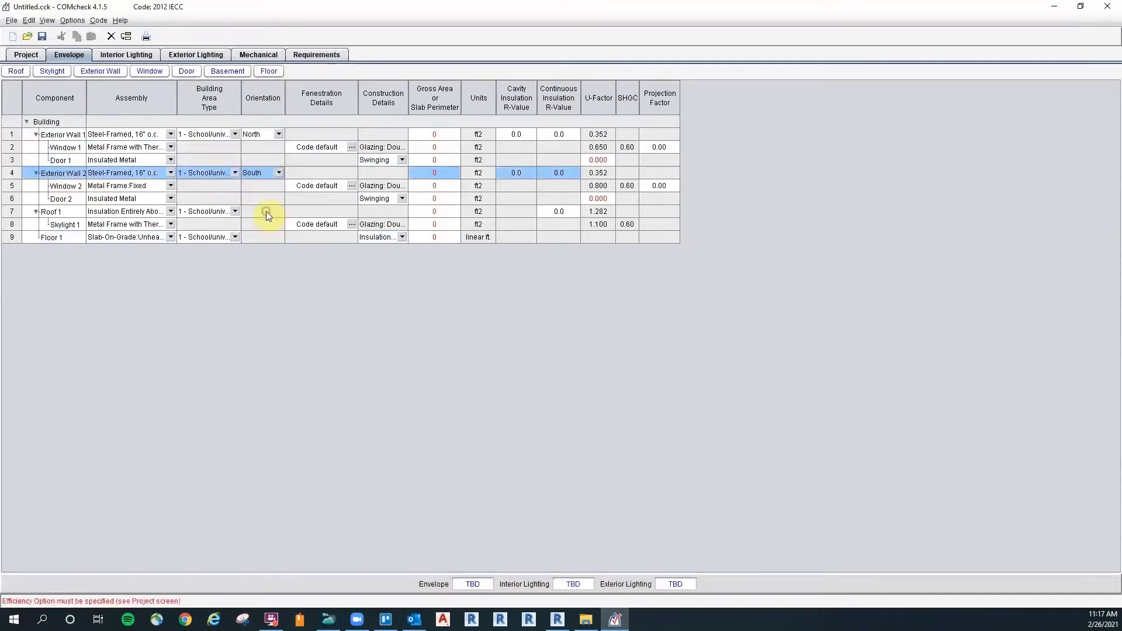
{"action": "left_click", "coordinate": [16, 188]}
{"action": "left_click", "coordinate": [13, 198]}
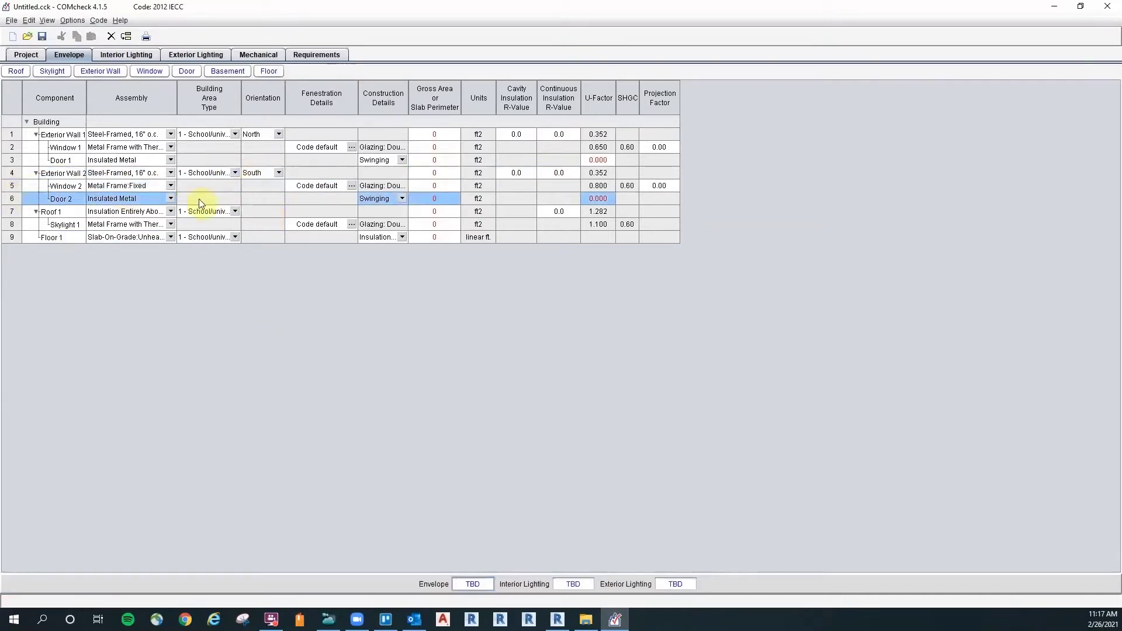
Rename the first exterior wall, the one oriented North, as North Wall.
{"action": "left_click", "coordinate": [66, 135]}
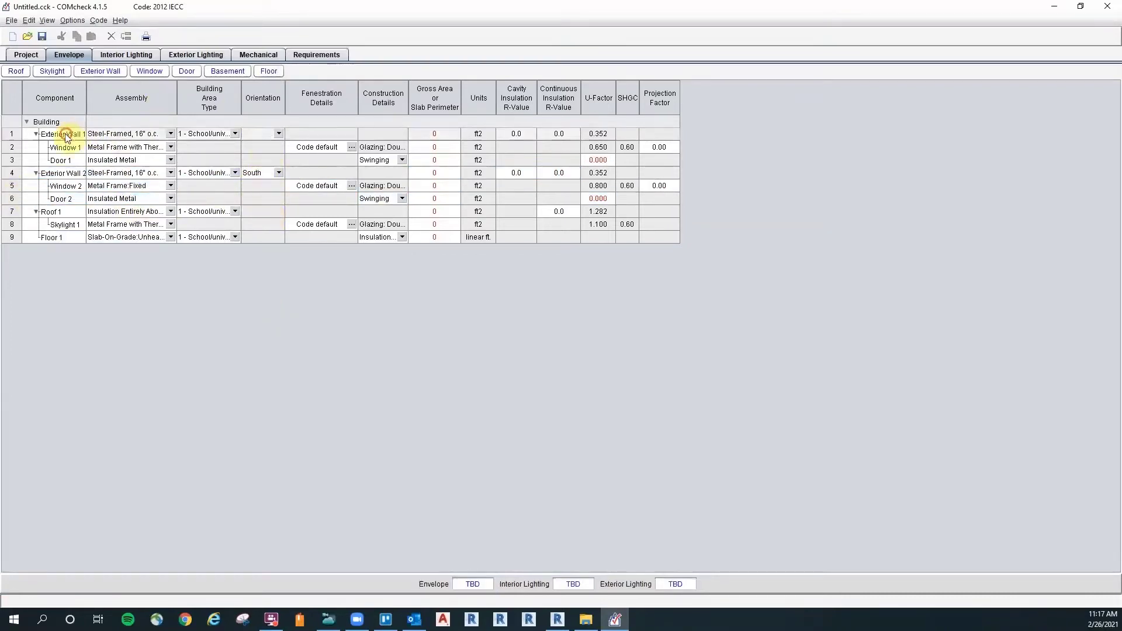
{"action": "right_click", "coordinate": [63, 135]}
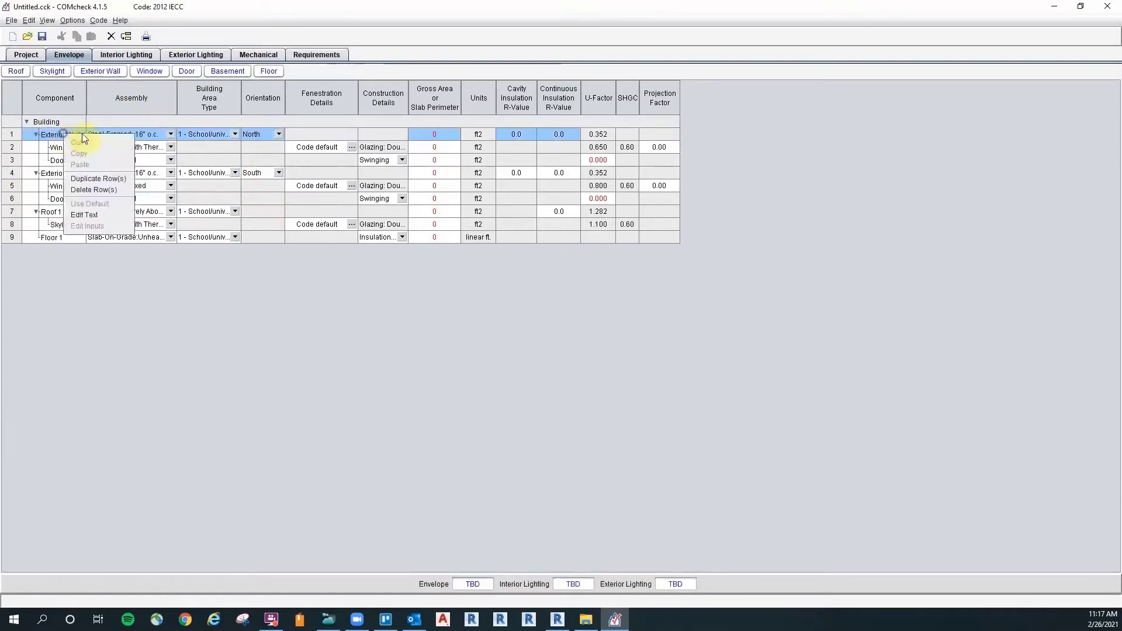
{"action": "left_click", "coordinate": [95, 216]}
{"action": "type", "text": "North a"}
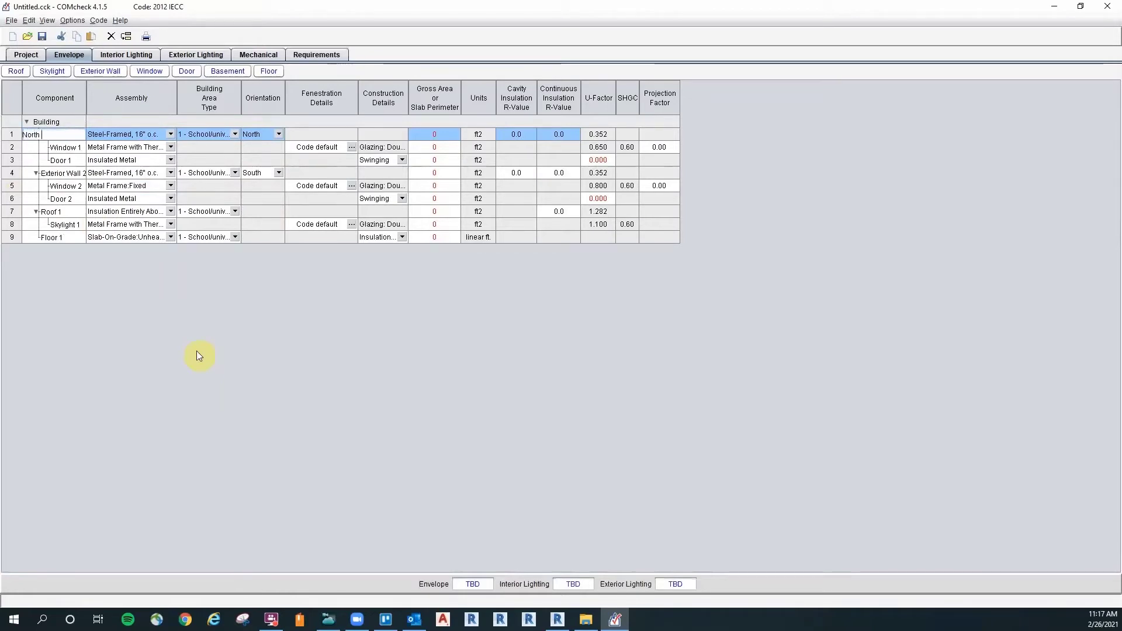
{"action": "key", "text": "BackSpace"}
{"action": "key", "text": "Return"}
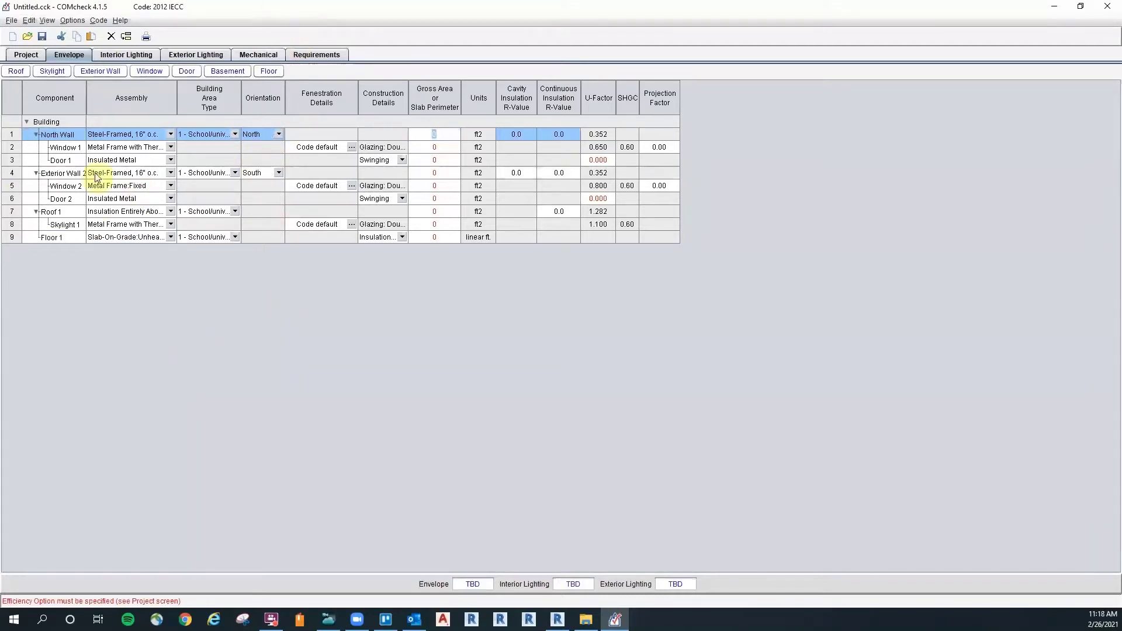
Rename the second exterior wall, the one oriented South, as South Wall.
{"action": "left_click", "coordinate": [69, 172]}
{"action": "right_click", "coordinate": [64, 171]}
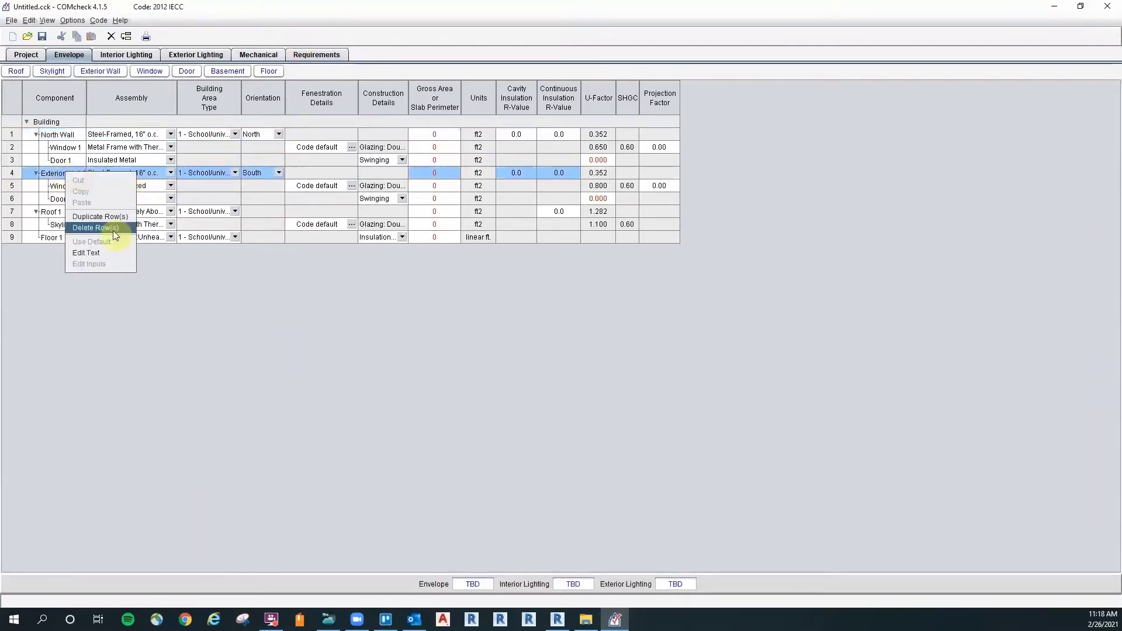
{"action": "left_click", "coordinate": [103, 253]}
{"action": "type", "text": "South Wall"}
{"action": "key", "text": "Return"}
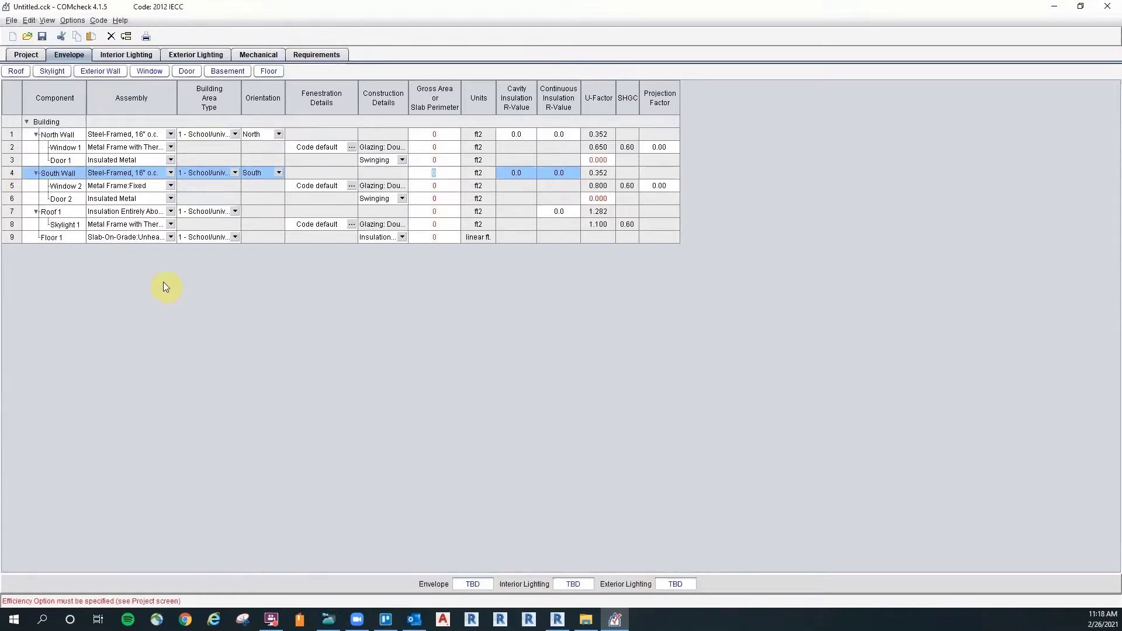
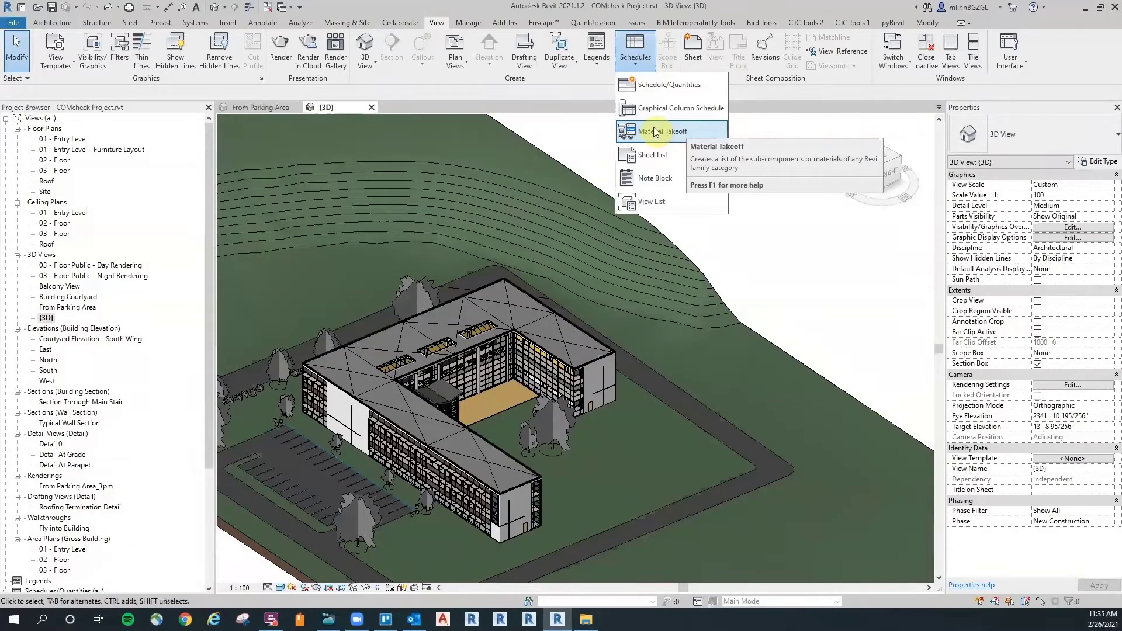
In Revit, create a multi-category material takeoff named COMcheck Schedule for the New Construction phase.
{"action": "left_click", "coordinate": [656, 132]}
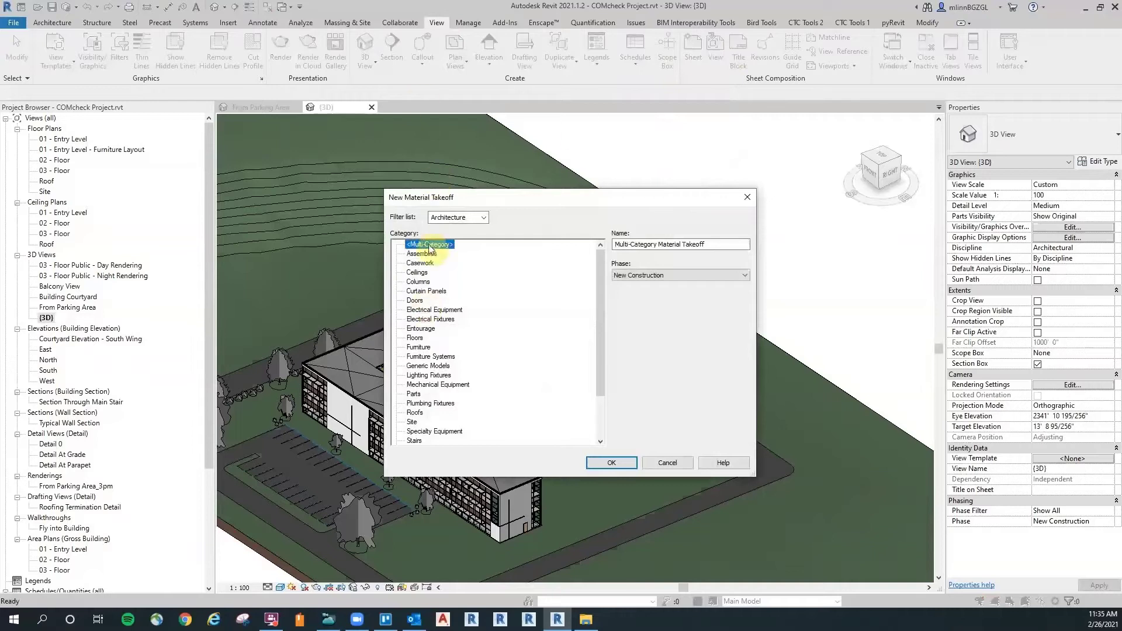
{"action": "left_click", "coordinate": [710, 244]}
{"action": "left_click_drag", "start_coordinate": [716, 244], "coordinate": [506, 250]}
{"action": "type", "text": "C"}
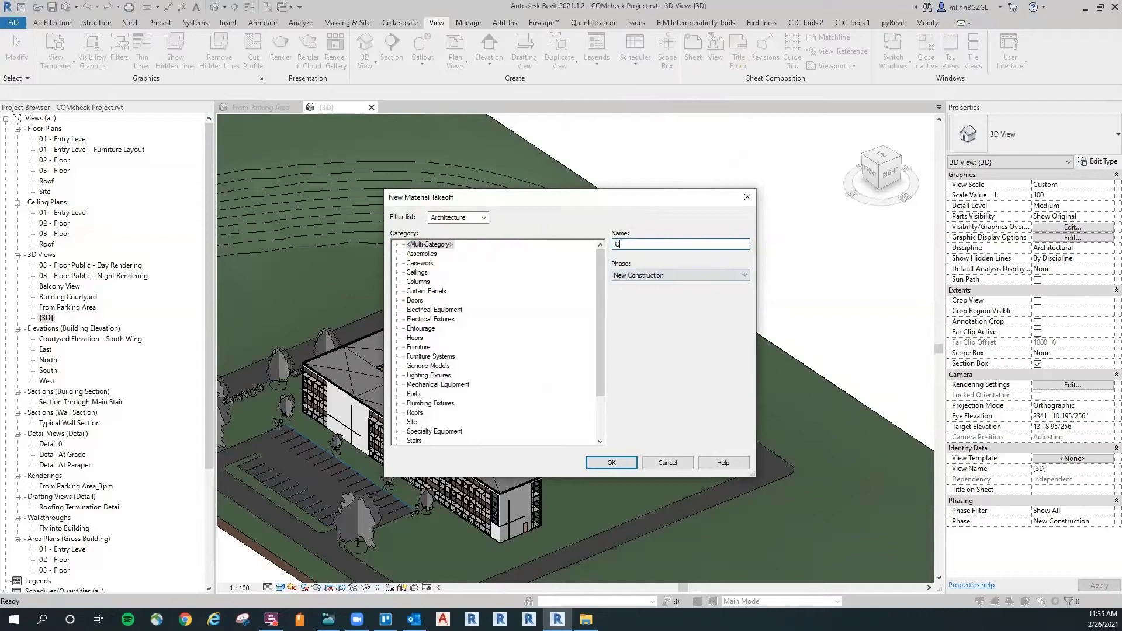
{"action": "type", "text": "OMcheck Schedule"}
{"action": "left_click", "coordinate": [648, 275]}
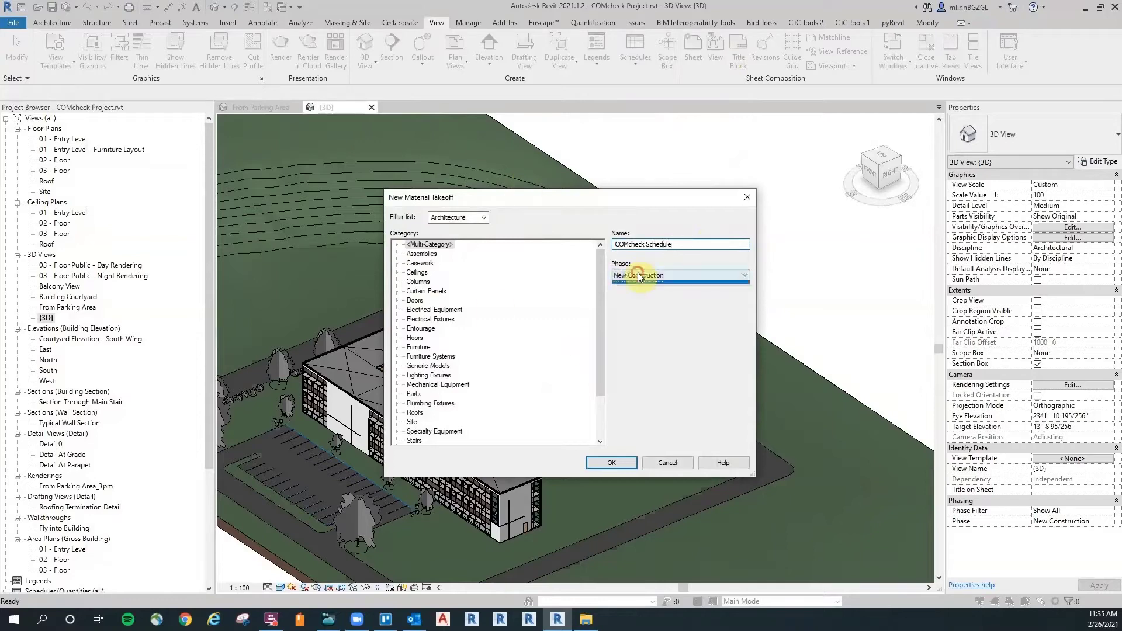
{"action": "left_click", "coordinate": [651, 324]}
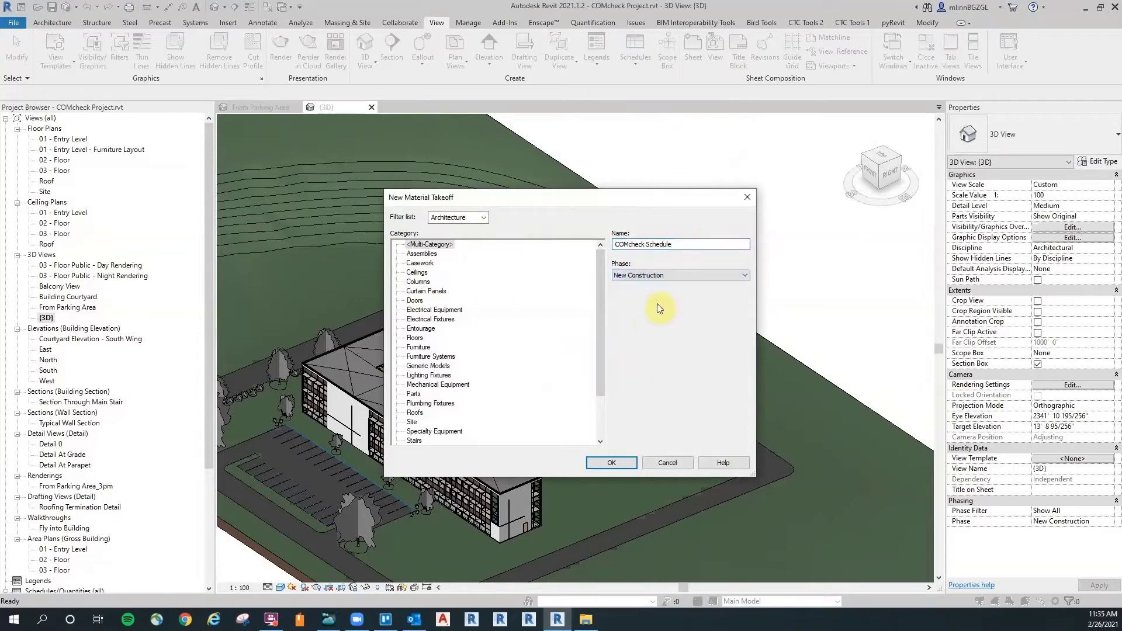
{"action": "left_click", "coordinate": [424, 246]}
{"action": "left_click", "coordinate": [611, 462]}
Add the Type and Material: Area fields to the takeoff and widen the resulting schedule's Type column.
{"action": "left_click_drag", "start_coordinate": [605, 282], "coordinate": [626, 350]}
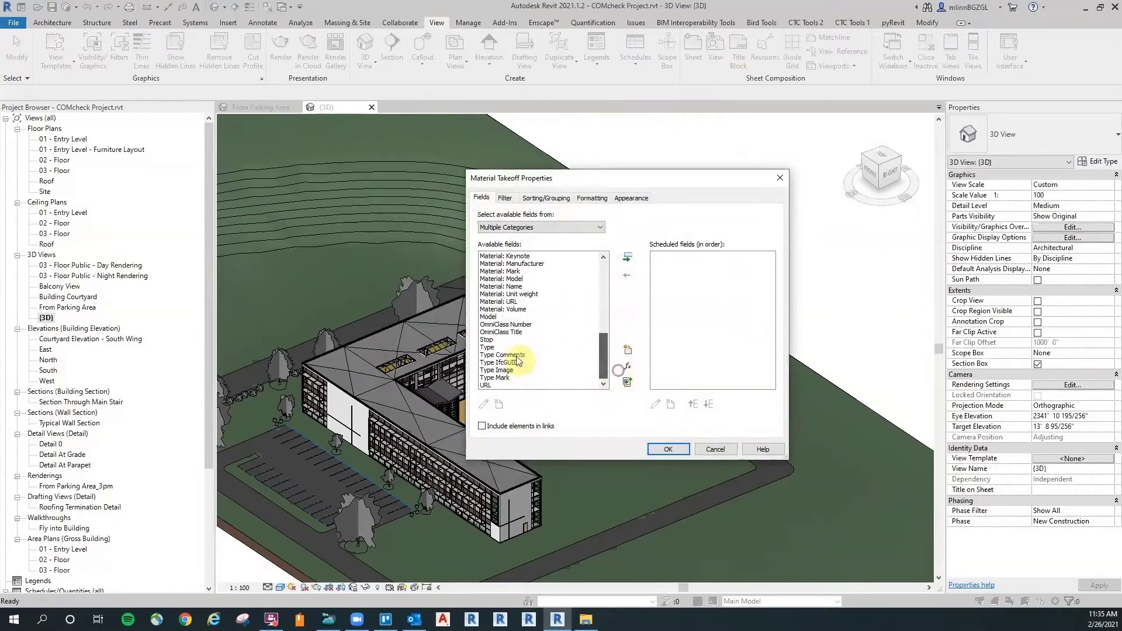
{"action": "left_click", "coordinate": [491, 347]}
{"action": "left_click", "coordinate": [631, 259]}
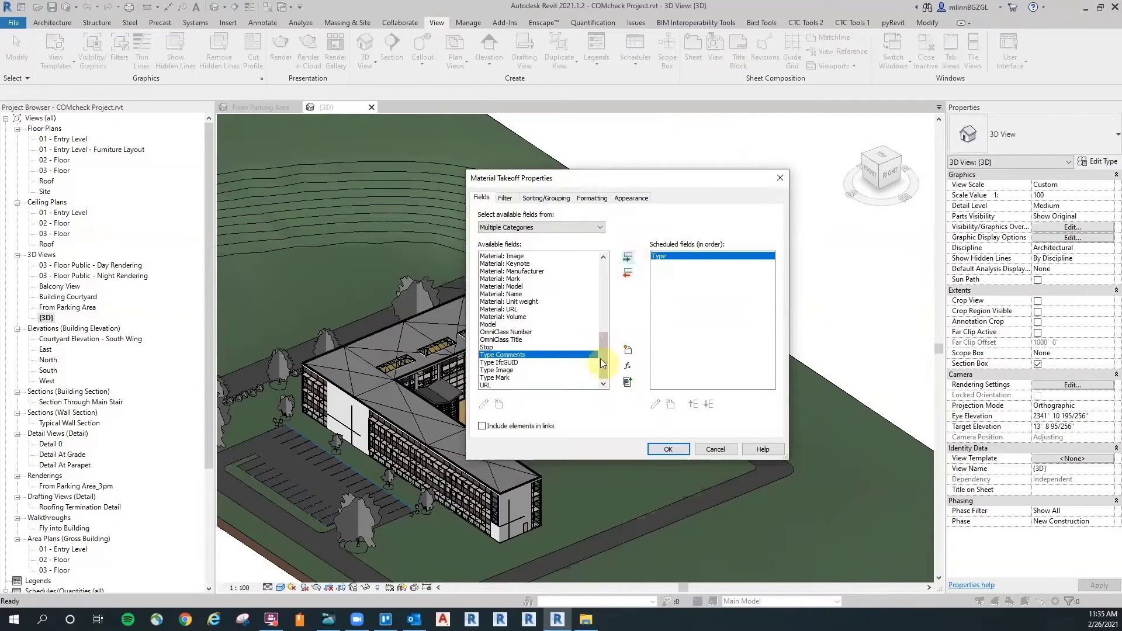
{"action": "left_click_drag", "start_coordinate": [602, 355], "coordinate": [601, 314]}
{"action": "left_click", "coordinate": [501, 331]}
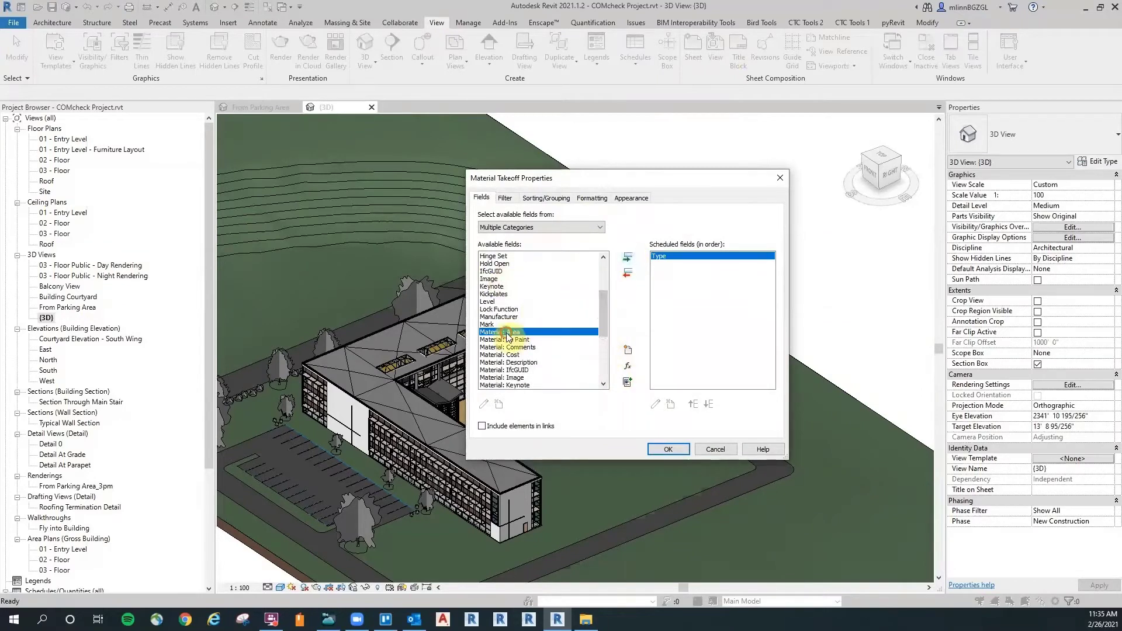
{"action": "left_click", "coordinate": [627, 257]}
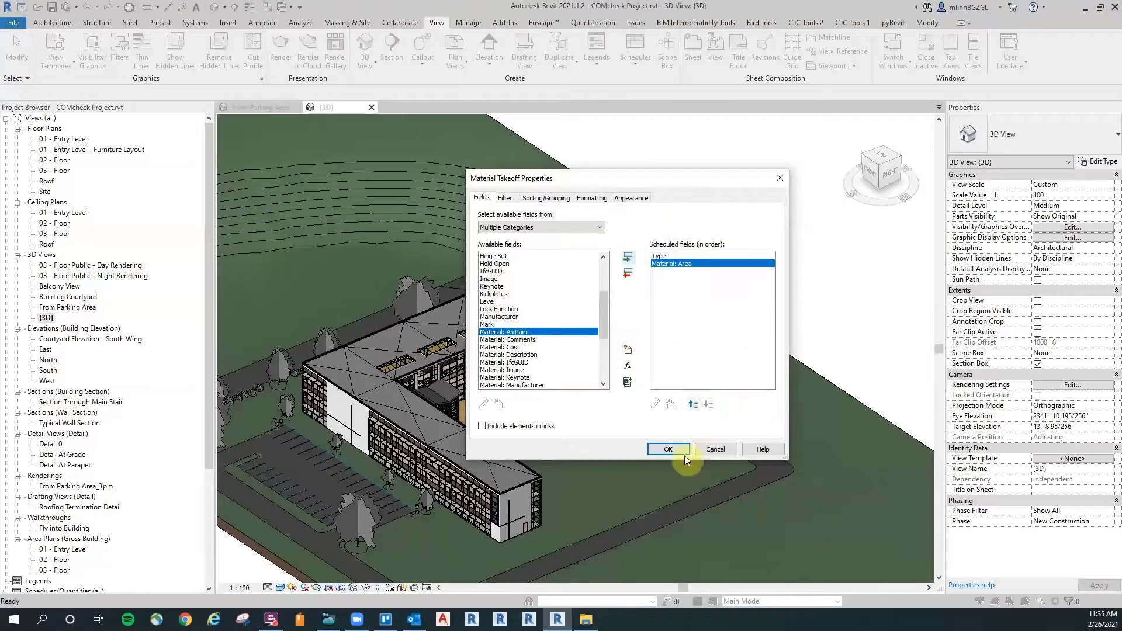
{"action": "left_click", "coordinate": [669, 449]}
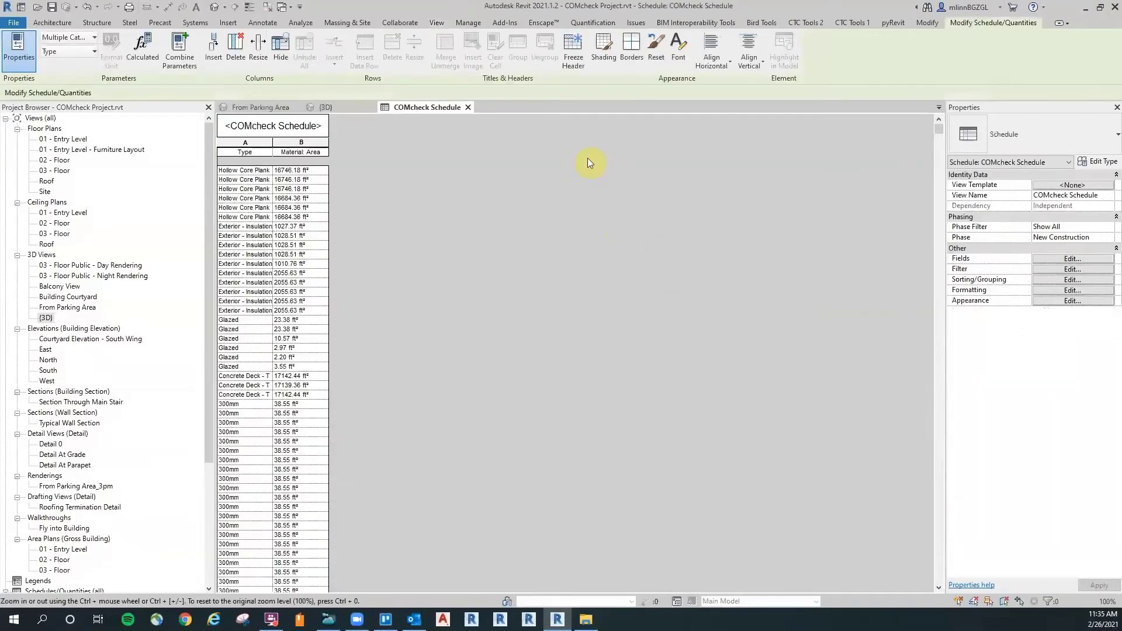
{"action": "left_click_drag", "start_coordinate": [274, 142], "coordinate": [413, 150]}
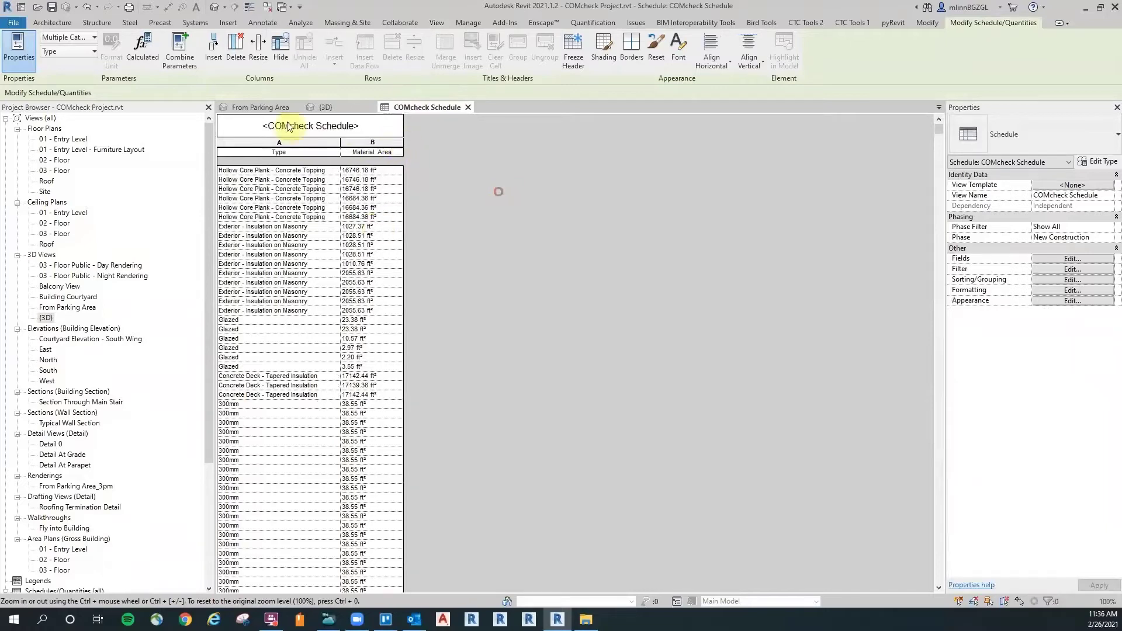
Examine the element types and material areas listed in the COMcheck Schedule.
{"action": "left_click", "coordinate": [286, 170]}
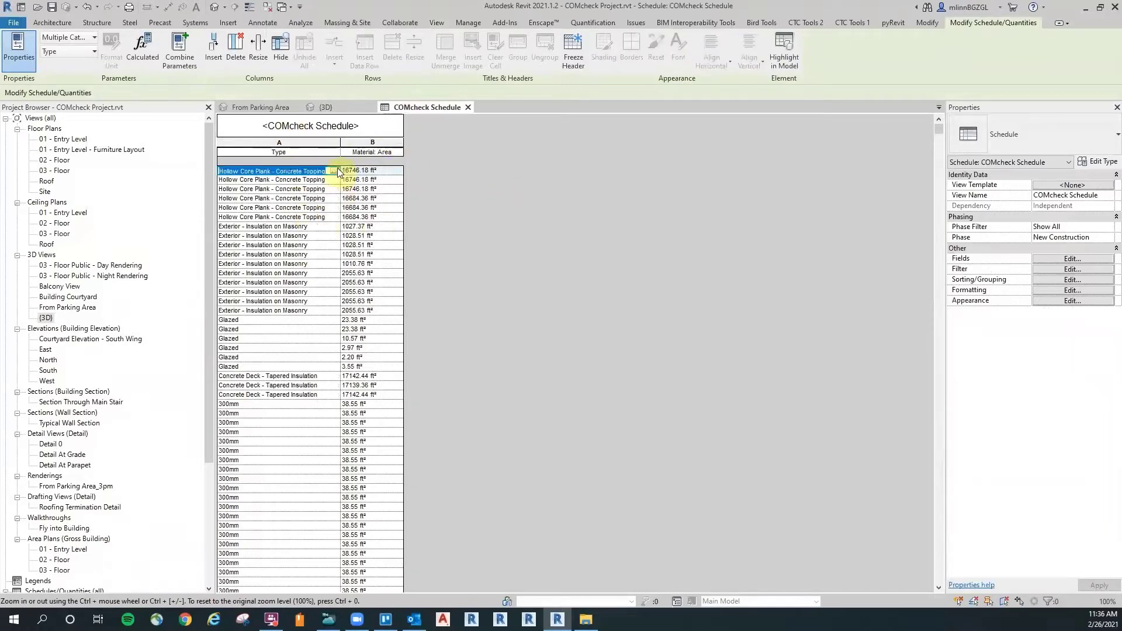
{"action": "left_click", "coordinate": [321, 228]}
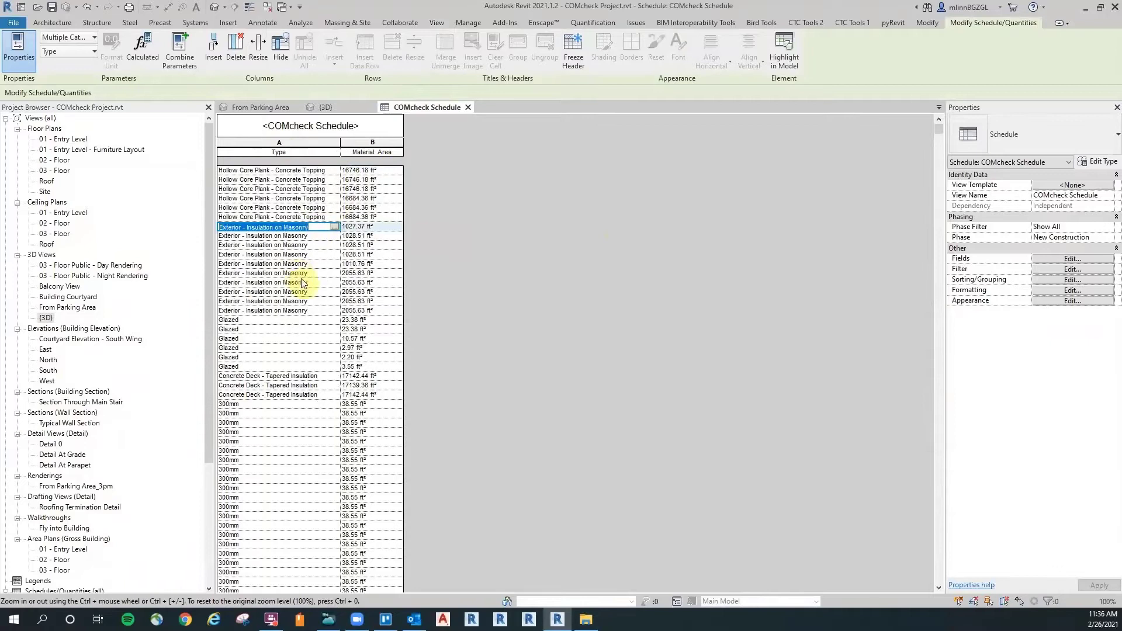
{"action": "scroll", "coordinate": [302, 295], "scroll_direction": "down", "scroll_amount": 5}
{"action": "scroll", "coordinate": [310, 355], "scroll_direction": "down", "scroll_amount": 4}
{"action": "left_click", "coordinate": [255, 312]}
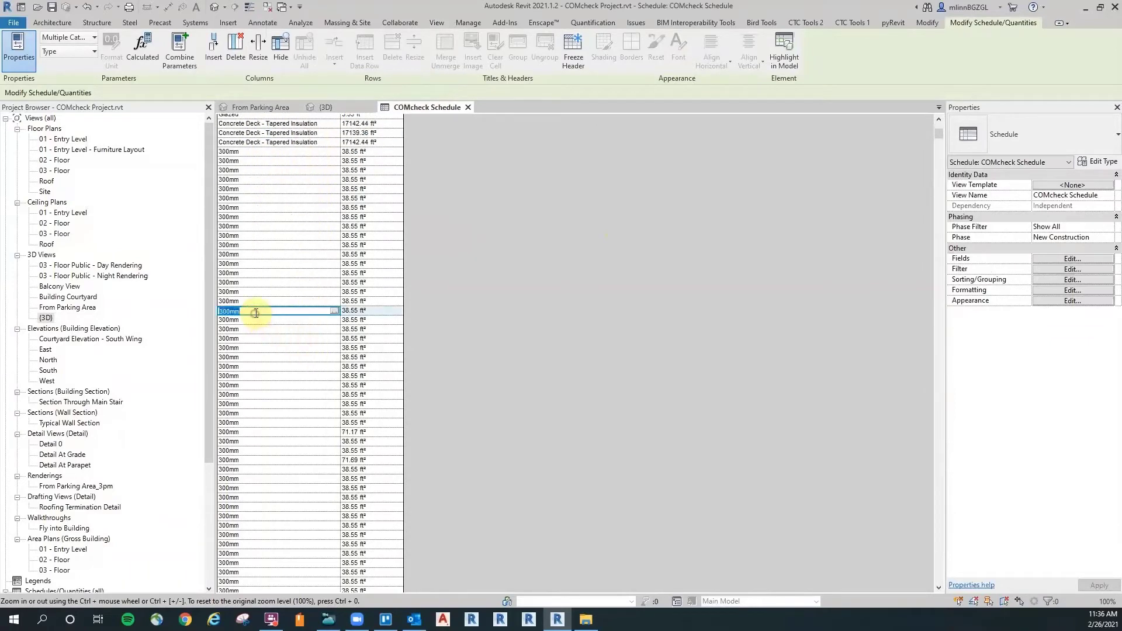
{"action": "left_click_drag", "start_coordinate": [939, 133], "coordinate": [972, 100]}
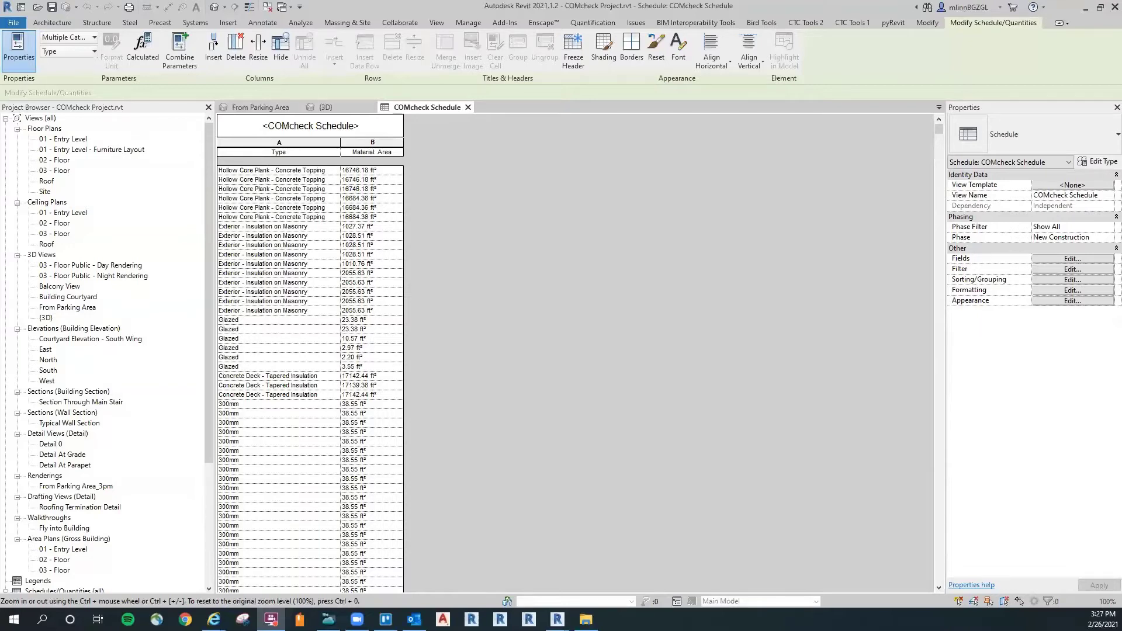
From the 3D view, create the Sequence project parameter with Fab Sheets.
{"action": "left_click", "coordinate": [341, 107]}
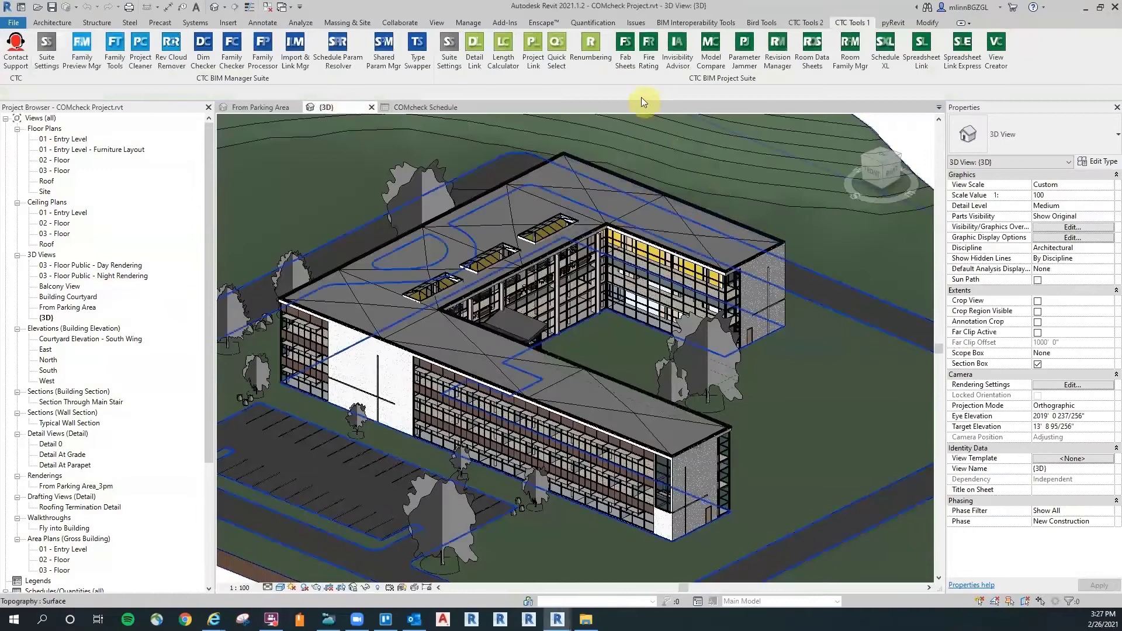
{"action": "left_click", "coordinate": [626, 61]}
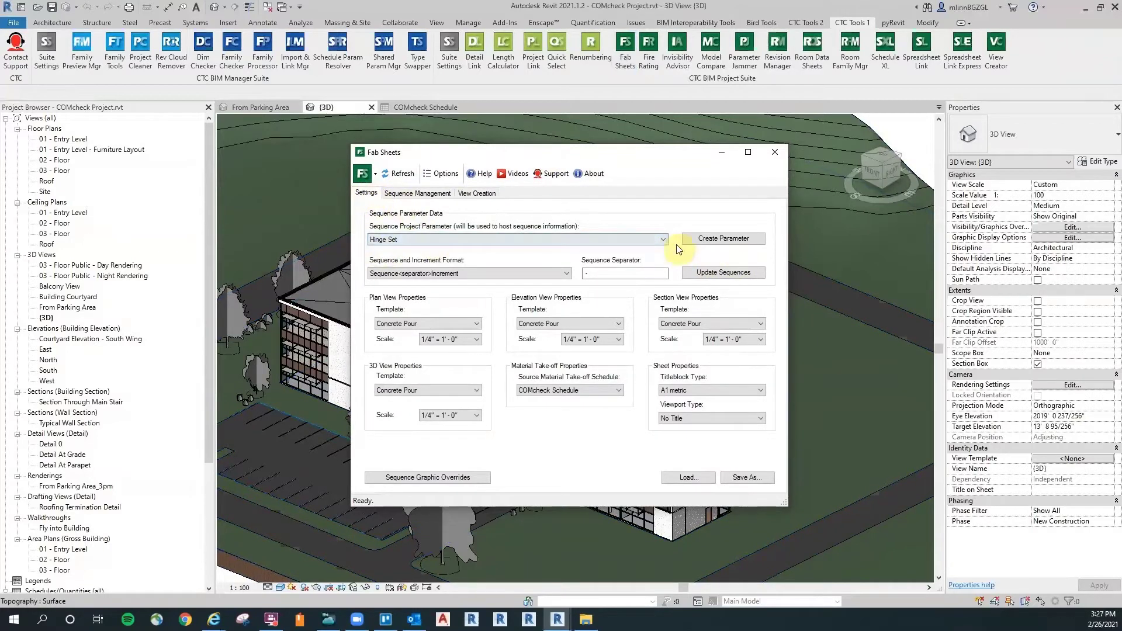
{"action": "left_click", "coordinate": [716, 238]}
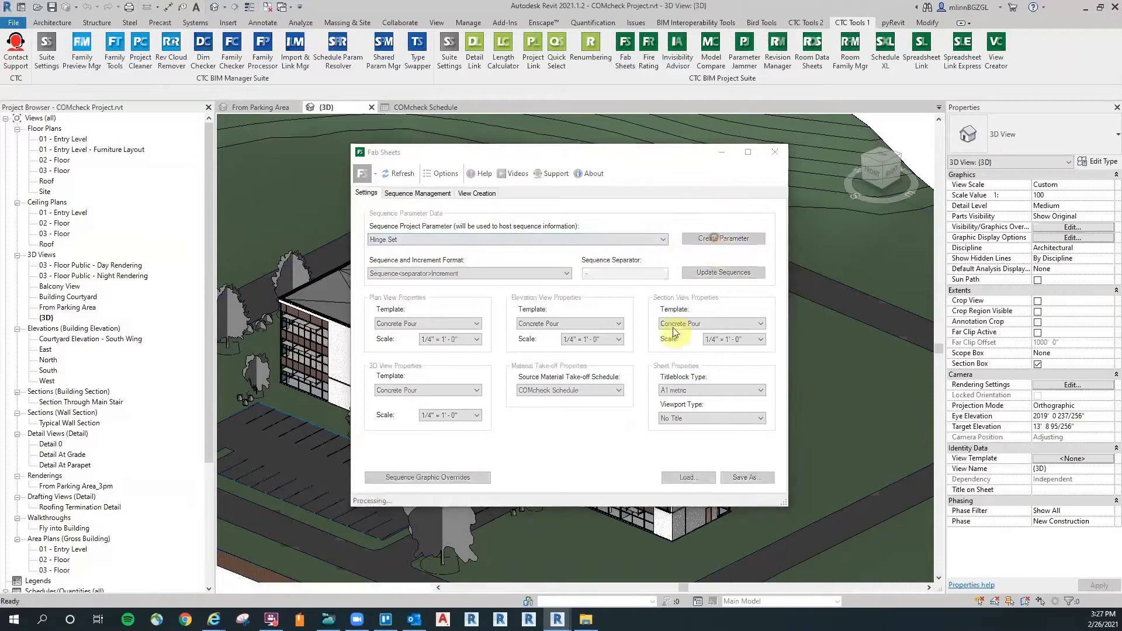
{"action": "left_click", "coordinate": [592, 340]}
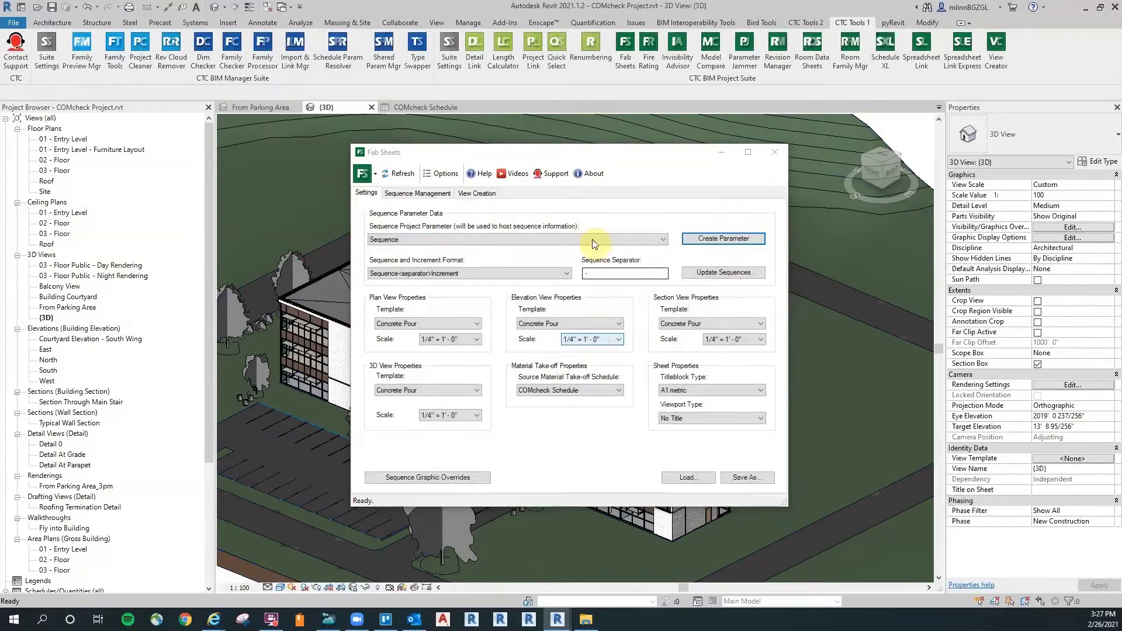
{"action": "left_click", "coordinate": [774, 151]}
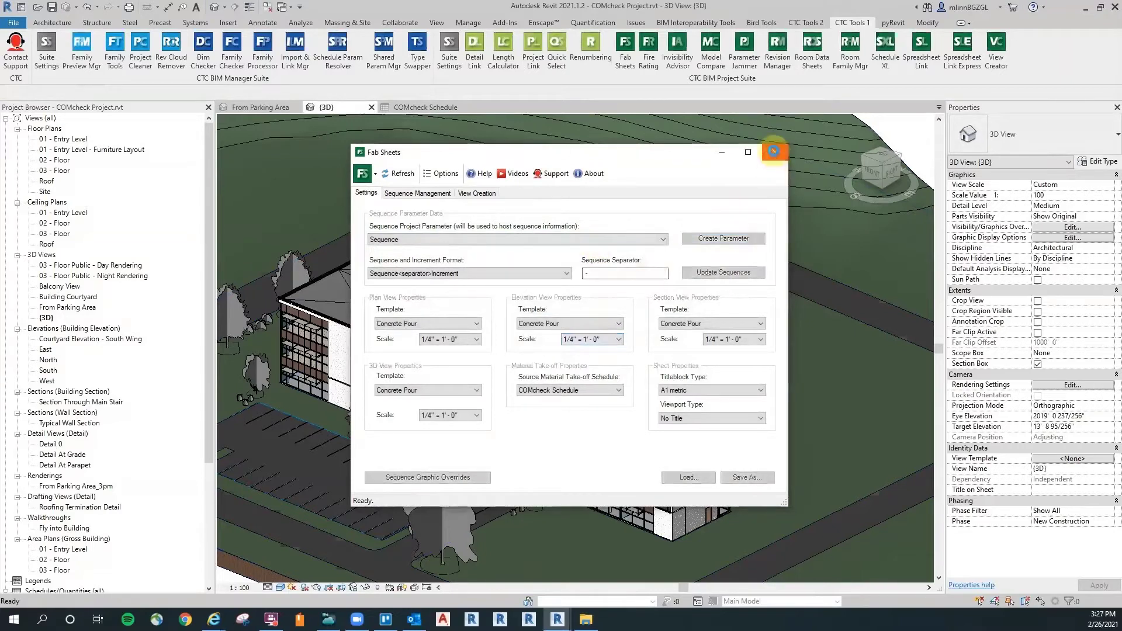
Check which element categories the Sequence project parameter is assigned to in the Project Parameters settings.
{"action": "left_click", "coordinate": [466, 23]}
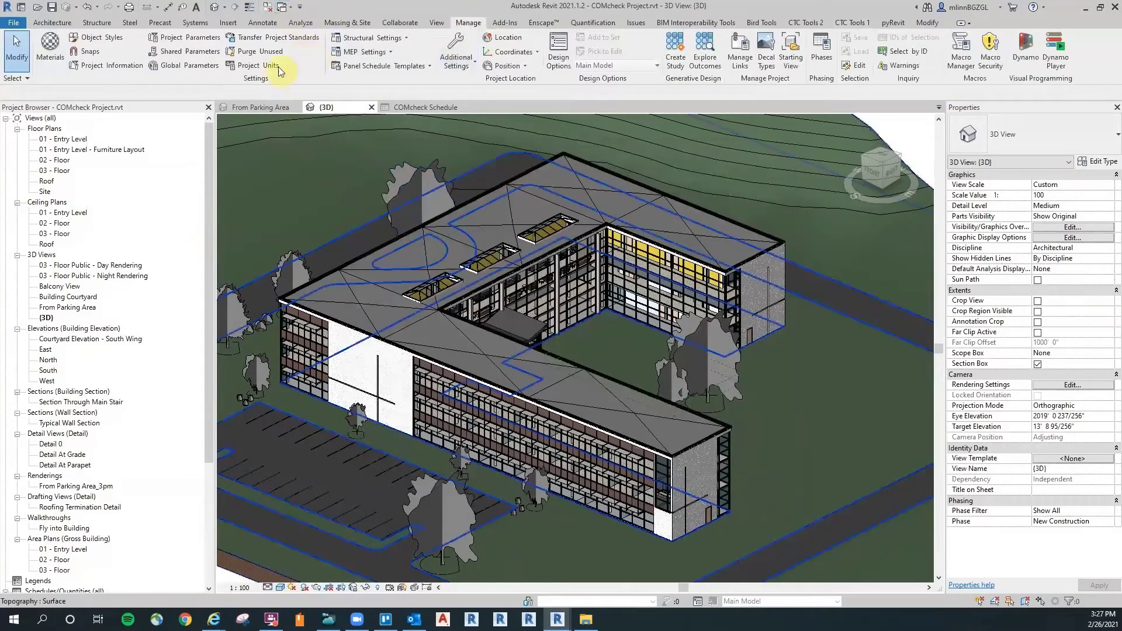
{"action": "left_click", "coordinate": [191, 38]}
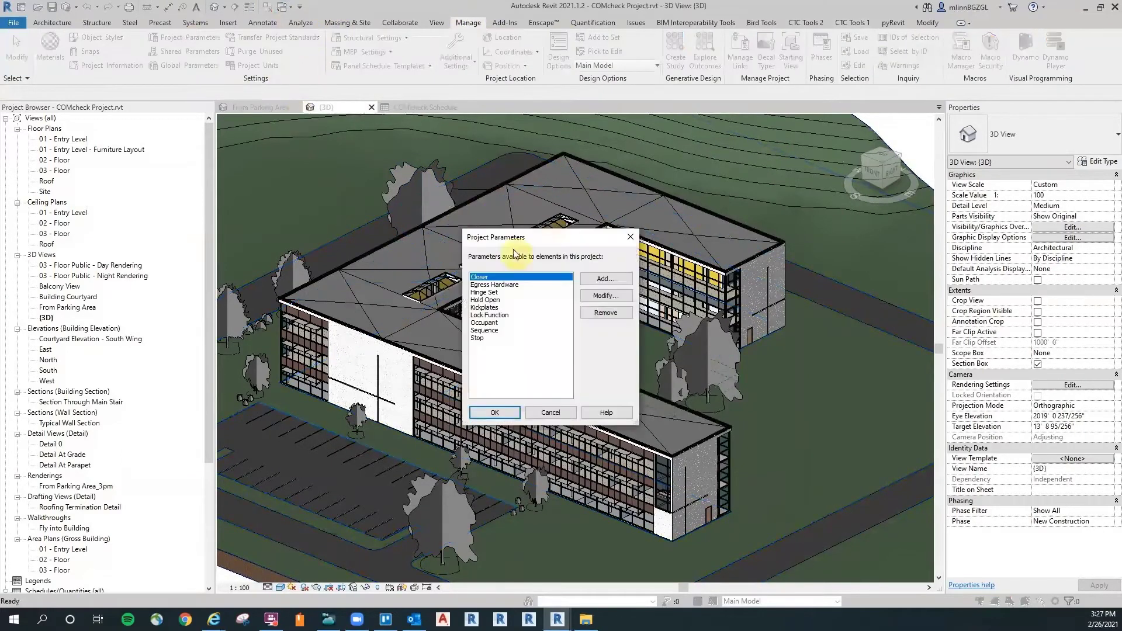
{"action": "left_click", "coordinate": [494, 331]}
{"action": "left_click", "coordinate": [597, 297]}
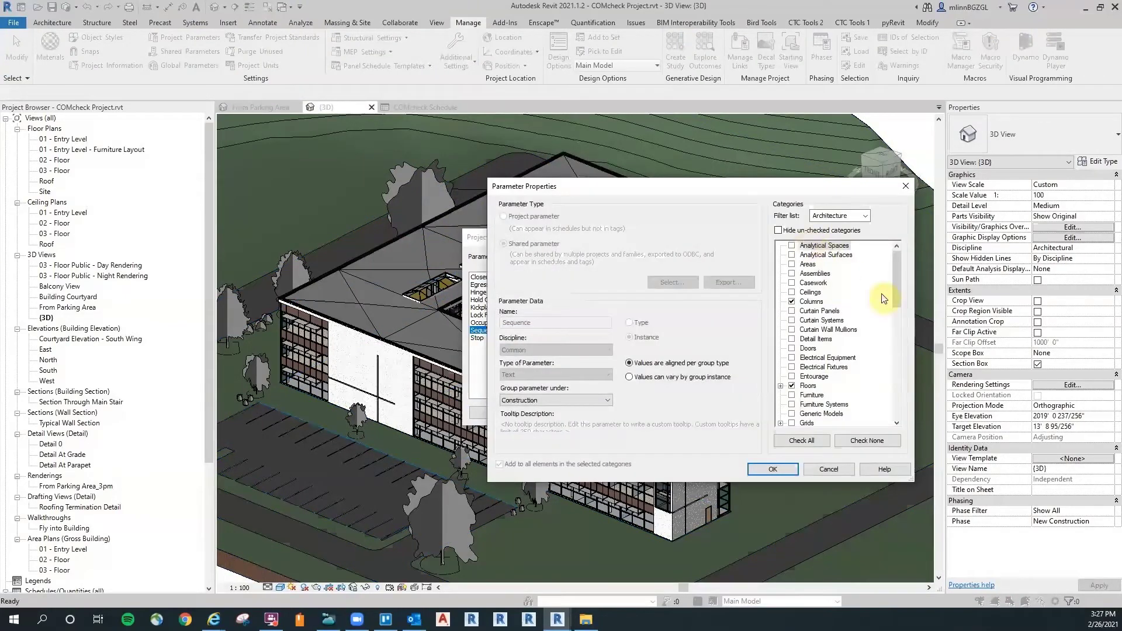
{"action": "left_click_drag", "start_coordinate": [895, 280], "coordinate": [842, 319]}
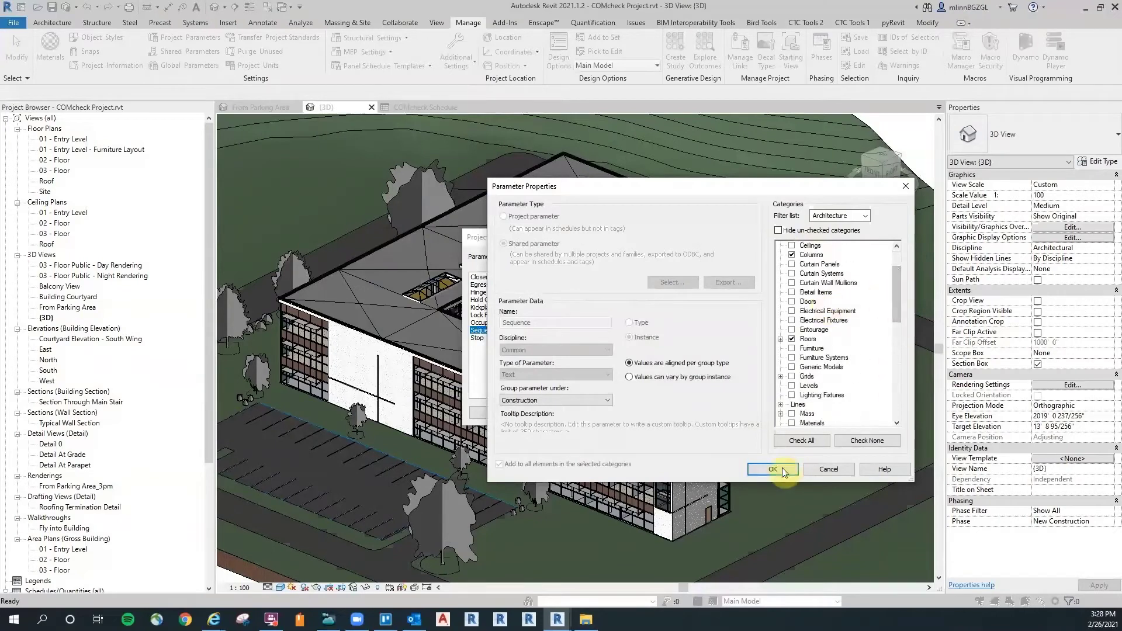
{"action": "left_click", "coordinate": [780, 468]}
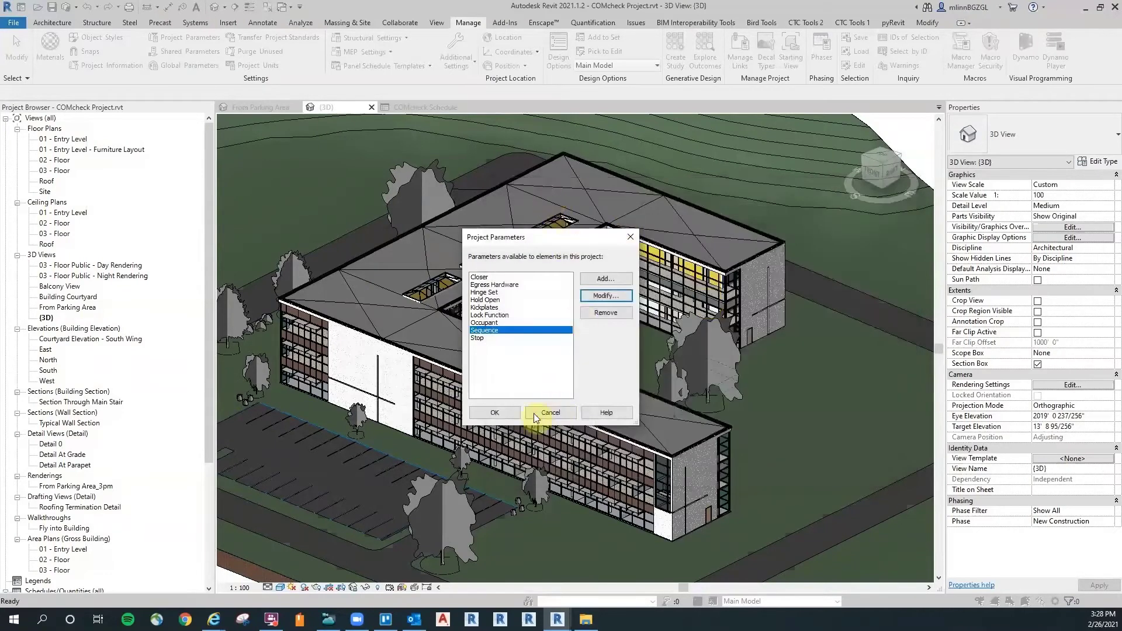
{"action": "left_click", "coordinate": [494, 412]}
Open the Fab Sheets tool from the 3D view.
{"action": "middle_click_drag", "start_coordinate": [741, 134], "coordinate": [624, 244]}
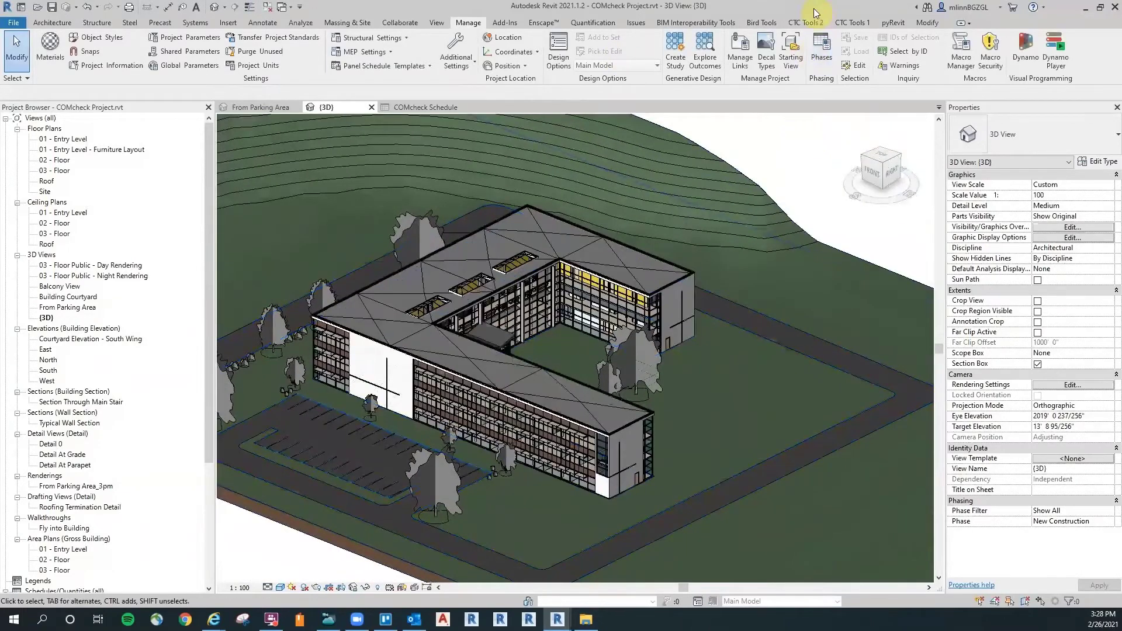
{"action": "left_click", "coordinate": [865, 26]}
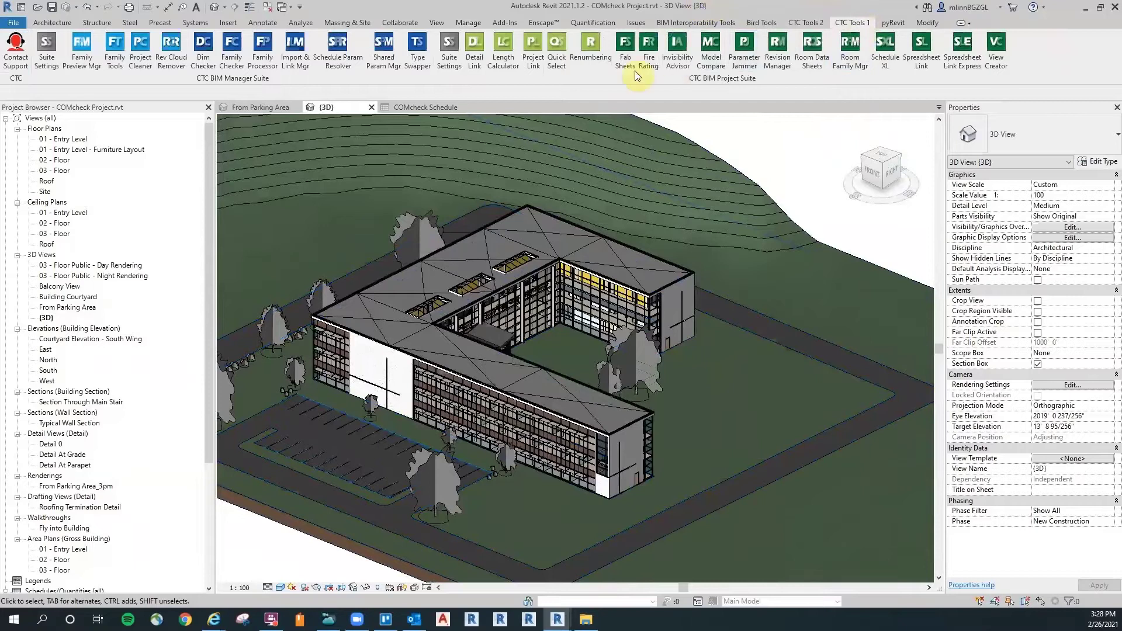
{"action": "left_click", "coordinate": [626, 51]}
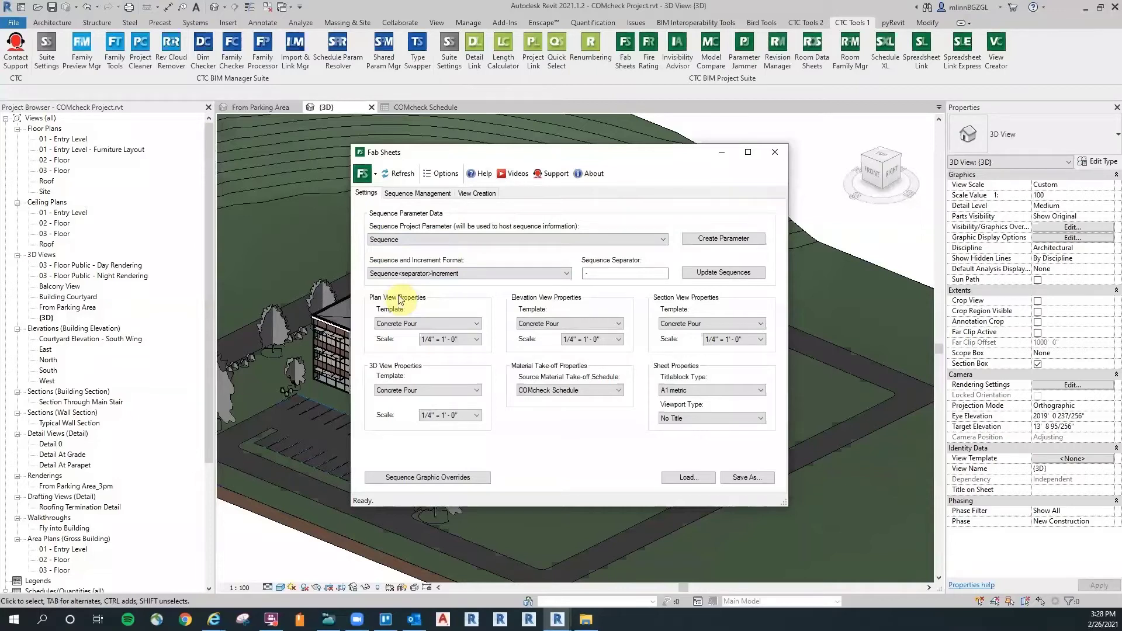
Review the plan view template options, reselect Concrete Pour, and inspect the Sequence Graphic Overrides.
{"action": "left_click", "coordinate": [391, 324]}
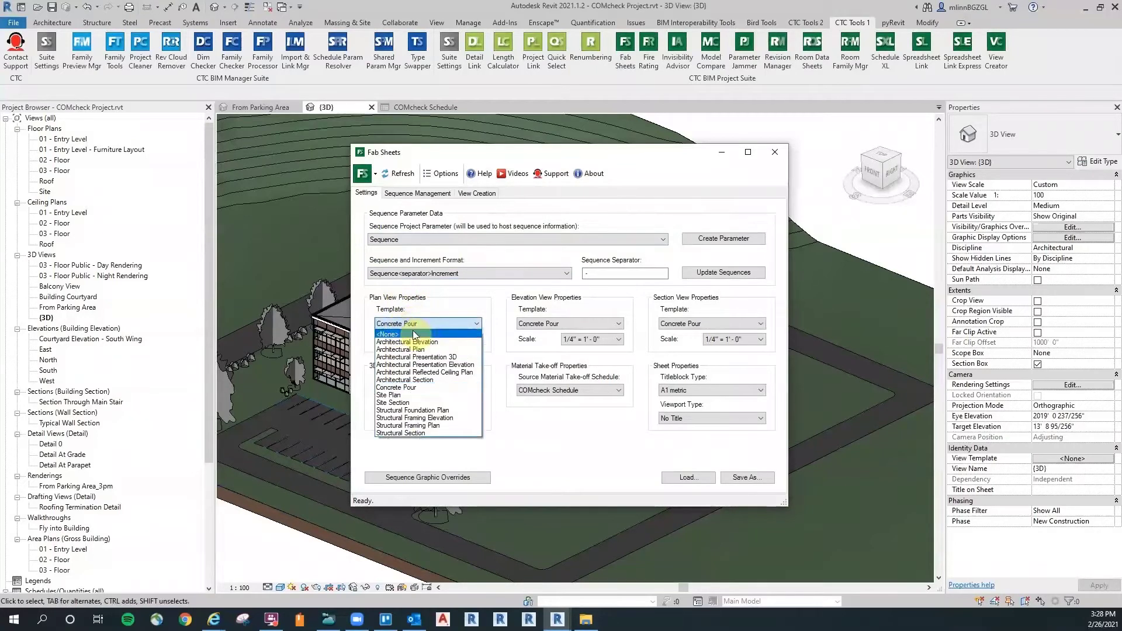
{"action": "left_click", "coordinate": [395, 335]}
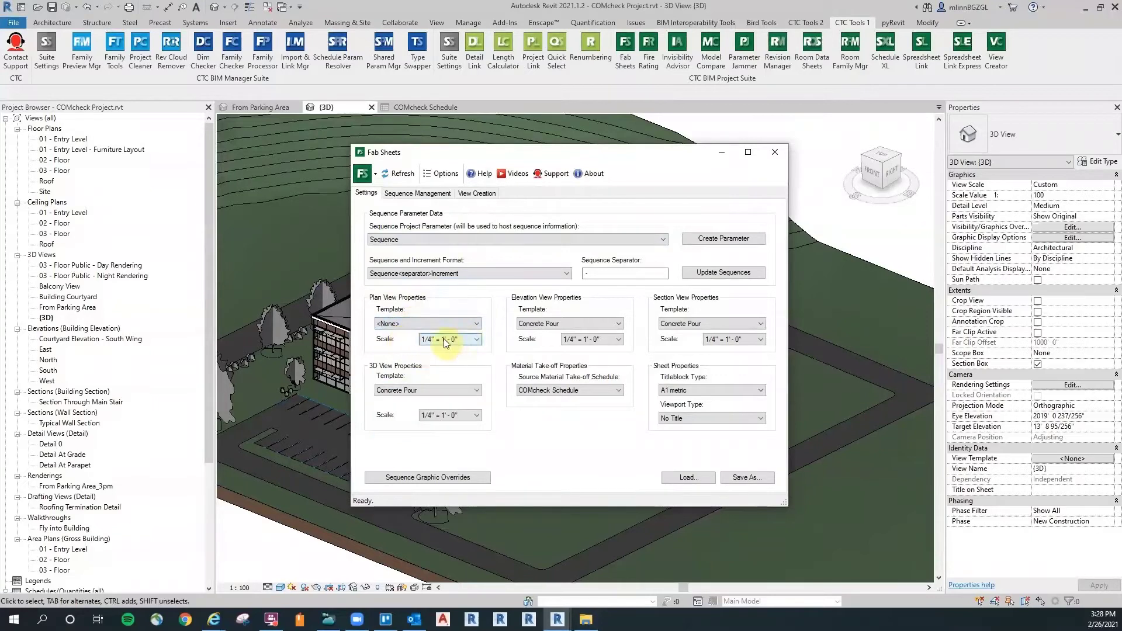
{"action": "left_click", "coordinate": [399, 325]}
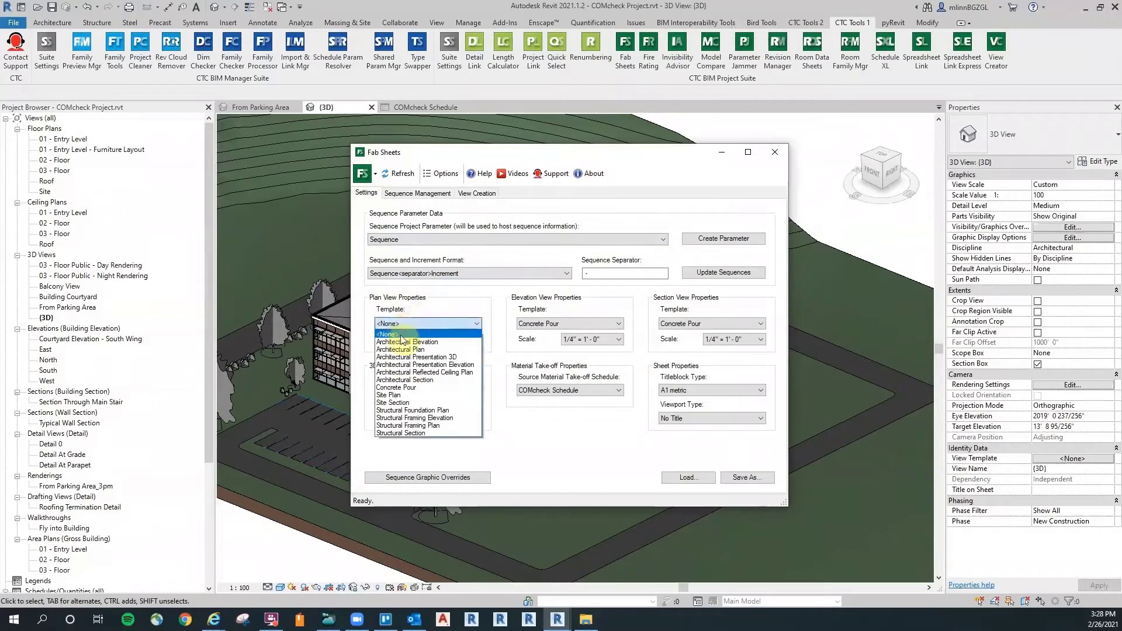
{"action": "left_click", "coordinate": [403, 387]}
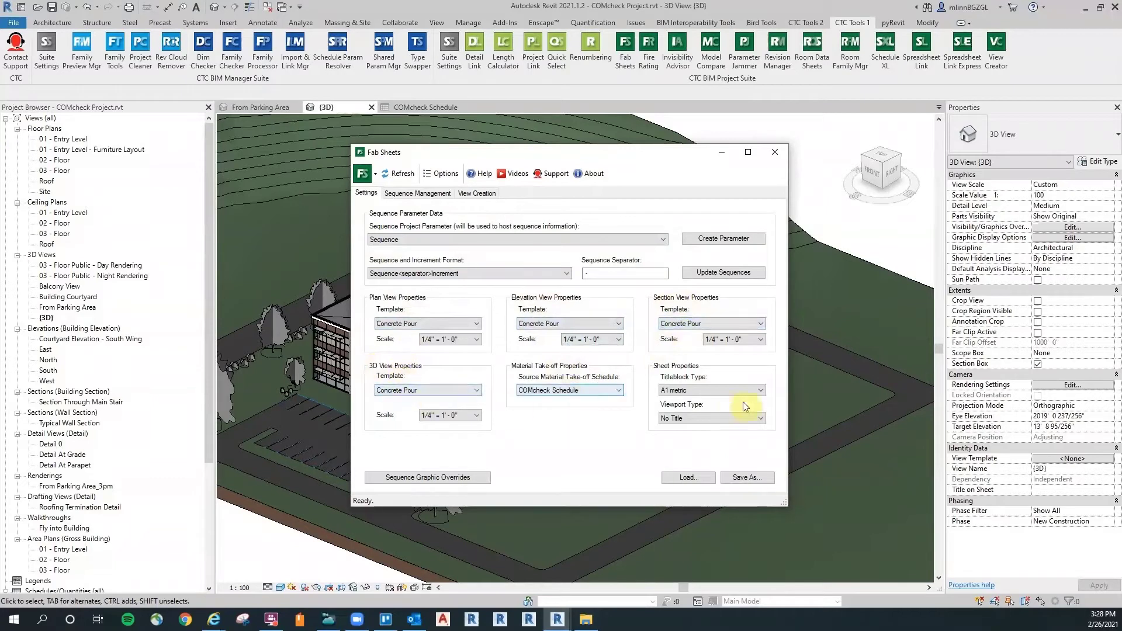
{"action": "left_click", "coordinate": [428, 478]}
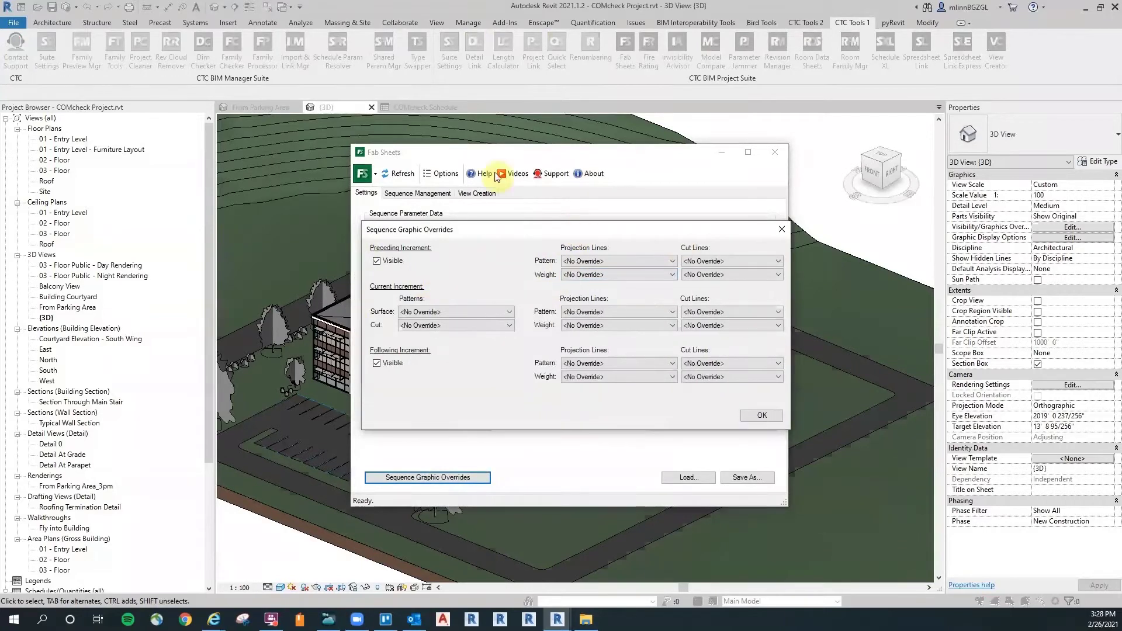
{"action": "left_click", "coordinate": [760, 416]}
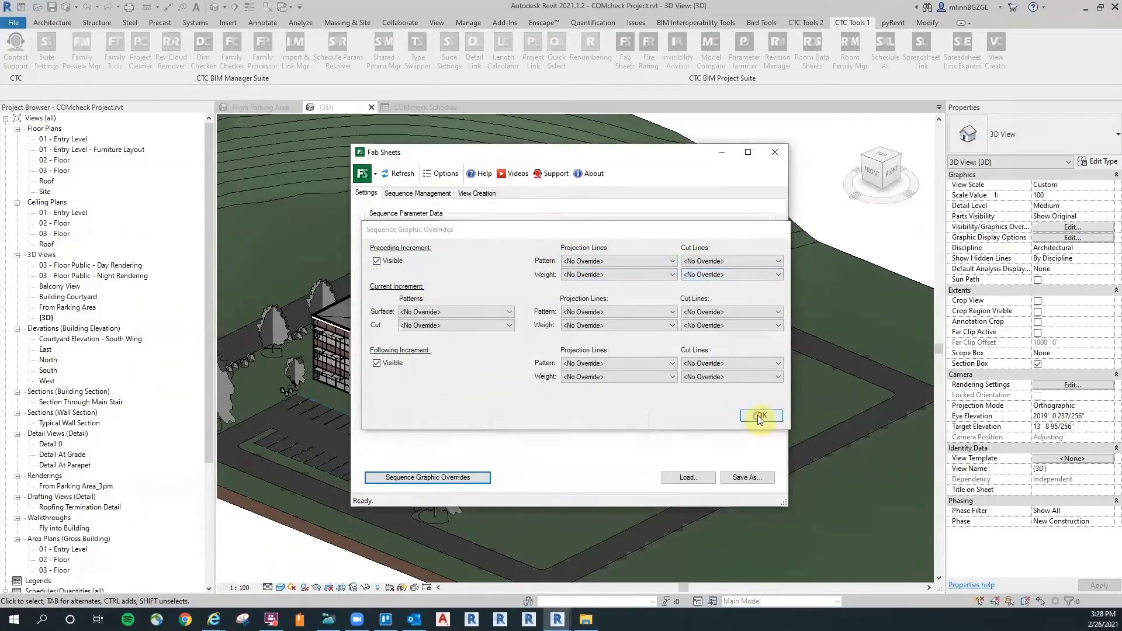
Add three sequences named Day 1, Day 2 and Day 3 in Fab Sheets.
{"action": "left_click", "coordinate": [416, 194]}
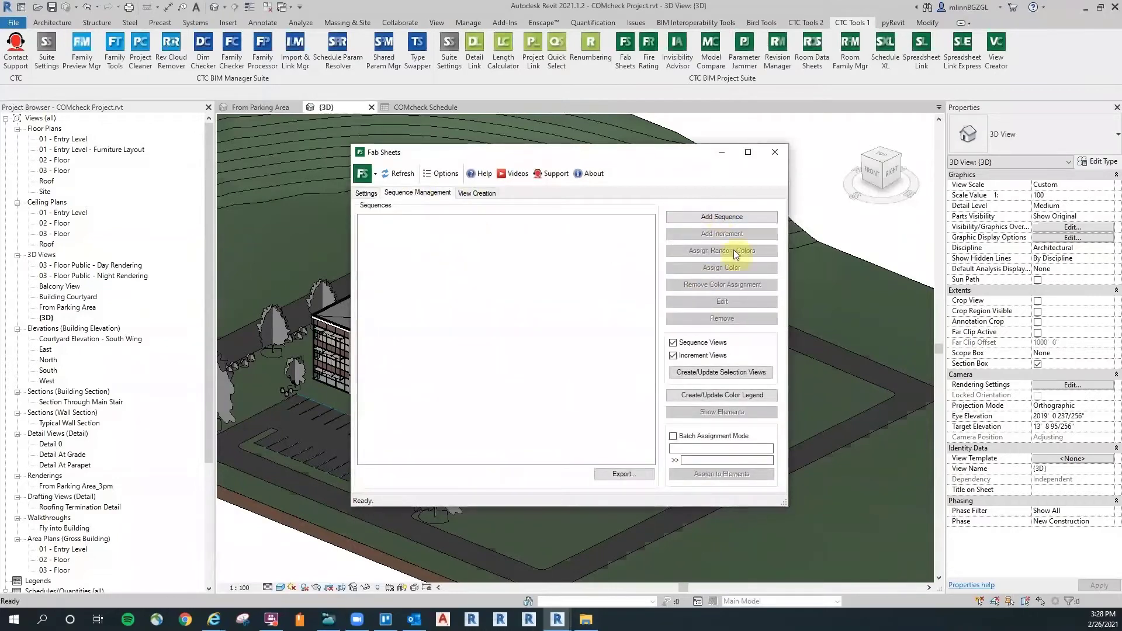
{"action": "left_click", "coordinate": [721, 217]}
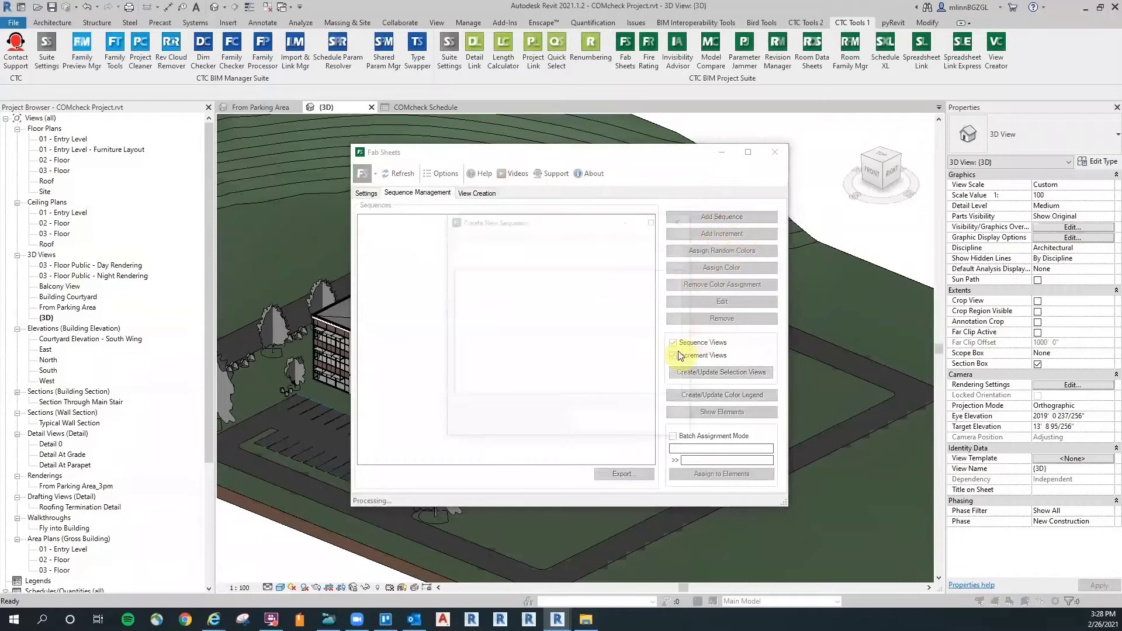
{"action": "type", "text": "Day 3"}
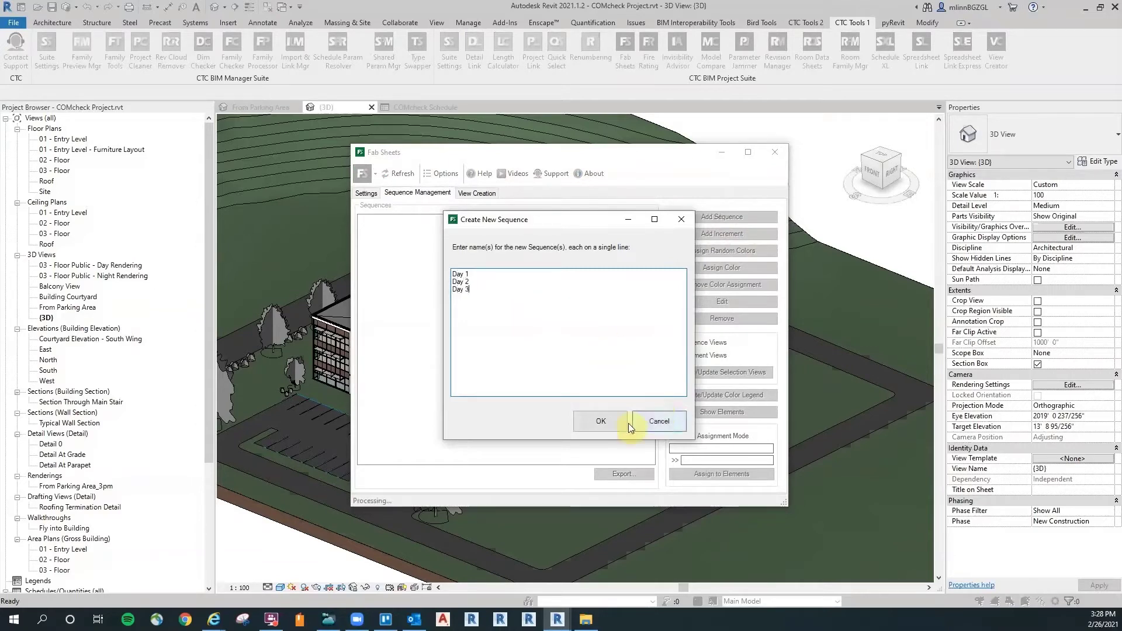
{"action": "left_click", "coordinate": [614, 422]}
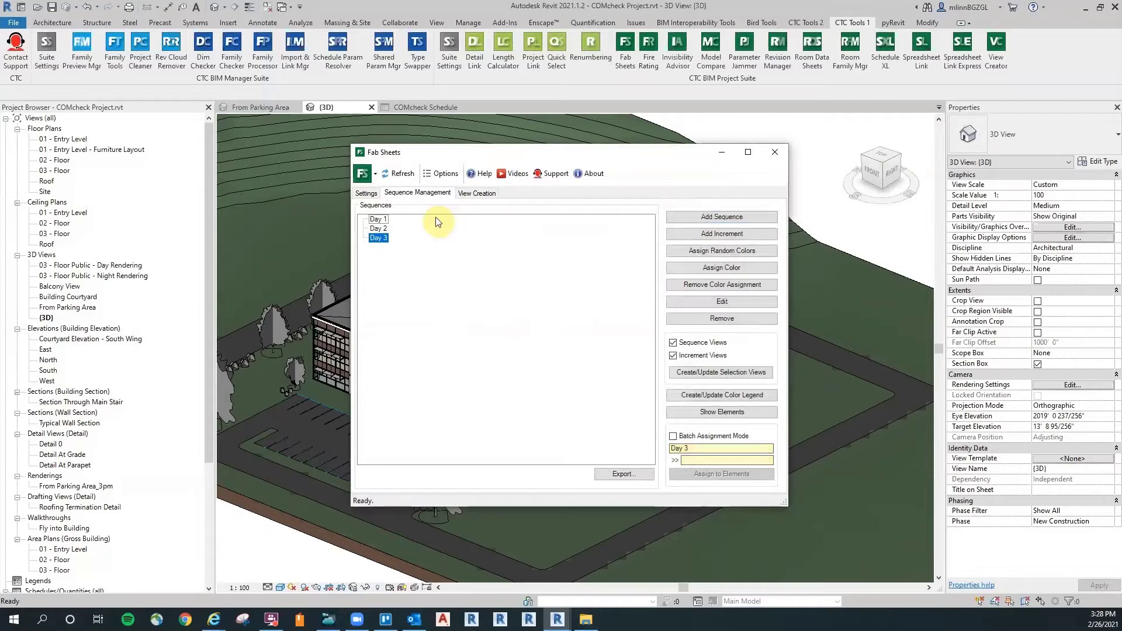
Add the increments Pour 1, Pour 2 and Pour 3 to the Day 1 sequence, copying the list of names for reuse.
{"action": "left_click", "coordinate": [378, 220]}
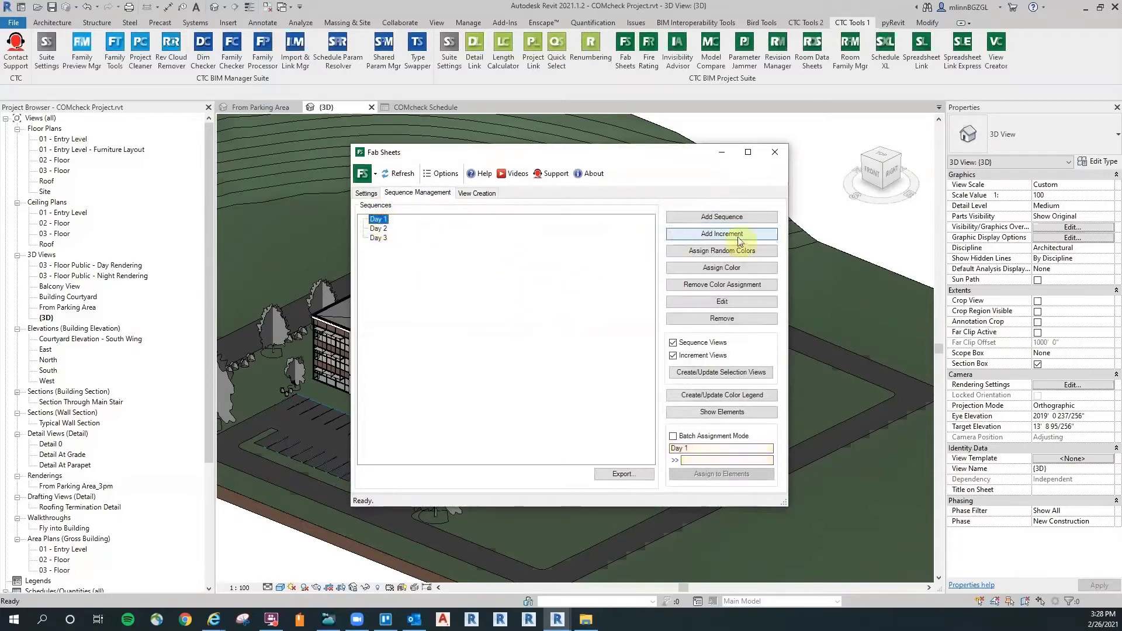
{"action": "left_click", "coordinate": [719, 234]}
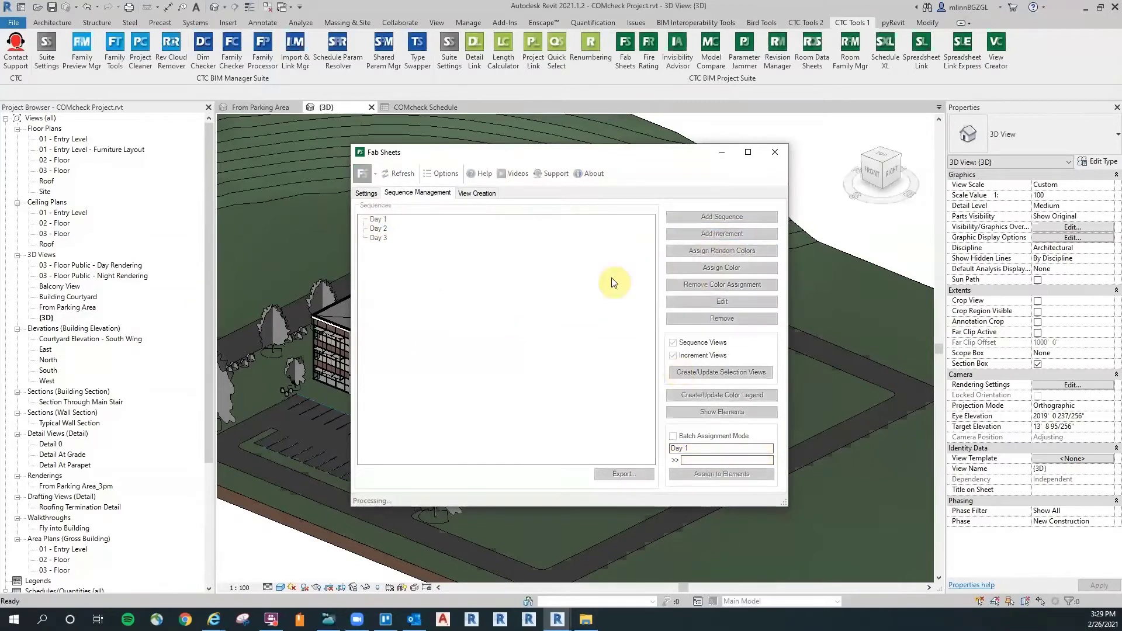
{"action": "type", "text": "Pour"}
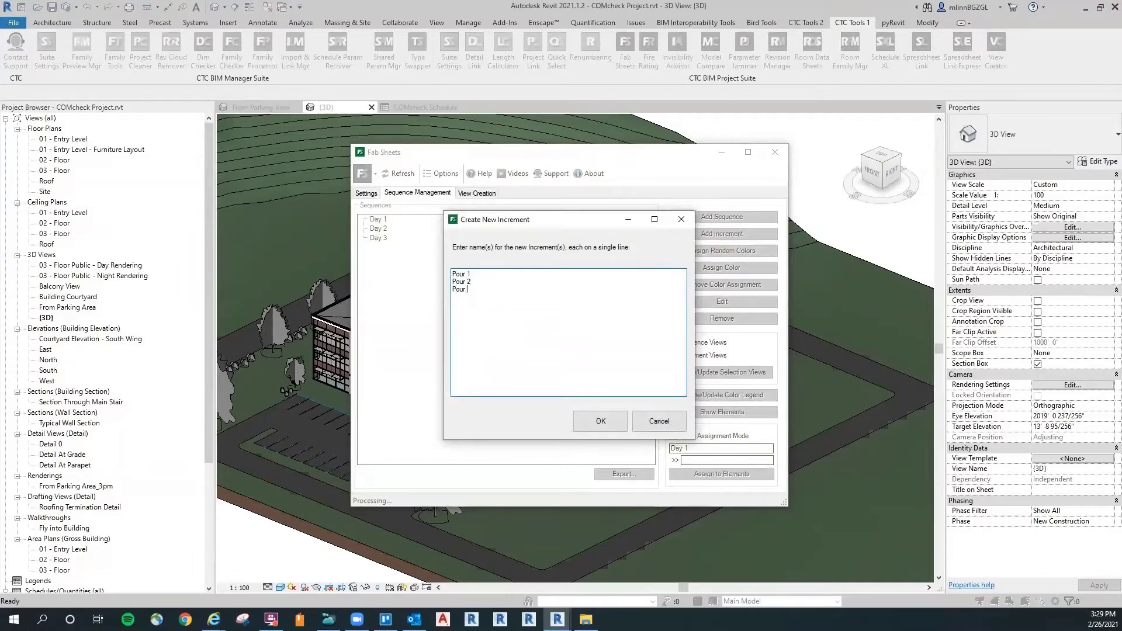
{"action": "left_click_drag", "start_coordinate": [519, 290], "coordinate": [432, 242]}
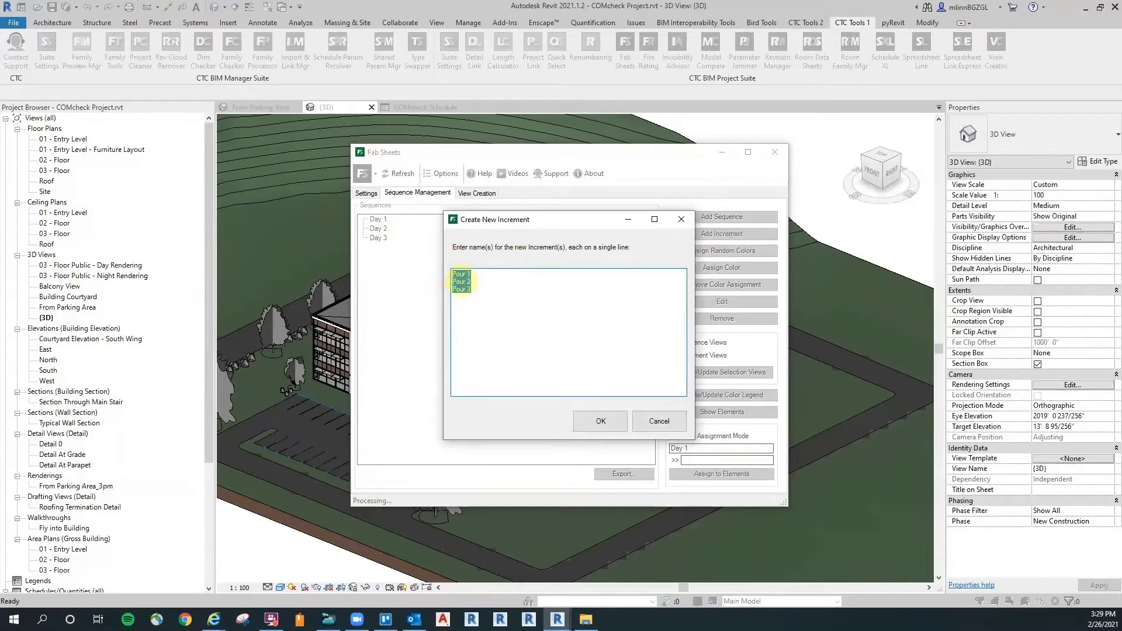
{"action": "right_click", "coordinate": [462, 283]}
{"action": "left_click", "coordinate": [503, 319]}
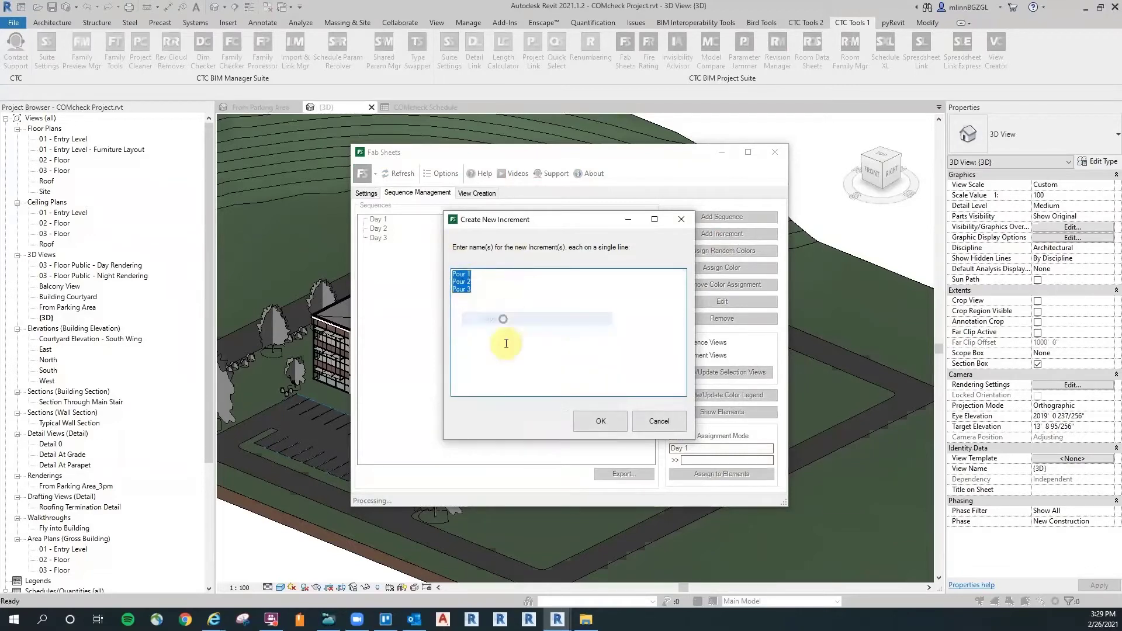
{"action": "left_click", "coordinate": [602, 421]}
Add five increments, Pour 1 through Pour 5, to the Day 2 sequence, starting from the copied names.
{"action": "left_click", "coordinate": [379, 257]}
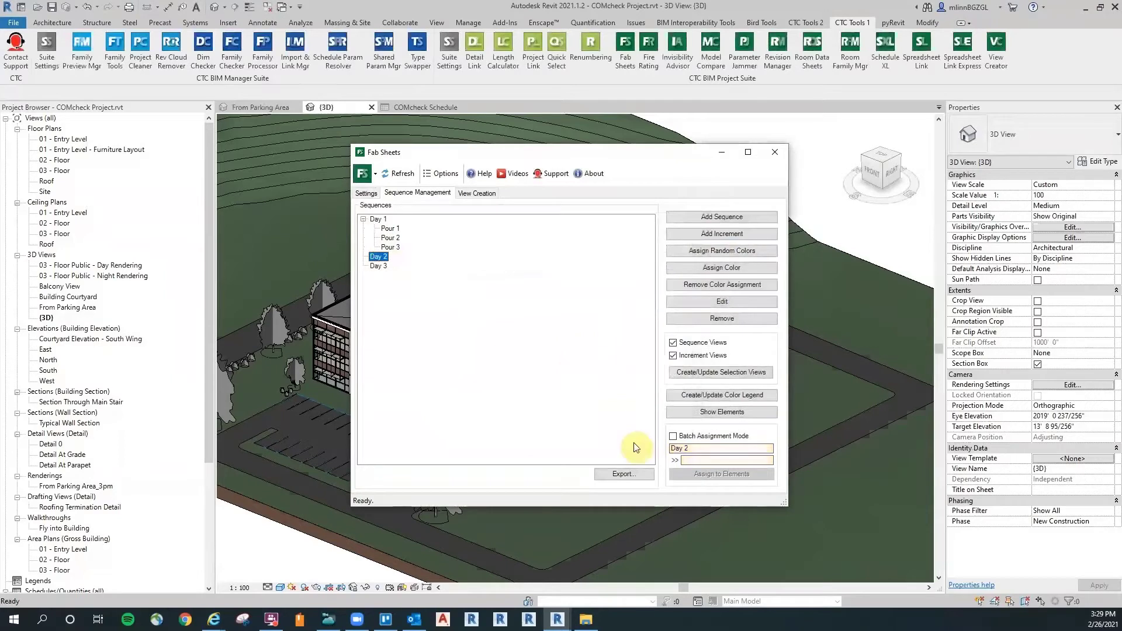
{"action": "left_click", "coordinate": [724, 234]}
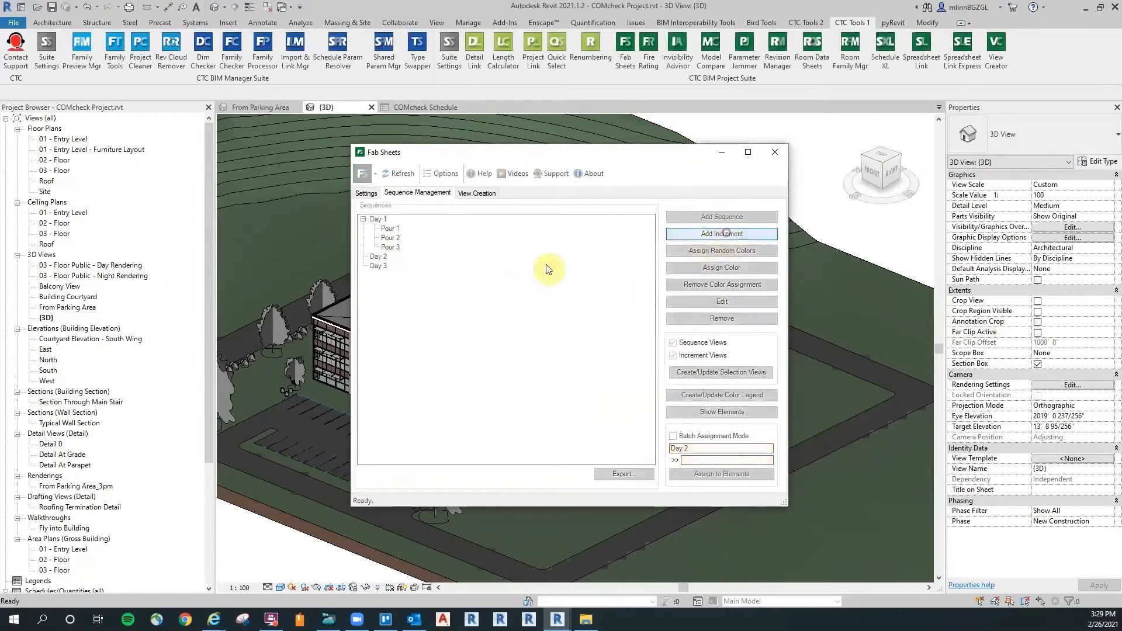
{"action": "right_click", "coordinate": [518, 302]}
{"action": "left_click", "coordinate": [563, 350]}
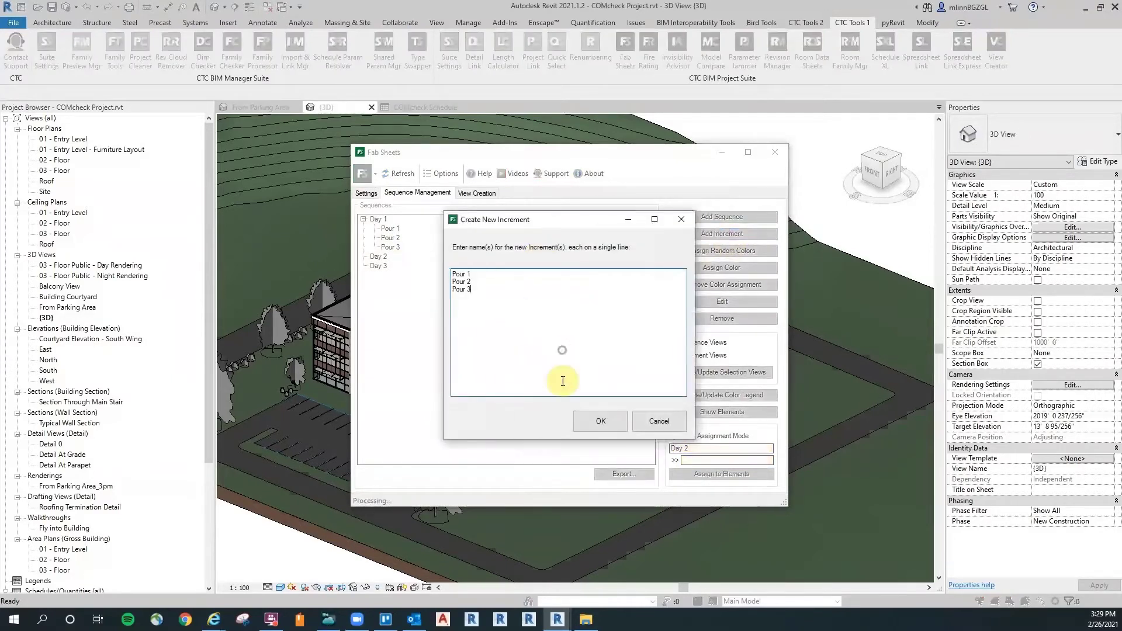
{"action": "key", "text": "Return"}
{"action": "left_click", "coordinate": [602, 416]}
Add the copied increments Pour 1, Pour 2 and Pour 3 to the Day 3 sequence.
{"action": "left_click", "coordinate": [377, 313]}
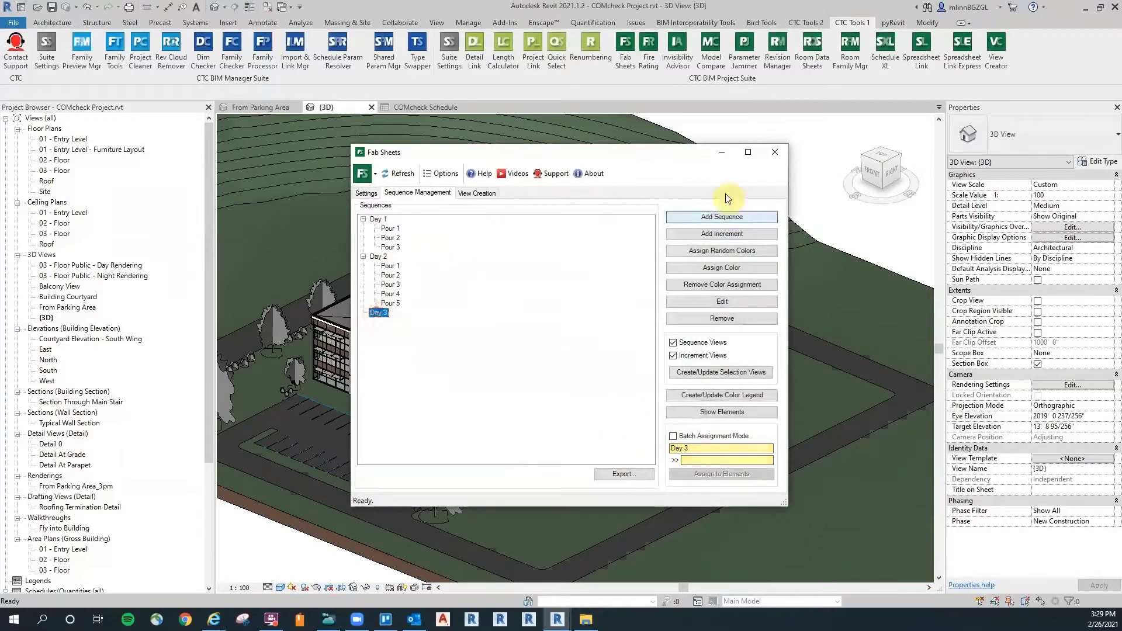
{"action": "left_click", "coordinate": [742, 235]}
{"action": "right_click", "coordinate": [538, 323]}
{"action": "left_click", "coordinate": [567, 374]}
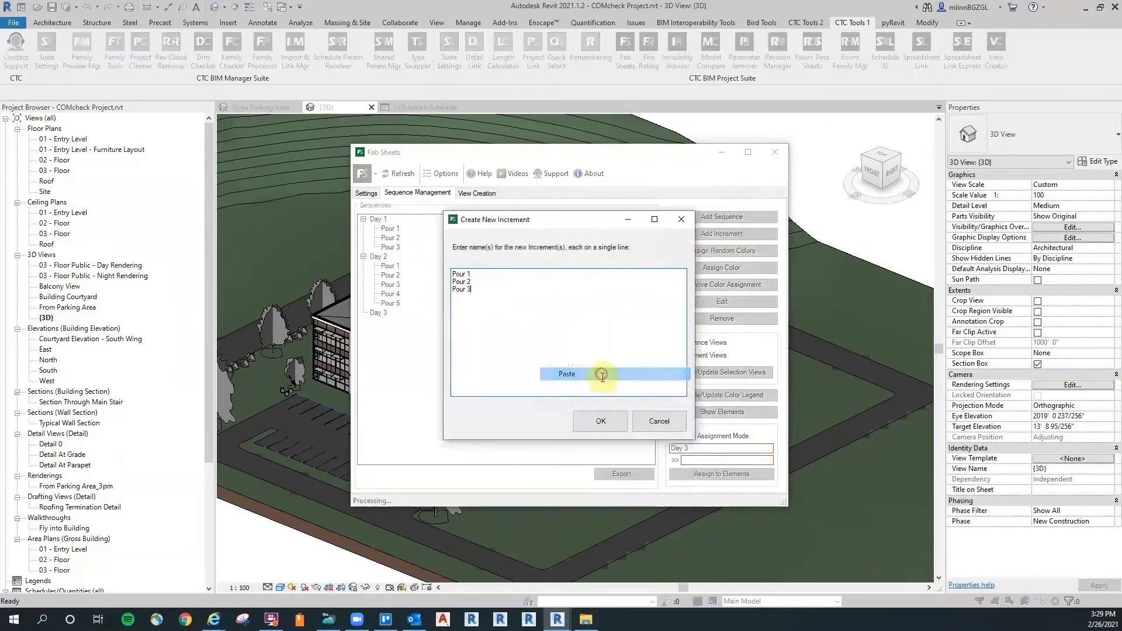
{"action": "left_click", "coordinate": [608, 423]}
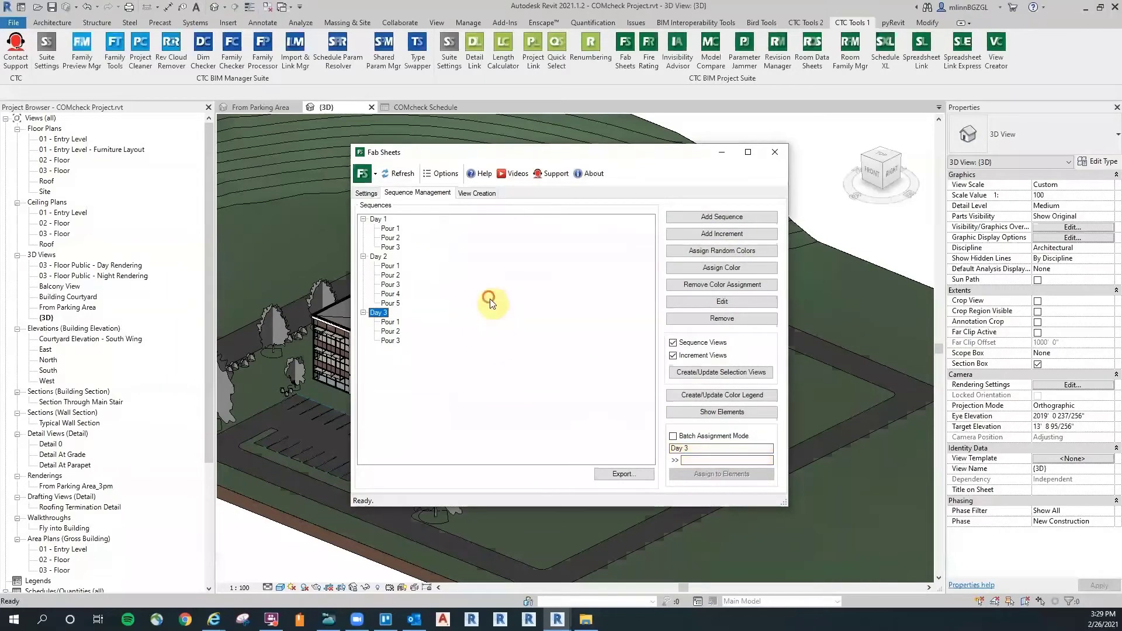
Assign random colors to the pours of Day 1, Day 2 and Day 3, and randomize them a second time.
{"action": "left_click", "coordinate": [377, 257], "text": "ctrl"}
{"action": "left_click", "coordinate": [376, 219], "text": "ctrl"}
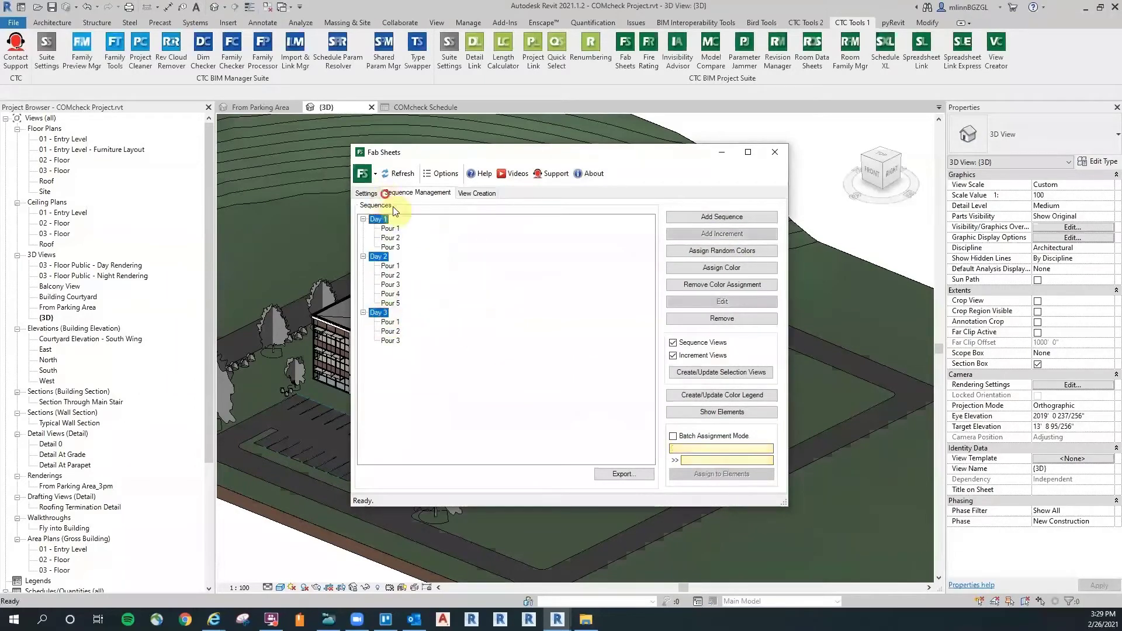
{"action": "left_click_drag", "start_coordinate": [641, 159], "coordinate": [680, 152]}
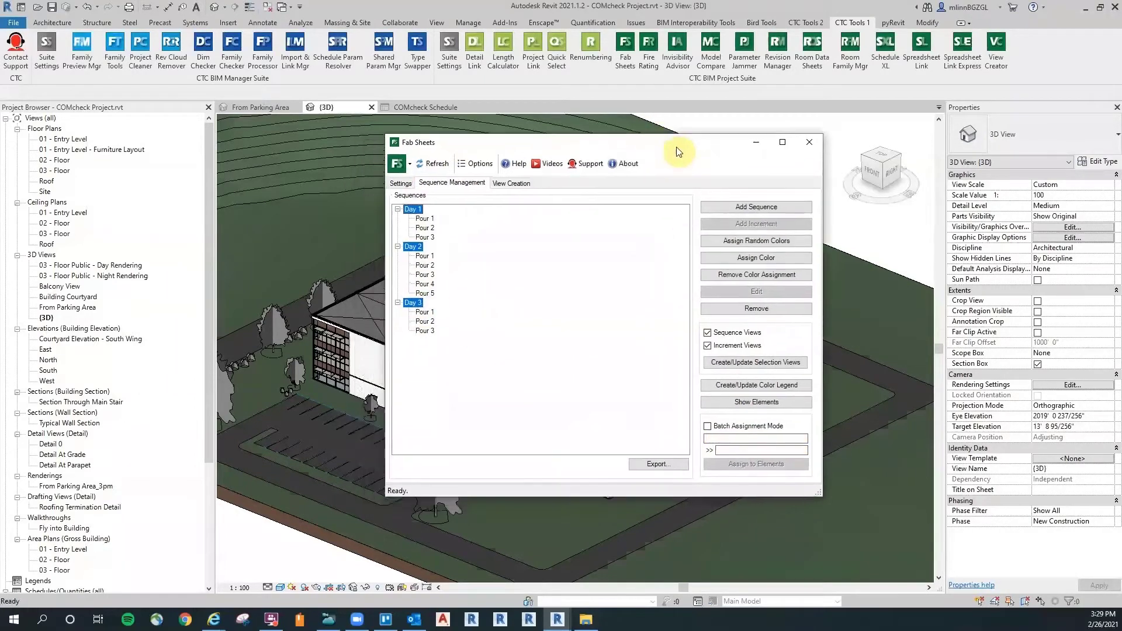
{"action": "left_click", "coordinate": [770, 246]}
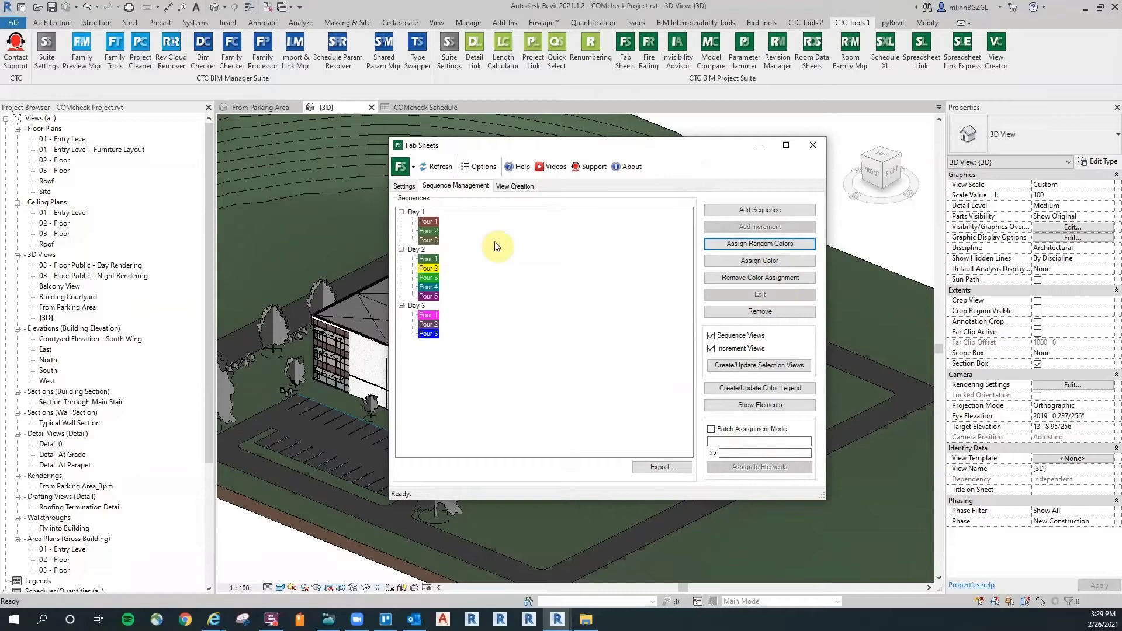
{"action": "left_click", "coordinate": [416, 213]}
{"action": "left_click", "coordinate": [415, 250], "text": "ctrl"}
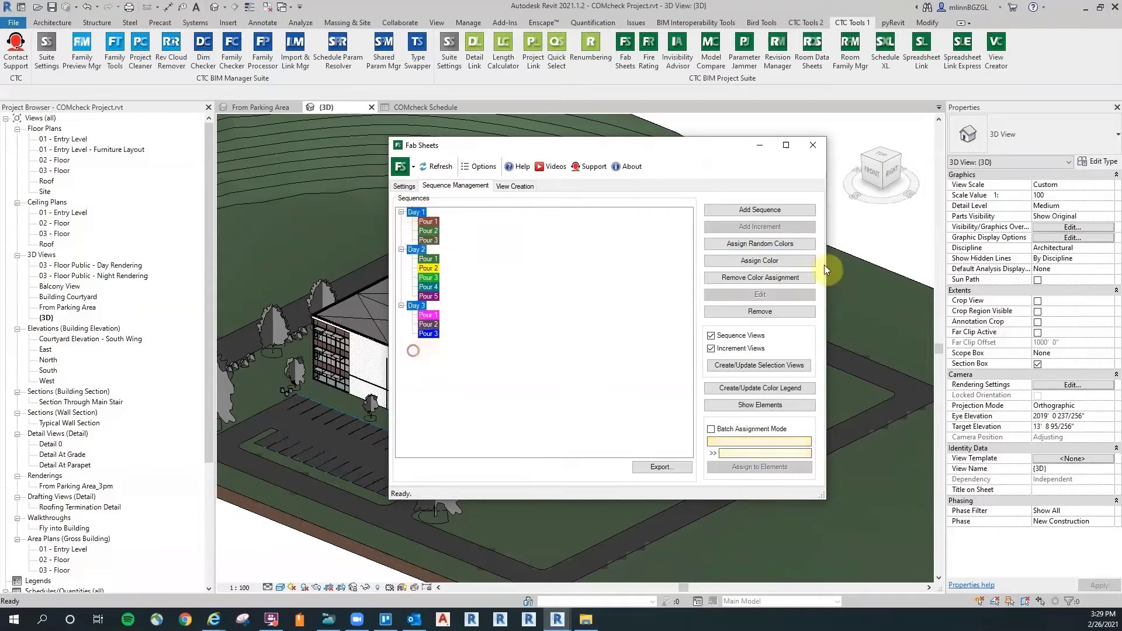
{"action": "left_click", "coordinate": [758, 244]}
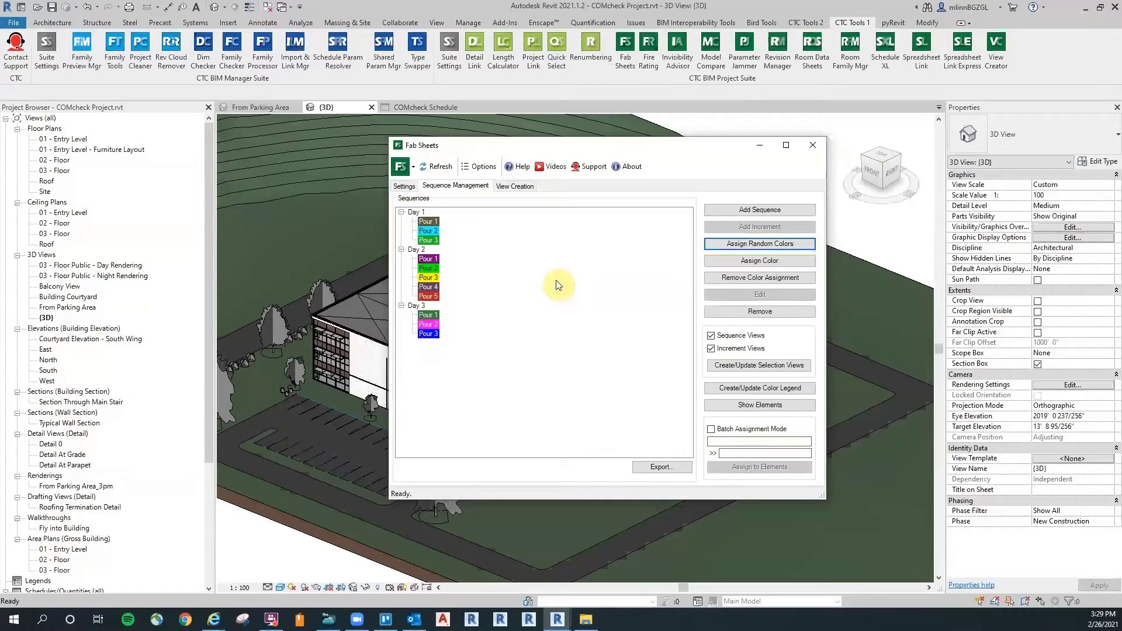
Create the selection views for all sequences and increments, and move the Fab Sheets window clear of the drawing.
{"action": "left_click", "coordinate": [767, 366]}
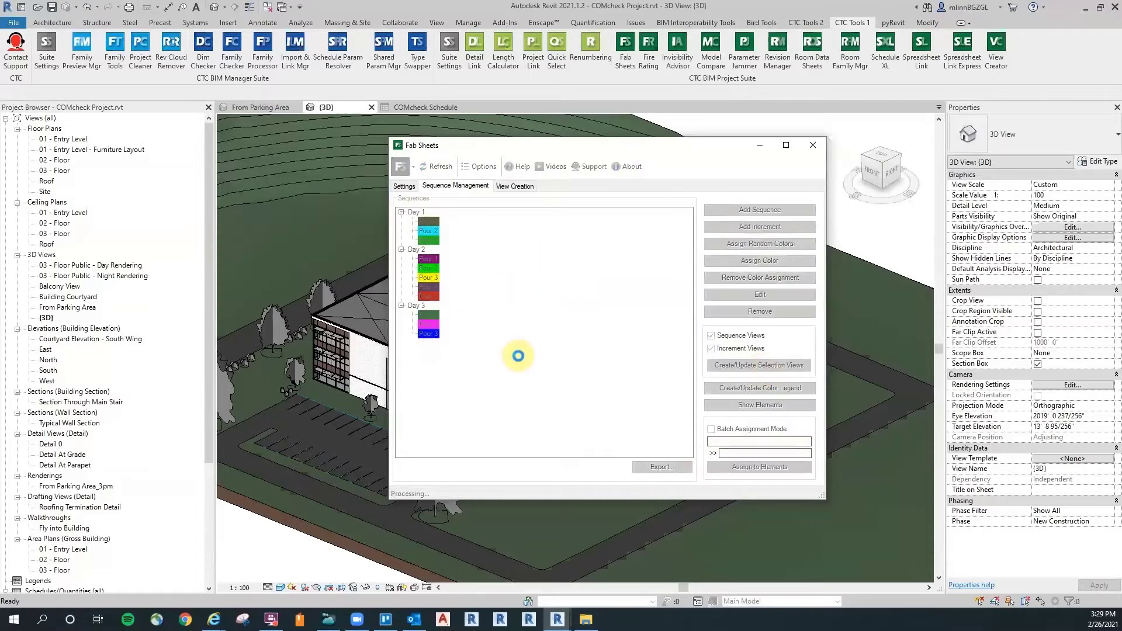
{"action": "left_click_drag", "start_coordinate": [535, 145], "coordinate": [1121, 203]}
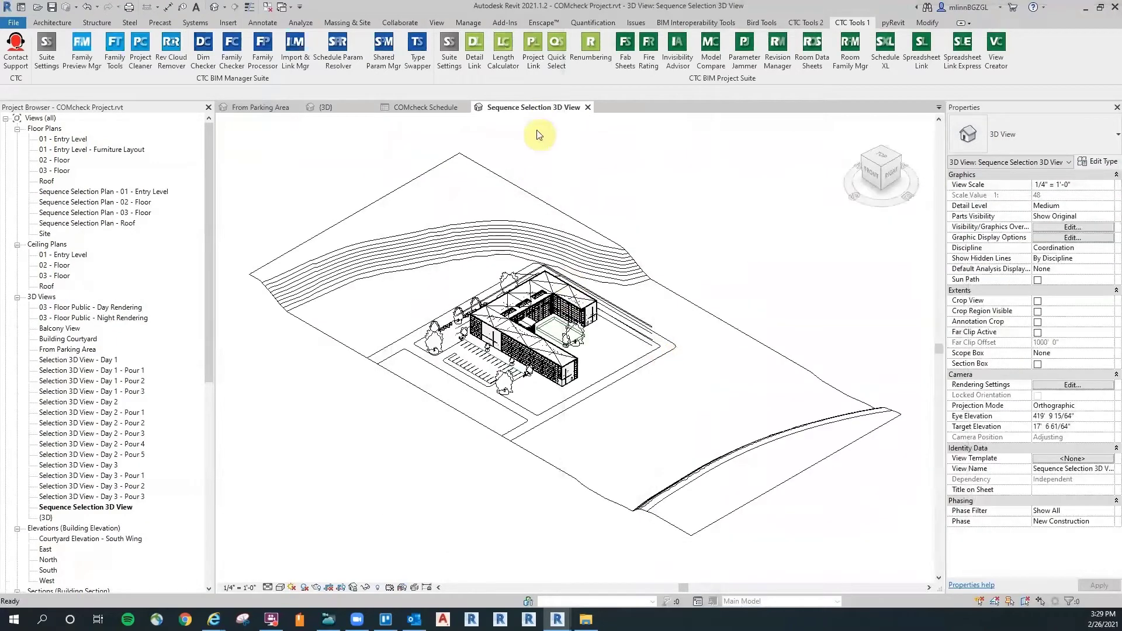
{"action": "left_click", "coordinate": [87, 508]}
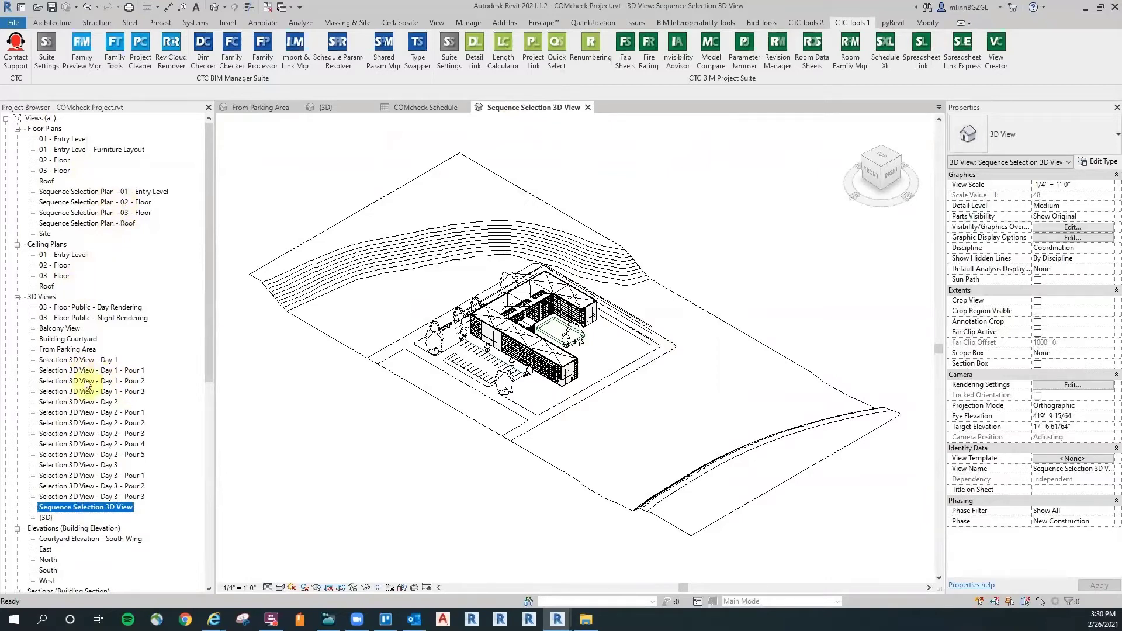
Open the Sequence Selection Plan - 01 - Entry Level floor plan at the corridor beside the courtyard.
{"action": "left_click", "coordinate": [79, 223]}
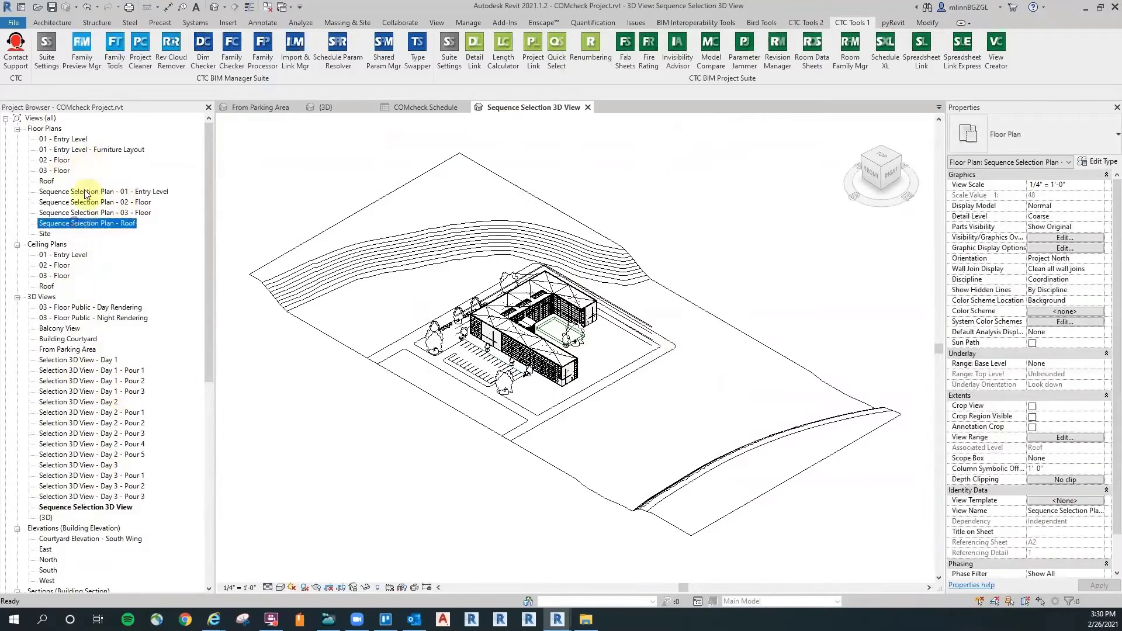
{"action": "double_click", "coordinate": [85, 193]}
{"action": "scroll", "coordinate": [507, 320], "scroll_direction": "up", "scroll_amount": 10}
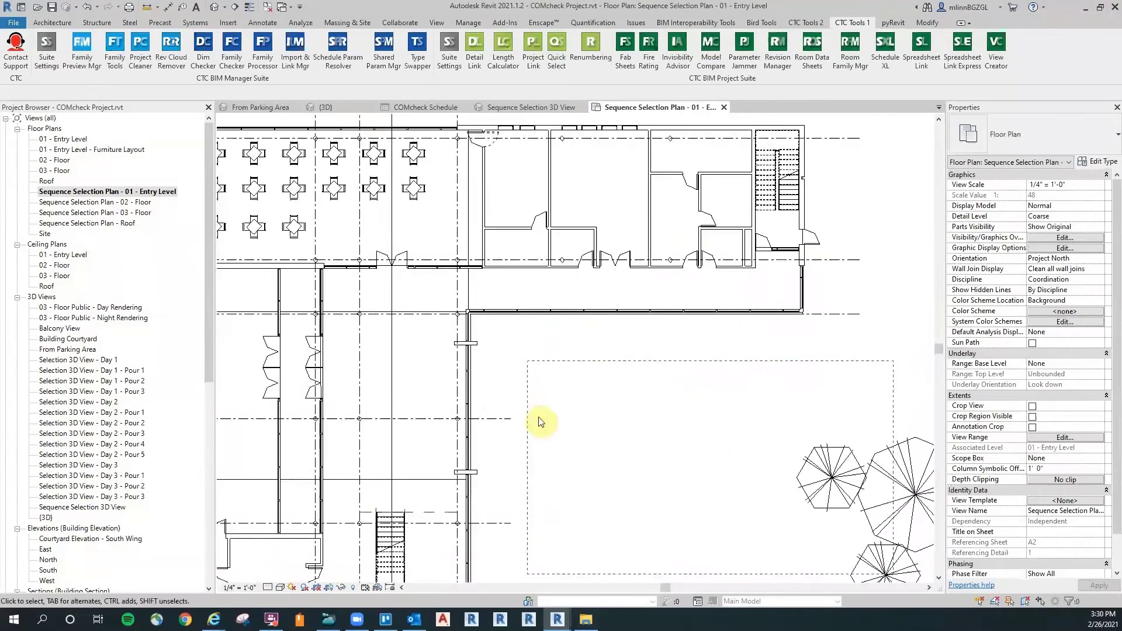
{"action": "scroll", "coordinate": [594, 406], "scroll_direction": "up", "scroll_amount": 4}
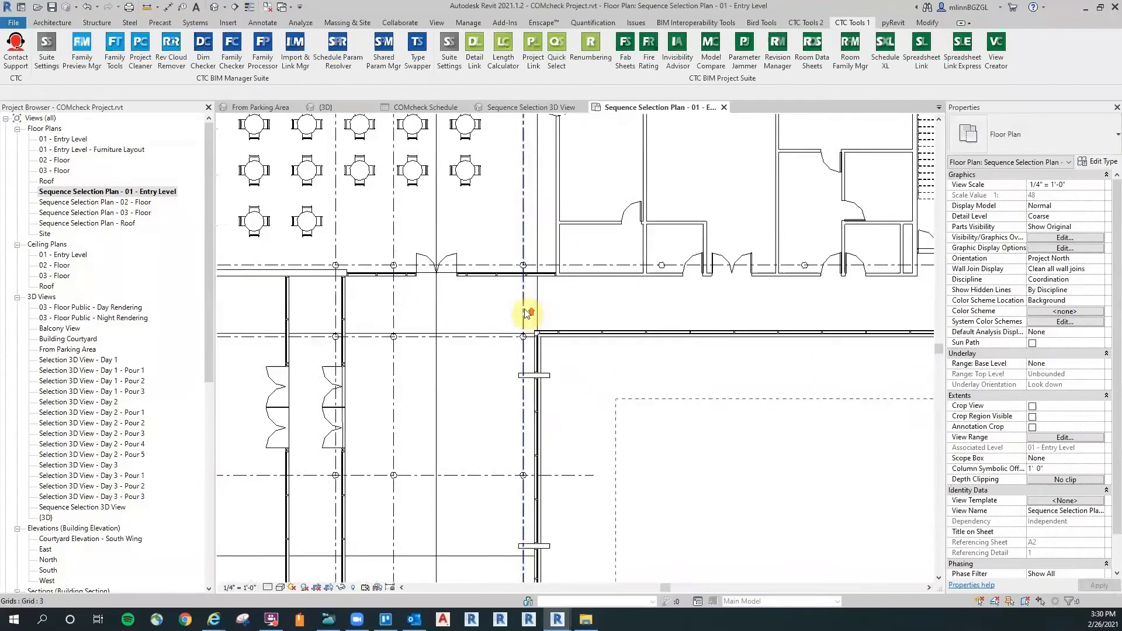
Temporarily isolate the floors category in the plan and inspect the two topmost slabs one at a time.
{"action": "scroll", "coordinate": [471, 333], "scroll_direction": "up", "scroll_amount": 3}
{"action": "left_click", "coordinate": [478, 351]}
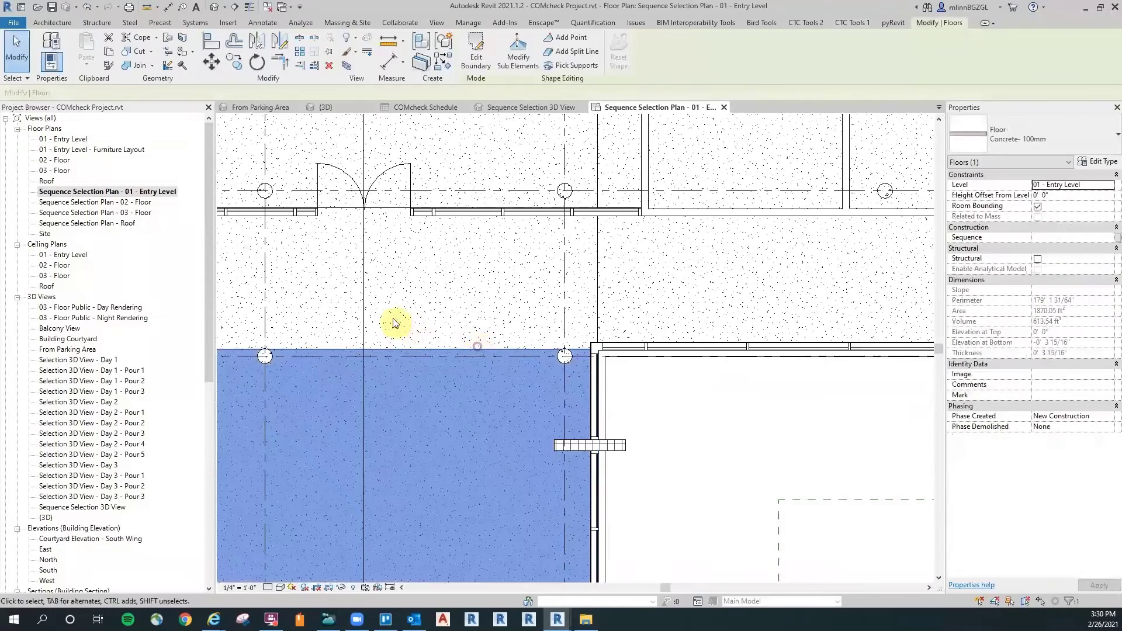
{"action": "left_click", "coordinate": [340, 587]}
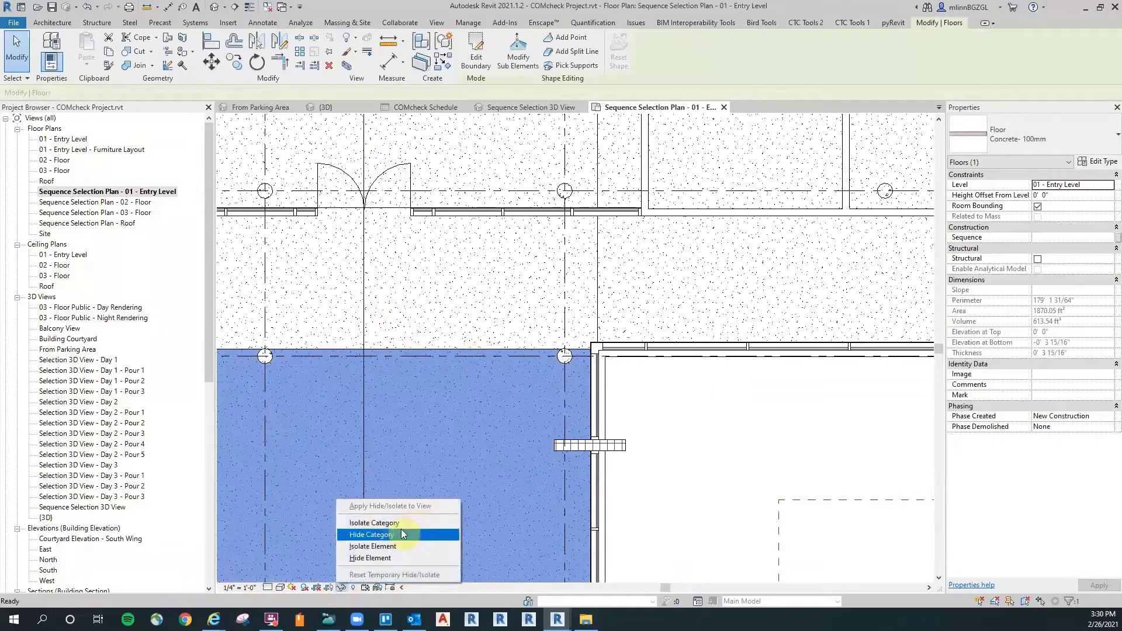
{"action": "left_click", "coordinate": [397, 522]}
{"action": "left_click", "coordinate": [706, 370]}
{"action": "scroll", "coordinate": [702, 385], "scroll_direction": "down", "scroll_amount": 5}
{"action": "middle_click_drag", "start_coordinate": [694, 400], "coordinate": [528, 288]}
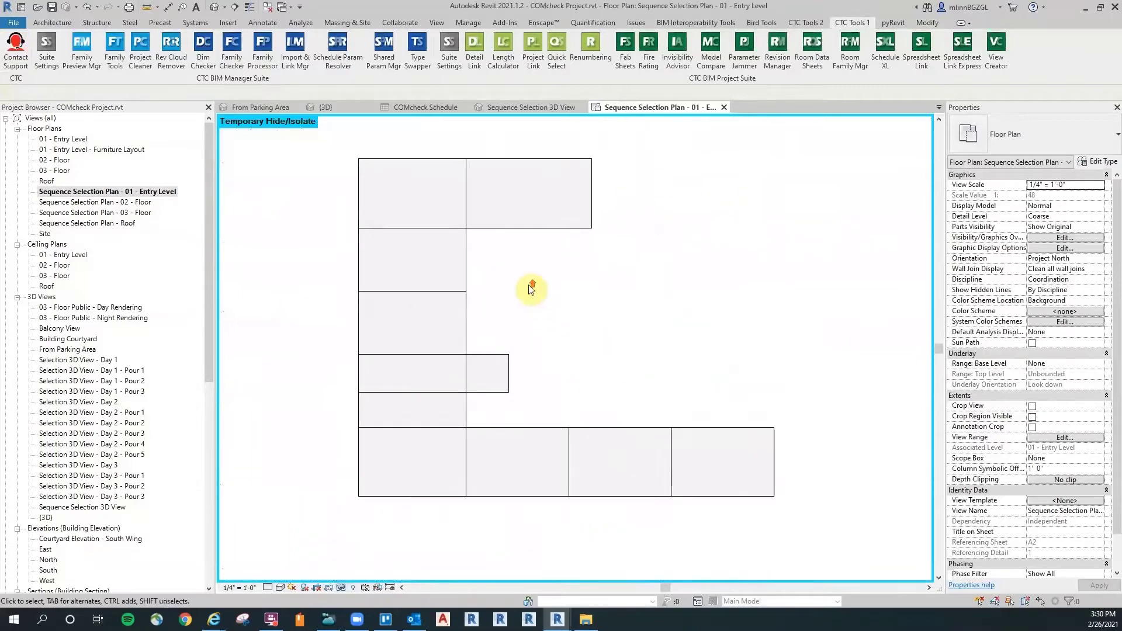
{"action": "scroll", "coordinate": [471, 306], "scroll_direction": "up", "scroll_amount": 2}
{"action": "left_click", "coordinate": [473, 253]}
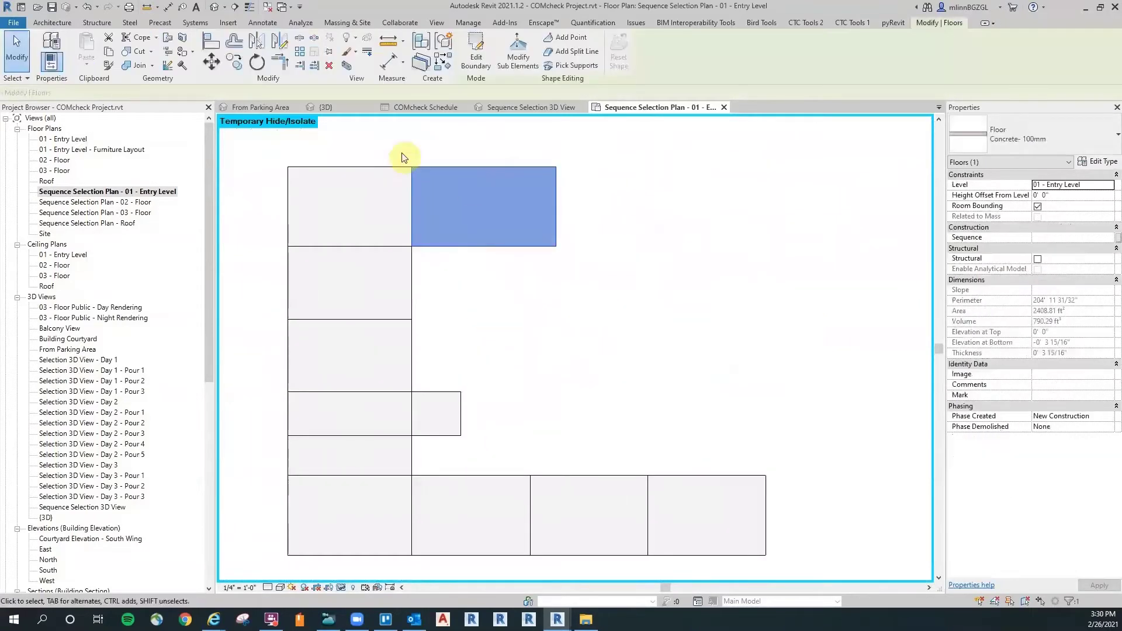
{"action": "left_click", "coordinate": [395, 165]}
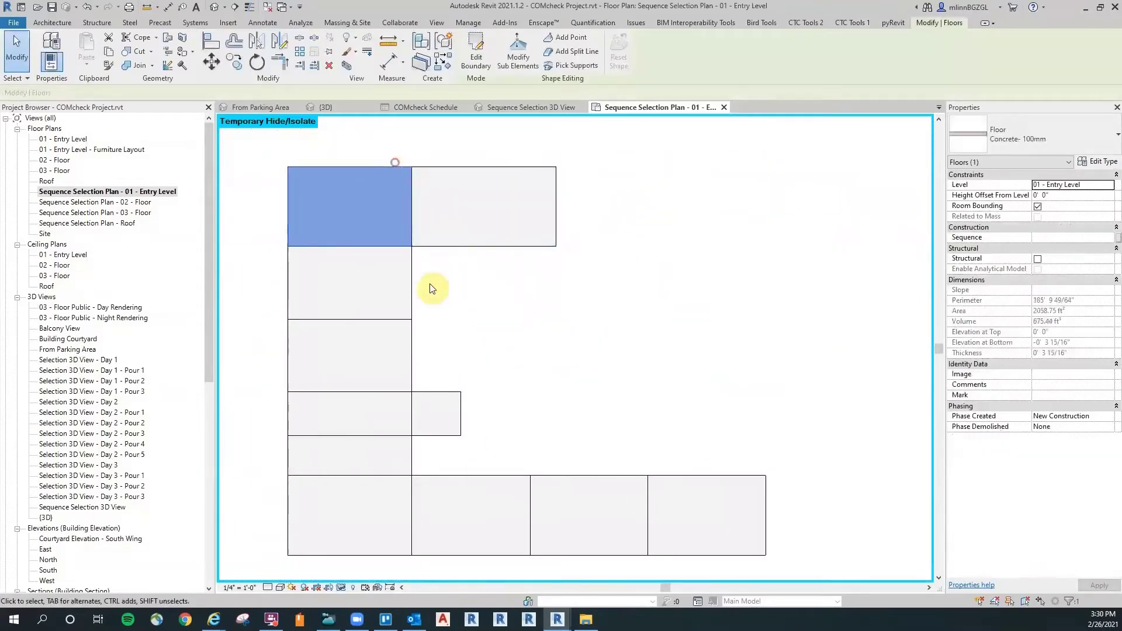
{"action": "left_click", "coordinate": [485, 311]}
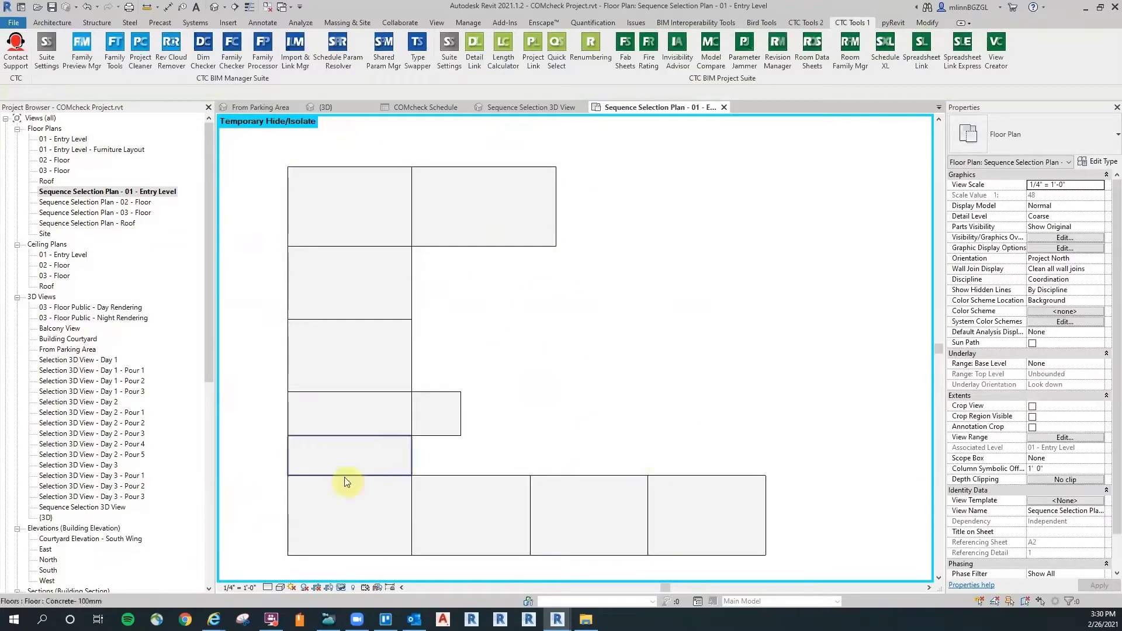
{"action": "middle_click_drag", "start_coordinate": [647, 294], "coordinate": [610, 291]}
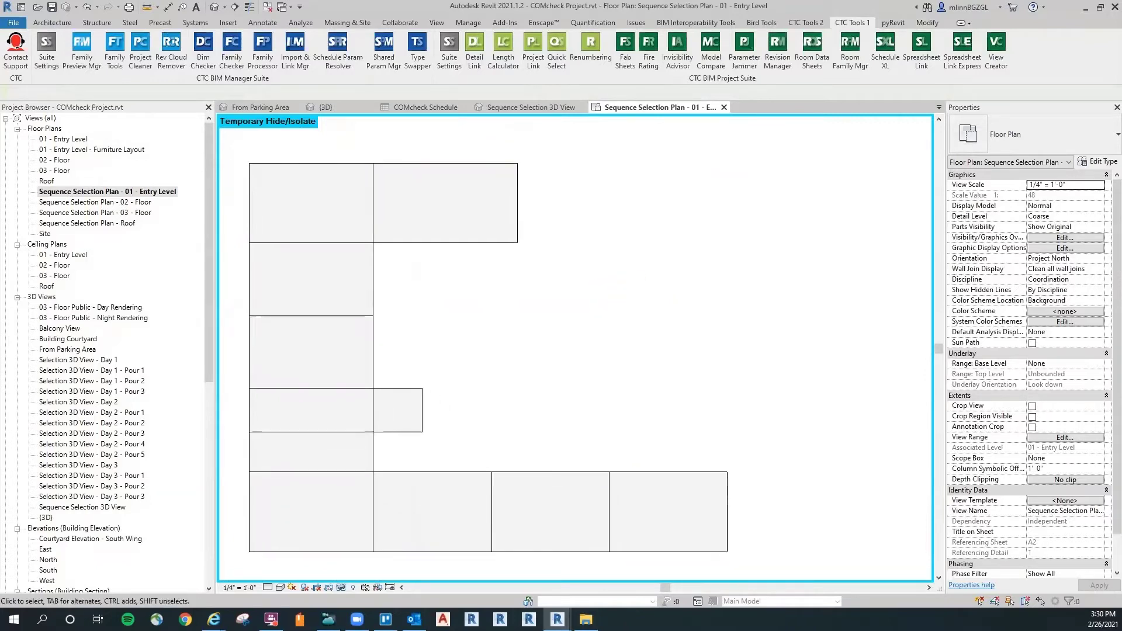
Assign Day 1 Pour 1 to the wide slab of the upper wing and Day 1 Pour 2 to the upper corner slab.
{"action": "left_click_drag", "start_coordinate": [708, 153], "coordinate": [667, 80]}
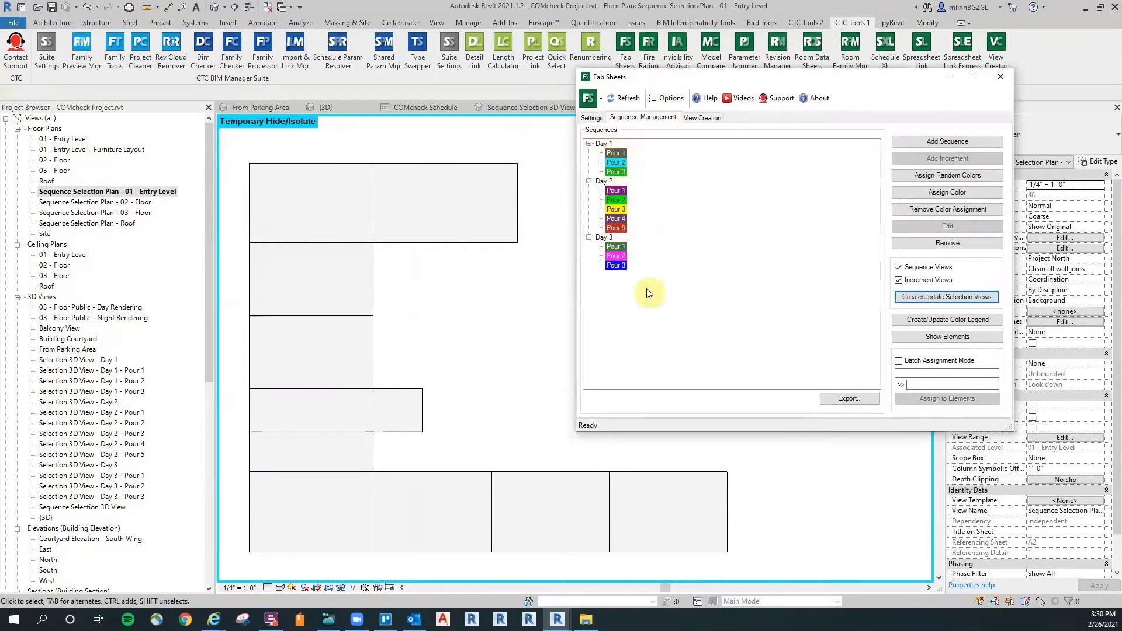
{"action": "left_click", "coordinate": [617, 154]}
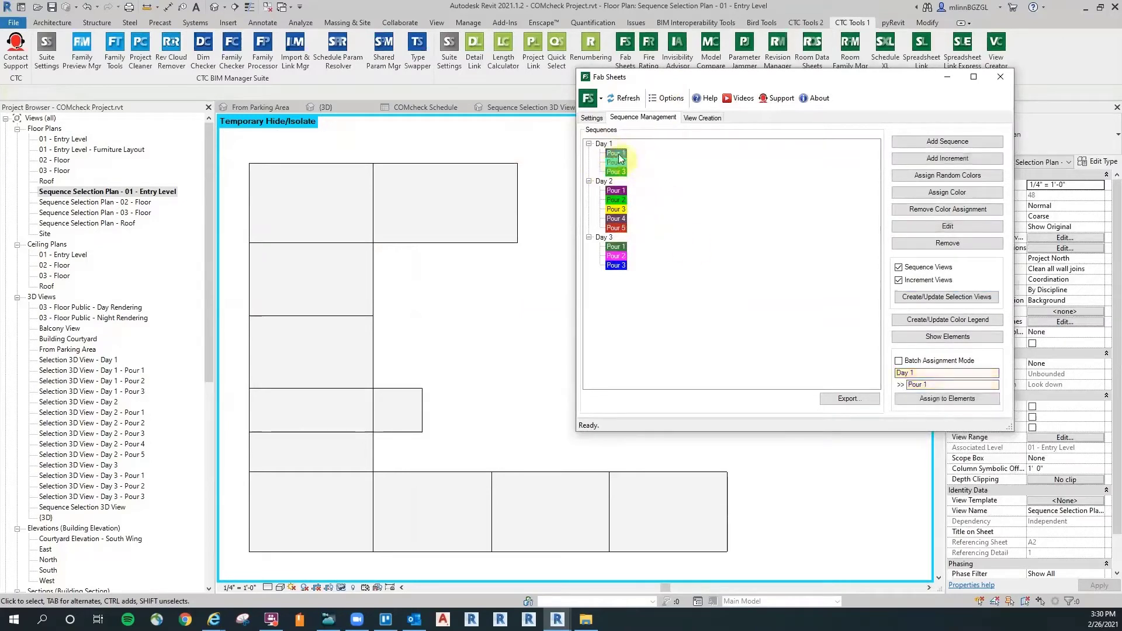
{"action": "left_click", "coordinate": [969, 399]}
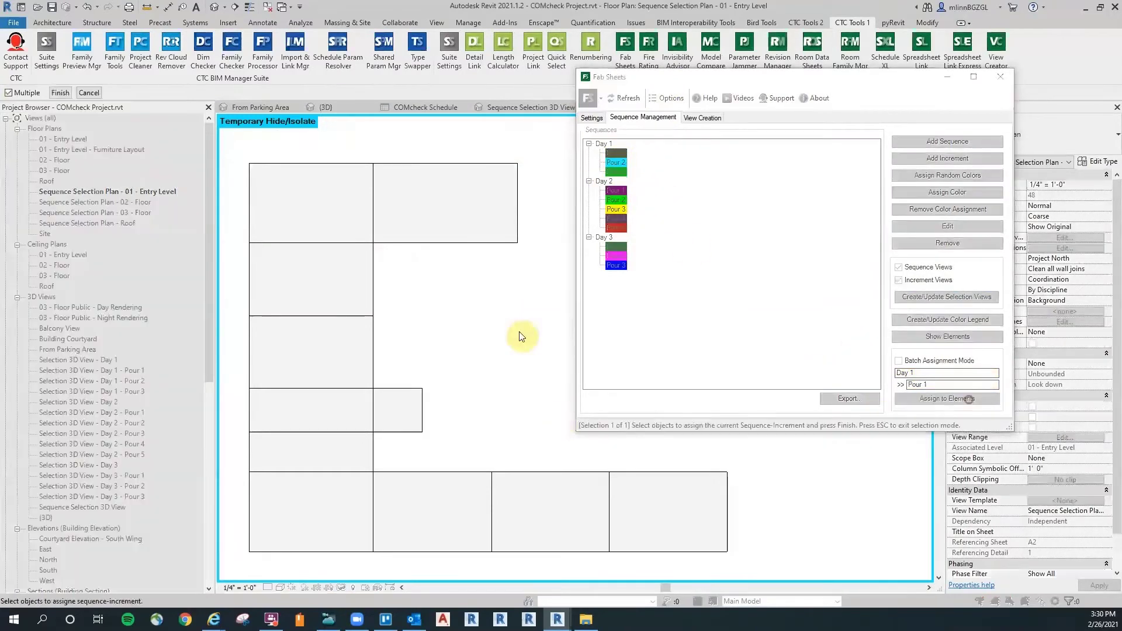
{"action": "left_click", "coordinate": [62, 95]}
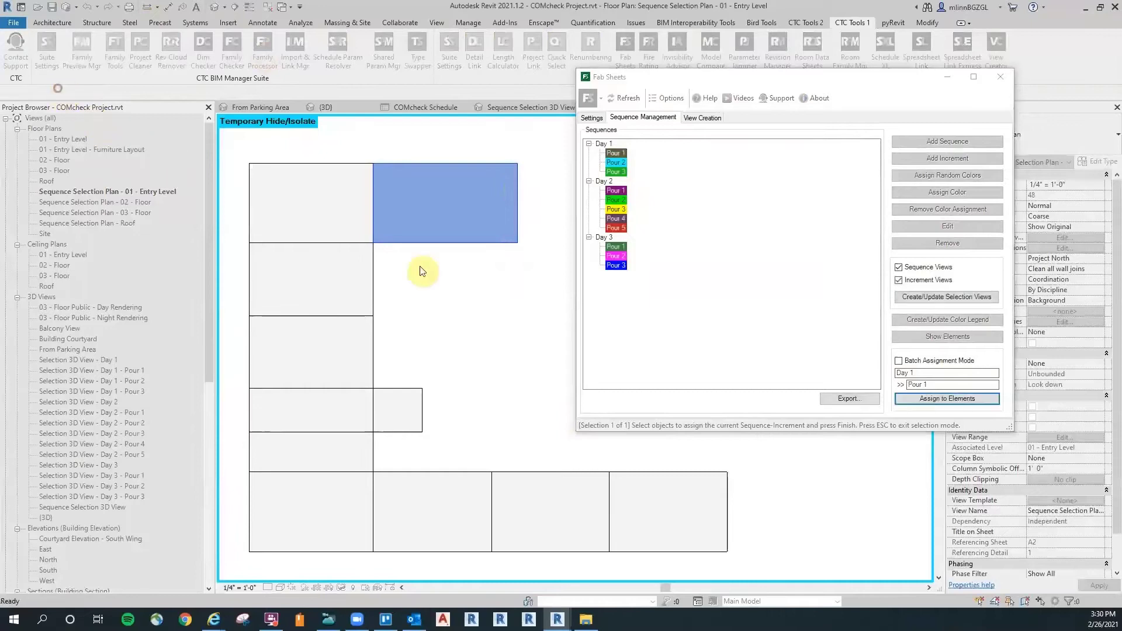
{"action": "left_click", "coordinate": [617, 163]}
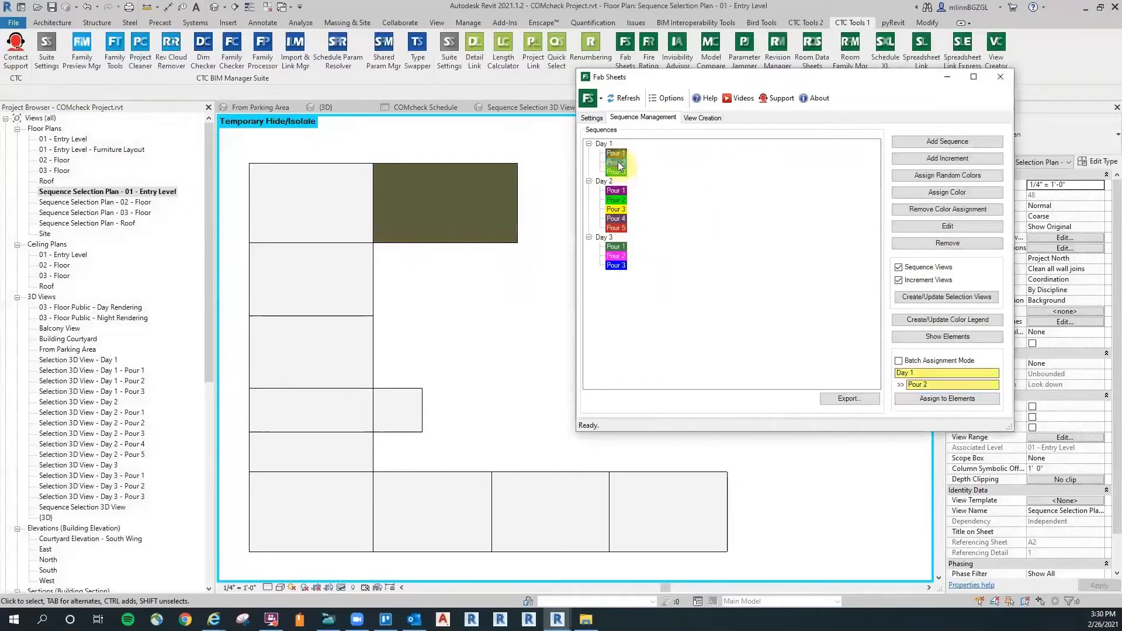
{"action": "left_click", "coordinate": [938, 400]}
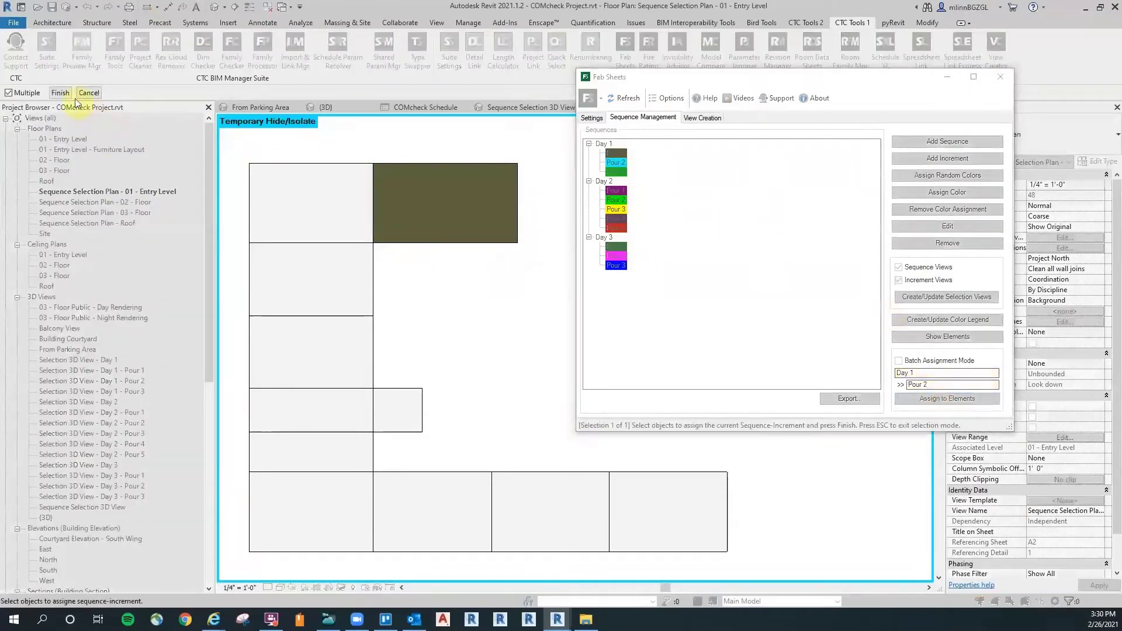
{"action": "left_click", "coordinate": [367, 165]}
{"action": "left_click", "coordinate": [60, 93]}
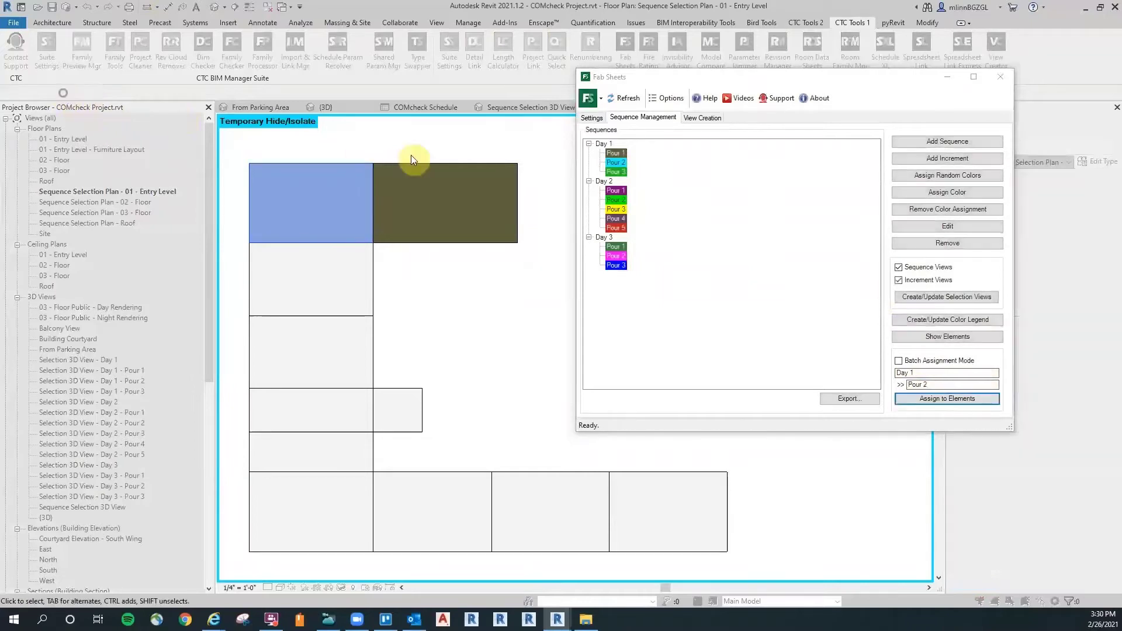
Assign Day 1 Pour 3 to the slab directly below the upper corner slab.
{"action": "left_click", "coordinate": [616, 172]}
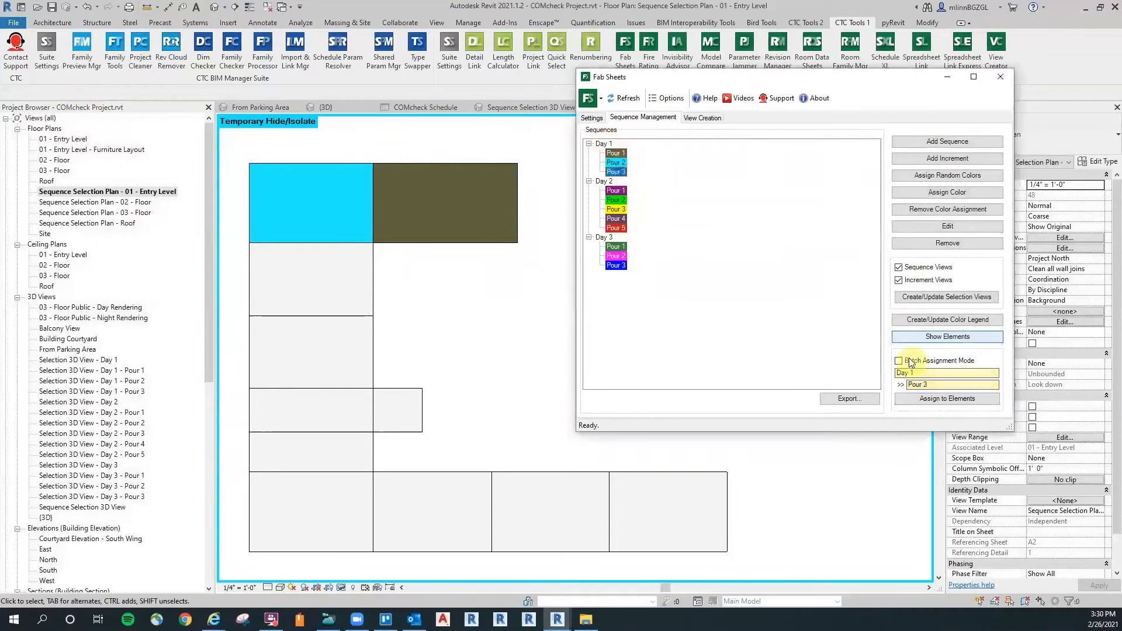
{"action": "left_click", "coordinate": [937, 400]}
{"action": "left_click", "coordinate": [367, 275]}
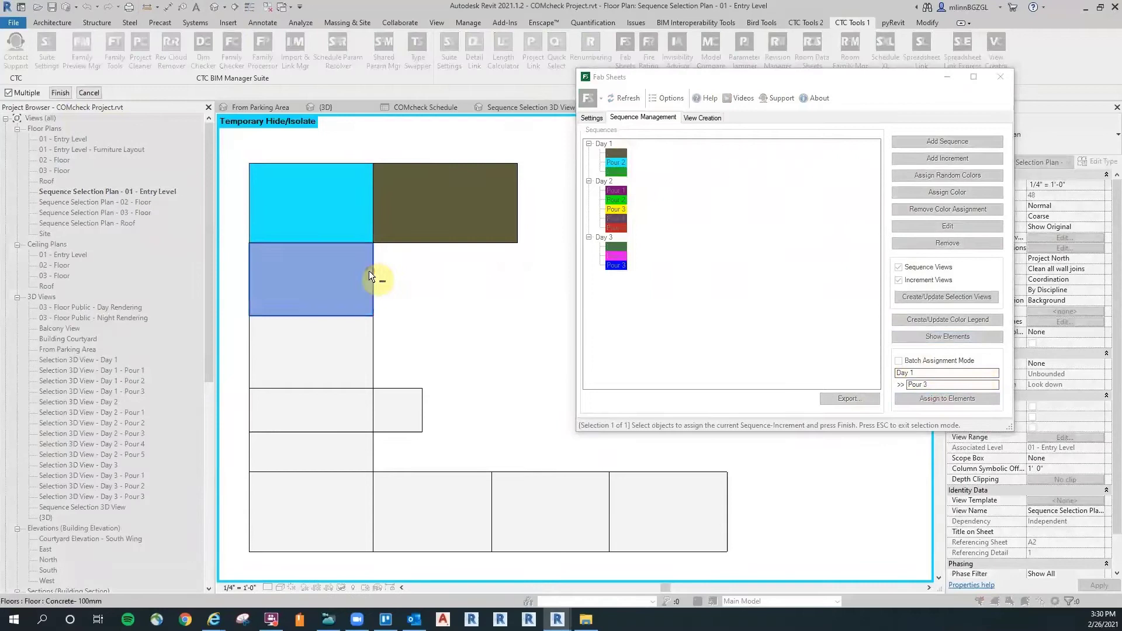
{"action": "left_click", "coordinate": [60, 93]}
Assign Day 2 Pour 1 to the next slab down the long wing and Day 2 Pour 2 to the narrower slab below it.
{"action": "left_click", "coordinate": [617, 190]}
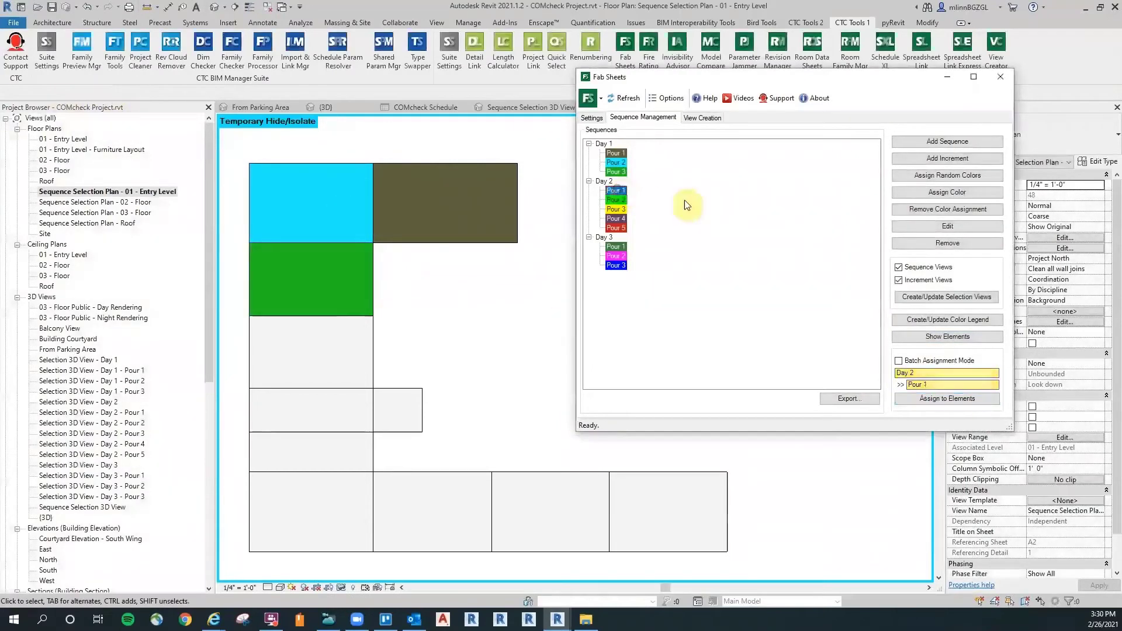
{"action": "left_click", "coordinate": [945, 400]}
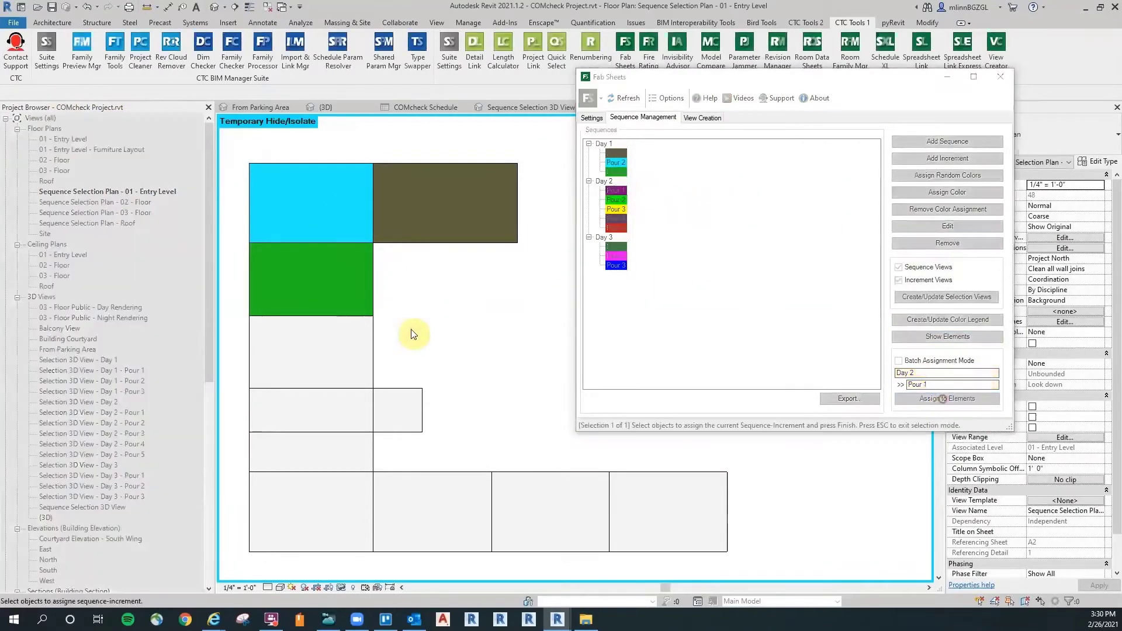
{"action": "left_click", "coordinate": [352, 345]}
{"action": "left_click", "coordinate": [60, 93]}
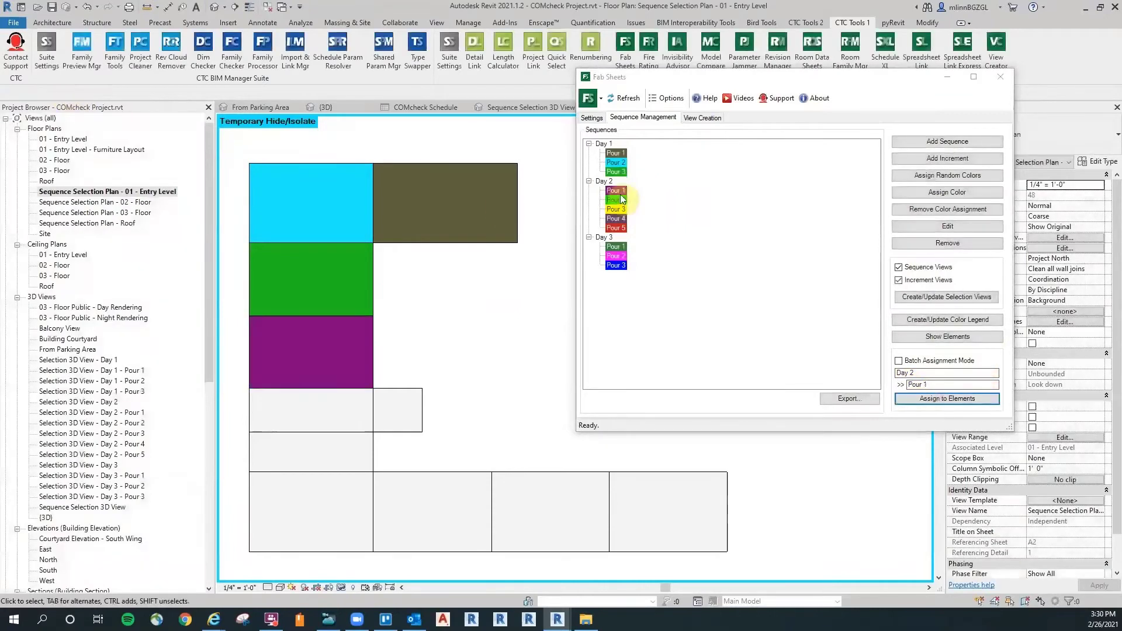
{"action": "left_click", "coordinate": [616, 200]}
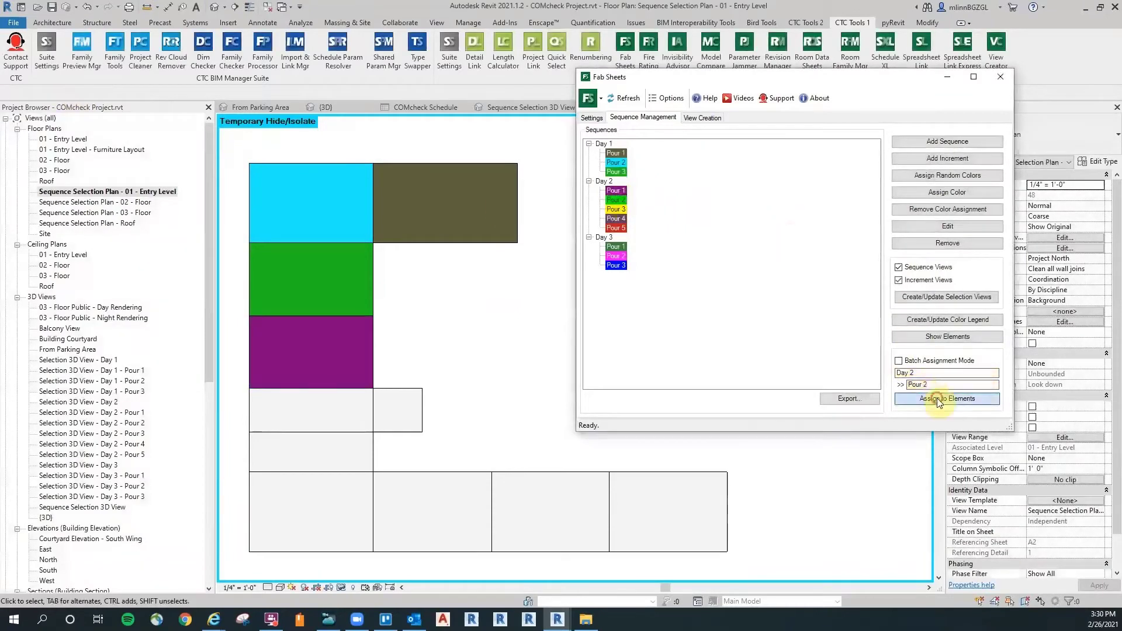
{"action": "left_click", "coordinate": [947, 398]}
{"action": "left_click", "coordinate": [258, 407]}
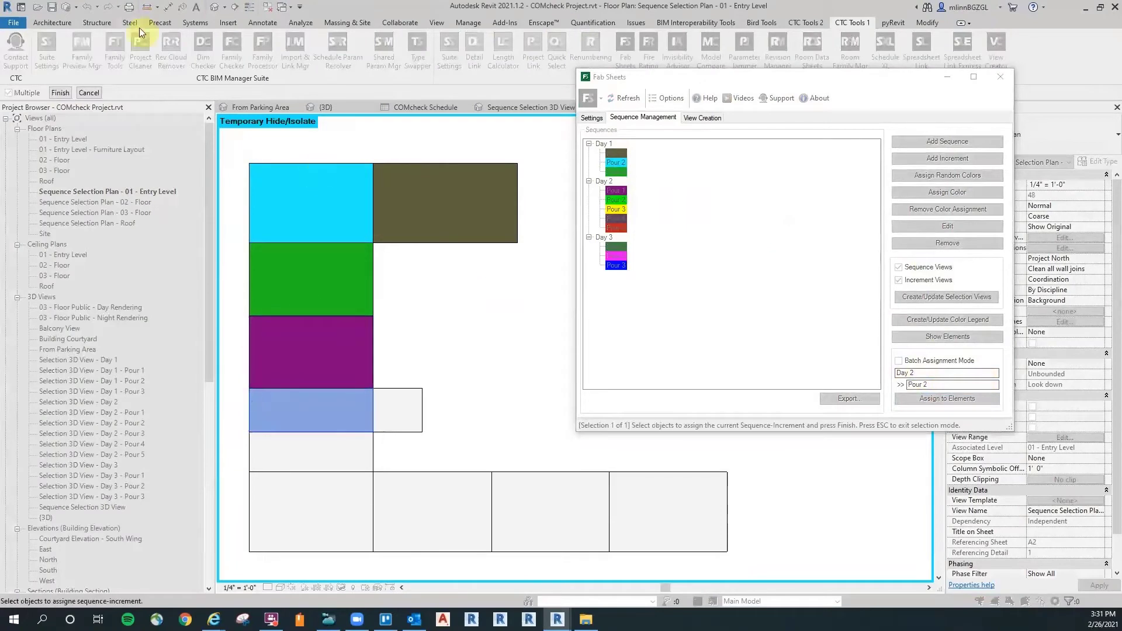
{"action": "left_click", "coordinate": [60, 93]}
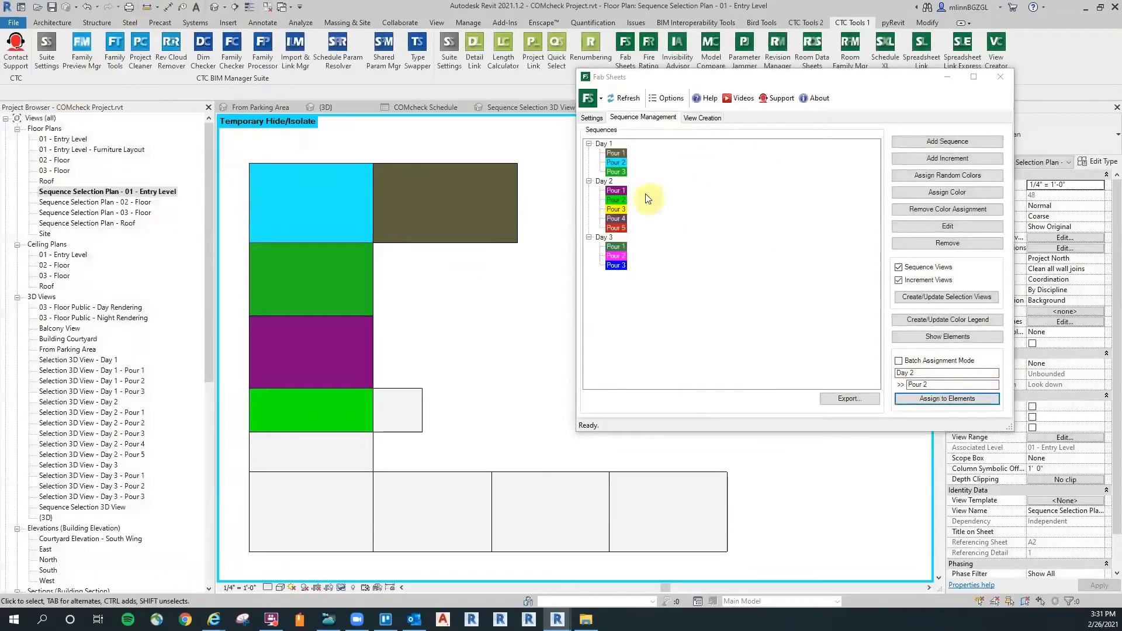
Assign Day 2 Pour 3 to the small slab projecting into the courtyard and Day 2 Pour 4 to the narrow slab above the lower wing.
{"action": "left_click", "coordinate": [616, 209]}
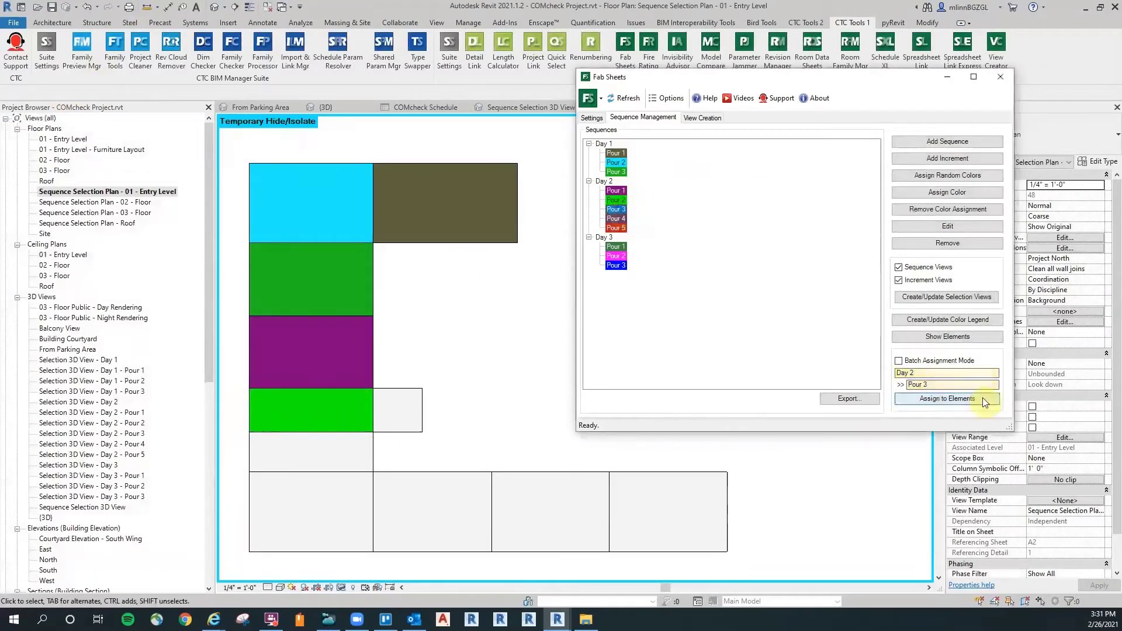
{"action": "left_click", "coordinate": [963, 399]}
{"action": "left_click", "coordinate": [423, 404]}
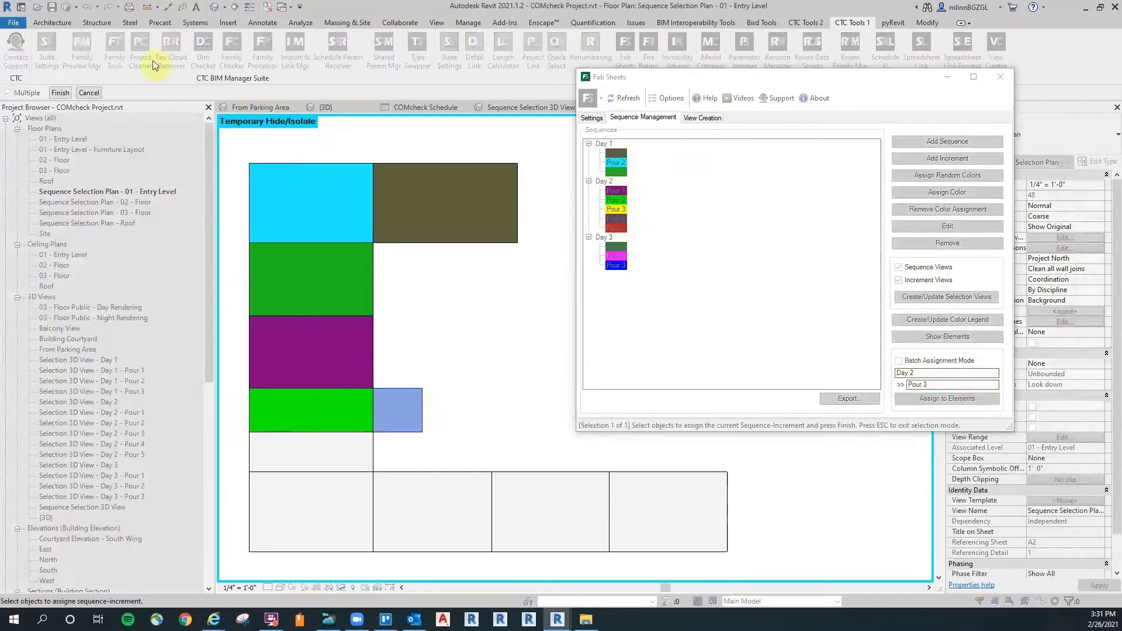
{"action": "left_click", "coordinate": [60, 93]}
{"action": "left_click", "coordinate": [619, 221]}
{"action": "left_click", "coordinate": [959, 403]}
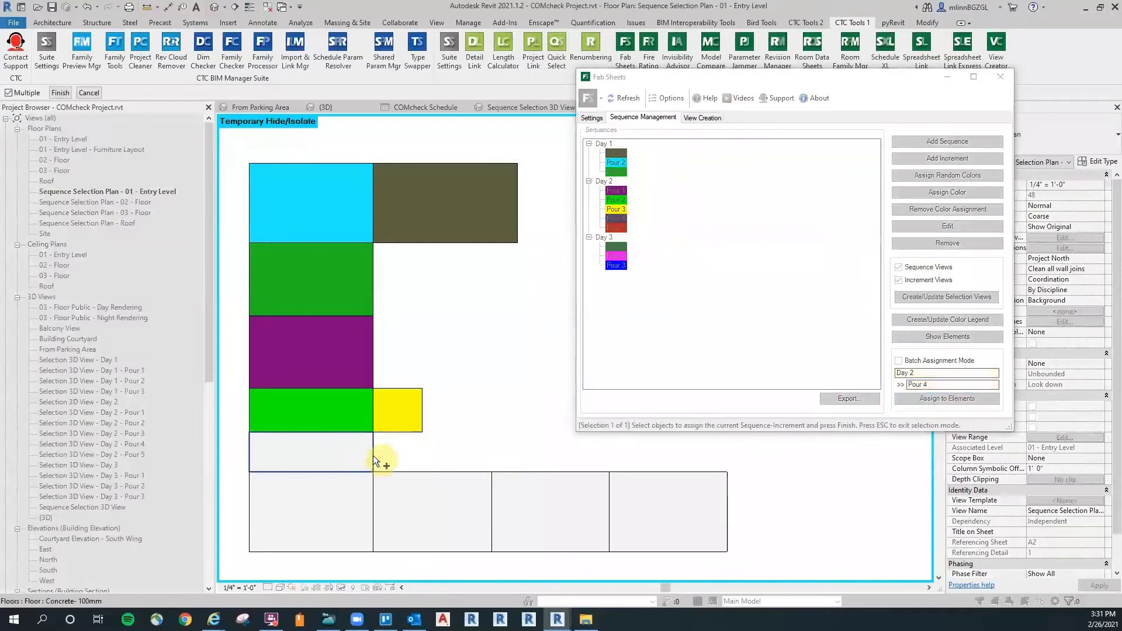
{"action": "left_click", "coordinate": [372, 455]}
{"action": "left_click", "coordinate": [62, 92]}
Assign Day 2 Pour 5 to the corner slab where the long wing meets the lower wing.
{"action": "left_click", "coordinate": [617, 228]}
{"action": "left_click", "coordinate": [958, 403]}
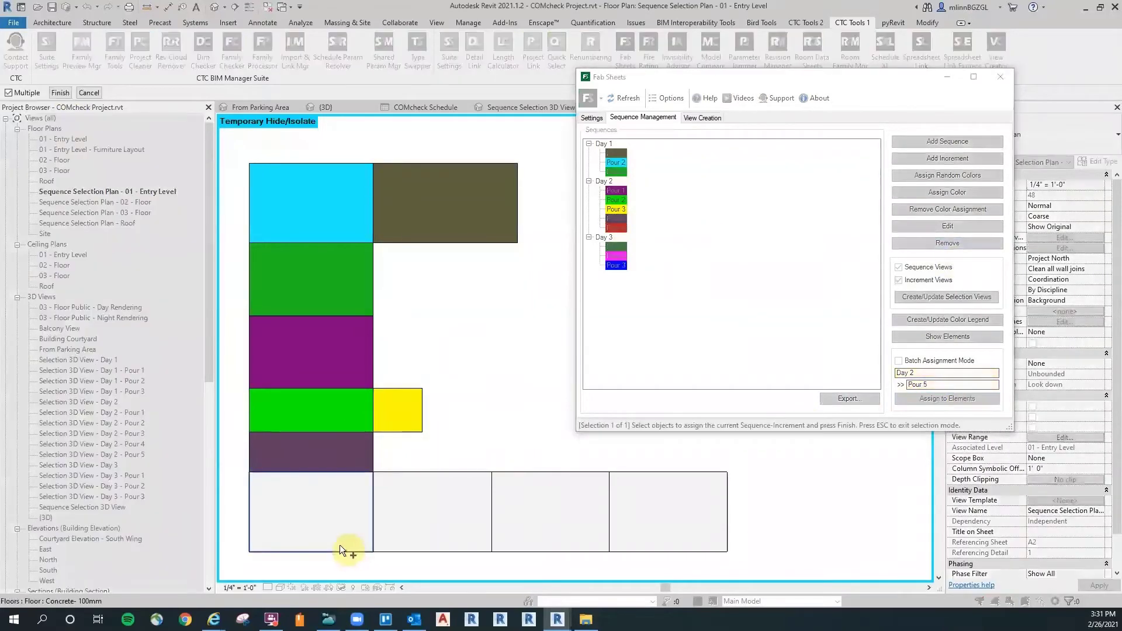
{"action": "left_click", "coordinate": [311, 512]}
{"action": "left_click", "coordinate": [61, 92]}
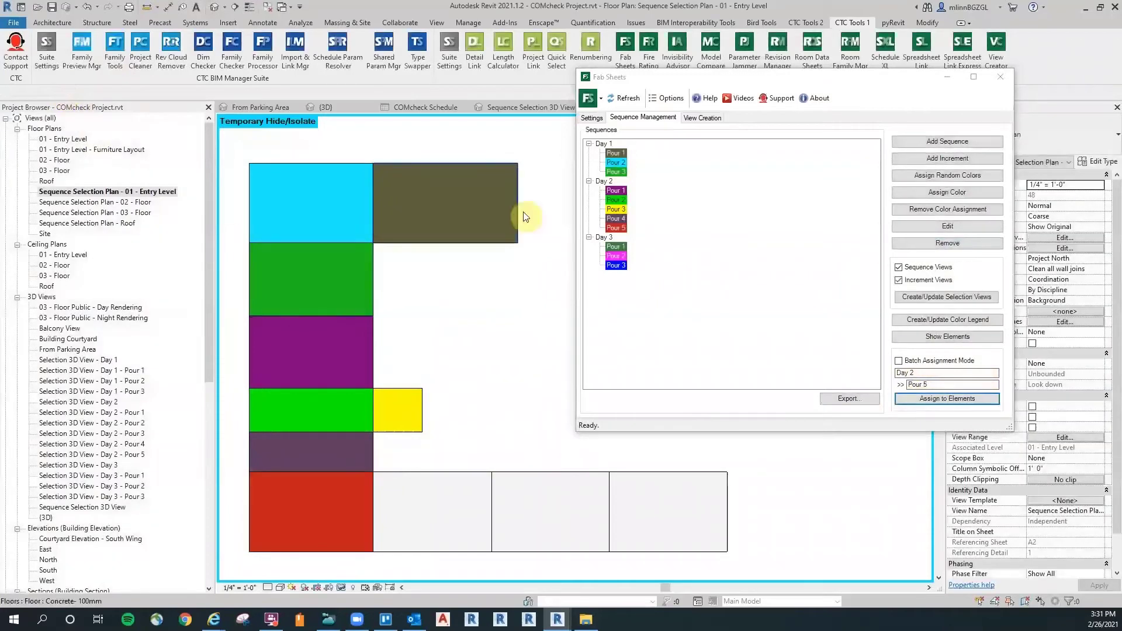
Assign Day 3 Pour 1 to the lower wing slab beside the corner and Day 3 Pour 2 to the slab after it.
{"action": "left_click", "coordinate": [616, 247]}
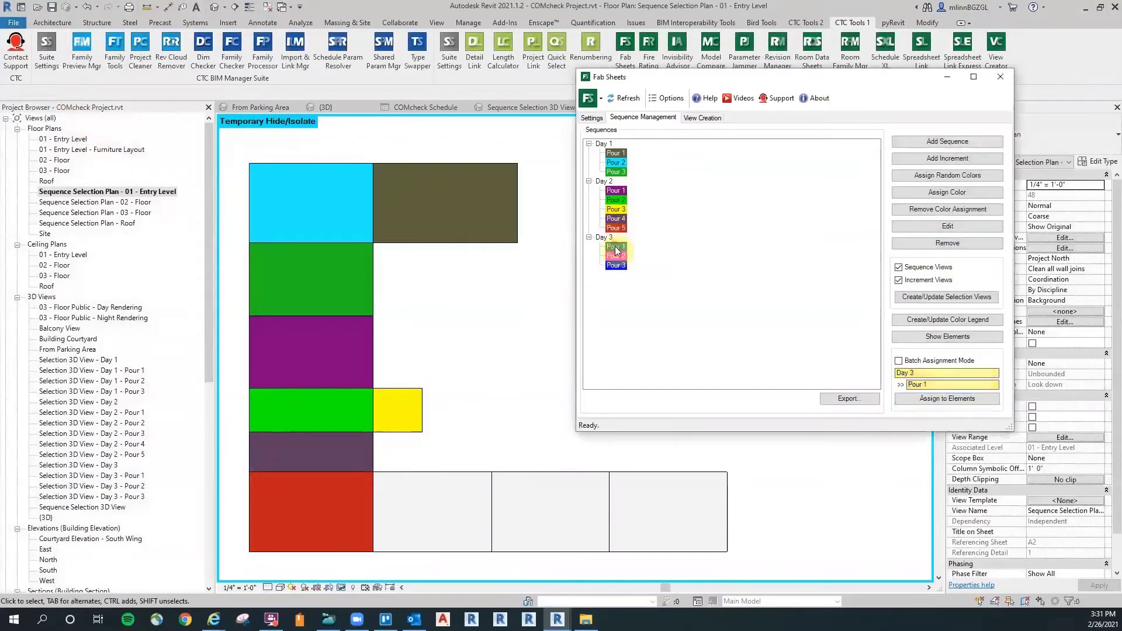
{"action": "left_click", "coordinate": [965, 399]}
{"action": "left_click", "coordinate": [459, 477]}
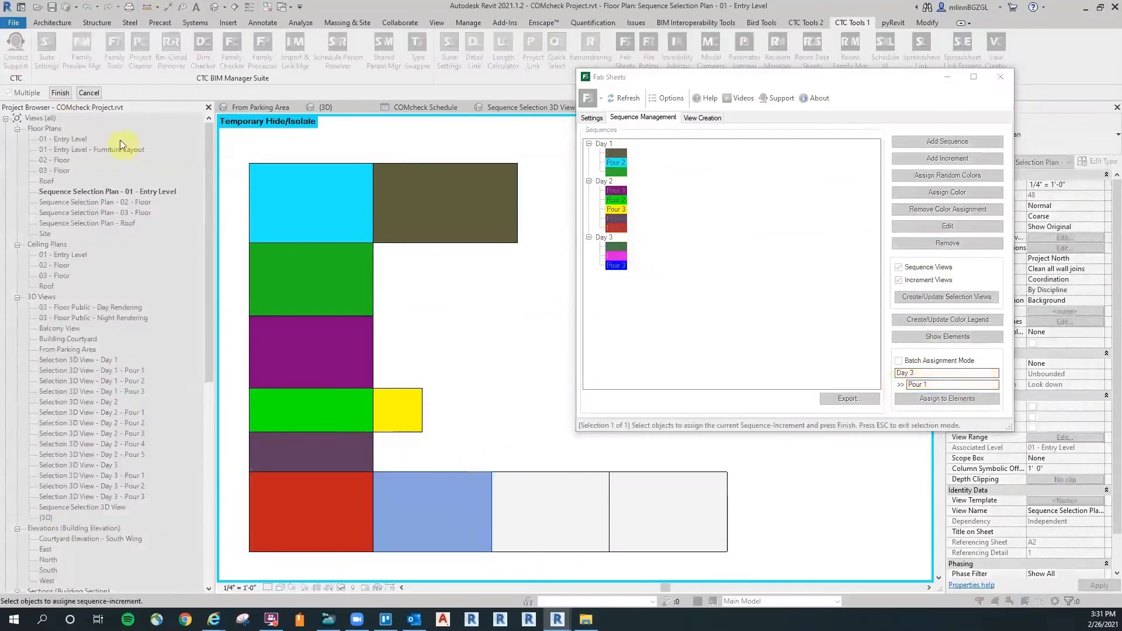
{"action": "left_click", "coordinate": [64, 97]}
{"action": "left_click", "coordinate": [624, 256]}
{"action": "left_click", "coordinate": [941, 400]}
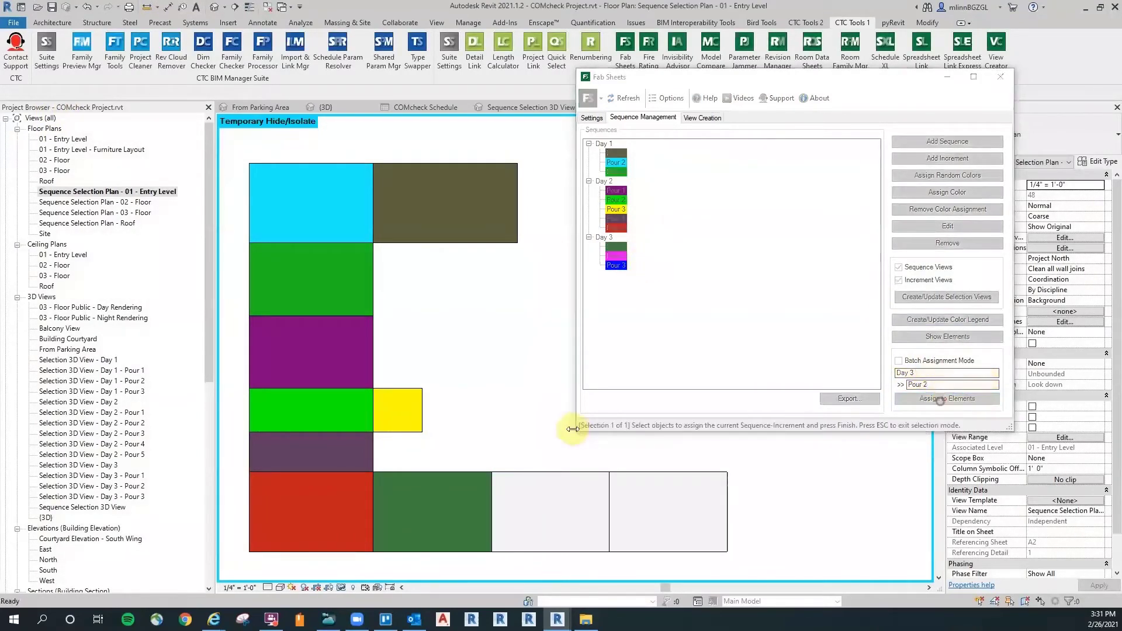
{"action": "left_click", "coordinate": [554, 464]}
{"action": "left_click", "coordinate": [60, 93]}
Assign Day 3 Pour 3 to the last slab at the far end of the lower wing.
{"action": "left_click", "coordinate": [617, 265]}
{"action": "left_click", "coordinate": [947, 398]}
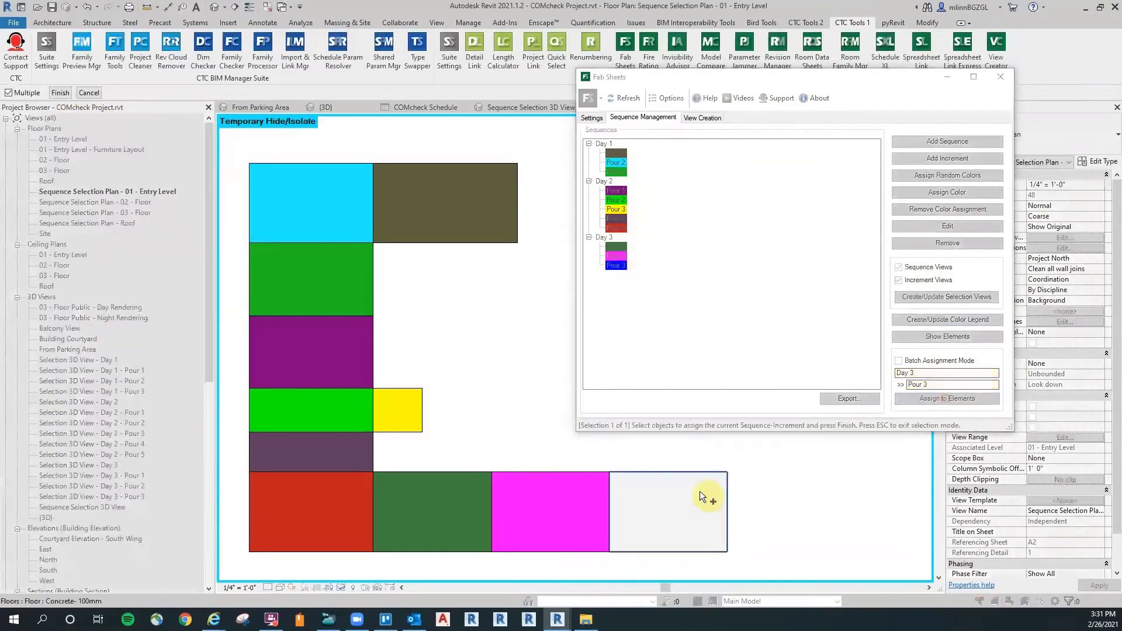
{"action": "left_click", "coordinate": [60, 92]}
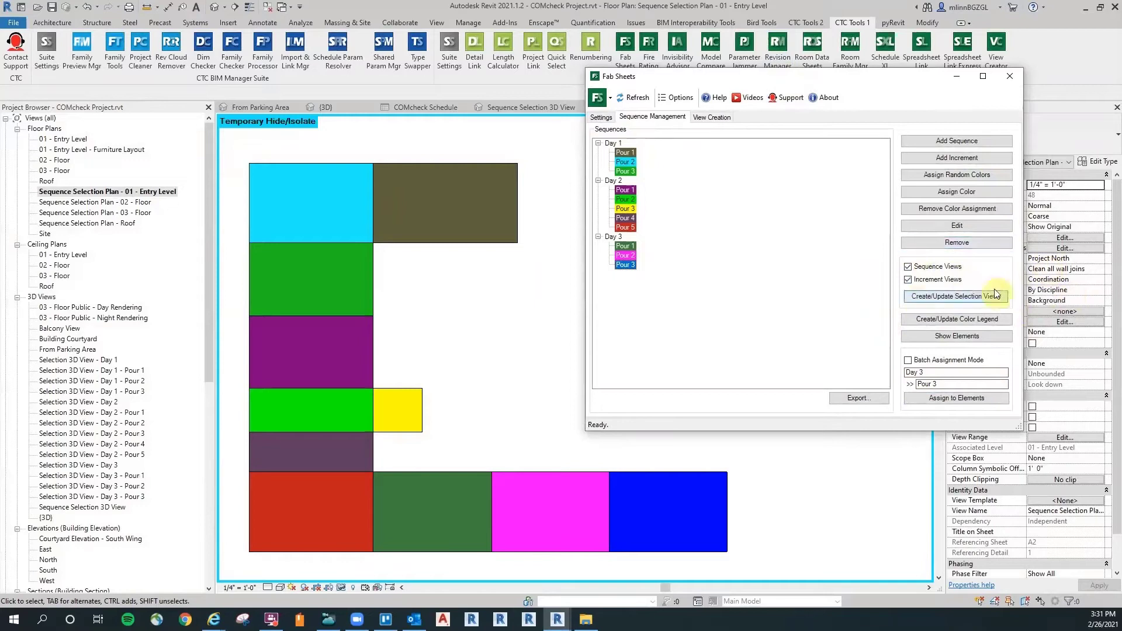
Update the selection views for the sequences and increments, and move the Fab Sheets window away from the 3D model.
{"action": "left_click", "coordinate": [962, 296]}
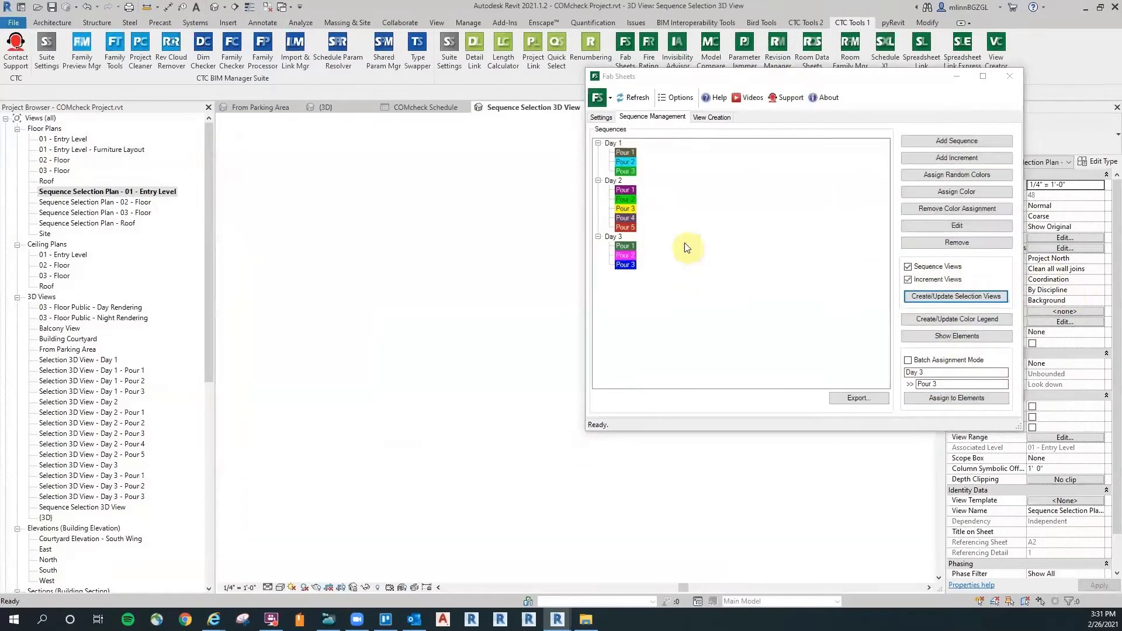
{"action": "left_click_drag", "start_coordinate": [731, 79], "coordinate": [760, 87]}
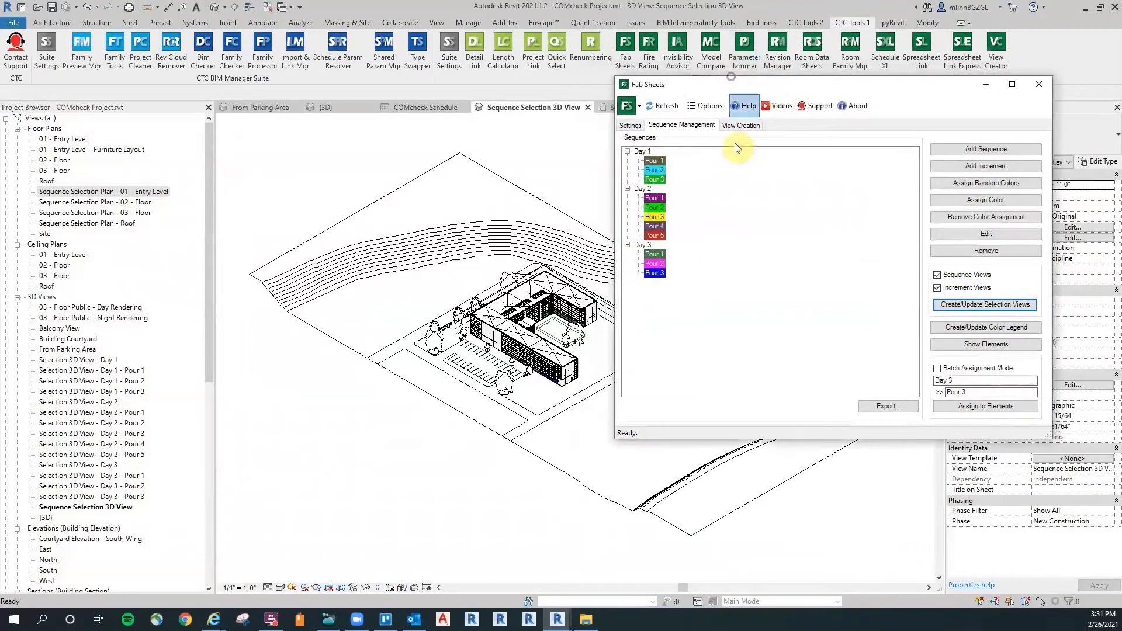
{"action": "left_click_drag", "start_coordinate": [872, 90], "coordinate": [880, 133]}
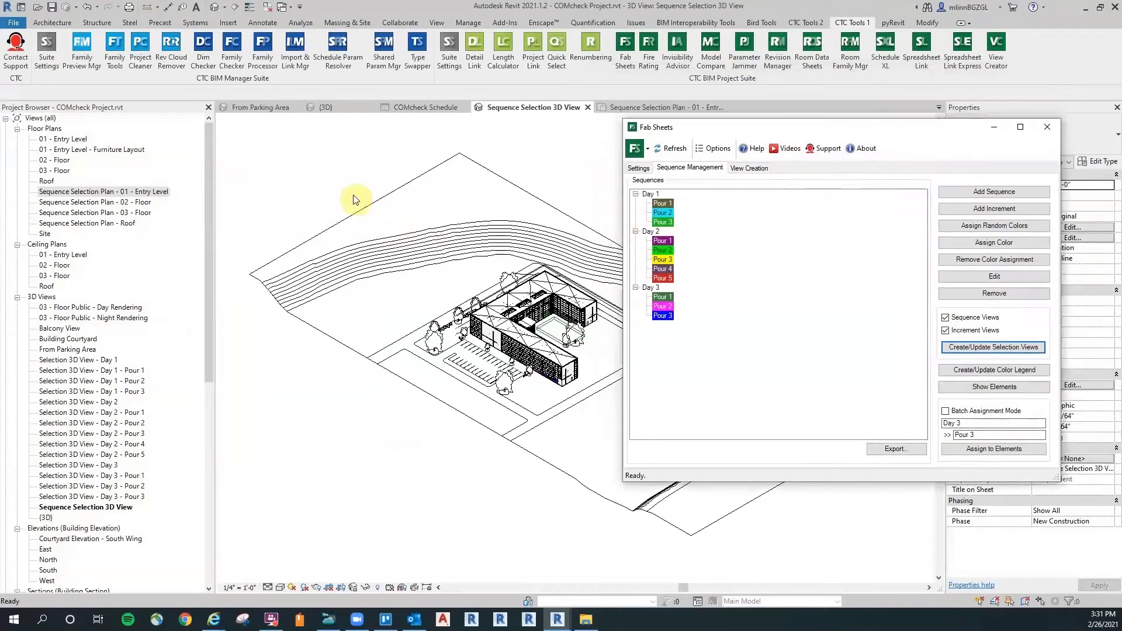
Close Fab Sheets and review the filter overrides applied to the Sequence Selection 3D View.
{"action": "scroll", "coordinate": [335, 192], "scroll_direction": "down", "scroll_amount": 2}
{"action": "left_click", "coordinate": [1047, 127]}
{"action": "scroll", "coordinate": [570, 208], "scroll_direction": "down", "scroll_amount": 1}
{"action": "key", "text": "v"}
{"action": "key", "text": "v"}
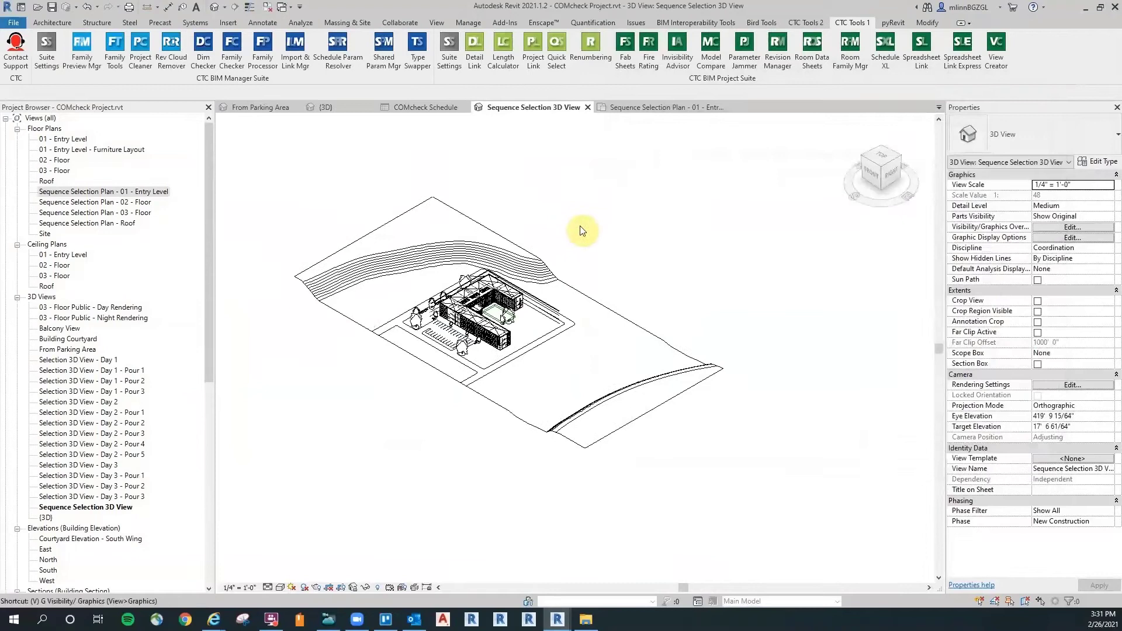
{"action": "left_click", "coordinate": [776, 159]}
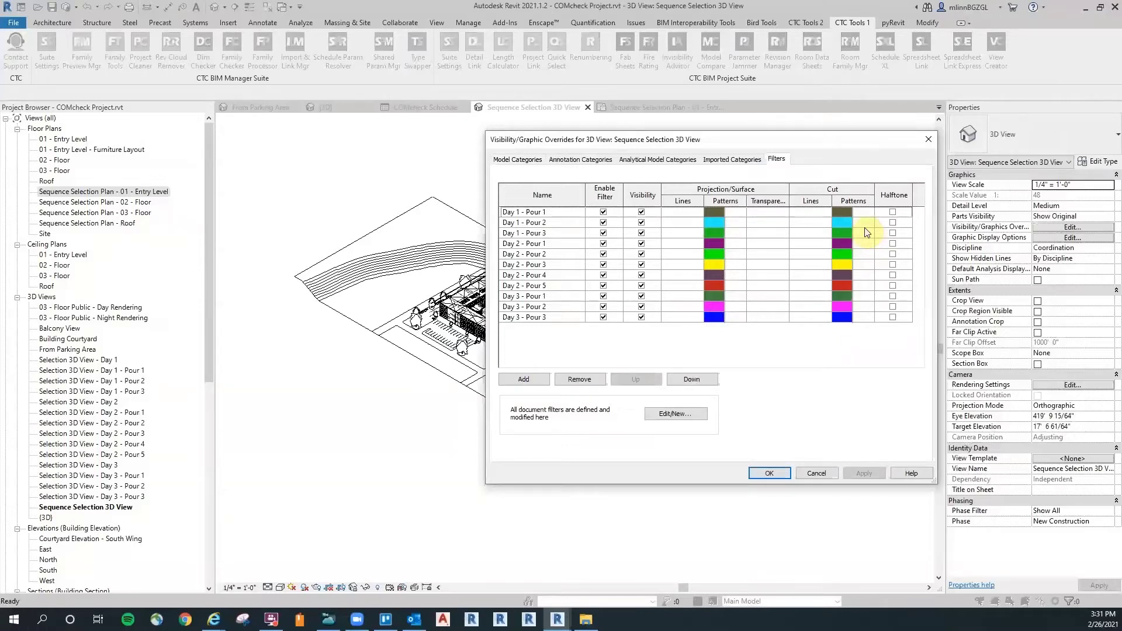
{"action": "left_click", "coordinate": [775, 475]}
Open the Sequence Selection Plan - 01 - Entry Level and review the filters applied to it.
{"action": "double_click", "coordinate": [112, 195]}
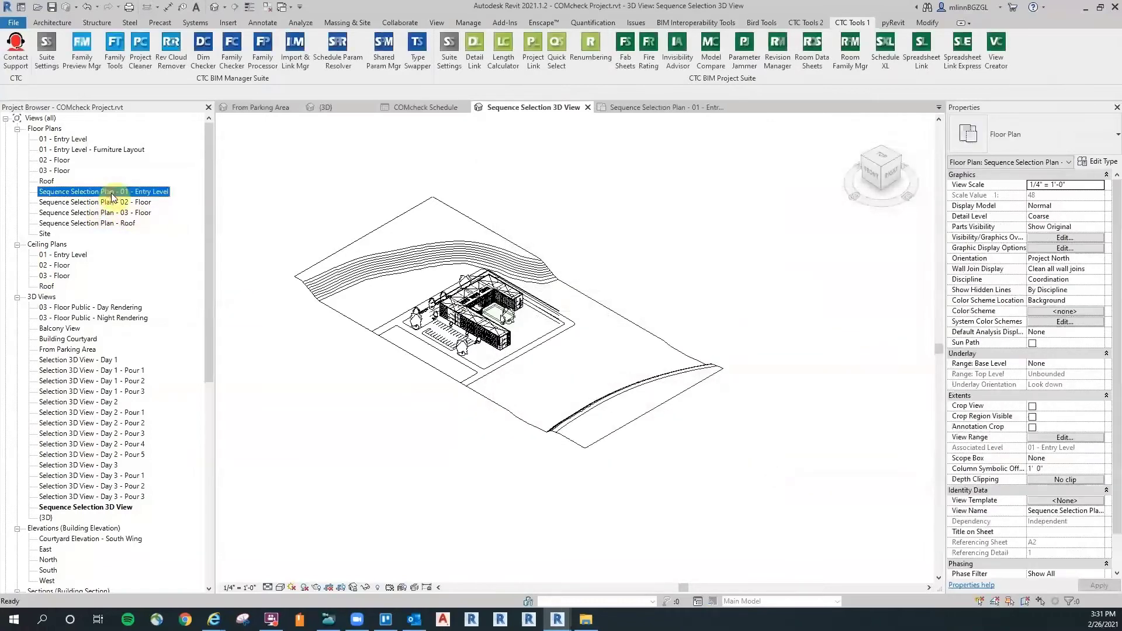
{"action": "key", "text": "g"}
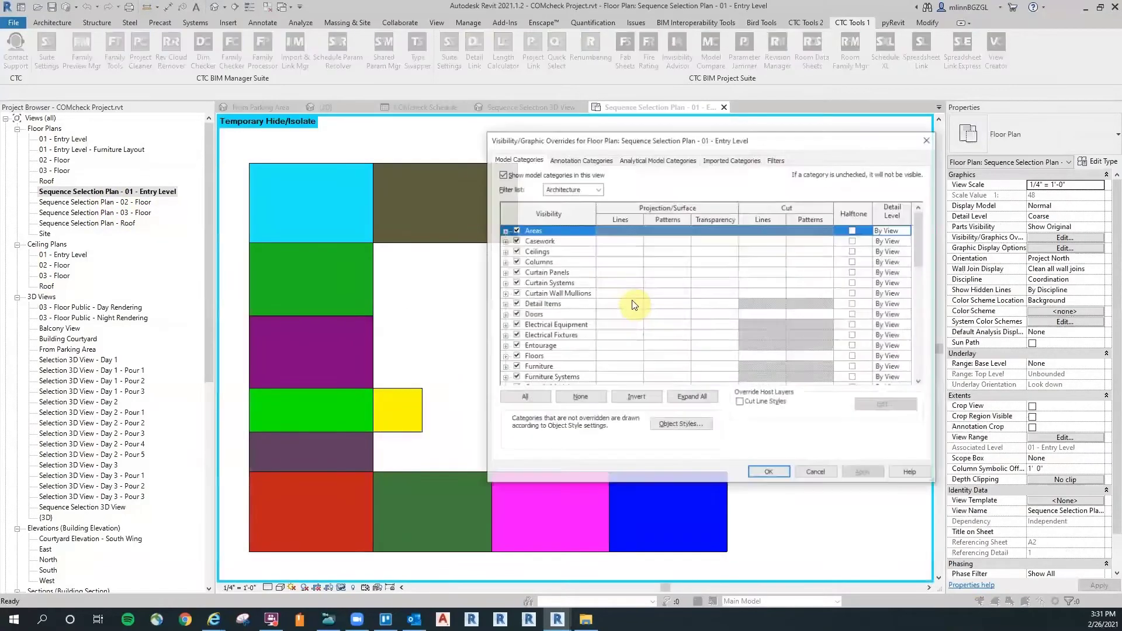
{"action": "left_click", "coordinate": [776, 159]}
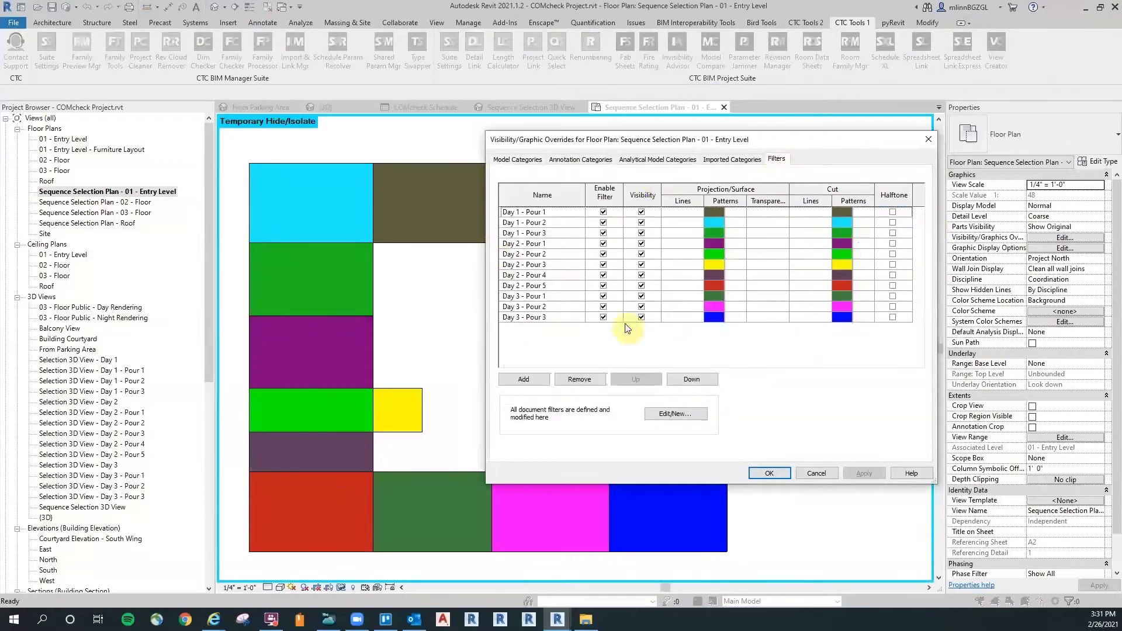
{"action": "left_click", "coordinate": [770, 473]}
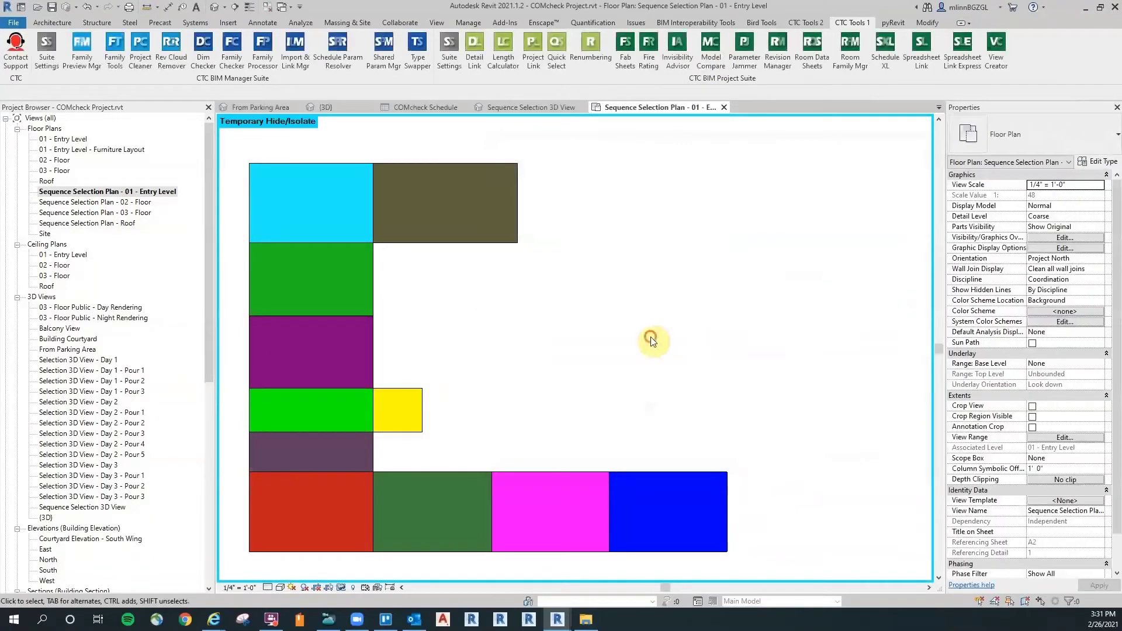
Reset the temporary hide/isolate in the entry level sequence selection plan.
{"action": "scroll", "coordinate": [646, 336], "scroll_direction": "down", "scroll_amount": 1}
{"action": "middle_click_drag", "start_coordinate": [656, 335], "coordinate": [626, 340]}
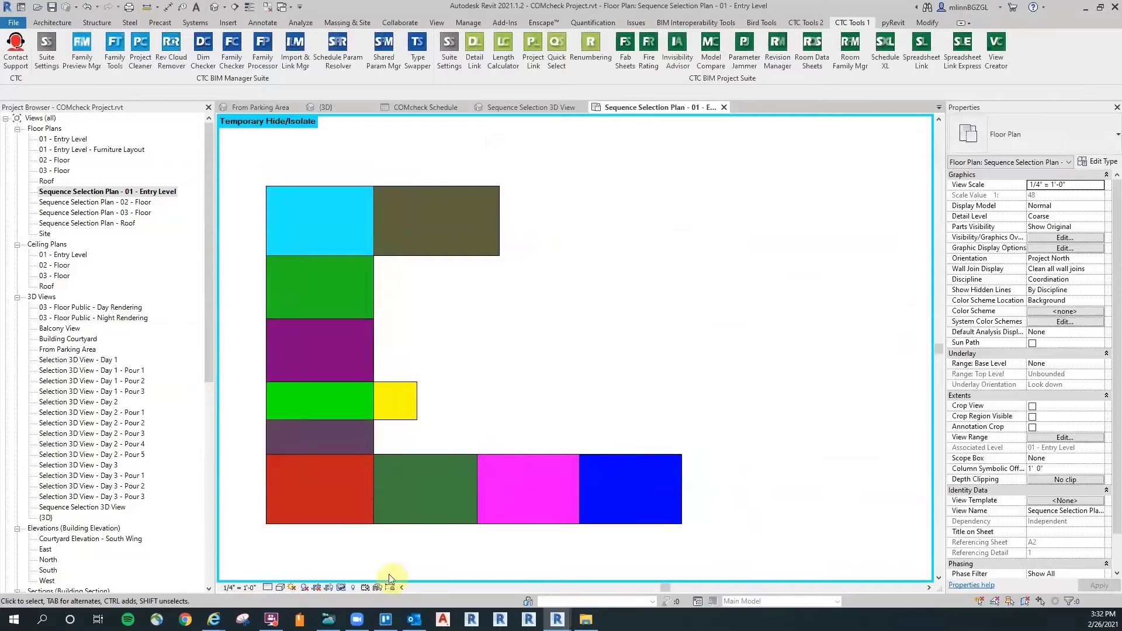
{"action": "left_click", "coordinate": [343, 588]}
{"action": "left_click", "coordinate": [374, 575]}
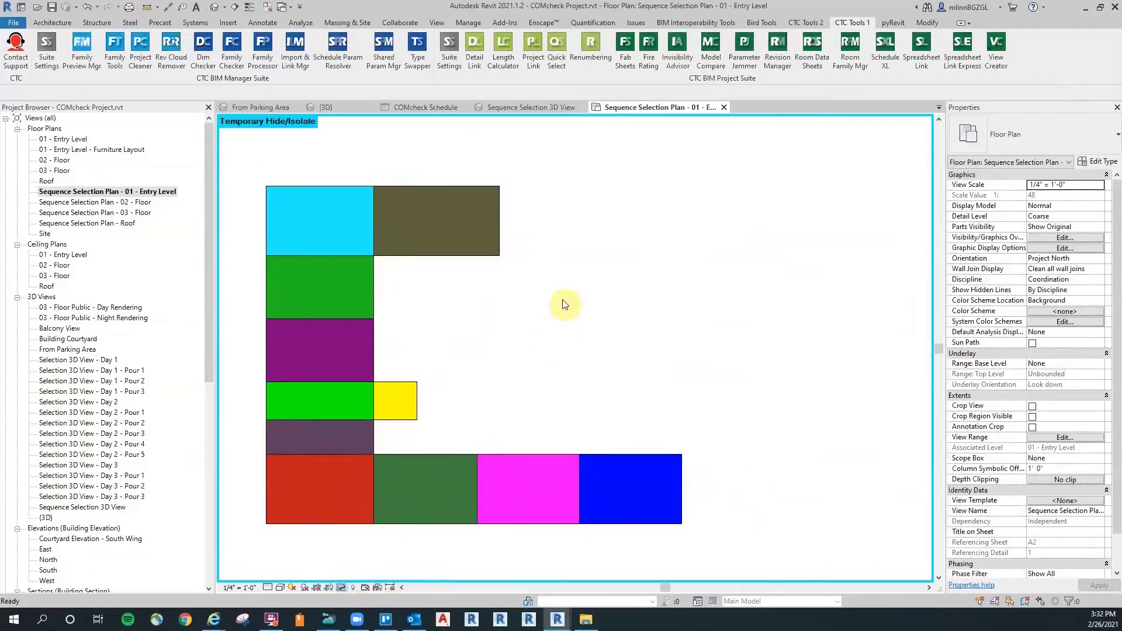
{"action": "scroll", "coordinate": [722, 253], "scroll_direction": "down", "scroll_amount": 2}
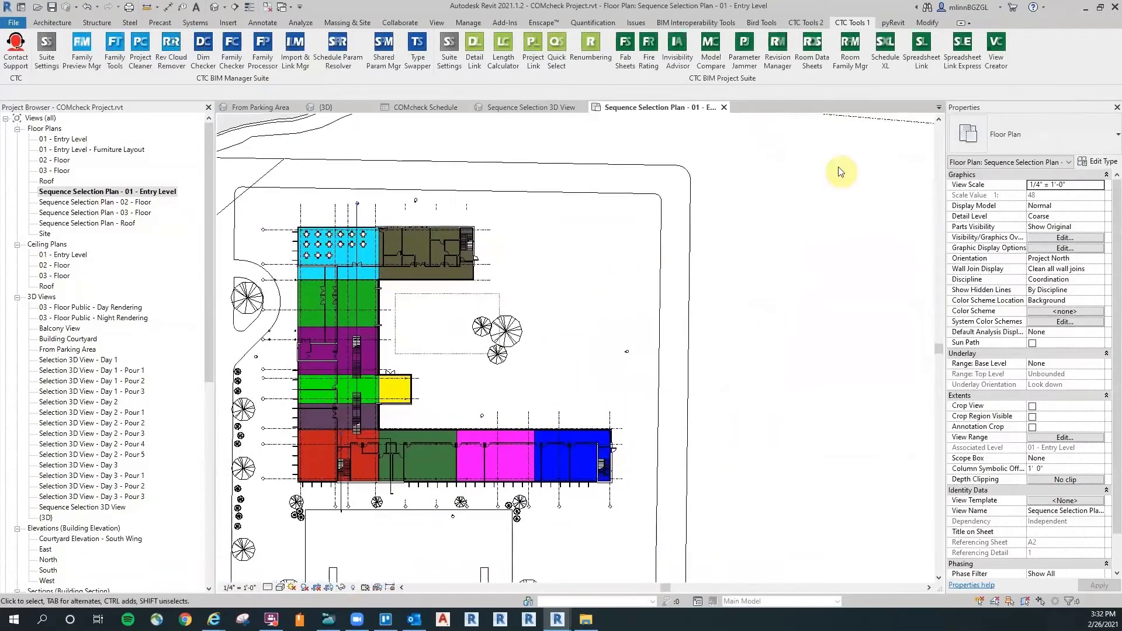
Reopen Fab Sheets and create scope boxes for all Day 1 to Day 3 pour sequences.
{"action": "scroll", "coordinate": [830, 225], "scroll_direction": "down", "scroll_amount": 2}
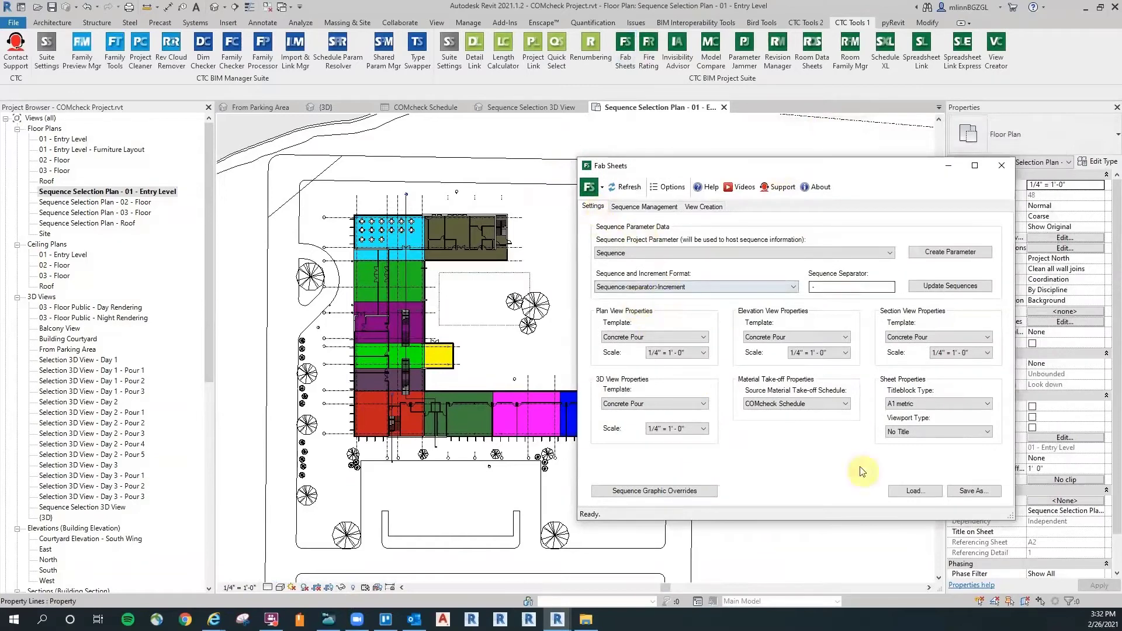
{"action": "left_click", "coordinate": [644, 207]}
{"action": "left_click", "coordinate": [706, 205]}
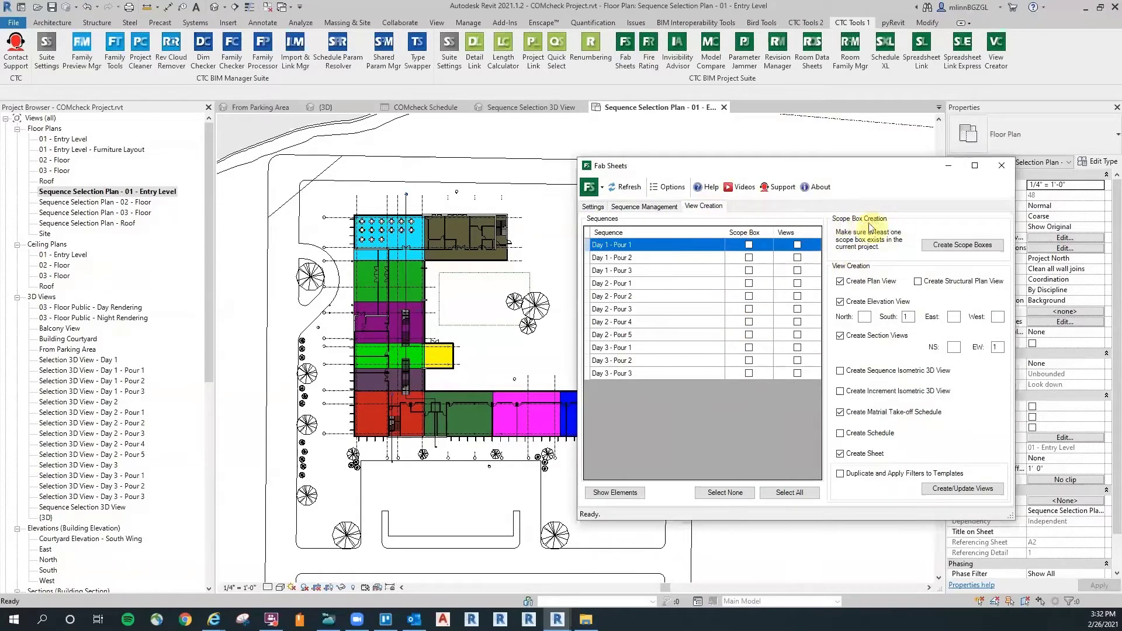
{"action": "left_click", "coordinate": [797, 494]}
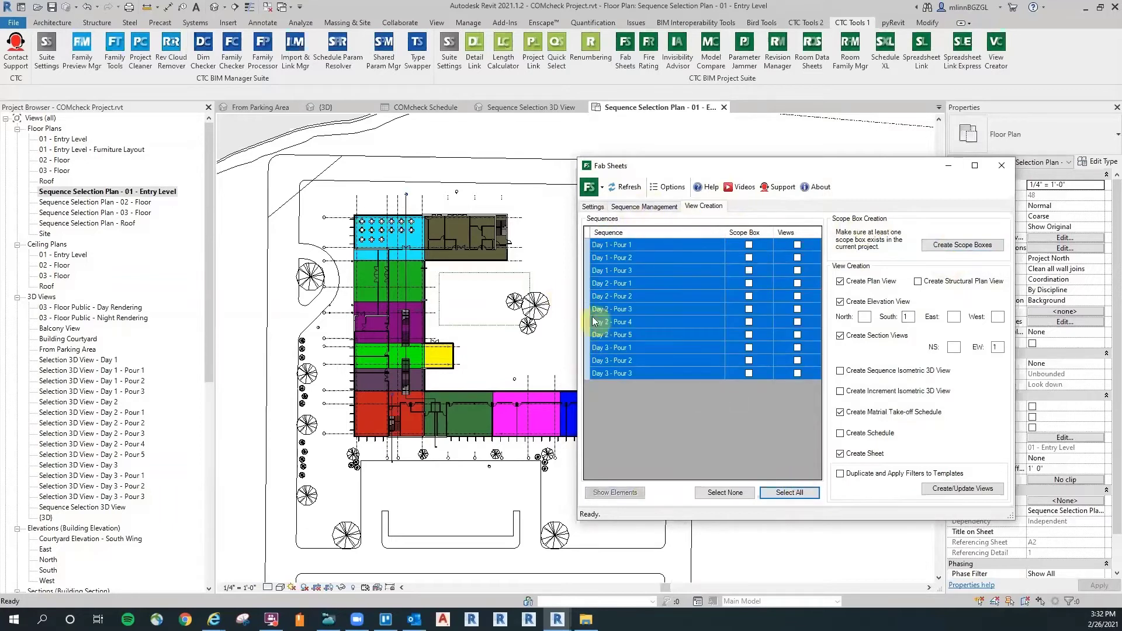
{"action": "left_click", "coordinate": [950, 246]}
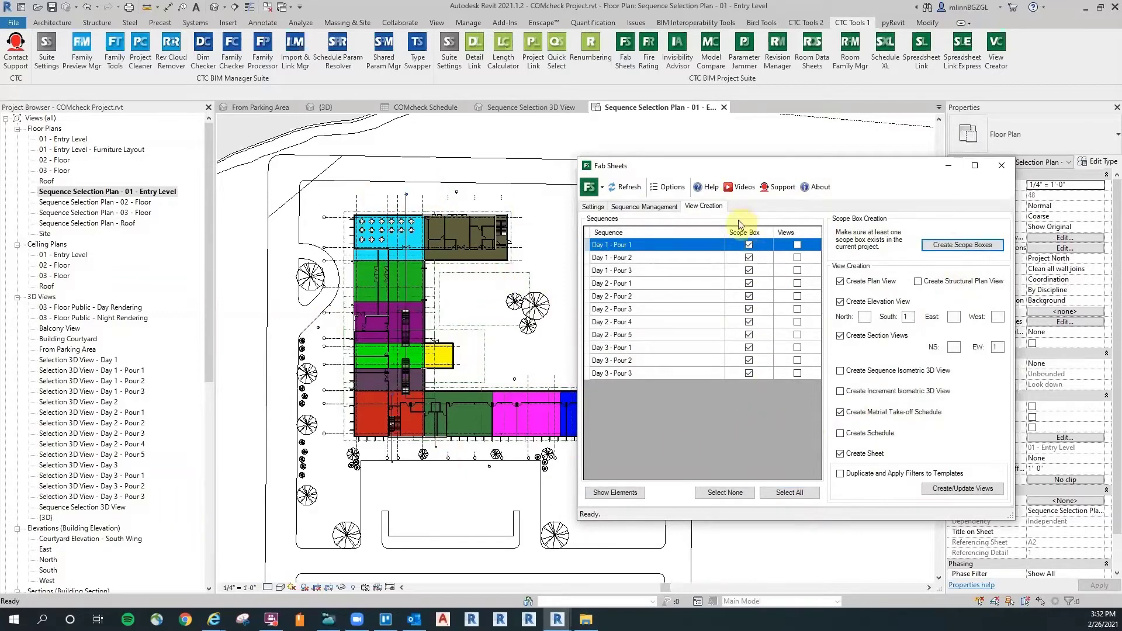
Select all pour sequences and try to create their views with the elevation and section counts as they are.
{"action": "left_click", "coordinate": [777, 493]}
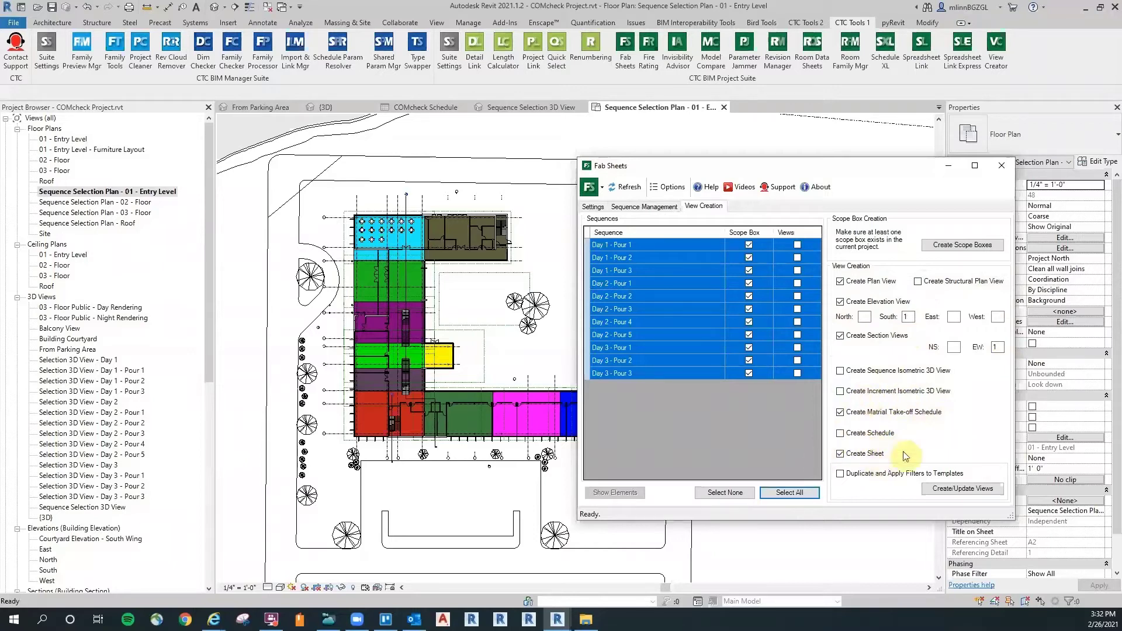
{"action": "left_click", "coordinate": [960, 490]}
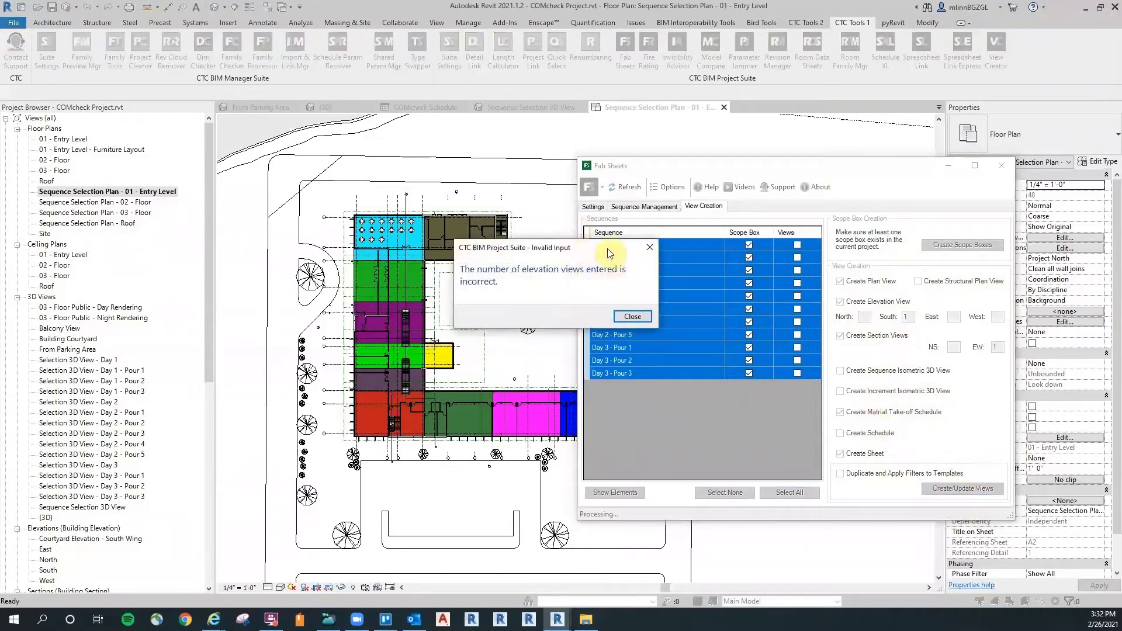
{"action": "left_click", "coordinate": [632, 318]}
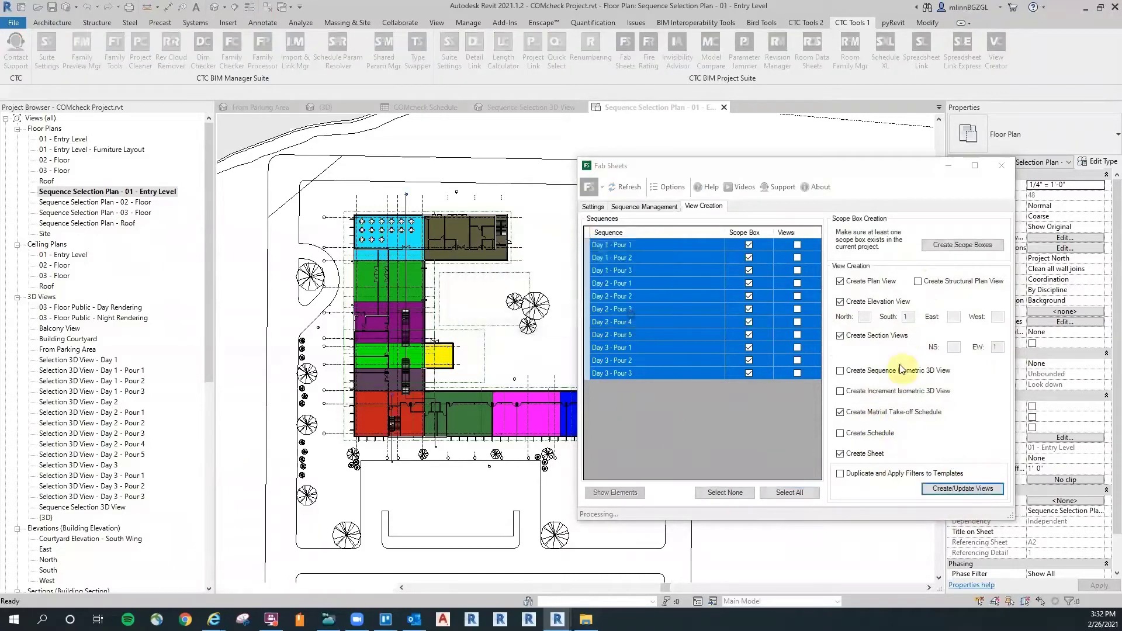
Set the North, East and West elevation counts and the NS section count to 0, and create the views for all selected sequences.
{"action": "left_click", "coordinate": [864, 318]}
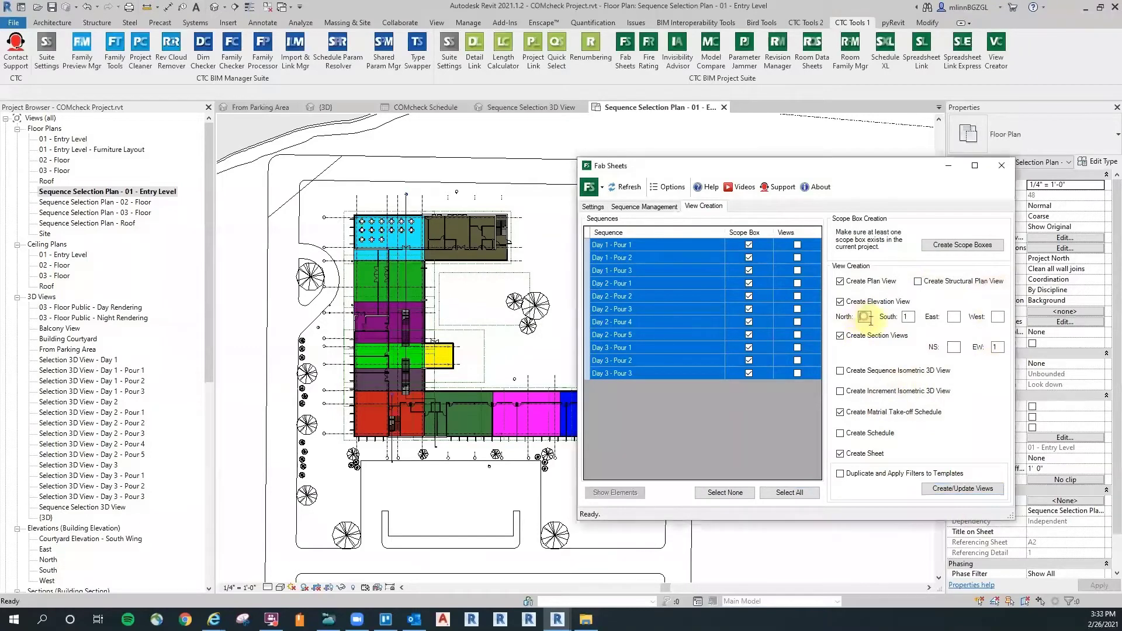
{"action": "type", "text": "0"}
{"action": "left_click", "coordinate": [953, 317]}
{"action": "type", "text": "0"}
{"action": "left_click", "coordinate": [997, 317]}
{"action": "type", "text": "0"}
{"action": "left_click", "coordinate": [953, 347]}
{"action": "type", "text": "0"}
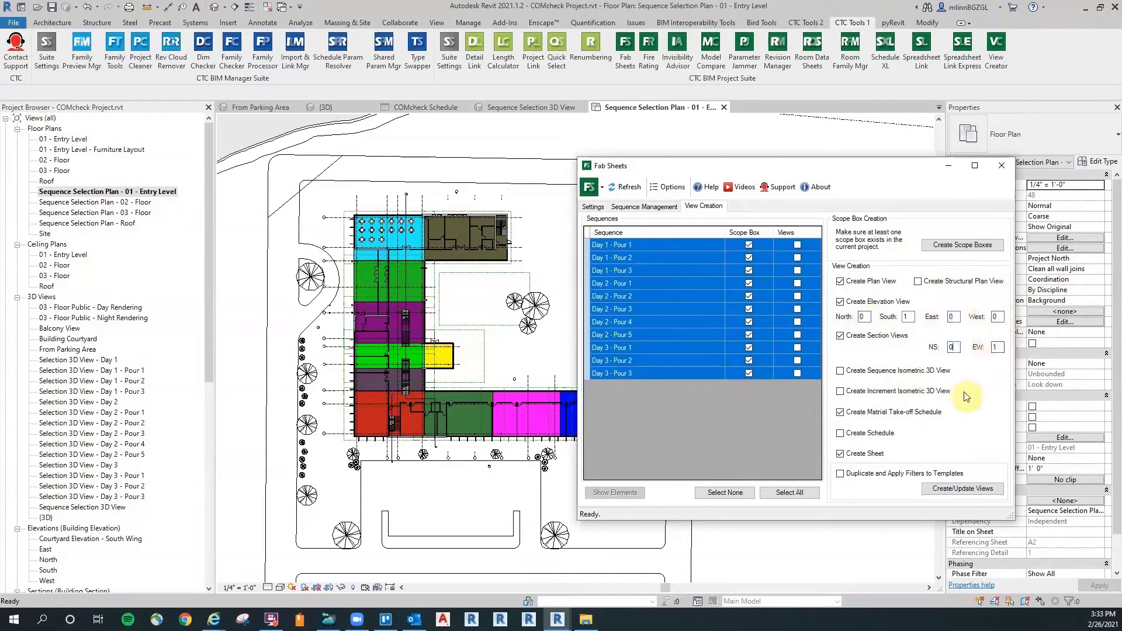
{"action": "left_click", "coordinate": [957, 490]}
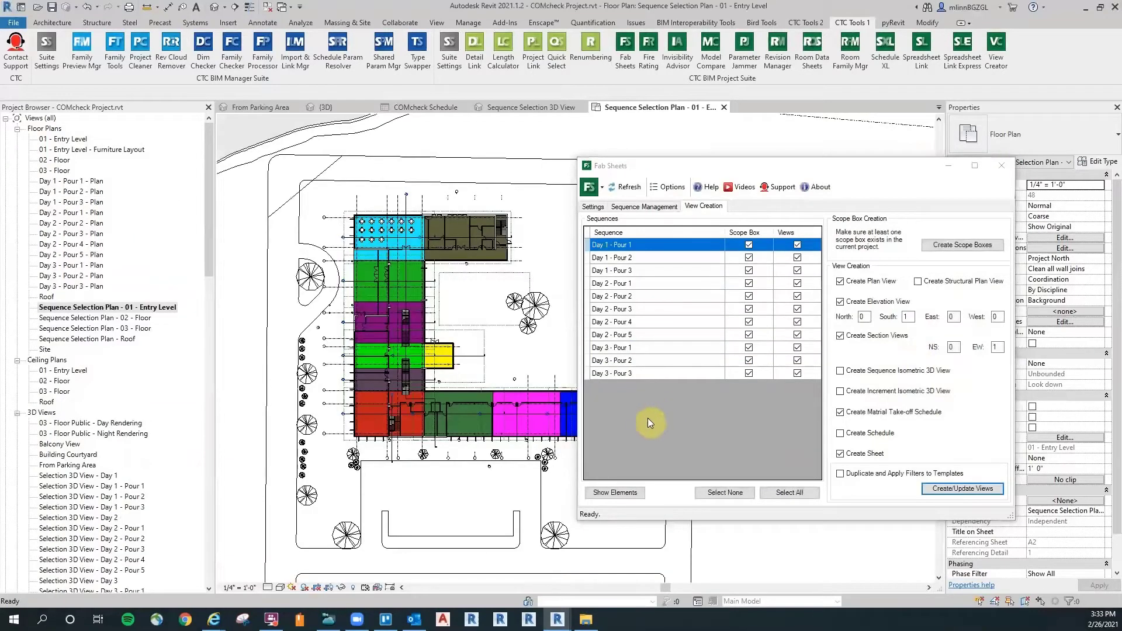
{"action": "left_click", "coordinate": [1001, 165]}
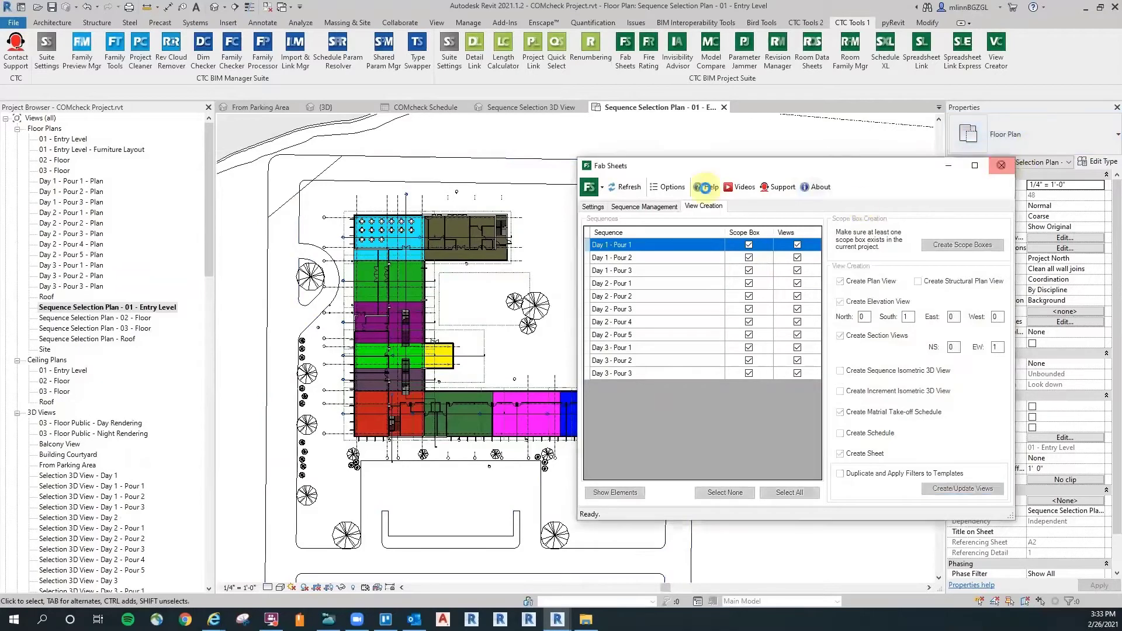
Open the generated Day 1 plans for Pour 1, Pour 2 and Pour 3 and examine each one.
{"action": "left_click", "coordinate": [44, 129]}
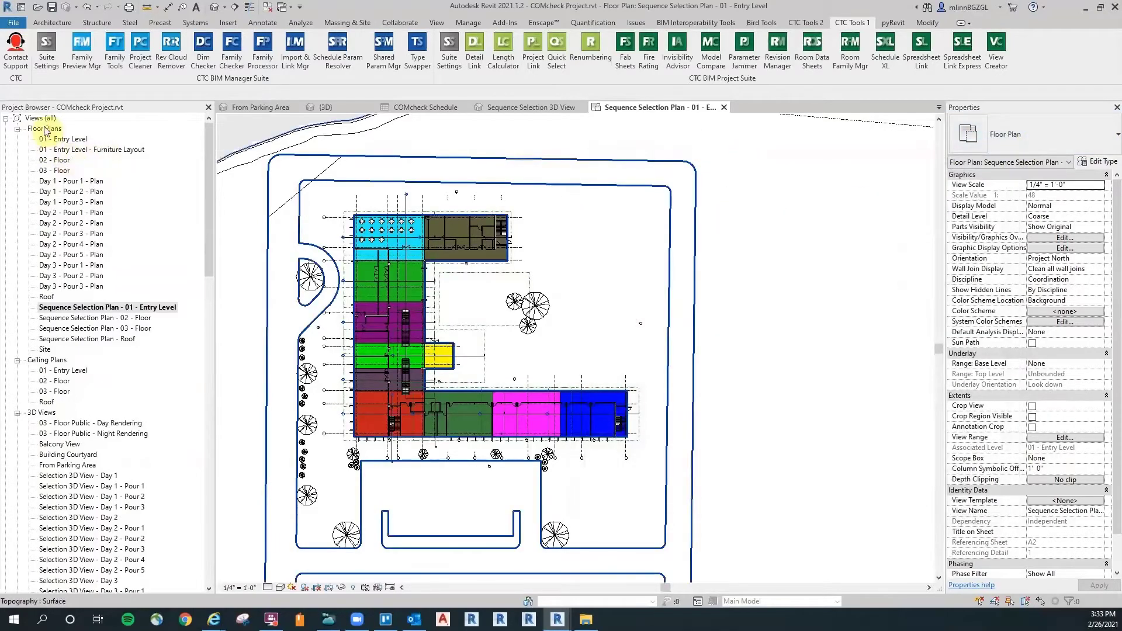
{"action": "double_click", "coordinate": [74, 182]}
{"action": "scroll", "coordinate": [444, 219], "scroll_direction": "up", "scroll_amount": 6}
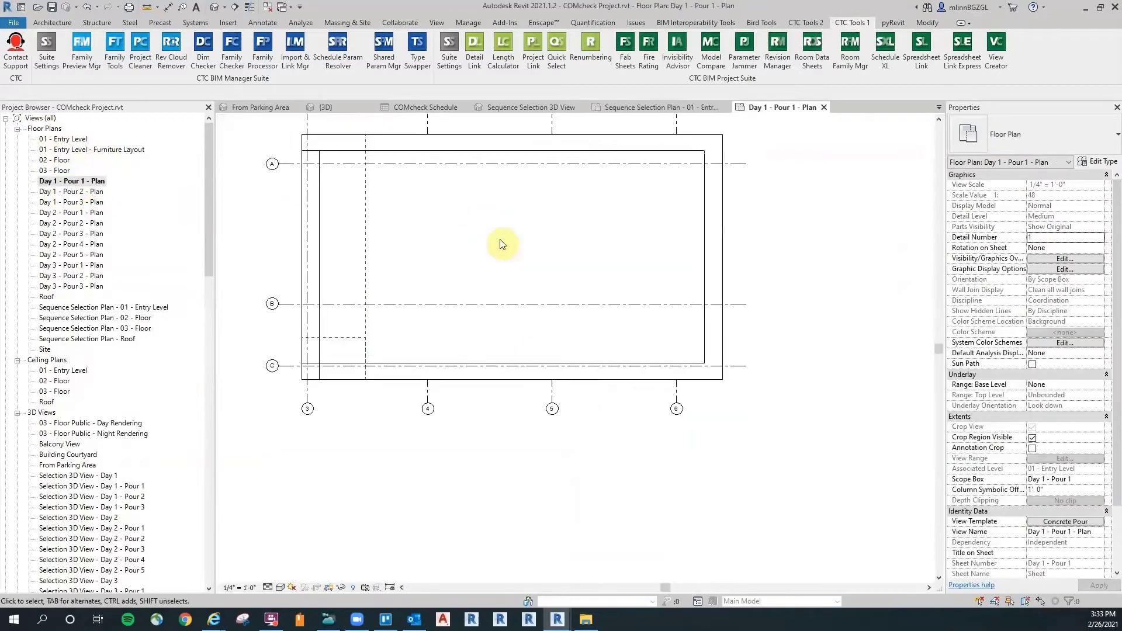
{"action": "middle_click_drag", "start_coordinate": [502, 245], "coordinate": [571, 321]}
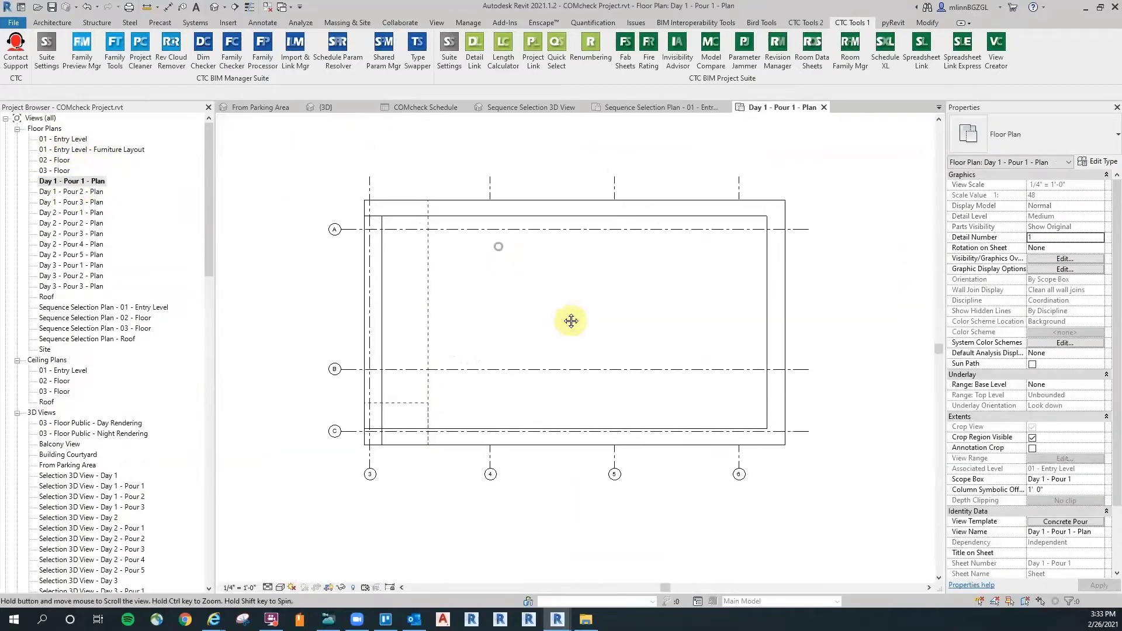
{"action": "double_click", "coordinate": [92, 193]}
{"action": "scroll", "coordinate": [444, 284], "scroll_direction": "up", "scroll_amount": 2}
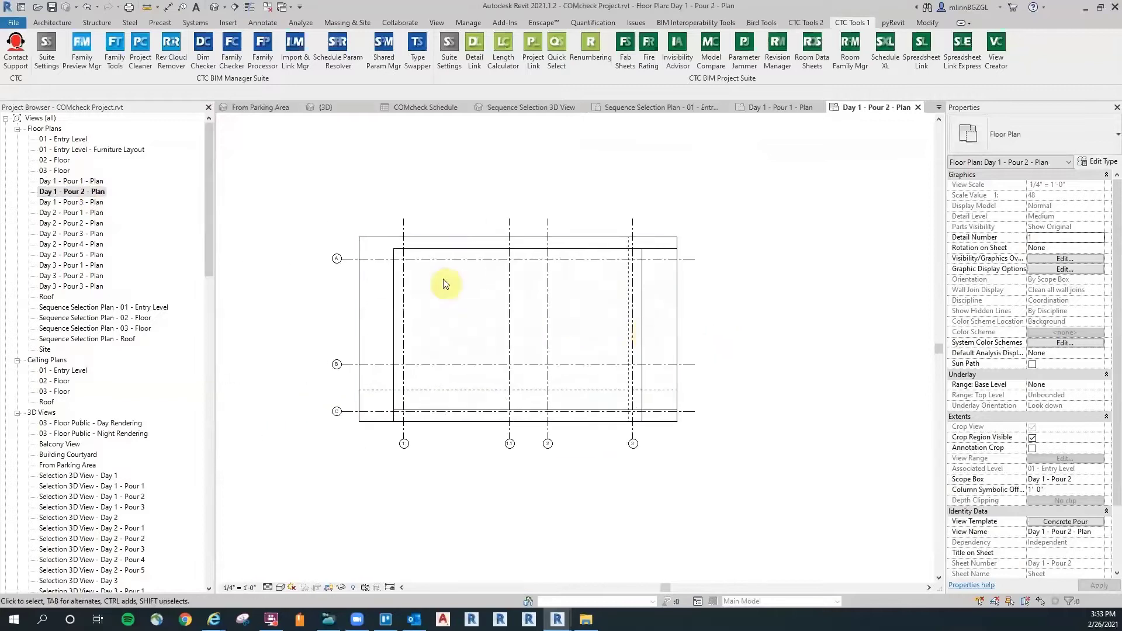
{"action": "double_click", "coordinate": [76, 202]}
{"action": "middle_click_drag", "start_coordinate": [675, 405], "coordinate": [707, 150]}
{"action": "scroll", "coordinate": [834, 270], "scroll_direction": "down", "scroll_amount": 3}
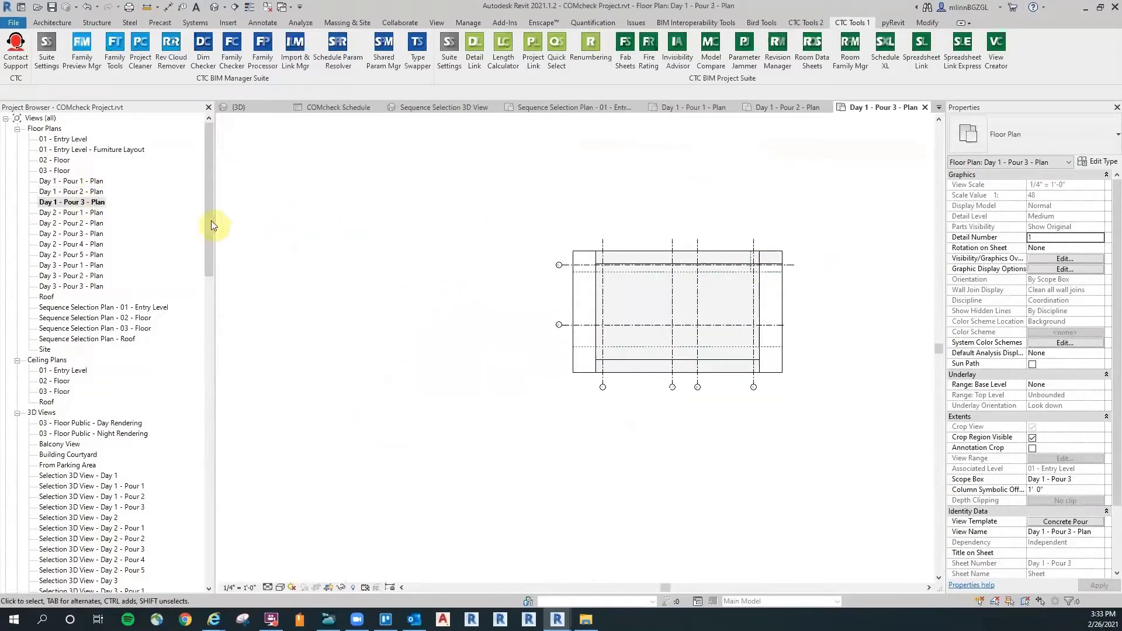
Open the generated Day 1 - Pour 1 South Elevation and Day 1 - Pour 1 EW Section and examine the slab in each.
{"action": "left_click_drag", "start_coordinate": [206, 214], "coordinate": [214, 276]}
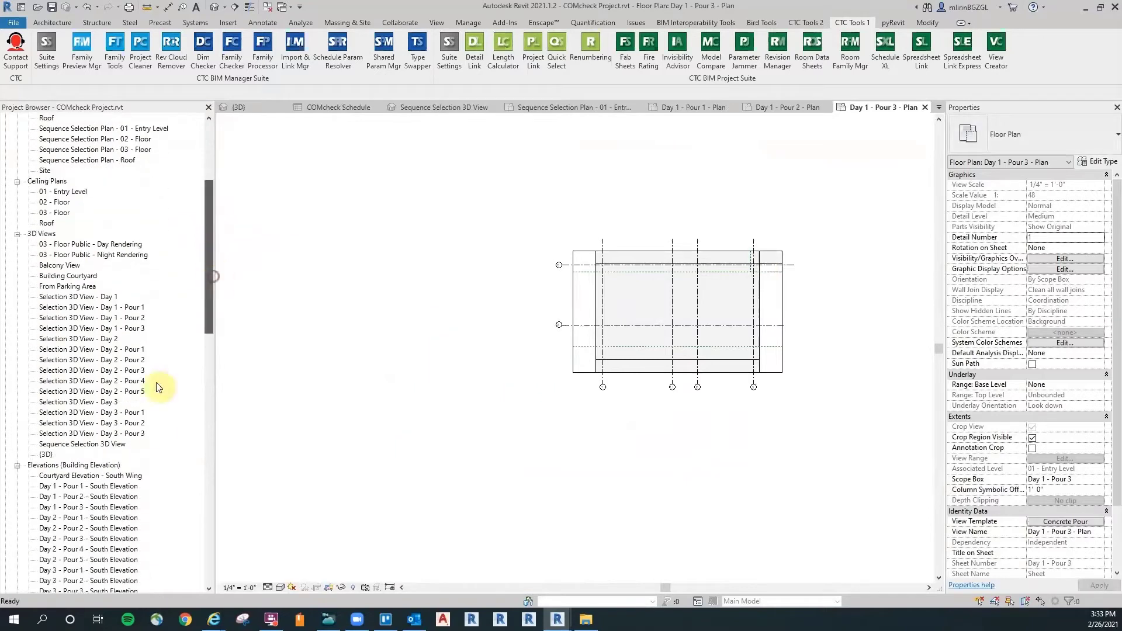
{"action": "scroll", "coordinate": [76, 298], "scroll_direction": "down", "scroll_amount": 5}
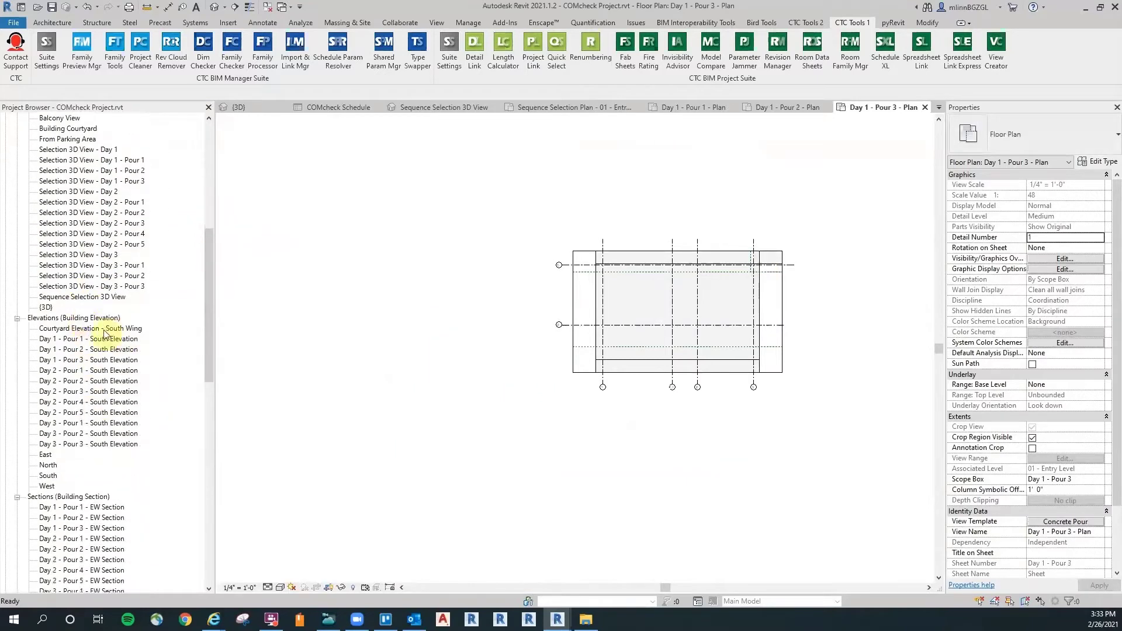
{"action": "double_click", "coordinate": [104, 340]}
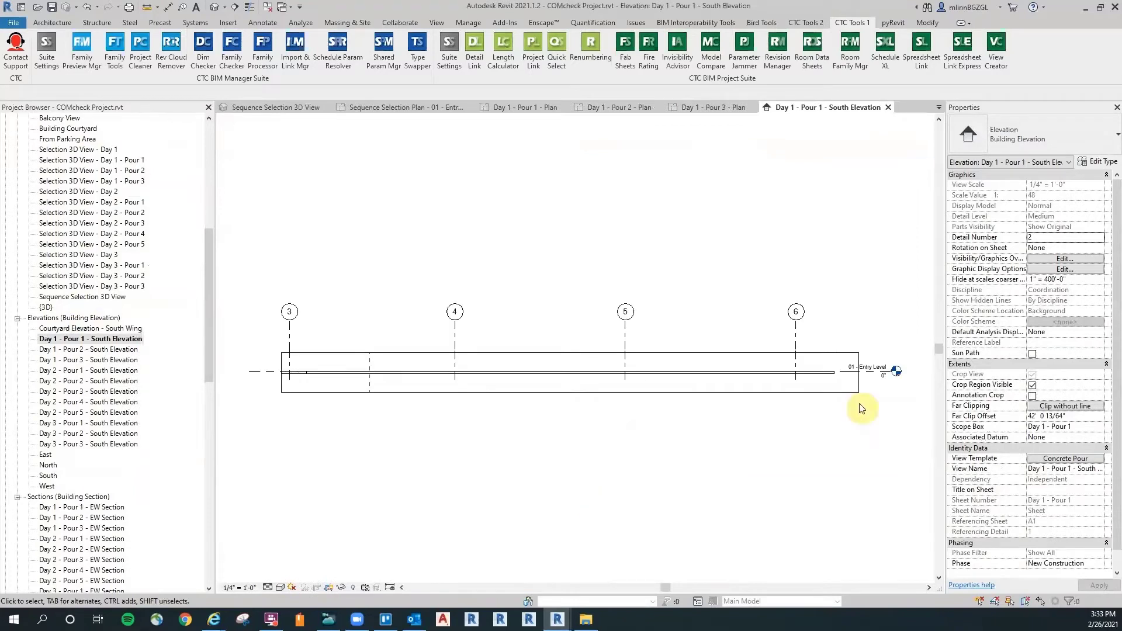
{"action": "scroll", "coordinate": [117, 392], "scroll_direction": "down", "scroll_amount": 2}
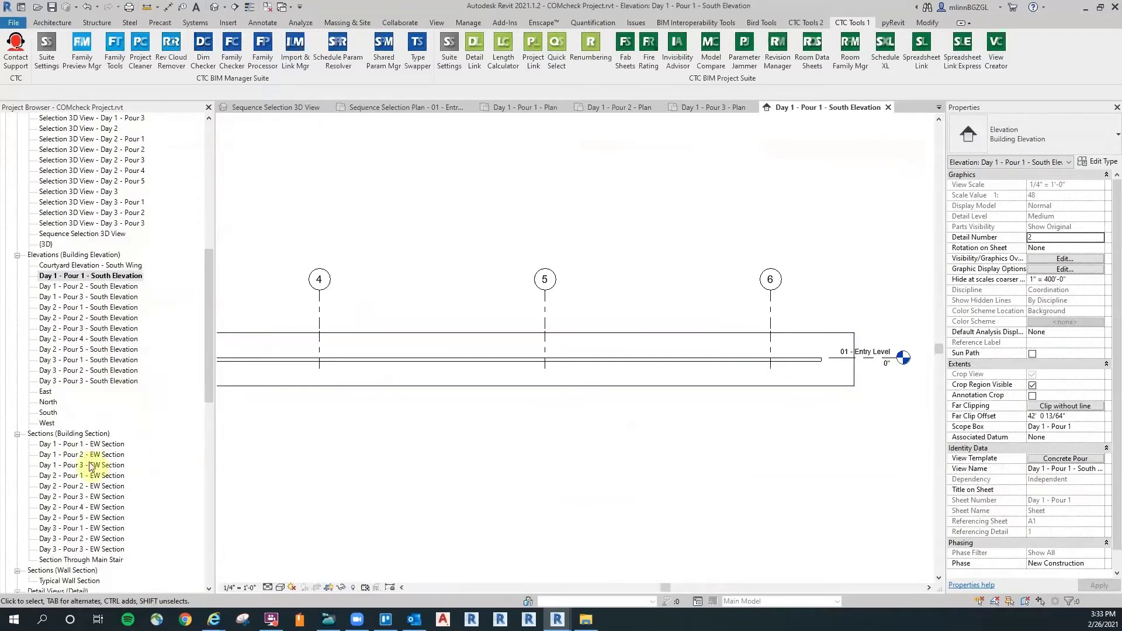
{"action": "double_click", "coordinate": [83, 446]}
{"action": "scroll", "coordinate": [907, 397], "scroll_direction": "up", "scroll_amount": 5}
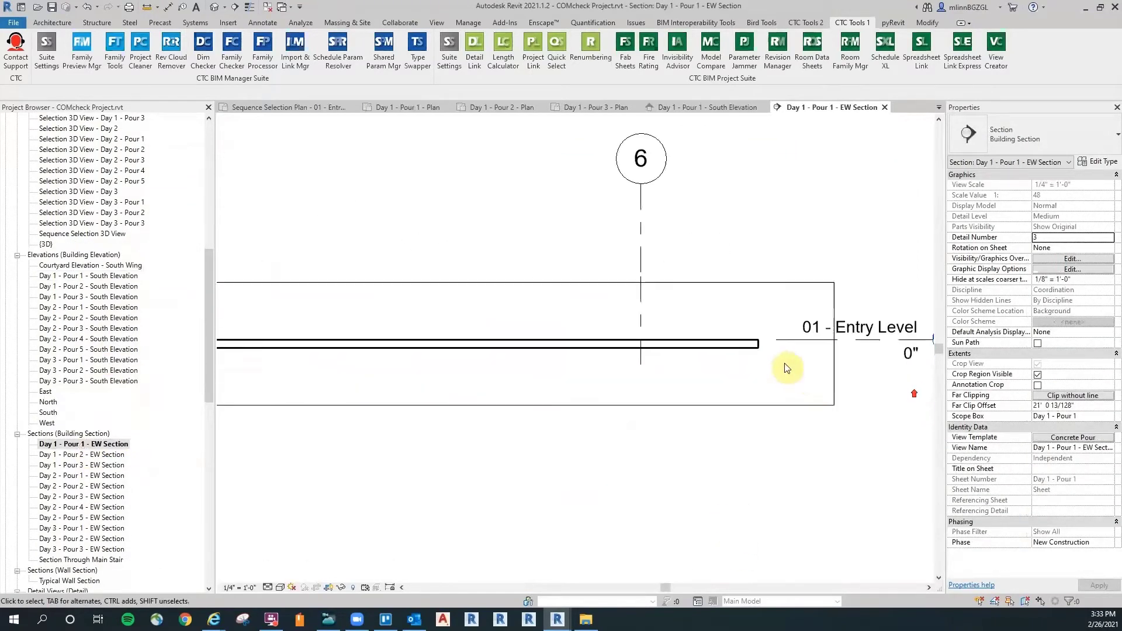
{"action": "scroll", "coordinate": [763, 395], "scroll_direction": "down", "scroll_amount": 3}
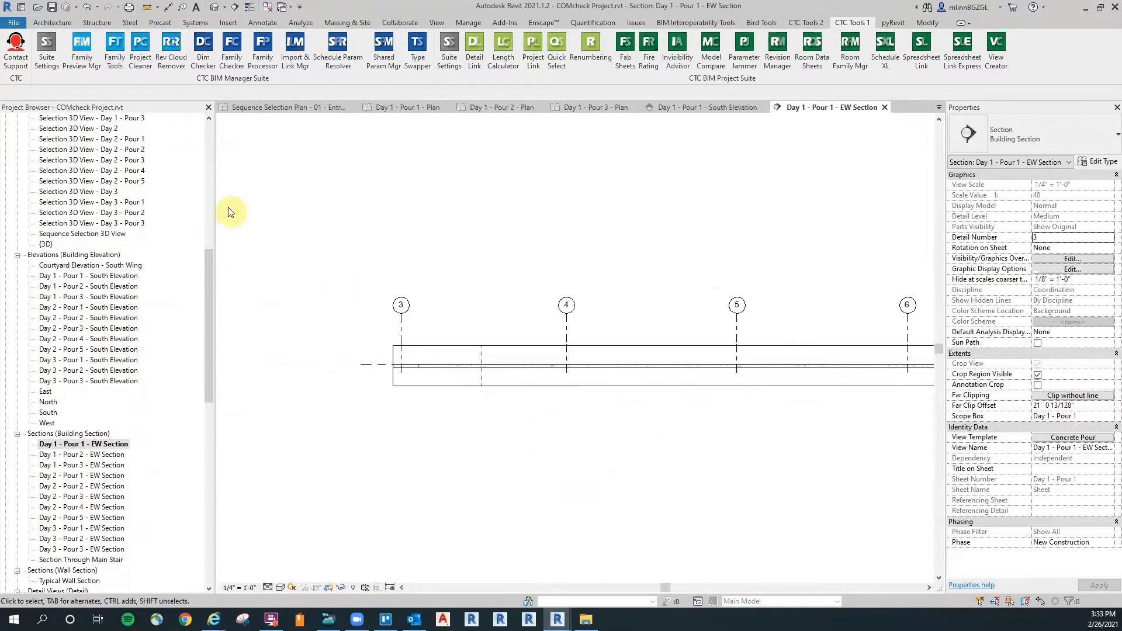
Open the Day 1 - Pour 1 Material Takeoff Schedule and the Day 1 - Pour 1 sheet to examine their contents.
{"action": "left_click_drag", "start_coordinate": [208, 310], "coordinate": [215, 476]}
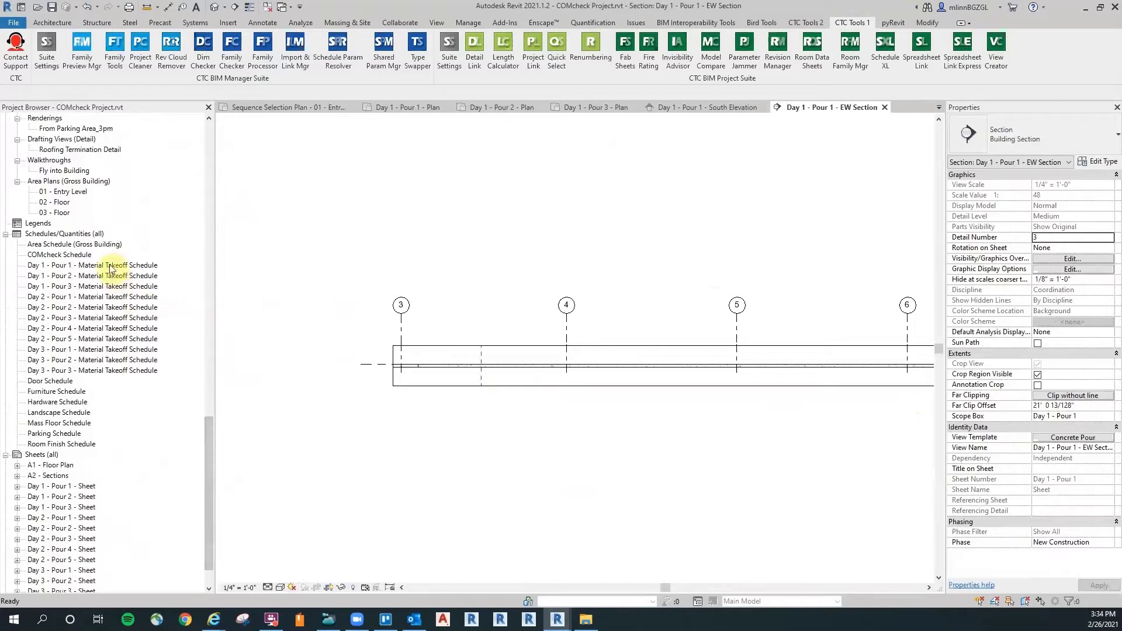
{"action": "double_click", "coordinate": [117, 265]}
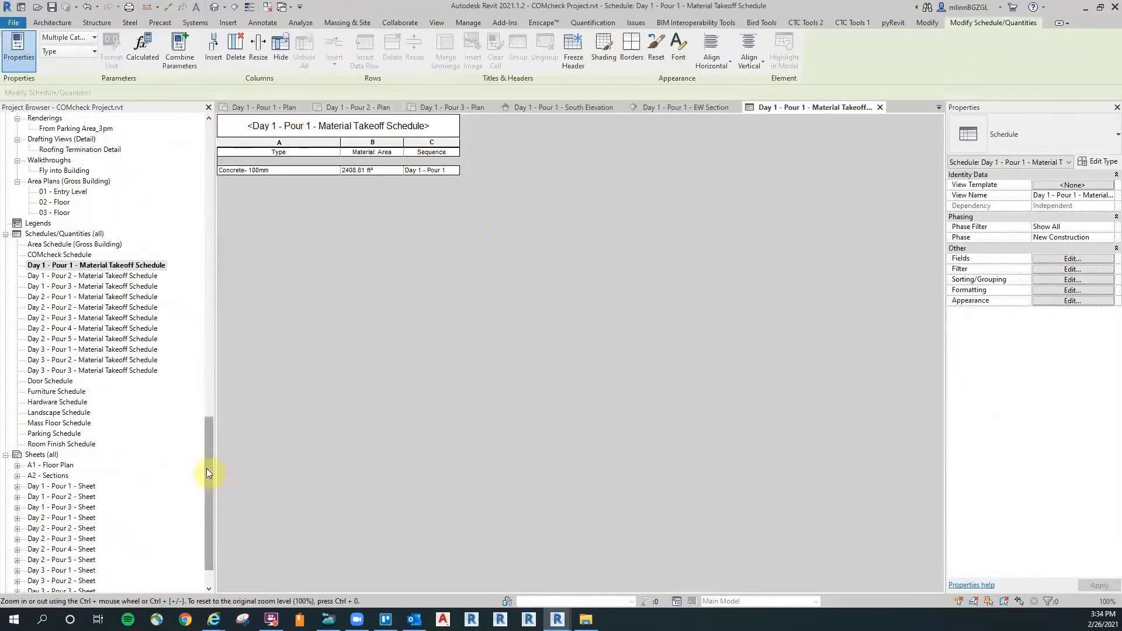
{"action": "left_click_drag", "start_coordinate": [210, 476], "coordinate": [211, 501]}
{"action": "left_click", "coordinate": [64, 444]}
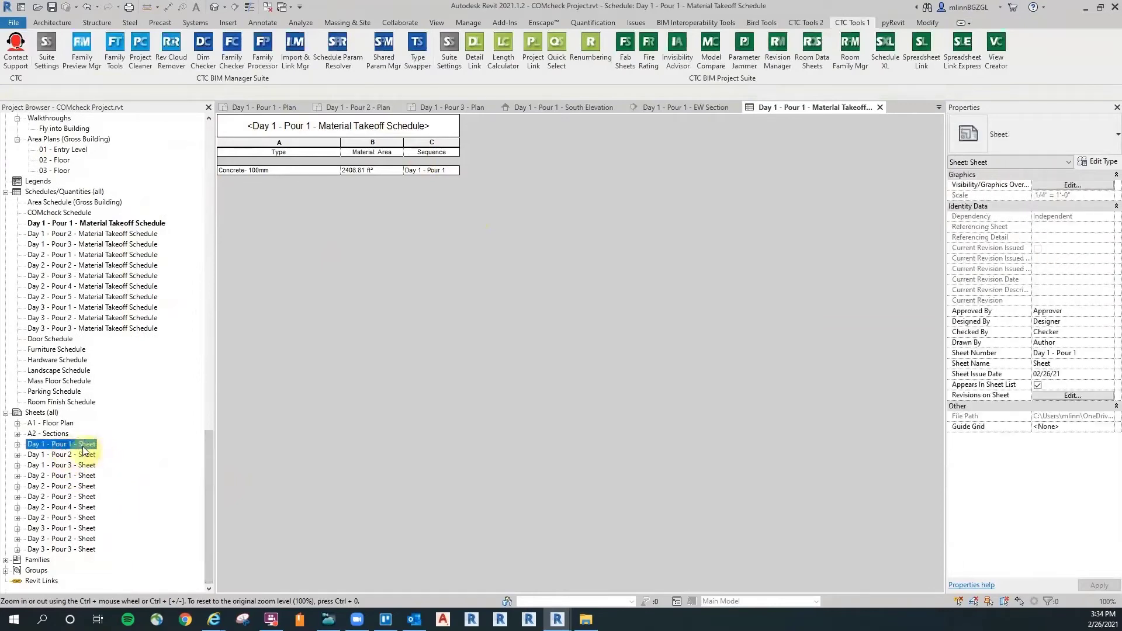
{"action": "double_click", "coordinate": [79, 444]}
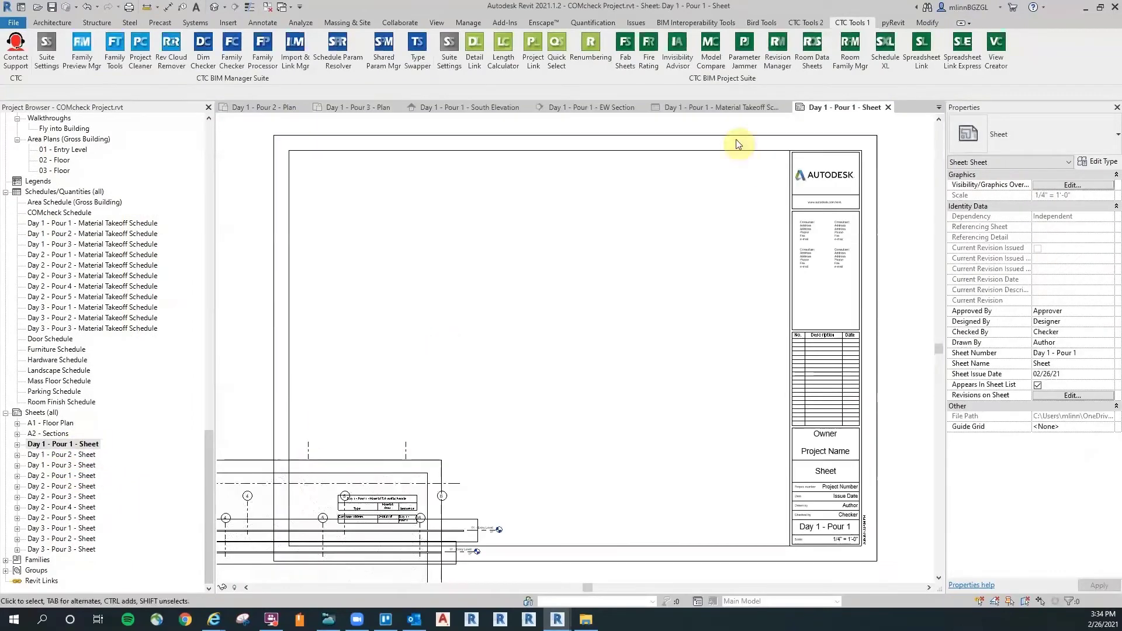
Move the Day 1 - Pour 1 plan viewport inside the title block, in the upper part of the sheet beside the title column.
{"action": "scroll", "coordinate": [572, 356], "scroll_direction": "down", "scroll_amount": 1}
{"action": "middle_click_drag", "start_coordinate": [267, 304], "coordinate": [367, 247]}
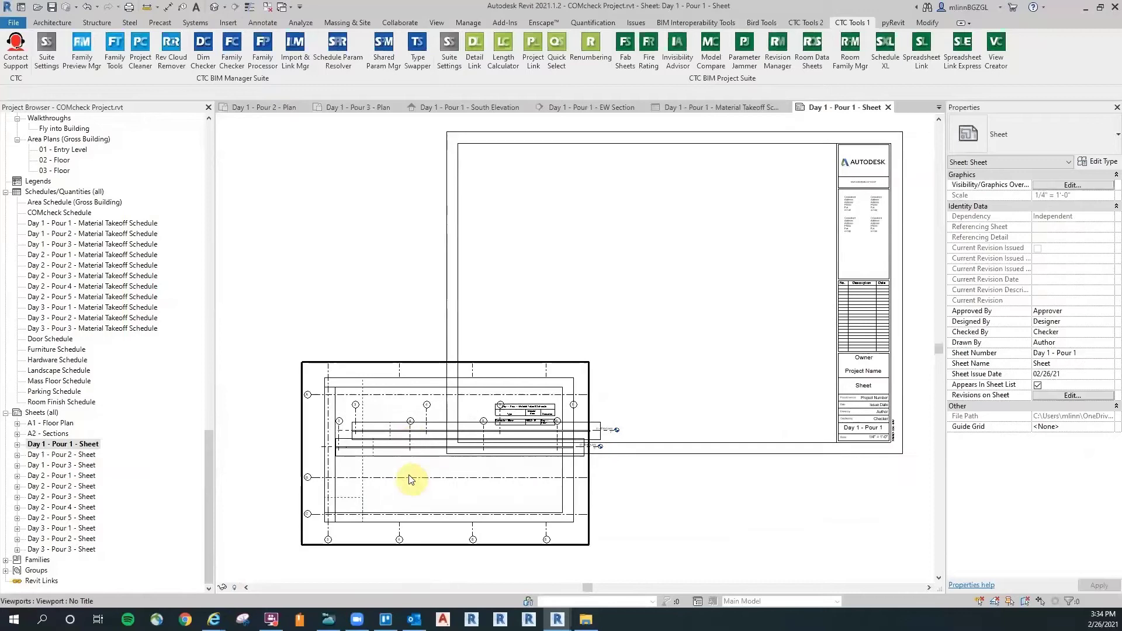
{"action": "left_click", "coordinate": [409, 474]}
{"action": "left_click_drag", "start_coordinate": [439, 496], "coordinate": [676, 284]}
{"action": "left_click", "coordinate": [676, 533]}
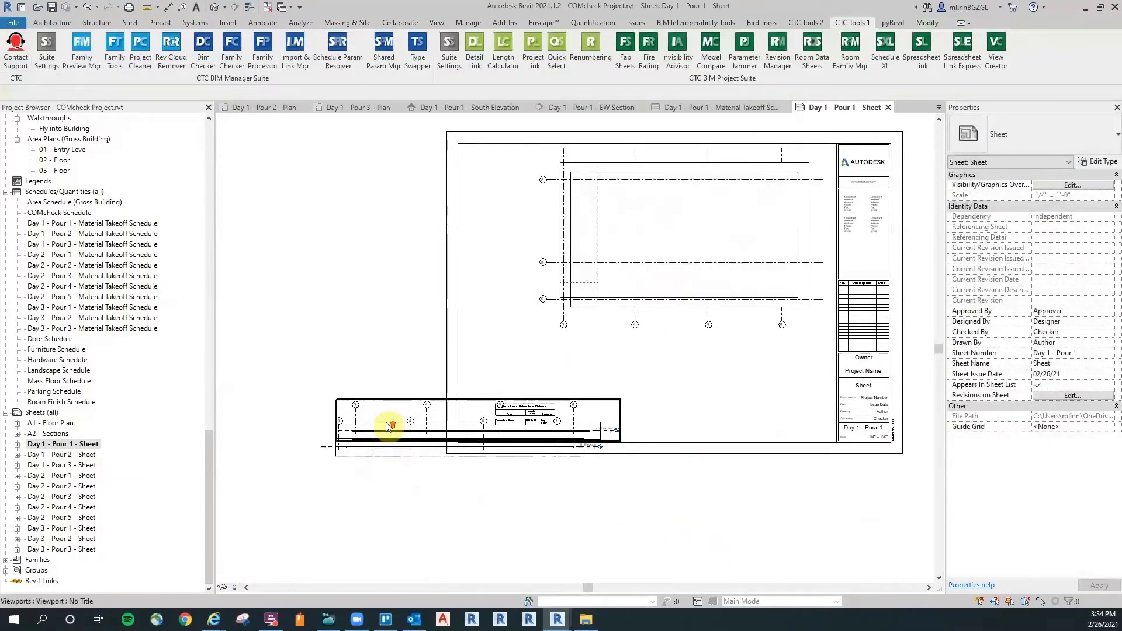
Stack the EW Section and South Elevation viewports below the plan on the sheet, aligned with its grid lines.
{"action": "scroll", "coordinate": [357, 405], "scroll_direction": "up", "scroll_amount": 5}
{"action": "left_click", "coordinate": [352, 469]}
{"action": "scroll", "coordinate": [381, 449], "scroll_direction": "down", "scroll_amount": 3}
{"action": "left_click_drag", "start_coordinate": [387, 450], "coordinate": [694, 363]}
{"action": "scroll", "coordinate": [699, 365], "scroll_direction": "down", "scroll_amount": 2}
{"action": "middle_click_drag", "start_coordinate": [821, 380], "coordinate": [624, 397]}
{"action": "left_click_drag", "start_coordinate": [584, 367], "coordinate": [670, 353]}
{"action": "left_click", "coordinate": [300, 446]}
{"action": "left_click_drag", "start_coordinate": [301, 446], "coordinate": [562, 415]}
{"action": "left_click", "coordinate": [538, 534]}
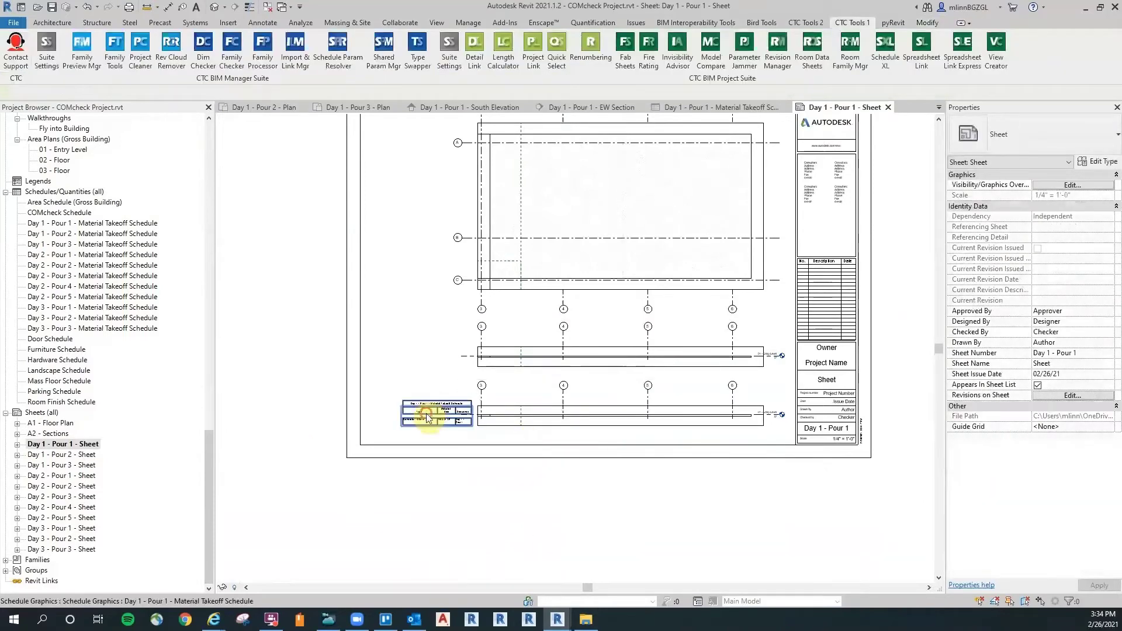
Move the material takeoff schedule into the sheet's upper-left corner beside the plan viewport.
{"action": "left_click", "coordinate": [440, 421]}
{"action": "left_click_drag", "start_coordinate": [440, 421], "coordinate": [414, 183]}
{"action": "scroll", "coordinate": [432, 279], "scroll_direction": "up", "scroll_amount": 3}
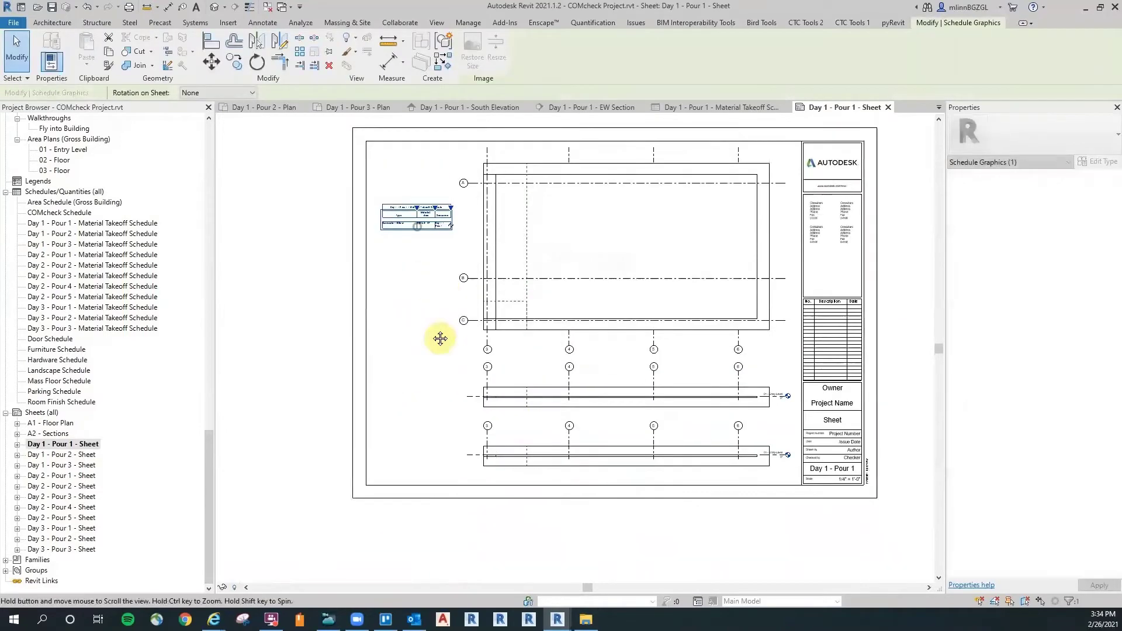
{"action": "left_click_drag", "start_coordinate": [431, 279], "coordinate": [436, 217]}
{"action": "left_click", "coordinate": [434, 297]}
{"action": "scroll", "coordinate": [434, 298], "scroll_direction": "down", "scroll_amount": 4}
{"action": "scroll", "coordinate": [638, 358], "scroll_direction": "up", "scroll_amount": 3}
{"action": "middle_click_drag", "start_coordinate": [631, 281], "coordinate": [685, 300]}
{"action": "scroll", "coordinate": [676, 296], "scroll_direction": "down", "scroll_amount": 3}
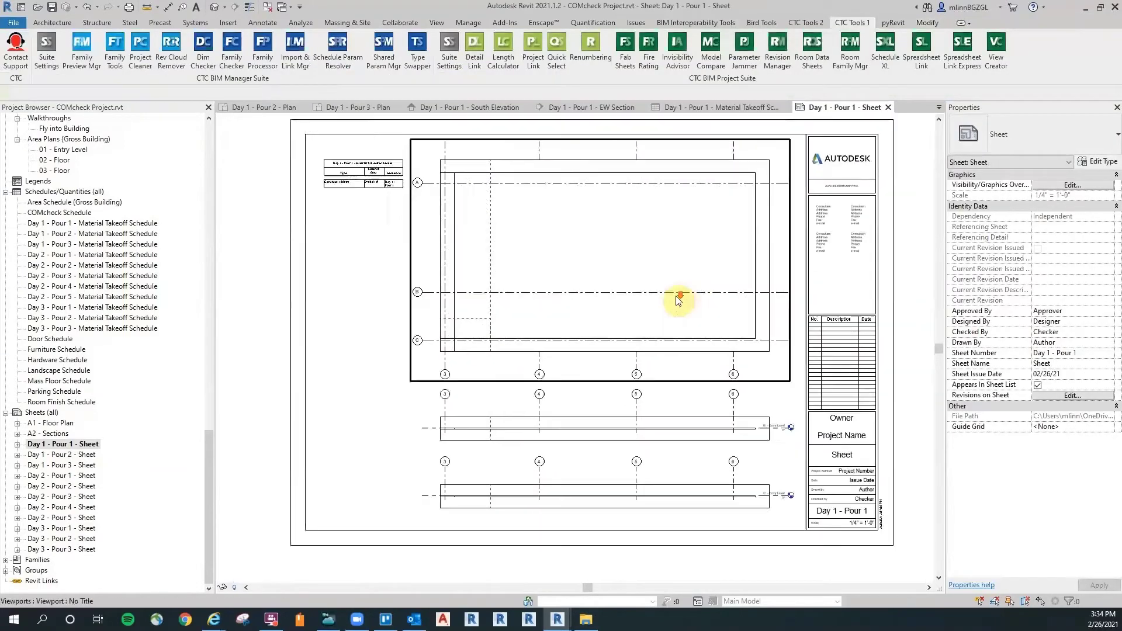
Change the plan, section and elevation viewports on the sheet to the Title w Line type.
{"action": "left_click", "coordinate": [606, 261]}
{"action": "left_click", "coordinate": [602, 371], "text": "ctrl"}
{"action": "left_click", "coordinate": [602, 408], "text": "ctrl"}
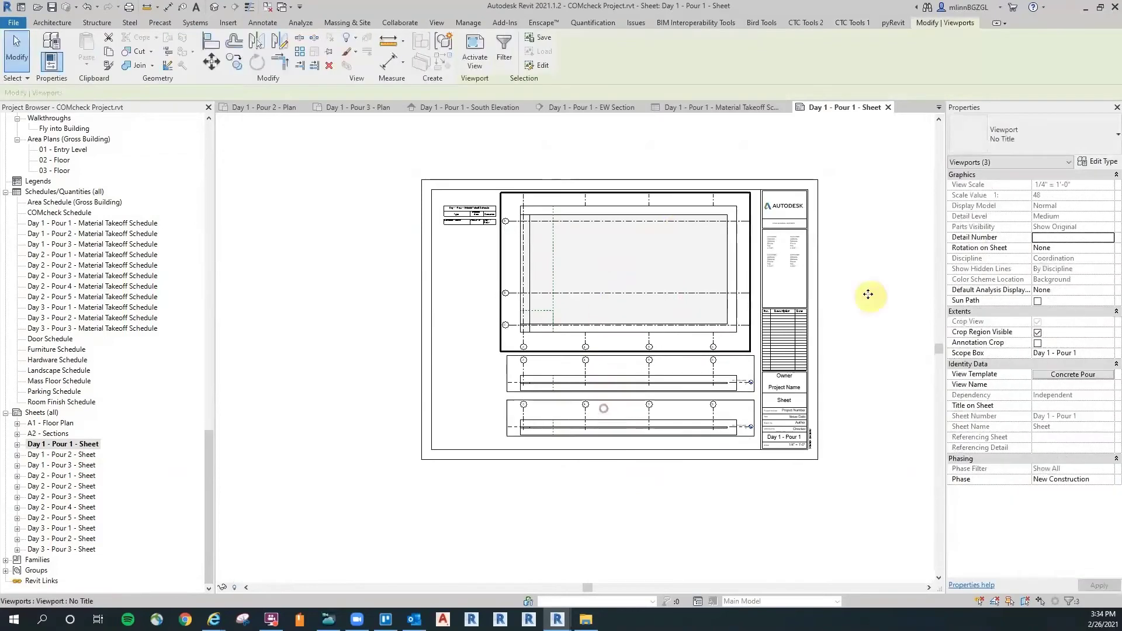
{"action": "left_click", "coordinate": [999, 140]}
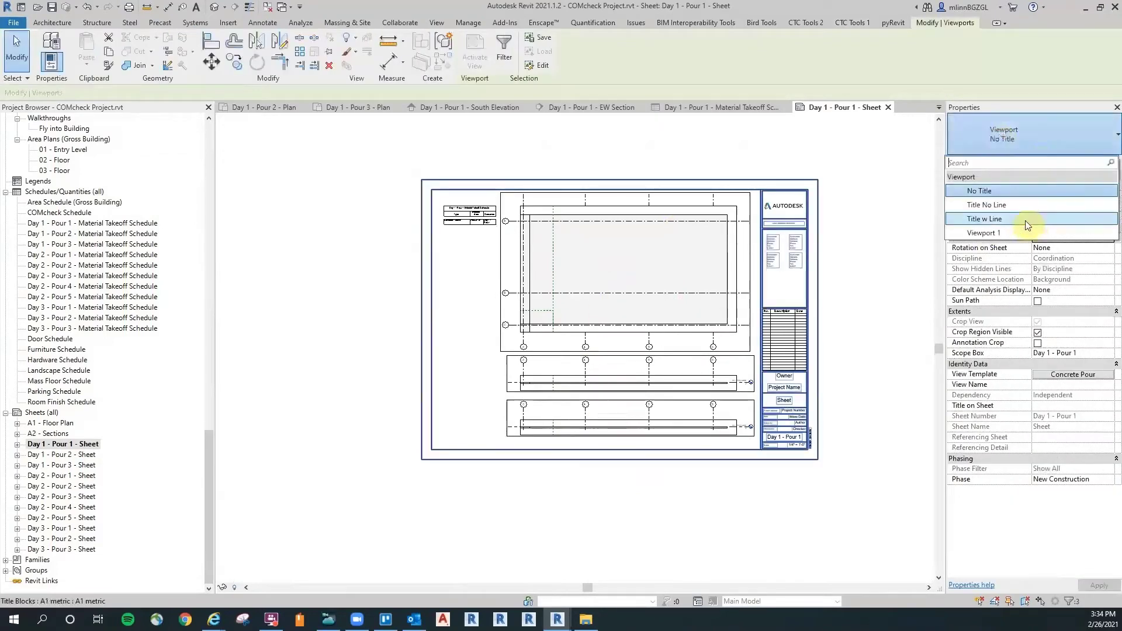
{"action": "left_click", "coordinate": [1025, 219]}
{"action": "left_click", "coordinate": [622, 508]}
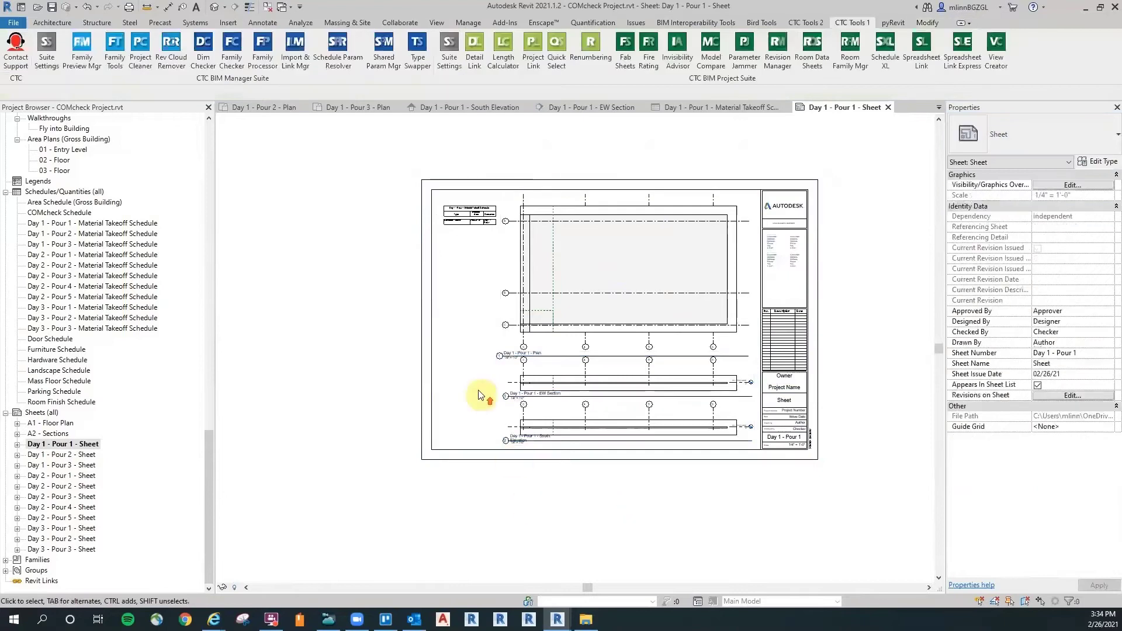
Examine the viewport titles and the material takeoff schedule on the sheet, and close the inactive views.
{"action": "scroll", "coordinate": [446, 366], "scroll_direction": "up", "scroll_amount": 4}
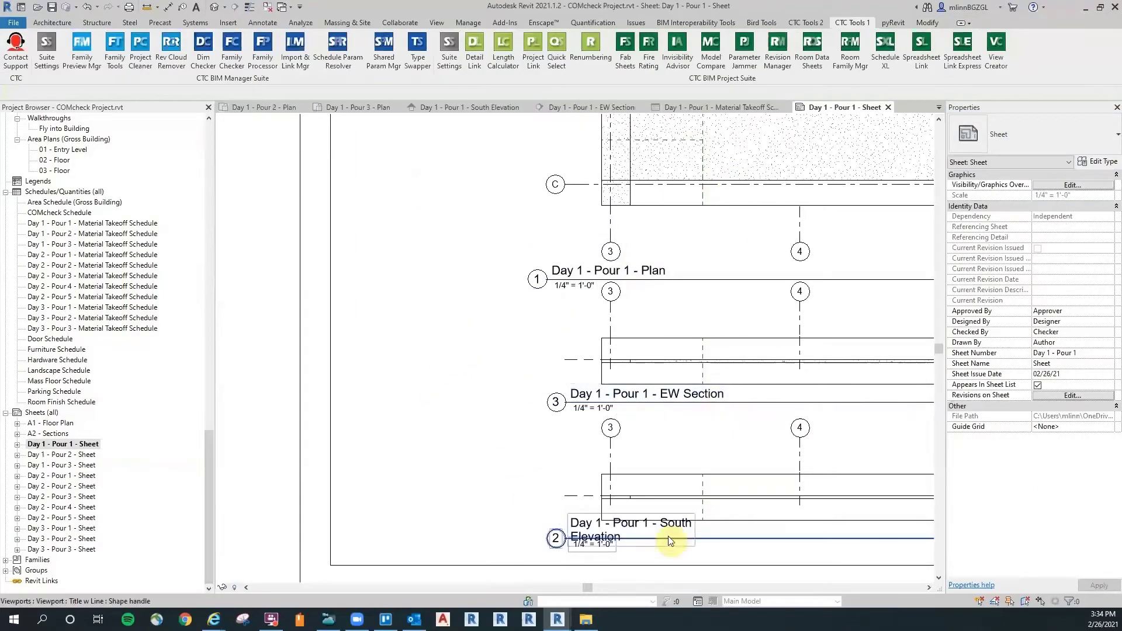
{"action": "scroll", "coordinate": [520, 296], "scroll_direction": "down", "scroll_amount": 2}
{"action": "middle_click_drag", "start_coordinate": [512, 161], "coordinate": [537, 355]}
{"action": "scroll", "coordinate": [526, 205], "scroll_direction": "up", "scroll_amount": 6}
{"action": "middle_click_drag", "start_coordinate": [510, 393], "coordinate": [517, 419]}
{"action": "scroll", "coordinate": [549, 387], "scroll_direction": "down", "scroll_amount": 7}
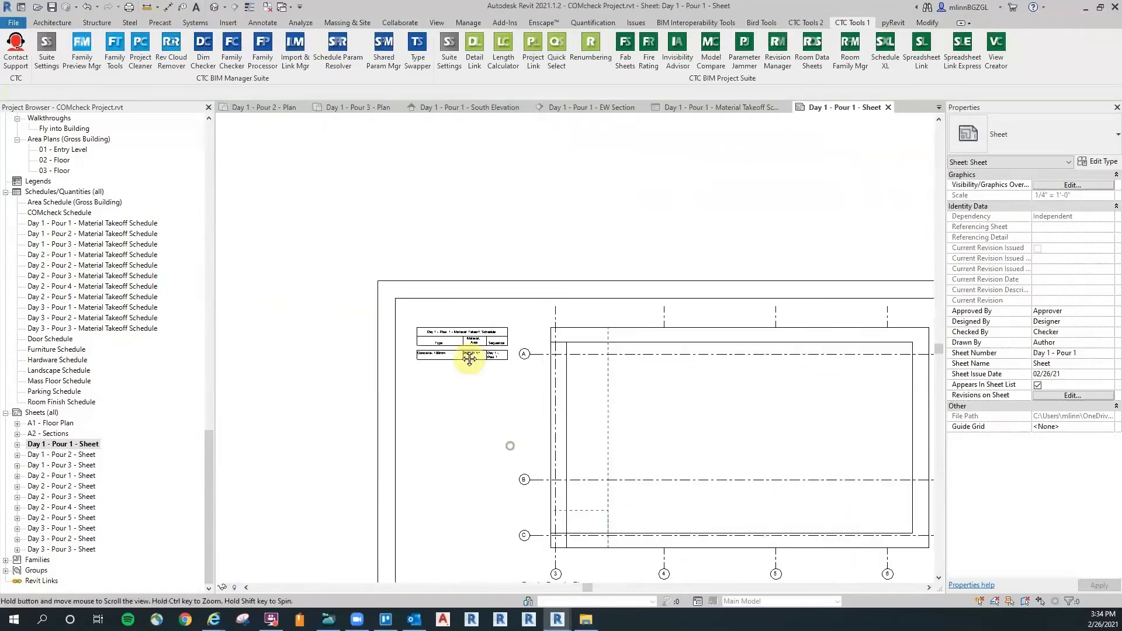
{"action": "scroll", "coordinate": [436, 298], "scroll_direction": "down", "scroll_amount": 3}
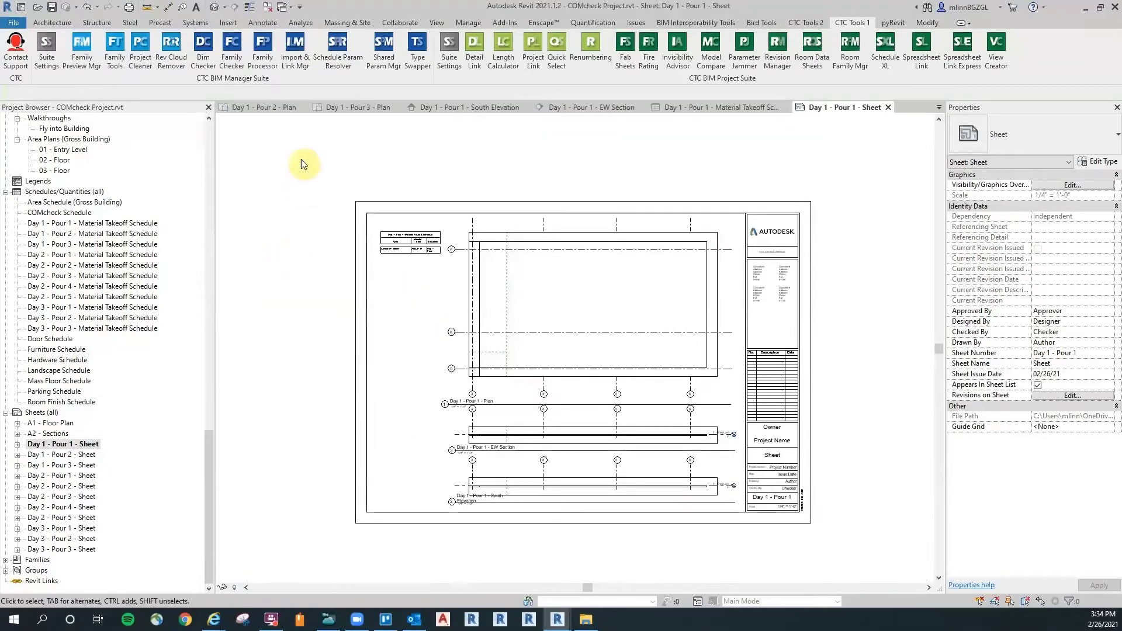
{"action": "left_click", "coordinate": [270, 9]}
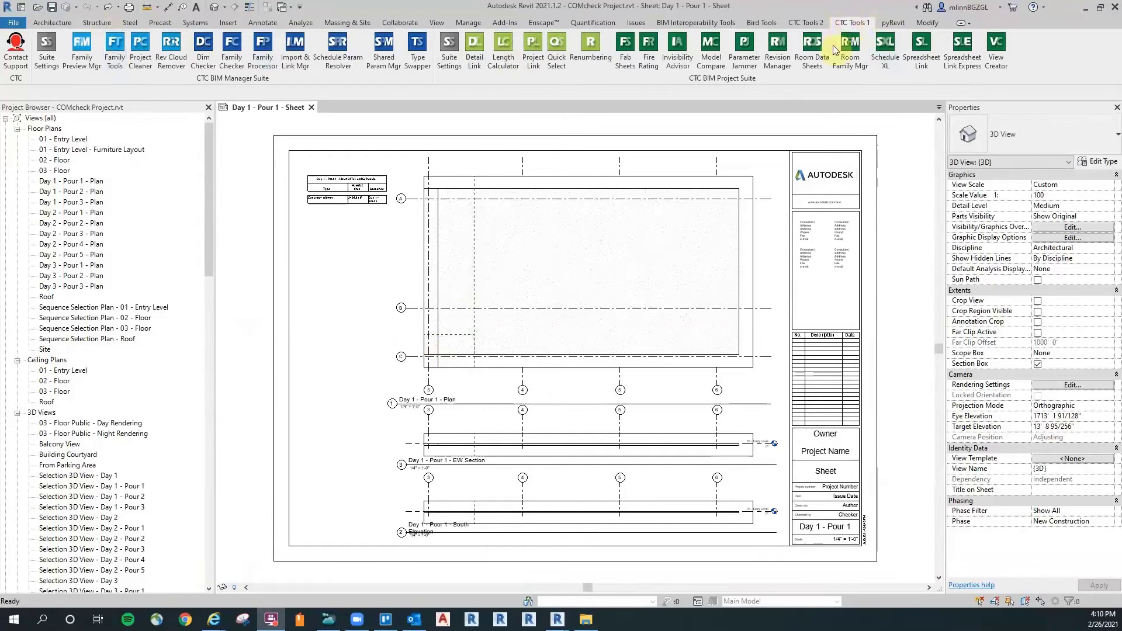
Use Project Cleaner to remove all the Day and Pour parameter filters from the project.
{"action": "left_click", "coordinate": [140, 48]}
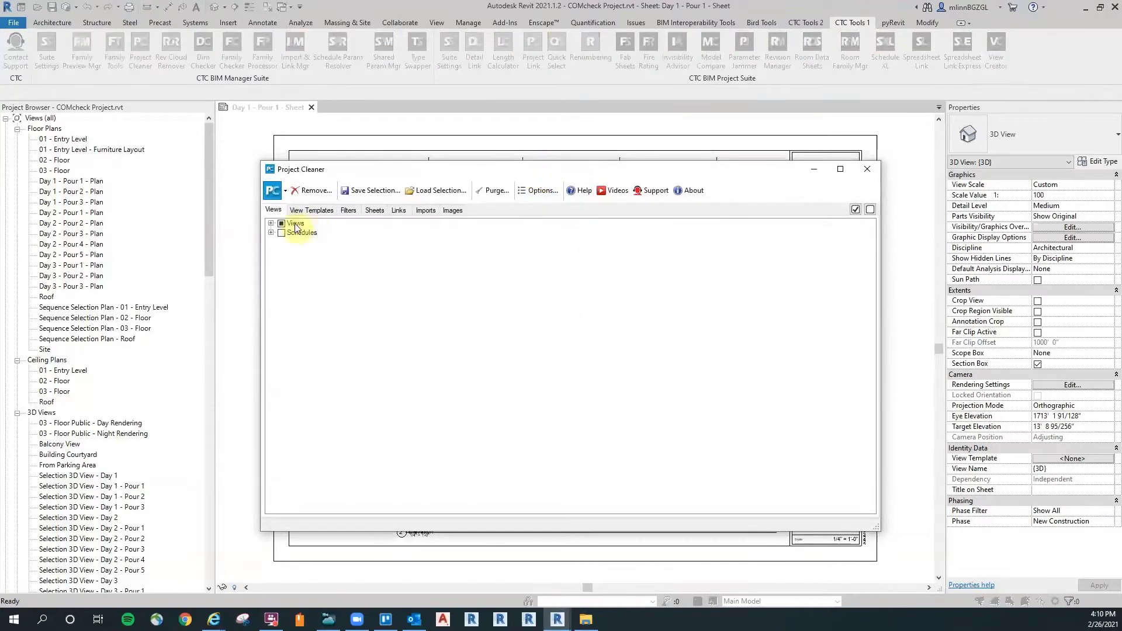
{"action": "left_click", "coordinate": [310, 210]}
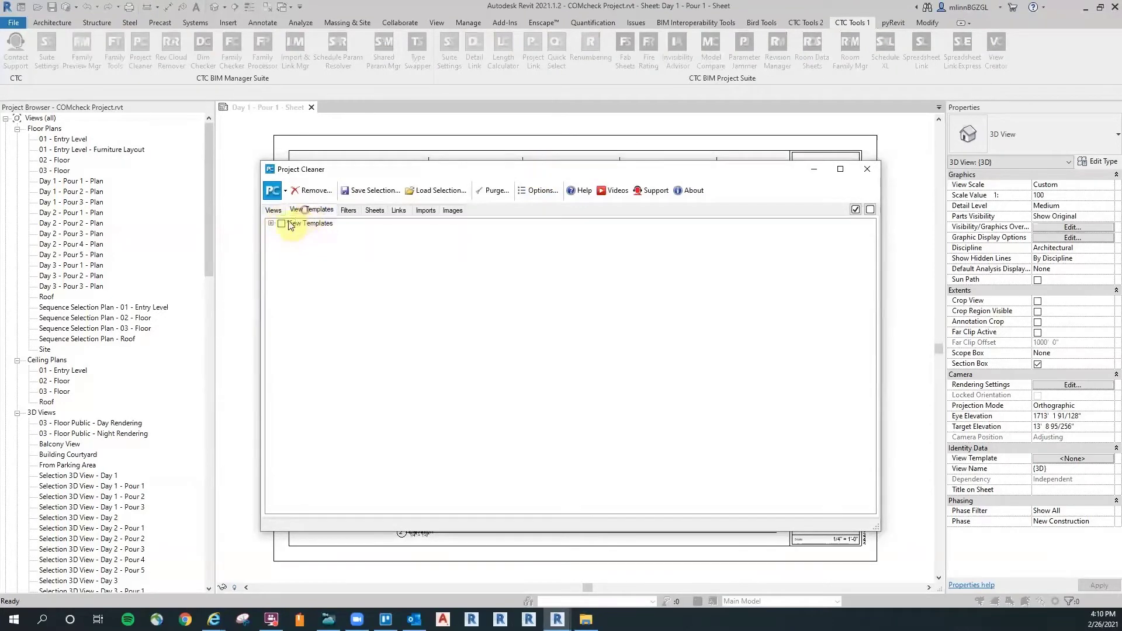
{"action": "left_click", "coordinate": [347, 210]}
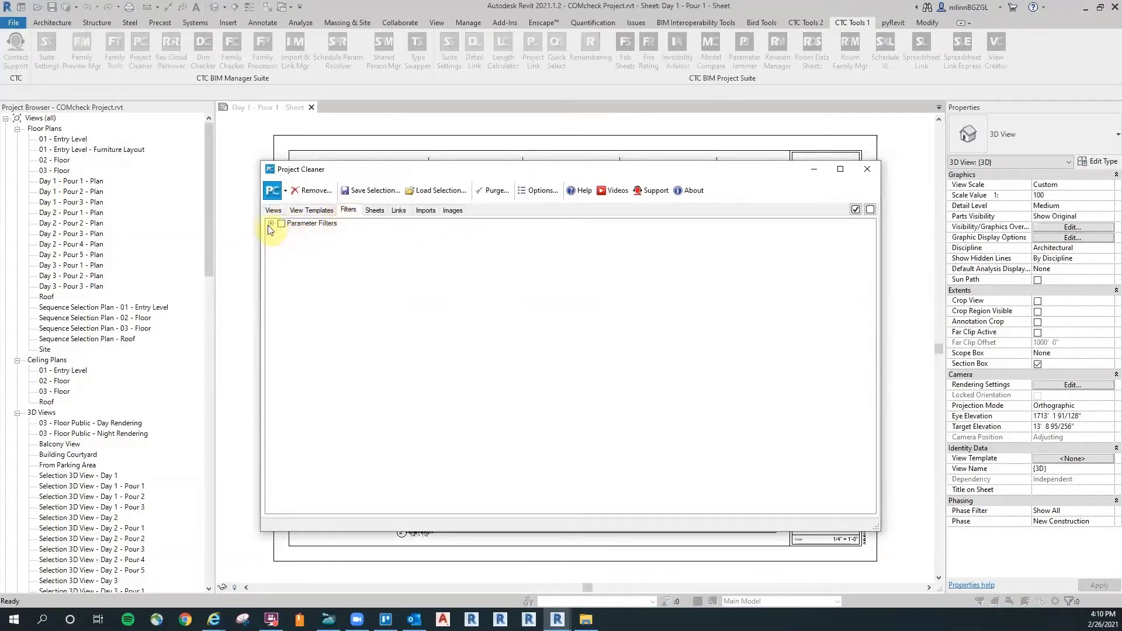
{"action": "left_click", "coordinate": [271, 224]}
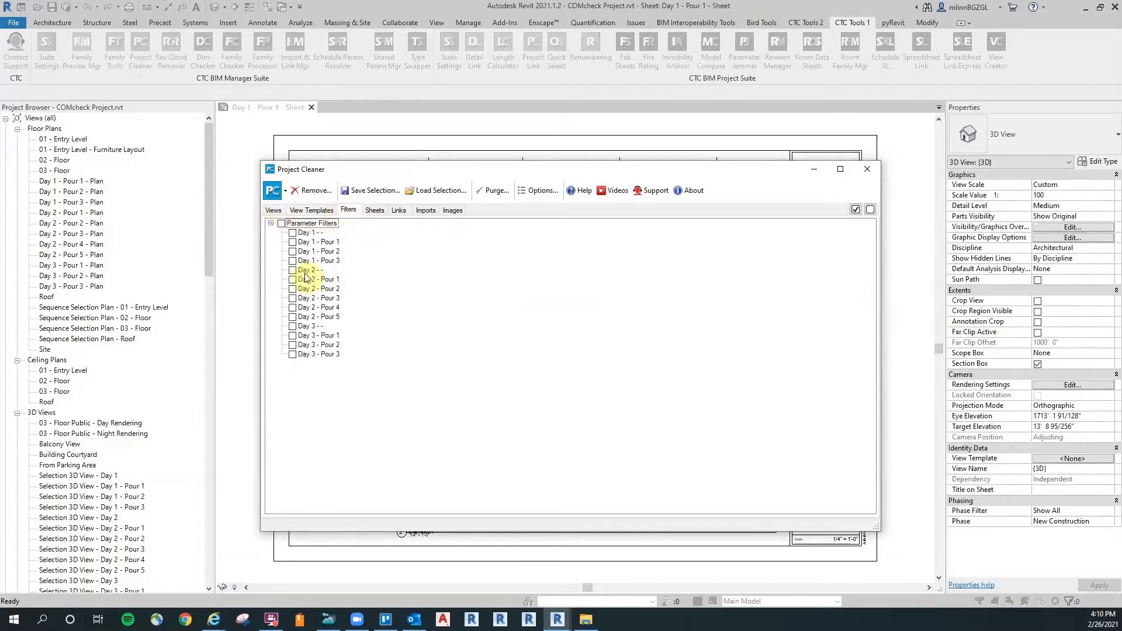
{"action": "left_click", "coordinate": [282, 224]}
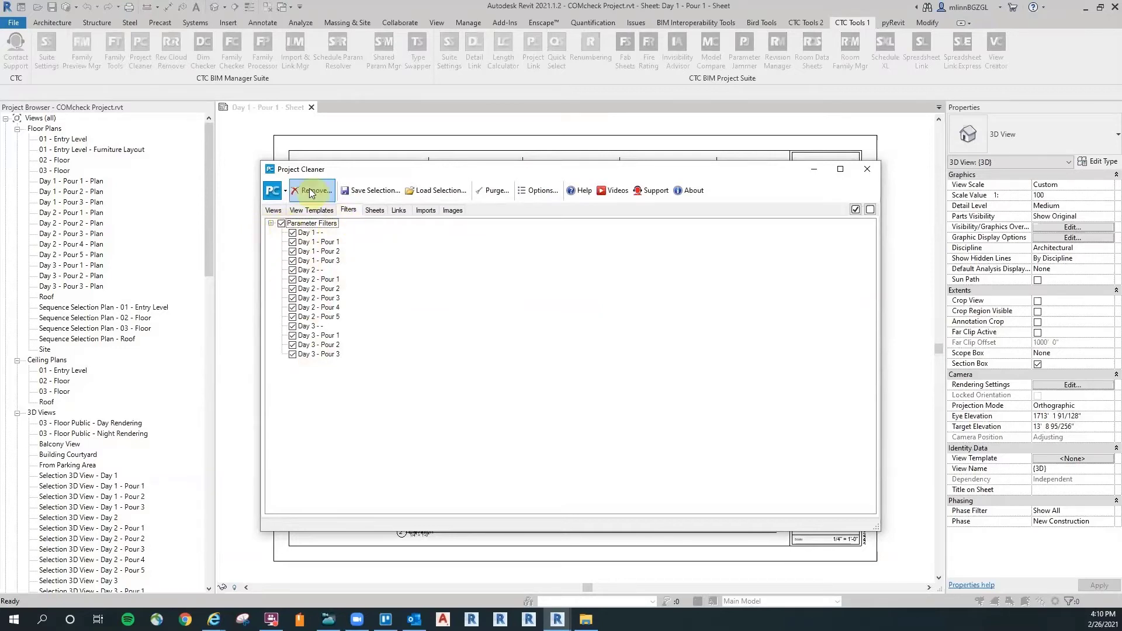
{"action": "left_click", "coordinate": [310, 192]}
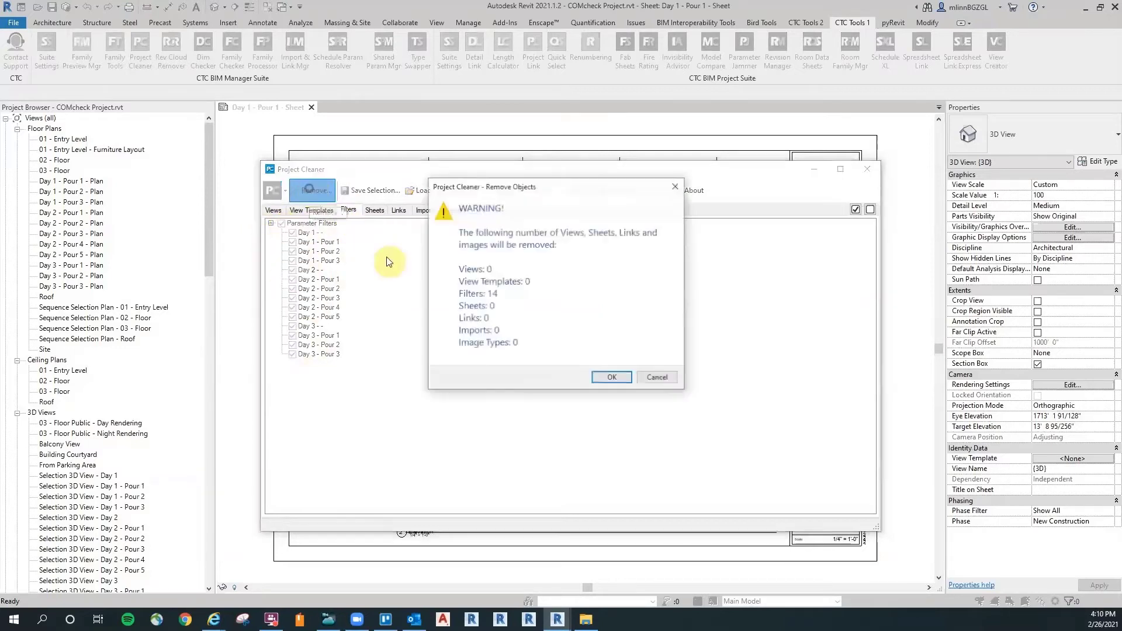
{"action": "left_click", "coordinate": [613, 379]}
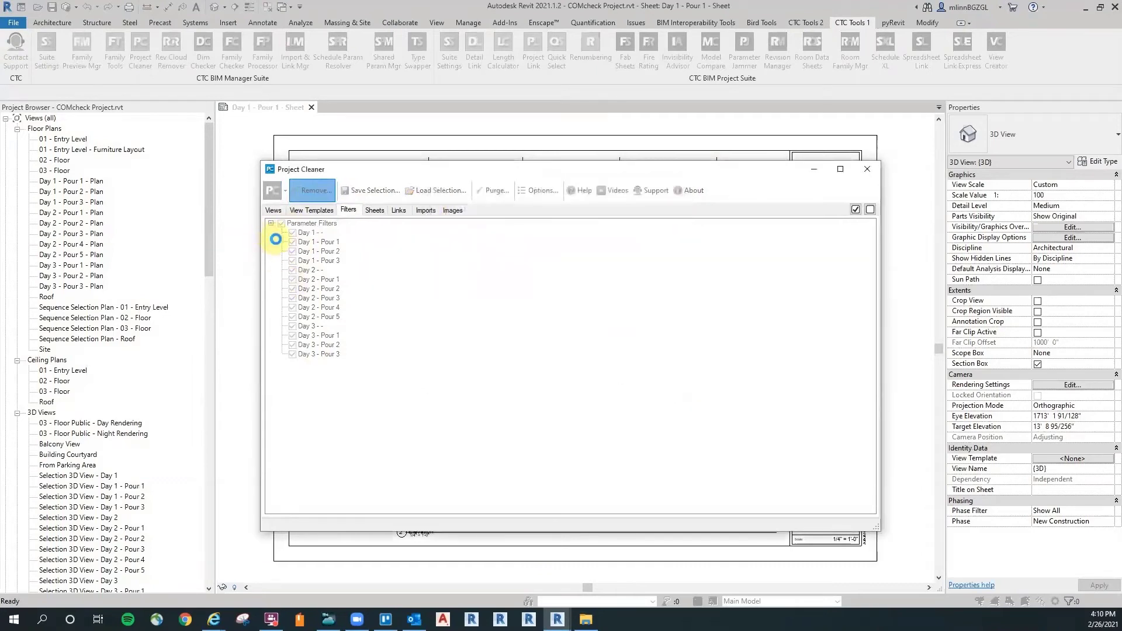
Remove the Selection 3D Views and the Sequence Selection 3D View, keeping {3D}, the renderings, Balcony View, Building Courtyard and From Parking Area.
{"action": "left_click", "coordinate": [273, 210]}
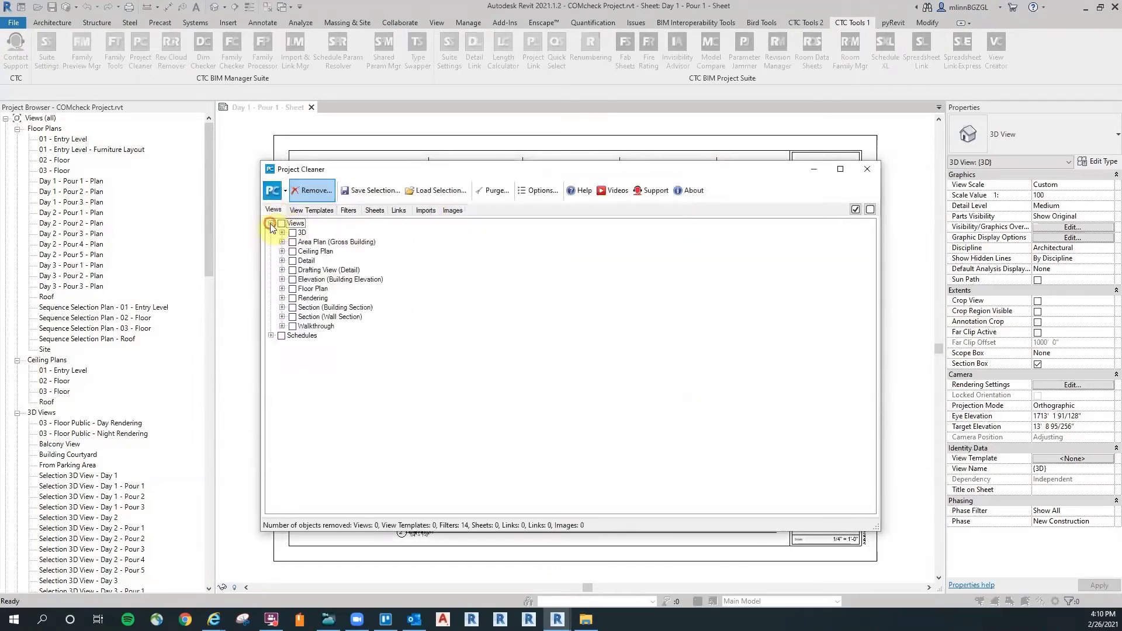
{"action": "left_click", "coordinate": [282, 233]}
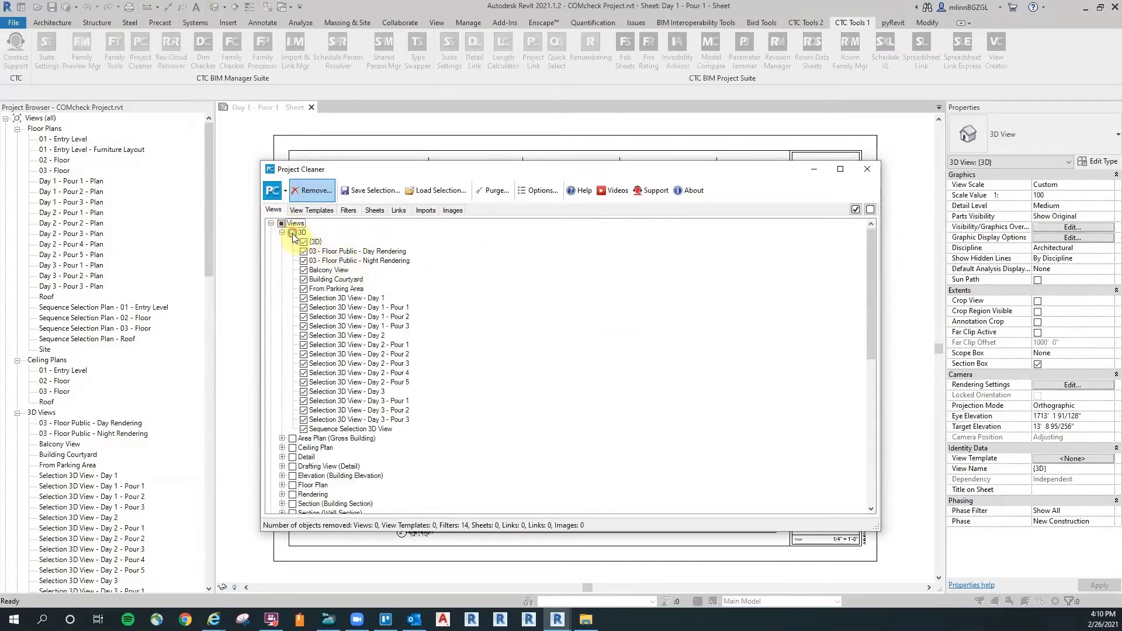
{"action": "left_click", "coordinate": [303, 242]}
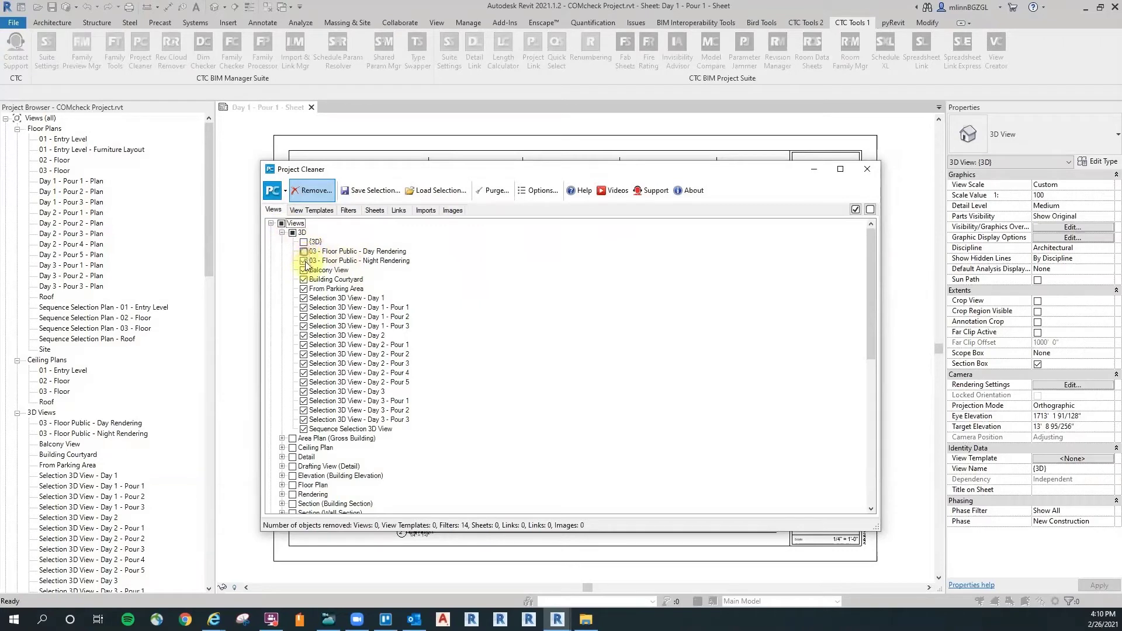
{"action": "left_click", "coordinate": [304, 280]}
{"action": "left_click", "coordinate": [303, 289]}
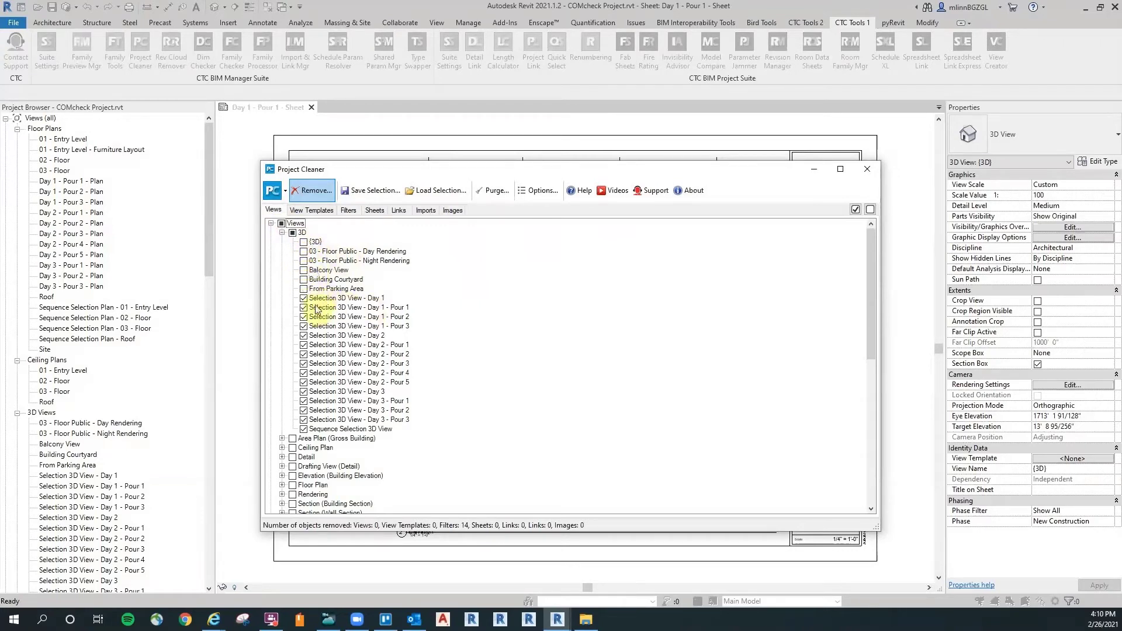
{"action": "left_click", "coordinate": [312, 192]}
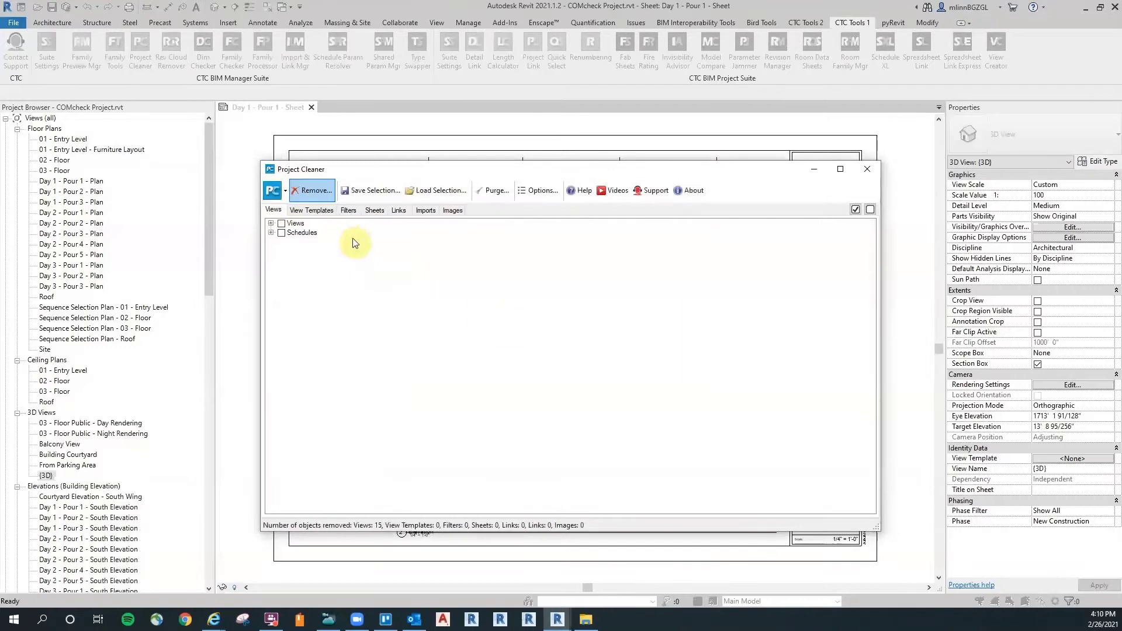
Remove all Day and Pour South Elevation views, keeping Courtyard Elevation - South Wing, East, North, South and West.
{"action": "left_click", "coordinate": [271, 223]}
{"action": "left_click", "coordinate": [282, 233]}
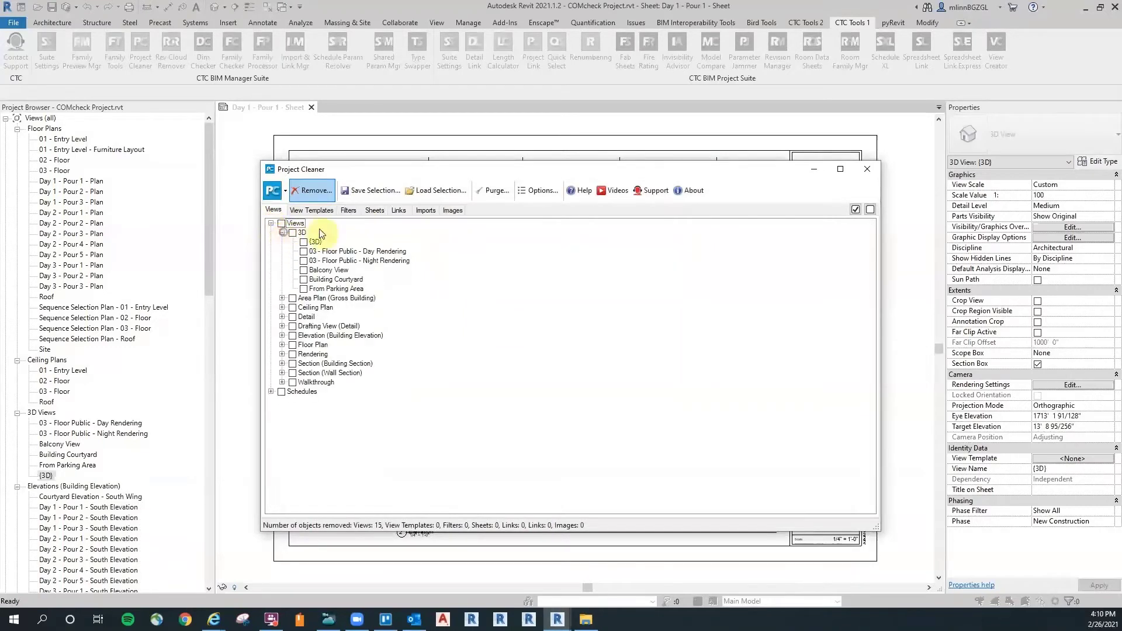
{"action": "left_click", "coordinate": [282, 298]}
{"action": "left_click", "coordinate": [282, 336]}
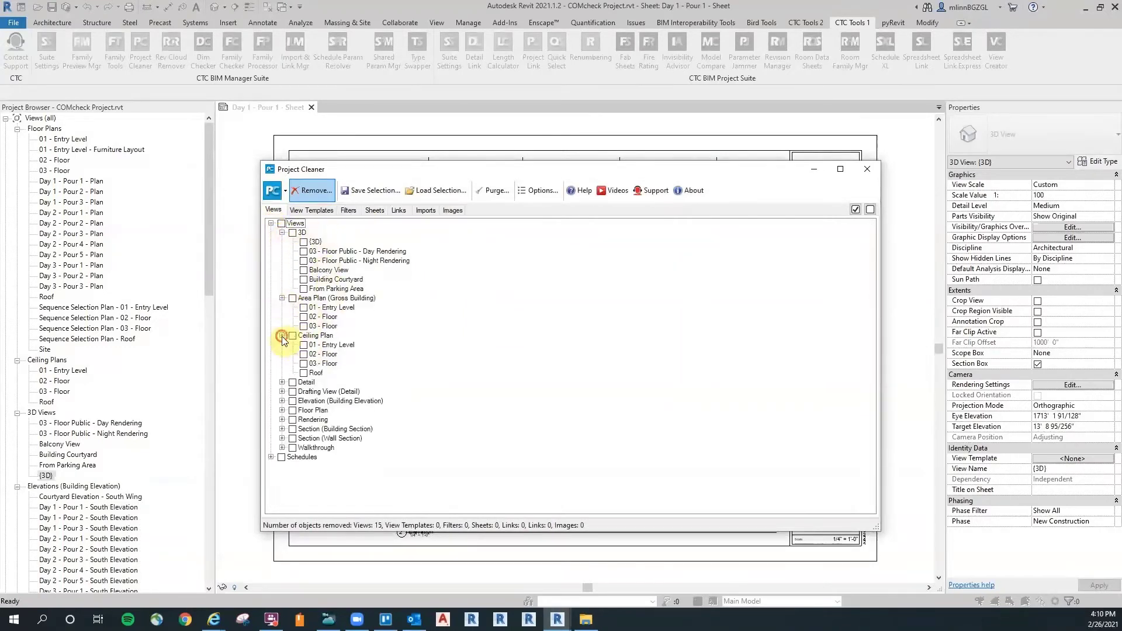
{"action": "left_click", "coordinate": [281, 382]}
{"action": "left_click", "coordinate": [282, 419]}
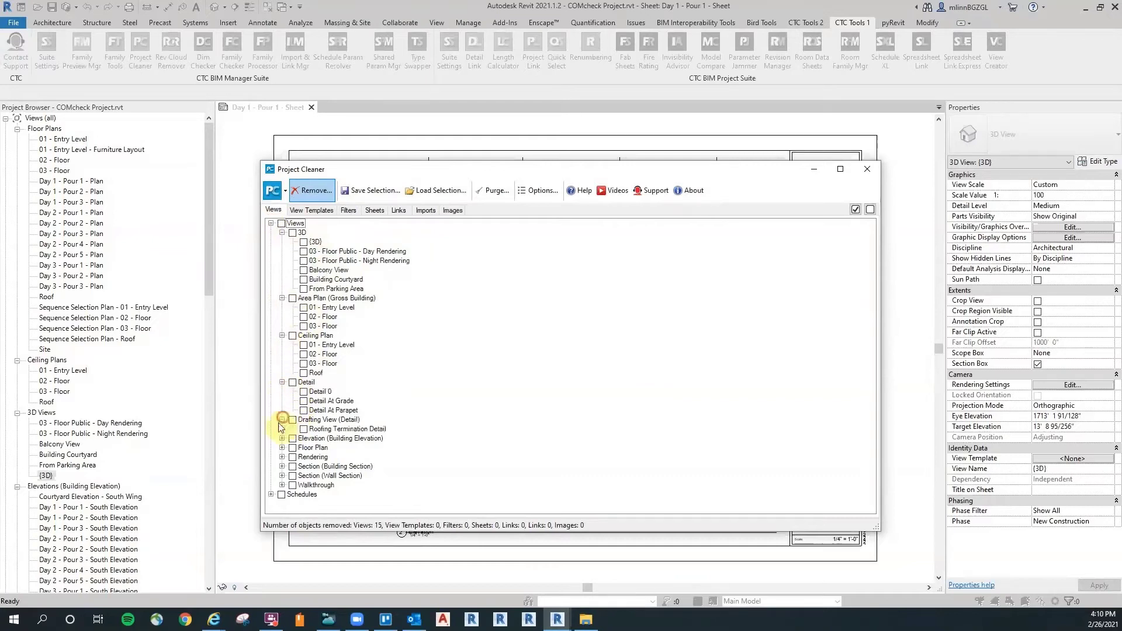
{"action": "left_click", "coordinate": [282, 438]}
{"action": "scroll", "coordinate": [377, 313], "scroll_direction": "down", "scroll_amount": 5}
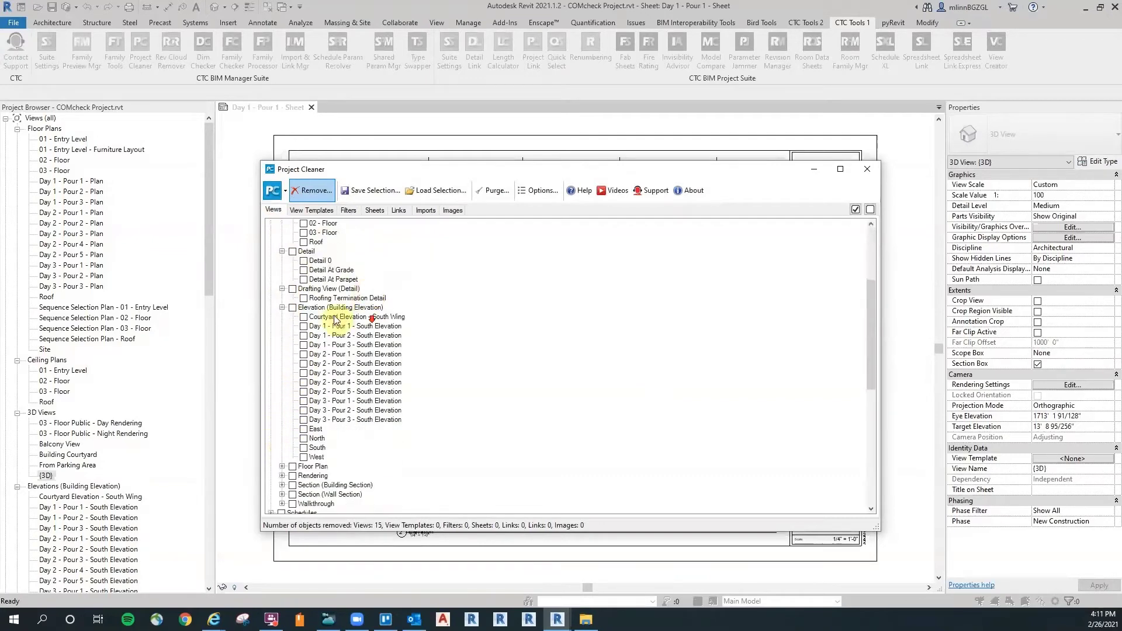
{"action": "left_click", "coordinate": [293, 308]}
{"action": "left_click", "coordinate": [304, 317]}
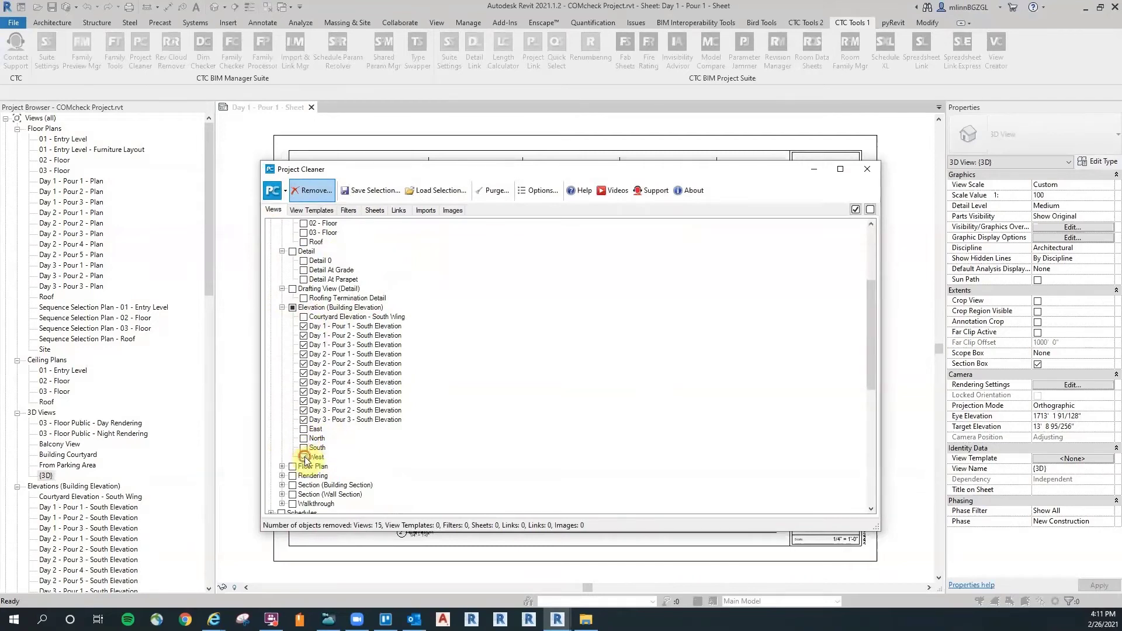
{"action": "left_click", "coordinate": [304, 195]}
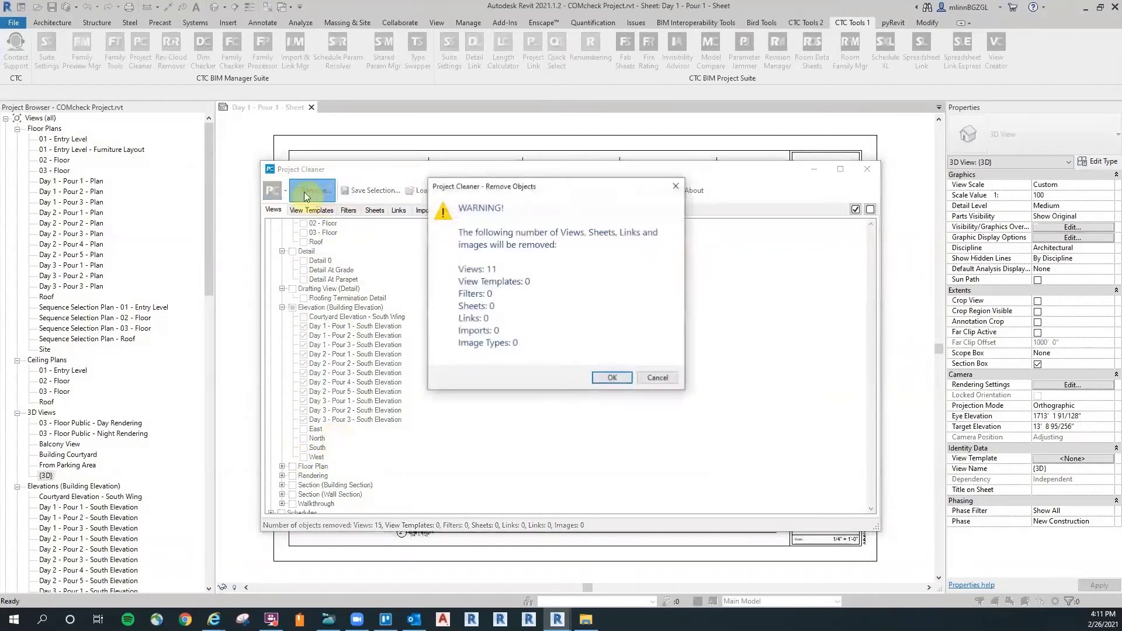
{"action": "left_click", "coordinate": [610, 378]}
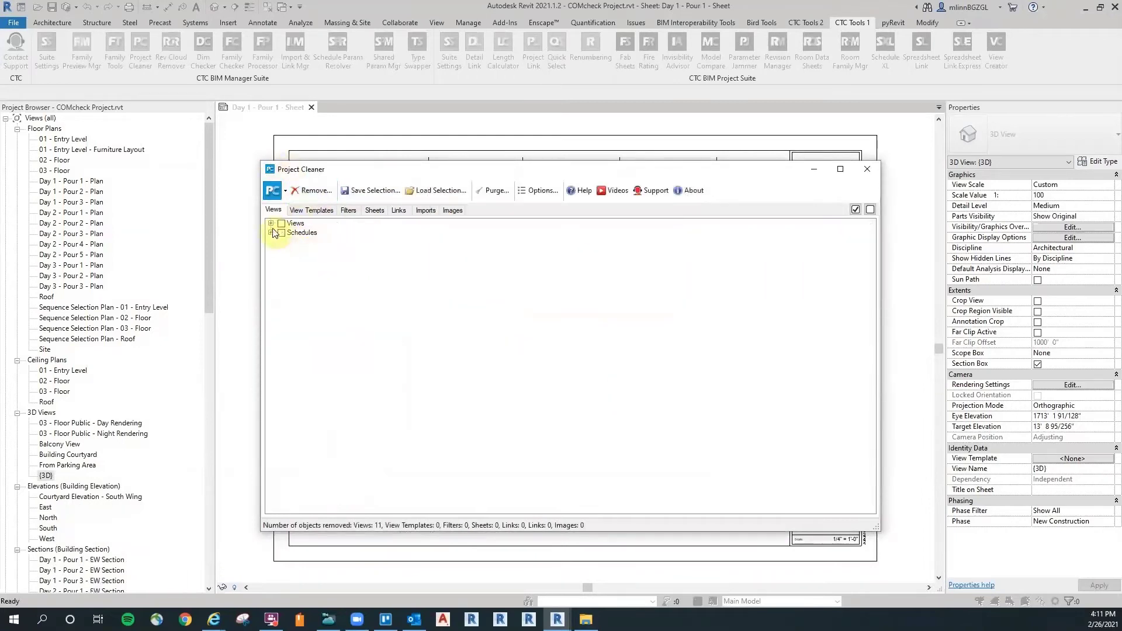
Remove all Day and Pour plans and the Sequence Selection Plans, keeping 01 - Entry Level, its Furniture Layout, 02 - Floor, 03 - Floor, Roof and Site.
{"action": "left_click", "coordinate": [269, 223]}
{"action": "left_click", "coordinate": [282, 288]}
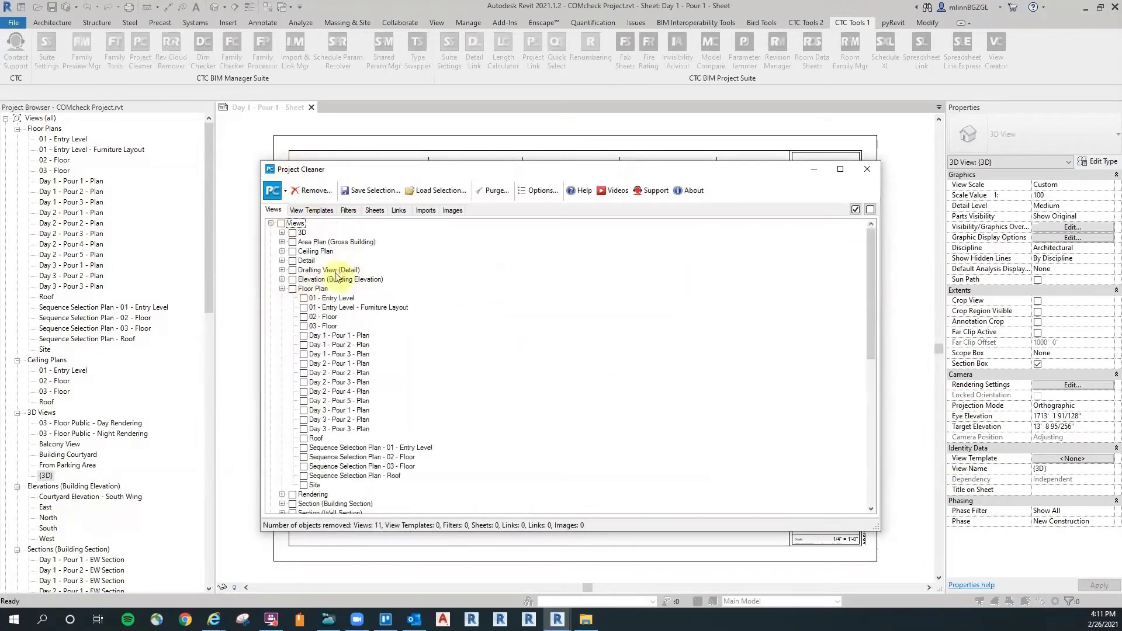
{"action": "left_click", "coordinate": [292, 288]}
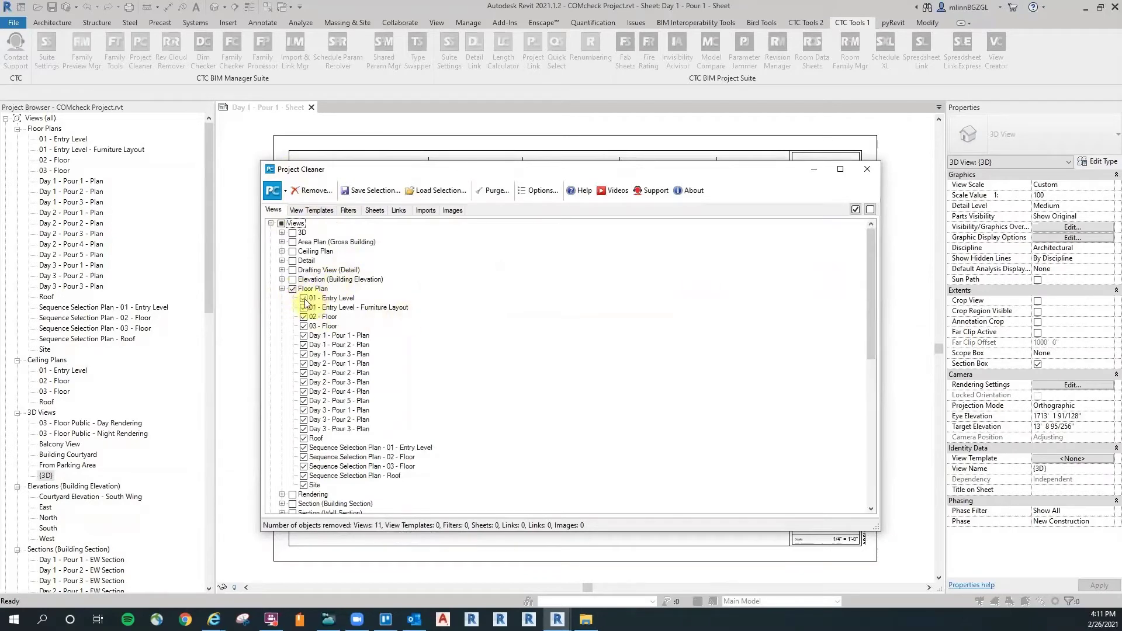
{"action": "left_click", "coordinate": [303, 325]}
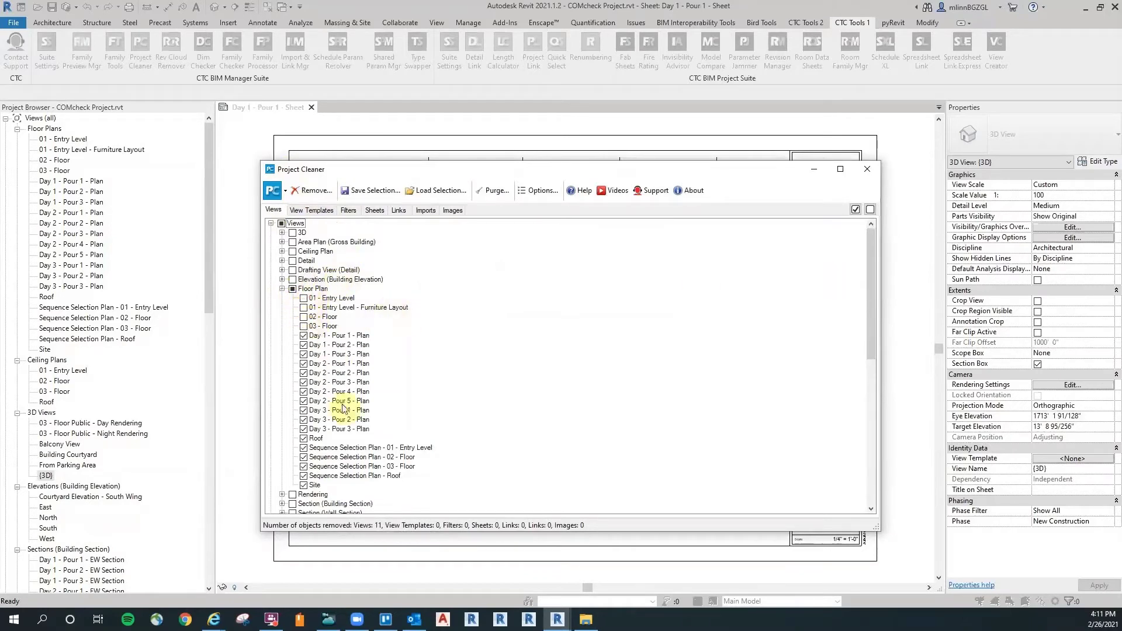
{"action": "left_click", "coordinate": [304, 484]}
{"action": "left_click", "coordinate": [304, 438]}
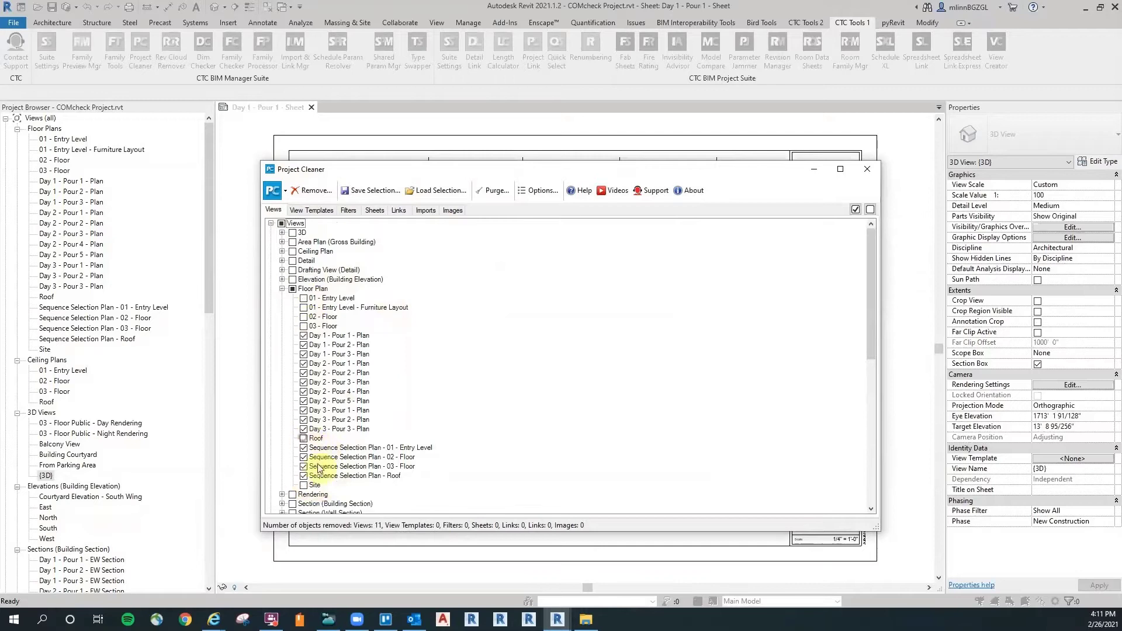
{"action": "left_click", "coordinate": [312, 191]}
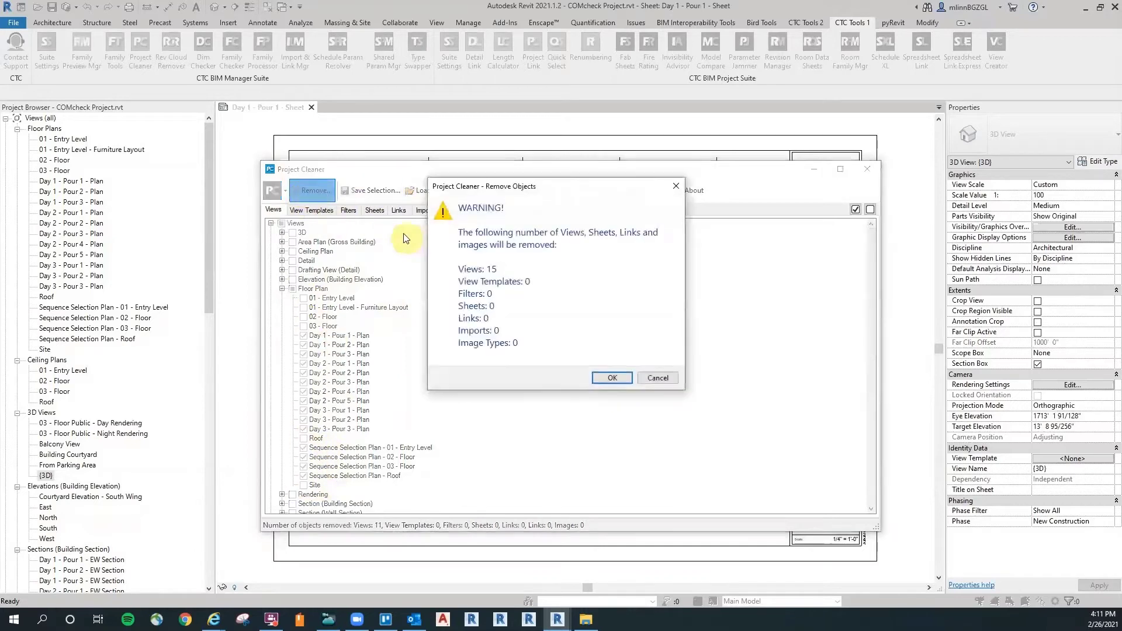
{"action": "left_click", "coordinate": [609, 379]}
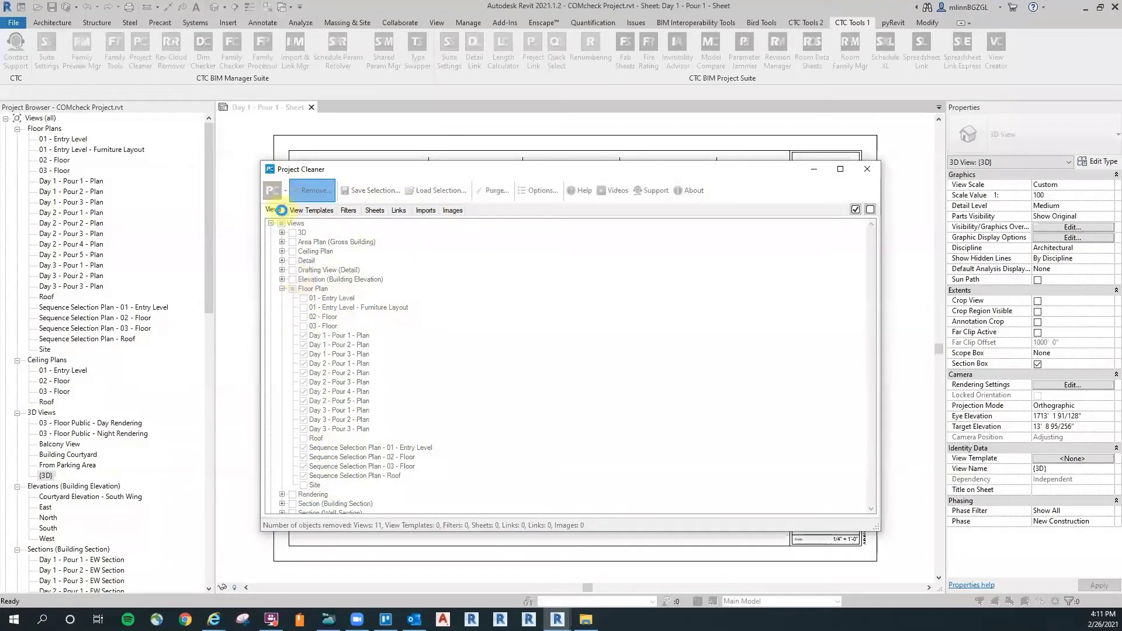
Mark all Day and Pour EW Section views for removal, leaving Section Through Main Stair, the wall section and the walkthrough unmarked.
{"action": "left_click", "coordinate": [270, 223]}
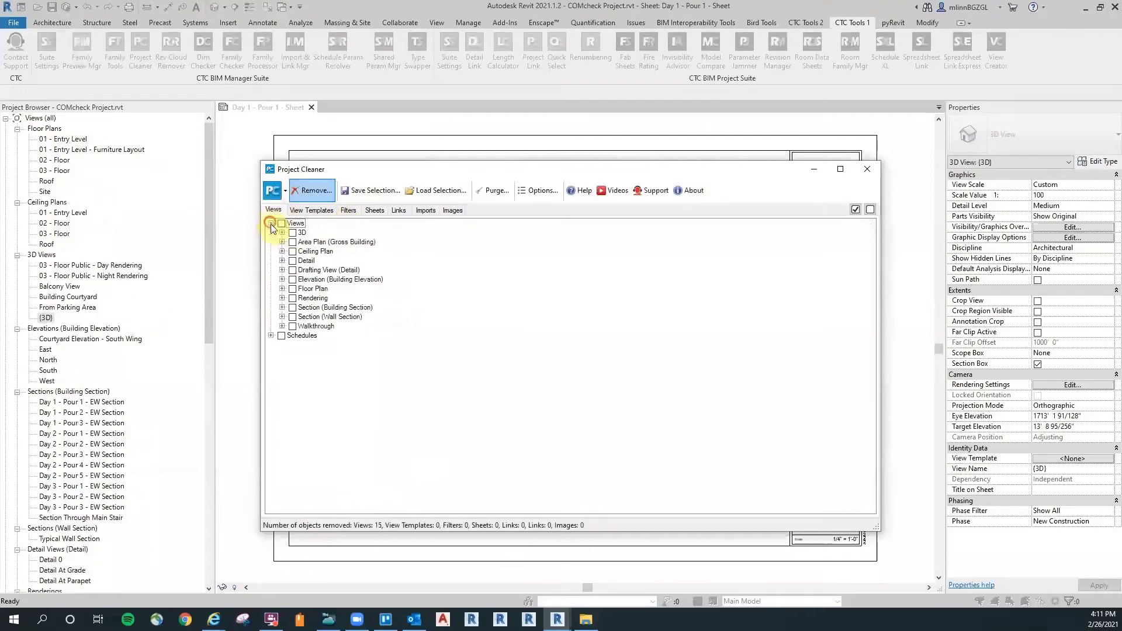
{"action": "left_click", "coordinate": [282, 307]}
{"action": "left_click", "coordinate": [293, 308]}
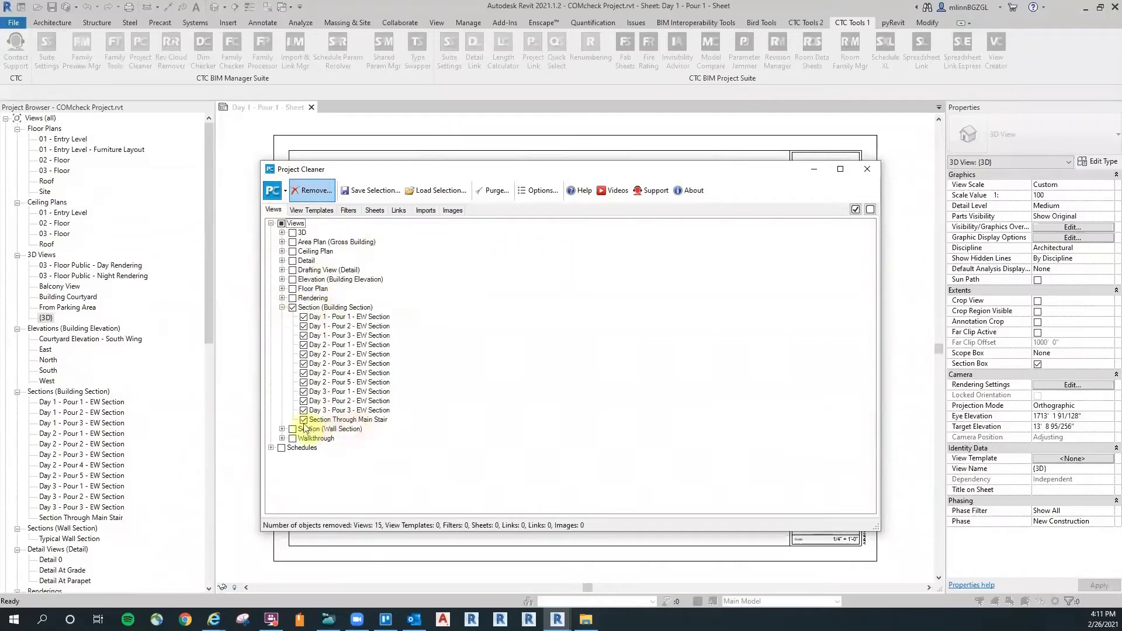
{"action": "left_click", "coordinate": [281, 429]}
{"action": "left_click", "coordinate": [282, 448]}
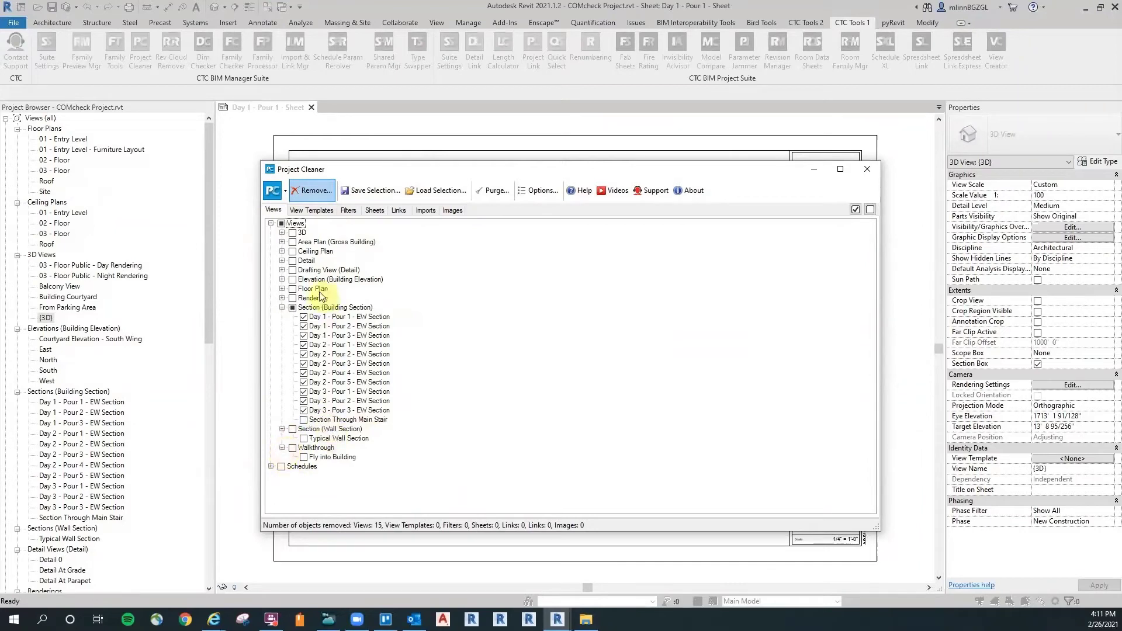
Mark only the Day and Pour Material Takeoff Schedules among the schedules, remove them with the marked sections, and close Project Cleaner.
{"action": "left_click", "coordinate": [270, 467]}
{"action": "scroll", "coordinate": [345, 362], "scroll_direction": "down", "scroll_amount": 3}
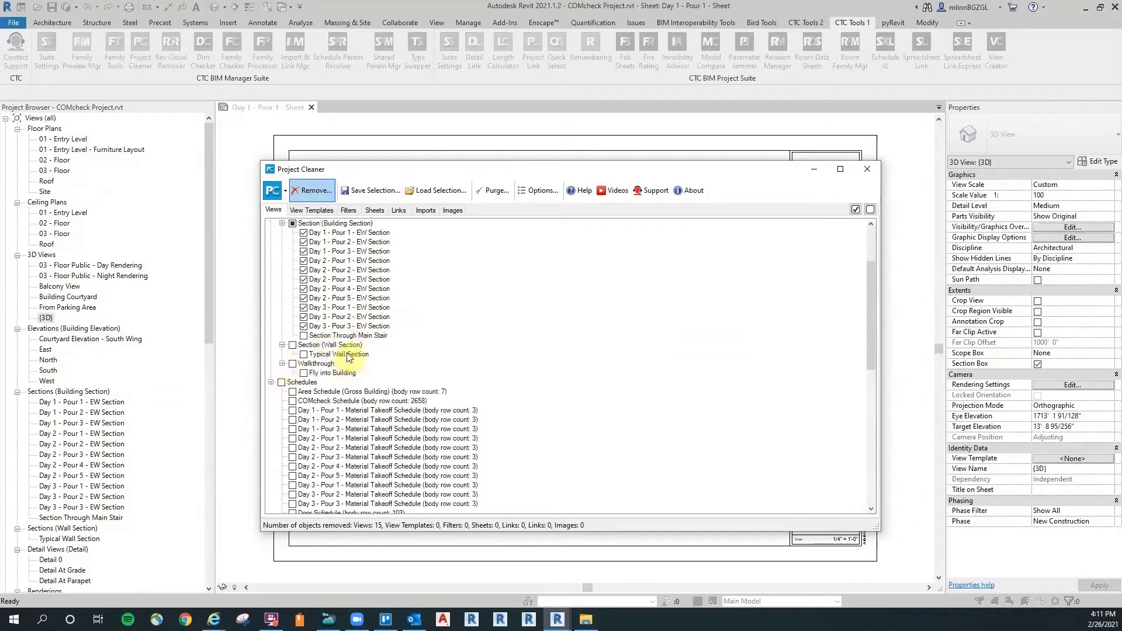
{"action": "scroll", "coordinate": [348, 357], "scroll_direction": "down", "scroll_amount": 3}
{"action": "left_click", "coordinate": [281, 289]}
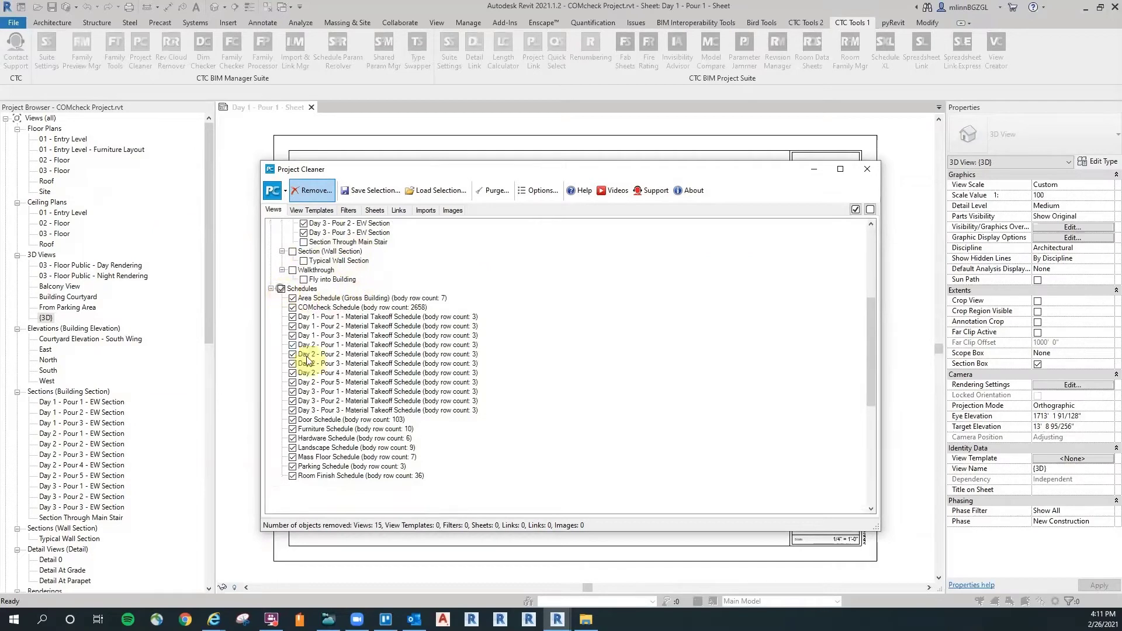
{"action": "left_click", "coordinate": [293, 307]}
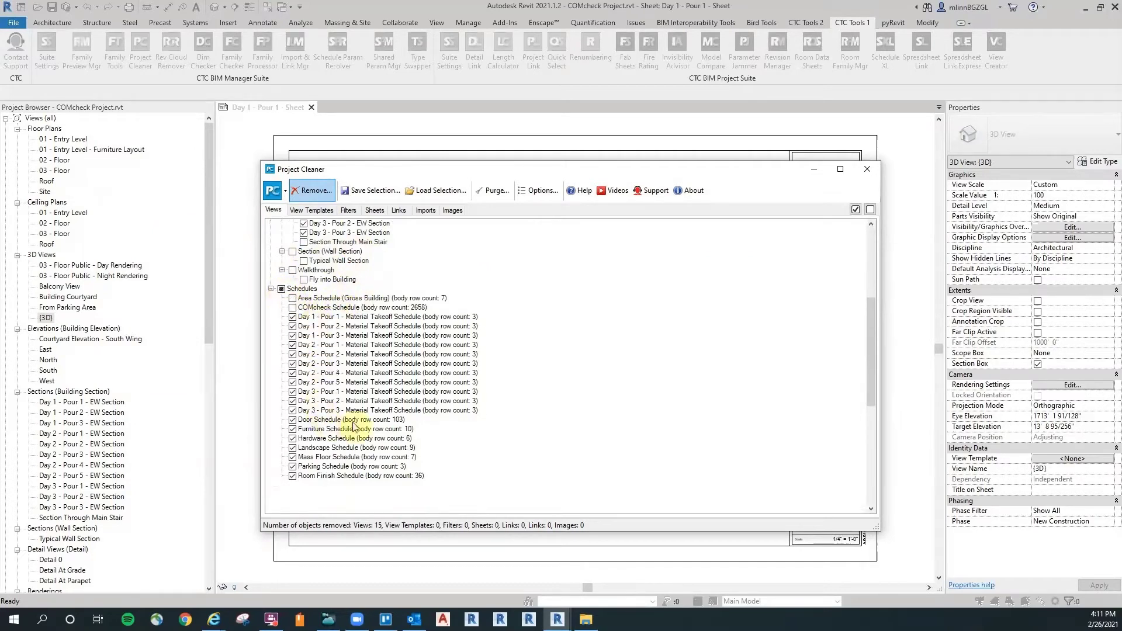
{"action": "left_click", "coordinate": [292, 419]}
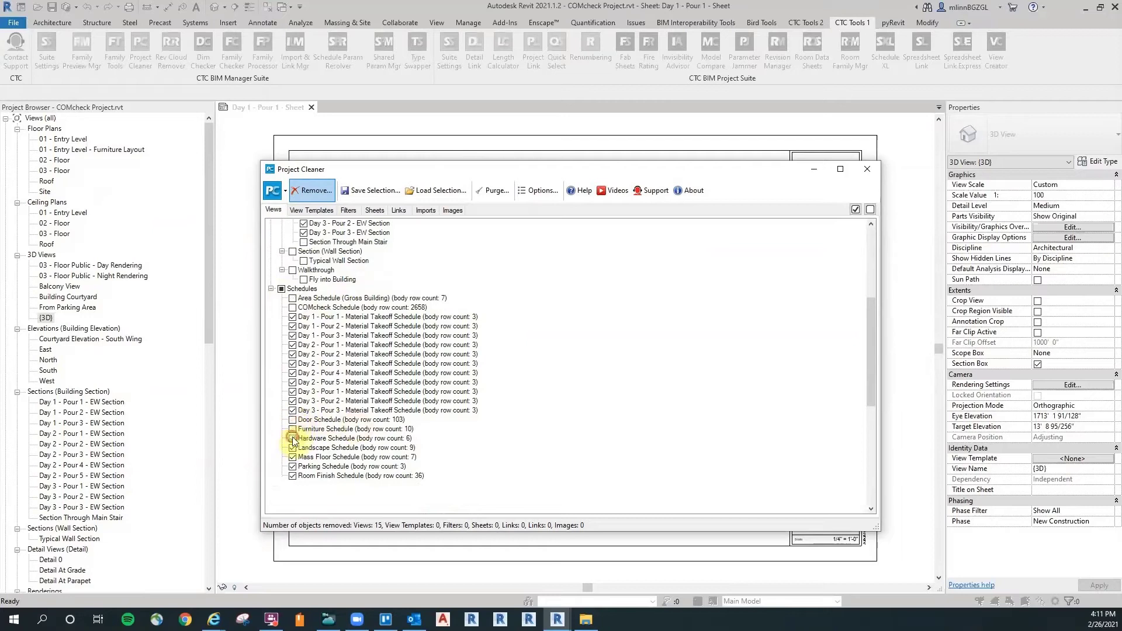
{"action": "left_click", "coordinate": [292, 457]}
{"action": "left_click", "coordinate": [292, 466]}
{"action": "left_click", "coordinate": [293, 476]}
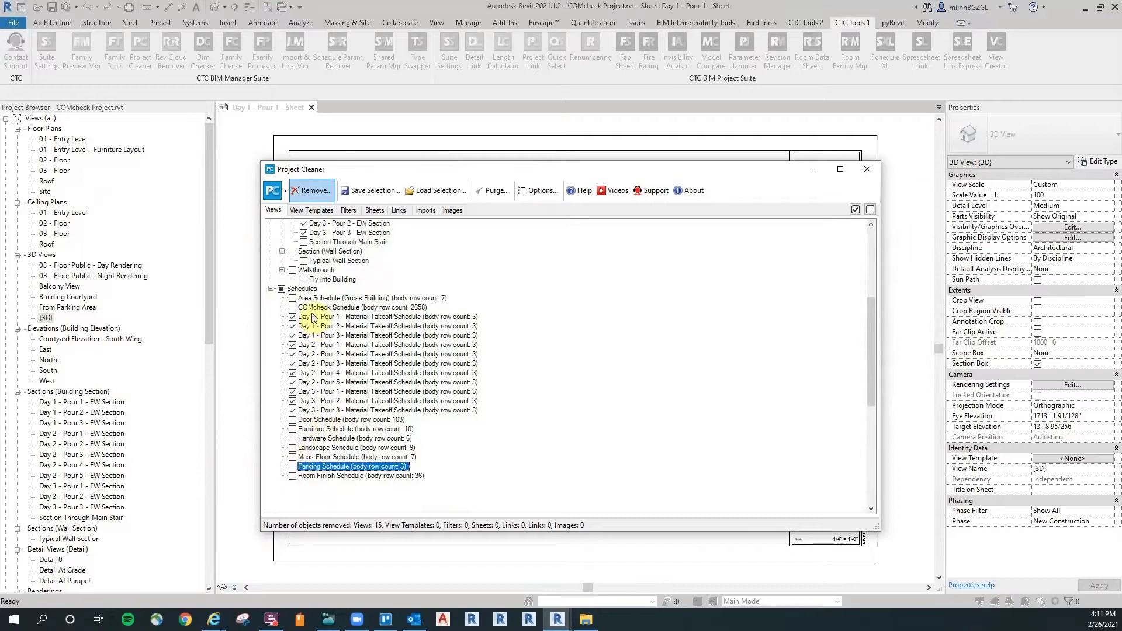
{"action": "left_click", "coordinate": [311, 192]}
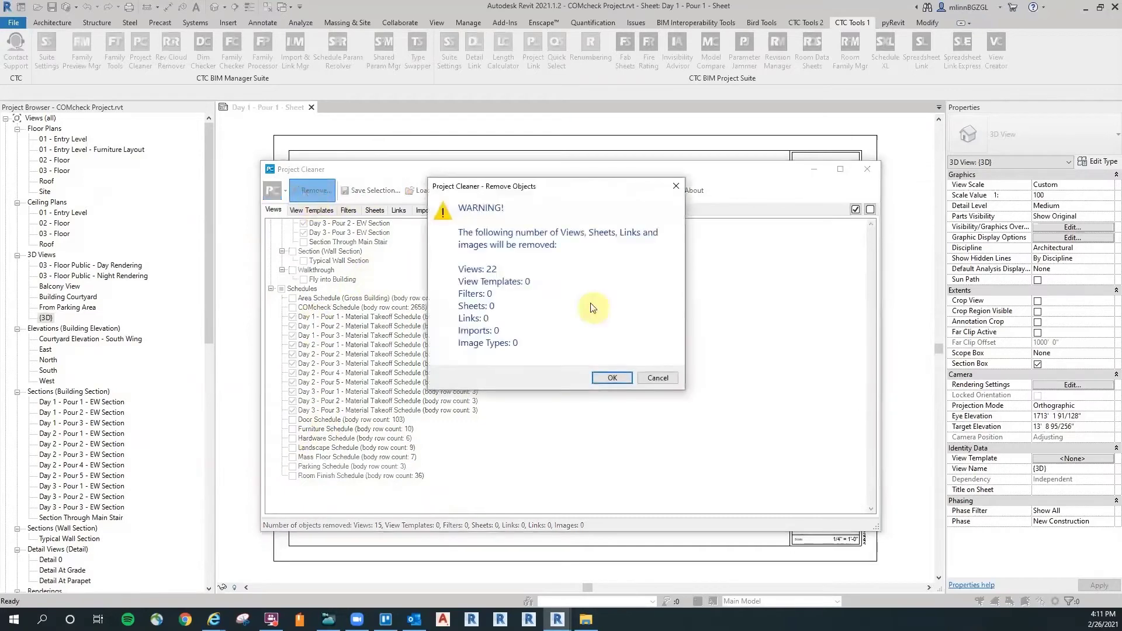
{"action": "left_click", "coordinate": [611, 377]}
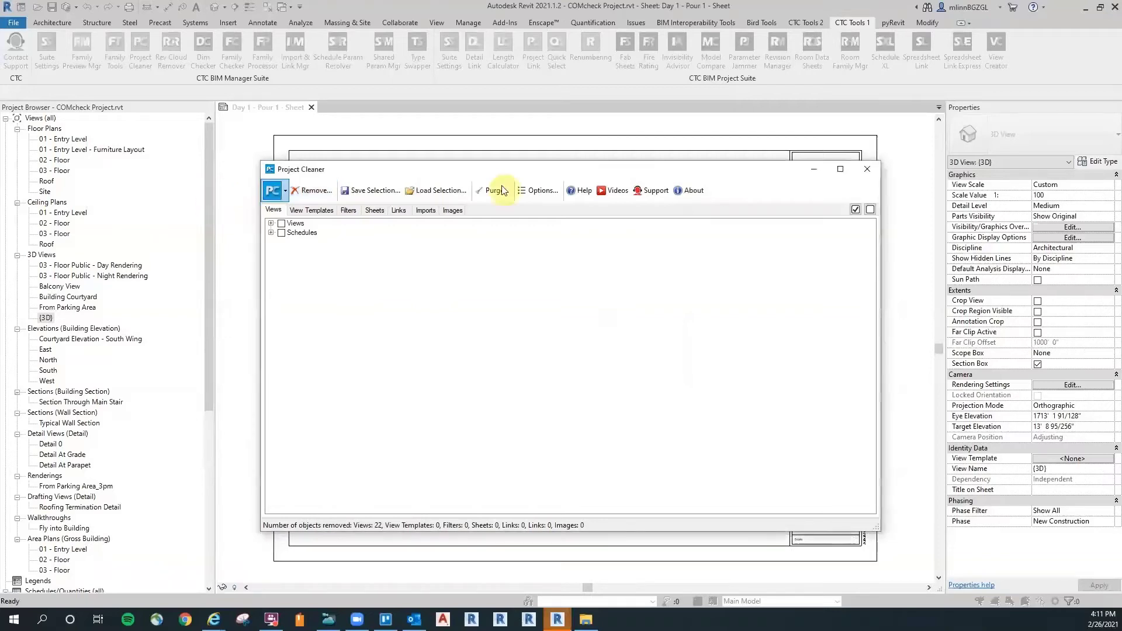
{"action": "left_click", "coordinate": [868, 169]}
Try to delete all Day and Pour sheets while the Day 1 - Pour 1 sheet is the only open view.
{"action": "left_click_drag", "start_coordinate": [211, 163], "coordinate": [222, 337]}
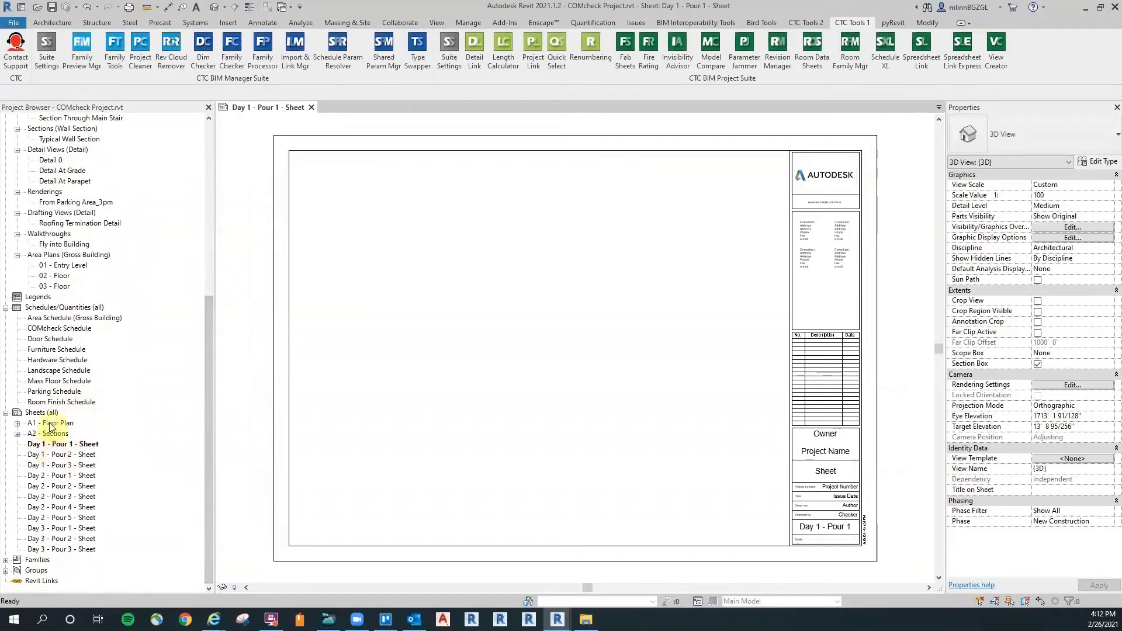
{"action": "left_click", "coordinate": [55, 444]}
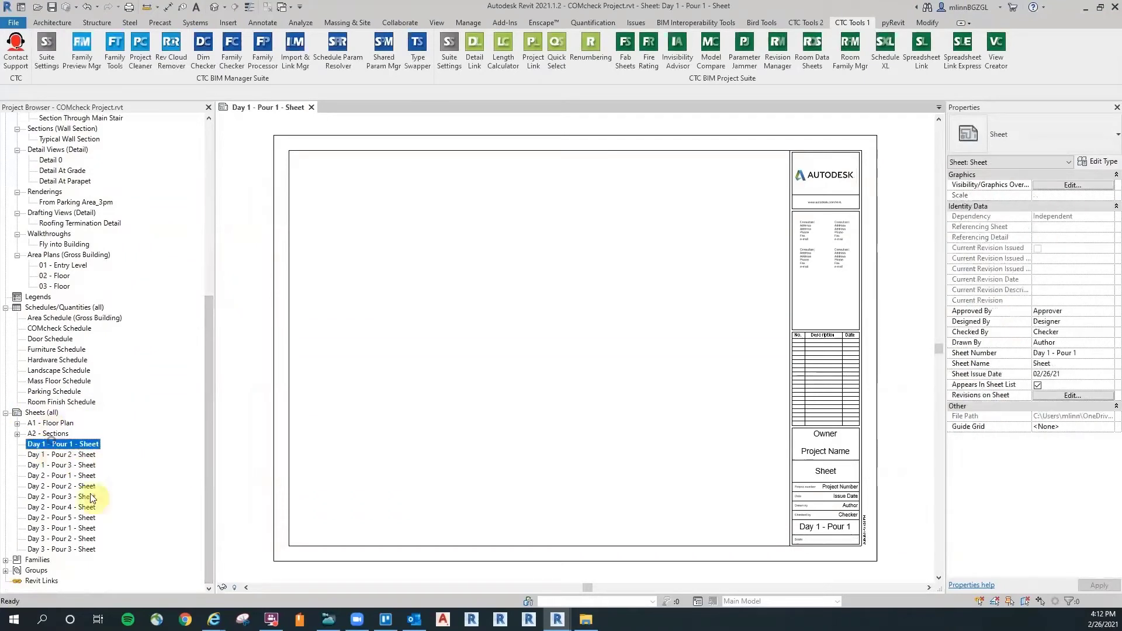
{"action": "left_click", "coordinate": [69, 550], "text": "shift"}
{"action": "right_click", "coordinate": [65, 503]}
{"action": "left_click", "coordinate": [138, 529]}
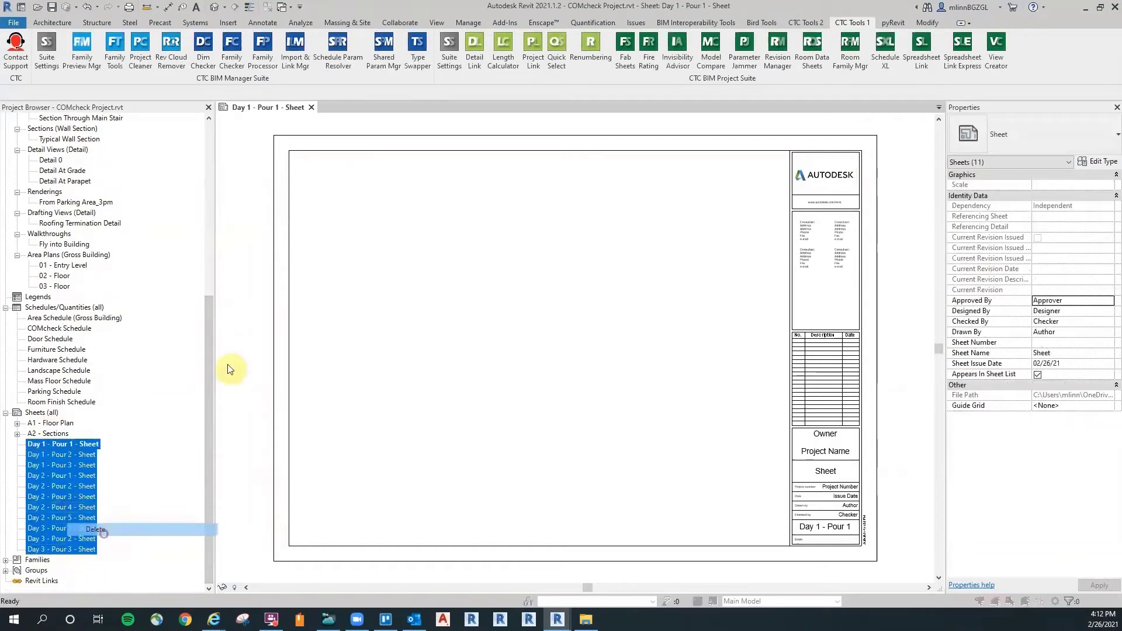
{"action": "left_click", "coordinate": [633, 316]}
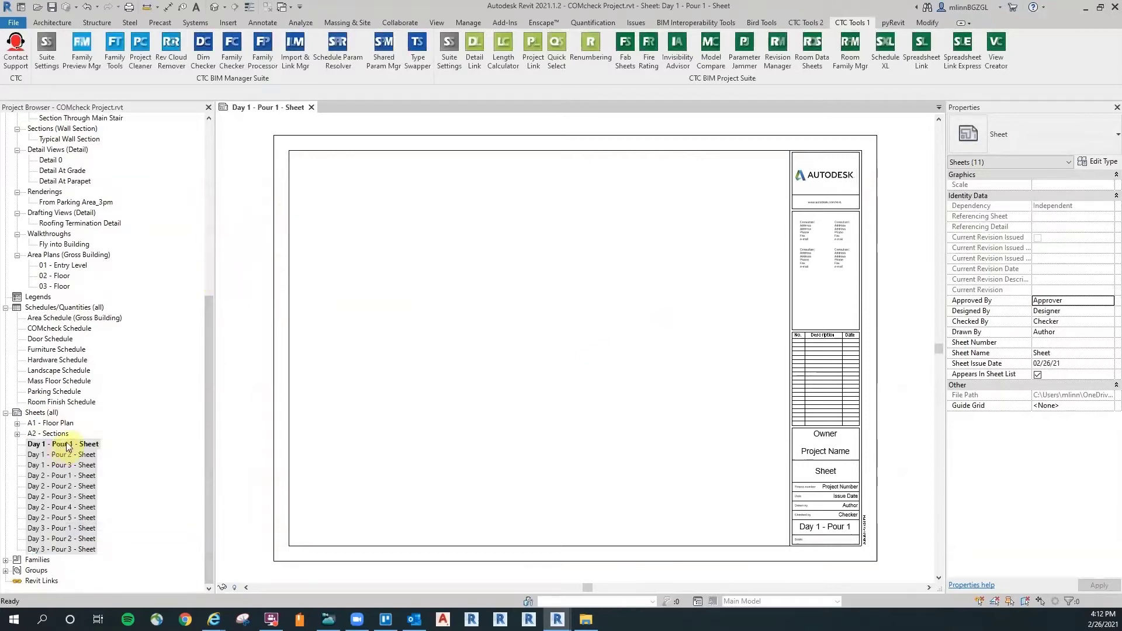
{"action": "left_click", "coordinate": [67, 444]}
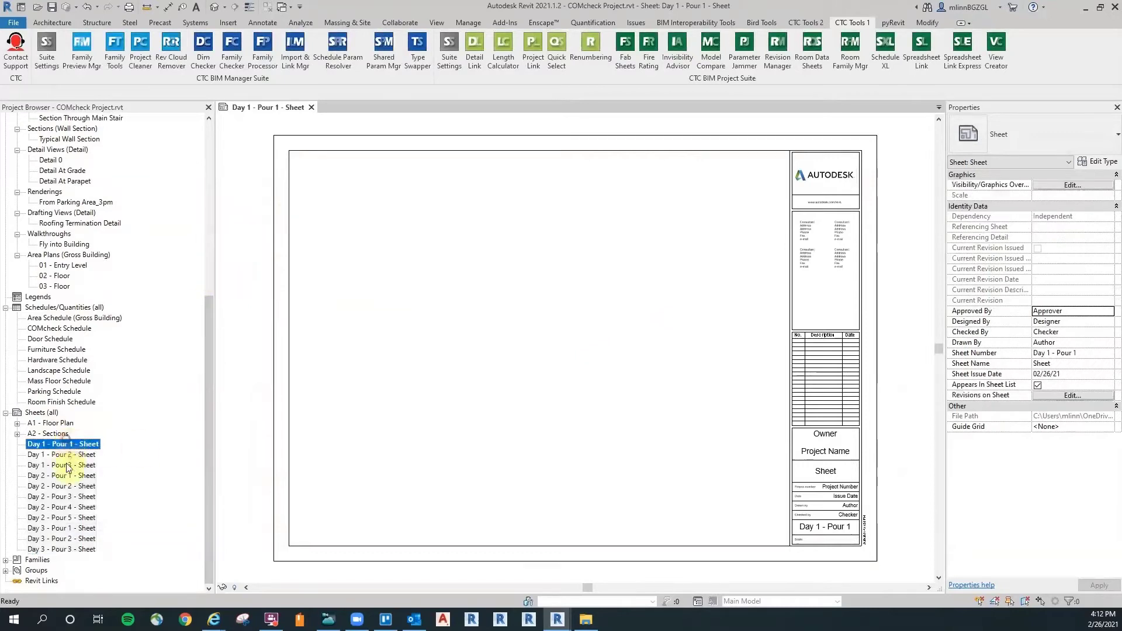
{"action": "left_click", "coordinate": [73, 549], "text": "shift"}
{"action": "key", "text": "Delete"}
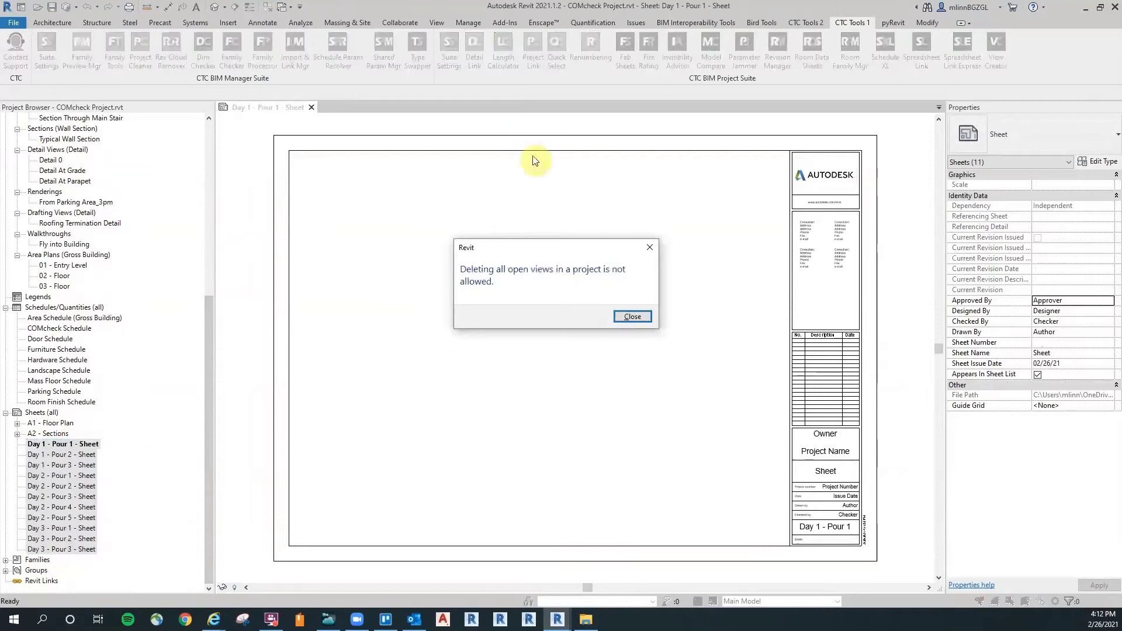
{"action": "left_click", "coordinate": [633, 317]}
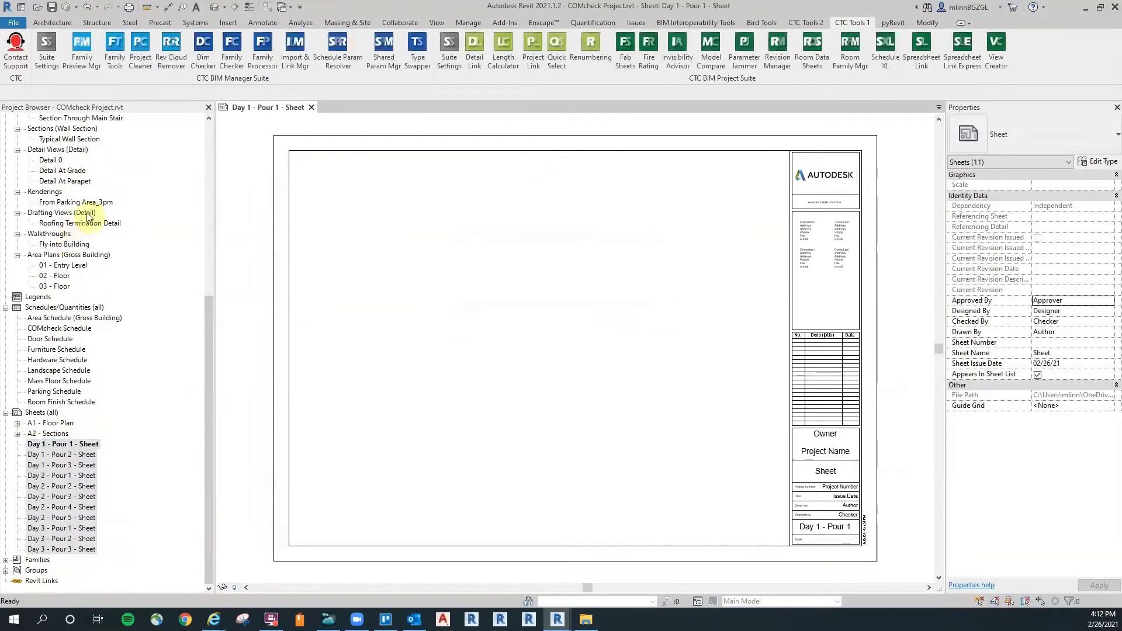
Open the {3D} view and delete all the sheets from Day 1 - Pour 1 through Day 3 - Pour 3.
{"action": "scroll", "coordinate": [88, 304], "scroll_direction": "up", "scroll_amount": 1}
{"action": "left_click_drag", "start_coordinate": [210, 338], "coordinate": [210, 365]}
{"action": "double_click", "coordinate": [46, 255]}
{"action": "left_click", "coordinate": [68, 445]}
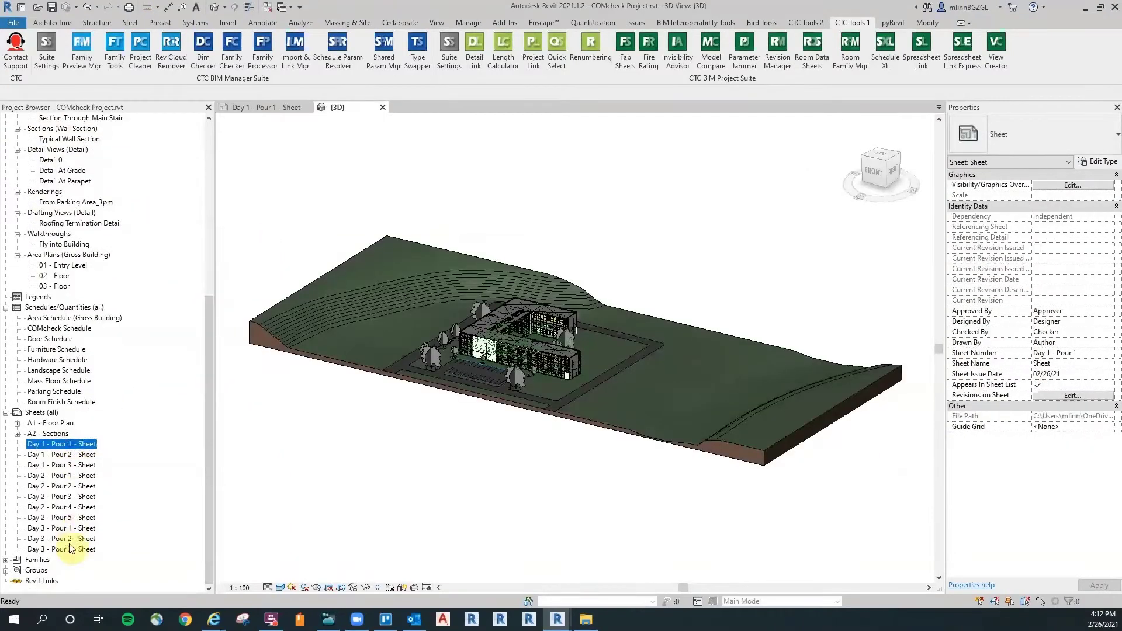
{"action": "left_click", "coordinate": [75, 548], "text": "shift"}
{"action": "key", "text": "Delete"}
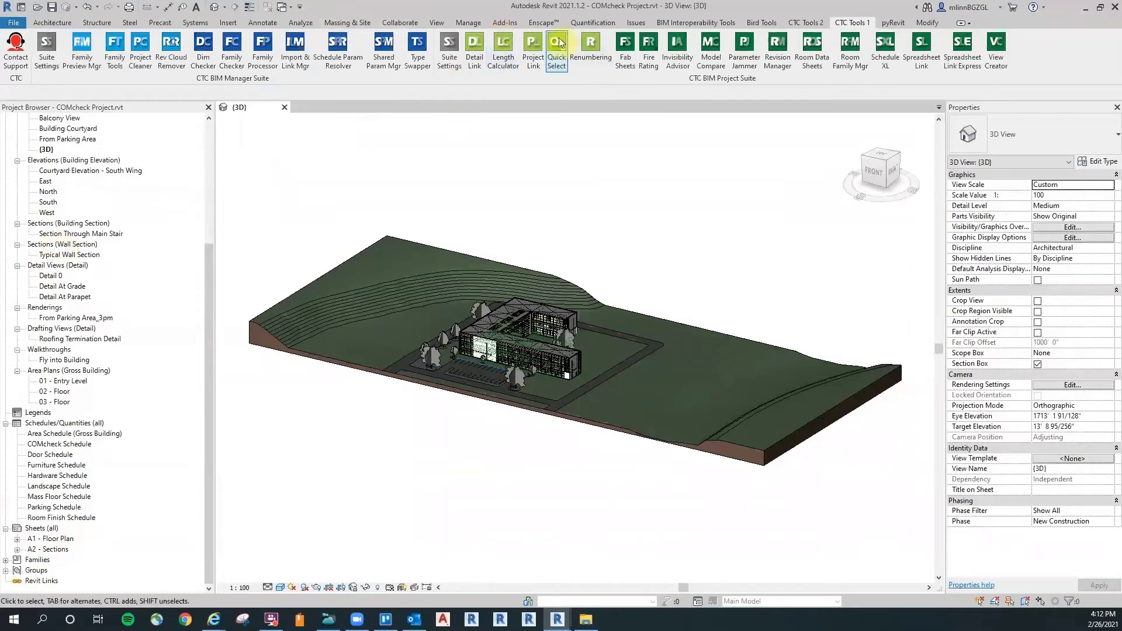
Check the project's list of view filters and close it.
{"action": "left_click", "coordinate": [436, 22]}
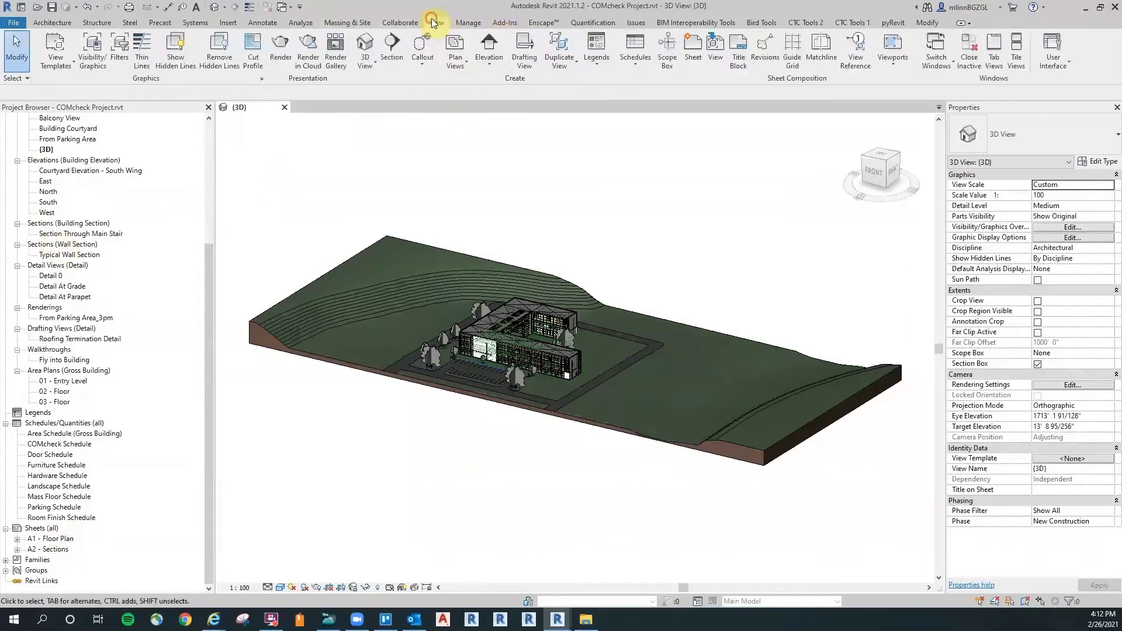
{"action": "left_click", "coordinate": [119, 46]}
{"action": "left_click_drag", "start_coordinate": [603, 163], "coordinate": [491, 198]}
{"action": "left_click", "coordinate": [760, 415]}
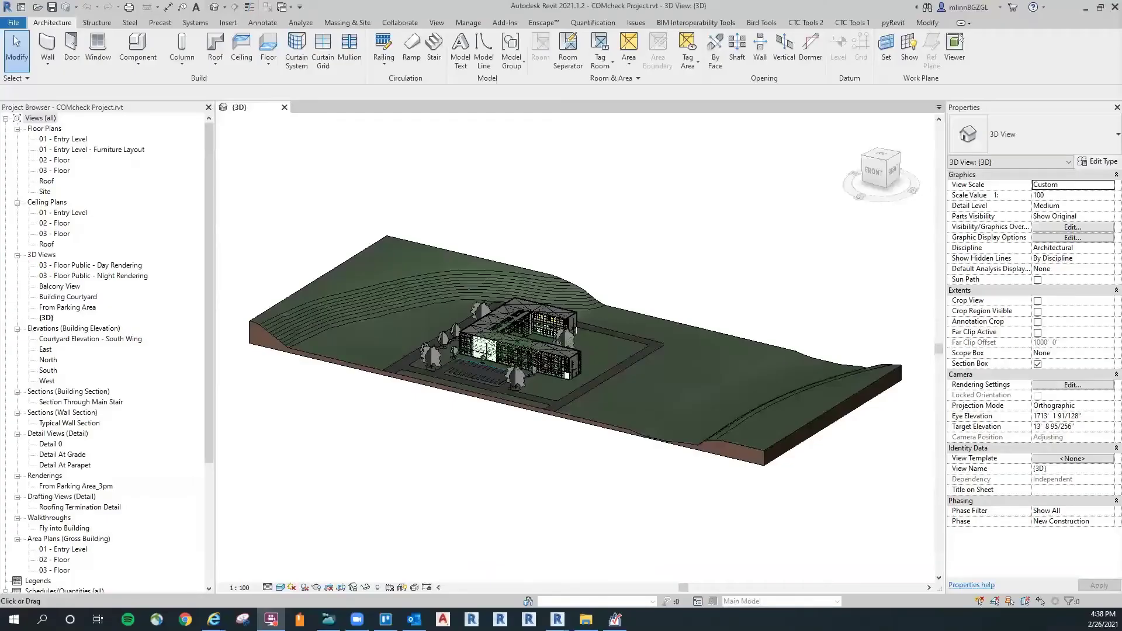
Switch to COMcheck and examine the Envelope components table in COMcheck File.cck.
{"action": "left_click", "coordinate": [615, 620]}
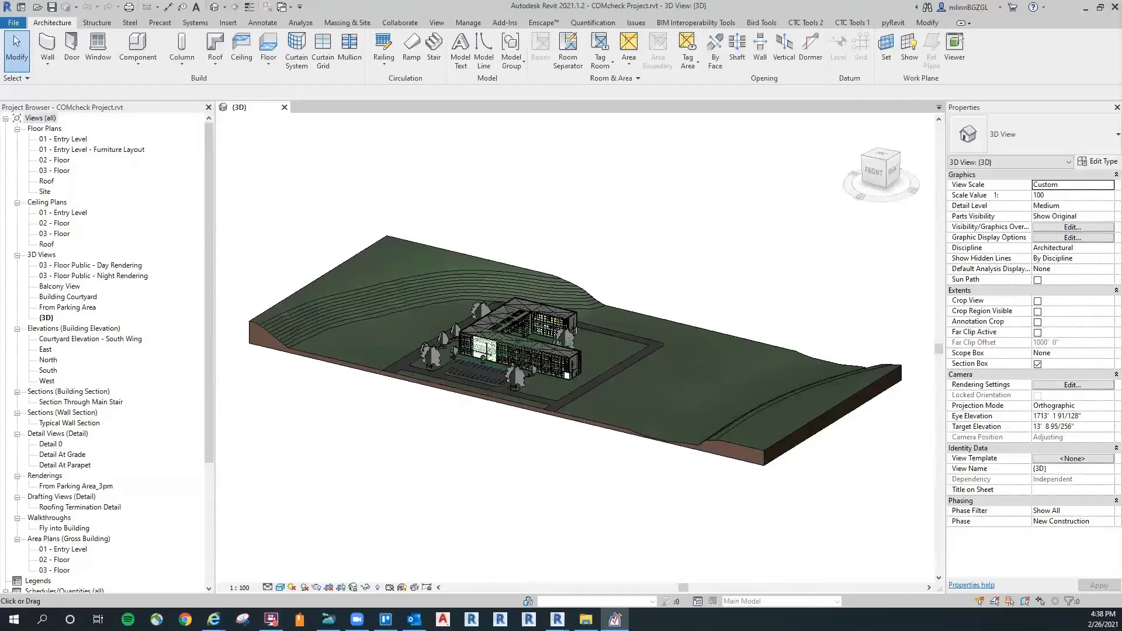
{"action": "double_click", "coordinate": [614, 137]}
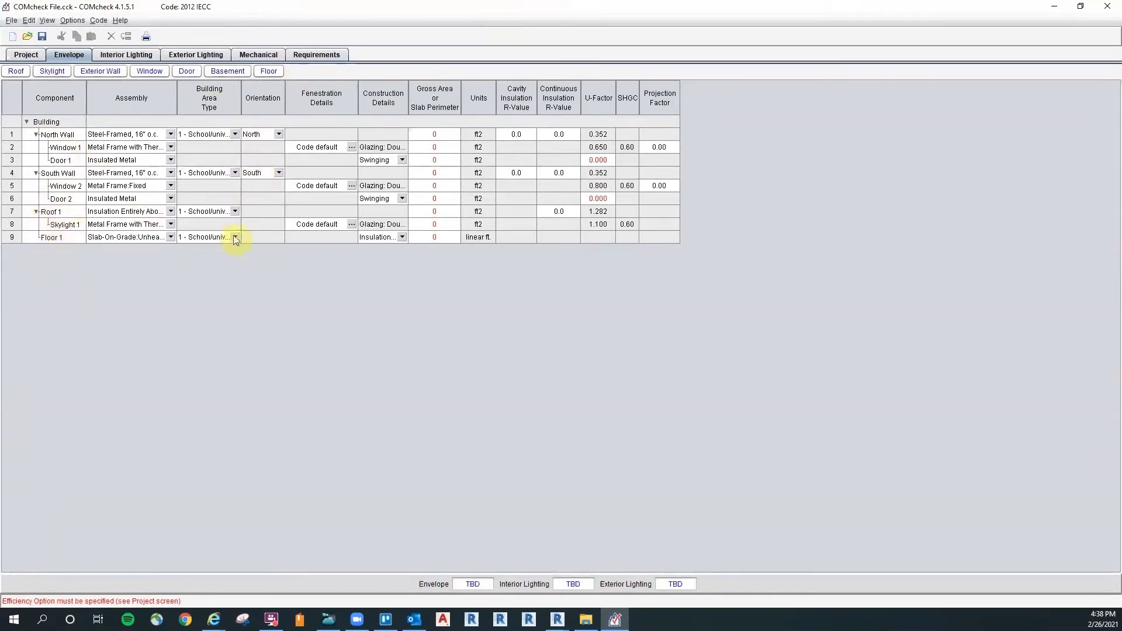
{"action": "left_click", "coordinate": [475, 16]}
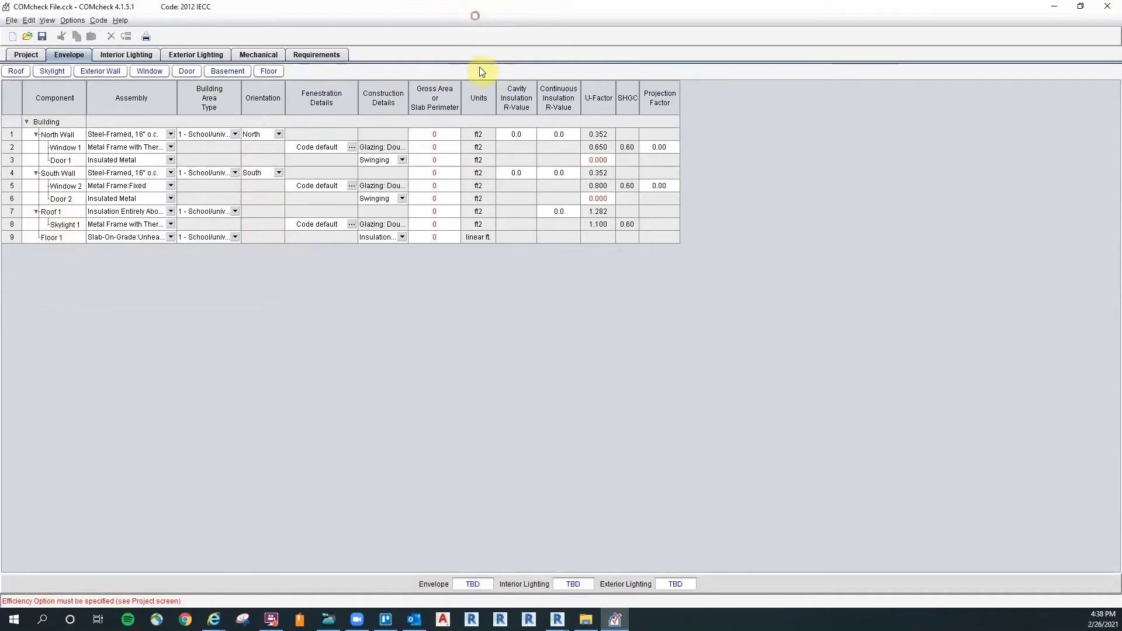
{"action": "left_click_drag", "start_coordinate": [473, 6], "coordinate": [534, 100]}
{"action": "left_click", "coordinate": [541, 331]}
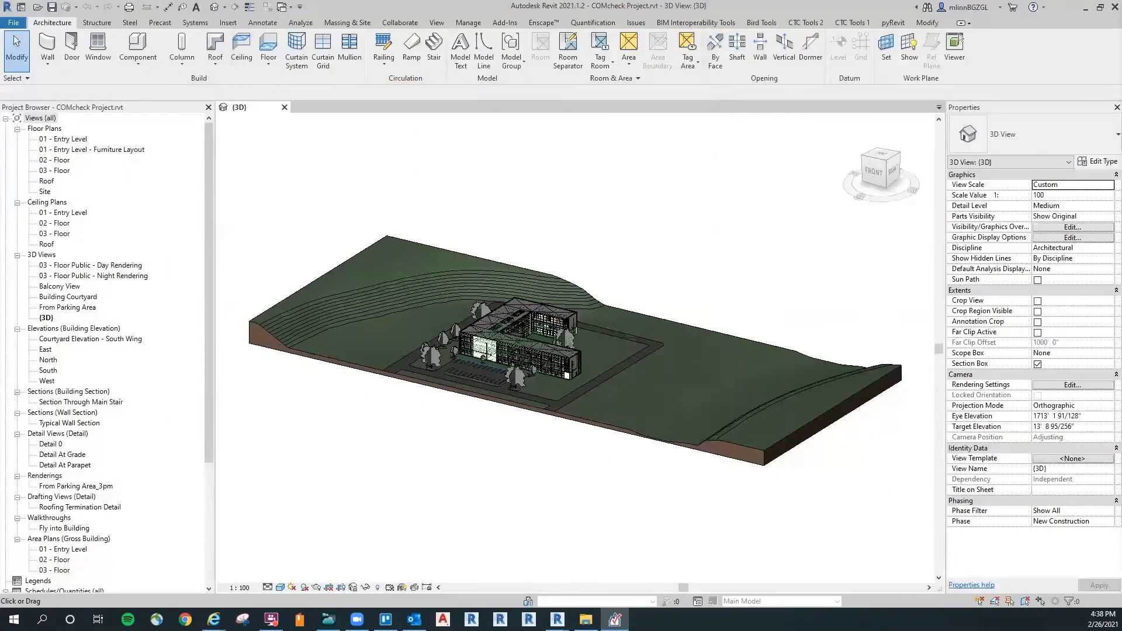
Return to the {3D} view in Revit and open Fab Sheets with its settings in clear view.
{"action": "middle_click_drag", "start_coordinate": [546, 160], "coordinate": [563, 228], "text": "shift"}
{"action": "scroll", "coordinate": [562, 226], "scroll_direction": "up", "scroll_amount": 2}
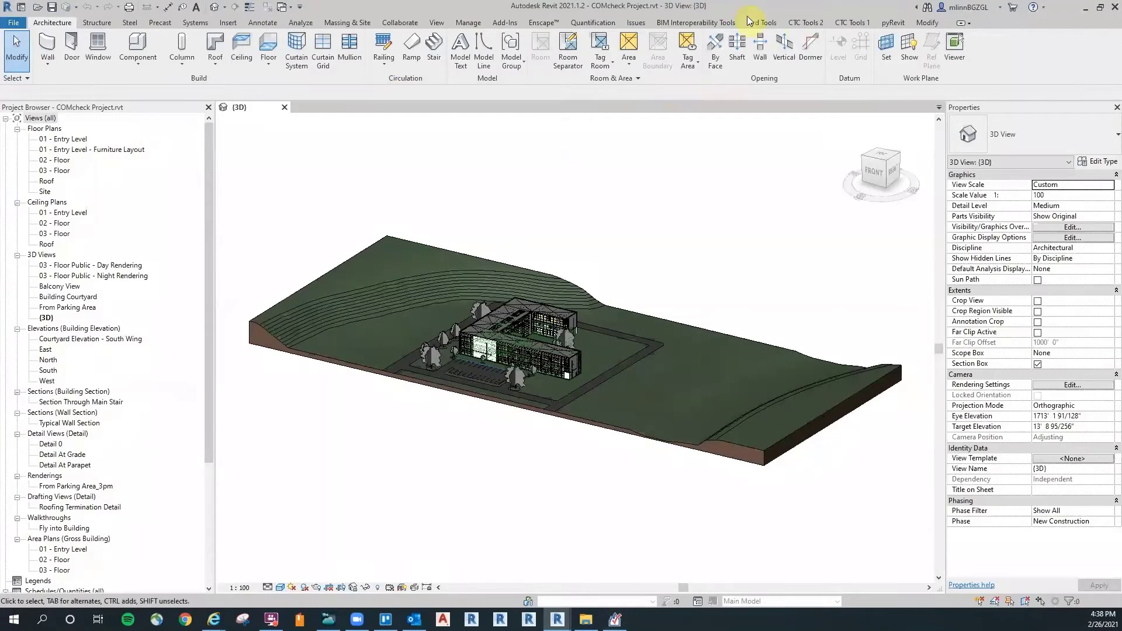
{"action": "left_click", "coordinate": [853, 21]}
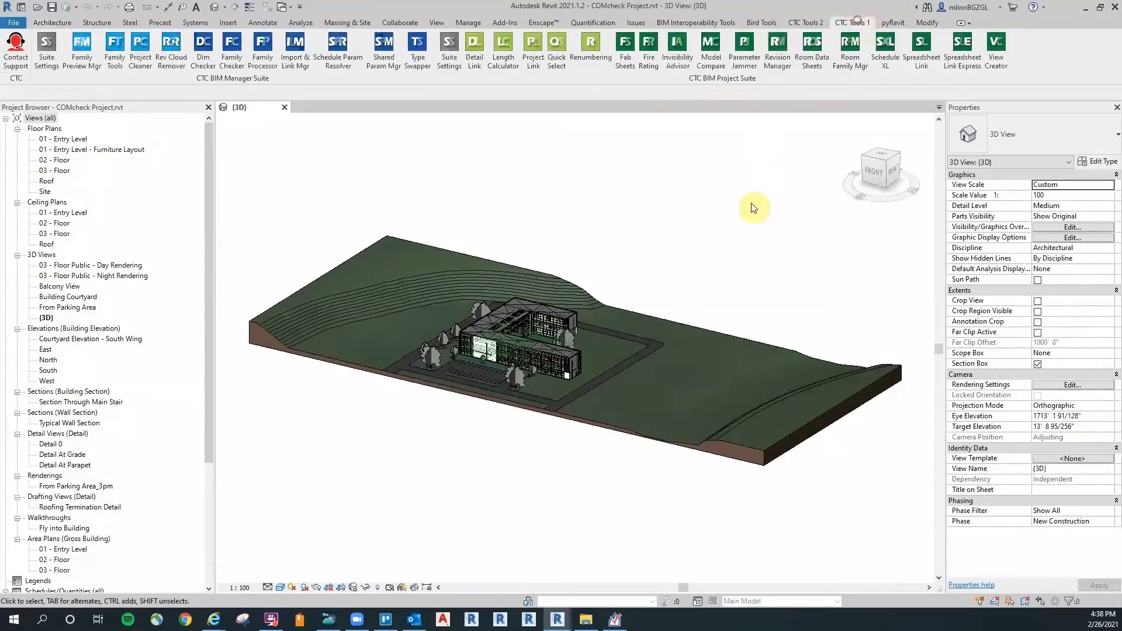
{"action": "left_click", "coordinate": [625, 50]}
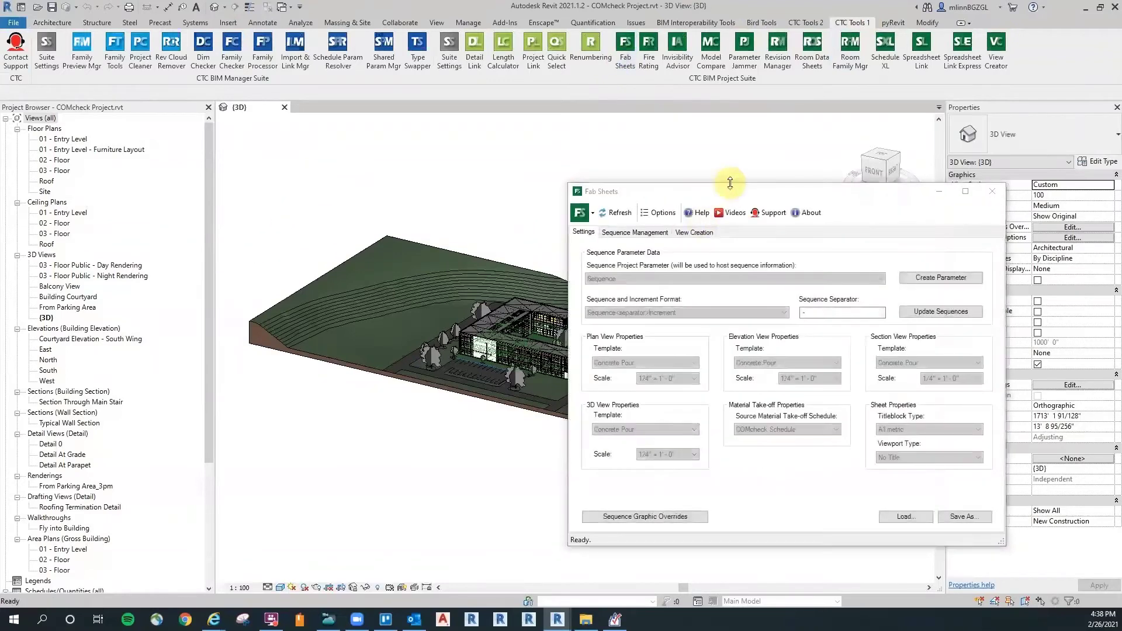
{"action": "left_click_drag", "start_coordinate": [743, 191], "coordinate": [532, 172]}
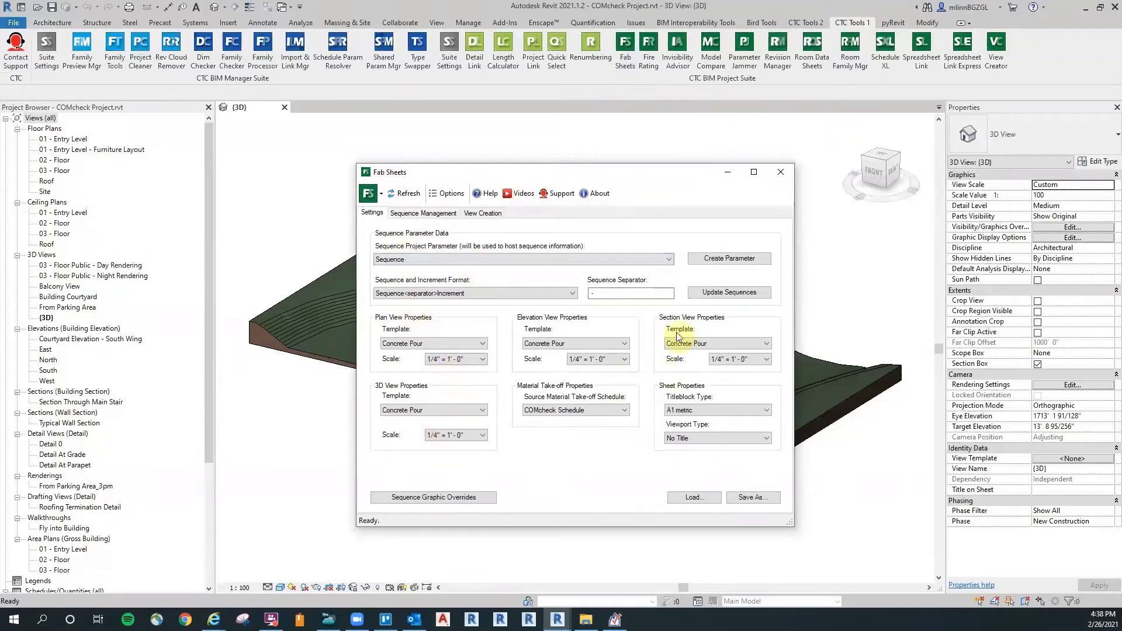
Create a new sequence project parameter named COMcheck in Fab Sheets and close the tool.
{"action": "left_click", "coordinate": [730, 259]}
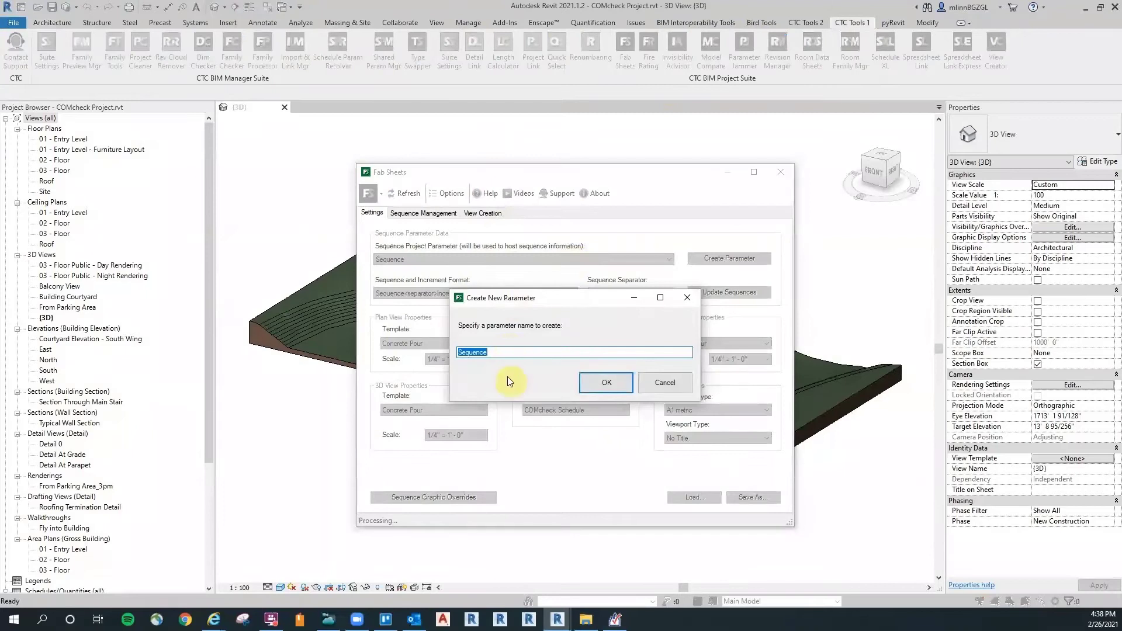
{"action": "type", "text": "COMcheck"}
{"action": "key", "text": "Return"}
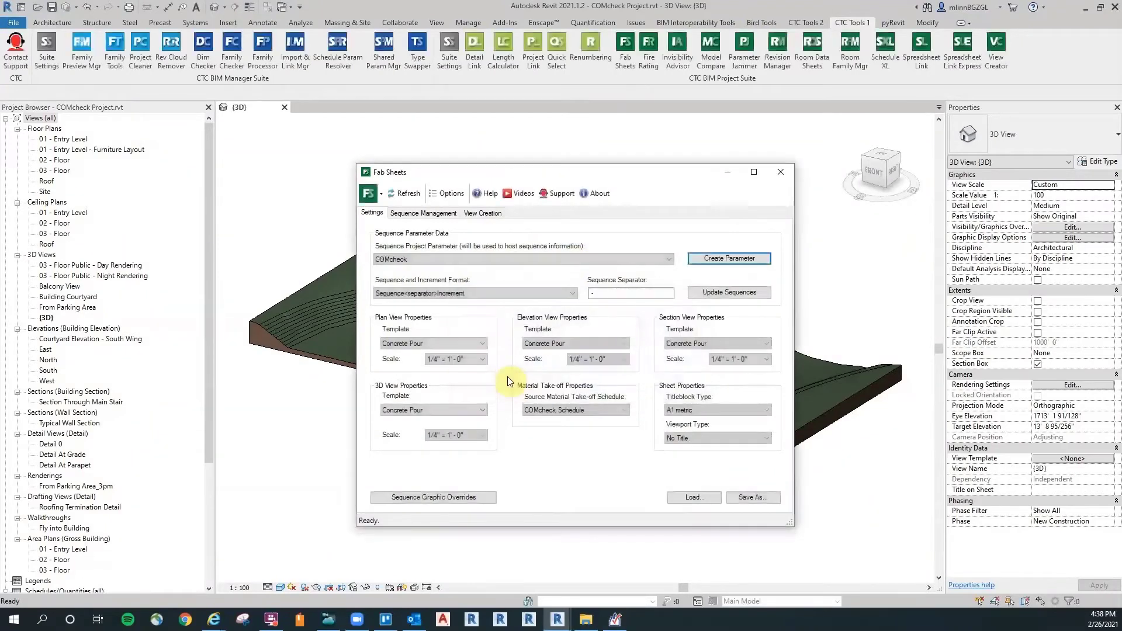
{"action": "left_click", "coordinate": [781, 171]}
{"action": "left_click", "coordinate": [568, 160]}
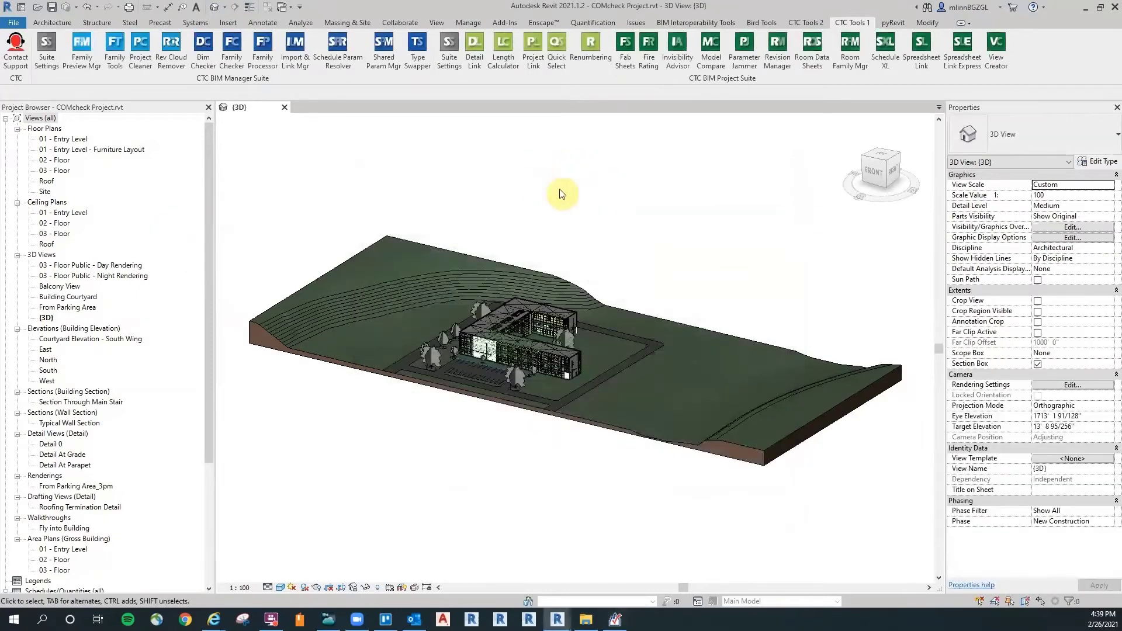
Open the properties of the COMcheck project parameter for modification, with its category list in clear view.
{"action": "left_click", "coordinate": [473, 27]}
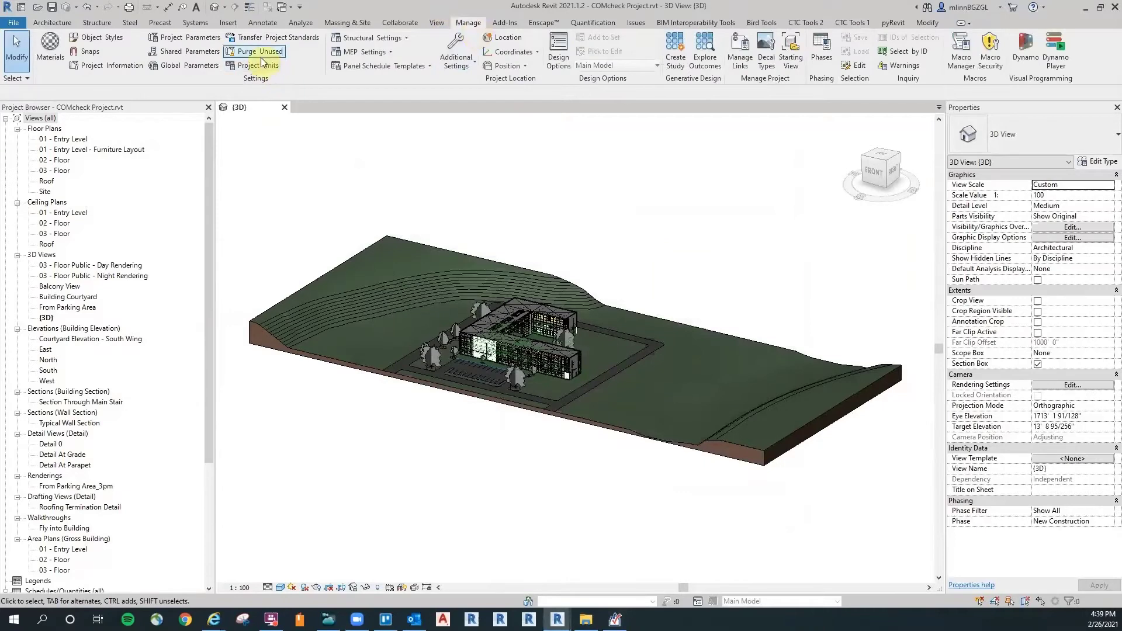
{"action": "left_click", "coordinate": [185, 37]}
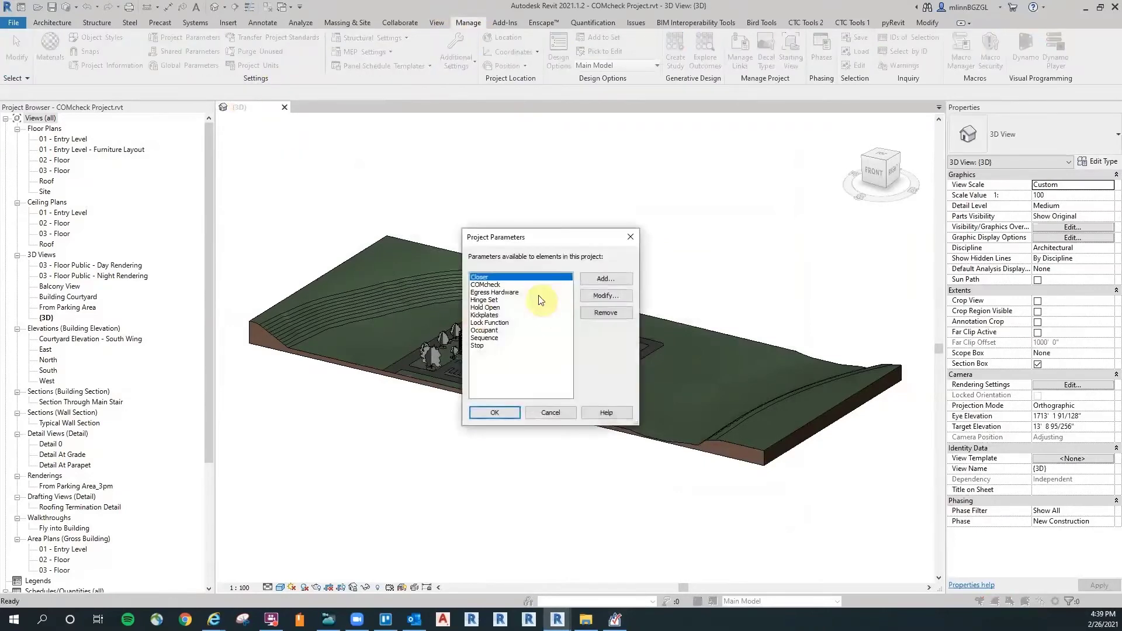
{"action": "left_click", "coordinate": [477, 285]}
{"action": "left_click", "coordinate": [604, 296]}
{"action": "left_click_drag", "start_coordinate": [623, 195], "coordinate": [512, 185]}
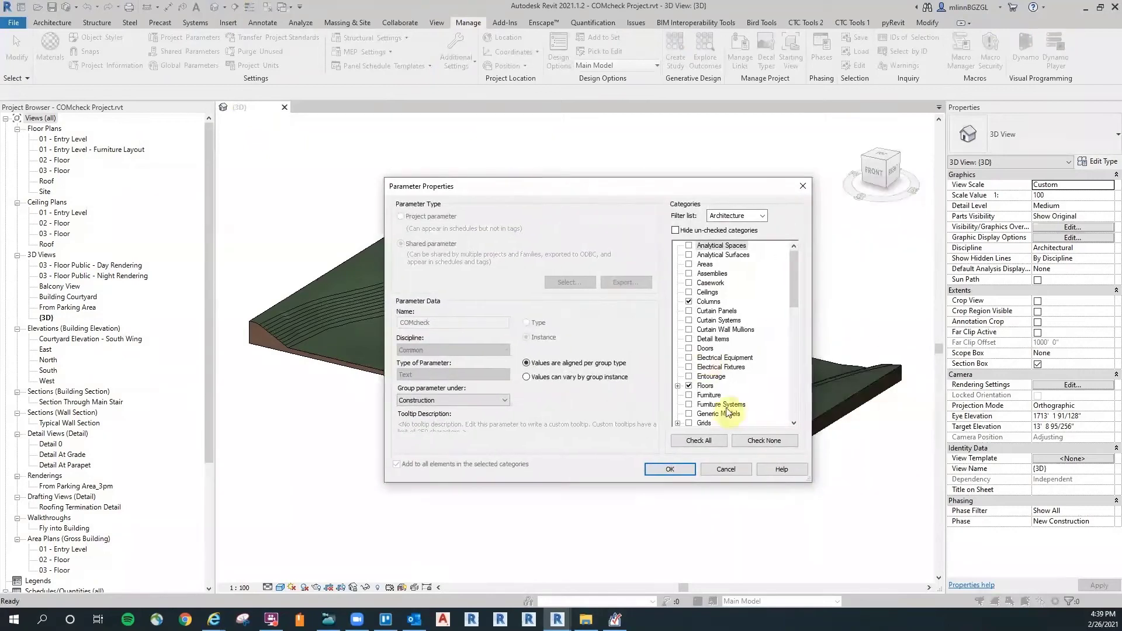
Clear all categories from the COMcheck parameter, assign it to Floors, Walls, Windows and Doors, and accept deletion of data for the unchecked categories.
{"action": "left_click", "coordinate": [766, 442]}
{"action": "left_click_drag", "start_coordinate": [794, 268], "coordinate": [797, 384]}
{"action": "left_click", "coordinate": [693, 255]}
{"action": "left_click", "coordinate": [689, 256]}
{"action": "left_click", "coordinate": [689, 376]}
{"action": "left_click", "coordinate": [689, 404]}
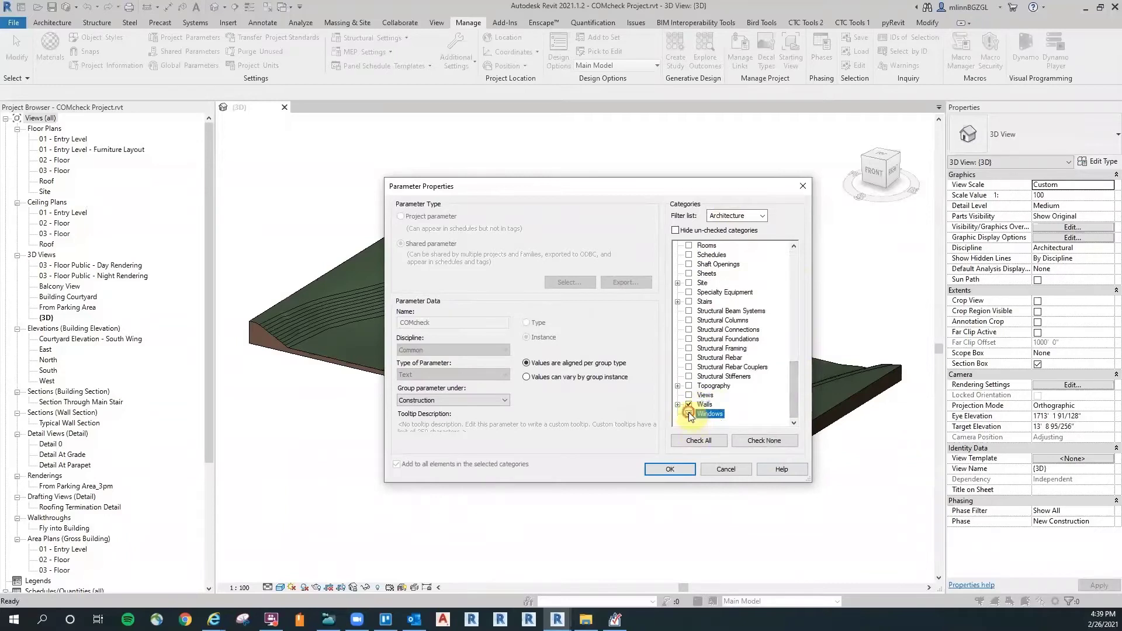
{"action": "left_click_drag", "start_coordinate": [795, 389], "coordinate": [792, 279]}
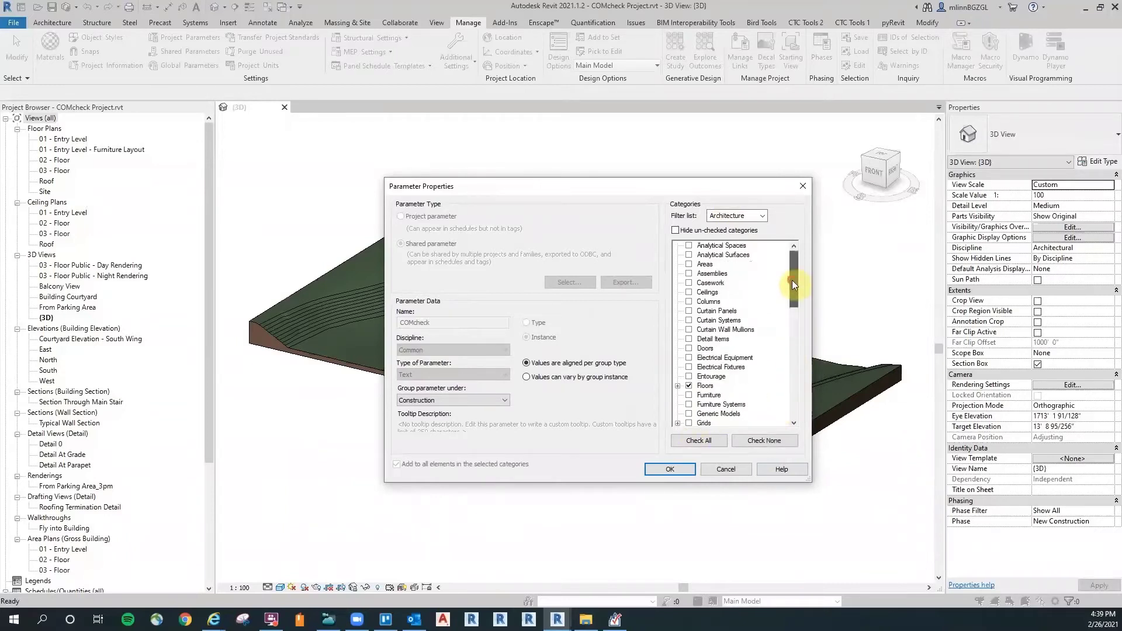
{"action": "left_click", "coordinate": [689, 349]}
{"action": "left_click_drag", "start_coordinate": [795, 274], "coordinate": [794, 283]}
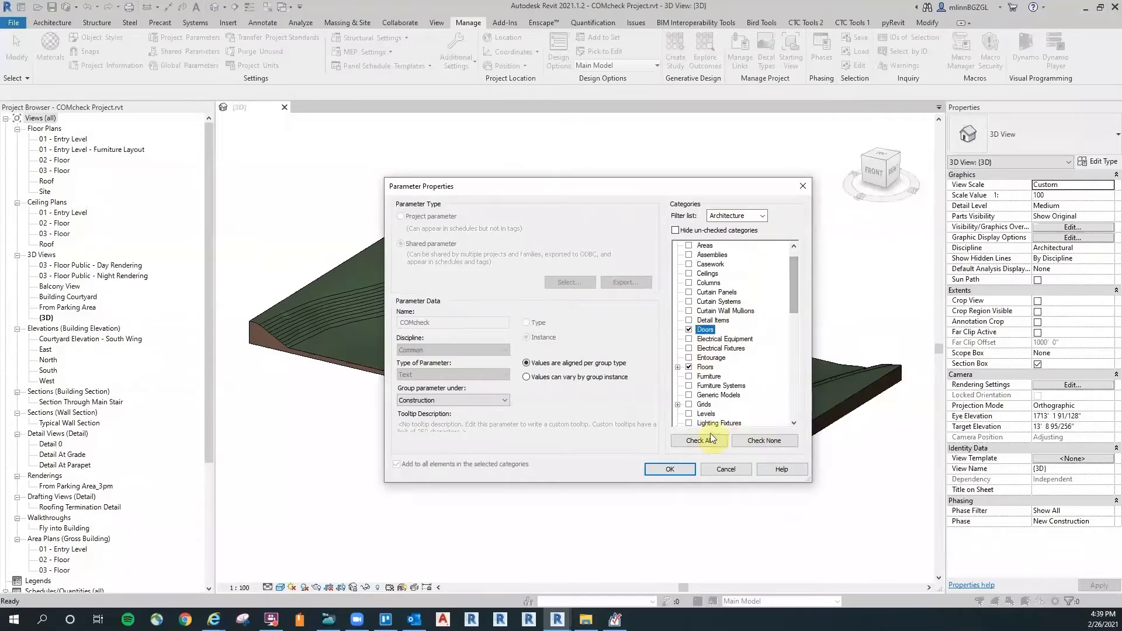
{"action": "left_click", "coordinate": [669, 468]}
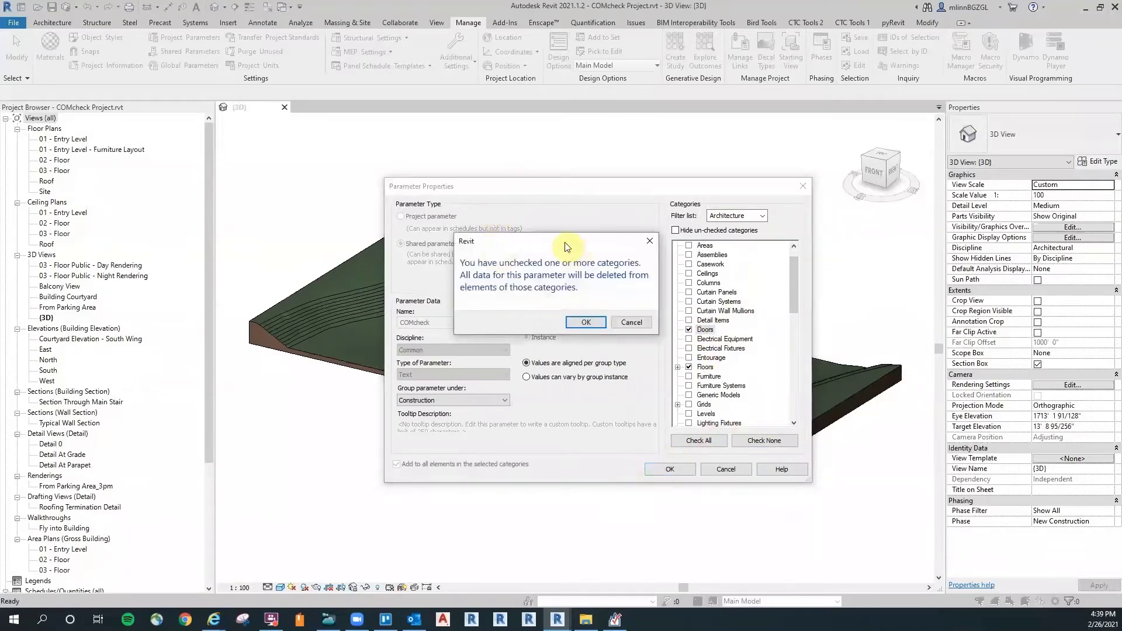
{"action": "left_click", "coordinate": [587, 323]}
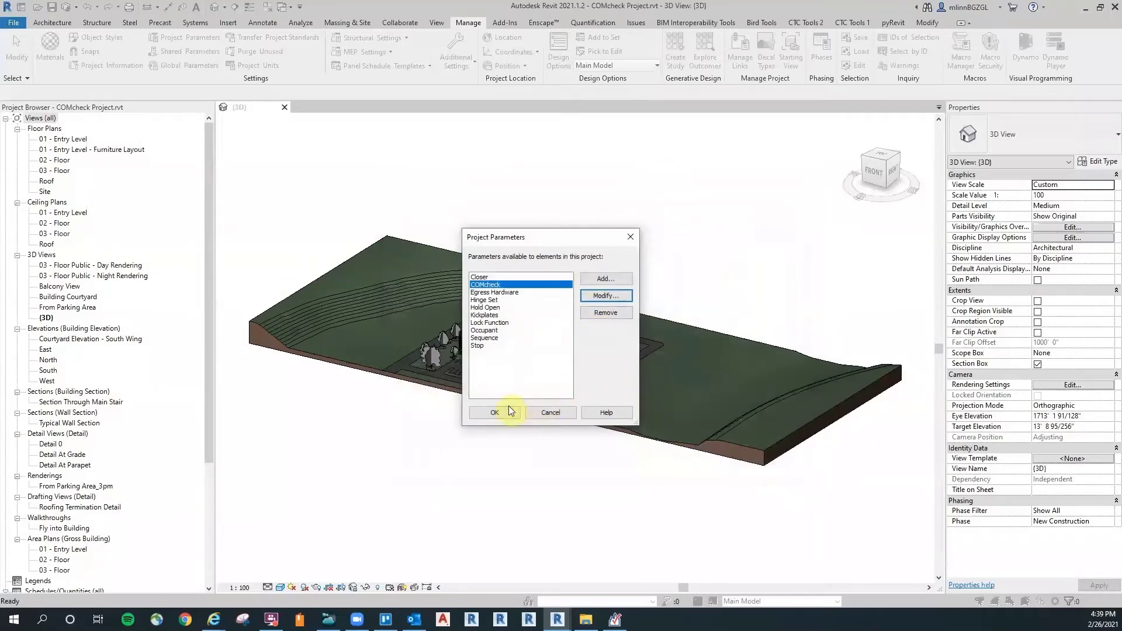
Accept the project parameters and open the Fab Sheets tool.
{"action": "left_click", "coordinate": [494, 412]}
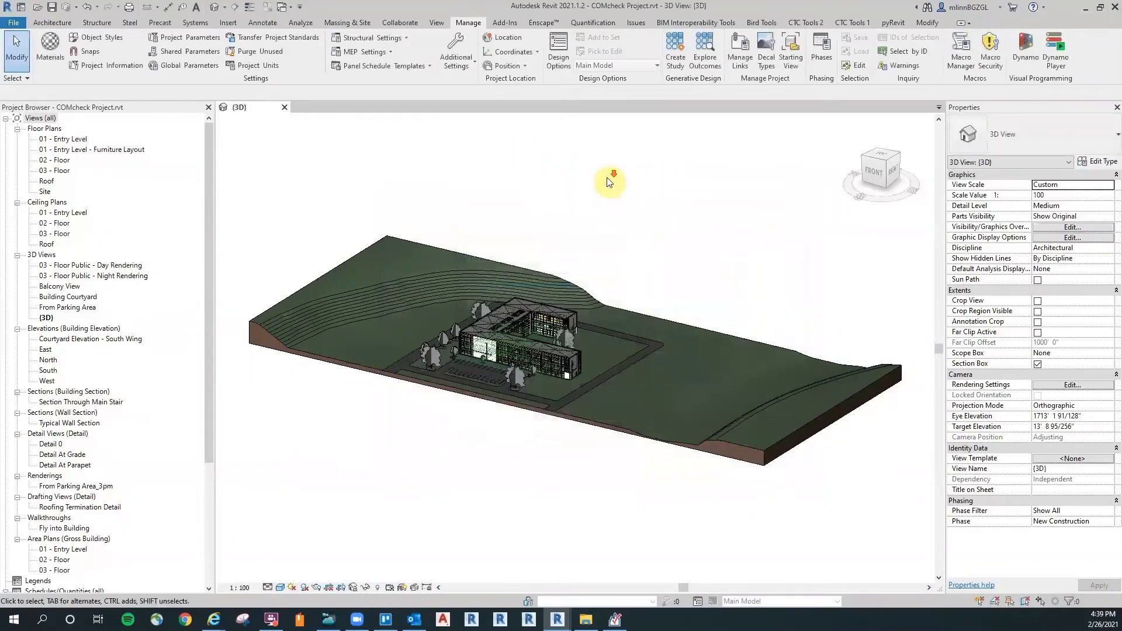
{"action": "scroll", "coordinate": [608, 182], "scroll_direction": "up", "scroll_amount": 3}
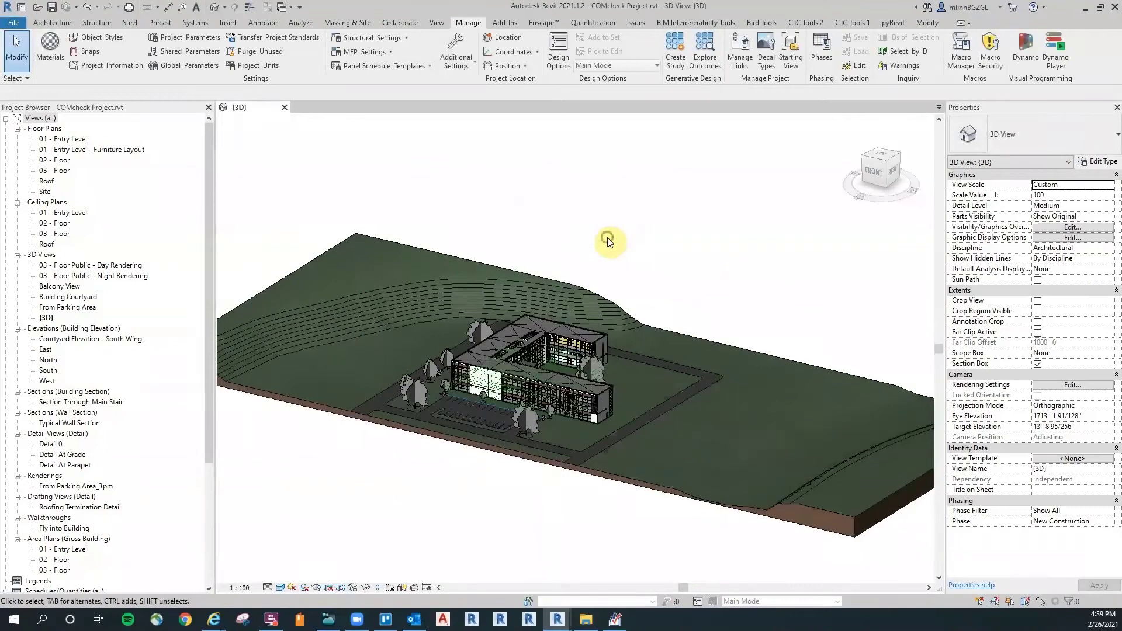
{"action": "left_click", "coordinate": [851, 22]}
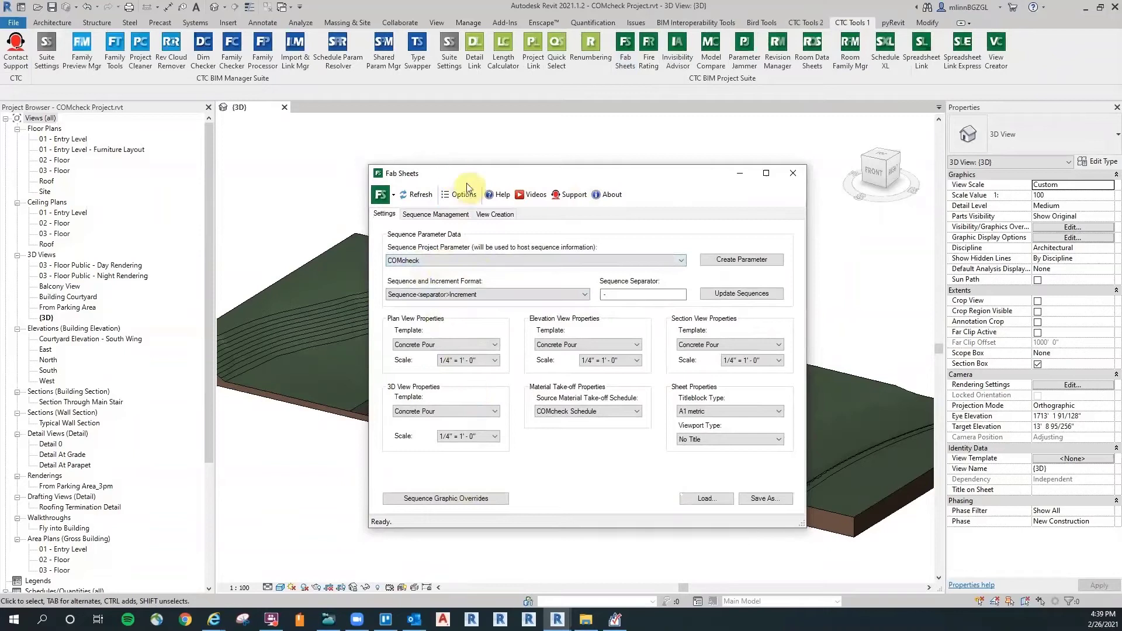
Replace the Day 1, Day 2 and Day 3 sequences with new sequences North, South, East, West and Horizontal.
{"action": "left_click", "coordinate": [441, 214]}
{"action": "left_click_drag", "start_coordinate": [601, 174], "coordinate": [594, 163]}
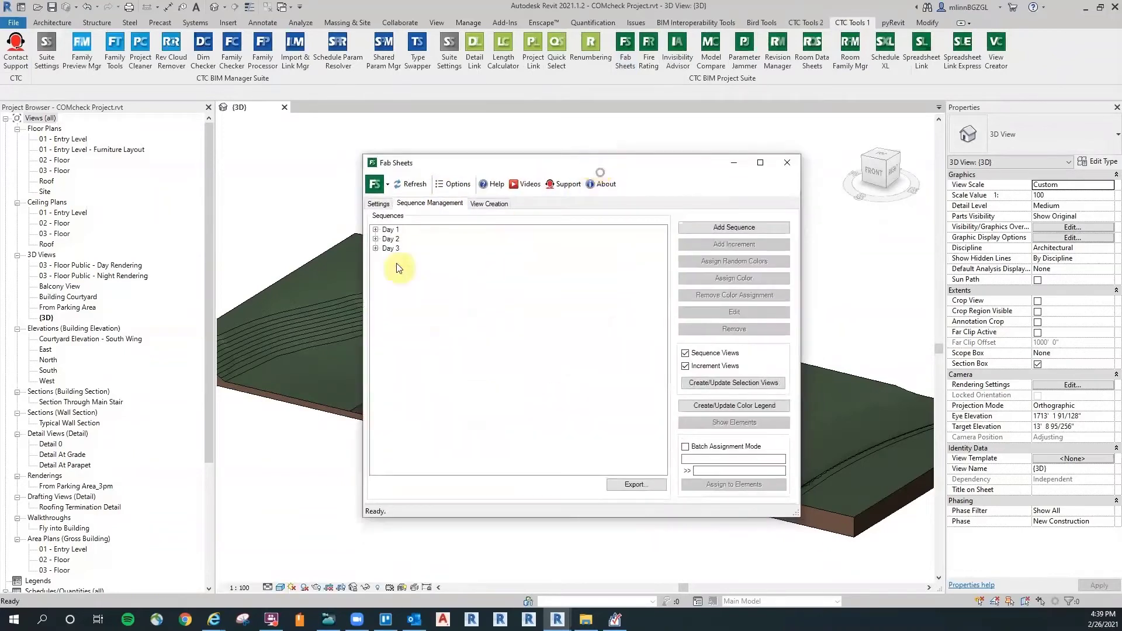
{"action": "left_click", "coordinate": [391, 230]}
{"action": "left_click", "coordinate": [394, 249], "text": "shift"}
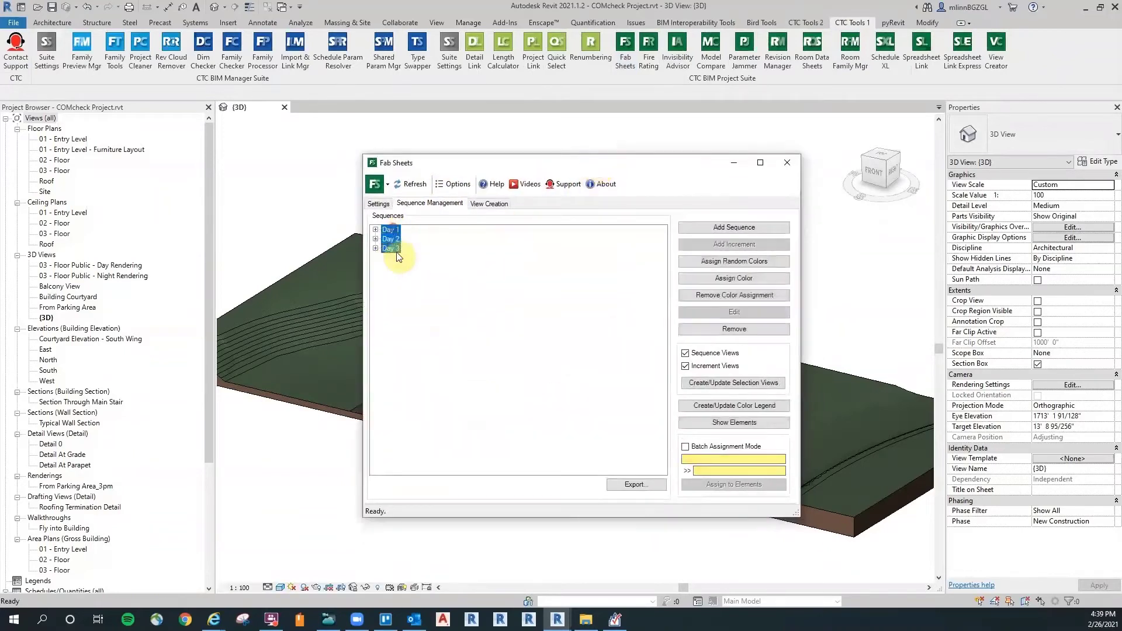
{"action": "left_click", "coordinate": [748, 329]}
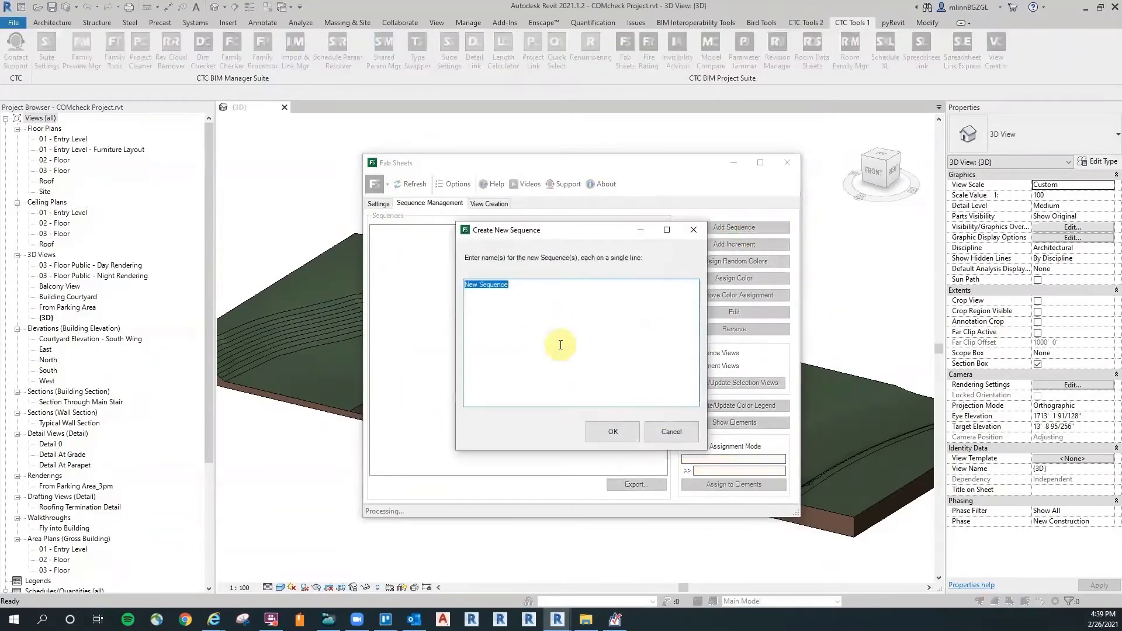
{"action": "type", "text": "North"}
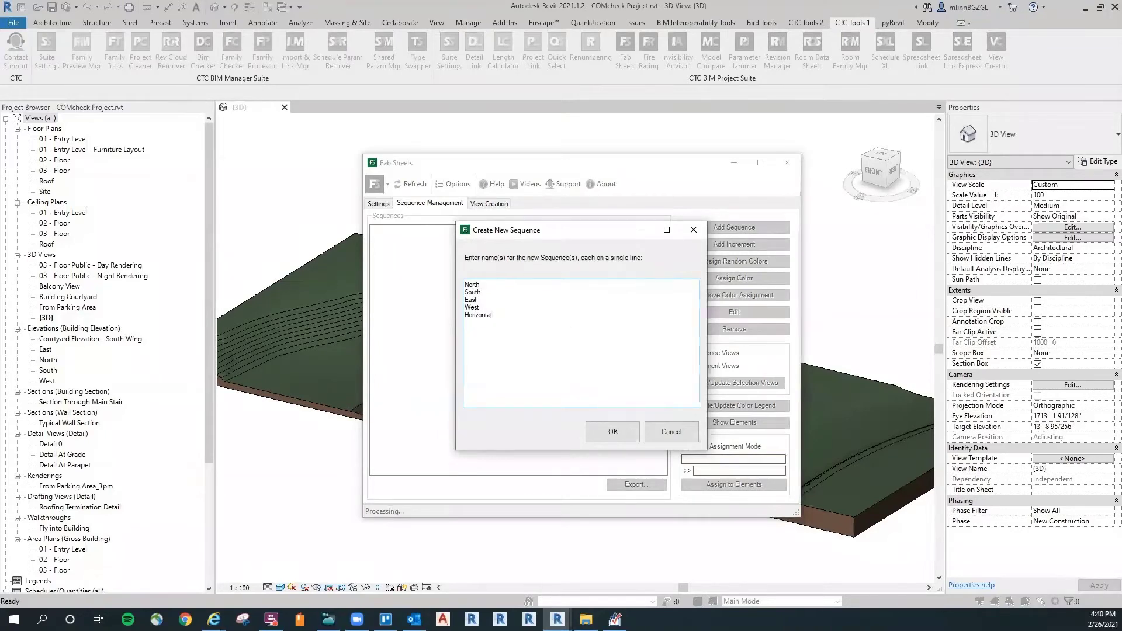
{"action": "left_click", "coordinate": [613, 431]}
Add the increments Wall, Door and Window to the East sequence, copying the list of names for reuse.
{"action": "left_click", "coordinate": [389, 230]}
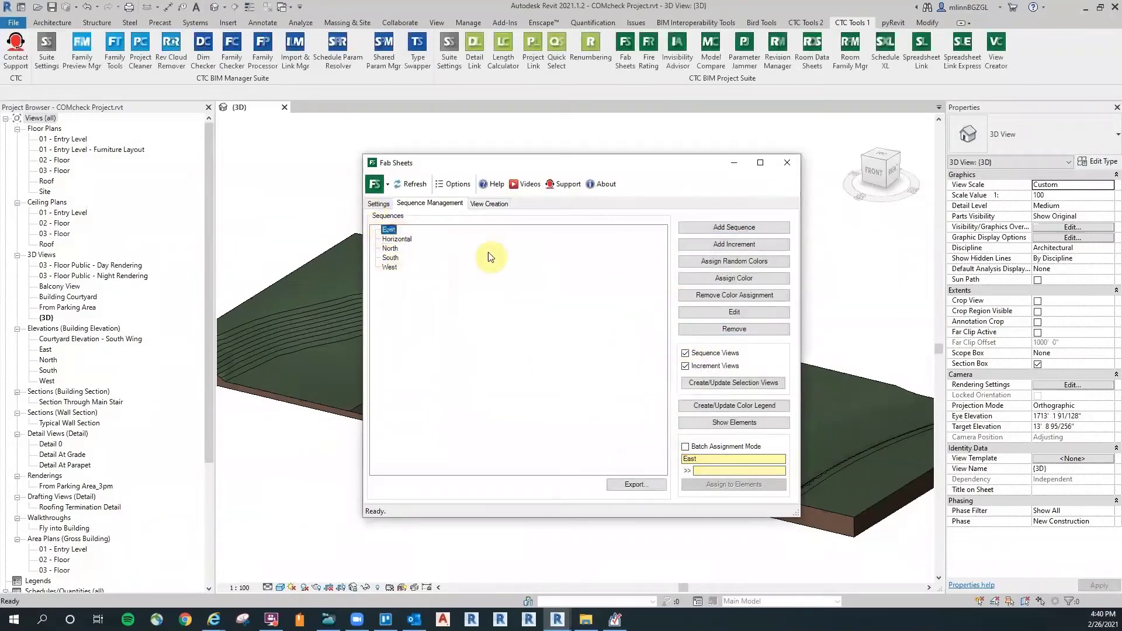
{"action": "left_click", "coordinate": [735, 245]}
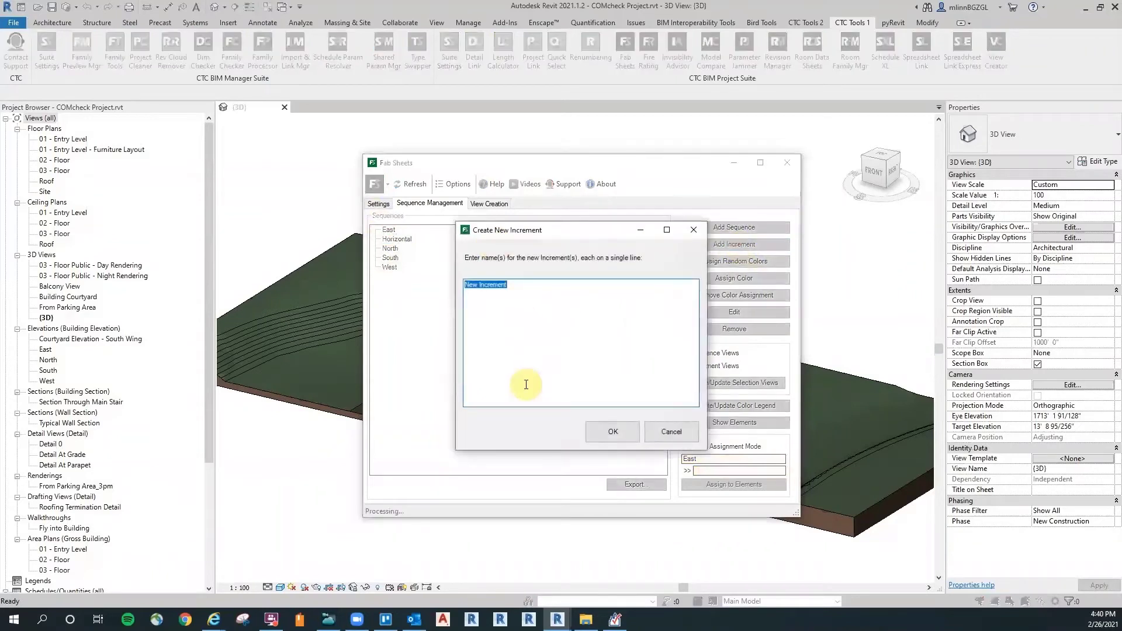
{"action": "type", "text": "Window"}
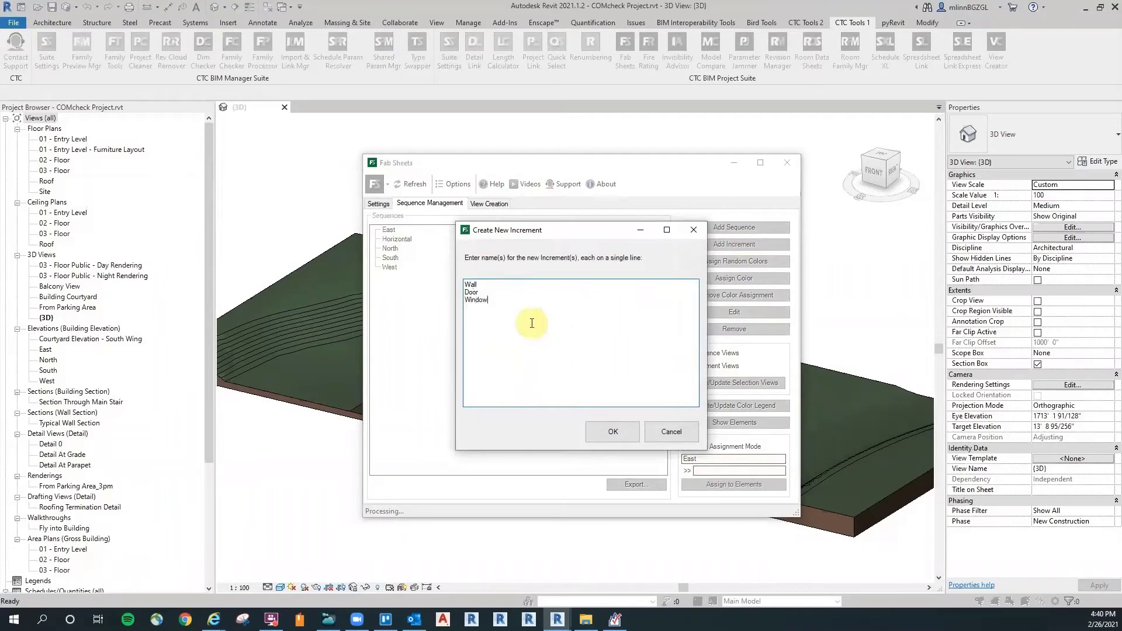
{"action": "left_click_drag", "start_coordinate": [531, 321], "coordinate": [437, 240]}
{"action": "right_click", "coordinate": [473, 295]}
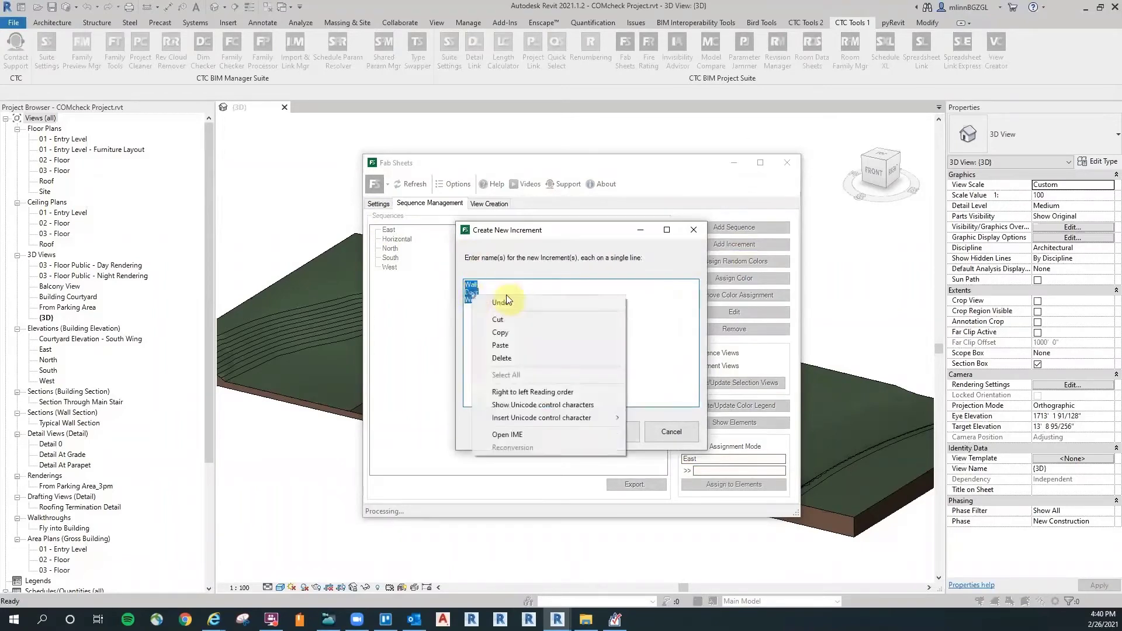
{"action": "left_click", "coordinate": [500, 332]}
{"action": "left_click", "coordinate": [621, 428]}
Add the copied Wall, Door and Window increments to the North sequence.
{"action": "left_click", "coordinate": [391, 276]}
{"action": "left_click", "coordinate": [725, 245]}
{"action": "right_click", "coordinate": [553, 329]}
{"action": "left_click", "coordinate": [581, 378]}
{"action": "left_click", "coordinate": [611, 428]}
Add the copied Wall, Door and Window increments to the South sequence.
{"action": "left_click", "coordinate": [390, 314]}
{"action": "left_click", "coordinate": [754, 243]}
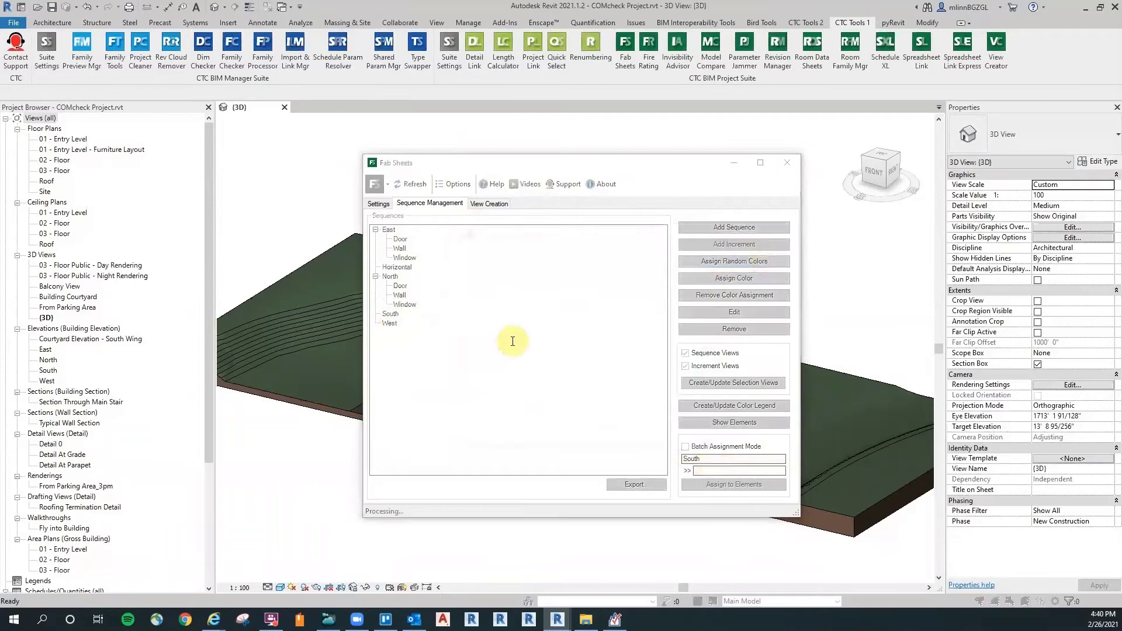
{"action": "right_click", "coordinate": [515, 342]}
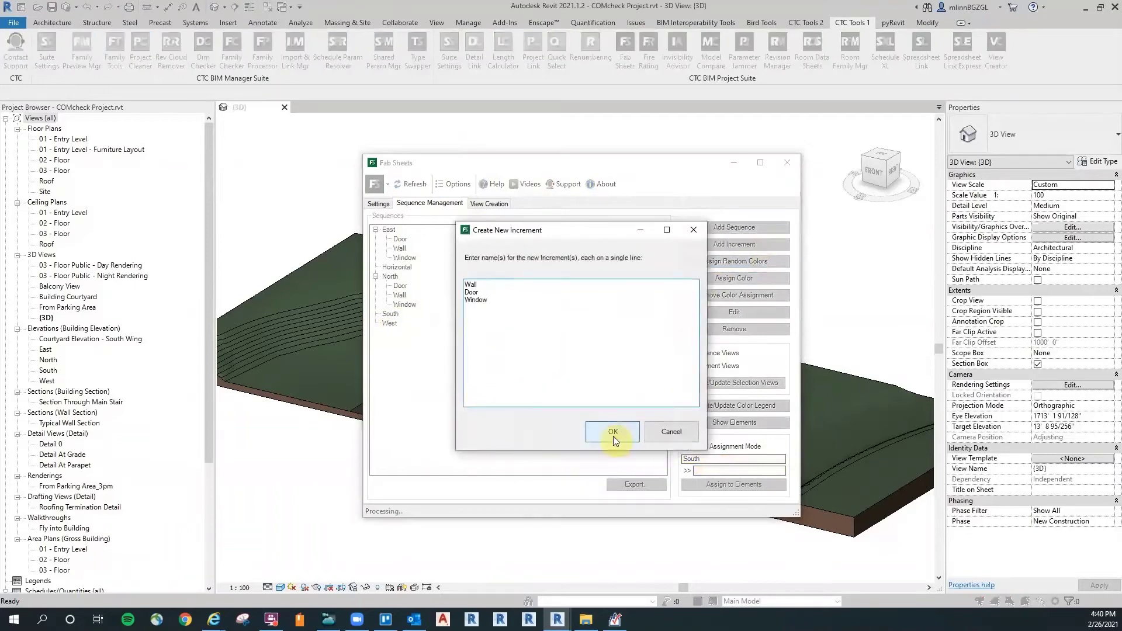
{"action": "left_click", "coordinate": [612, 433]}
Add the copied Wall, Door and Window increments to the West sequence.
{"action": "left_click", "coordinate": [389, 352]}
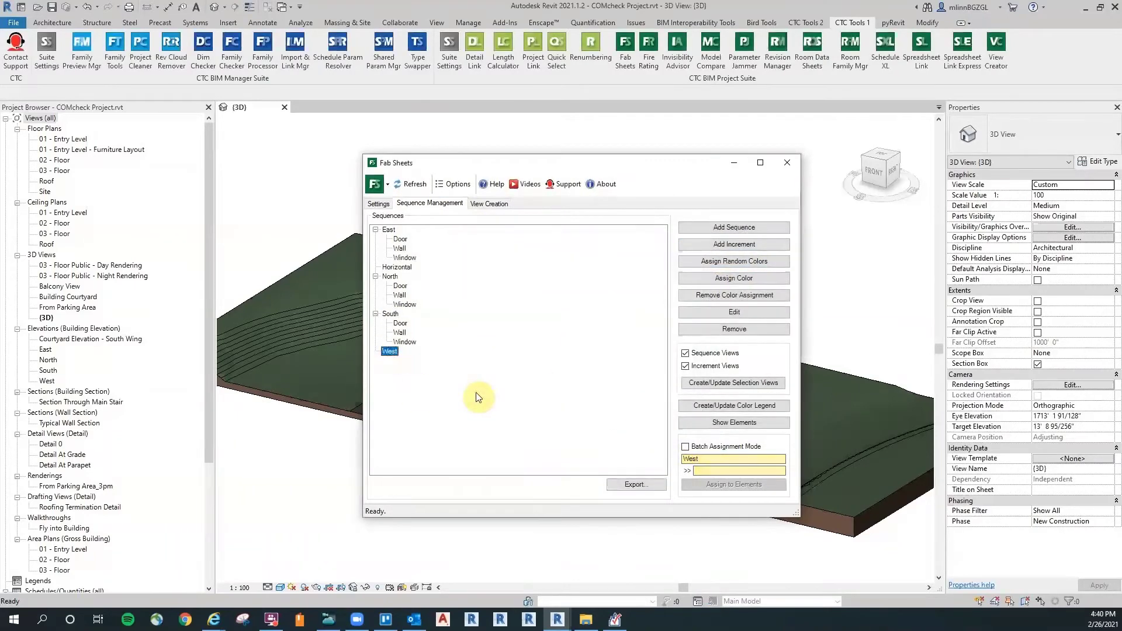
{"action": "left_click", "coordinate": [734, 245]}
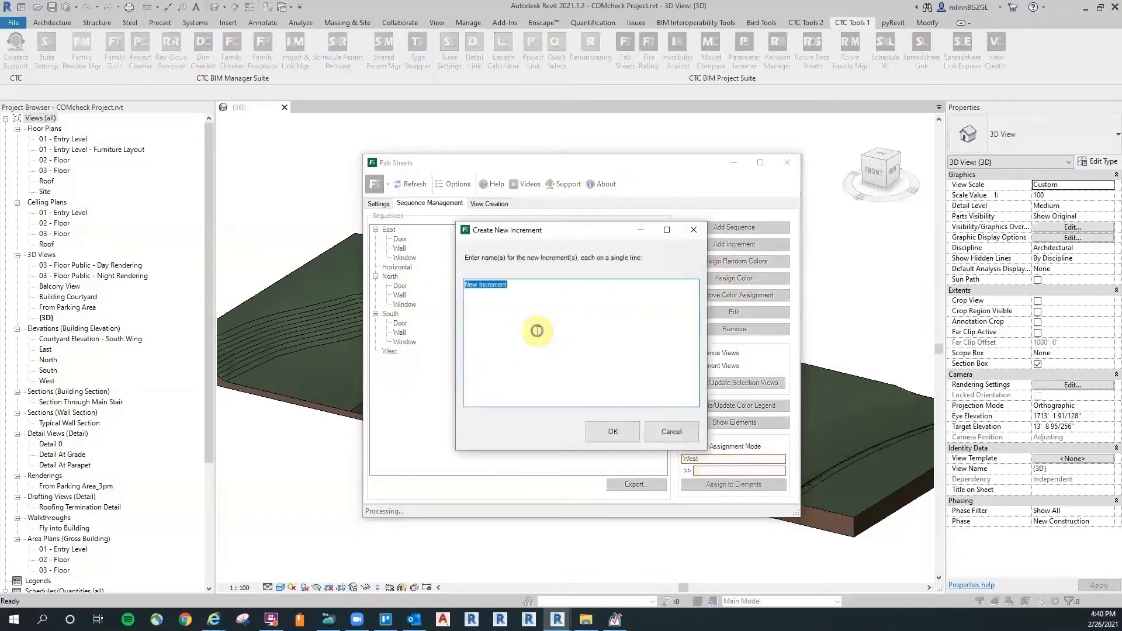
{"action": "right_click", "coordinate": [535, 328]}
{"action": "left_click", "coordinate": [580, 382]}
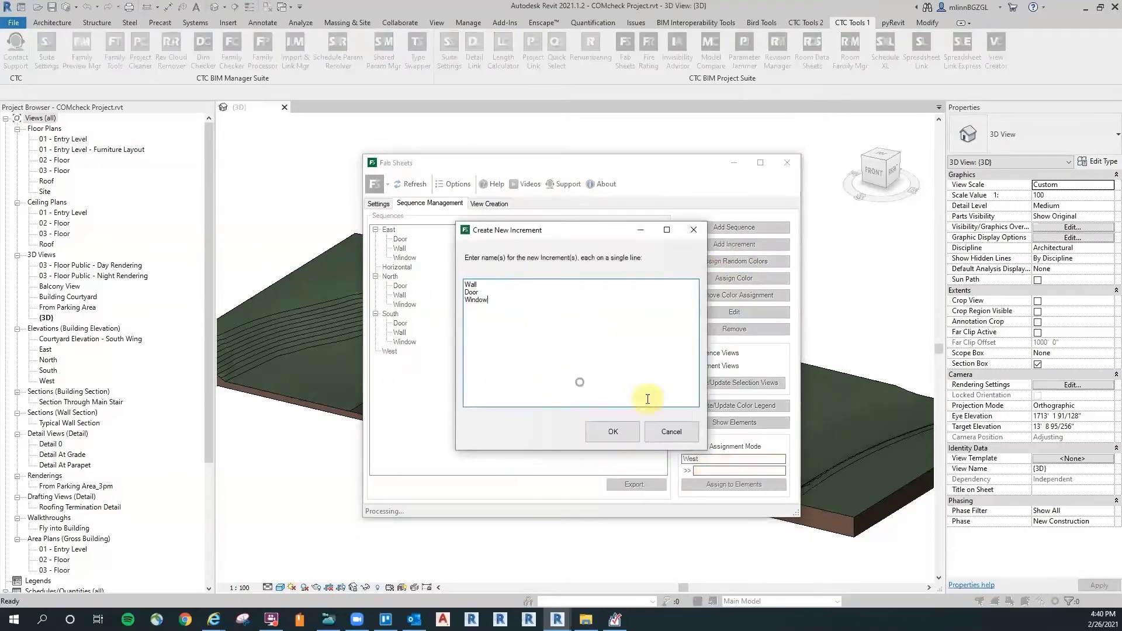
{"action": "left_click", "coordinate": [612, 432]}
Add the increments Roof, Floor and Skylight to the Horizontal sequence.
{"action": "left_click", "coordinate": [397, 267]}
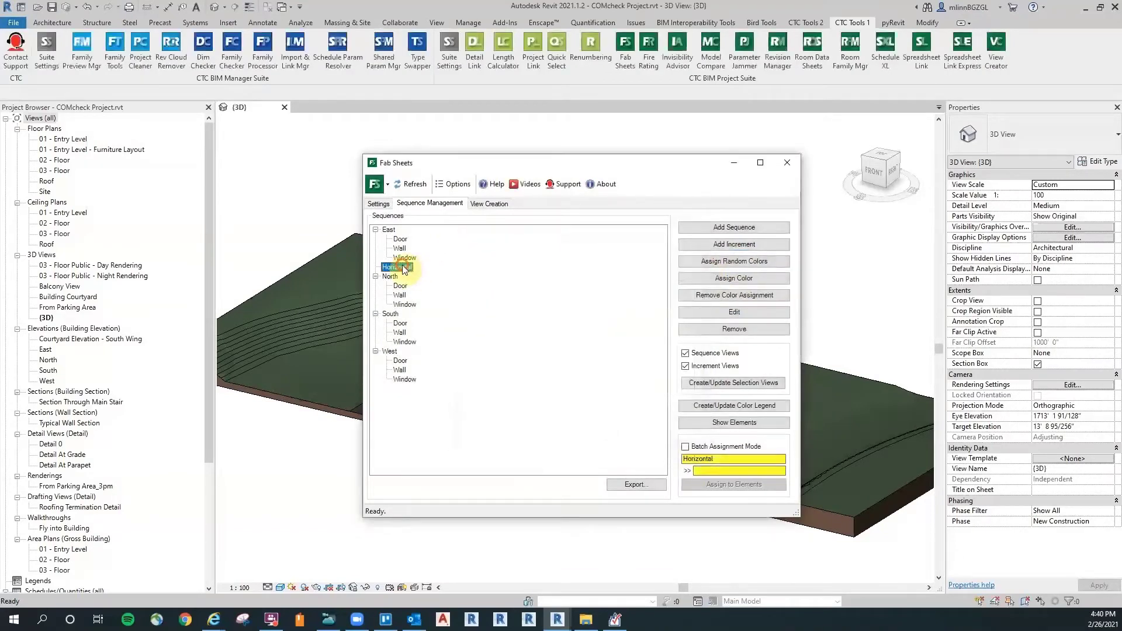
{"action": "left_click", "coordinate": [743, 244]}
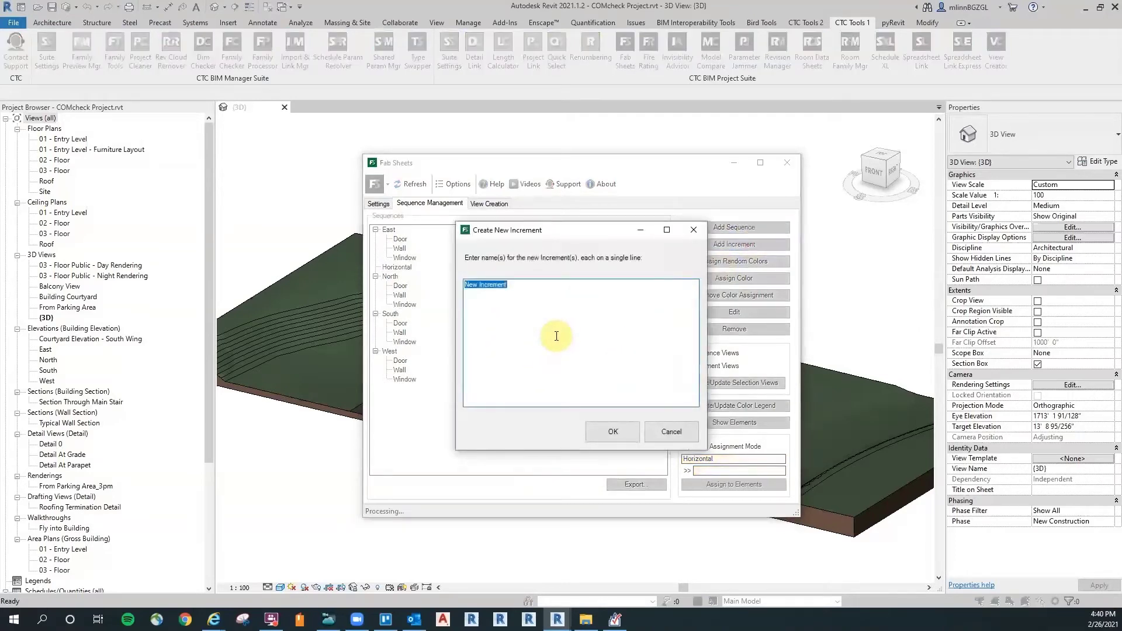
{"action": "type", "text": "Roof"}
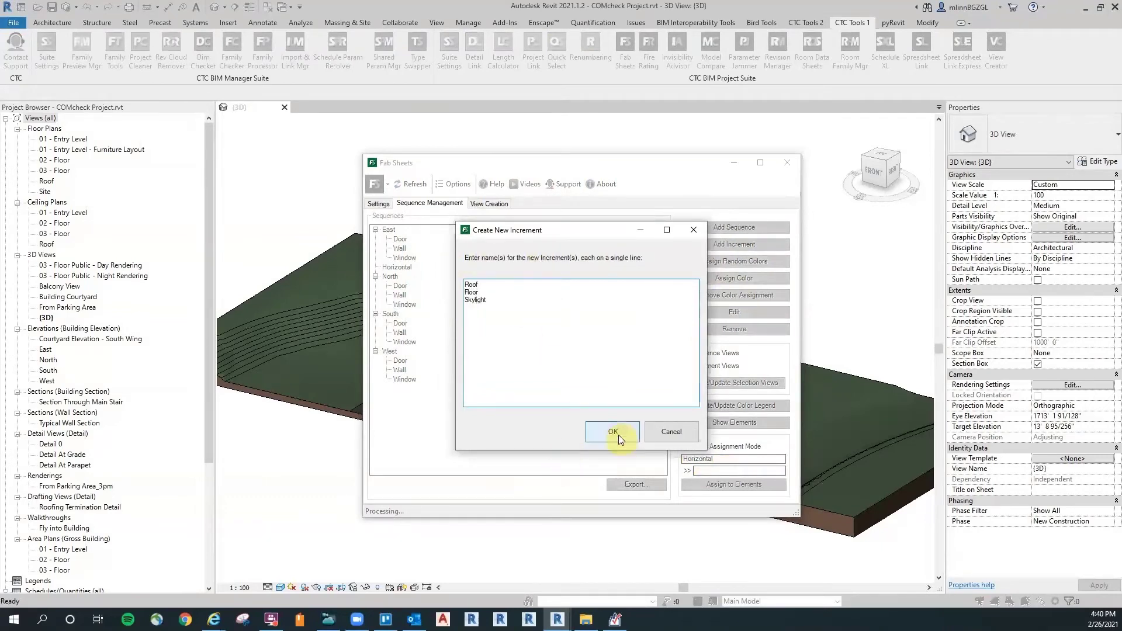
{"action": "left_click", "coordinate": [606, 424]}
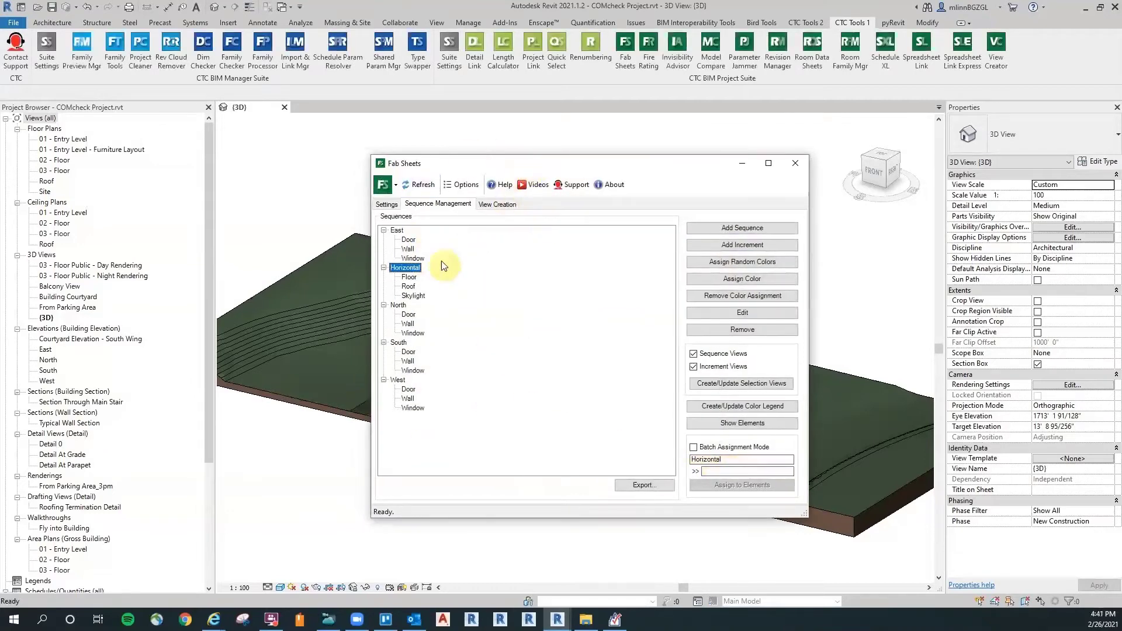
Assign random colors to the increments of all five sequences and create the sequence and increment selection views.
{"action": "left_click_drag", "start_coordinate": [398, 230], "coordinate": [406, 417]}
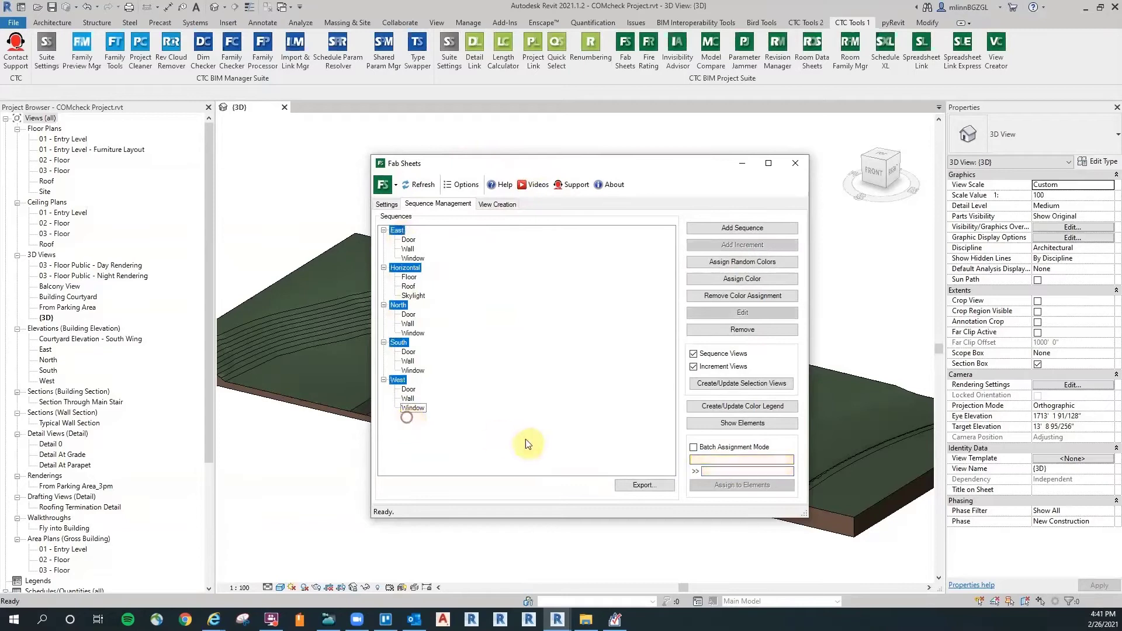
{"action": "left_click", "coordinate": [754, 263]}
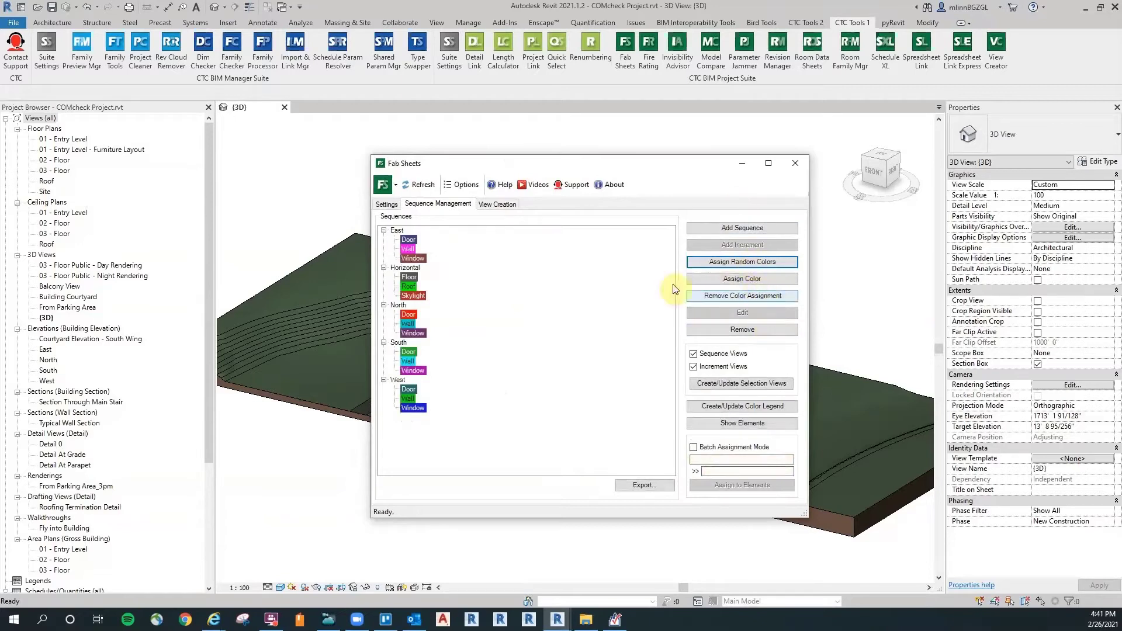
{"action": "left_click", "coordinate": [524, 256]}
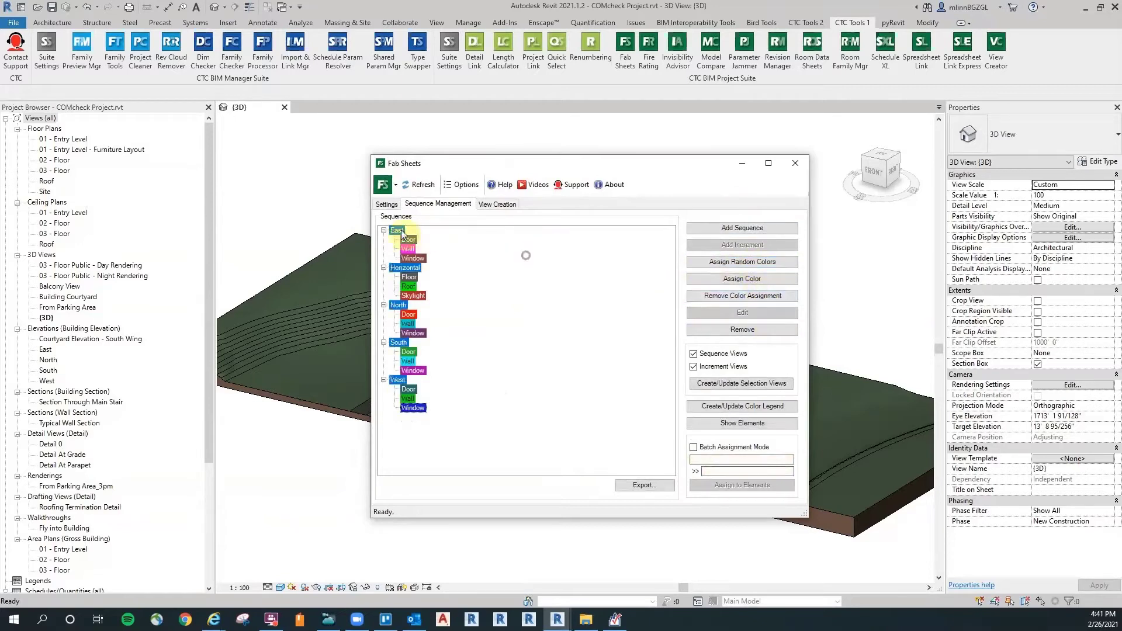
{"action": "left_click", "coordinate": [751, 386]}
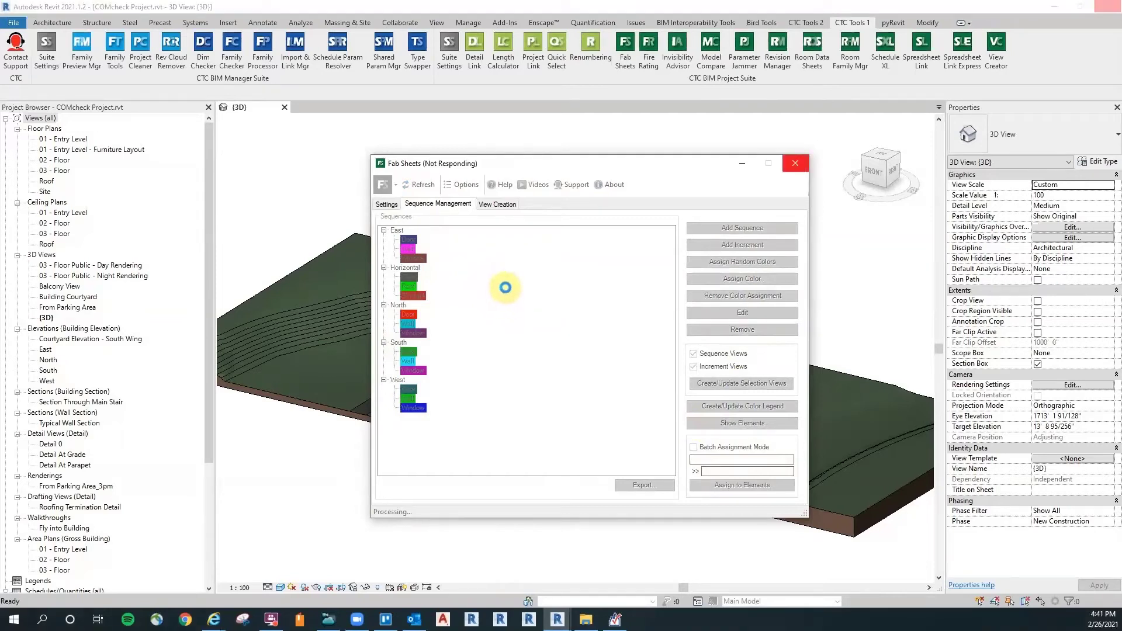
{"action": "left_click", "coordinate": [661, 168]}
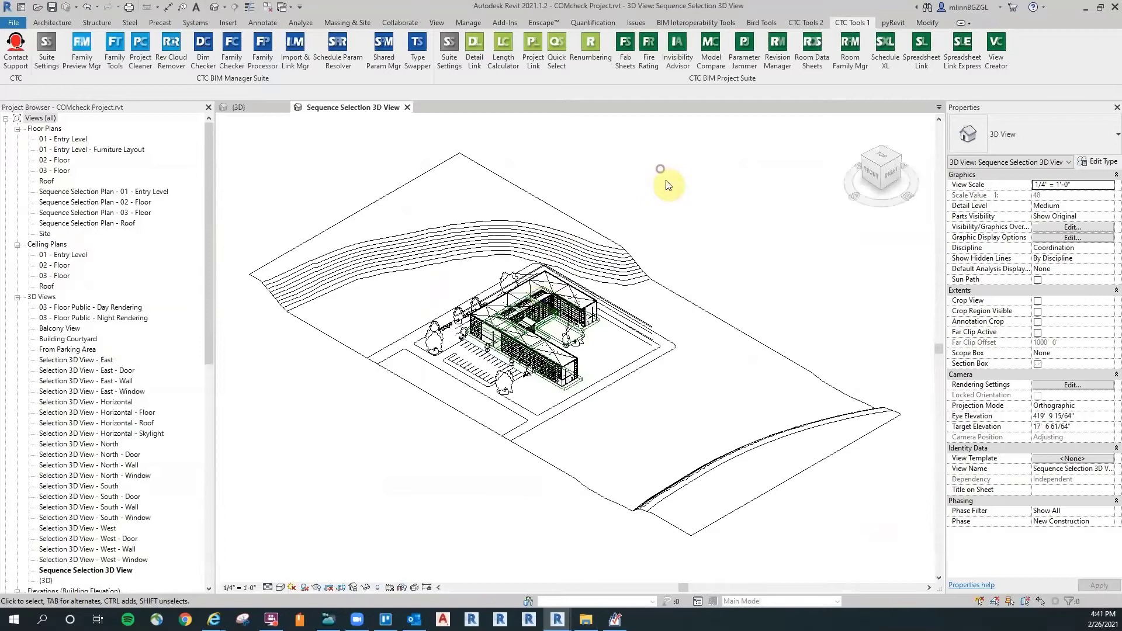
Examine the filters and their color overrides in the visibility/graphic overrides of the Sequence Selection 3D View.
{"action": "scroll", "coordinate": [666, 190], "scroll_direction": "down", "scroll_amount": 1}
{"action": "middle_click_drag", "start_coordinate": [518, 475], "coordinate": [654, 257], "text": "shift"}
{"action": "scroll", "coordinate": [654, 234], "scroll_direction": "up", "scroll_amount": 3}
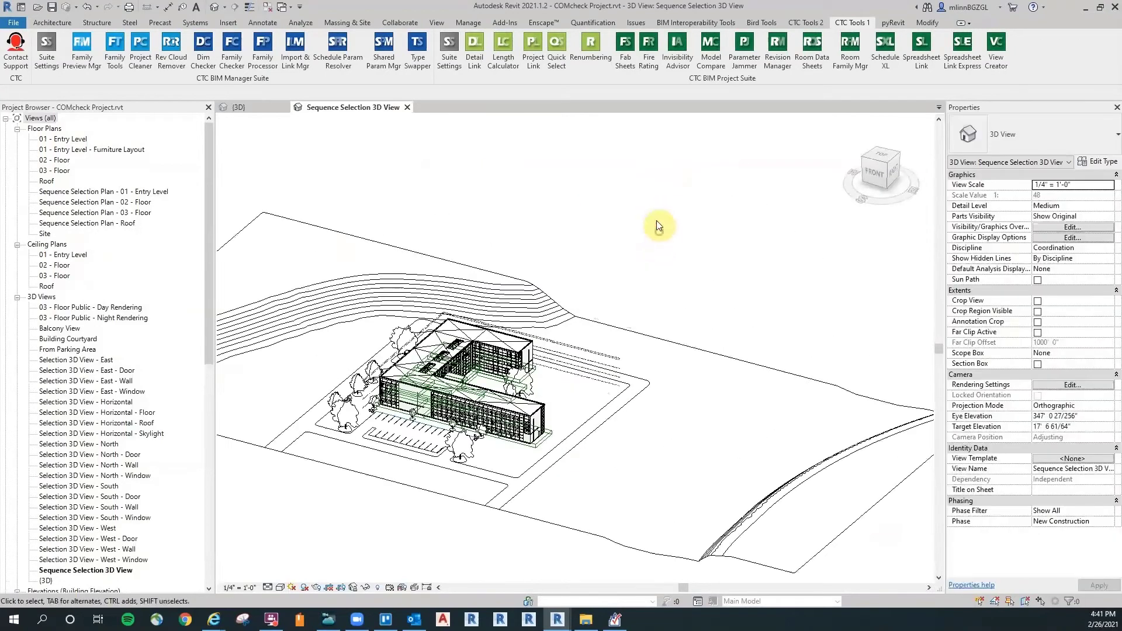
{"action": "key", "text": "v"}
{"action": "key", "text": "v"}
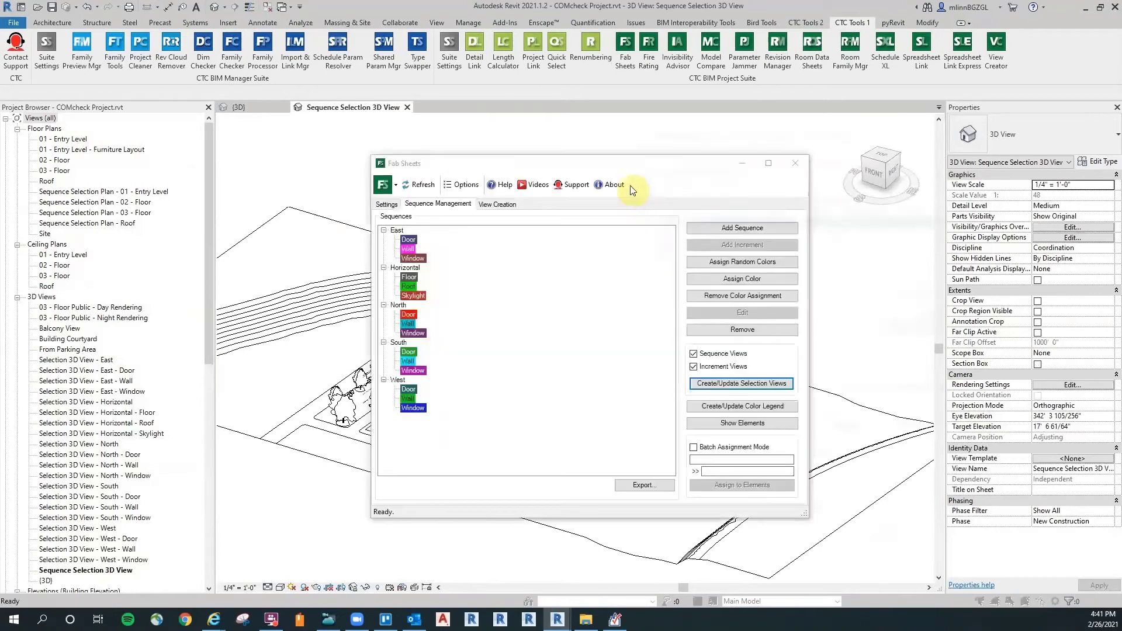
{"action": "left_click_drag", "start_coordinate": [780, 131], "coordinate": [640, 157]}
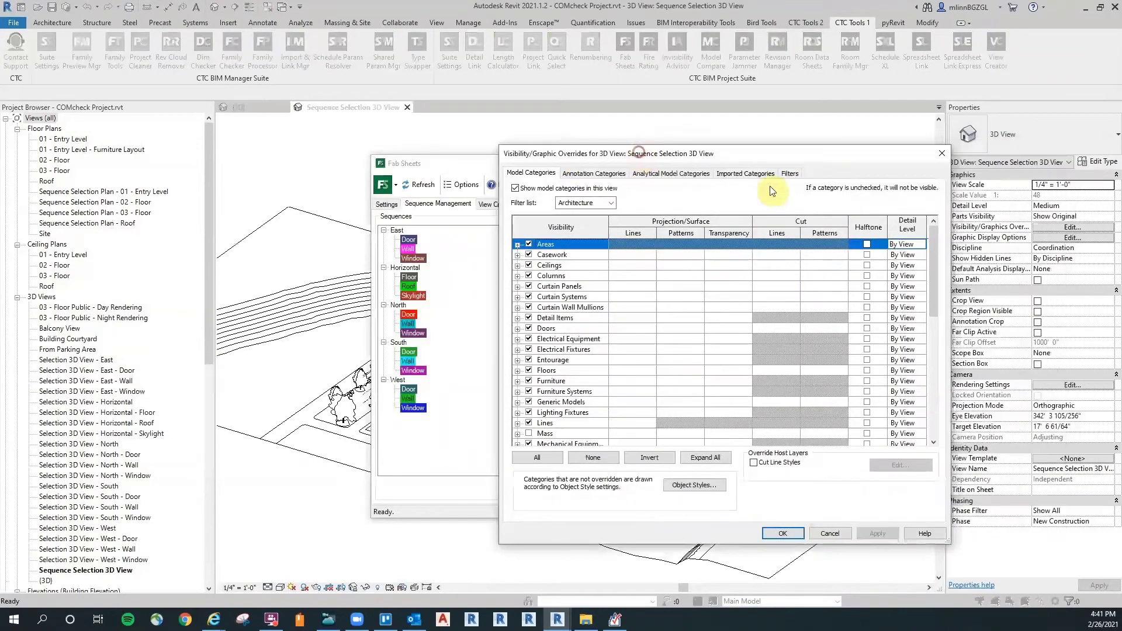
{"action": "left_click", "coordinate": [789, 172]}
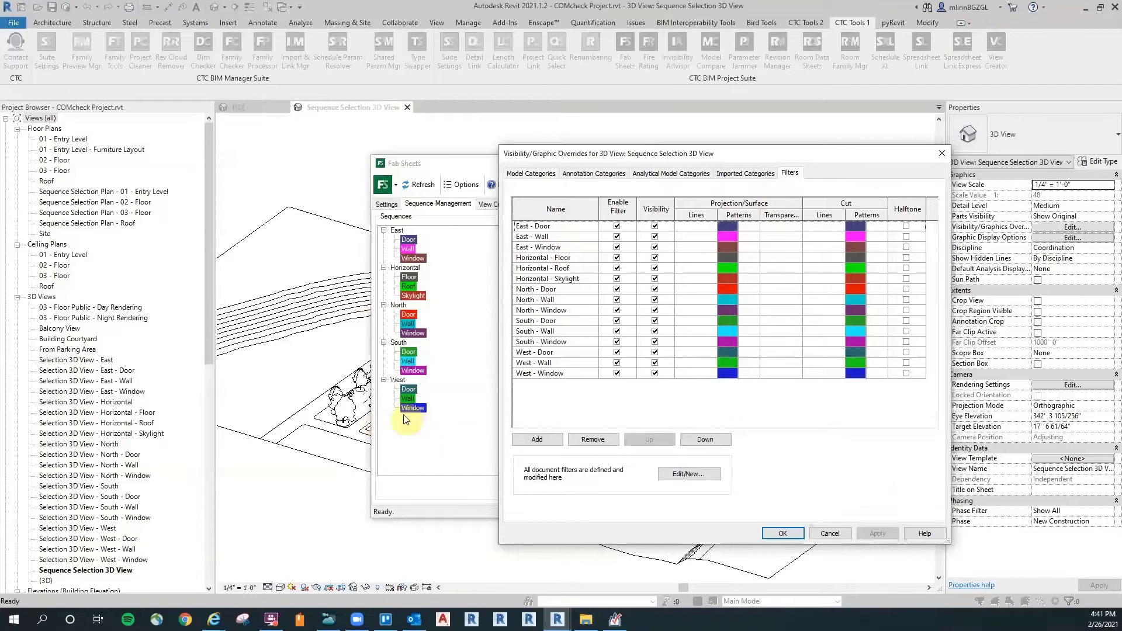
{"action": "left_click_drag", "start_coordinate": [675, 154], "coordinate": [679, 153]}
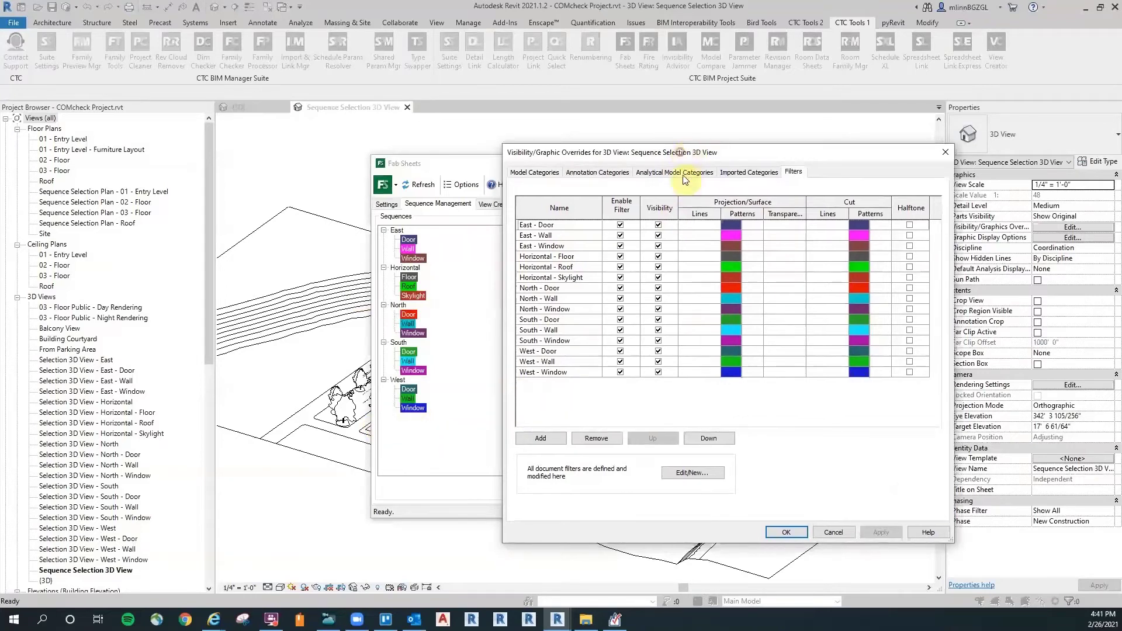
{"action": "left_click", "coordinate": [792, 531]}
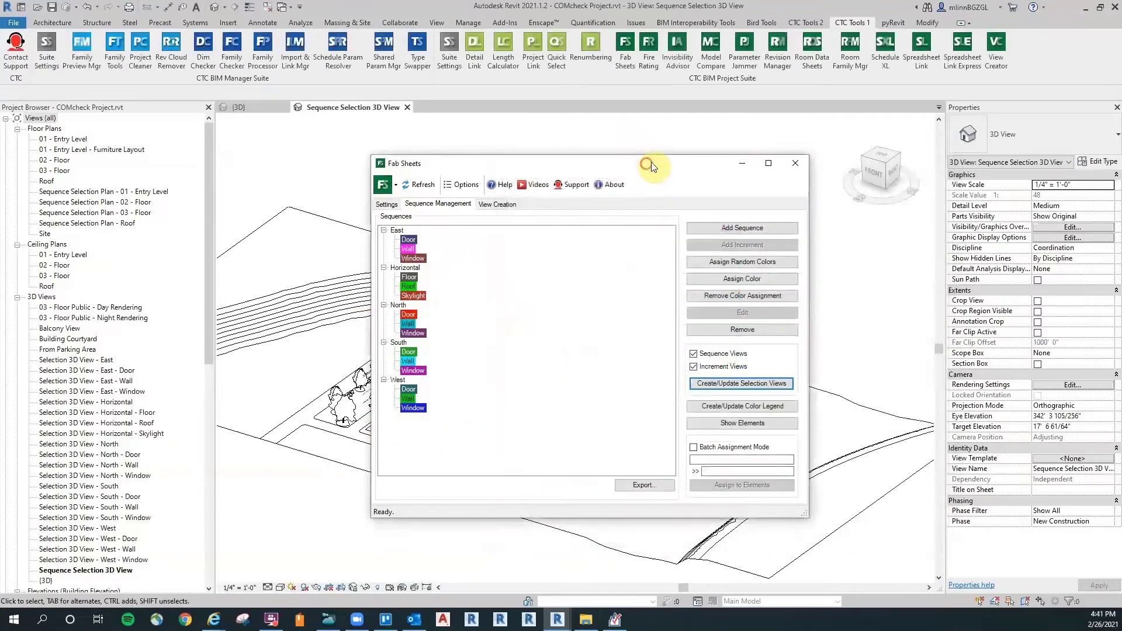
Close Fab Sheets and hide the site categories, including topography, trees and parking, in the Sequence Selection 3D View.
{"action": "left_click", "coordinate": [807, 157]}
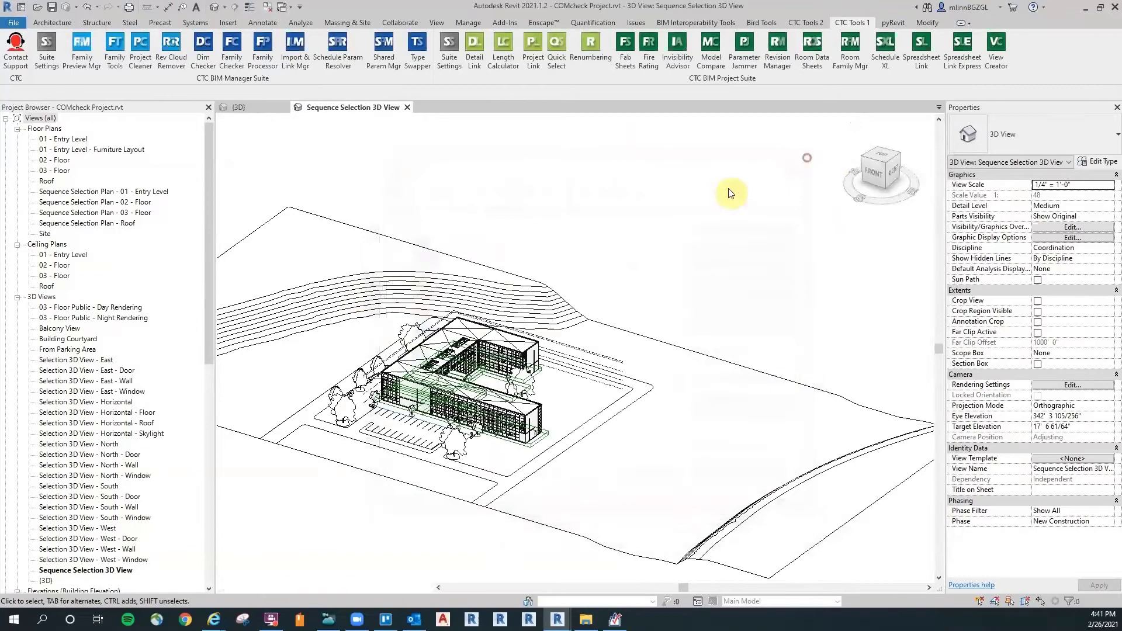
{"action": "scroll", "coordinate": [432, 521], "scroll_direction": "up", "scroll_amount": 5}
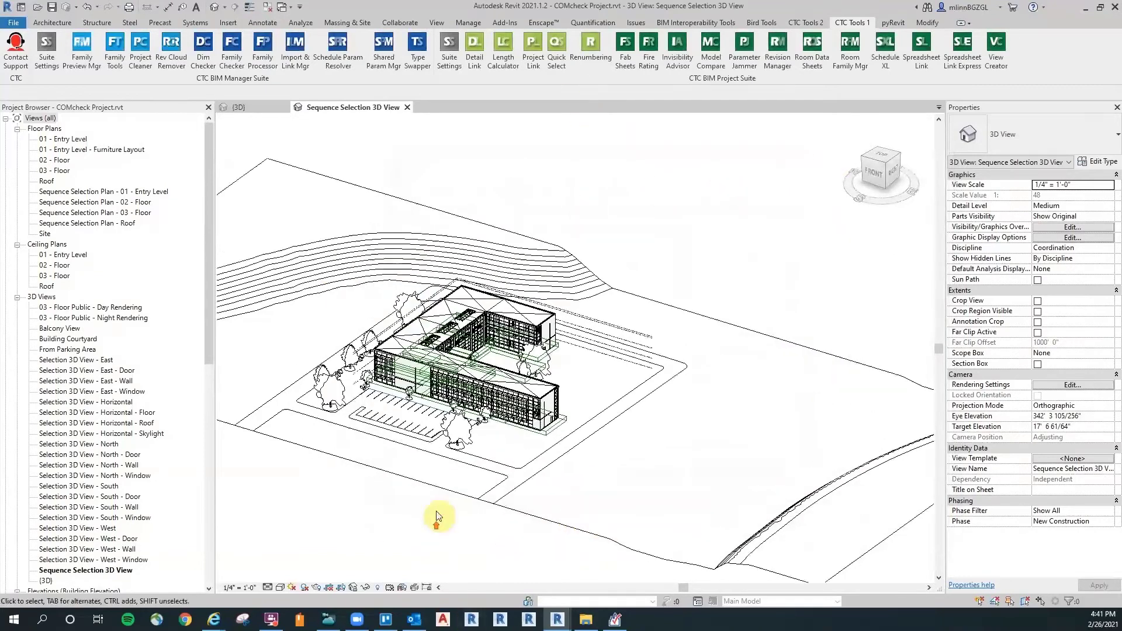
{"action": "left_click", "coordinate": [526, 556]}
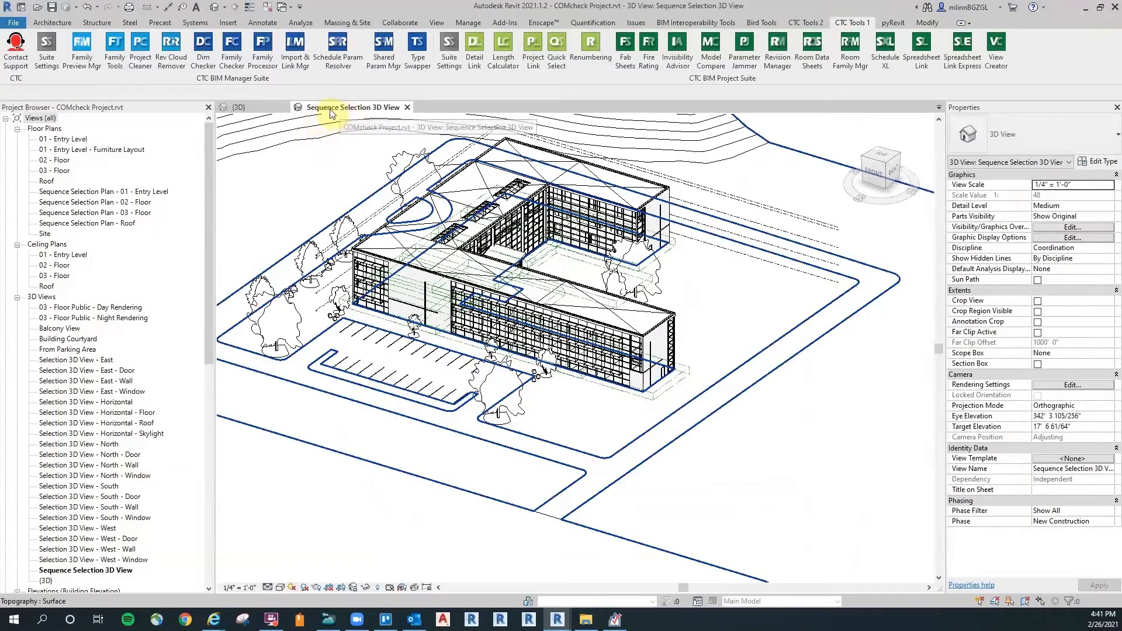
{"action": "left_click", "coordinate": [462, 575]}
{"action": "left_click_drag", "start_coordinate": [518, 543], "coordinate": [411, 383]}
{"action": "right_click", "coordinate": [429, 388]}
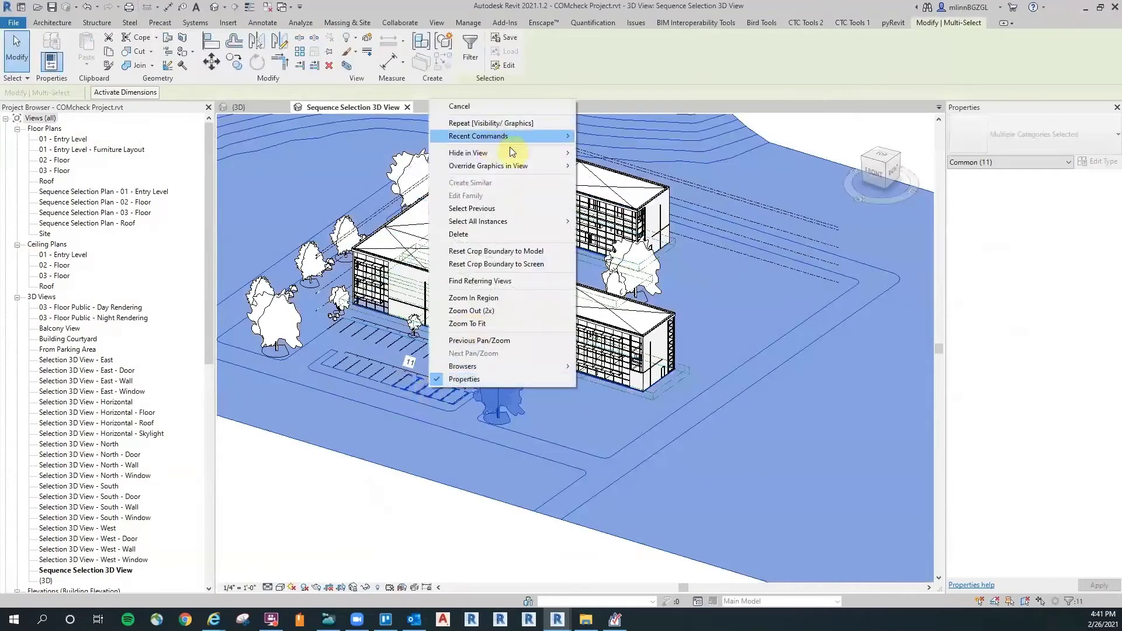
{"action": "left_click", "coordinate": [607, 166]}
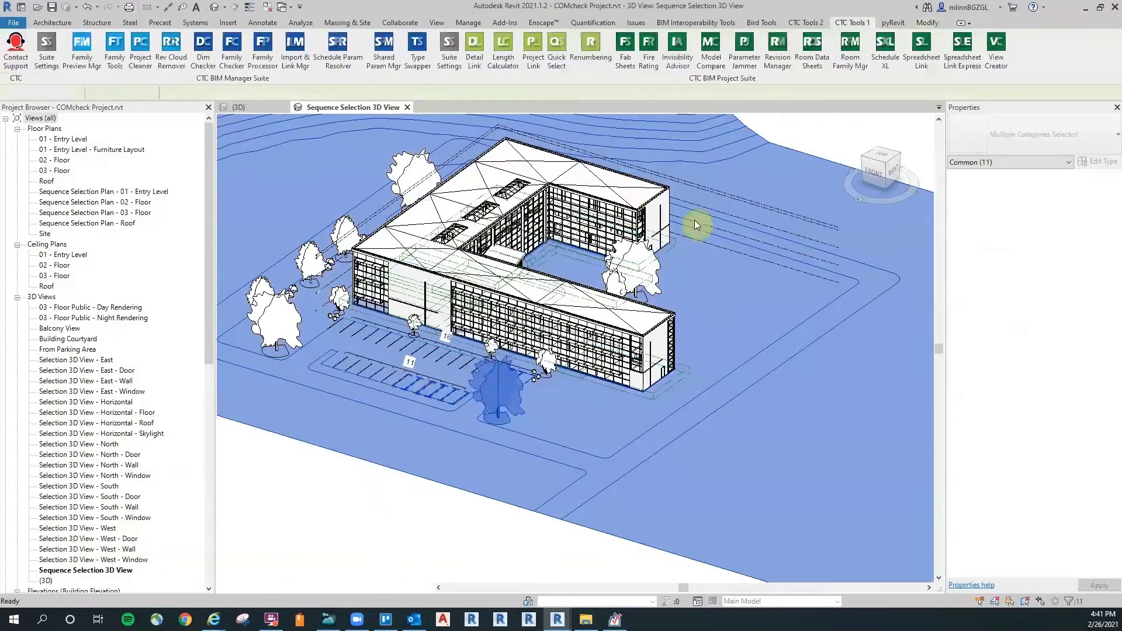
Hide the level and scope box categories so the Sequence Selection 3D View shows only the building.
{"action": "scroll", "coordinate": [712, 275], "scroll_direction": "up", "scroll_amount": 5}
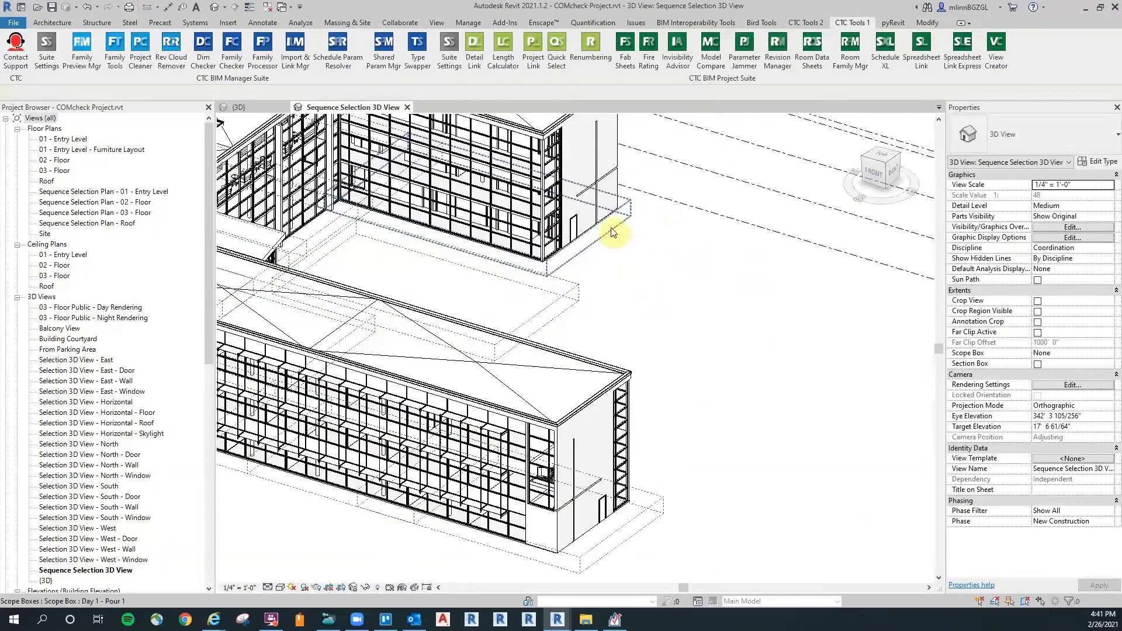
{"action": "left_click", "coordinate": [718, 215]}
{"action": "left_click", "coordinate": [717, 213], "text": "ctrl"}
{"action": "right_click", "coordinate": [717, 213]}
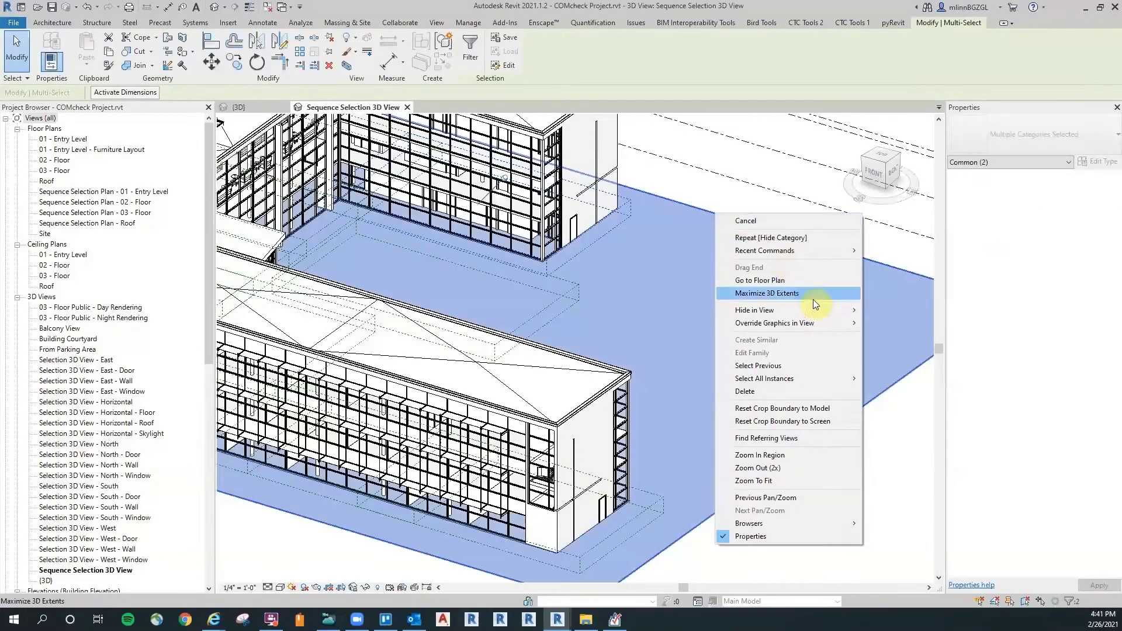
{"action": "mouse_move", "coordinate": [826, 311]}
{"action": "left_click", "coordinate": [893, 325]}
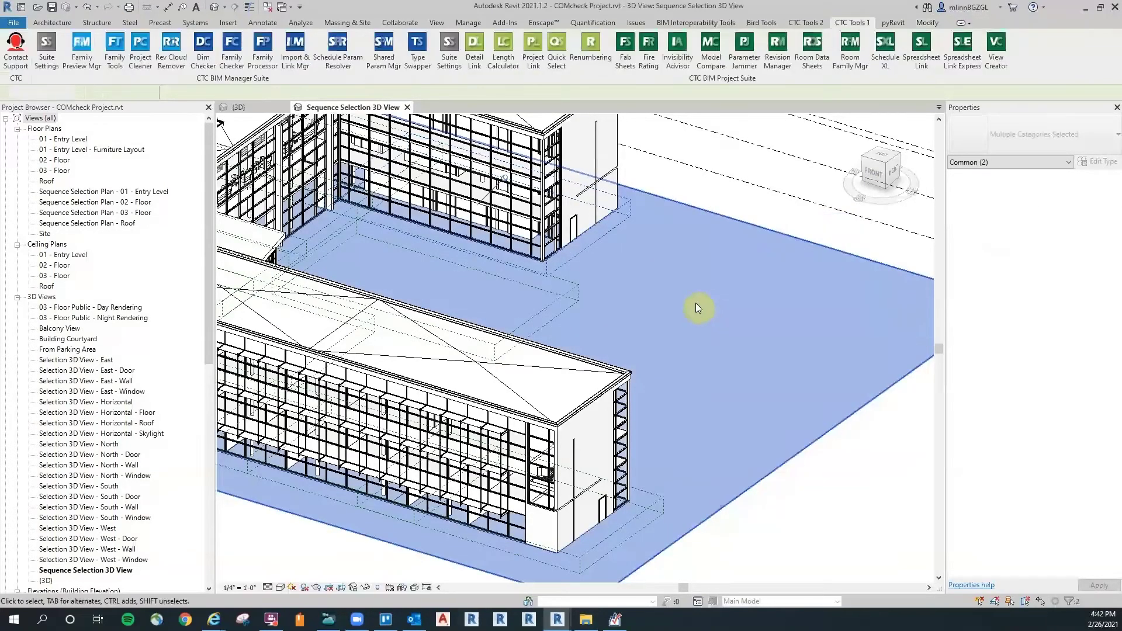
{"action": "scroll", "coordinate": [696, 302], "scroll_direction": "down", "scroll_amount": 4}
{"action": "middle_click_drag", "start_coordinate": [719, 374], "coordinate": [300, 233], "text": "shift"}
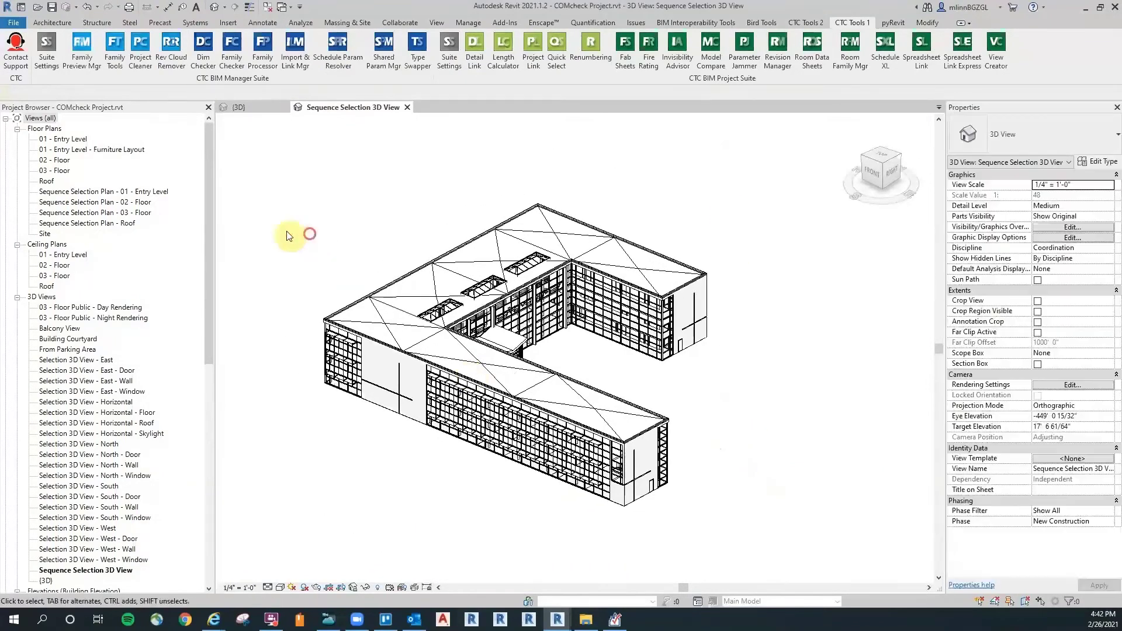
Open Sequence Selection Plan - 01 - Entry Level and examine the filters in its visibility/graphic overrides.
{"action": "double_click", "coordinate": [157, 192]}
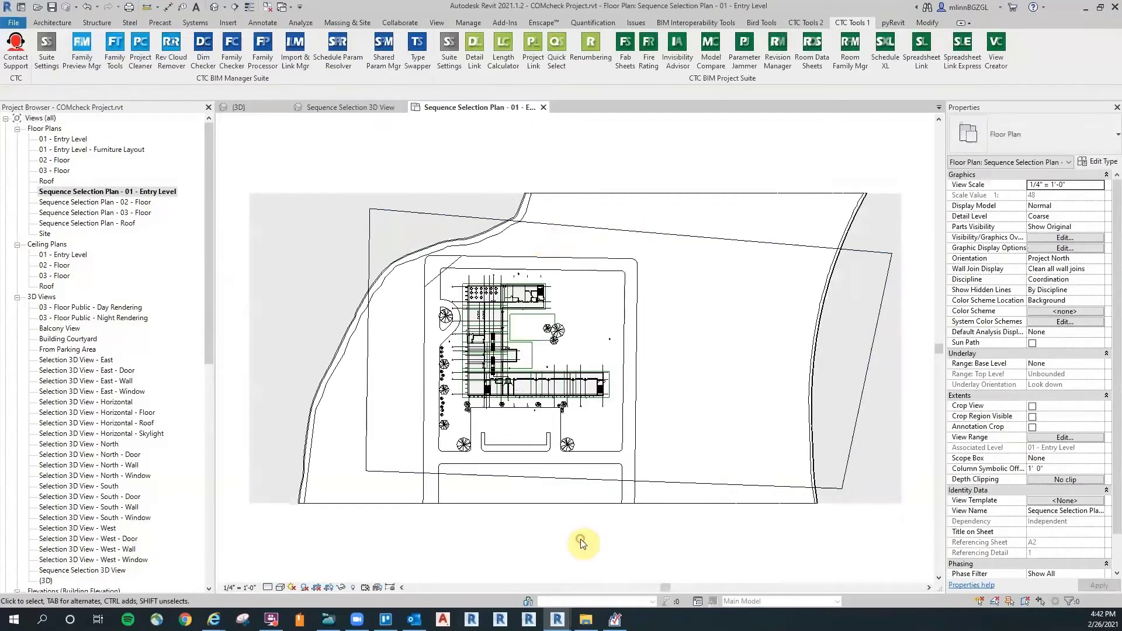
{"action": "key", "text": "v"}
{"action": "key", "text": "g"}
{"action": "left_click", "coordinate": [799, 174]}
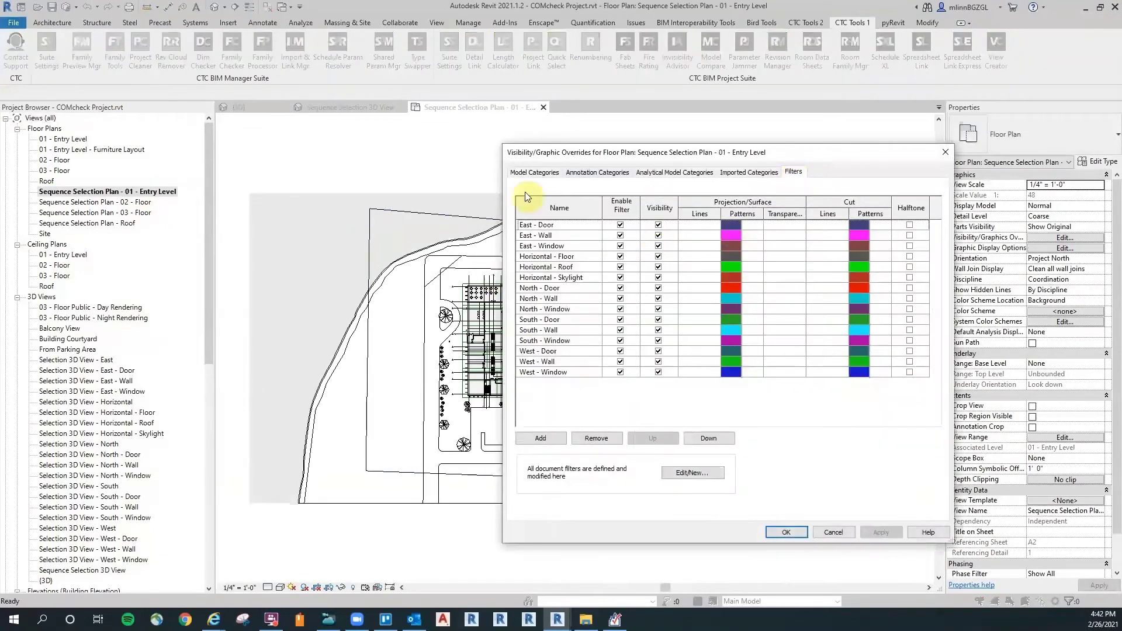
{"action": "left_click", "coordinate": [784, 532]}
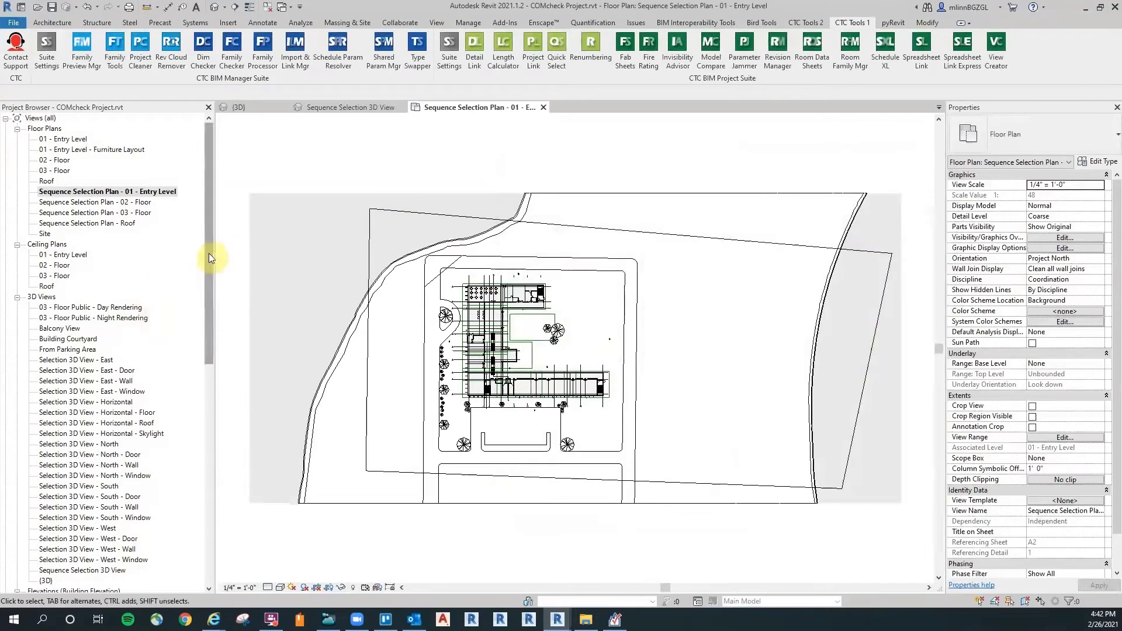
Open Selection 3D View - North - Door and examine which filters are visible in its visibility/graphic overrides.
{"action": "left_click_drag", "start_coordinate": [209, 254], "coordinate": [209, 331]}
{"action": "double_click", "coordinate": [99, 319]}
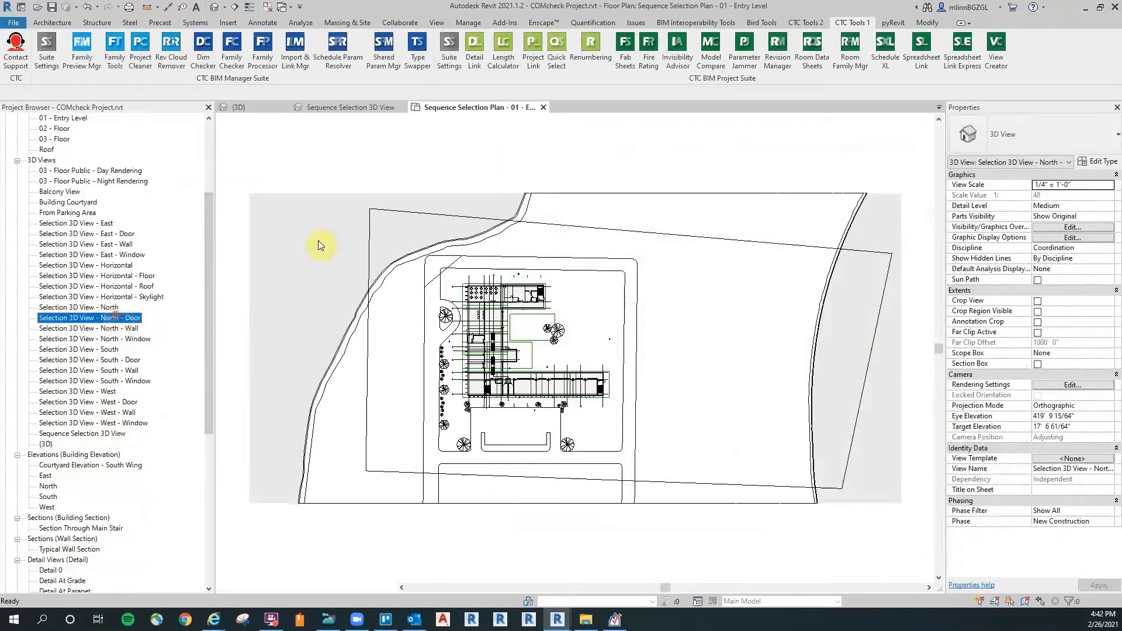
{"action": "key", "text": "v"}
{"action": "key", "text": "v"}
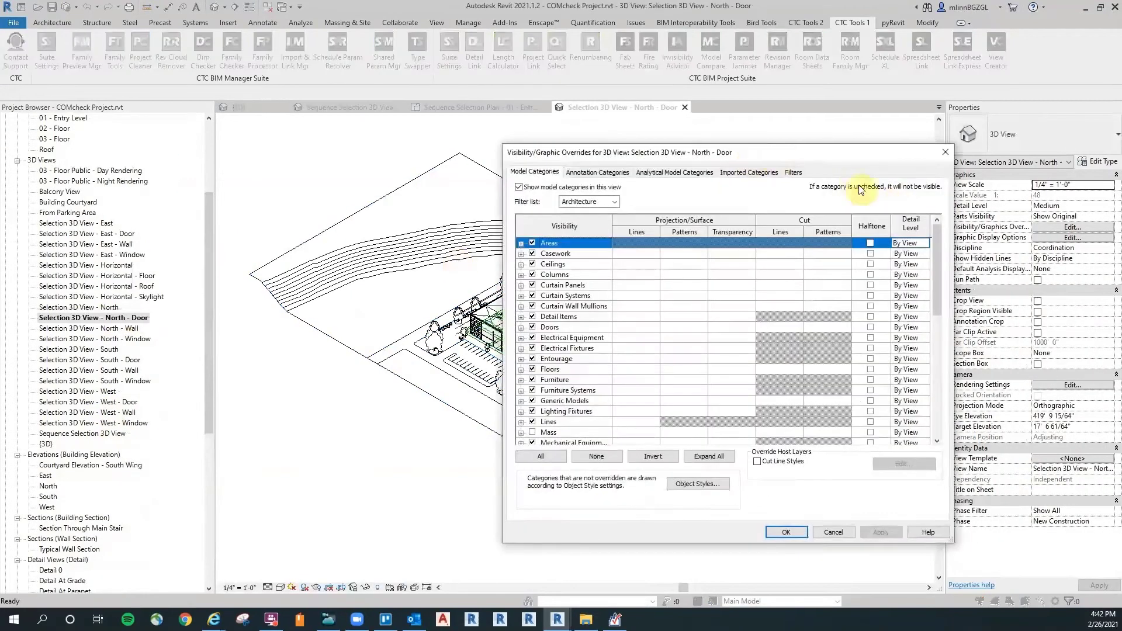
{"action": "left_click", "coordinate": [793, 172]}
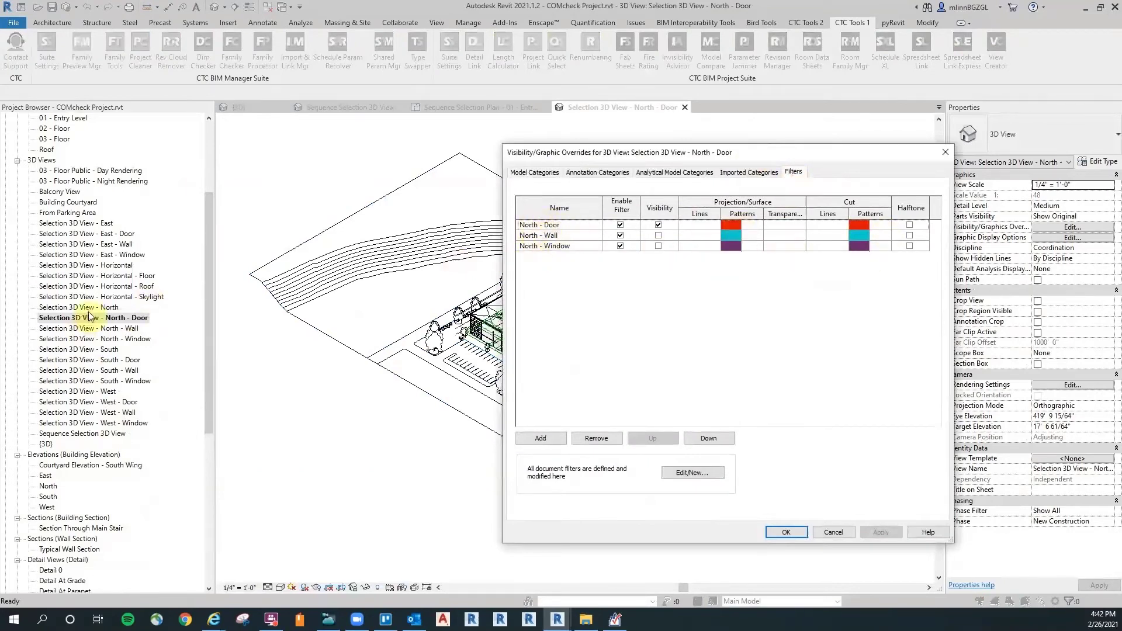
{"action": "left_click", "coordinate": [785, 533]}
Save the project and close all views except the Sequence Selection 3D View.
{"action": "left_click", "coordinate": [686, 109]}
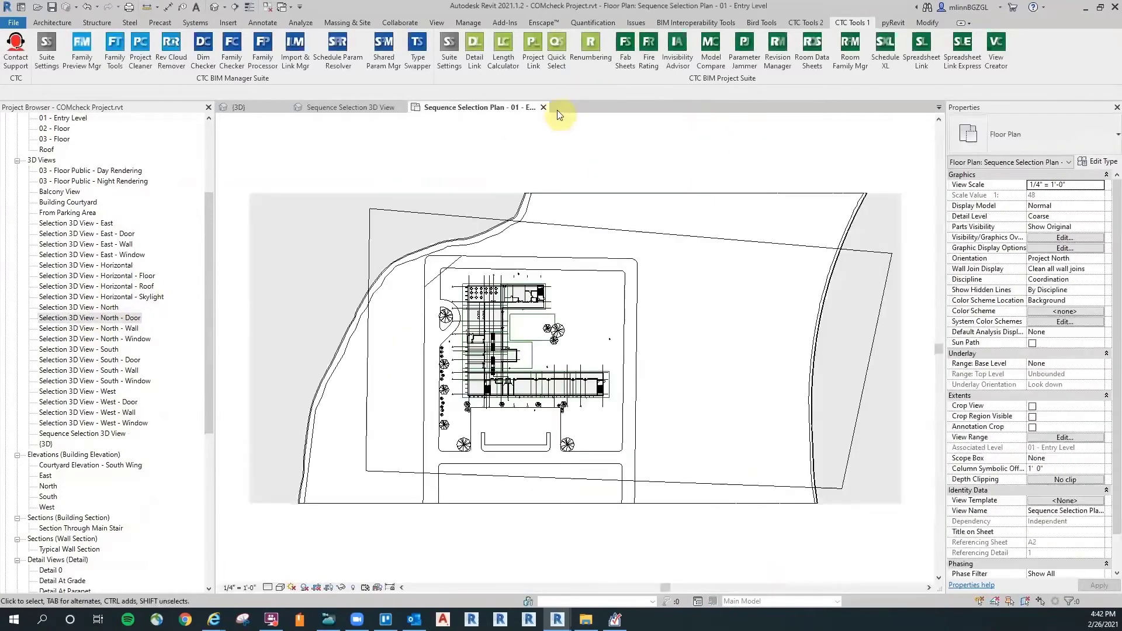
{"action": "left_click", "coordinate": [545, 107]}
{"action": "mouse_move", "coordinate": [363, 200]}
{"action": "middle_mouse_down"}
{"action": "mouse_move", "coordinate": [396, 230]}
{"action": "mouse_move", "coordinate": [377, 201]}
{"action": "middle_mouse_up"}
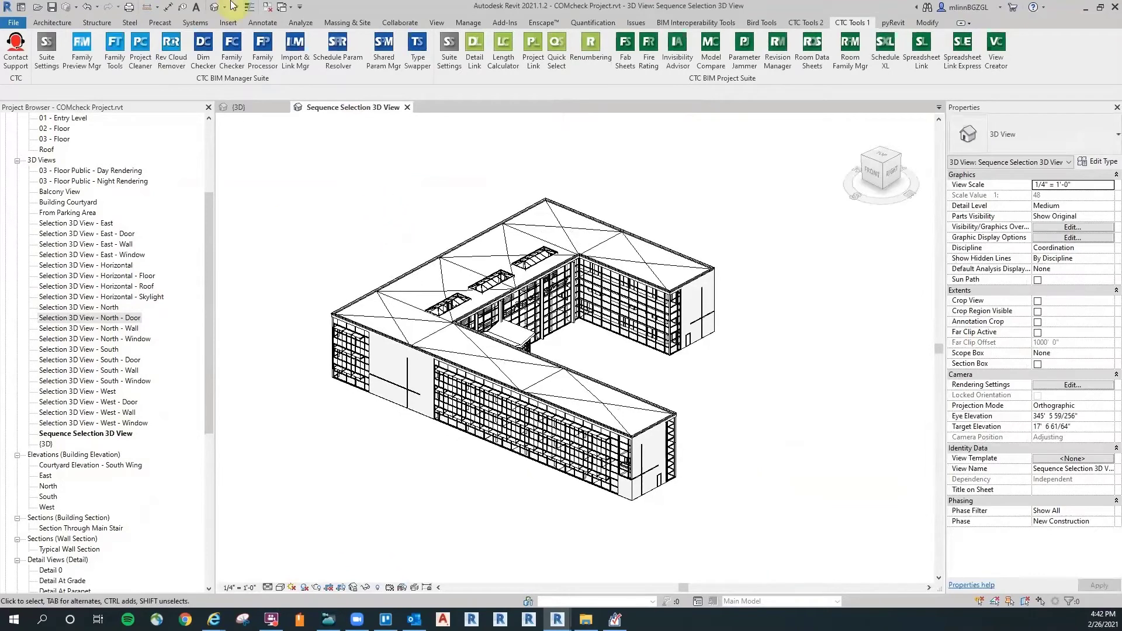
{"action": "left_click", "coordinate": [52, 8]}
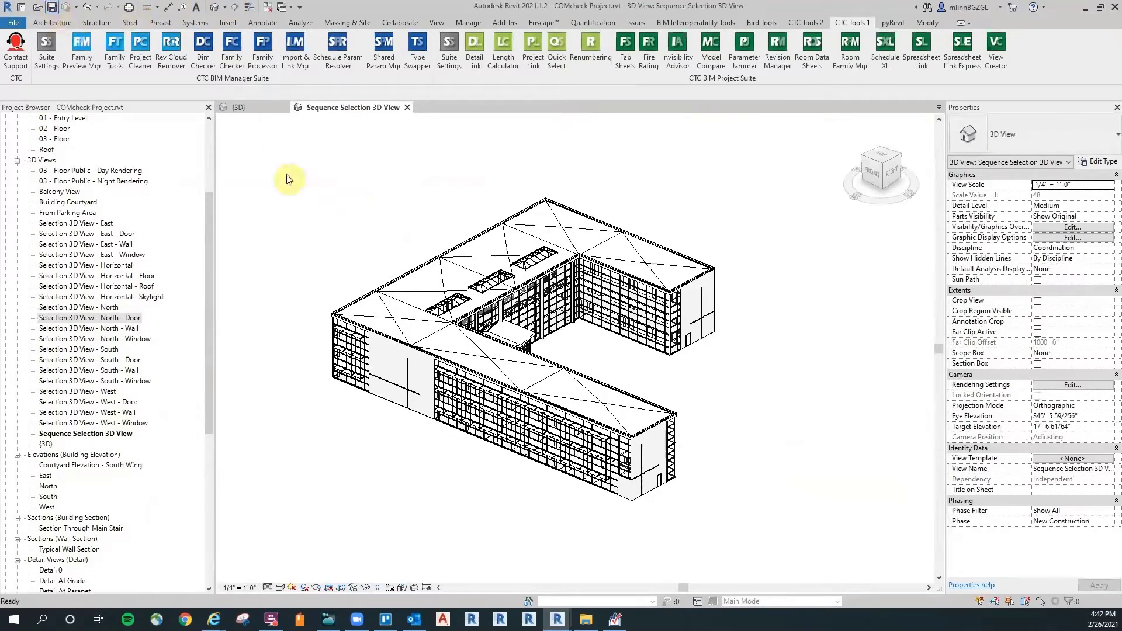
{"action": "left_click", "coordinate": [268, 7]}
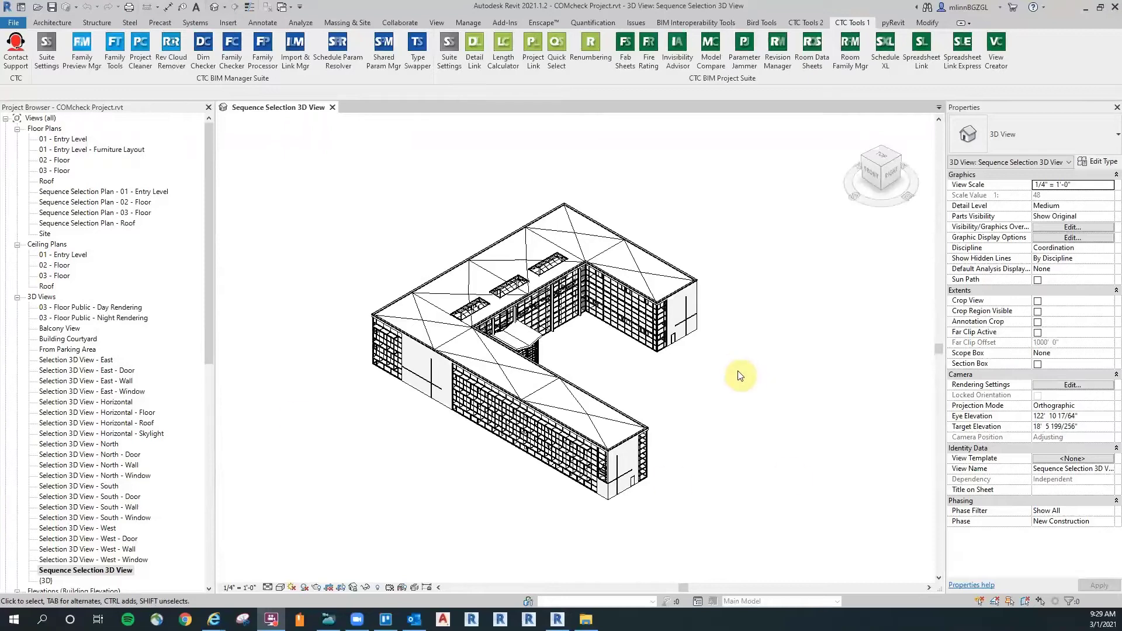
Review the sequence filters and color overrides of the Sequence Selection 3D View again.
{"action": "scroll", "coordinate": [739, 374], "scroll_direction": "down", "scroll_amount": 1}
{"action": "middle_click_drag", "start_coordinate": [696, 385], "coordinate": [599, 372]}
{"action": "key", "text": "g"}
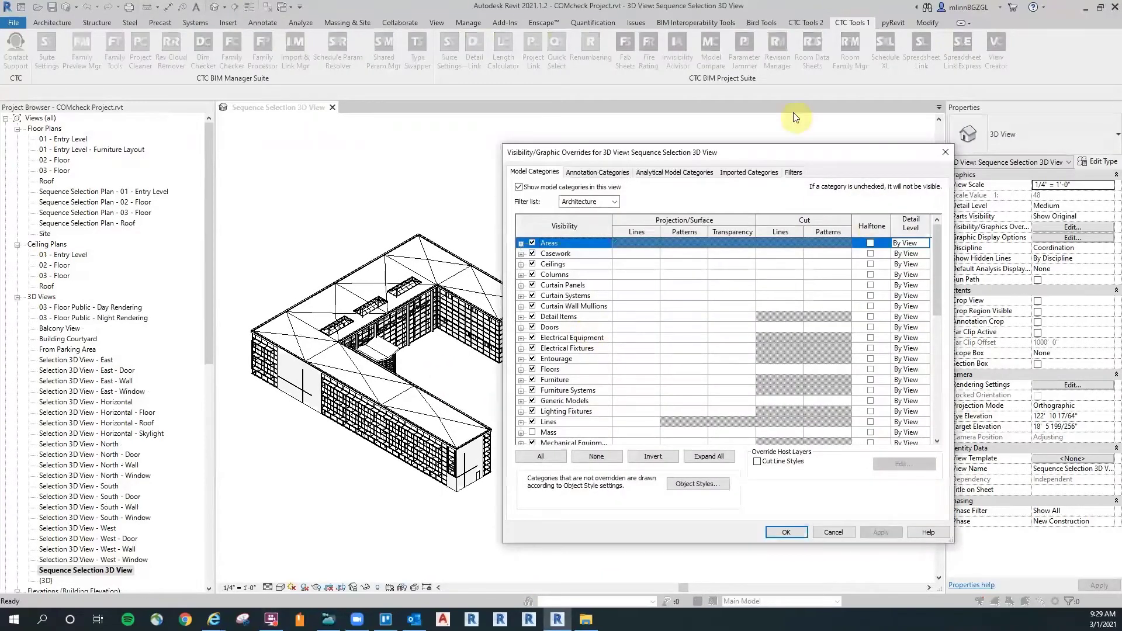
{"action": "left_click", "coordinate": [793, 171]}
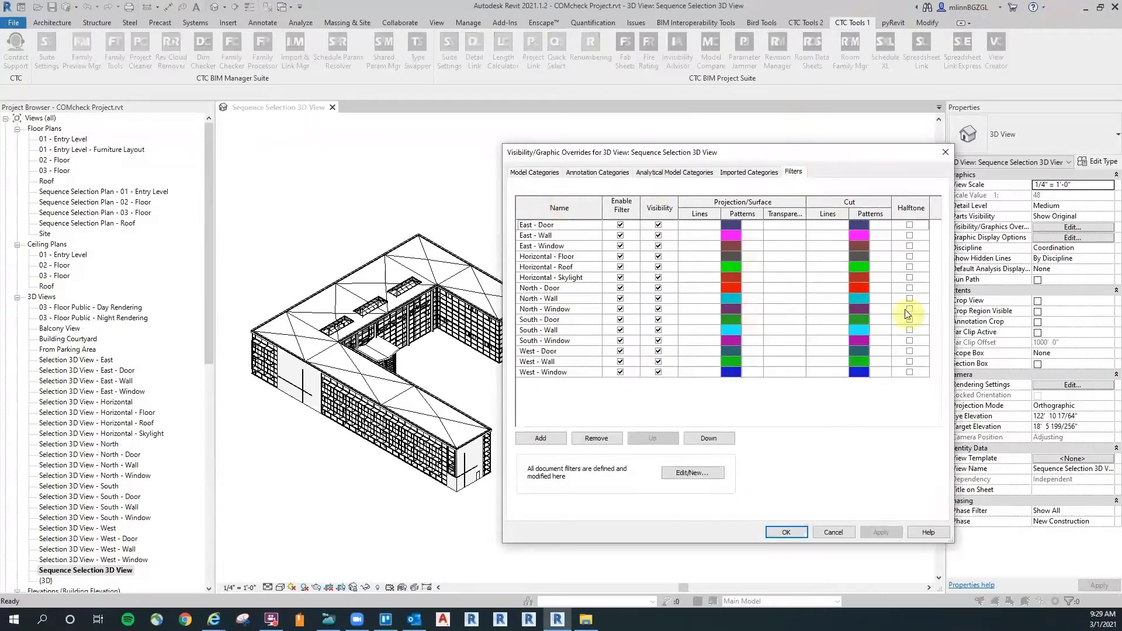
{"action": "left_click", "coordinate": [790, 533]}
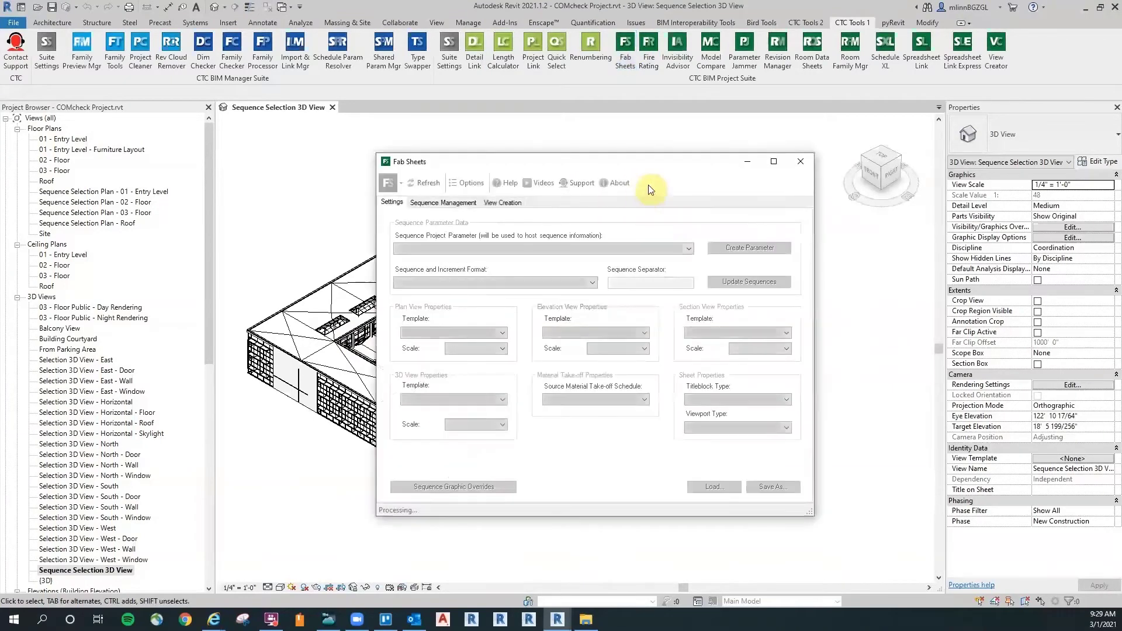
In the Fab Sheets sequence management, expand the Horizontal sequence and select its Skylight increment.
{"action": "left_click_drag", "start_coordinate": [679, 170], "coordinate": [963, 222]}
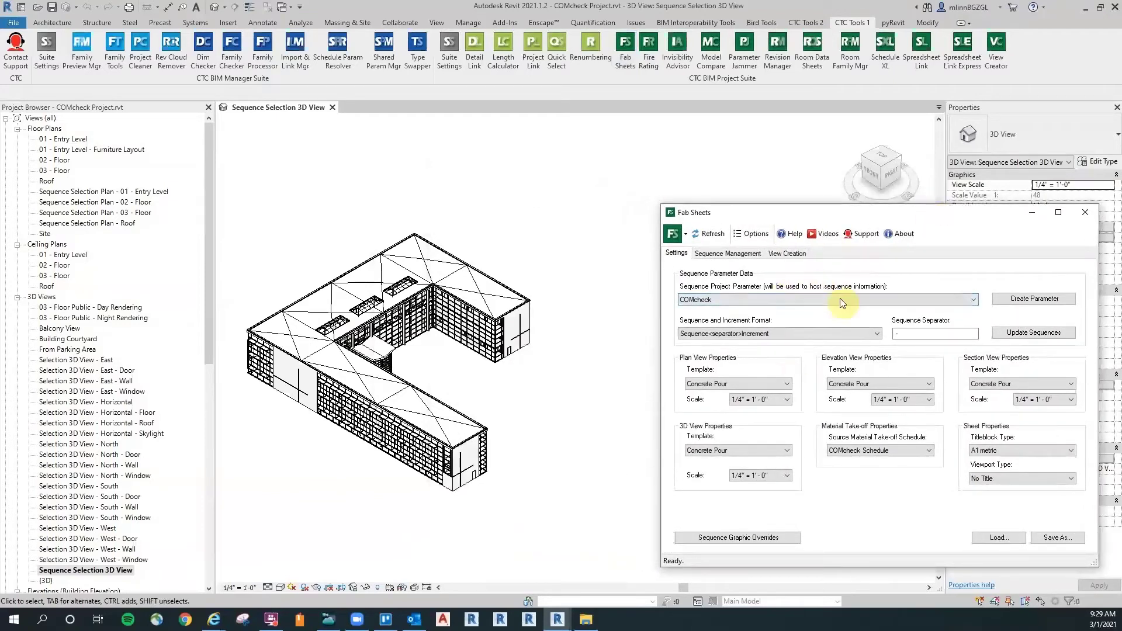
{"action": "left_click", "coordinate": [727, 253]}
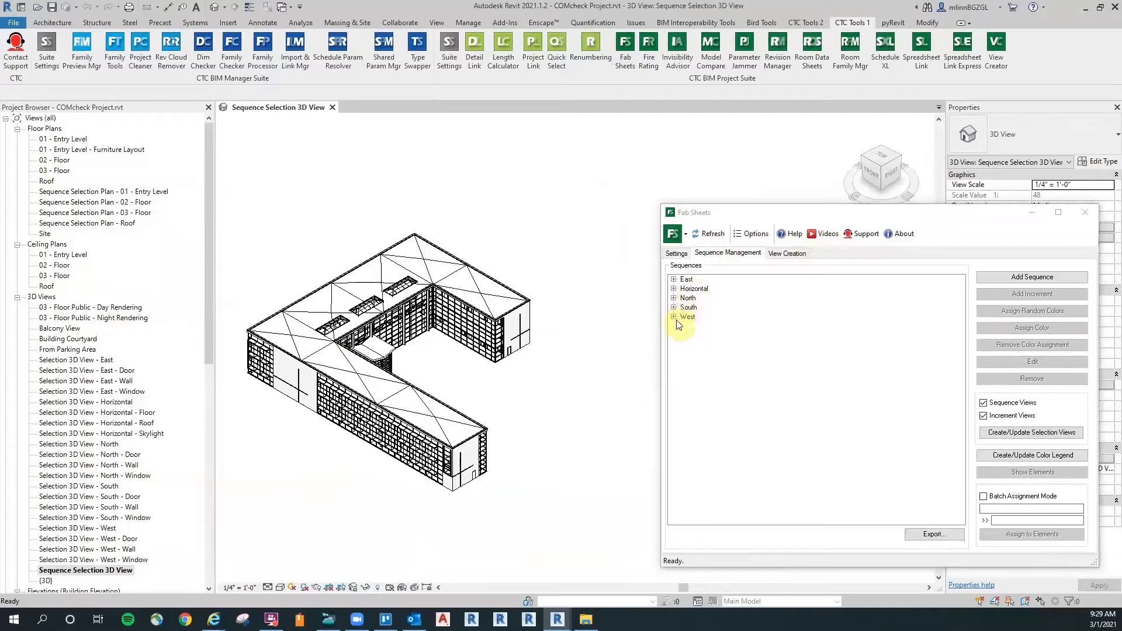
{"action": "left_click", "coordinate": [673, 288]}
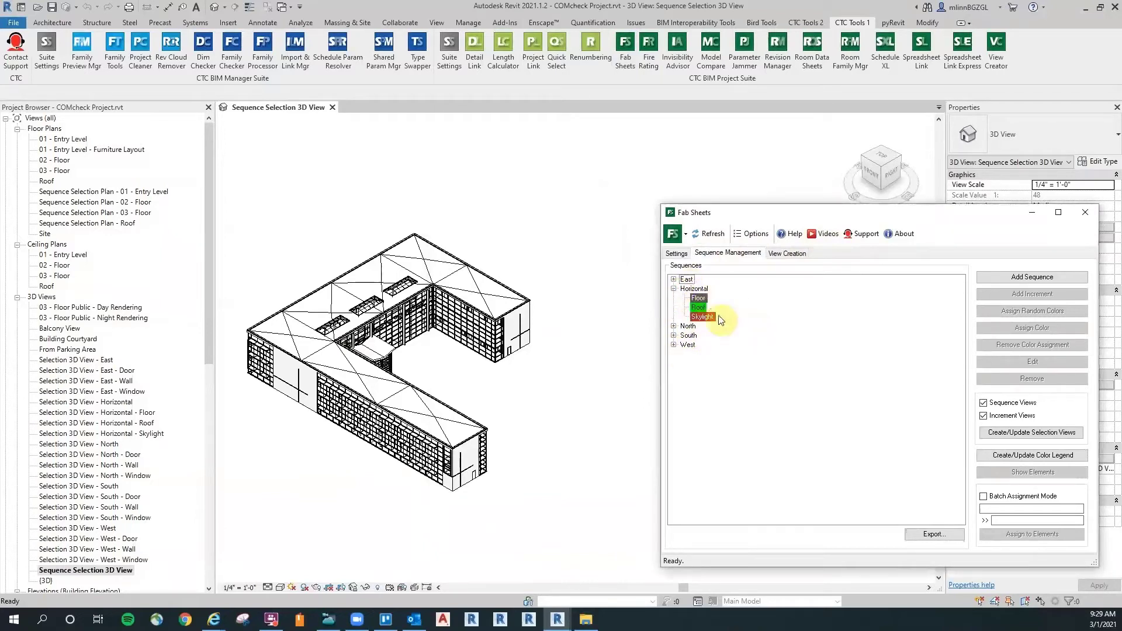
{"action": "left_click", "coordinate": [703, 317]}
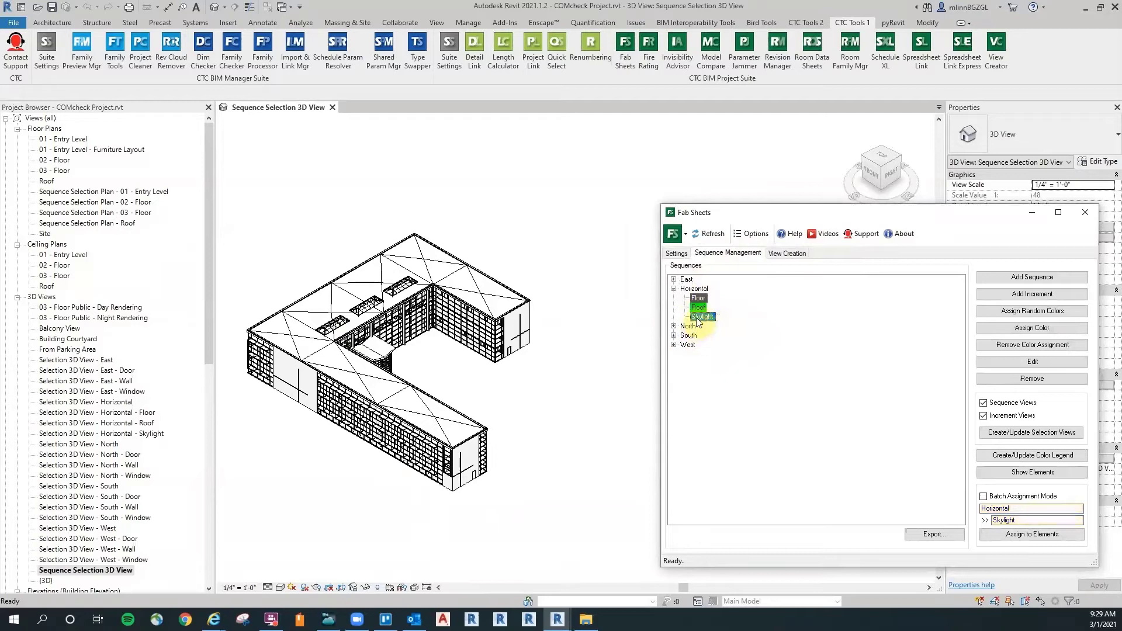
Assign the Horizontal Skylight increment to the three sloped glazing skylights on the roof.
{"action": "left_click", "coordinate": [1029, 538]}
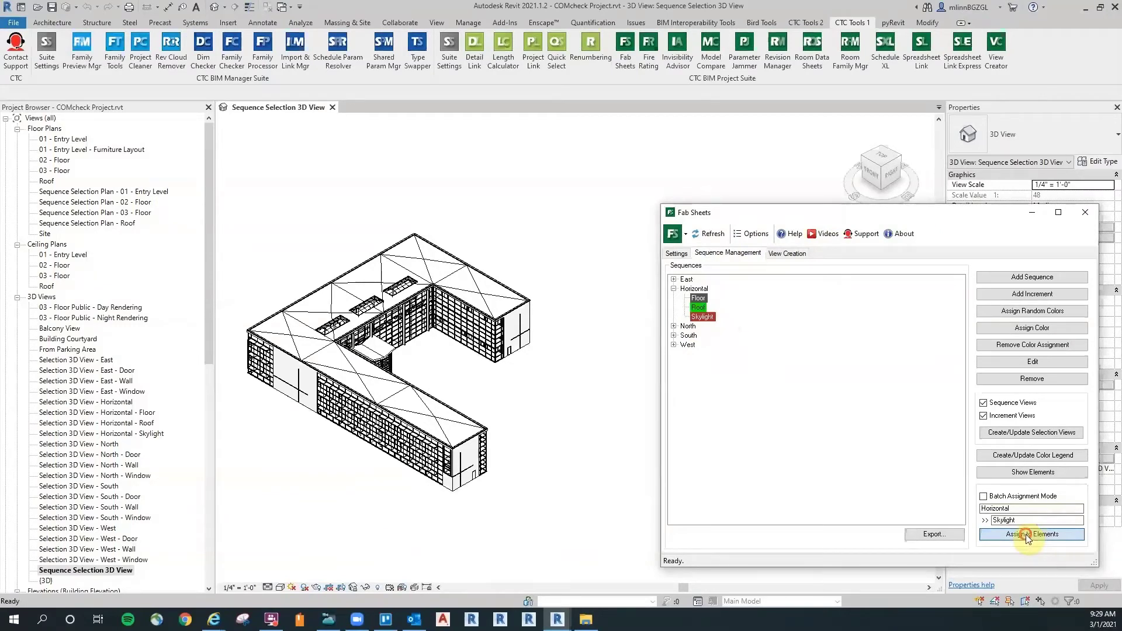
{"action": "left_click", "coordinate": [1026, 534]}
{"action": "scroll", "coordinate": [326, 300], "scroll_direction": "up", "scroll_amount": 8}
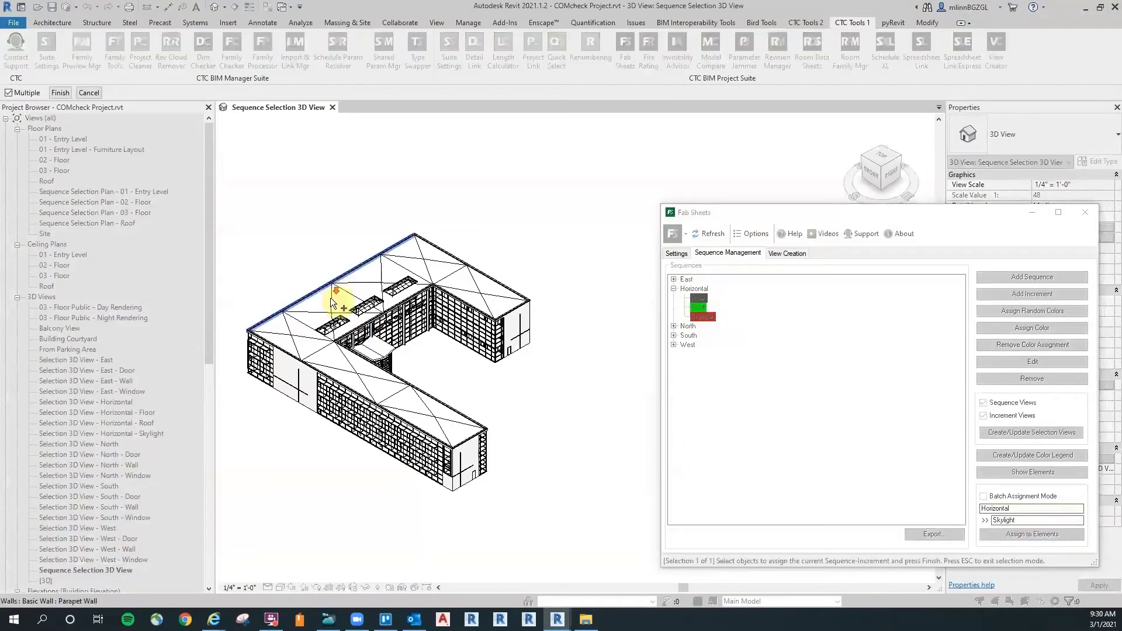
{"action": "scroll", "coordinate": [491, 318], "scroll_direction": "up", "scroll_amount": 10}
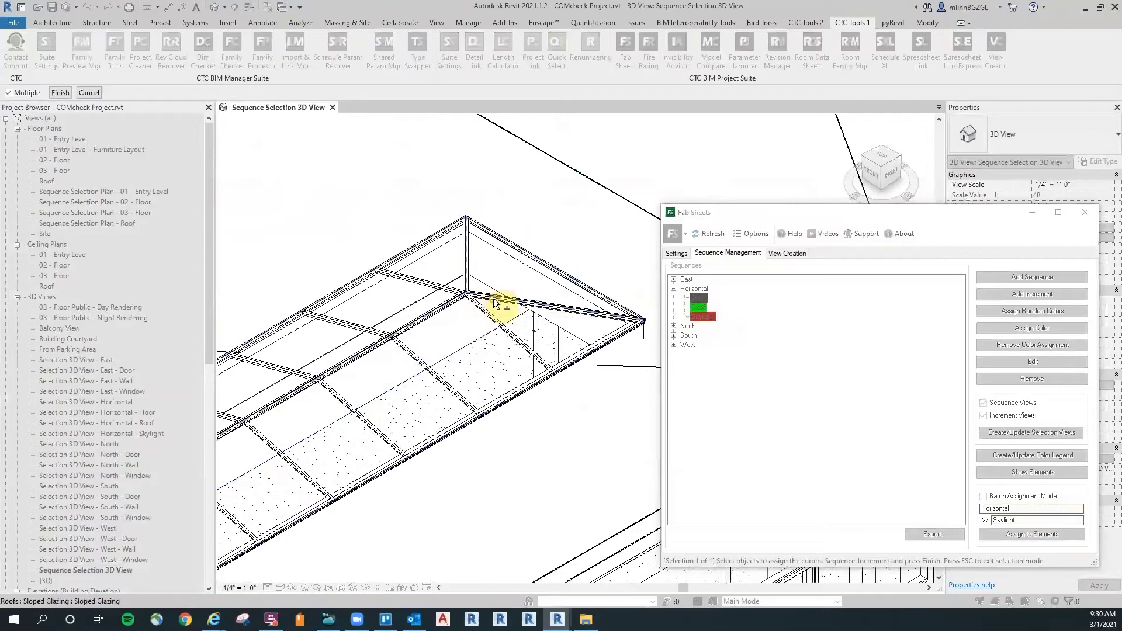
{"action": "scroll", "coordinate": [554, 470], "scroll_direction": "down", "scroll_amount": 3}
{"action": "scroll", "coordinate": [395, 385], "scroll_direction": "up", "scroll_amount": 5}
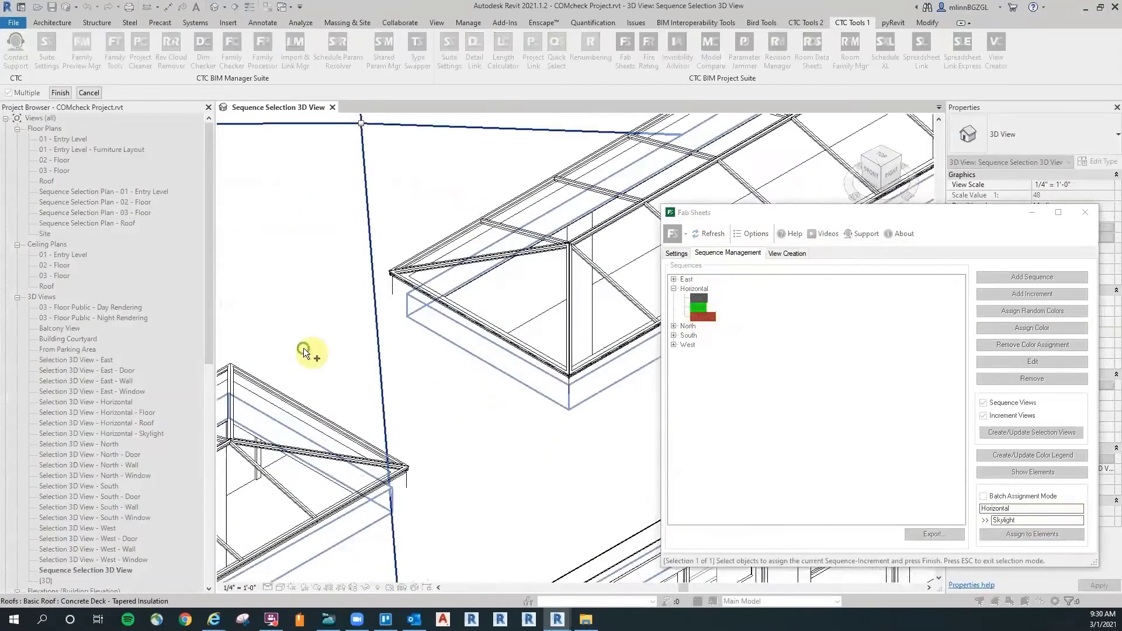
{"action": "left_click", "coordinate": [575, 317]}
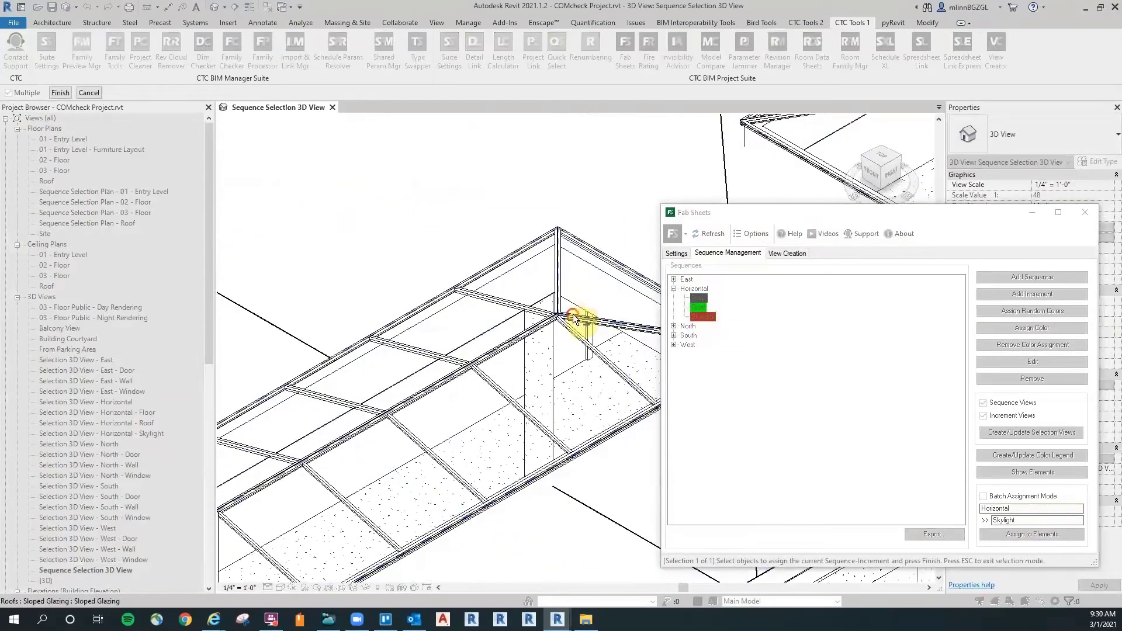
{"action": "scroll", "coordinate": [509, 353], "scroll_direction": "down", "scroll_amount": 2}
{"action": "middle_click_drag", "start_coordinate": [456, 355], "coordinate": [589, 303]}
{"action": "scroll", "coordinate": [446, 368], "scroll_direction": "up", "scroll_amount": 2}
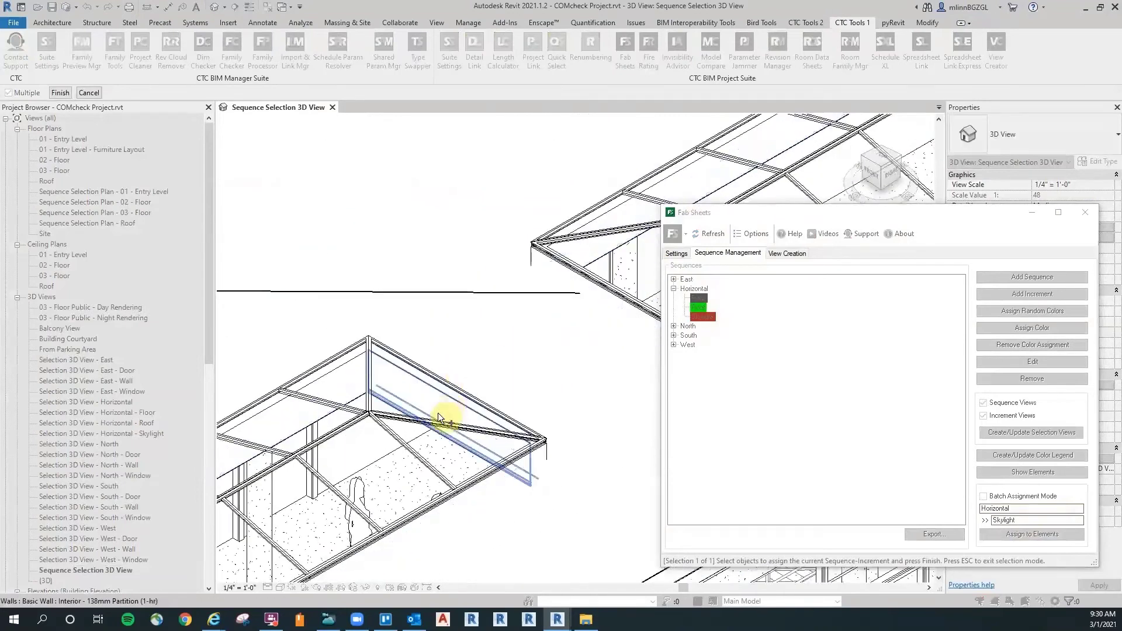
{"action": "left_click", "coordinate": [446, 425]}
{"action": "scroll", "coordinate": [501, 326], "scroll_direction": "down", "scroll_amount": 3}
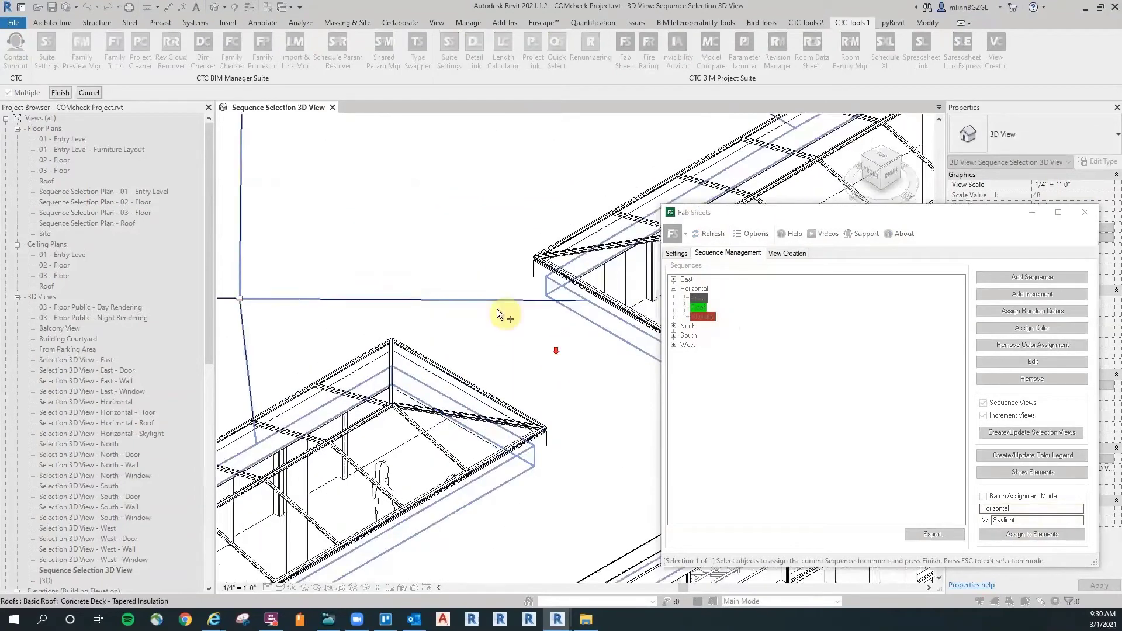
{"action": "left_click", "coordinate": [61, 93]}
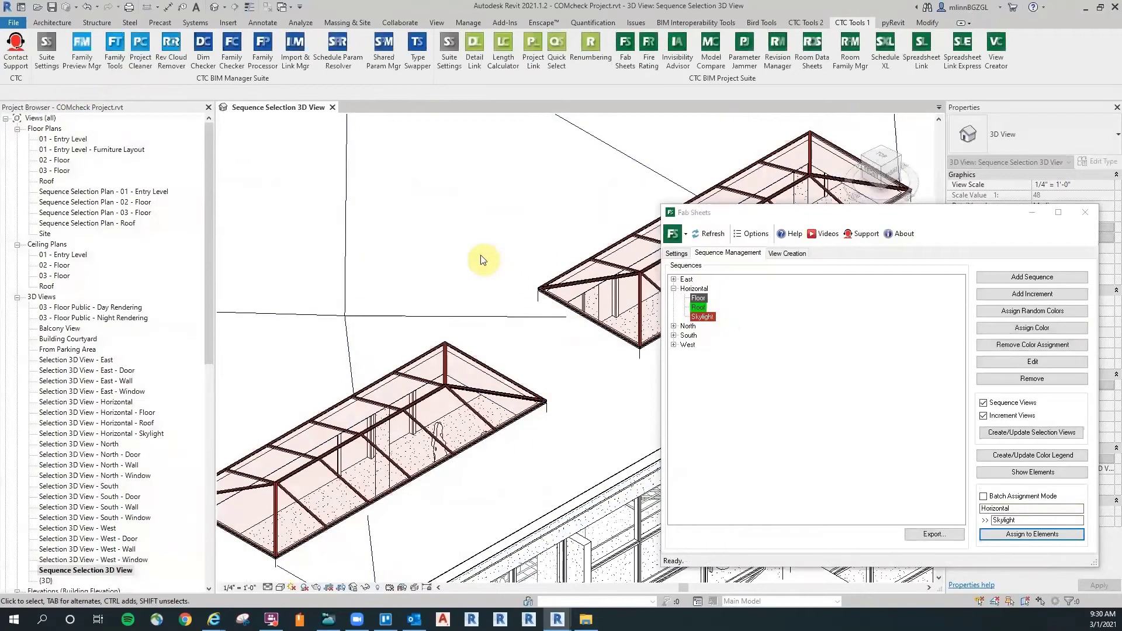
{"action": "scroll", "coordinate": [471, 234], "scroll_direction": "down", "scroll_amount": 2}
{"action": "middle_click_drag", "start_coordinate": [450, 334], "coordinate": [402, 441]}
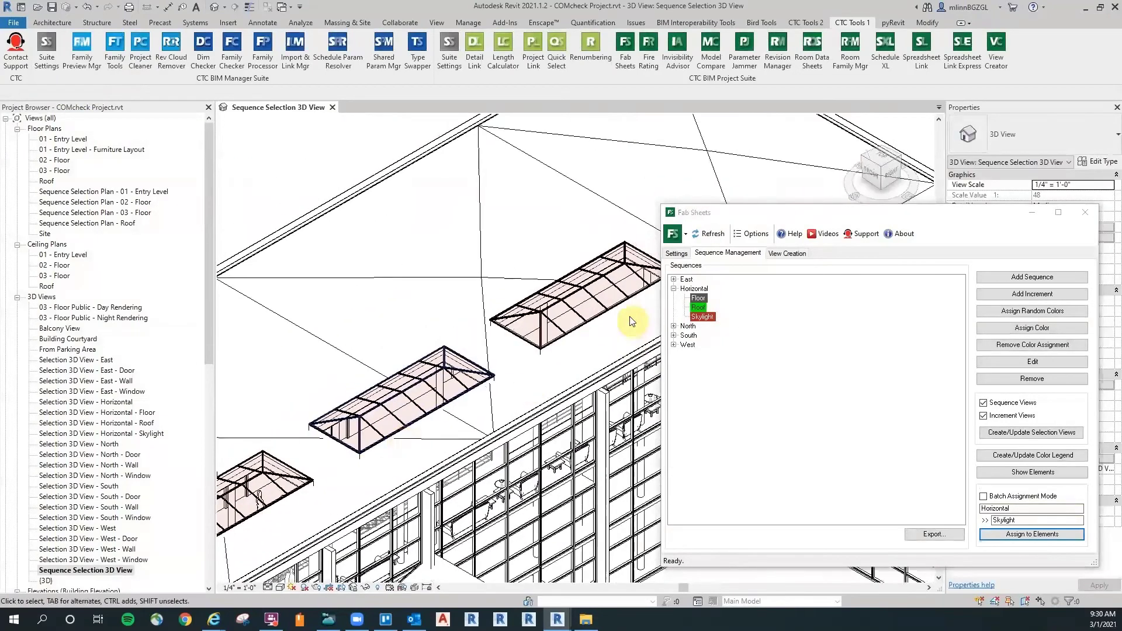
Assign the Horizontal Roof increment to the building's main roof.
{"action": "scroll", "coordinate": [581, 358], "scroll_direction": "down", "scroll_amount": 2}
{"action": "middle_click_drag", "start_coordinate": [610, 504], "coordinate": [614, 433]}
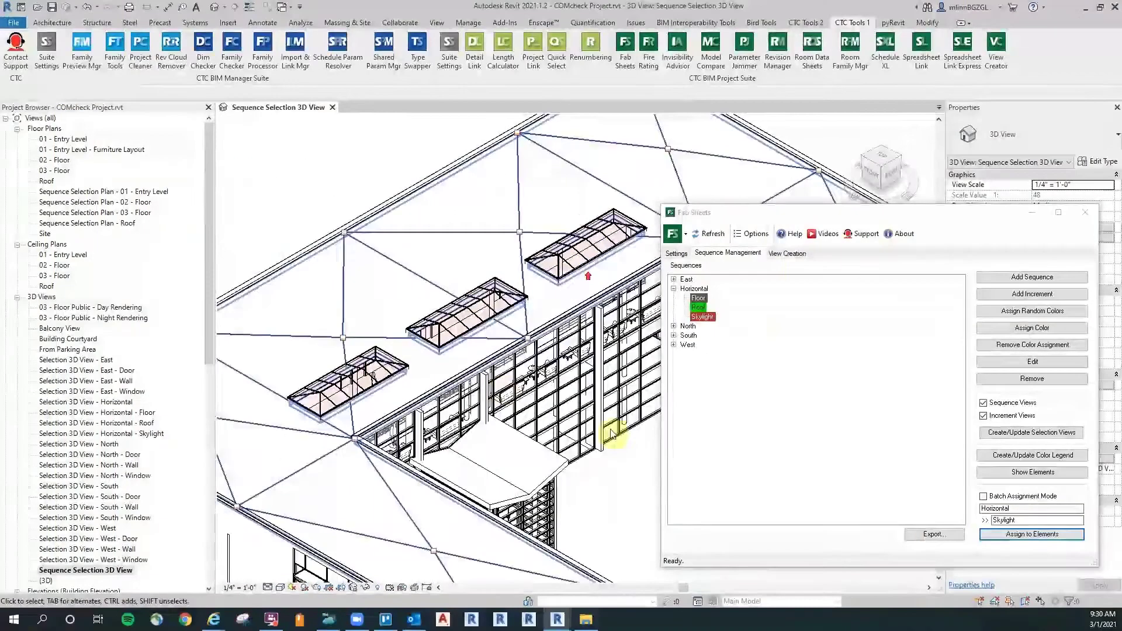
{"action": "left_click", "coordinate": [699, 308]}
{"action": "left_click", "coordinate": [1057, 535]}
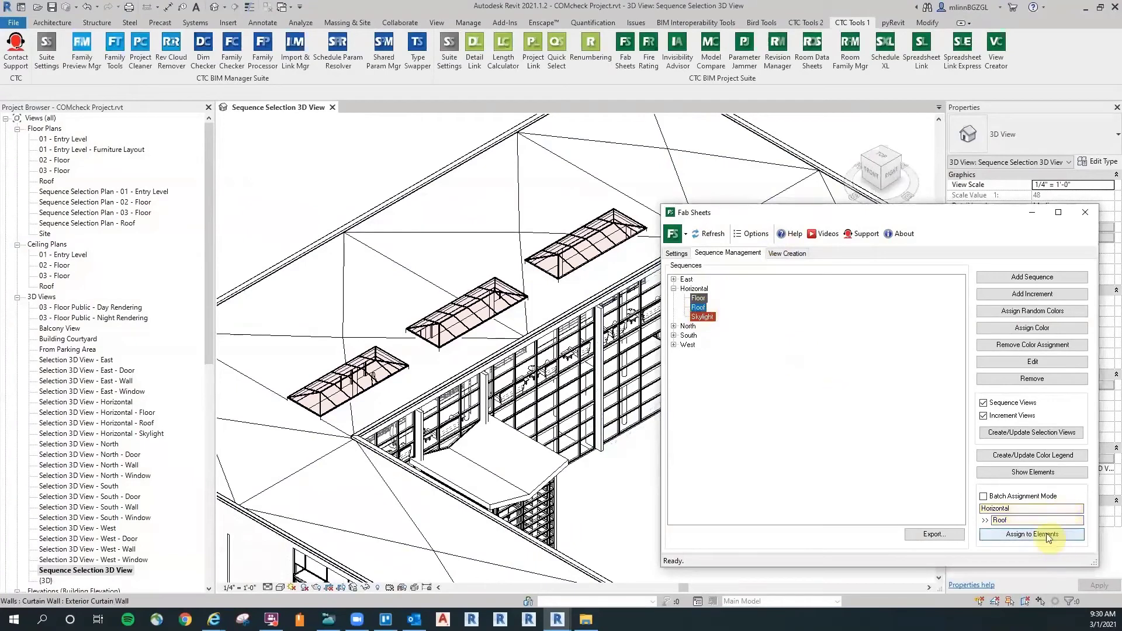
{"action": "scroll", "coordinate": [578, 170], "scroll_direction": "down", "scroll_amount": 3}
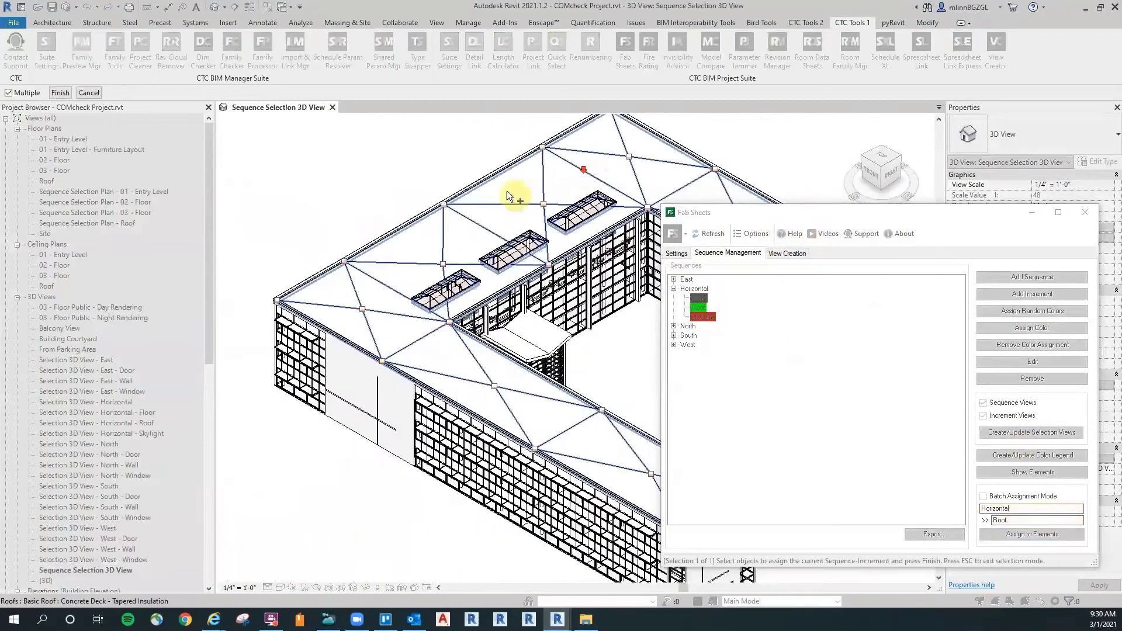
{"action": "scroll", "coordinate": [503, 193], "scroll_direction": "down", "scroll_amount": 3}
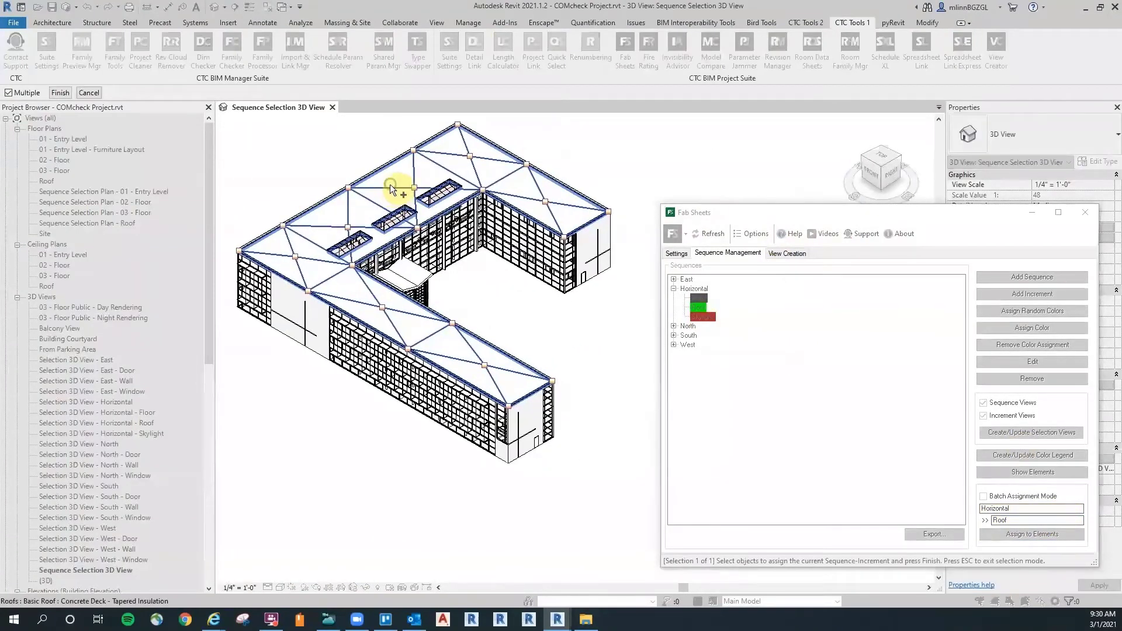
{"action": "left_click", "coordinate": [390, 184]}
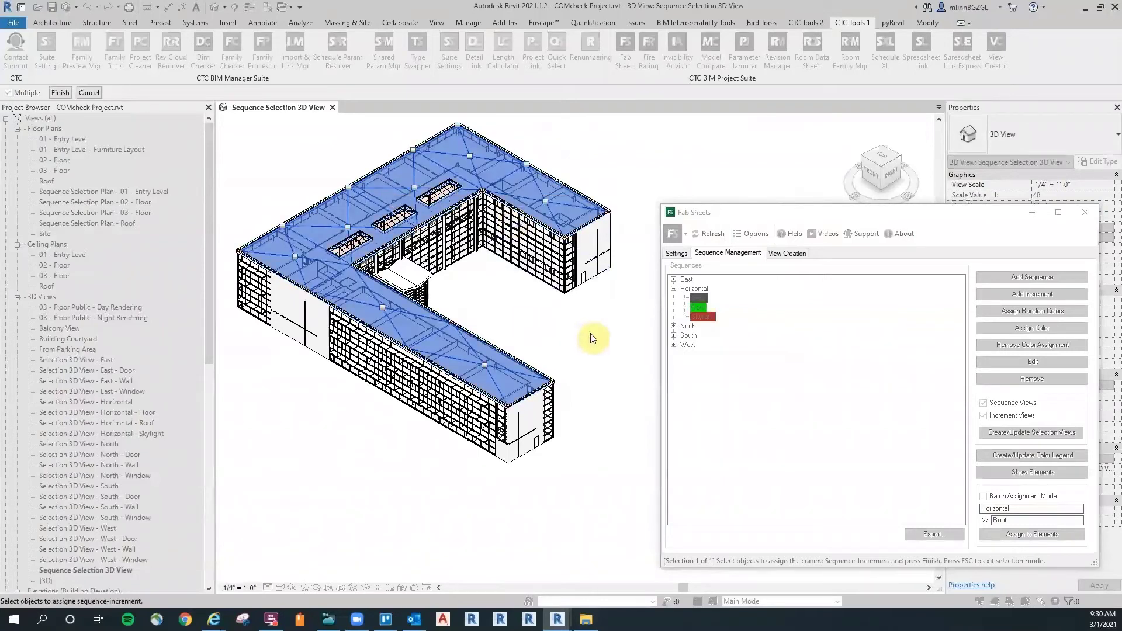
{"action": "middle_click_drag", "start_coordinate": [592, 336], "coordinate": [592, 343]}
{"action": "left_click", "coordinate": [60, 92]}
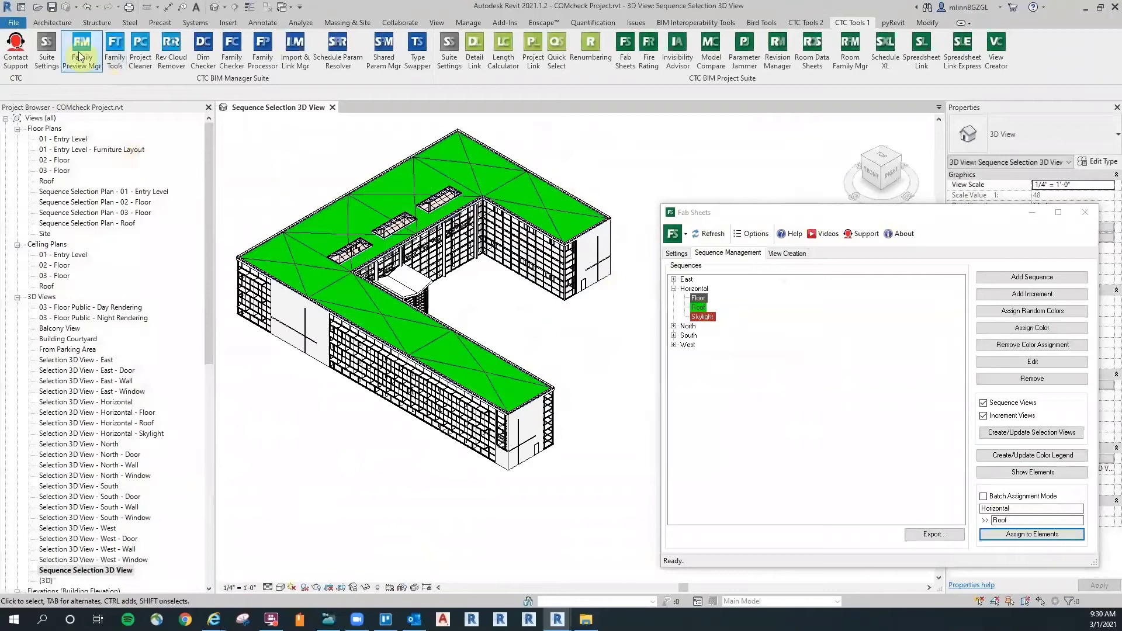
Temporarily isolate the Floors category in the Sequence Selection 3D View, using a floor slab seen from the building's underside.
{"action": "middle_click_drag", "start_coordinate": [592, 153], "coordinate": [589, 159]}
{"action": "scroll", "coordinate": [557, 136], "scroll_direction": "up", "scroll_amount": 1}
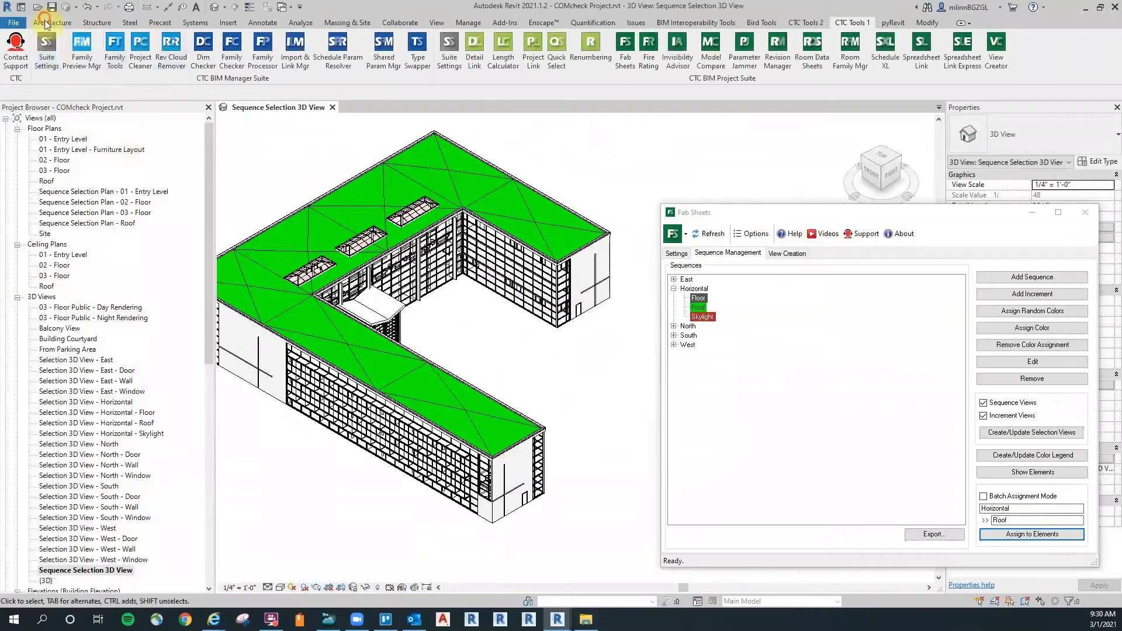
{"action": "middle_click_drag", "start_coordinate": [576, 431], "coordinate": [592, 204], "text": "shift"}
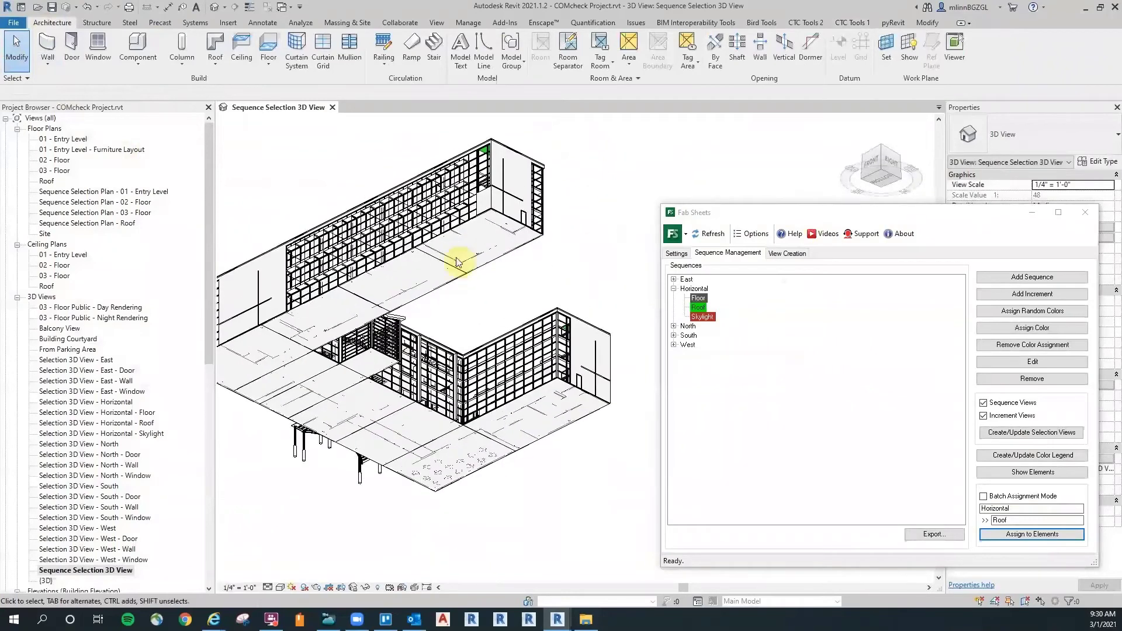
{"action": "left_click", "coordinate": [440, 267]}
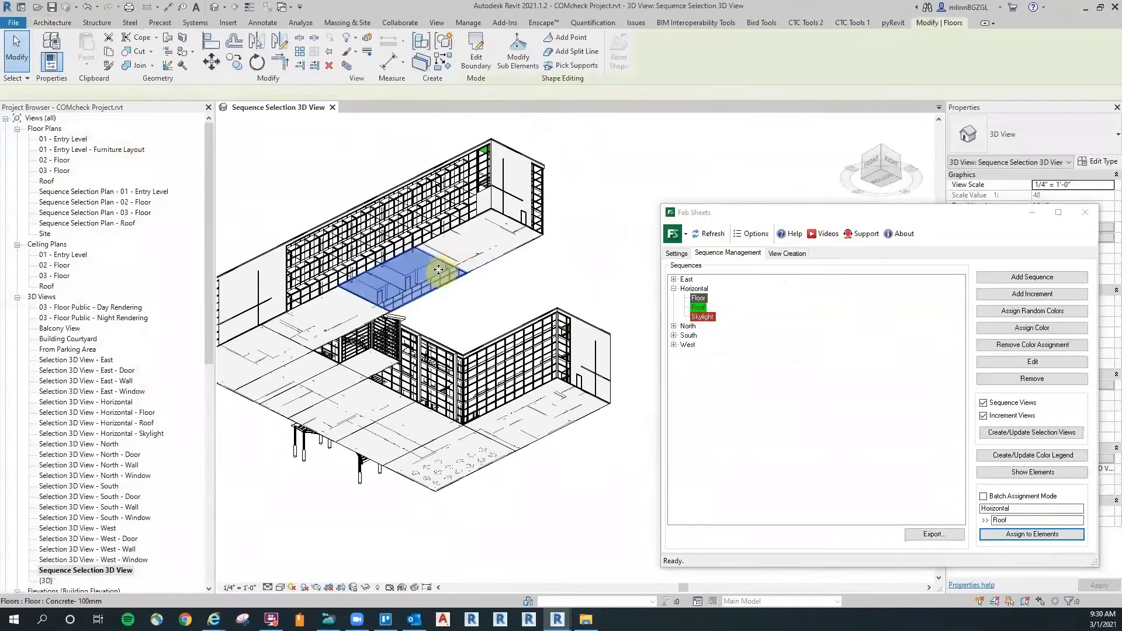
{"action": "left_click", "coordinate": [366, 588]}
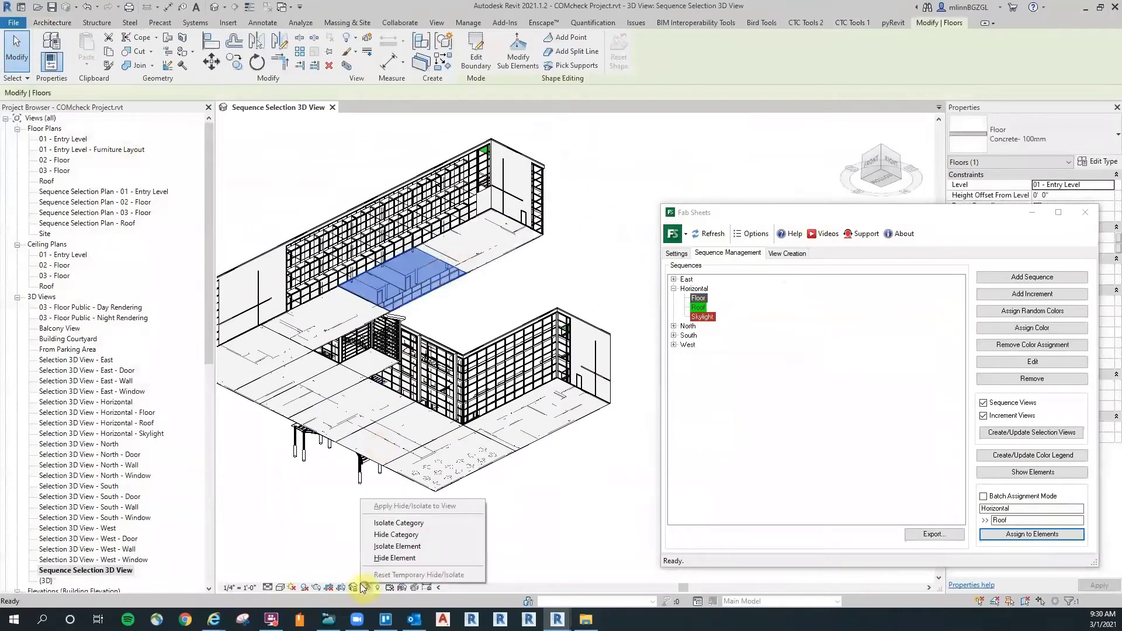
{"action": "left_click", "coordinate": [419, 526]}
{"action": "left_click", "coordinate": [541, 299]}
{"action": "scroll", "coordinate": [534, 299], "scroll_direction": "down", "scroll_amount": 1}
{"action": "middle_click_drag", "start_coordinate": [533, 300], "coordinate": [567, 311], "text": "shift"}
{"action": "scroll", "coordinate": [500, 318], "scroll_direction": "up", "scroll_amount": 3}
{"action": "middle_click_drag", "start_coordinate": [412, 231], "coordinate": [451, 276]}
Assign the Horizontal Floor increment to all the large floor slabs of the lowest level along the U-shaped footprint.
{"action": "left_click", "coordinate": [696, 300]}
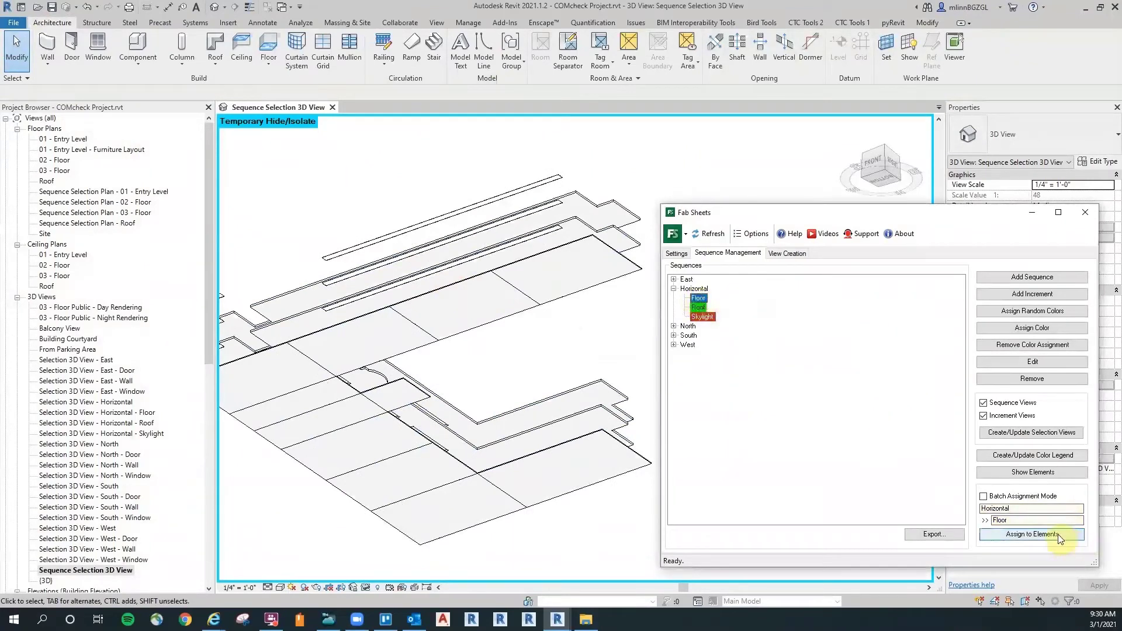
{"action": "left_click", "coordinate": [1032, 533]}
{"action": "left_click", "coordinate": [614, 281]}
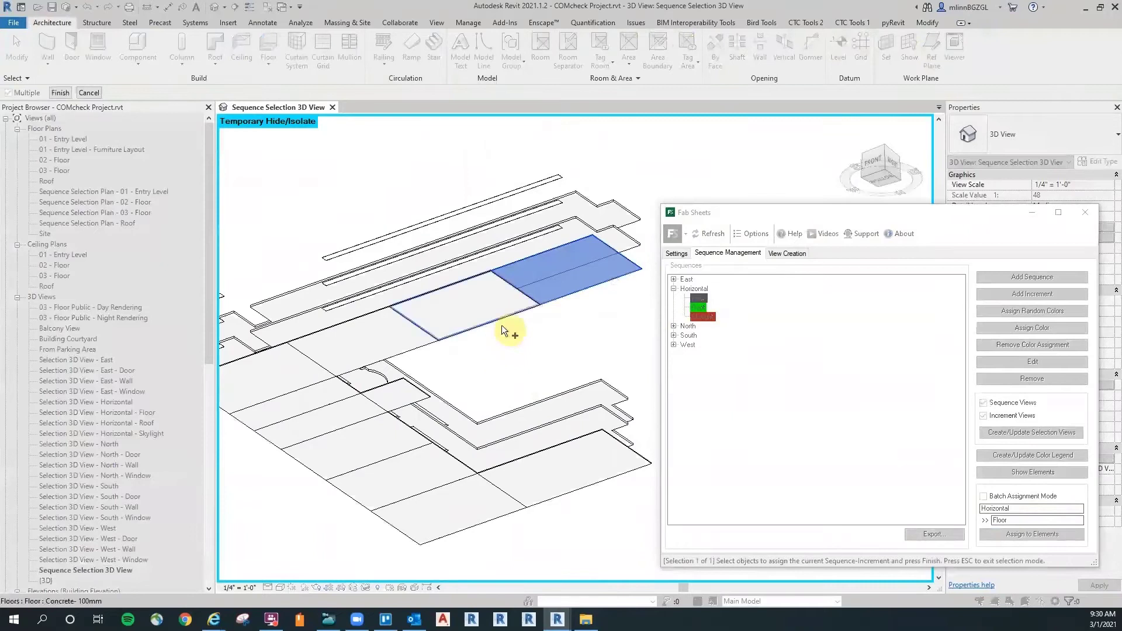
{"action": "scroll", "coordinate": [502, 325], "scroll_direction": "up", "scroll_amount": 4}
{"action": "left_click", "coordinate": [531, 314]}
{"action": "middle_click_drag", "start_coordinate": [265, 408], "coordinate": [404, 342]}
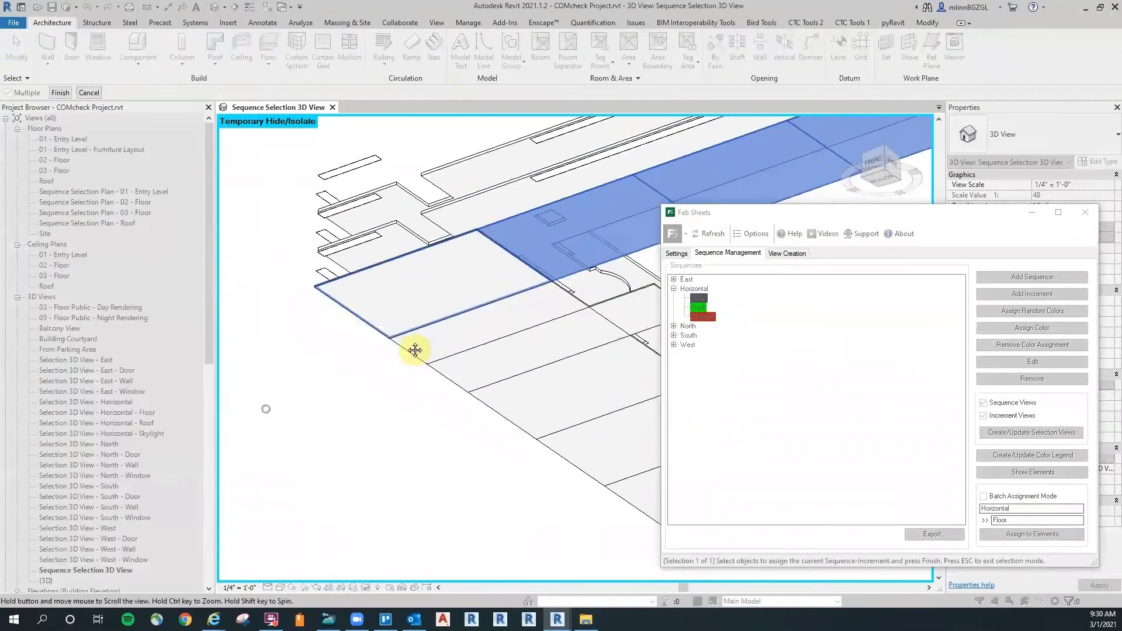
{"action": "left_click", "coordinate": [372, 327]}
{"action": "left_click", "coordinate": [412, 352]}
{"action": "left_click", "coordinate": [448, 369]}
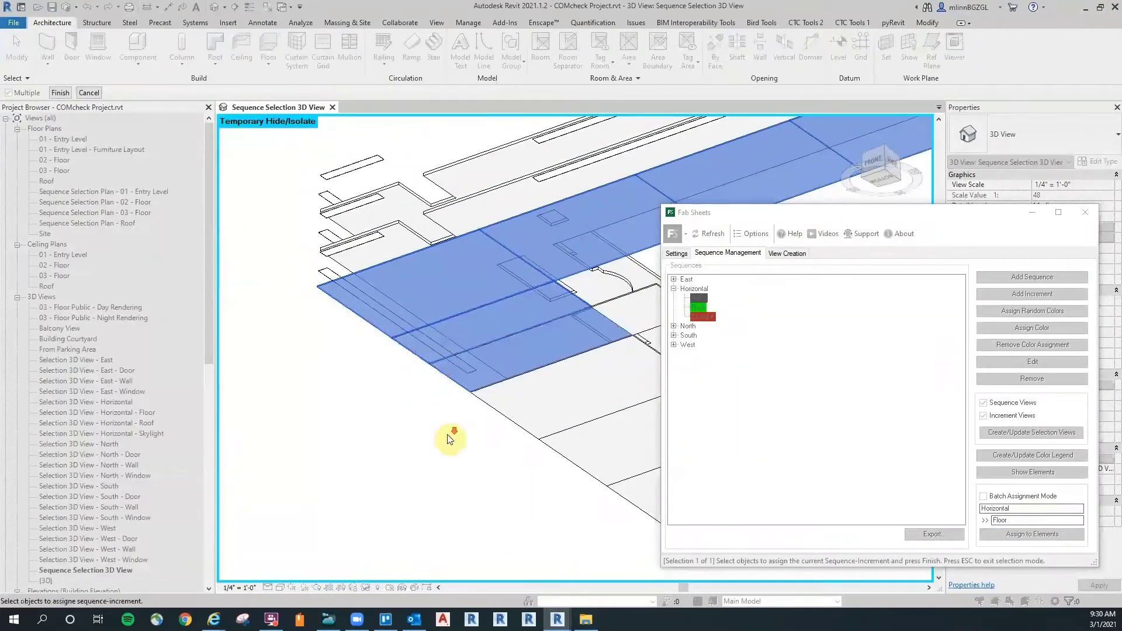
{"action": "middle_click_drag", "start_coordinate": [451, 439], "coordinate": [388, 380]}
{"action": "left_click", "coordinate": [435, 374]}
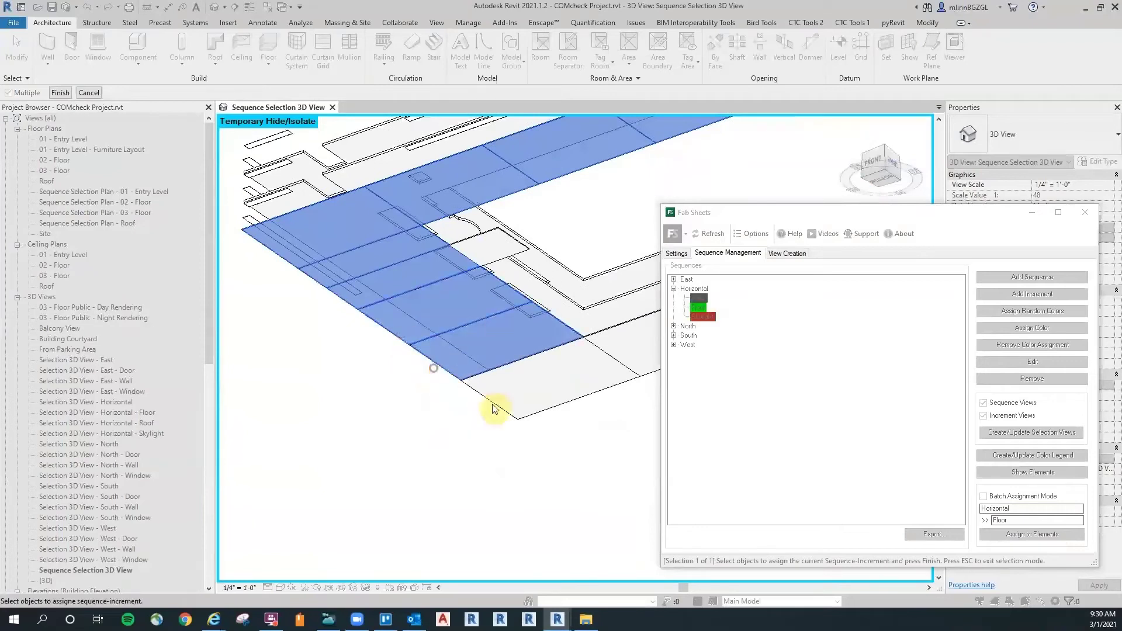
{"action": "scroll", "coordinate": [458, 446], "scroll_direction": "down", "scroll_amount": 3}
{"action": "left_click", "coordinate": [545, 388]}
{"action": "scroll", "coordinate": [532, 450], "scroll_direction": "down", "scroll_amount": 3}
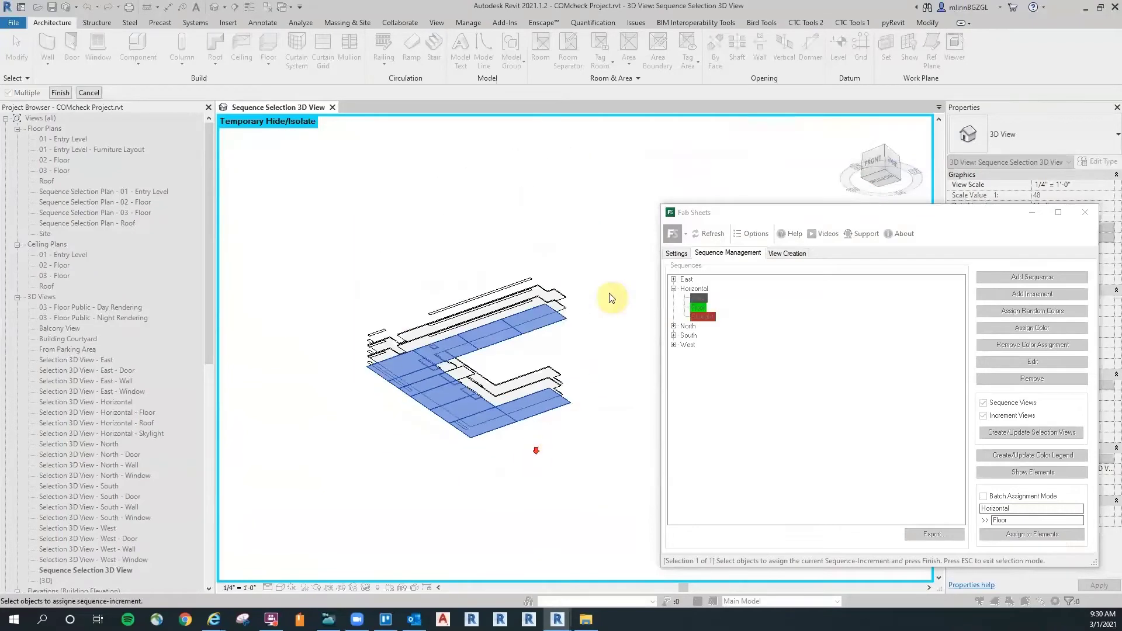
{"action": "left_click", "coordinate": [70, 93]}
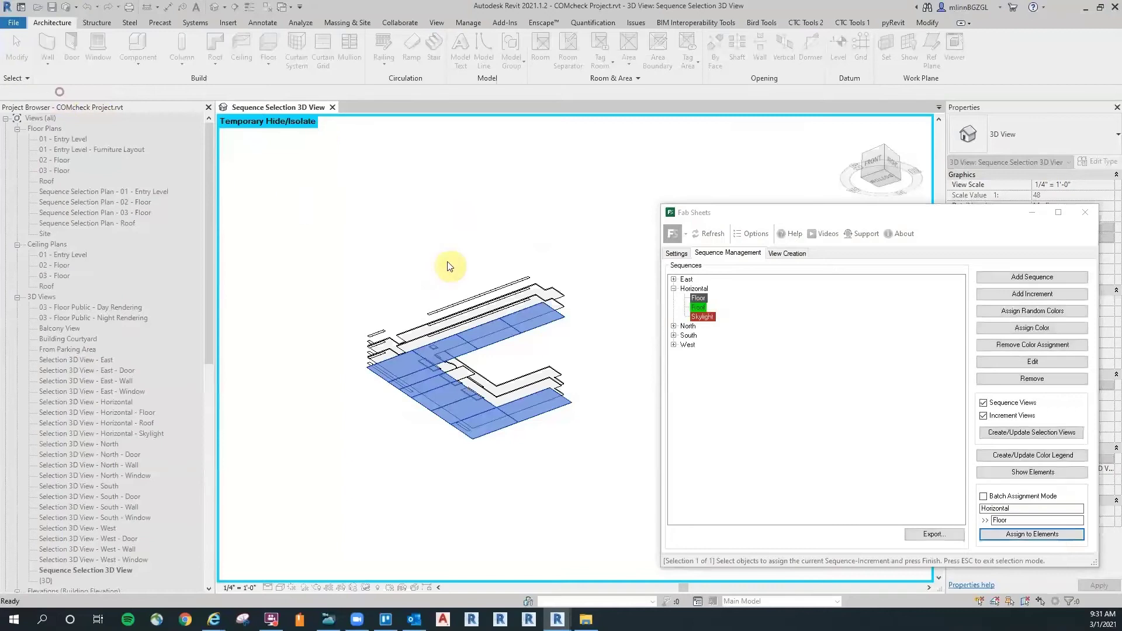
Assign the Horizontal Floor increment to the small entrance slab that projects into the courtyard on the lowest level.
{"action": "middle_click_drag", "start_coordinate": [501, 226], "coordinate": [453, 501], "text": "shift"}
{"action": "scroll", "coordinate": [498, 409], "scroll_direction": "up", "scroll_amount": 8}
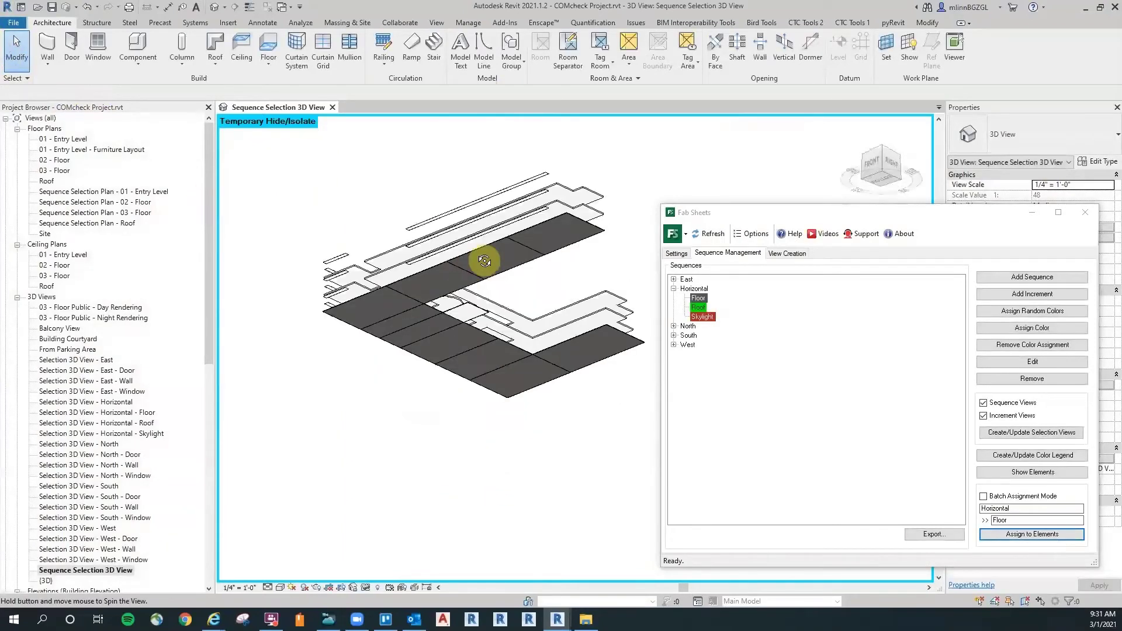
{"action": "middle_click_drag", "start_coordinate": [527, 295], "coordinate": [520, 277], "text": "shift"}
{"action": "left_click", "coordinate": [719, 351]}
{"action": "middle_click_drag", "start_coordinate": [588, 250], "coordinate": [633, 235], "text": "shift"}
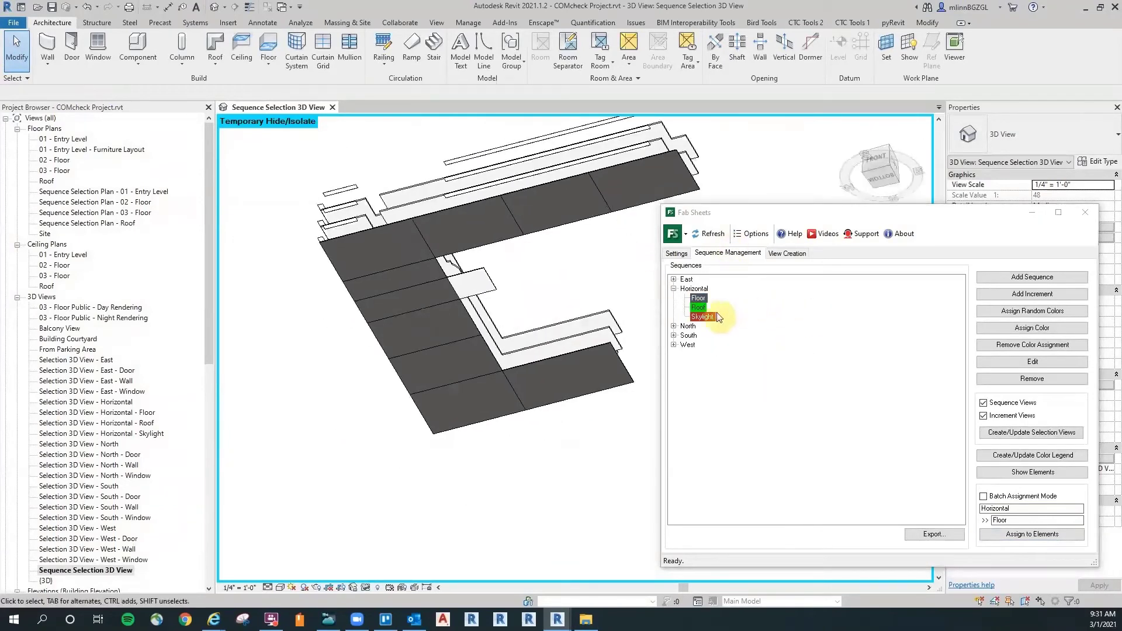
{"action": "left_click", "coordinate": [702, 301]}
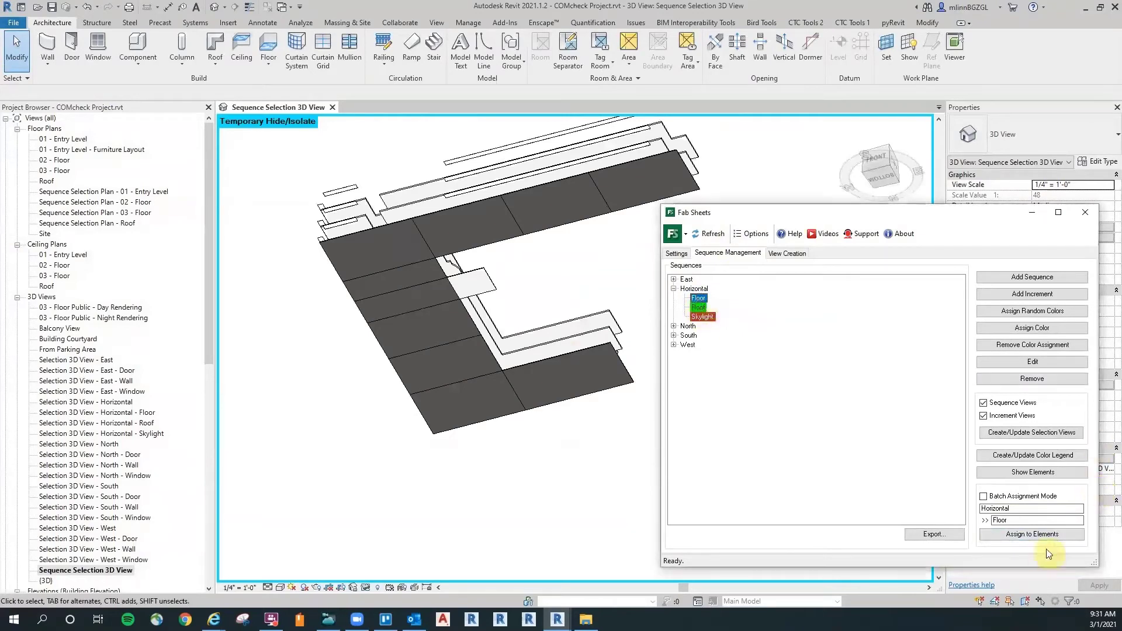
{"action": "left_click", "coordinate": [1032, 534]}
{"action": "left_click", "coordinate": [494, 285]}
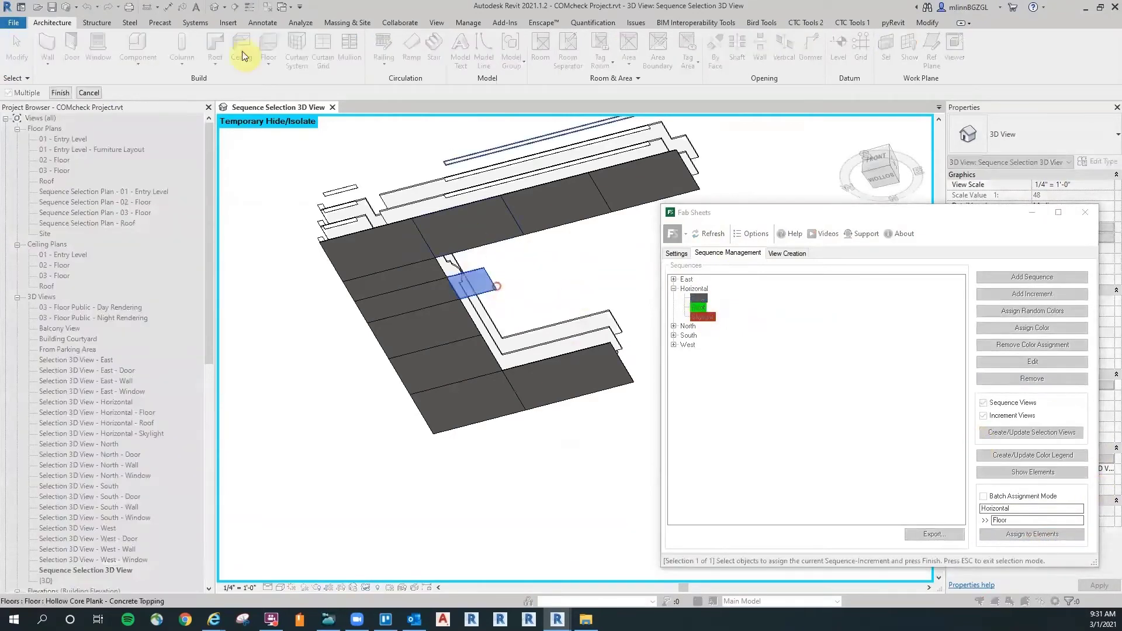
{"action": "left_click", "coordinate": [59, 91]}
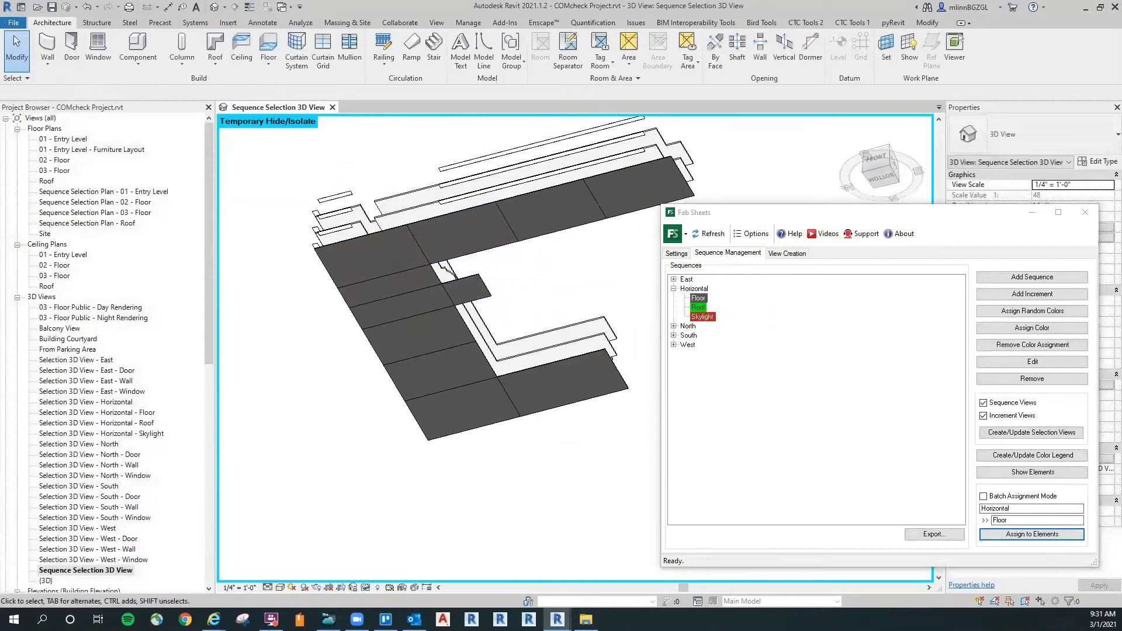
Close Fab Sheets and reset the temporary hide/isolate so the whole building is shown again.
{"action": "scroll", "coordinate": [534, 271], "scroll_direction": "down", "scroll_amount": 4}
{"action": "middle_click_drag", "start_coordinate": [534, 270], "coordinate": [526, 432], "text": "shift"}
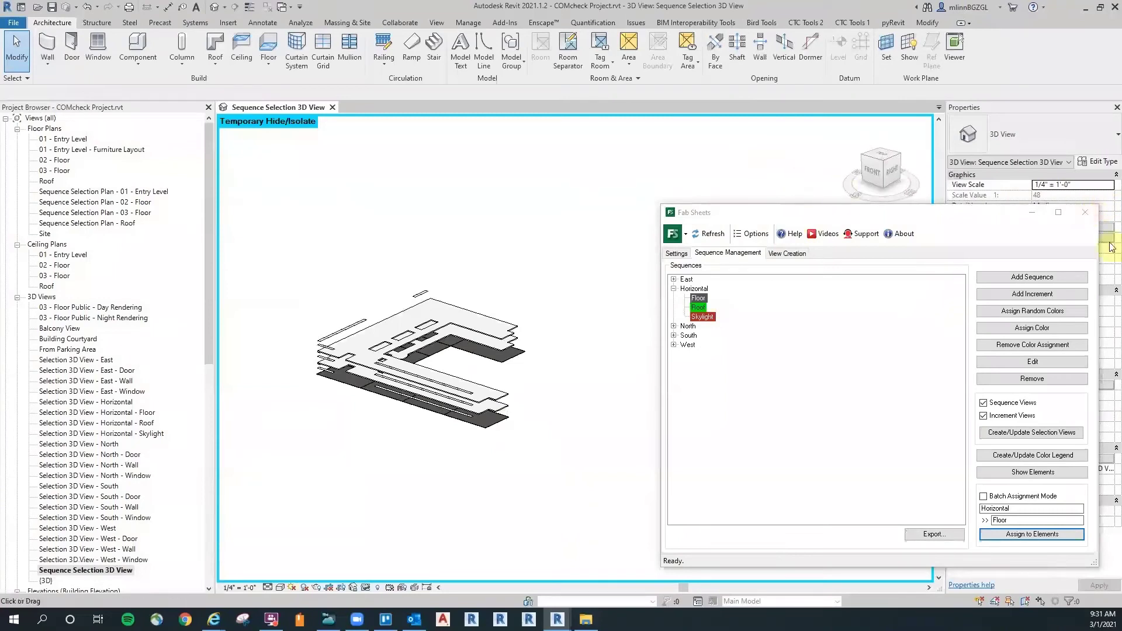
{"action": "left_click", "coordinate": [1086, 212]}
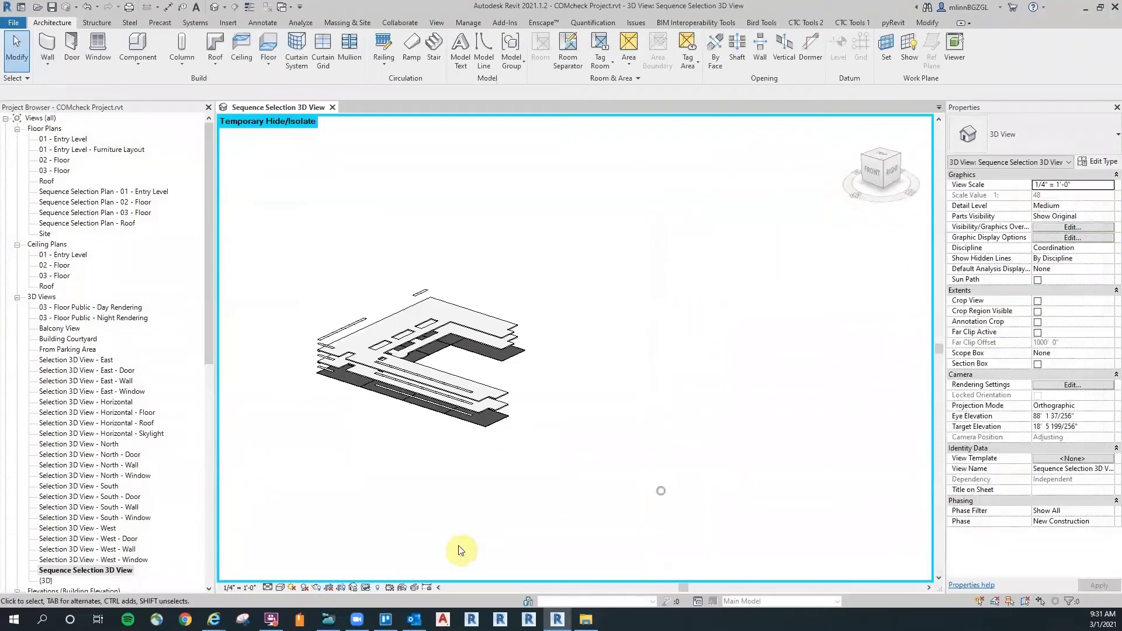
{"action": "left_click", "coordinate": [366, 586]}
{"action": "left_click", "coordinate": [377, 575]}
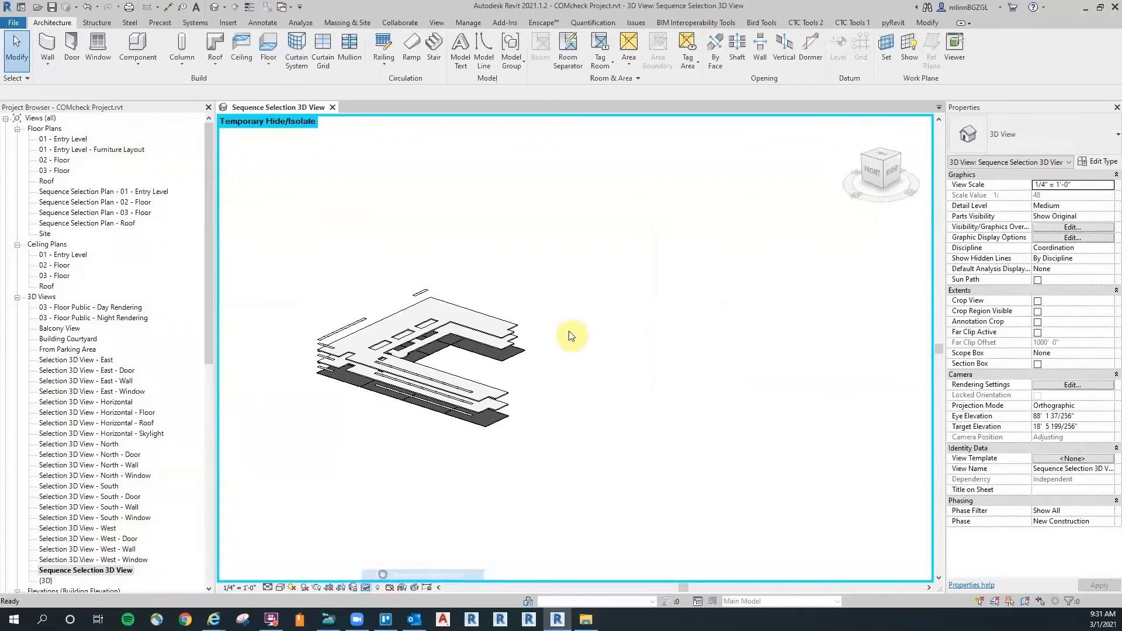
Save the project.
{"action": "middle_click_drag", "start_coordinate": [612, 380], "coordinate": [539, 421], "text": "shift"}
{"action": "scroll", "coordinate": [522, 403], "scroll_direction": "up", "scroll_amount": 3}
{"action": "middle_click_drag", "start_coordinate": [539, 421], "coordinate": [649, 502]}
{"action": "middle_click_drag", "start_coordinate": [382, 205], "coordinate": [384, 251], "text": "shift"}
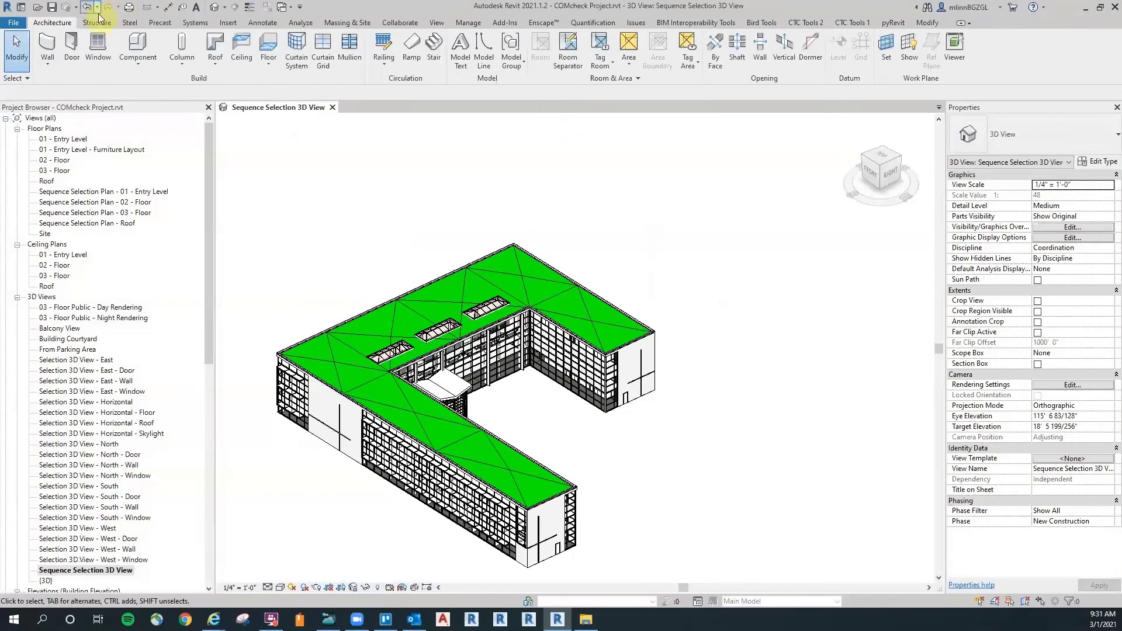
{"action": "left_click", "coordinate": [52, 8]}
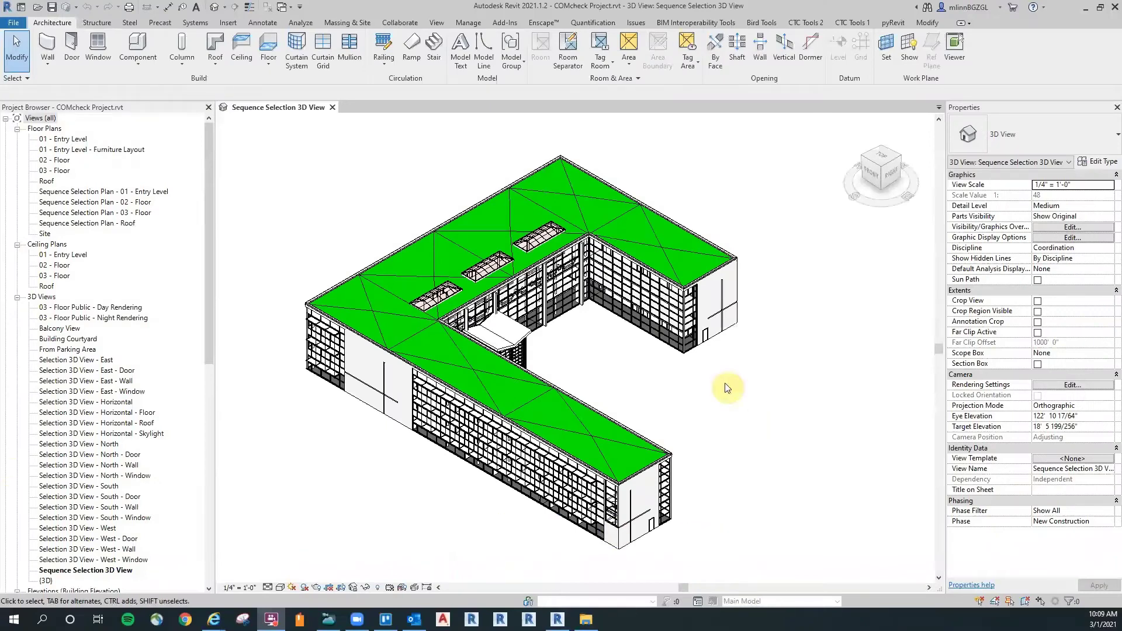
From the Sequence Selection 3D View's filter overrides, create a new rule-based filter named COMcheck.
{"action": "scroll", "coordinate": [766, 403], "scroll_direction": "down", "scroll_amount": 2}
{"action": "middle_click_drag", "start_coordinate": [757, 394], "coordinate": [507, 417]}
{"action": "scroll", "coordinate": [586, 418], "scroll_direction": "down", "scroll_amount": 2}
{"action": "scroll", "coordinate": [508, 417], "scroll_direction": "up", "scroll_amount": 2}
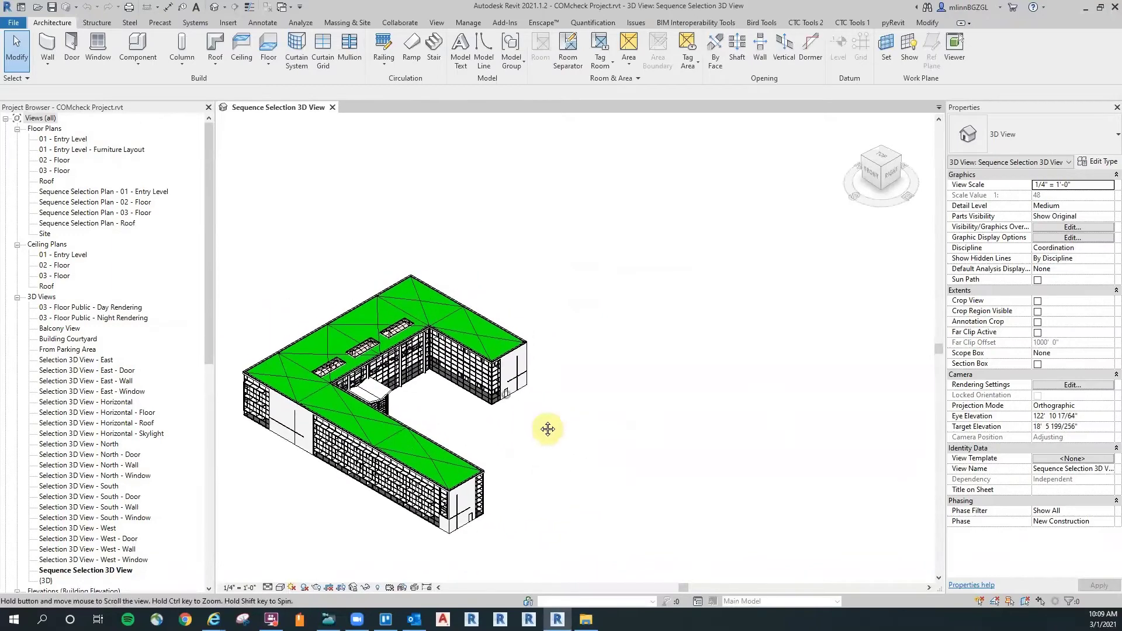
{"action": "key", "text": "v"}
{"action": "key", "text": "v"}
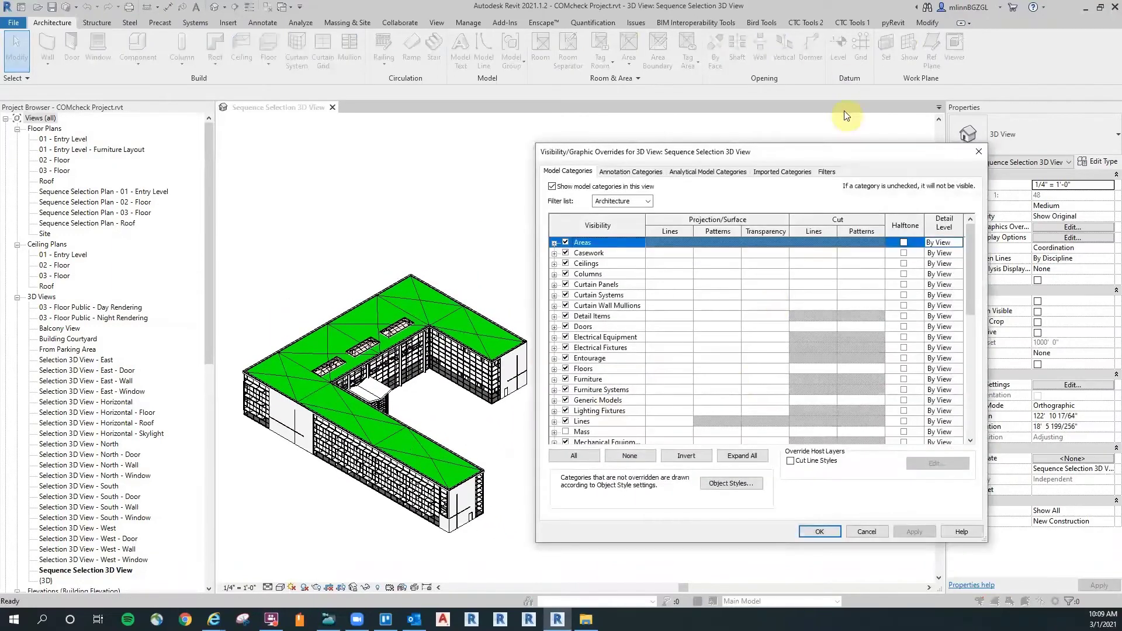
{"action": "left_click", "coordinate": [827, 171]}
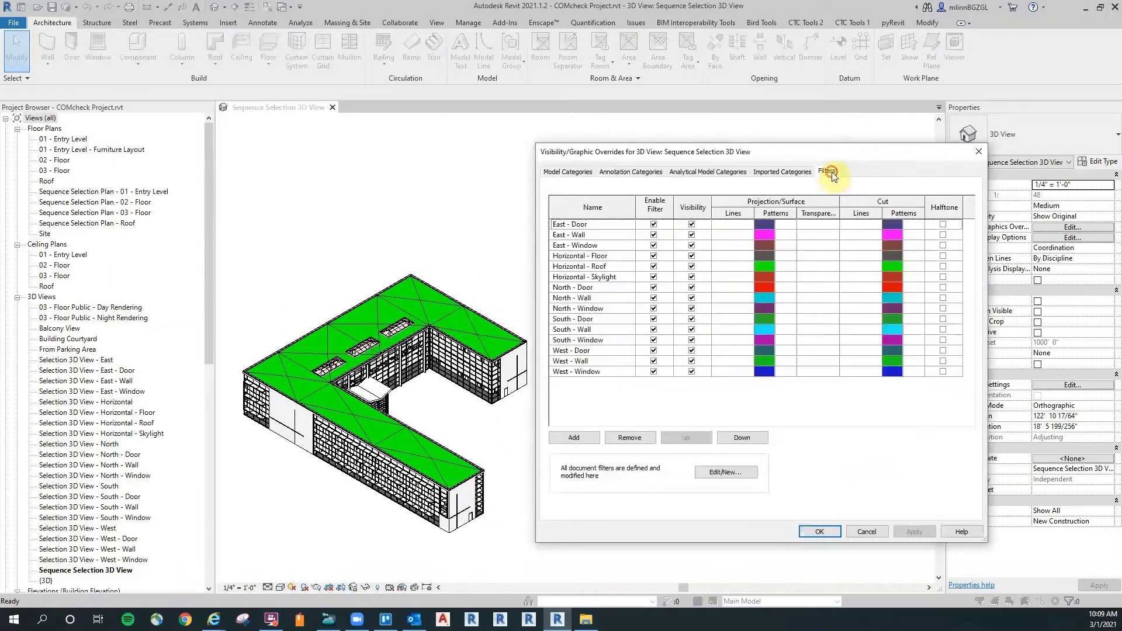
{"action": "left_click", "coordinate": [581, 437]}
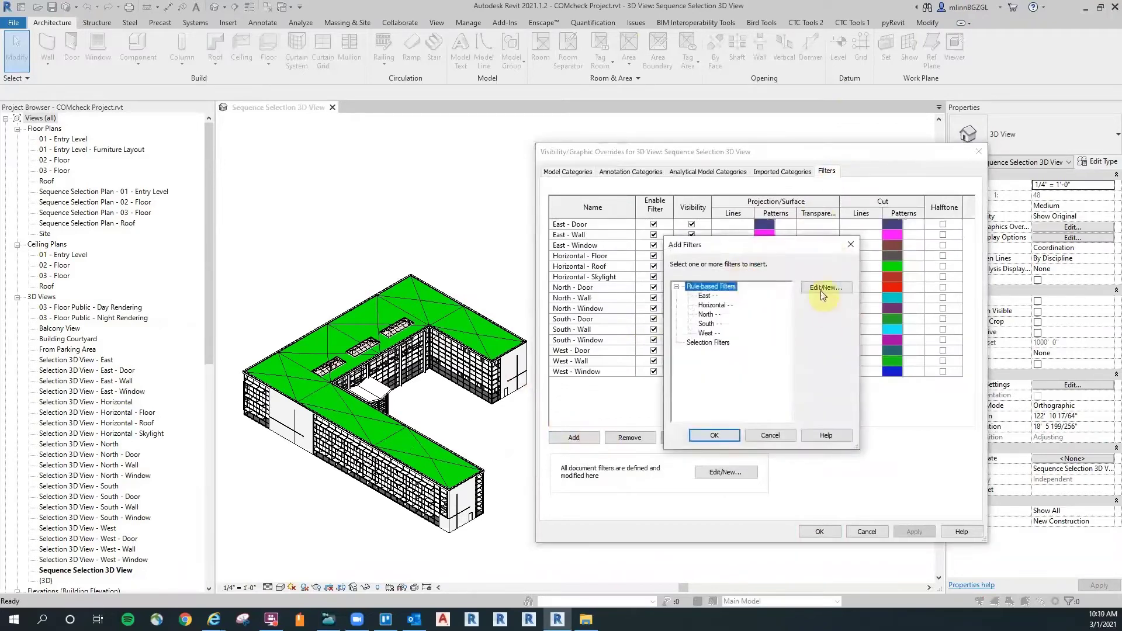
{"action": "left_click", "coordinate": [822, 289]}
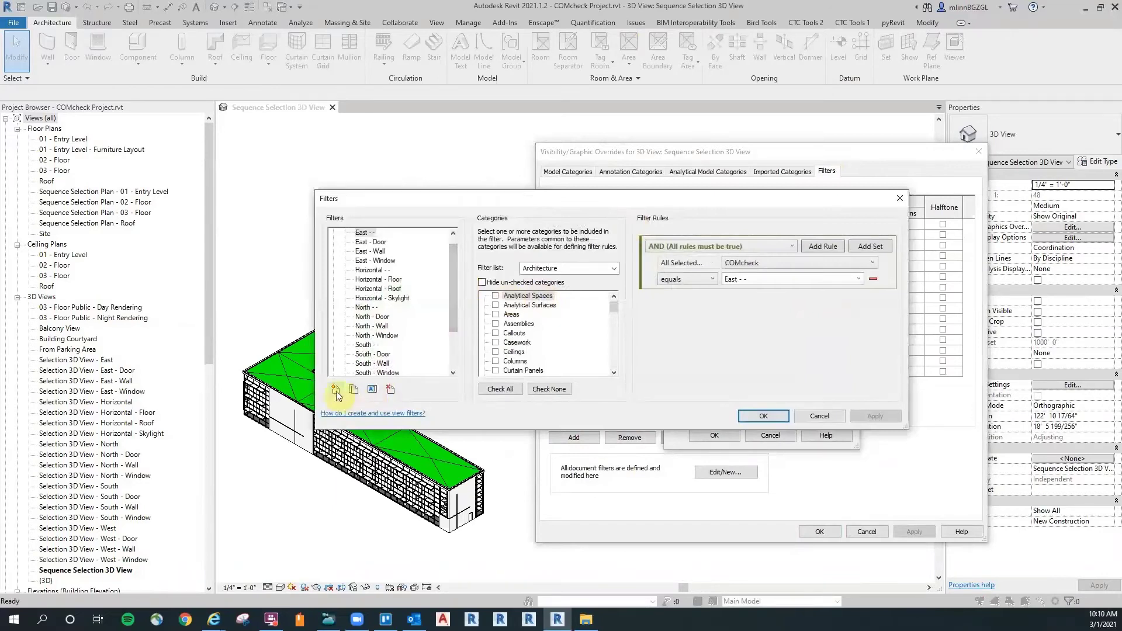
{"action": "left_click", "coordinate": [336, 391]}
{"action": "type", "text": "Co"}
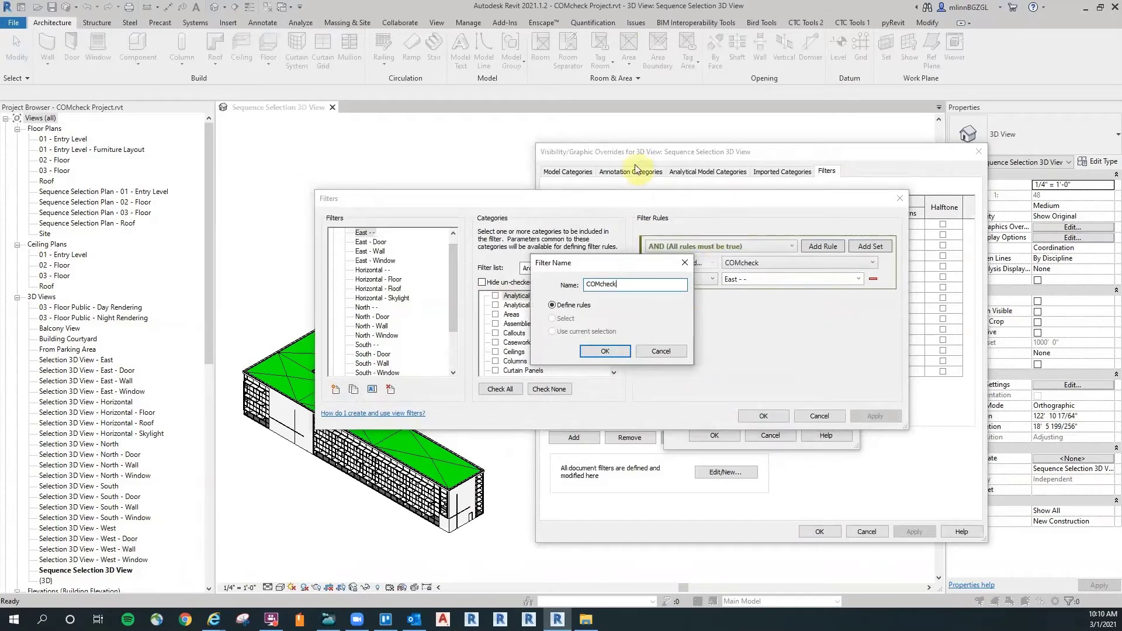
{"action": "left_click", "coordinate": [608, 352]}
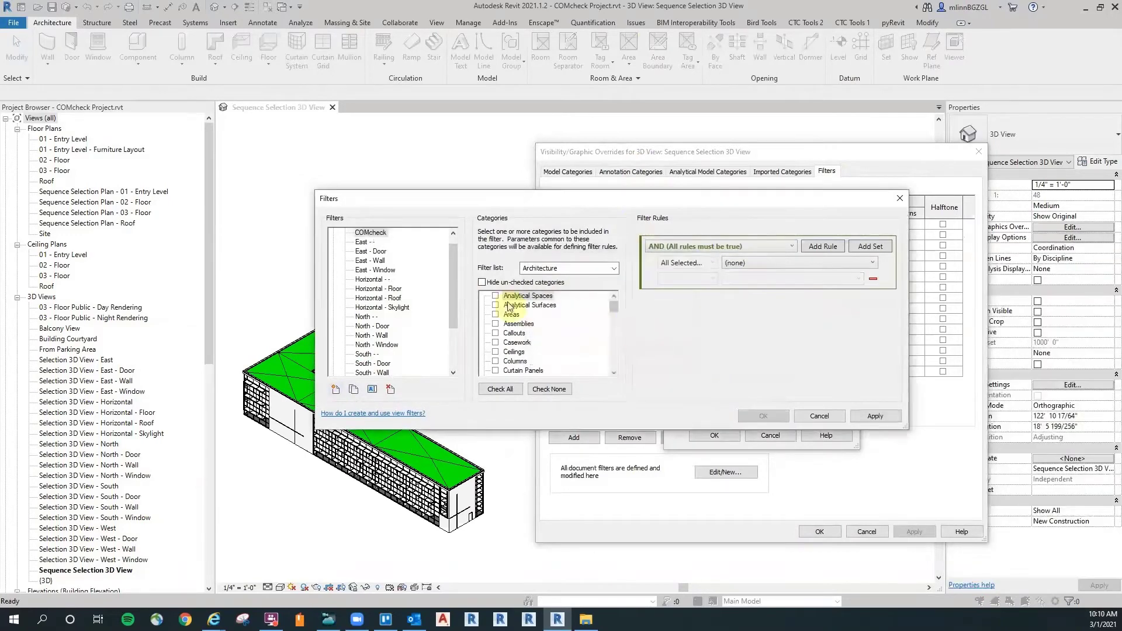
Include the Floors, Roofs, Walls, Windows and Doors categories in the COMcheck filter.
{"action": "left_click_drag", "start_coordinate": [616, 302], "coordinate": [531, 321]}
{"action": "scroll", "coordinate": [515, 344], "scroll_direction": "down", "scroll_amount": 1}
{"action": "left_click", "coordinate": [496, 351]}
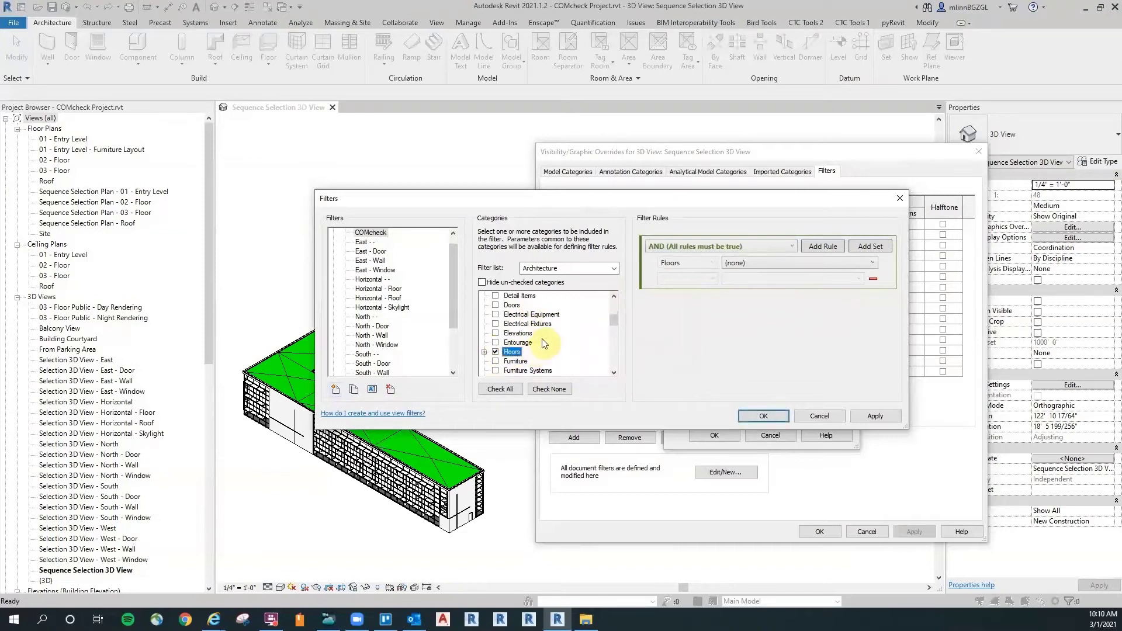
{"action": "scroll", "coordinate": [544, 339], "scroll_direction": "down", "scroll_amount": 5}
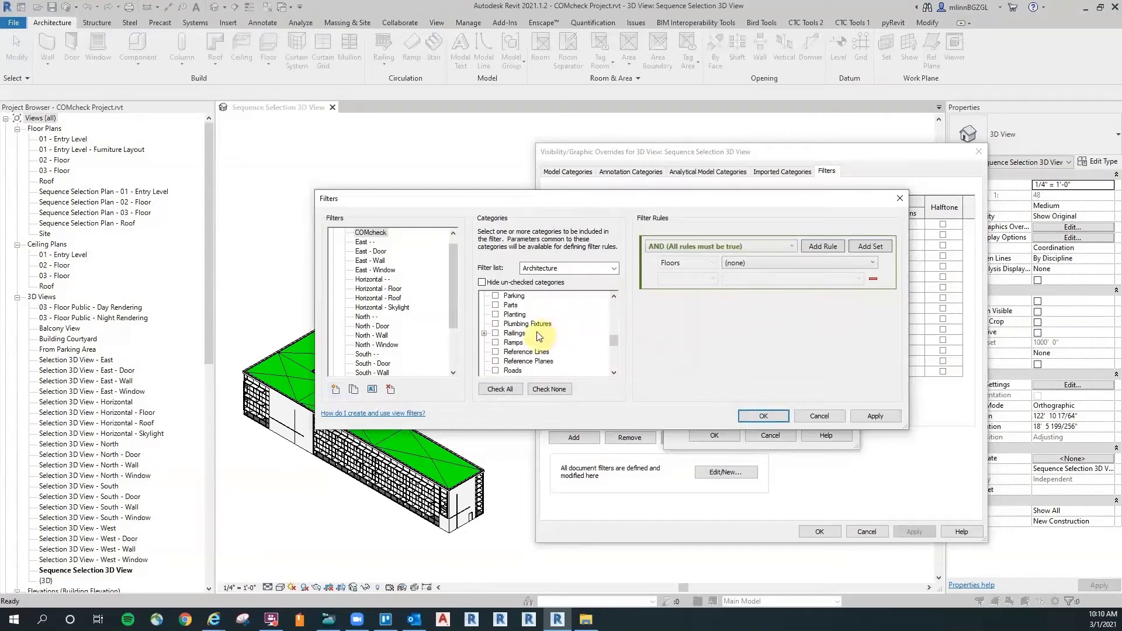
{"action": "scroll", "coordinate": [537, 345], "scroll_direction": "down", "scroll_amount": 1}
{"action": "left_click", "coordinate": [495, 353]}
{"action": "scroll", "coordinate": [500, 358], "scroll_direction": "down", "scroll_amount": 6}
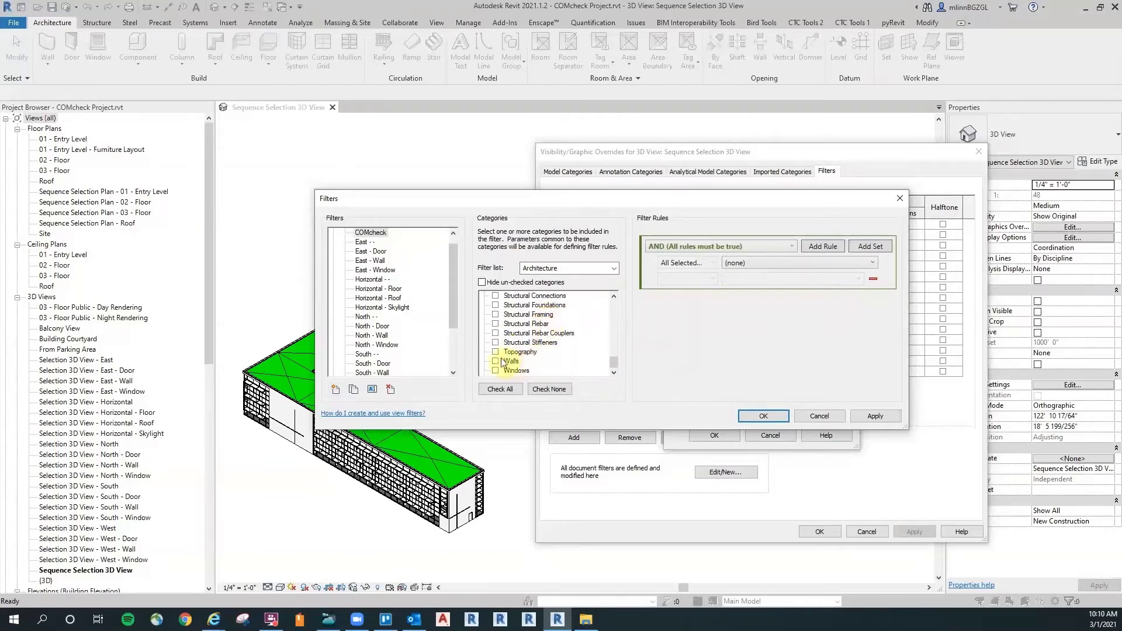
{"action": "left_click", "coordinate": [495, 370]}
{"action": "scroll", "coordinate": [529, 335], "scroll_direction": "up", "scroll_amount": 11}
{"action": "scroll", "coordinate": [528, 342], "scroll_direction": "down", "scroll_amount": 1}
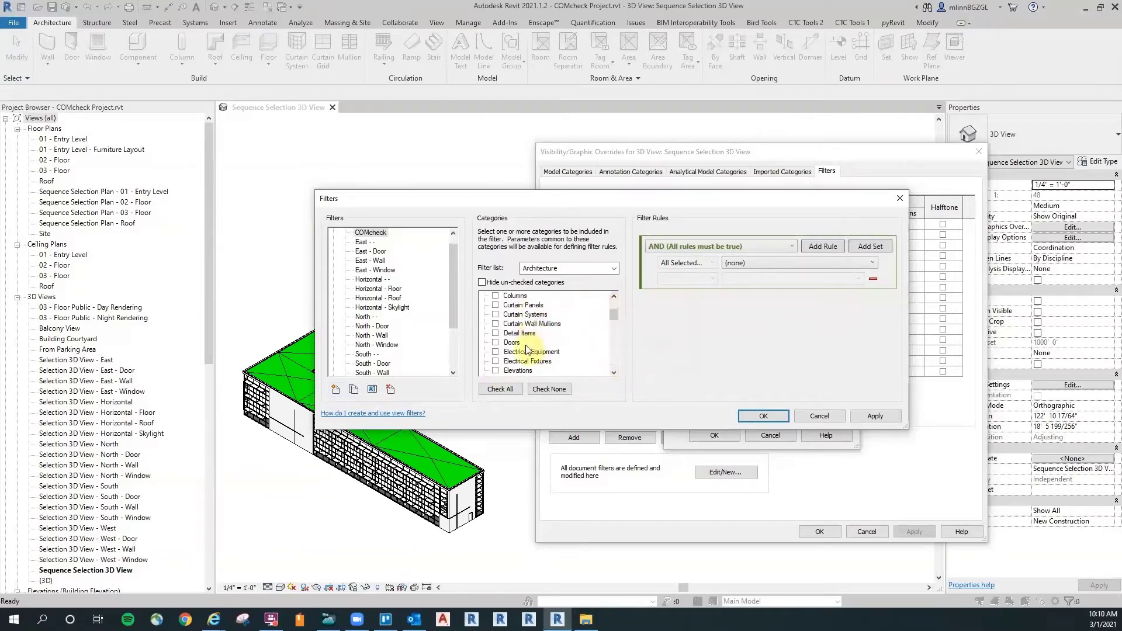
{"action": "left_click", "coordinate": [497, 343]}
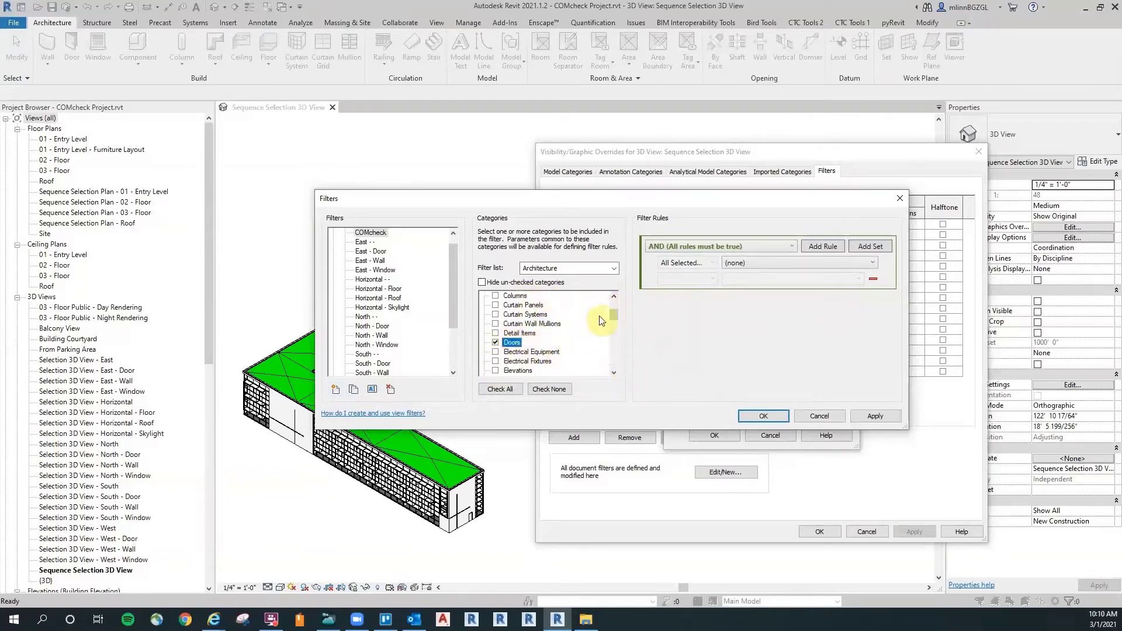
{"action": "left_click_drag", "start_coordinate": [615, 314], "coordinate": [616, 369]}
Set the filter rule so that the COMcheck parameter has a value, and accept the filter definition.
{"action": "left_click", "coordinate": [777, 263]}
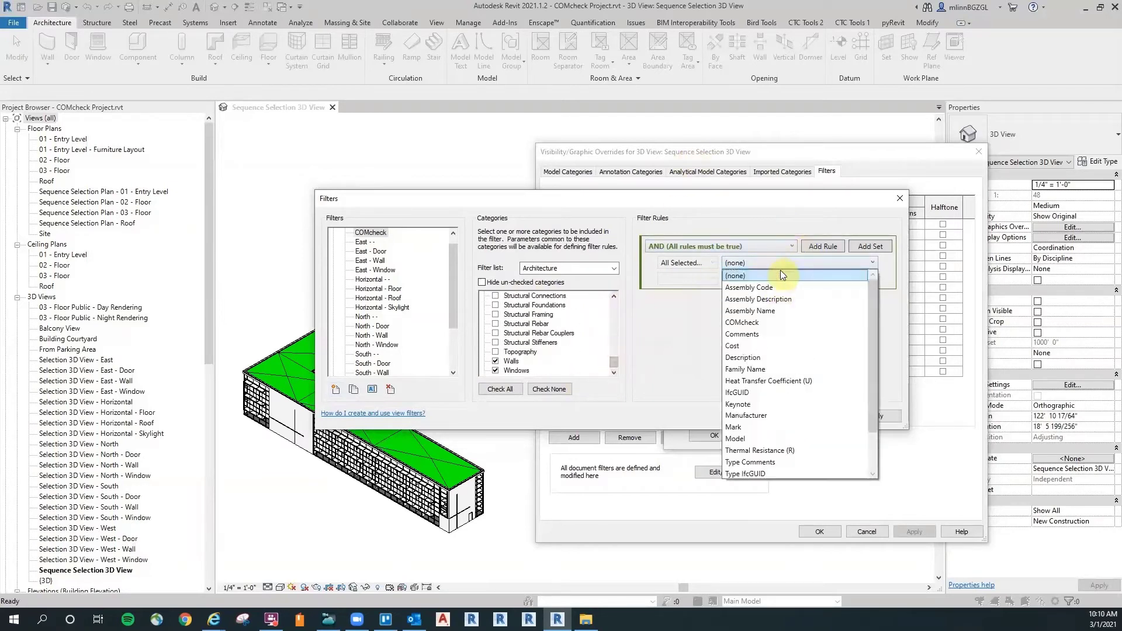
{"action": "left_click", "coordinate": [774, 336]}
{"action": "left_click", "coordinate": [763, 264]}
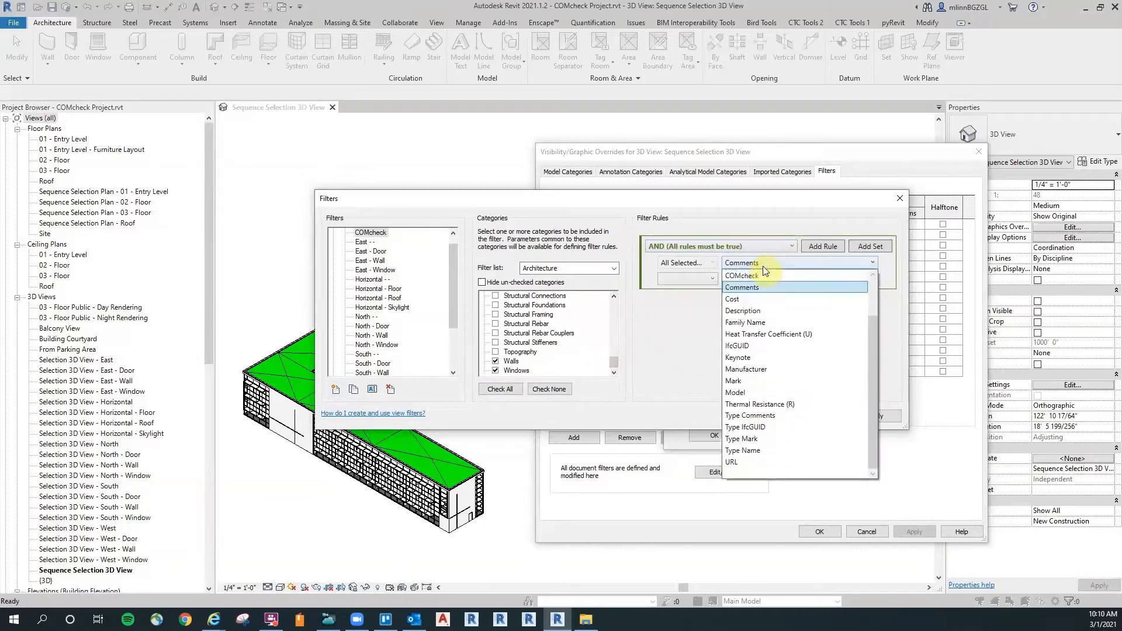
{"action": "left_click", "coordinate": [763, 275]}
{"action": "left_click", "coordinate": [699, 279]}
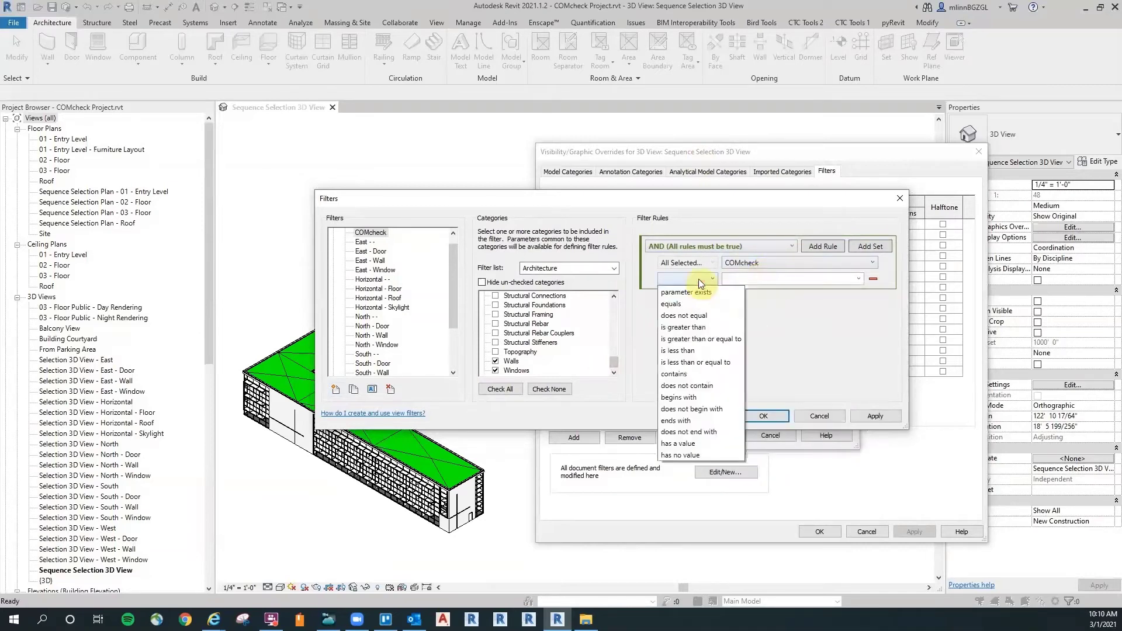
{"action": "left_click", "coordinate": [687, 444]}
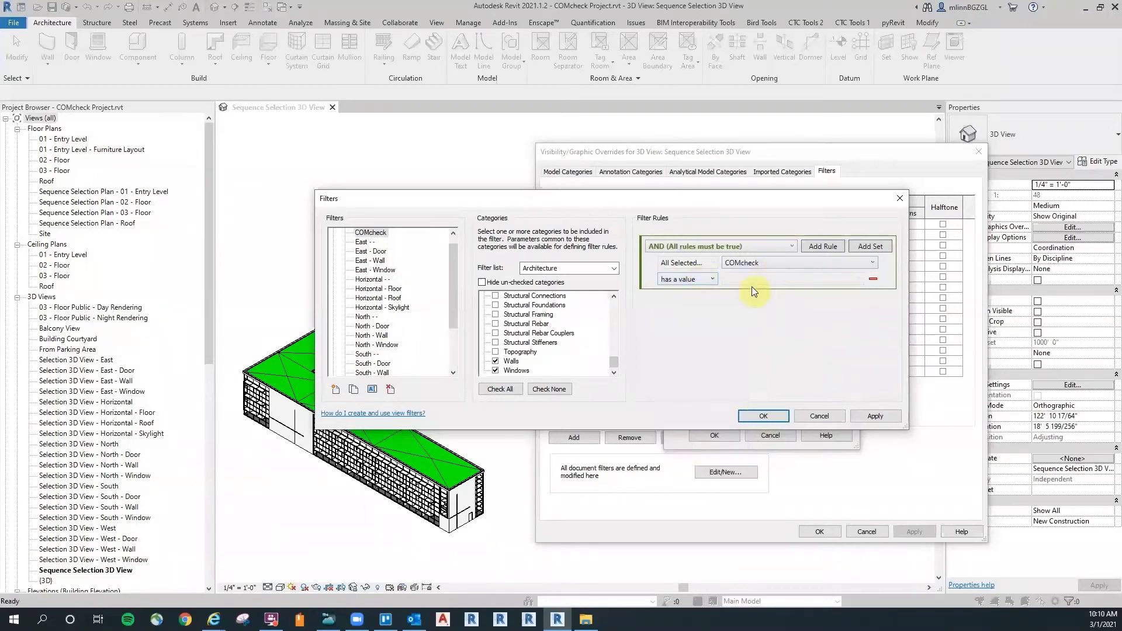
{"action": "left_click", "coordinate": [764, 415]}
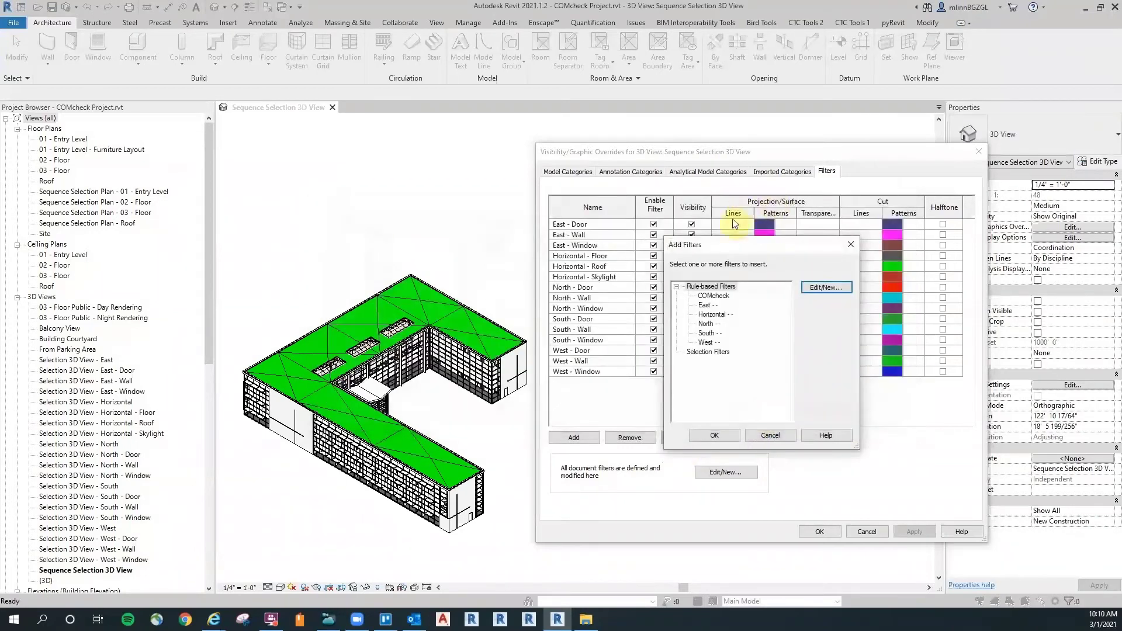
Add the COMcheck filter to the Sequence Selection 3D View and turn off visibility for the elements it matches.
{"action": "left_click", "coordinate": [719, 297]}
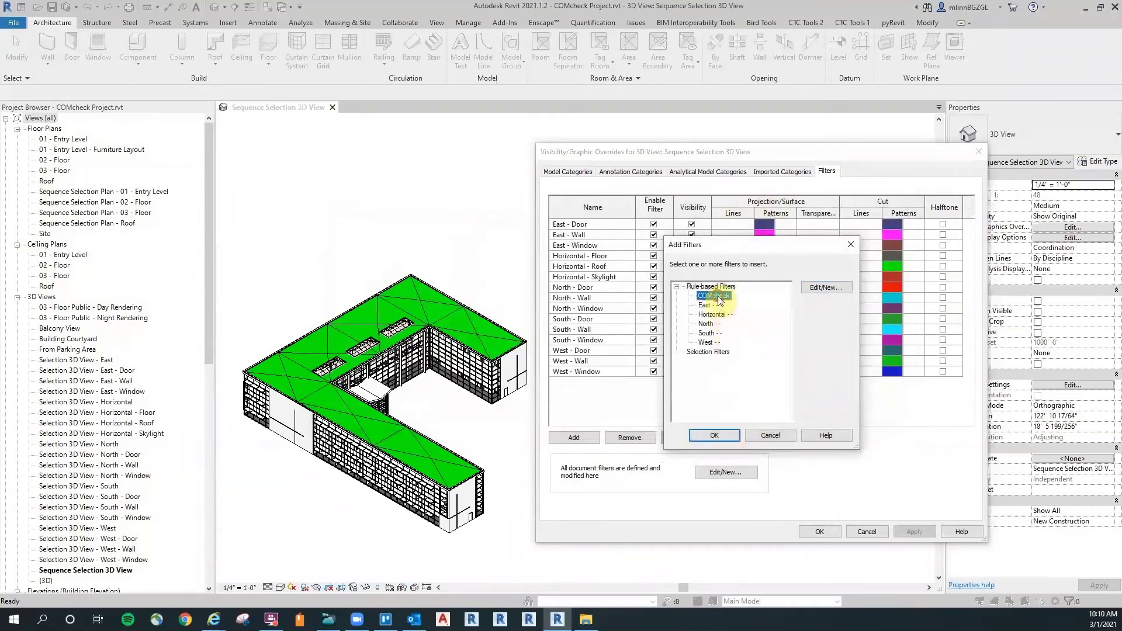
{"action": "left_click", "coordinate": [725, 436]}
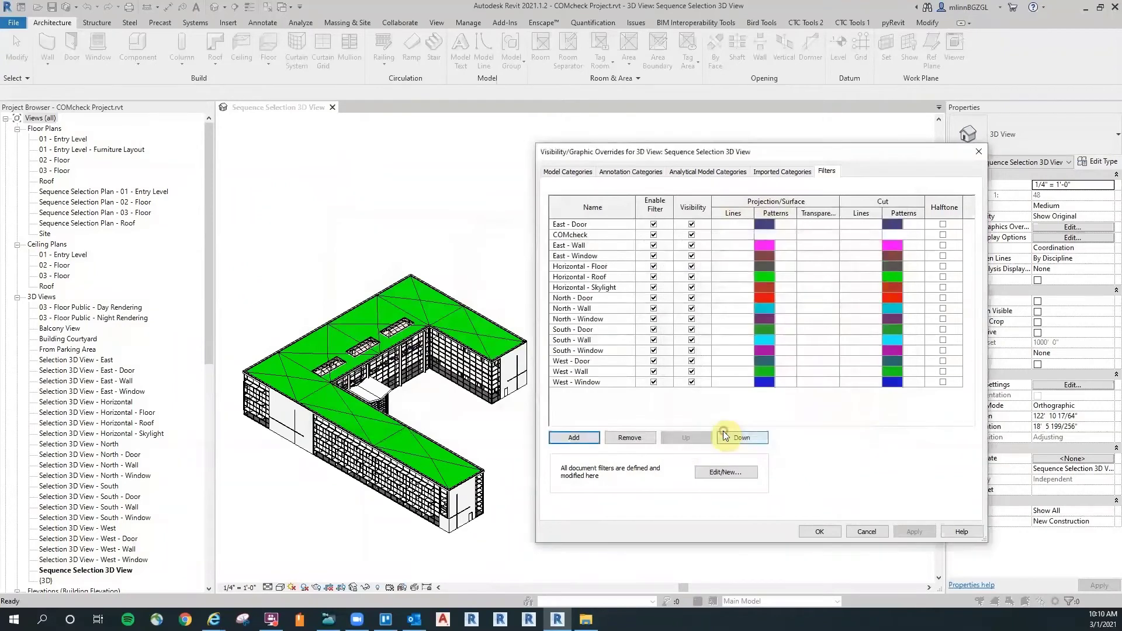
{"action": "left_click", "coordinate": [621, 235]}
{"action": "left_click", "coordinate": [692, 235]}
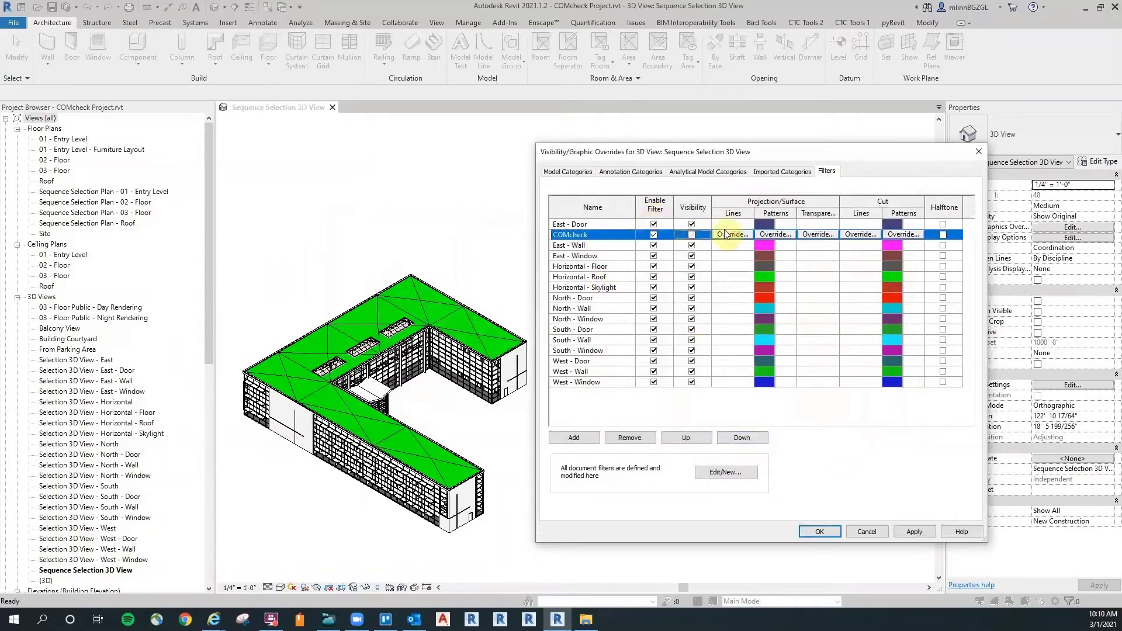
{"action": "left_click", "coordinate": [820, 532]}
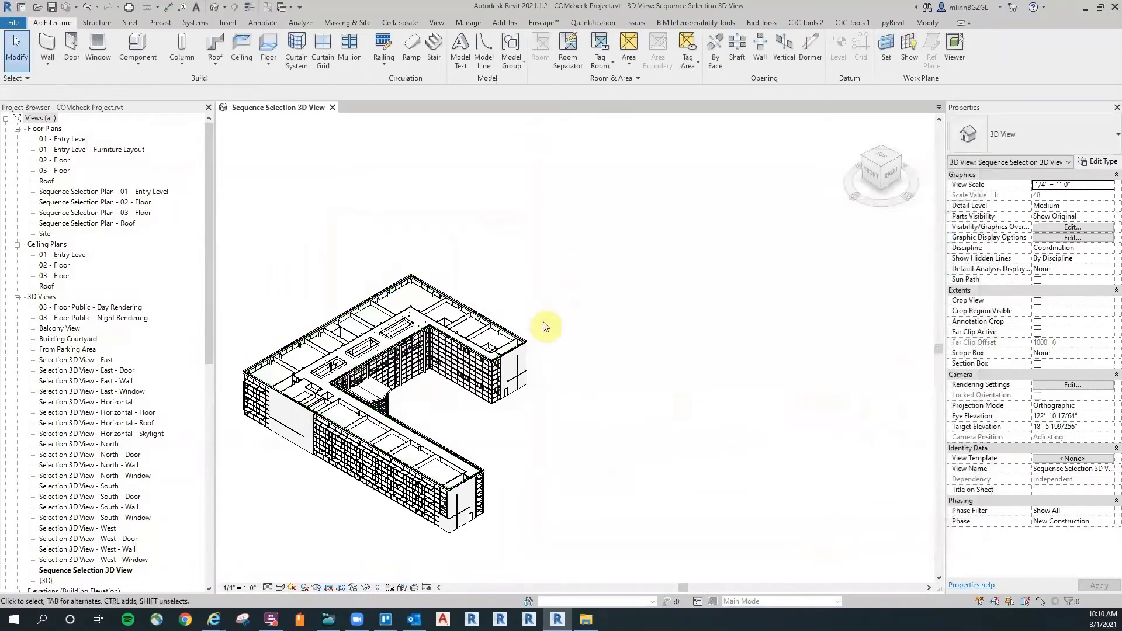
Set the COMcheck parameter of the small entrance roof in the courtyard to Horizontal - Roof.
{"action": "middle_click_drag", "start_coordinate": [611, 442], "coordinate": [521, 371], "text": "shift"}
{"action": "scroll", "coordinate": [463, 426], "scroll_direction": "up", "scroll_amount": 4}
{"action": "middle_click_drag", "start_coordinate": [695, 458], "coordinate": [687, 457]}
{"action": "scroll", "coordinate": [637, 407], "scroll_direction": "up", "scroll_amount": 4}
{"action": "left_click", "coordinate": [534, 337]}
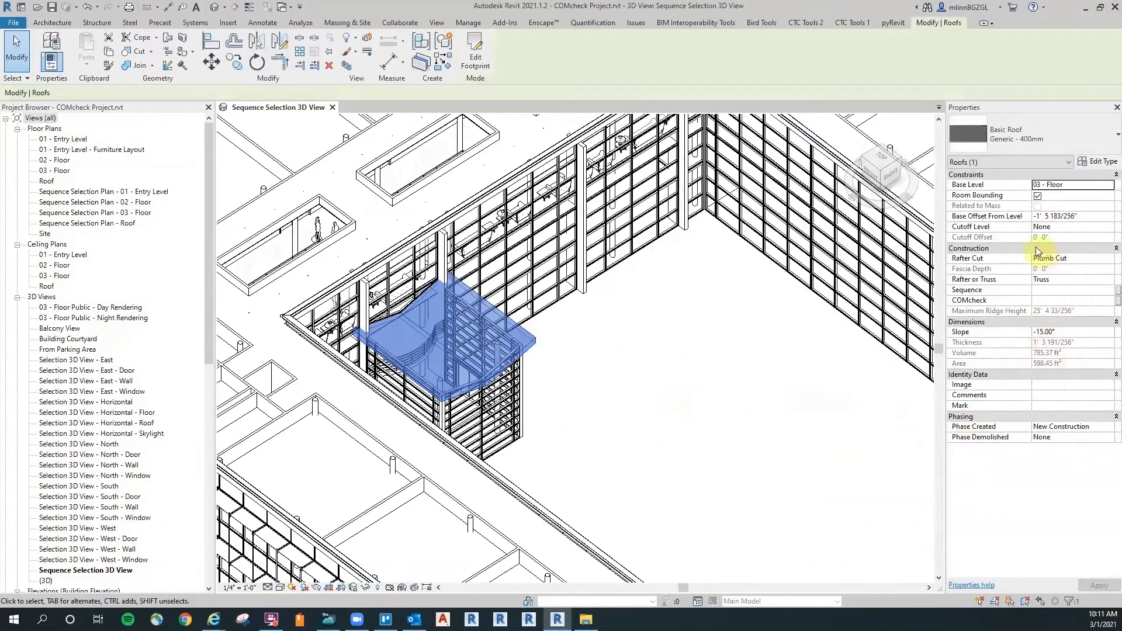
{"action": "left_click", "coordinate": [1110, 304]}
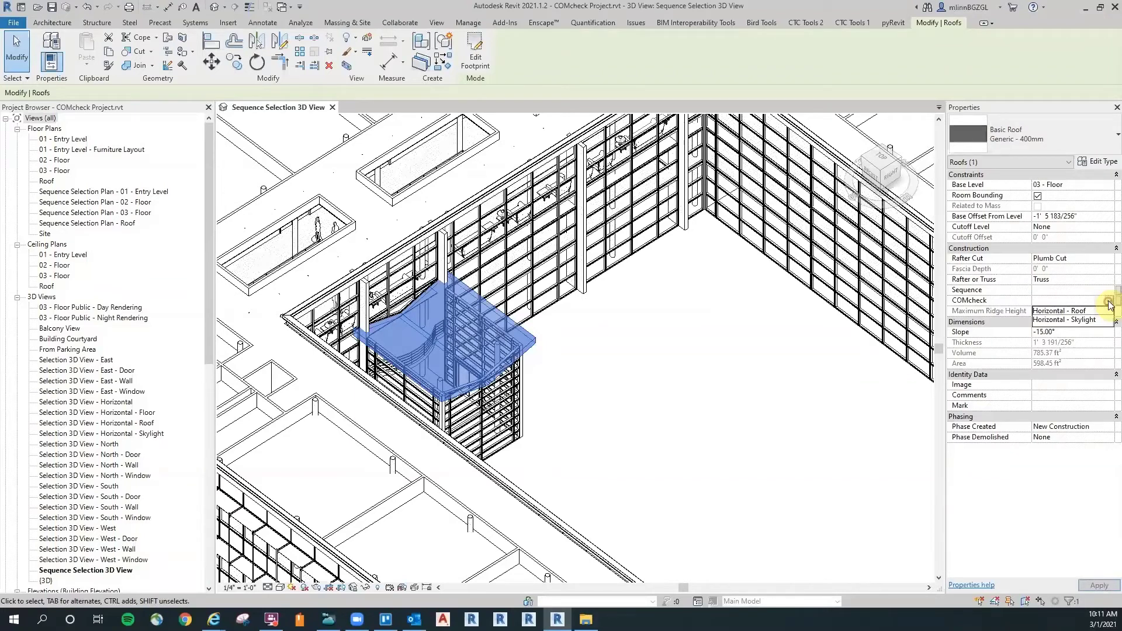
{"action": "left_click", "coordinate": [1056, 312]}
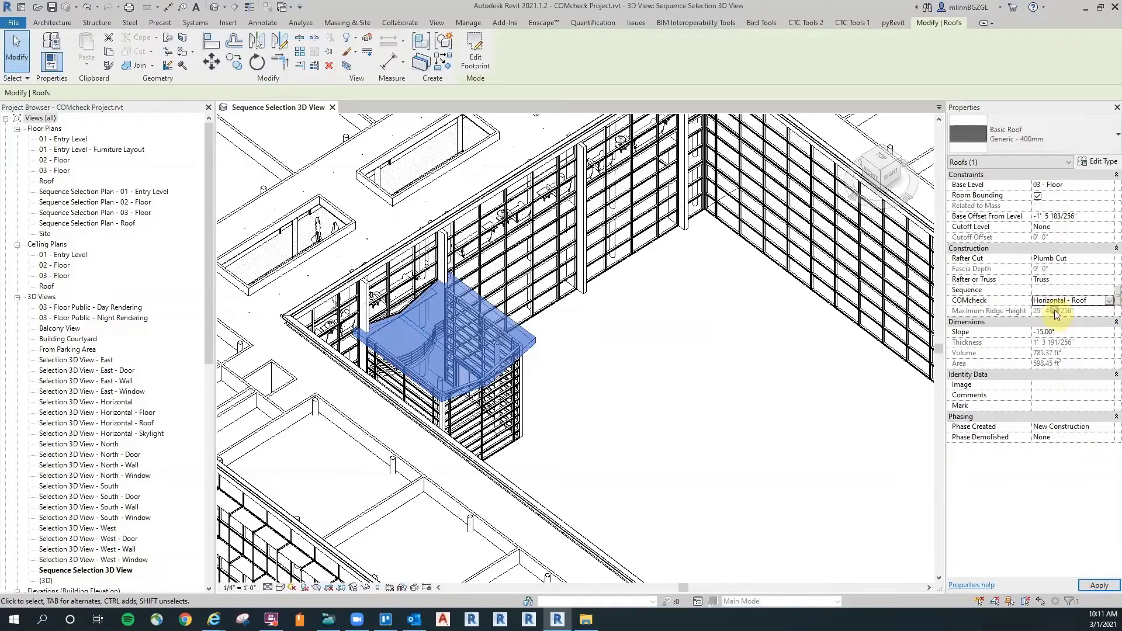
{"action": "left_click", "coordinate": [661, 383]}
Examine the elements still shown at the top of the building, selecting the large corridor ceiling to identify its category.
{"action": "scroll", "coordinate": [647, 320], "scroll_direction": "down", "scroll_amount": 3}
{"action": "middle_click_drag", "start_coordinate": [662, 375], "coordinate": [613, 380], "text": "shift"}
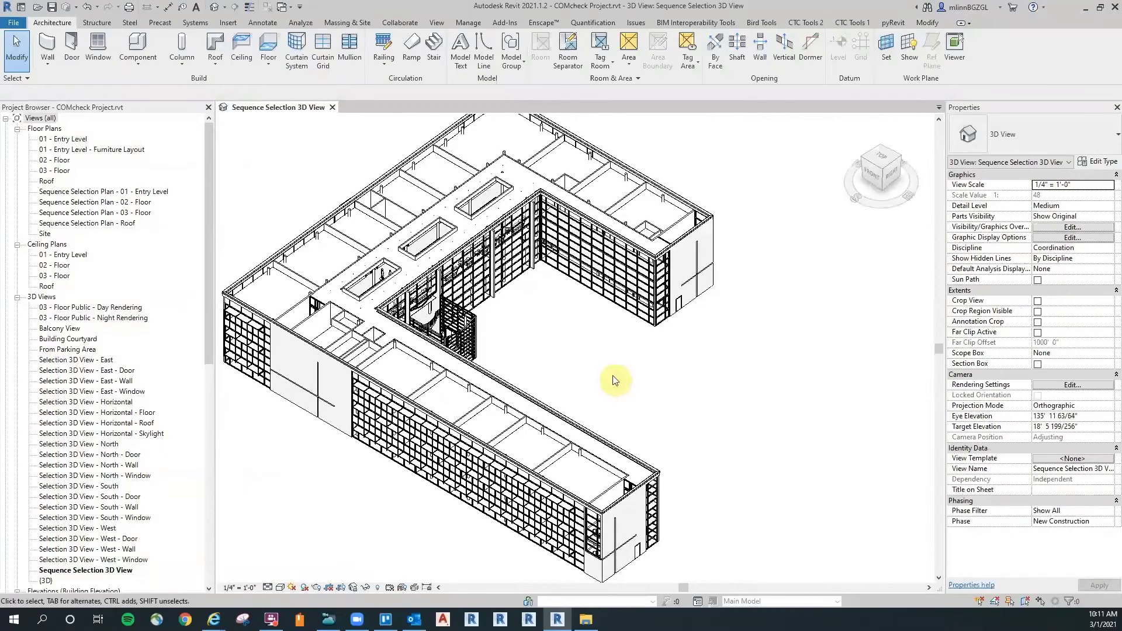
{"action": "scroll", "coordinate": [581, 276], "scroll_direction": "up", "scroll_amount": 6}
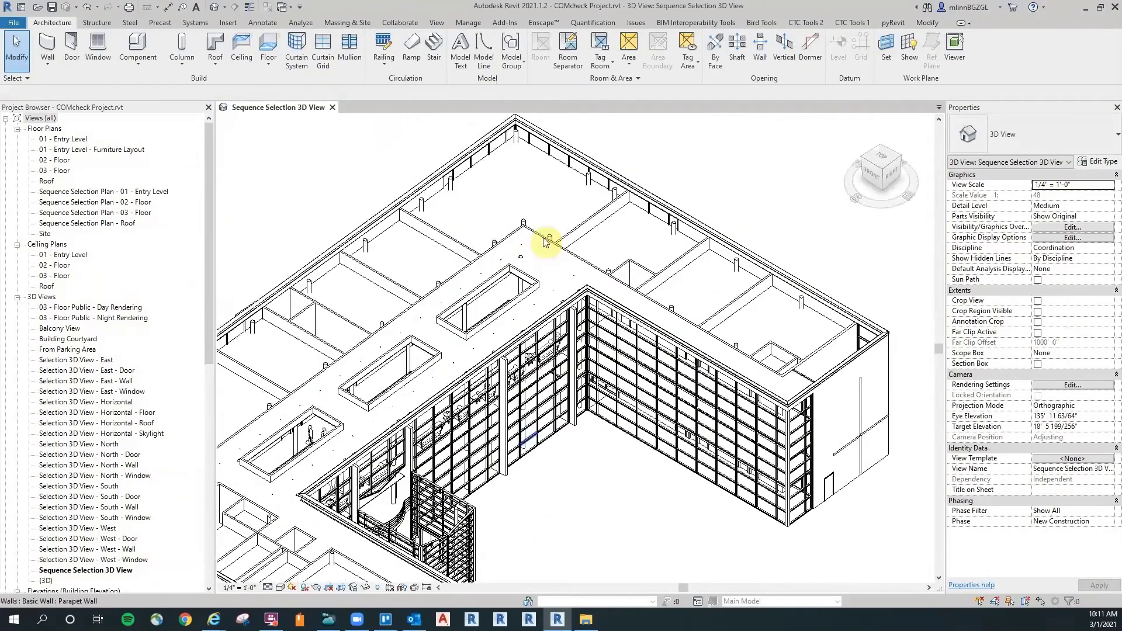
{"action": "left_click", "coordinate": [535, 260]}
{"action": "scroll", "coordinate": [654, 216], "scroll_direction": "down", "scroll_amount": 5}
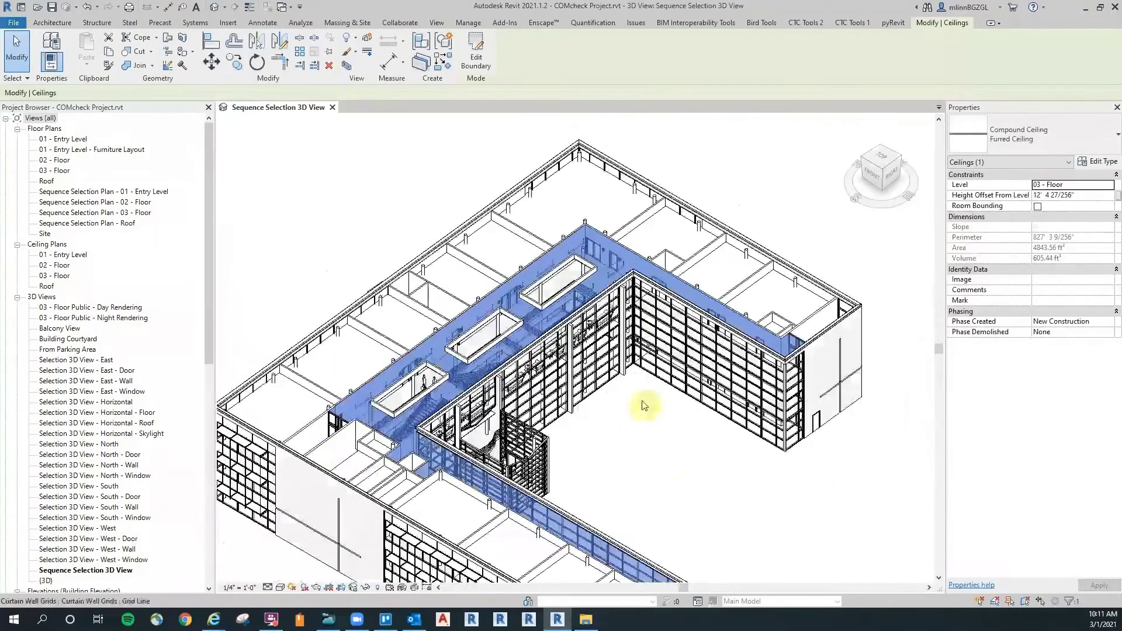
{"action": "left_click", "coordinate": [663, 467]}
{"action": "scroll", "coordinate": [634, 458], "scroll_direction": "down", "scroll_amount": 4}
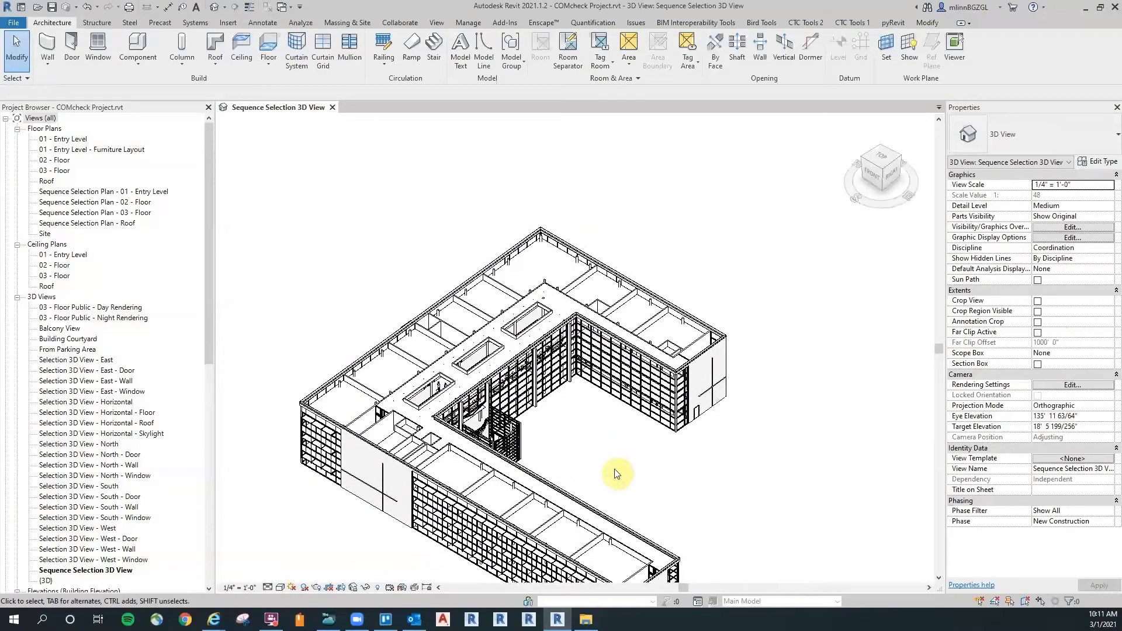
Turn off the visibility of all model categories in the Sequence Selection 3D View's graphic overrides.
{"action": "scroll", "coordinate": [619, 409], "scroll_direction": "up", "scroll_amount": 1}
{"action": "key", "text": "v"}
{"action": "key", "text": "v"}
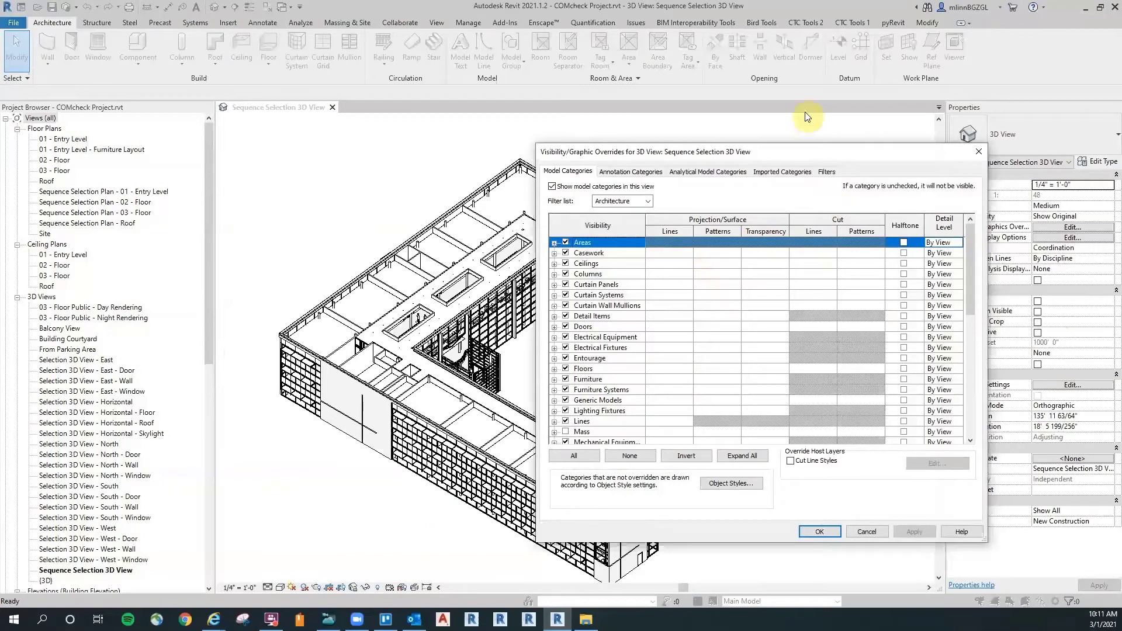
{"action": "left_click_drag", "start_coordinate": [840, 158], "coordinate": [833, 151]}
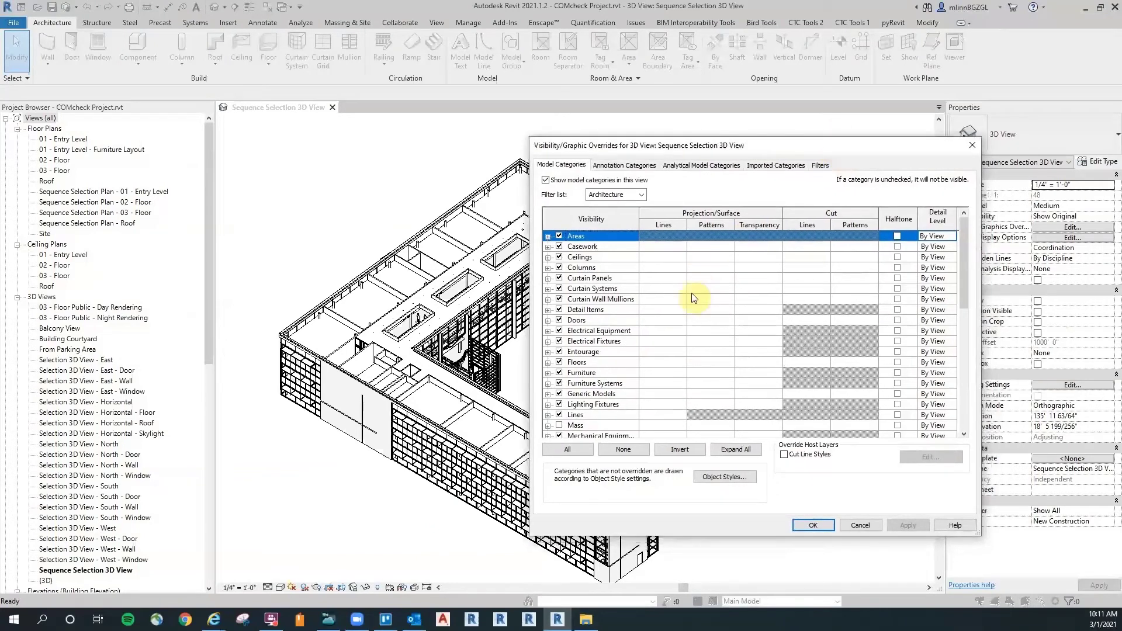
{"action": "left_click", "coordinate": [580, 449]}
{"action": "left_click", "coordinate": [560, 404]}
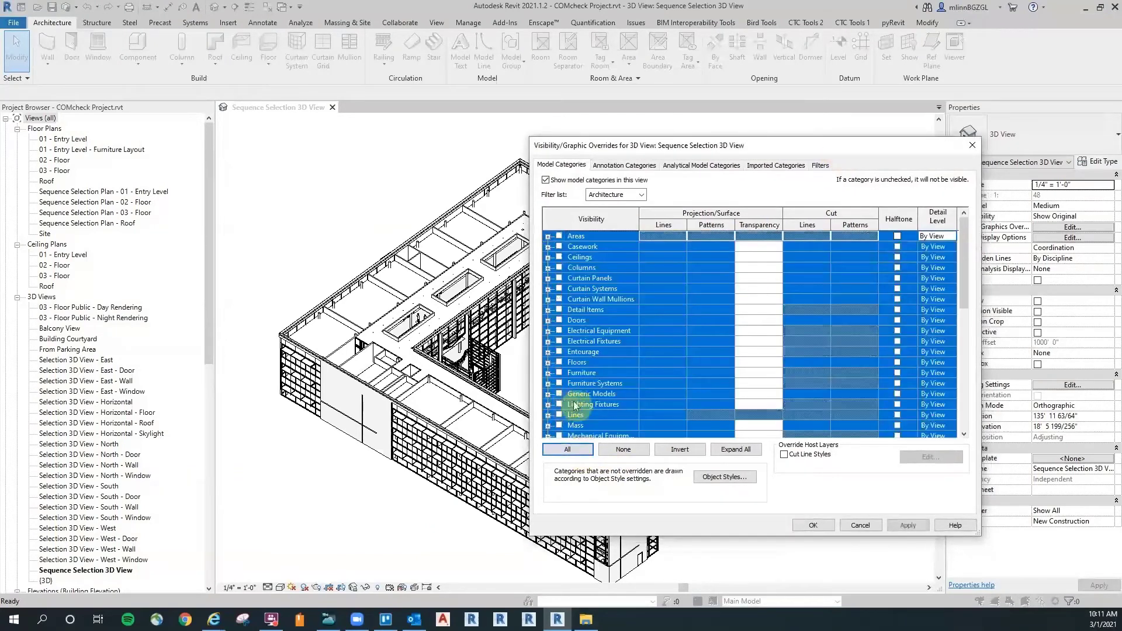
{"action": "left_click", "coordinate": [632, 454]}
Turn the Walls, Windows and Doors categories back on and apply the view overrides.
{"action": "left_click_drag", "start_coordinate": [965, 241], "coordinate": [964, 359]}
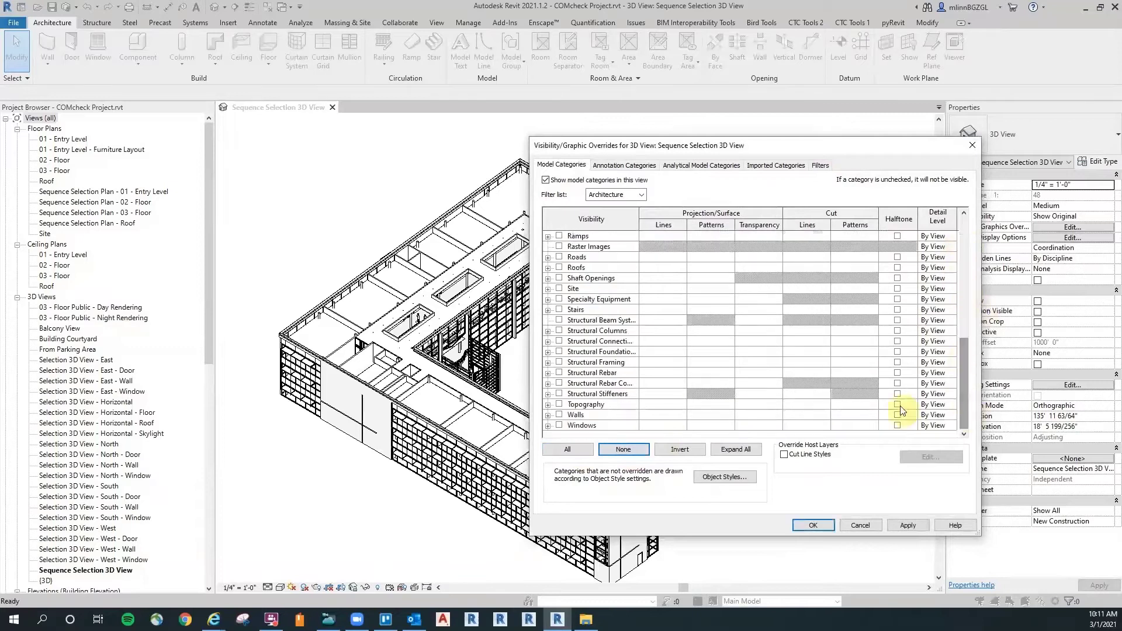
{"action": "left_click", "coordinate": [559, 415]}
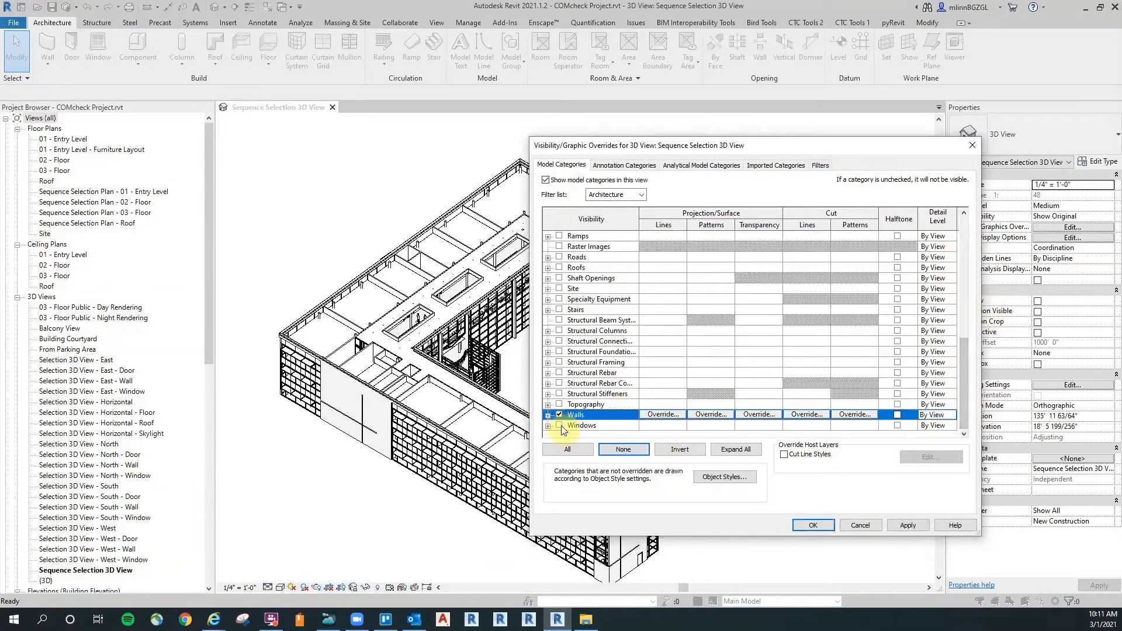
{"action": "left_click", "coordinate": [560, 425]}
{"action": "left_click_drag", "start_coordinate": [969, 392], "coordinate": [966, 255]}
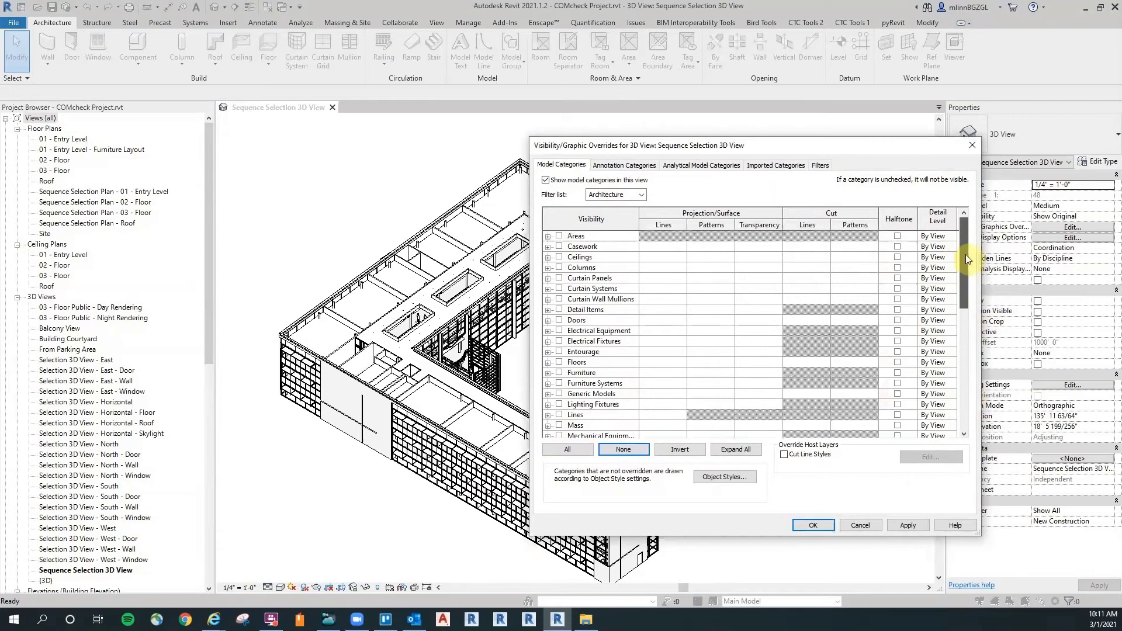
{"action": "left_click", "coordinate": [560, 320]}
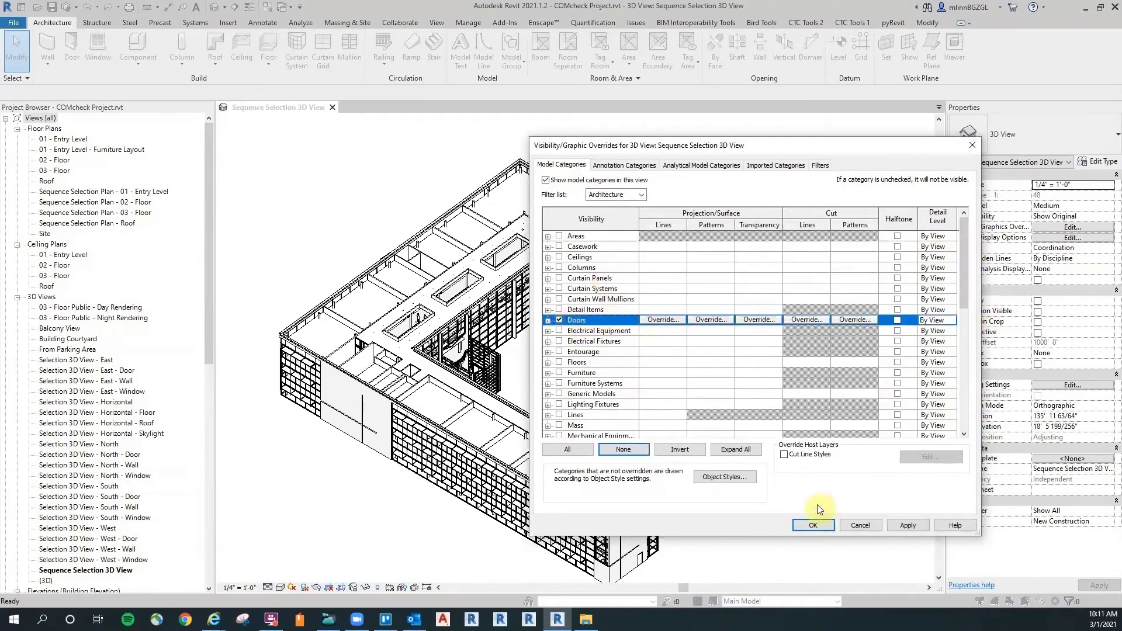
{"action": "left_click", "coordinate": [813, 523]}
Make the Curtain Panels and Curtain Wall Mullions categories visible in the view as well.
{"action": "middle_click_drag", "start_coordinate": [713, 400], "coordinate": [627, 391], "text": "shift"}
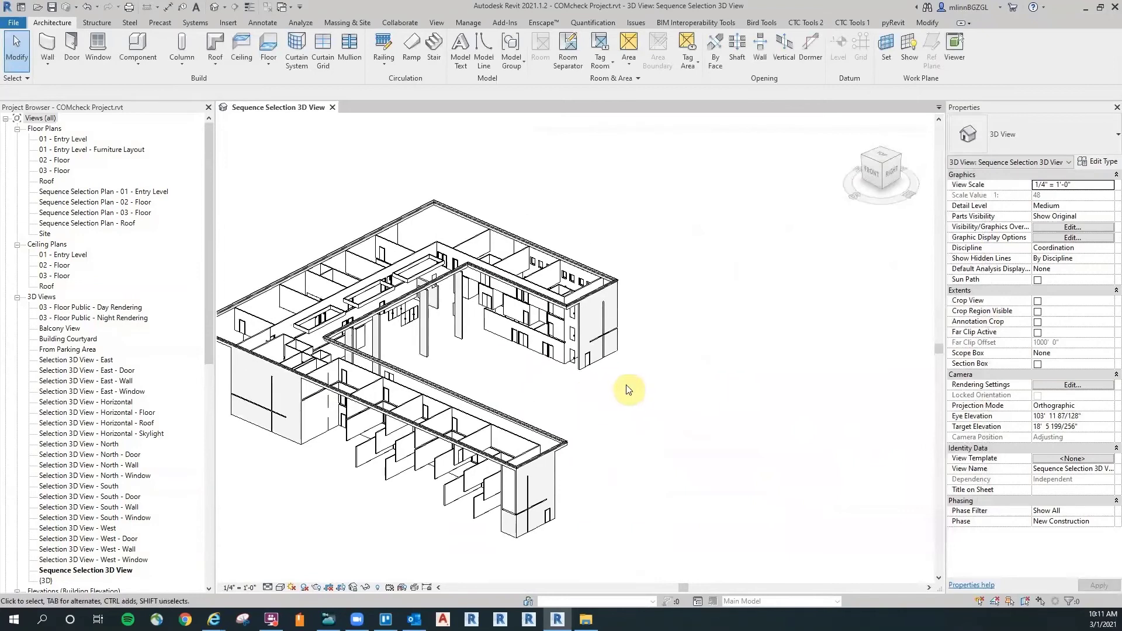
{"action": "key", "text": "v"}
{"action": "key", "text": "g"}
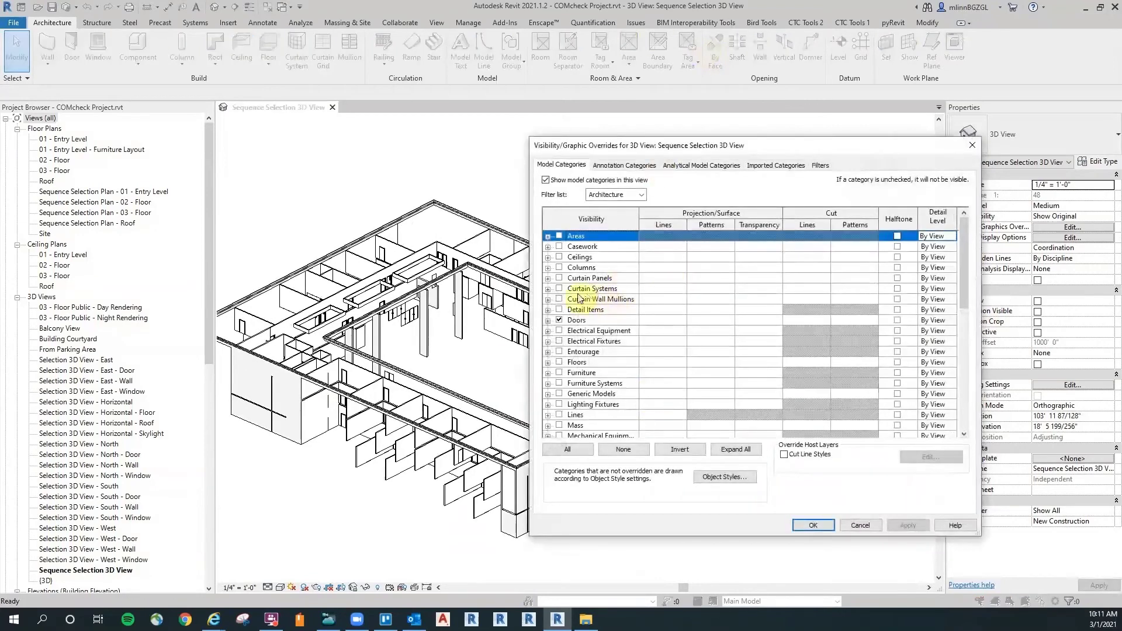
{"action": "left_click", "coordinate": [559, 278]}
{"action": "left_click", "coordinate": [560, 299]}
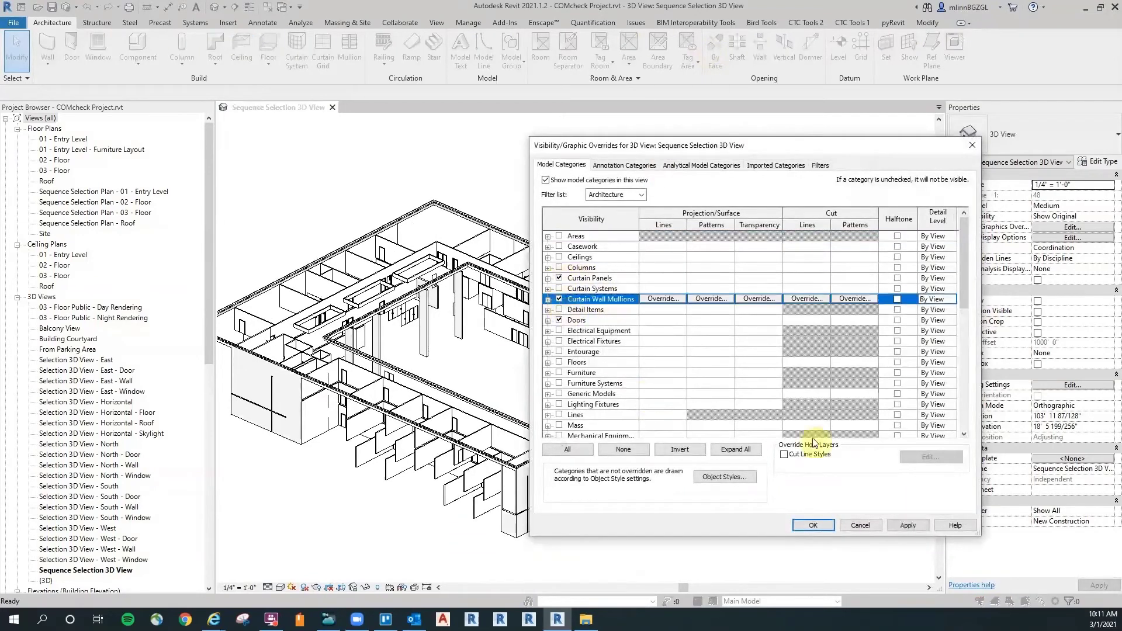
{"action": "left_click", "coordinate": [826, 527]}
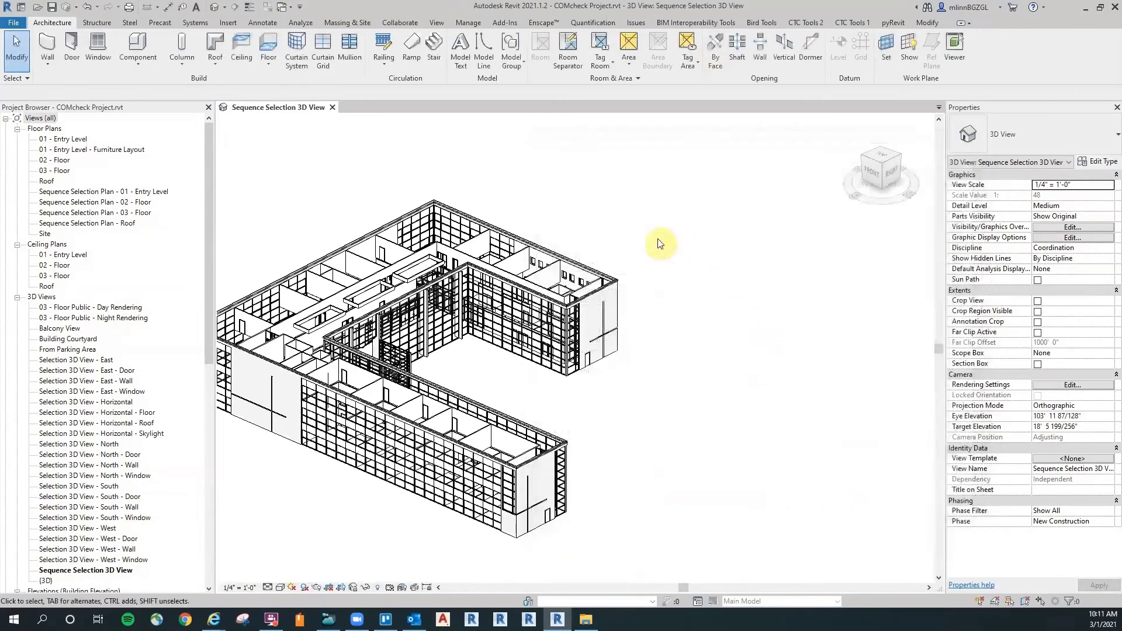
Open the Fab Sheets sequence management and expand the East sequence to show its increments.
{"action": "middle_click_drag", "start_coordinate": [801, 422], "coordinate": [673, 365], "text": "shift"}
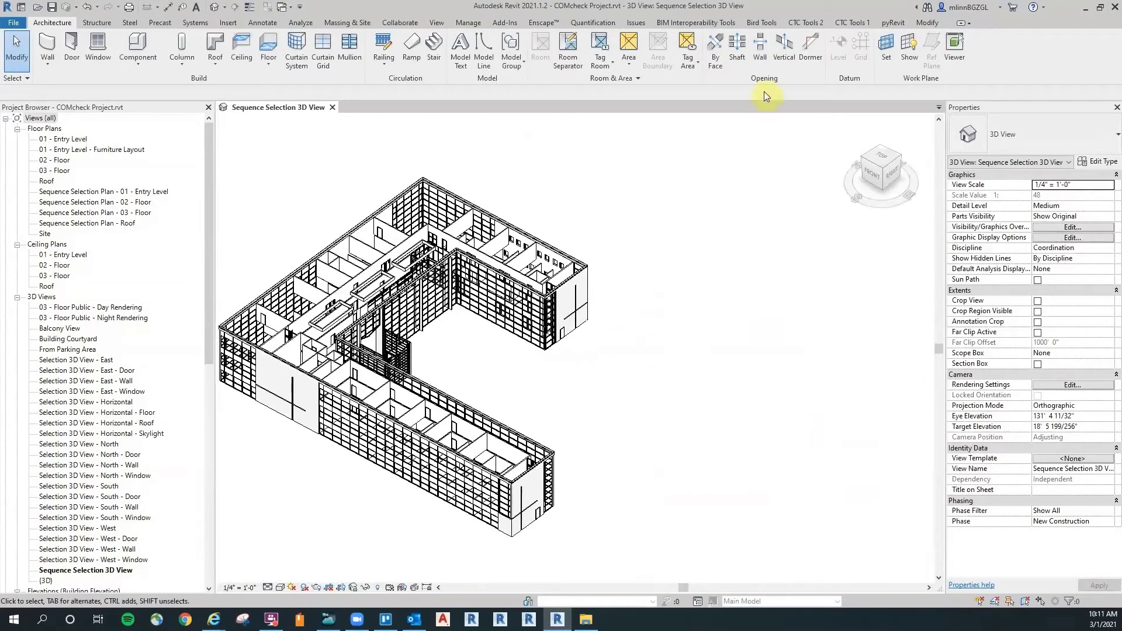
{"action": "left_click", "coordinate": [854, 24]}
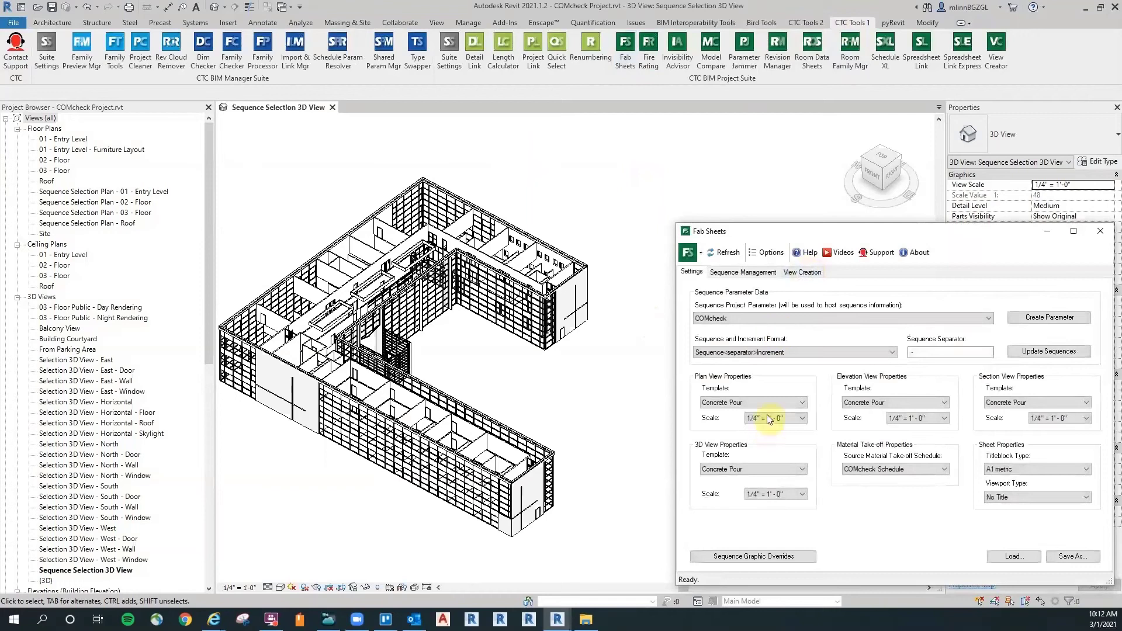
{"action": "left_click", "coordinate": [734, 274]}
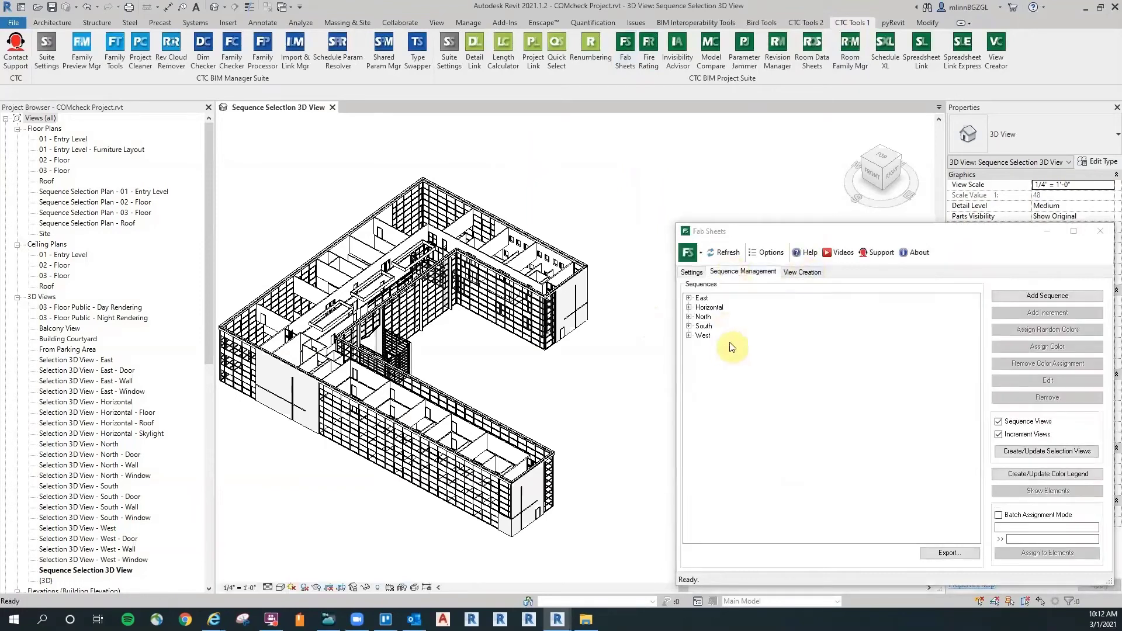
{"action": "left_click", "coordinate": [689, 298]}
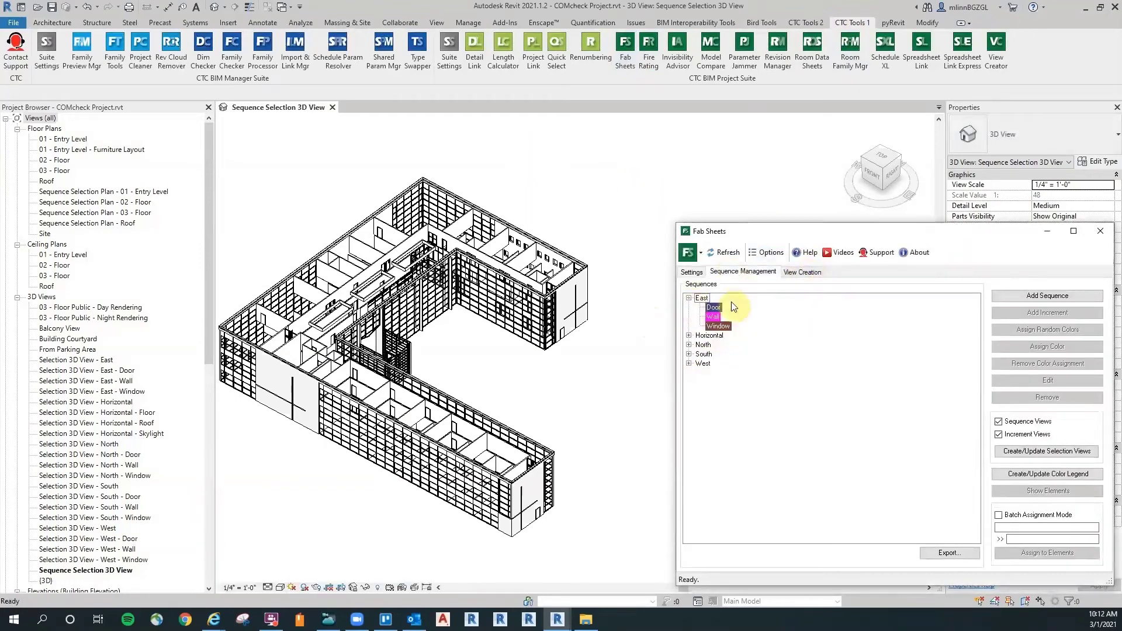
Assign the East sequence's Door increment to the exterior doors in the east end walls of both wings.
{"action": "left_click", "coordinate": [710, 306]}
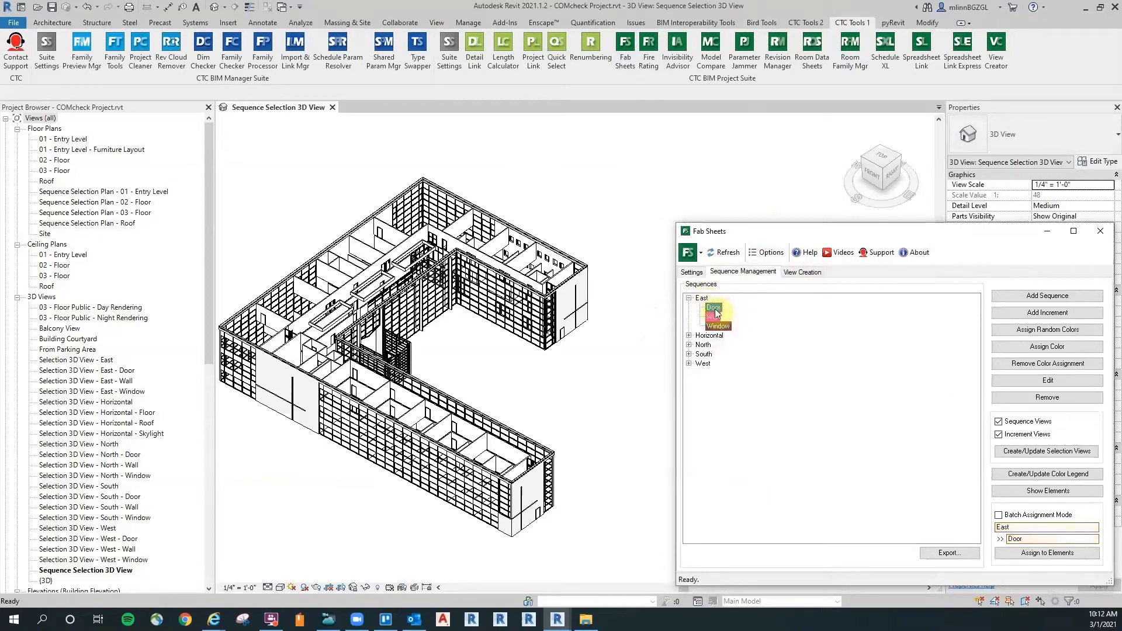
{"action": "left_click", "coordinate": [1064, 553]}
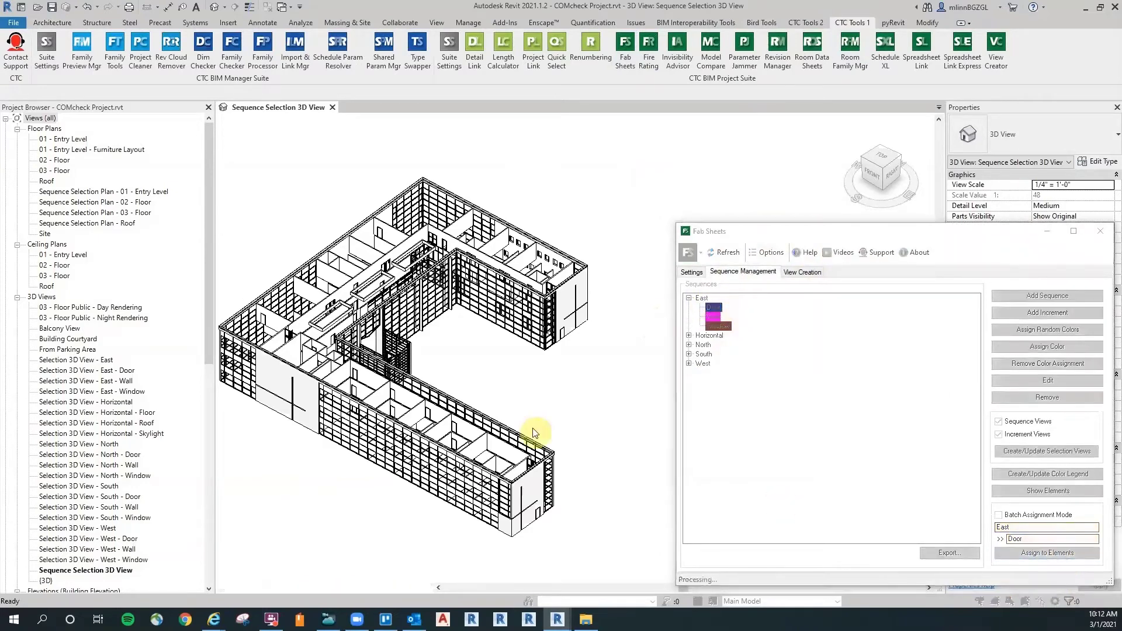
{"action": "scroll", "coordinate": [608, 328], "scroll_direction": "up", "scroll_amount": 6}
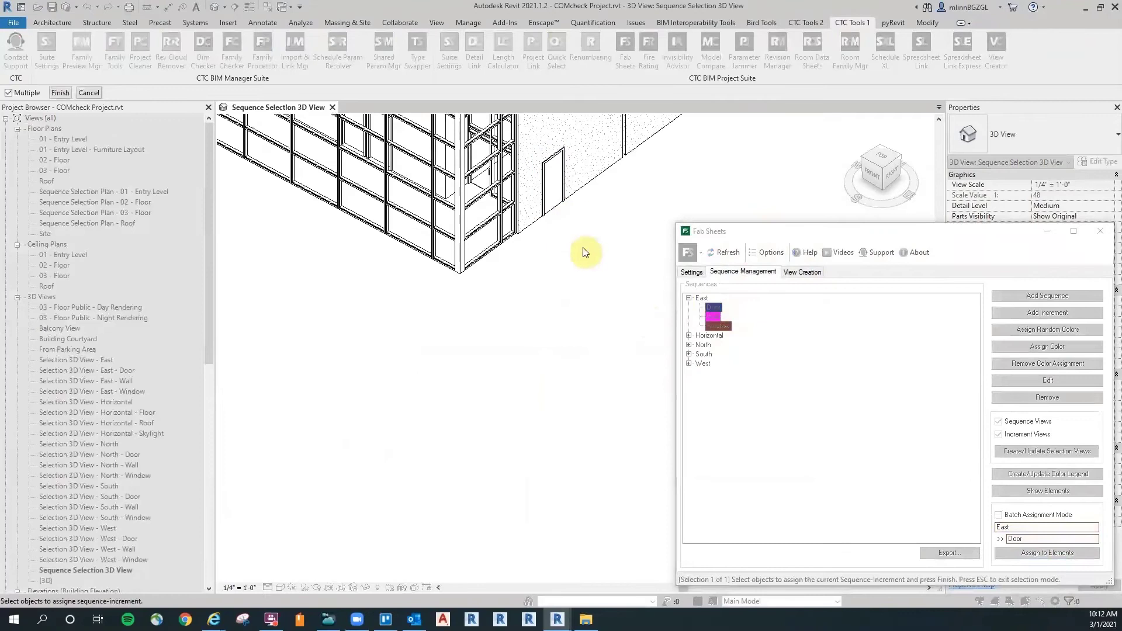
{"action": "middle_click_drag", "start_coordinate": [580, 374], "coordinate": [533, 349], "text": "shift"}
{"action": "scroll", "coordinate": [457, 486], "scroll_direction": "up", "scroll_amount": 3}
{"action": "left_click", "coordinate": [382, 414]}
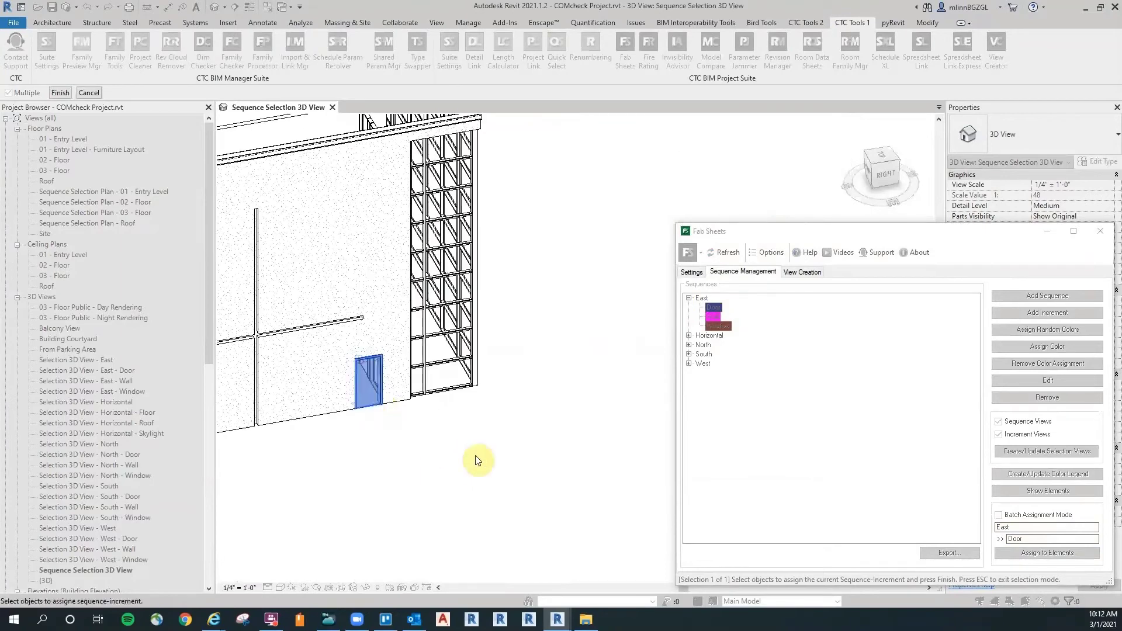
{"action": "scroll", "coordinate": [490, 351], "scroll_direction": "down", "scroll_amount": 5}
{"action": "middle_click_drag", "start_coordinate": [552, 225], "coordinate": [489, 308]}
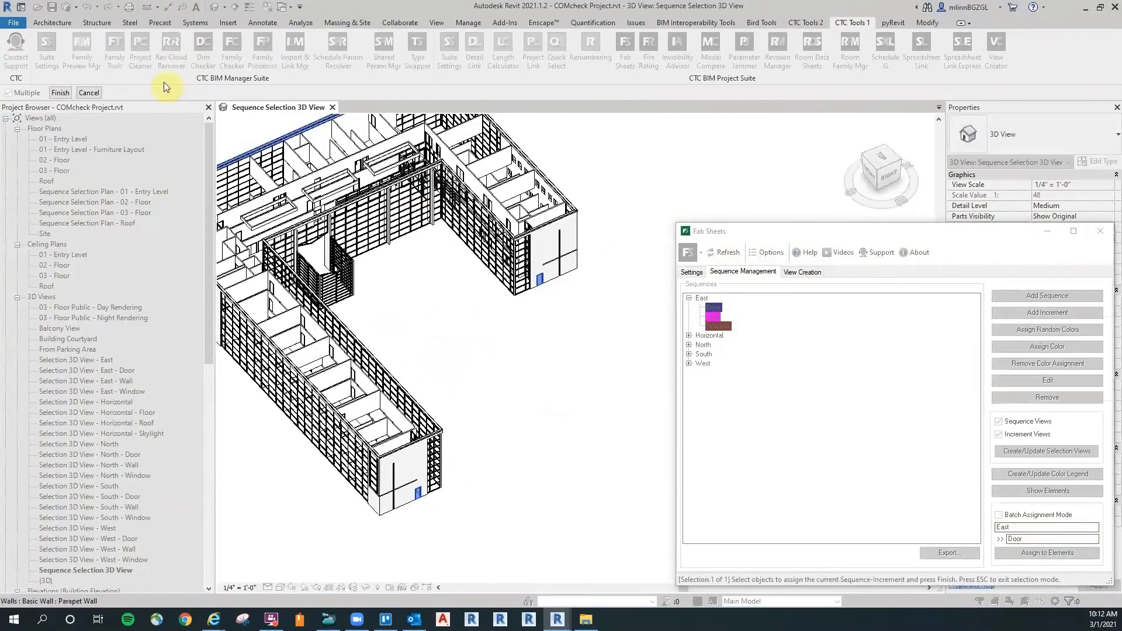
{"action": "left_click", "coordinate": [60, 93]}
{"action": "middle_click_drag", "start_coordinate": [542, 412], "coordinate": [780, 345], "text": "shift"}
{"action": "left_click", "coordinate": [714, 317]}
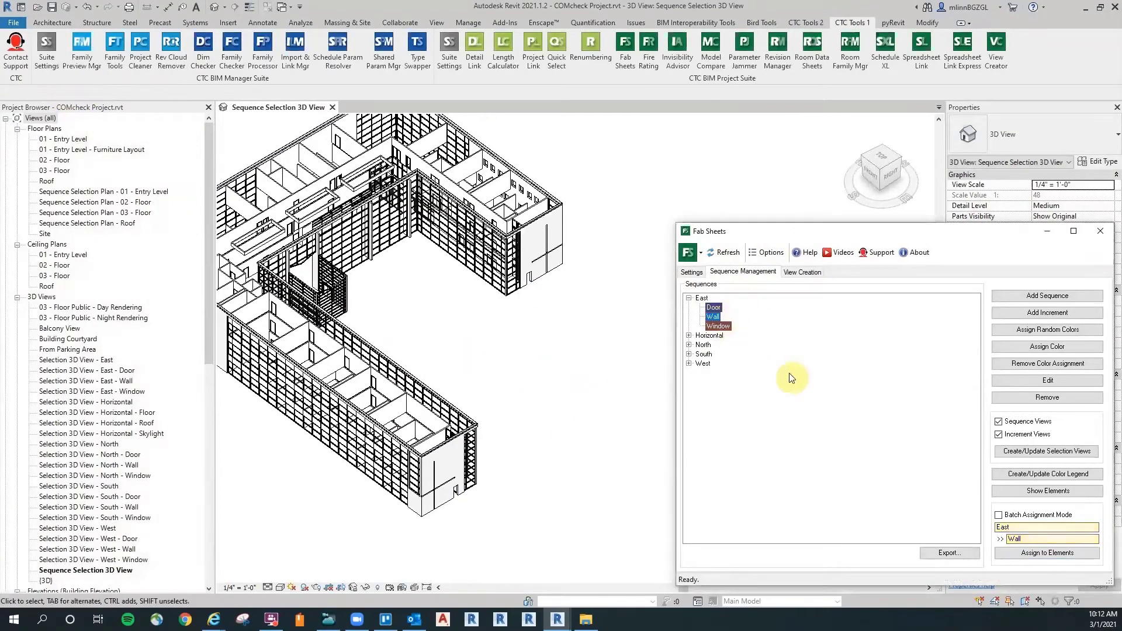
{"action": "left_click", "coordinate": [1064, 553]}
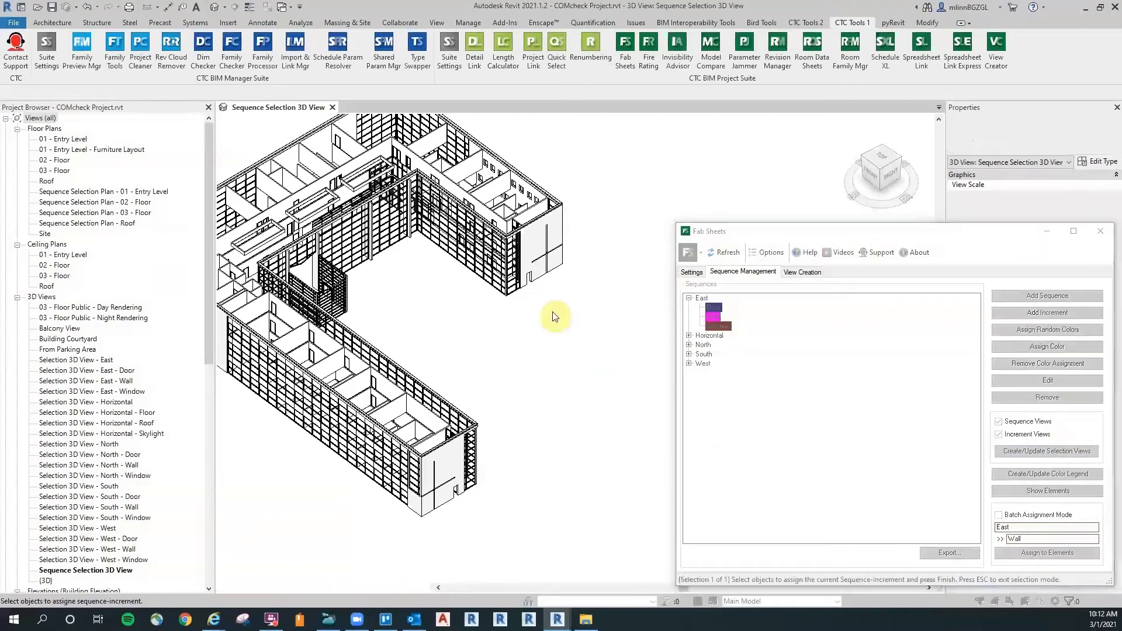
{"action": "key", "text": "Escape"}
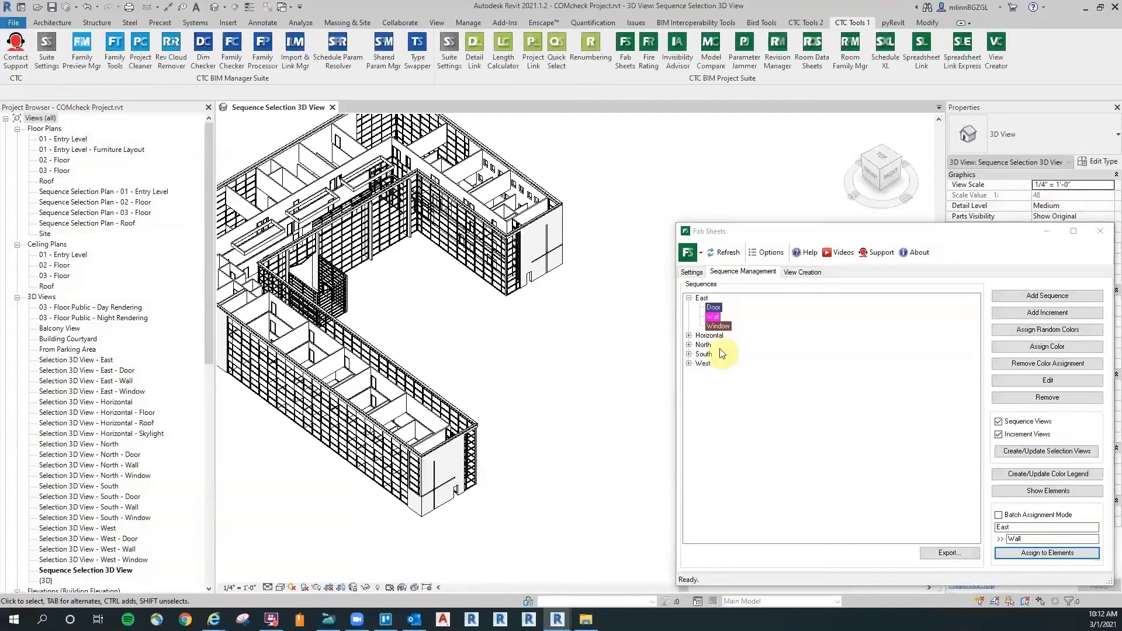
Start assigning the East sequence's Window increment and select the narrow curtain wall at the far wing's east end.
{"action": "left_click", "coordinate": [723, 327]}
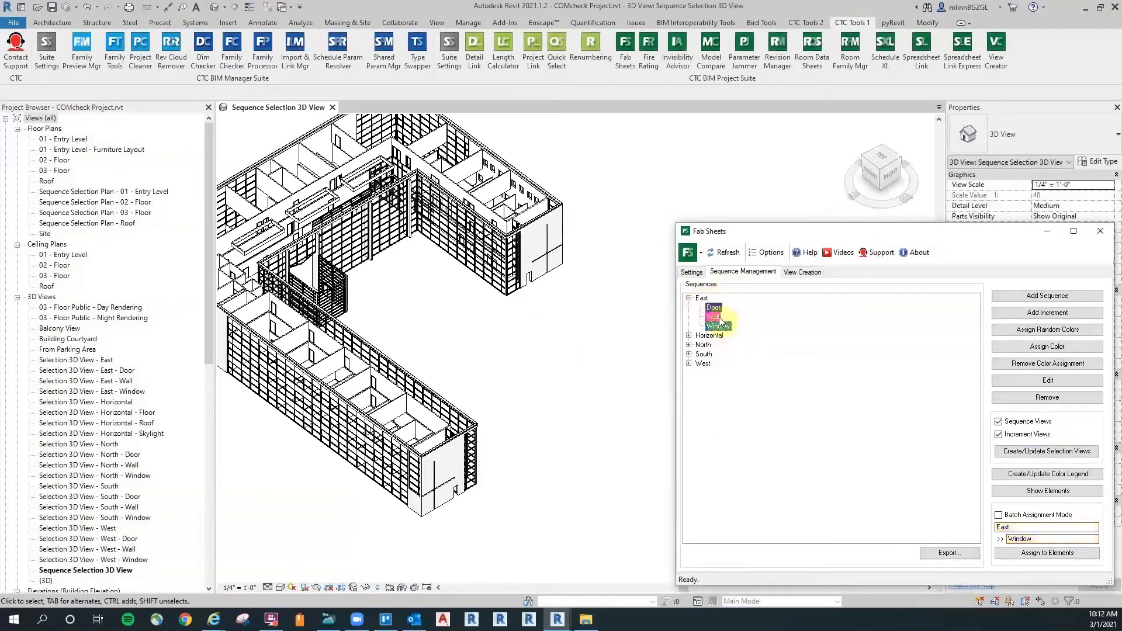
{"action": "left_click", "coordinate": [1050, 553]}
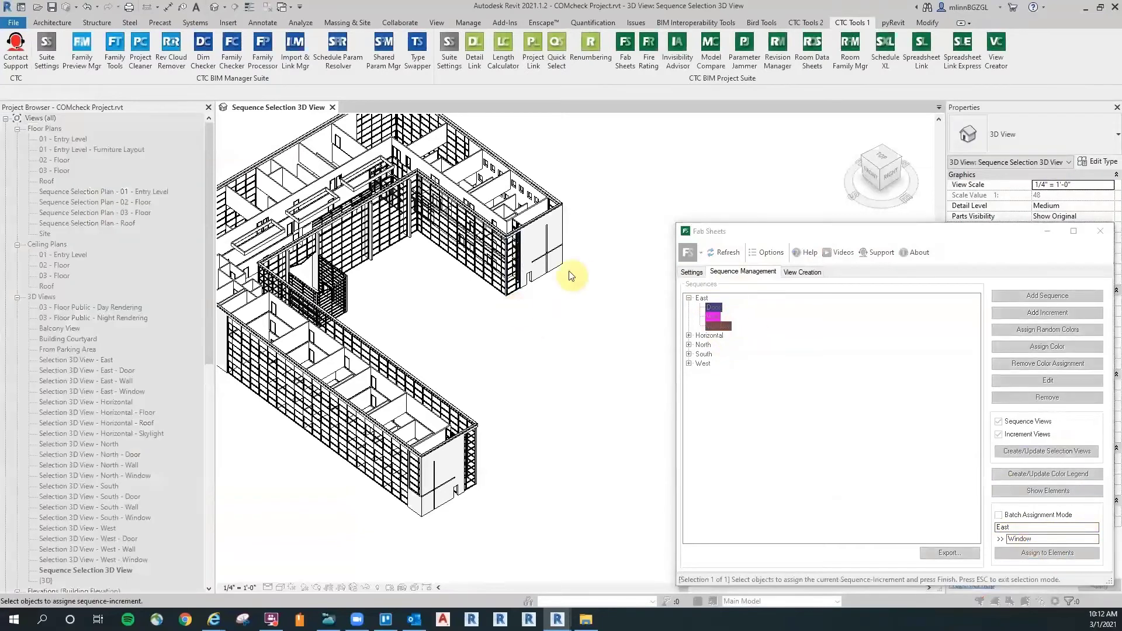
{"action": "scroll", "coordinate": [575, 275], "scroll_direction": "up", "scroll_amount": 3}
{"action": "key", "text": "Escape"}
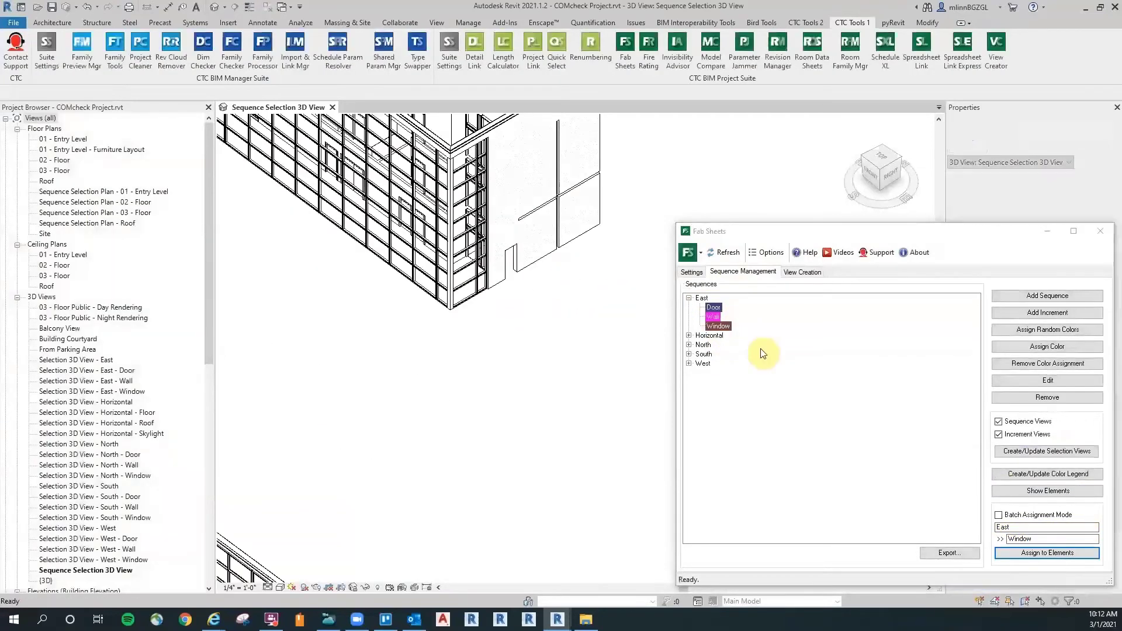
{"action": "left_click", "coordinate": [1071, 552]}
{"action": "left_click", "coordinate": [477, 296]}
{"action": "scroll", "coordinate": [507, 366], "scroll_direction": "down", "scroll_amount": 3}
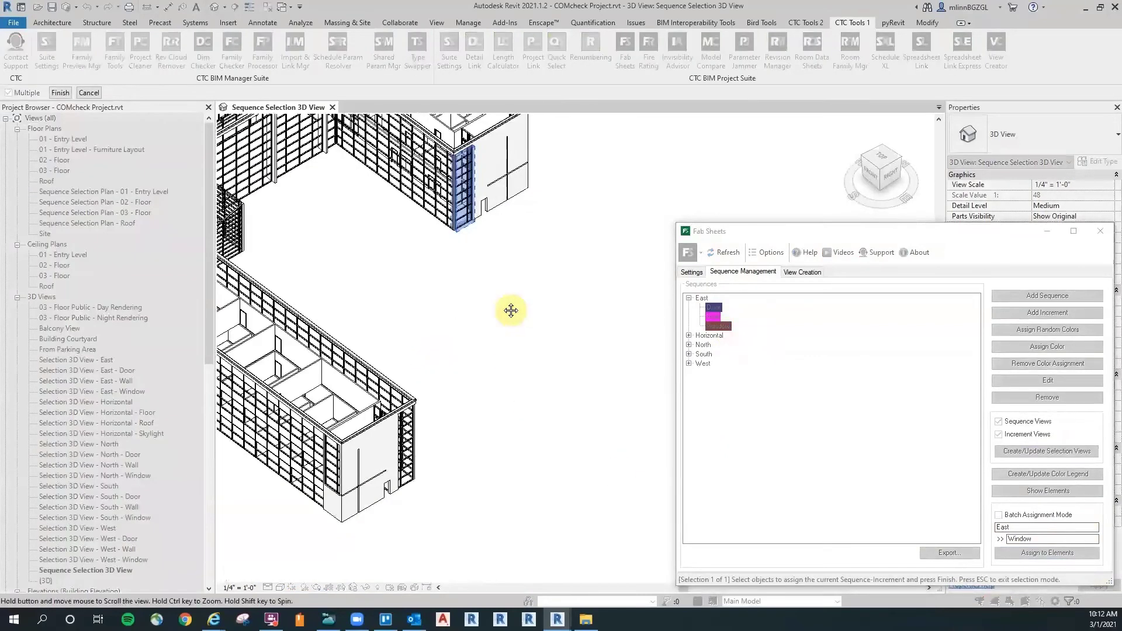
{"action": "middle_click_drag", "start_coordinate": [509, 310], "coordinate": [431, 501]}
Add the east-facing courtyard curtain walls and the pavilion's front curtain wall to the Window selection.
{"action": "scroll", "coordinate": [467, 316], "scroll_direction": "up", "scroll_amount": 5}
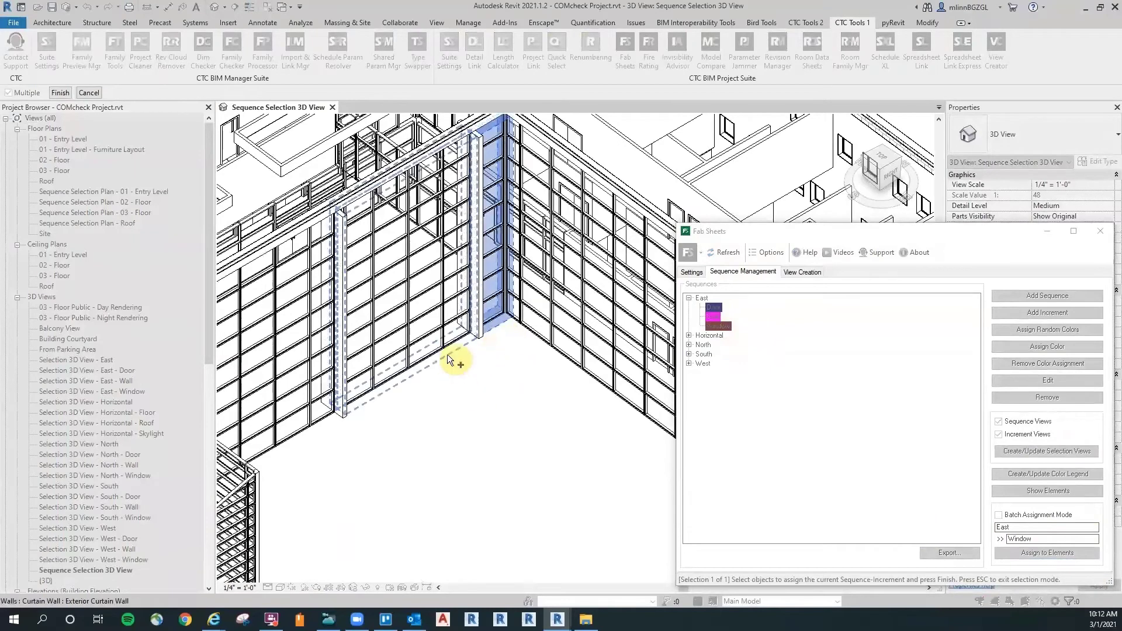
{"action": "left_click", "coordinate": [447, 355]}
{"action": "scroll", "coordinate": [479, 436], "scroll_direction": "down", "scroll_amount": 1}
{"action": "middle_click_drag", "start_coordinate": [478, 436], "coordinate": [611, 398]}
{"action": "left_click", "coordinate": [475, 404]}
{"action": "scroll", "coordinate": [504, 451], "scroll_direction": "down", "scroll_amount": 2}
{"action": "middle_click_drag", "start_coordinate": [504, 451], "coordinate": [526, 416]}
{"action": "middle_click_drag", "start_coordinate": [552, 453], "coordinate": [491, 450], "text": "shift"}
{"action": "scroll", "coordinate": [469, 445], "scroll_direction": "up", "scroll_amount": 2}
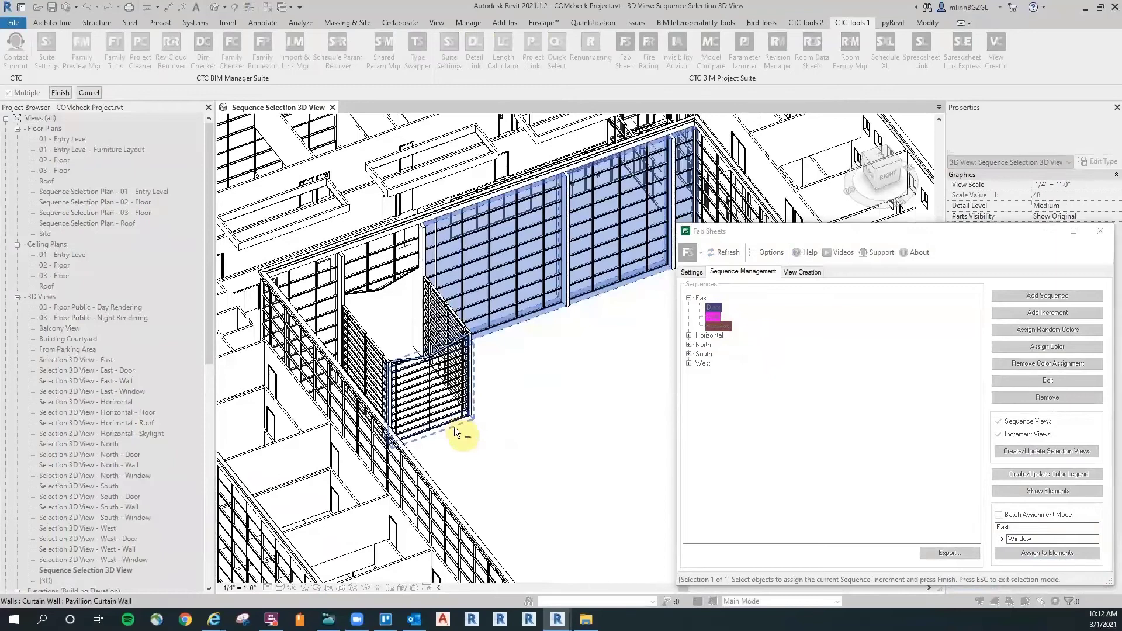
Add the remaining glazing around the pavilion and the other wing's narrow end curtain wall, and complete the East Window assignment.
{"action": "scroll", "coordinate": [462, 430], "scroll_direction": "up", "scroll_amount": 5}
{"action": "left_click", "coordinate": [454, 393]}
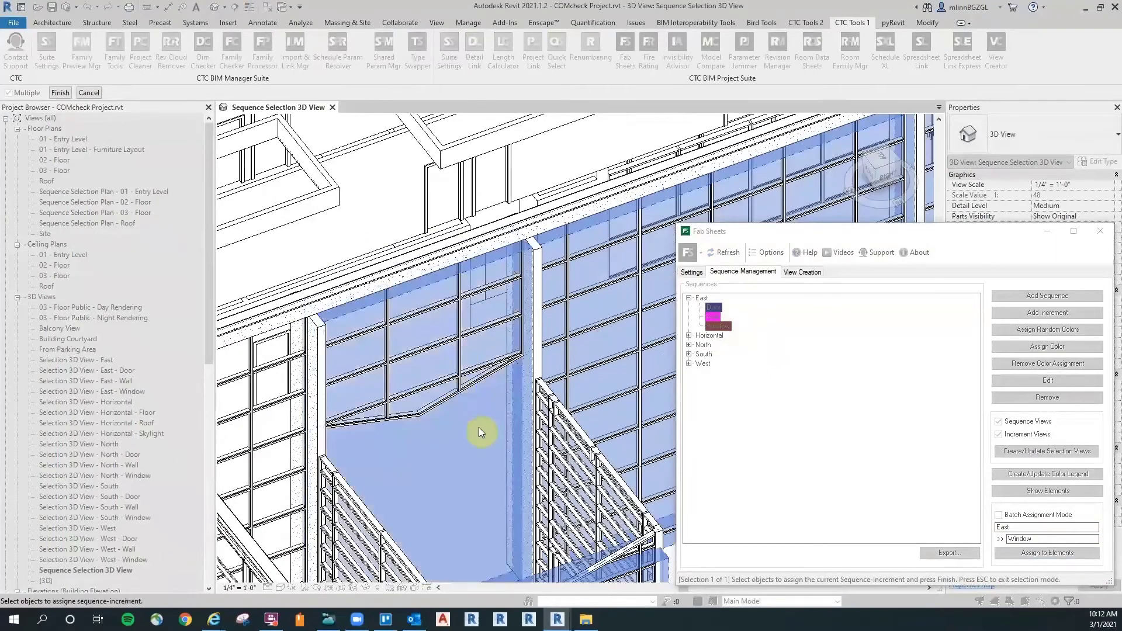
{"action": "scroll", "coordinate": [480, 432], "scroll_direction": "down", "scroll_amount": 4}
{"action": "middle_click_drag", "start_coordinate": [489, 433], "coordinate": [352, 405], "text": "shift"}
{"action": "scroll", "coordinate": [513, 467], "scroll_direction": "up", "scroll_amount": 5}
{"action": "left_click", "coordinate": [538, 363]}
{"action": "scroll", "coordinate": [514, 441], "scroll_direction": "down", "scroll_amount": 6}
{"action": "middle_click_drag", "start_coordinate": [512, 473], "coordinate": [395, 281]}
{"action": "scroll", "coordinate": [410, 328], "scroll_direction": "down", "scroll_amount": 3}
{"action": "scroll", "coordinate": [421, 426], "scroll_direction": "down", "scroll_amount": 2}
{"action": "mouse_move", "coordinate": [421, 426]}
{"action": "middle_mouse_down", "text": "shift"}
{"action": "mouse_move", "coordinate": [493, 414]}
{"action": "mouse_move", "coordinate": [579, 428]}
{"action": "mouse_move", "coordinate": [421, 431]}
{"action": "middle_mouse_up", "text": "shift"}
{"action": "scroll", "coordinate": [405, 363], "scroll_direction": "up", "scroll_amount": 3}
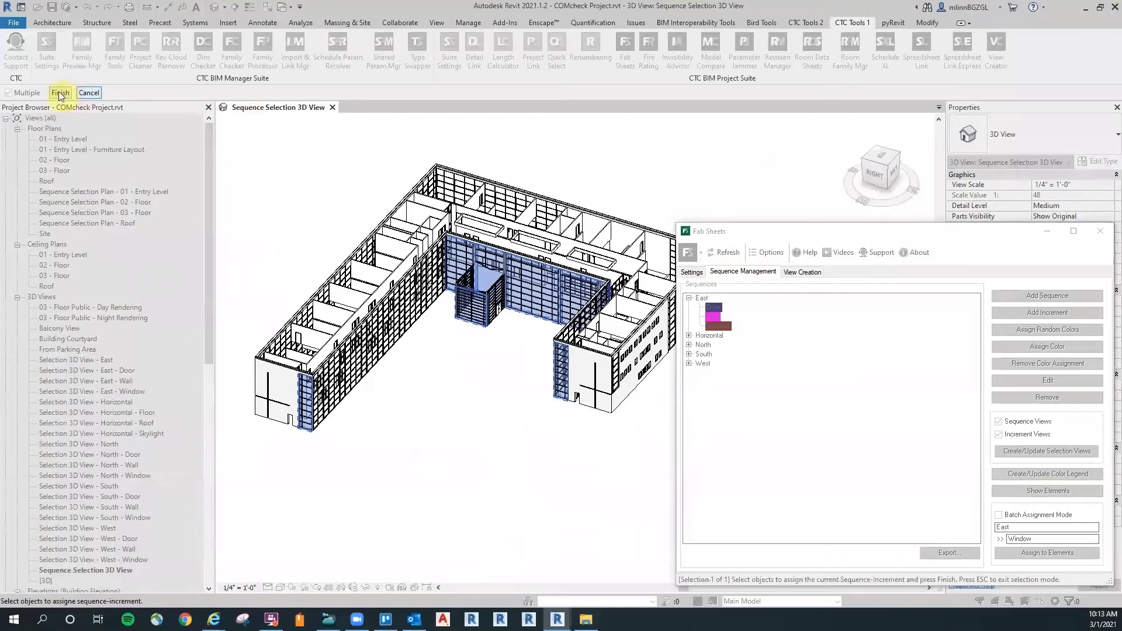
{"action": "key", "text": "Escape"}
Assign the East sequence's Wall increment to the solid end walls of both wings.
{"action": "middle_click_drag", "start_coordinate": [468, 357], "coordinate": [582, 437], "text": "shift"}
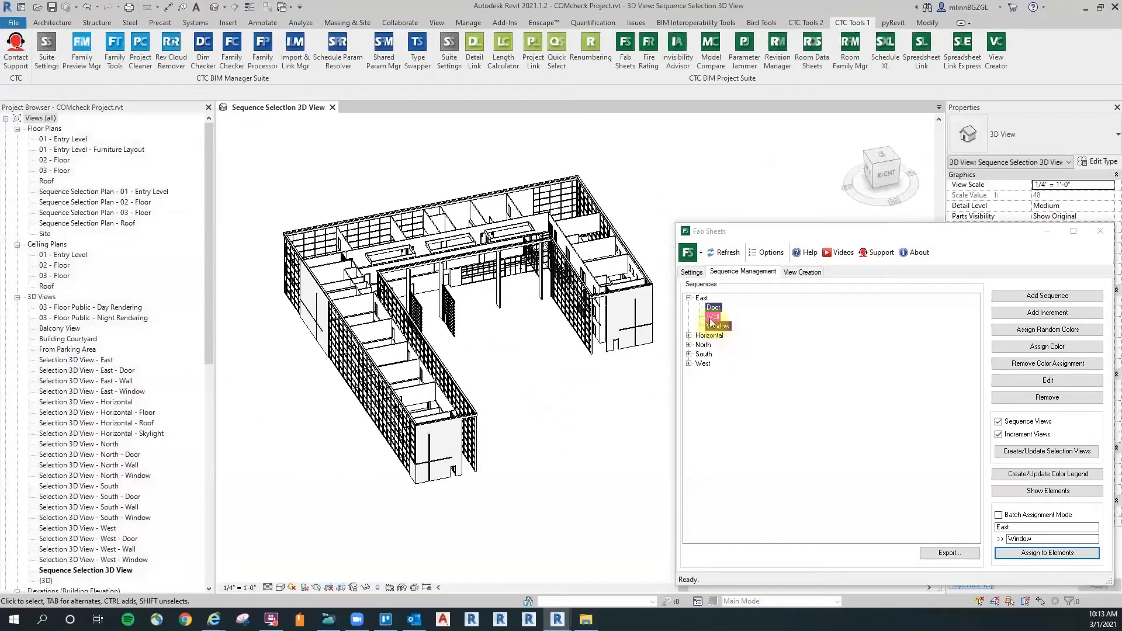
{"action": "left_click", "coordinate": [711, 318]}
{"action": "middle_click_drag", "start_coordinate": [645, 405], "coordinate": [572, 430], "text": "shift"}
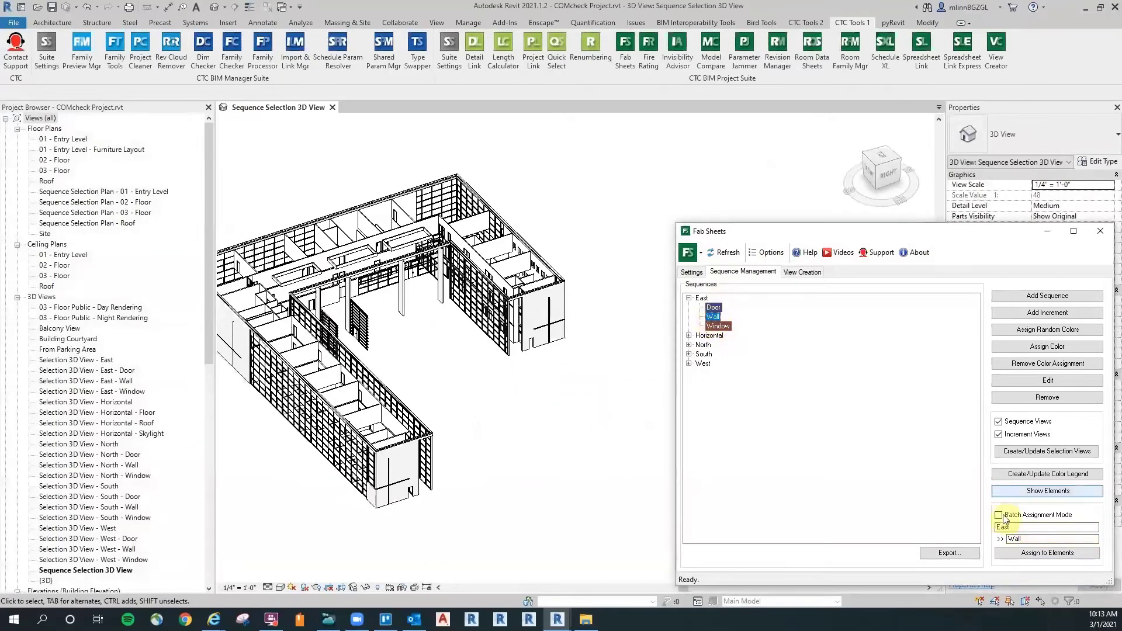
{"action": "left_click", "coordinate": [1024, 553]}
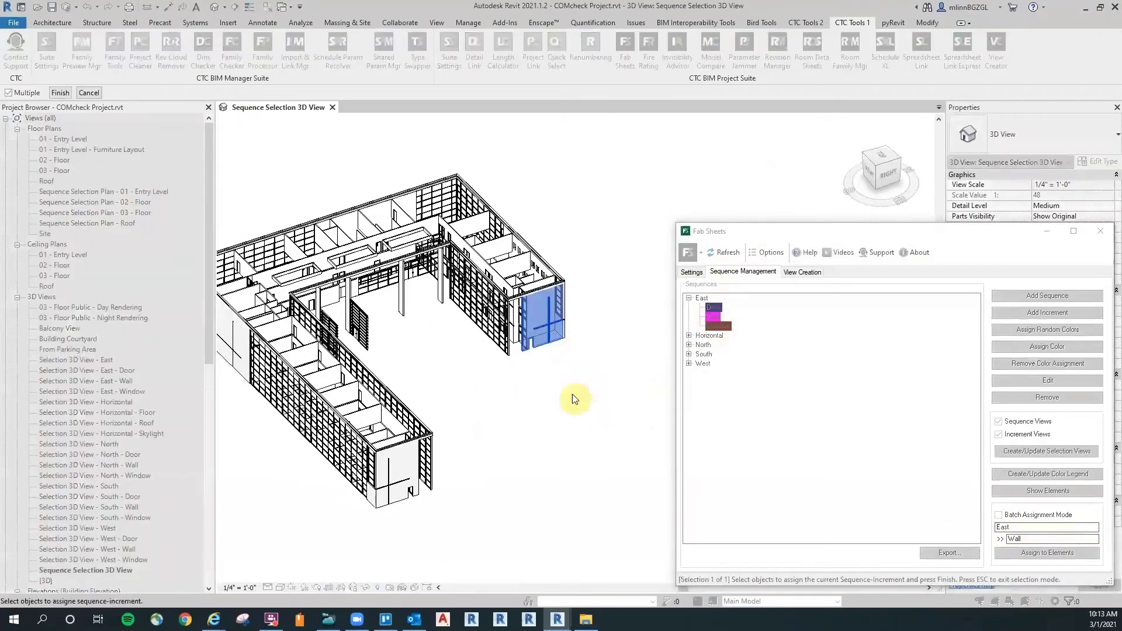
{"action": "scroll", "coordinate": [430, 312], "scroll_direction": "up", "scroll_amount": 2}
{"action": "middle_click_drag", "start_coordinate": [433, 372], "coordinate": [304, 377], "text": "shift"}
{"action": "middle_click_drag", "start_coordinate": [304, 377], "coordinate": [424, 432]}
{"action": "left_click", "coordinate": [335, 364]}
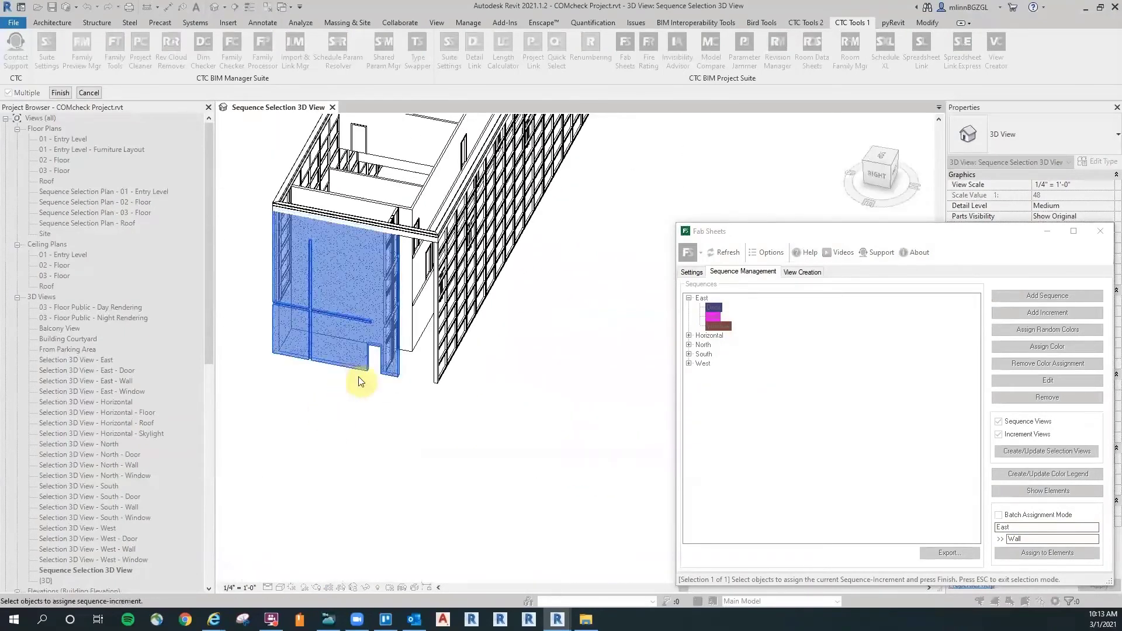
{"action": "scroll", "coordinate": [445, 418], "scroll_direction": "down", "scroll_amount": 2}
{"action": "scroll", "coordinate": [446, 420], "scroll_direction": "down", "scroll_amount": 2}
{"action": "middle_click_drag", "start_coordinate": [446, 419], "coordinate": [401, 208], "text": "shift"}
{"action": "middle_click_drag", "start_coordinate": [439, 341], "coordinate": [454, 185], "text": "shift"}
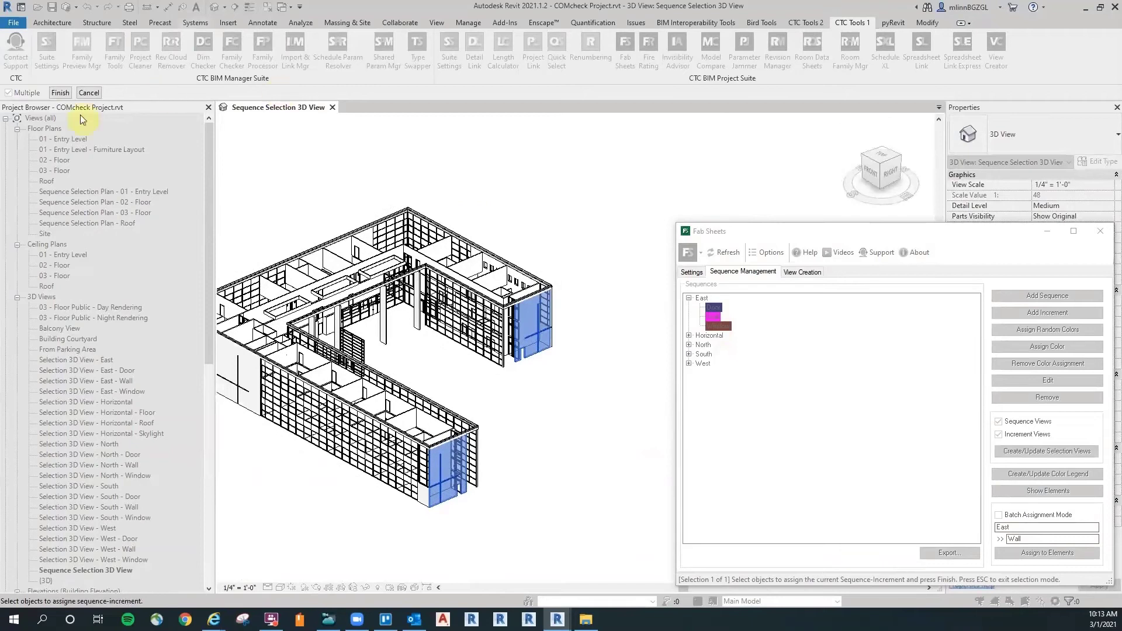
{"action": "key", "text": "Escape"}
{"action": "middle_click_drag", "start_coordinate": [535, 434], "coordinate": [582, 461], "text": "shift"}
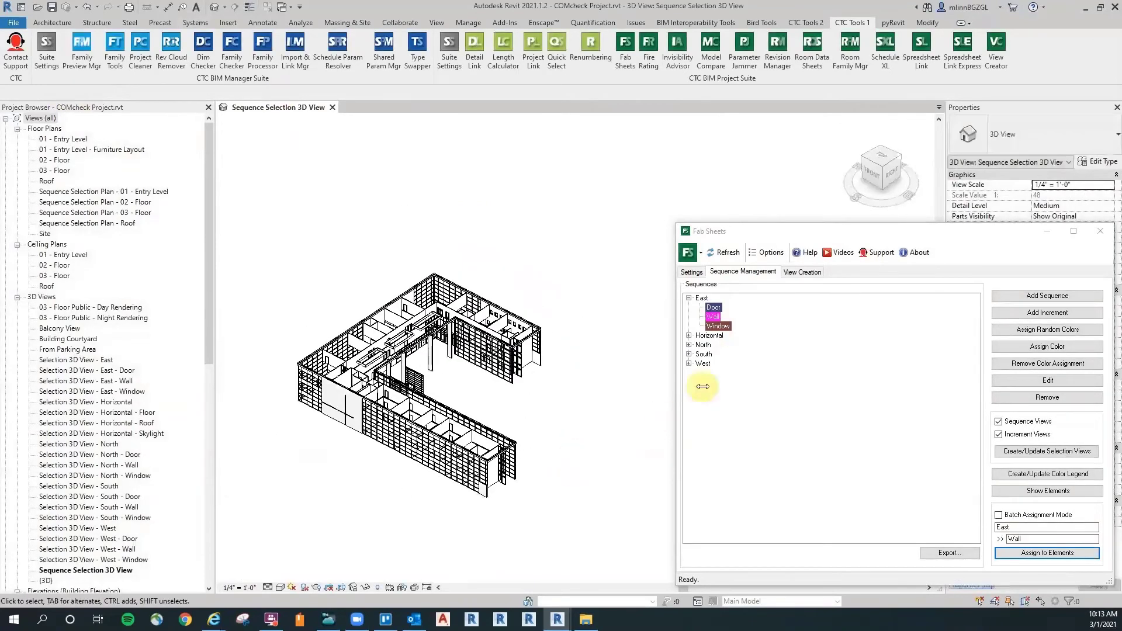
Expand the North sequence, start assigning its Door increment and select the door in the pavilion's curtain wall.
{"action": "left_click", "coordinate": [689, 298]}
{"action": "left_click", "coordinate": [689, 308]}
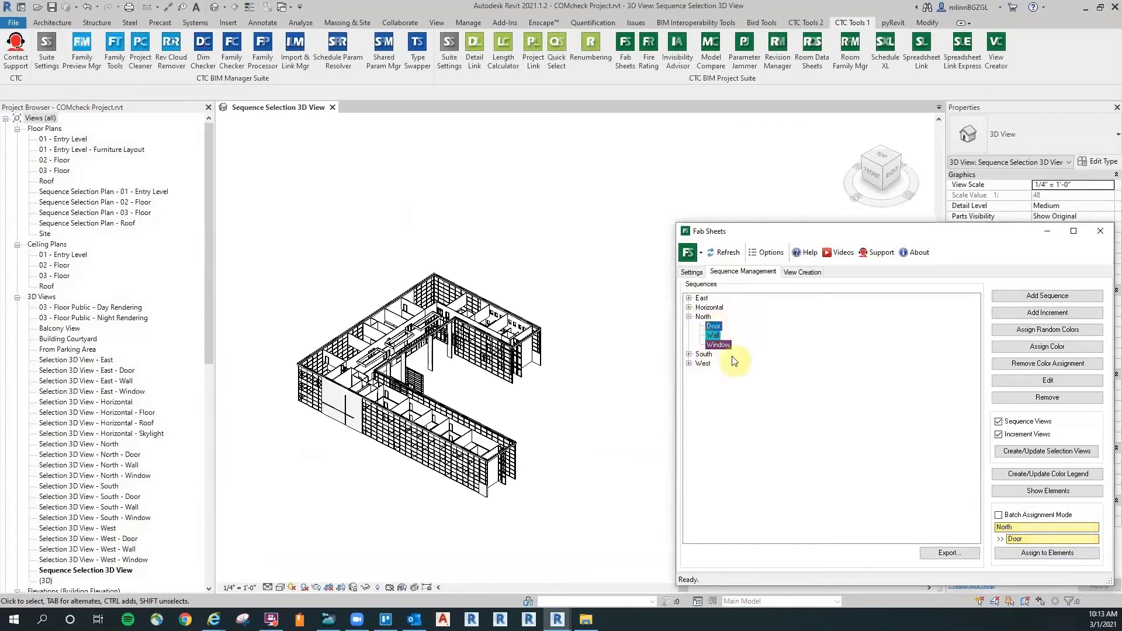
{"action": "left_click", "coordinate": [1054, 557]}
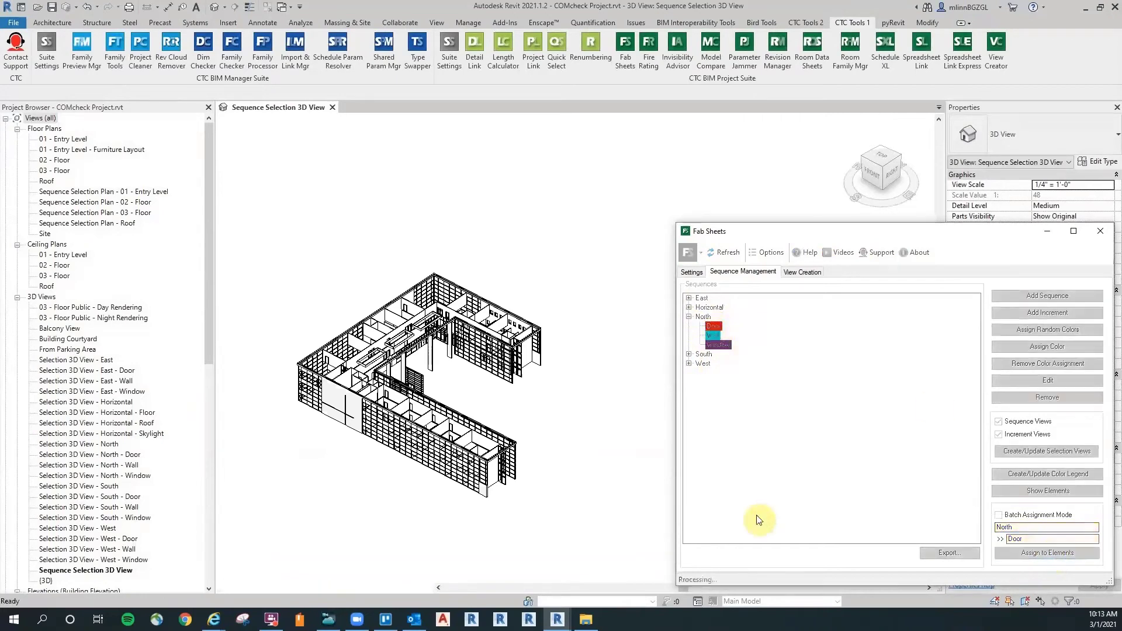
{"action": "middle_click_drag", "start_coordinate": [596, 471], "coordinate": [373, 459], "text": "shift"}
{"action": "scroll", "coordinate": [408, 408], "scroll_direction": "up", "scroll_amount": 6}
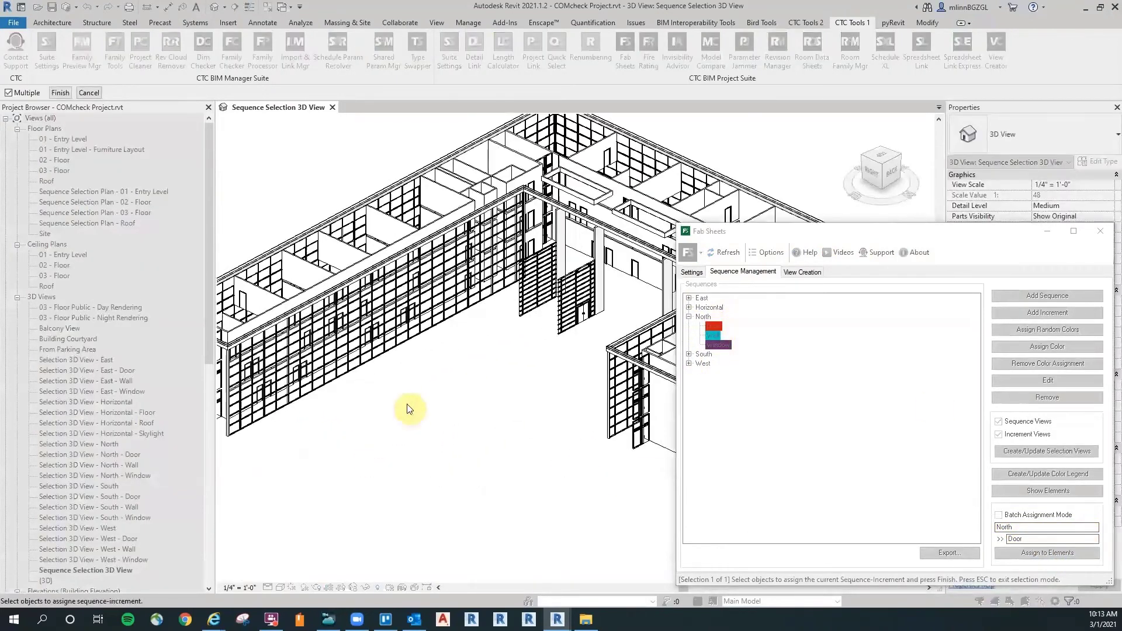
{"action": "scroll", "coordinate": [534, 379], "scroll_direction": "up", "scroll_amount": 5}
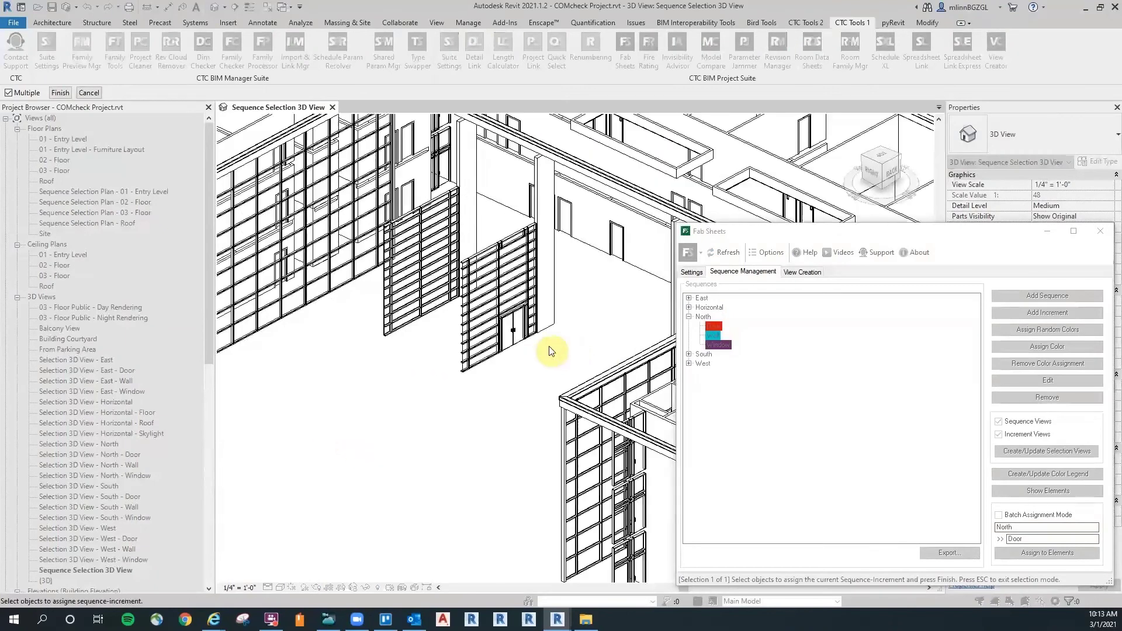
{"action": "left_click", "coordinate": [456, 322]}
Add the doors in the recessed entrance on the building's outer side and complete the North Door assignment.
{"action": "scroll", "coordinate": [295, 265], "scroll_direction": "down", "scroll_amount": 5}
{"action": "middle_click_drag", "start_coordinate": [296, 266], "coordinate": [322, 448], "text": "shift"}
{"action": "scroll", "coordinate": [361, 494], "scroll_direction": "up", "scroll_amount": 3}
{"action": "scroll", "coordinate": [359, 490], "scroll_direction": "up", "scroll_amount": 2}
{"action": "left_click", "coordinate": [341, 343]}
{"action": "scroll", "coordinate": [393, 421], "scroll_direction": "down", "scroll_amount": 5}
{"action": "middle_click_drag", "start_coordinate": [402, 503], "coordinate": [491, 442]}
{"action": "scroll", "coordinate": [475, 401], "scroll_direction": "down", "scroll_amount": 3}
{"action": "middle_click_drag", "start_coordinate": [541, 178], "coordinate": [548, 193]}
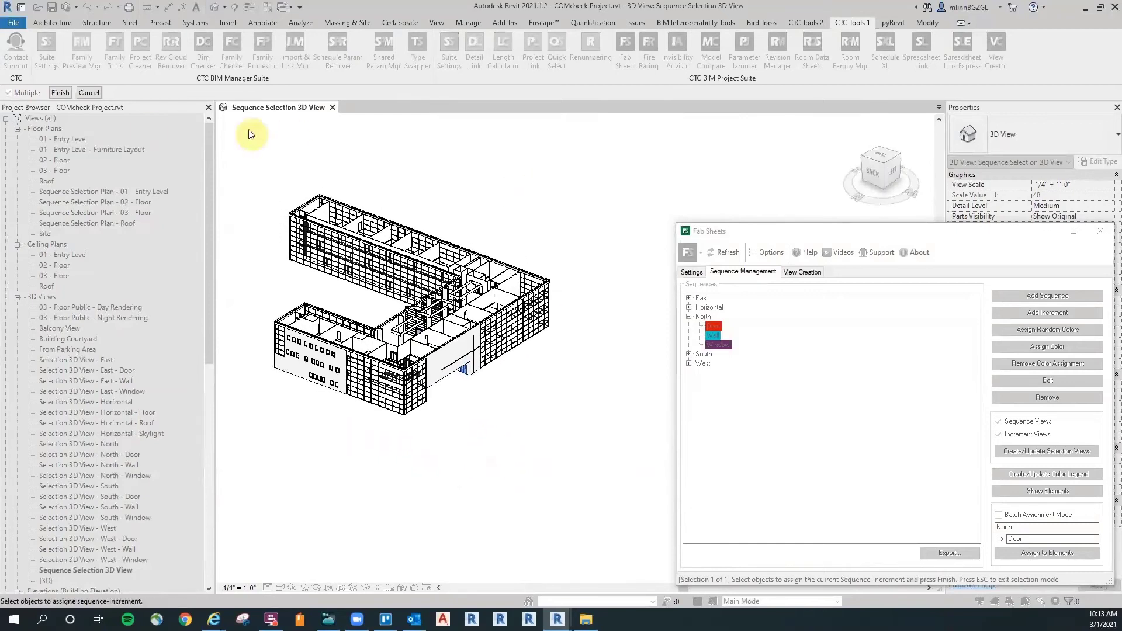
{"action": "left_click", "coordinate": [60, 93]}
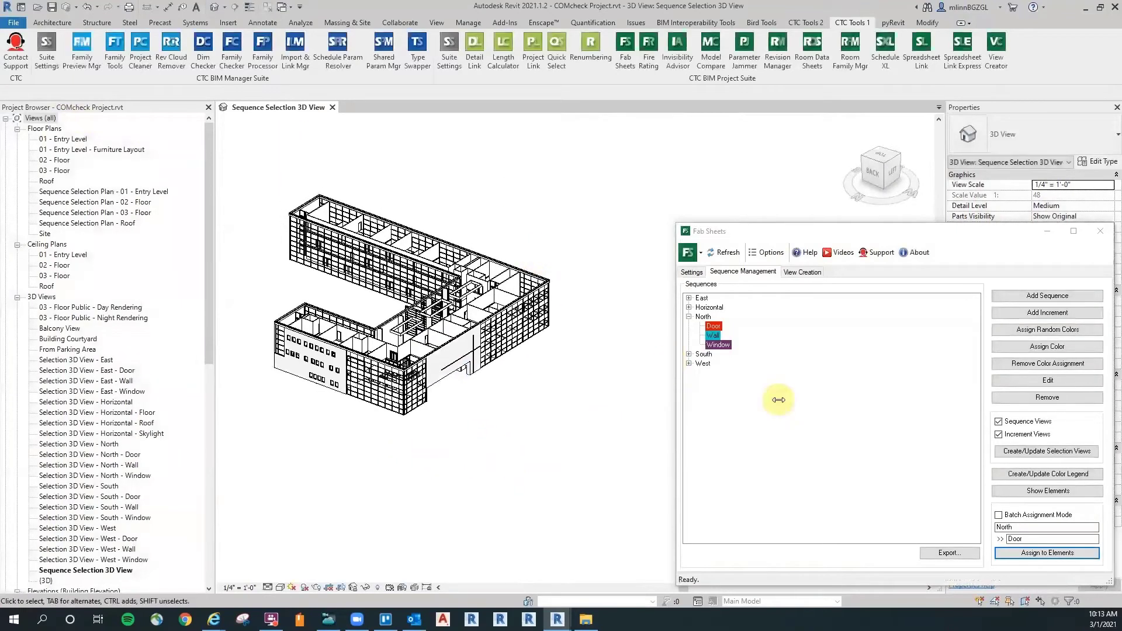
Start assigning the North sequence's Window increment and select the large curtain wall on the wing's outer corner.
{"action": "left_click", "coordinate": [721, 348]}
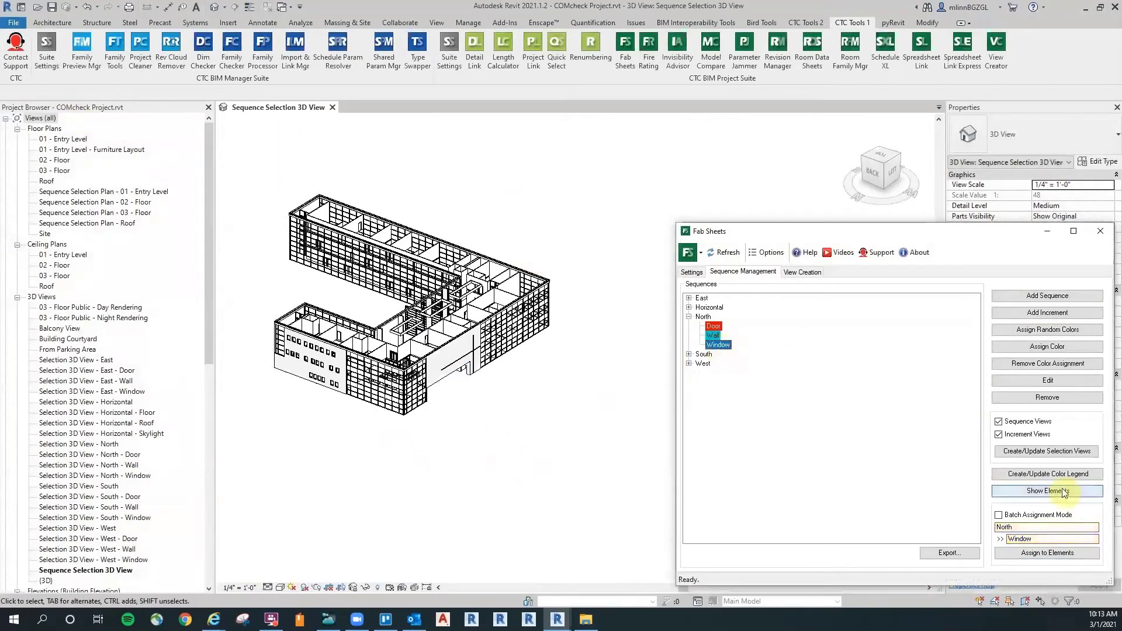
{"action": "left_click", "coordinate": [1055, 553]}
{"action": "scroll", "coordinate": [327, 388], "scroll_direction": "up", "scroll_amount": 5}
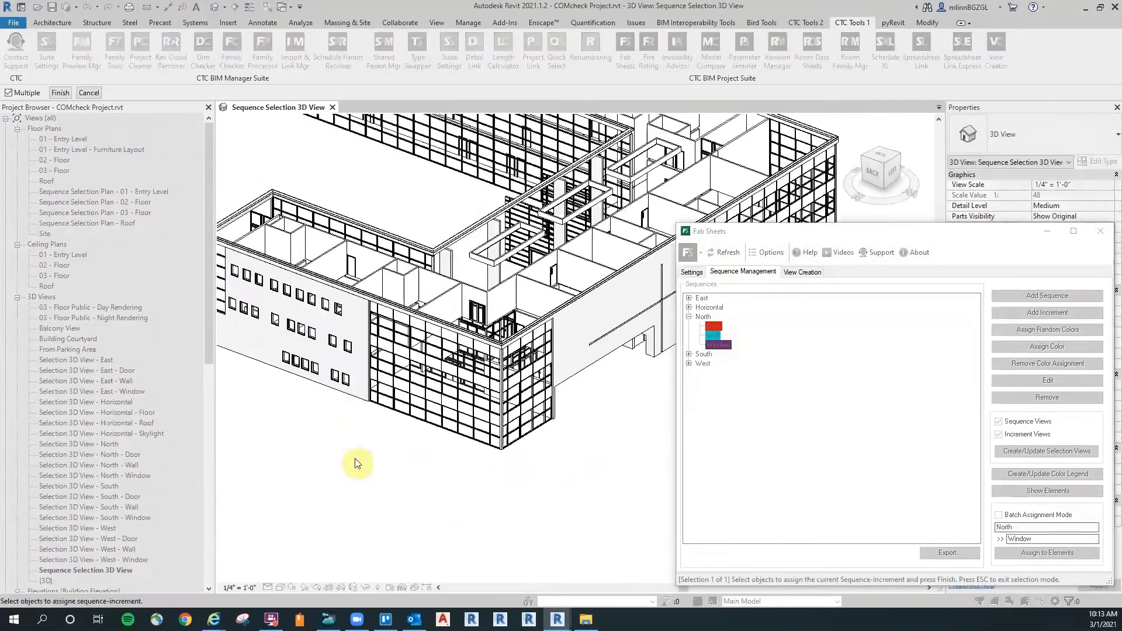
{"action": "left_click", "coordinate": [415, 421]}
{"action": "scroll", "coordinate": [408, 484], "scroll_direction": "down", "scroll_amount": 3}
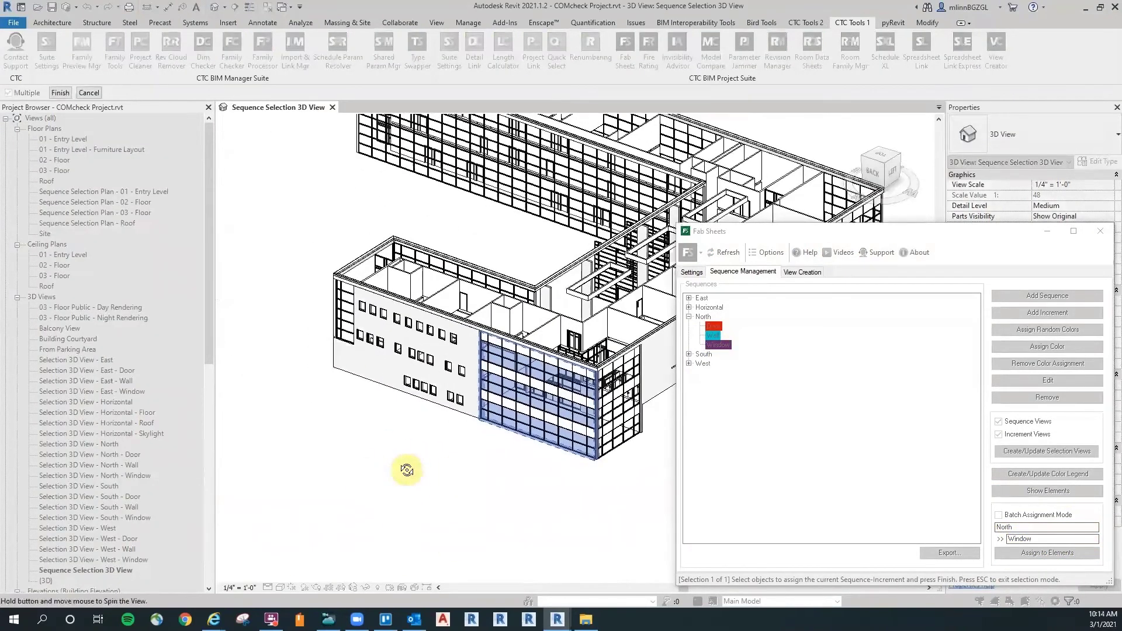
Add the narrow curtain wall at the far end of that facade and the first four windows of the top row.
{"action": "scroll", "coordinate": [360, 315], "scroll_direction": "up", "scroll_amount": 5}
{"action": "left_click", "coordinate": [360, 315]}
{"action": "scroll", "coordinate": [320, 324], "scroll_direction": "up", "scroll_amount": 4}
{"action": "left_click", "coordinate": [271, 277]}
{"action": "left_click", "coordinate": [327, 293]}
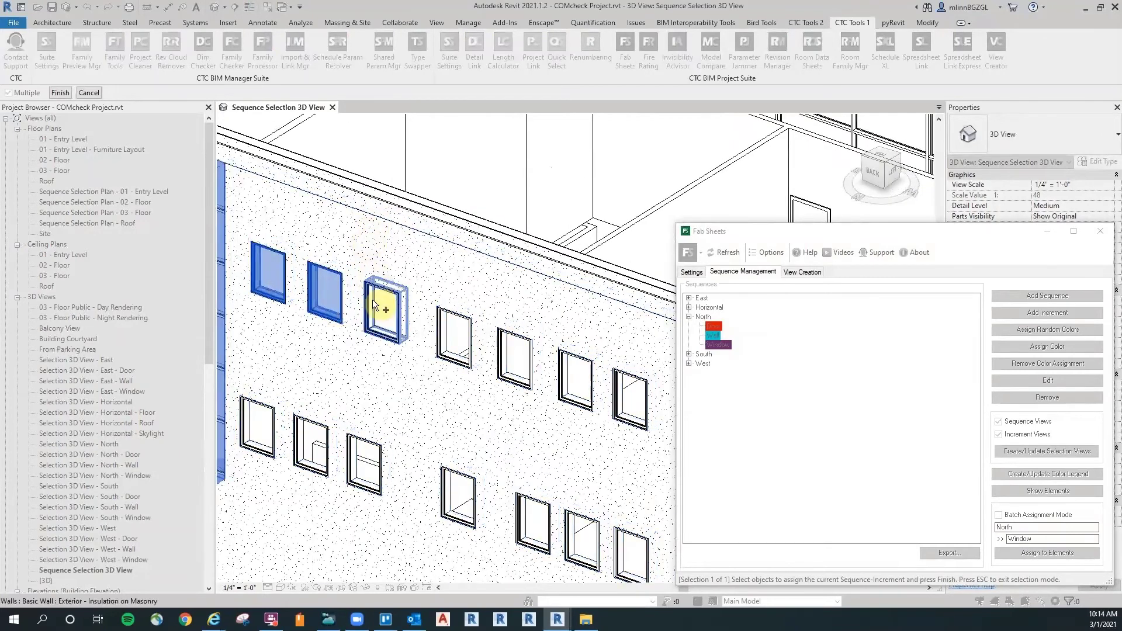
{"action": "left_click", "coordinate": [373, 300]}
{"action": "left_click", "coordinate": [458, 345]}
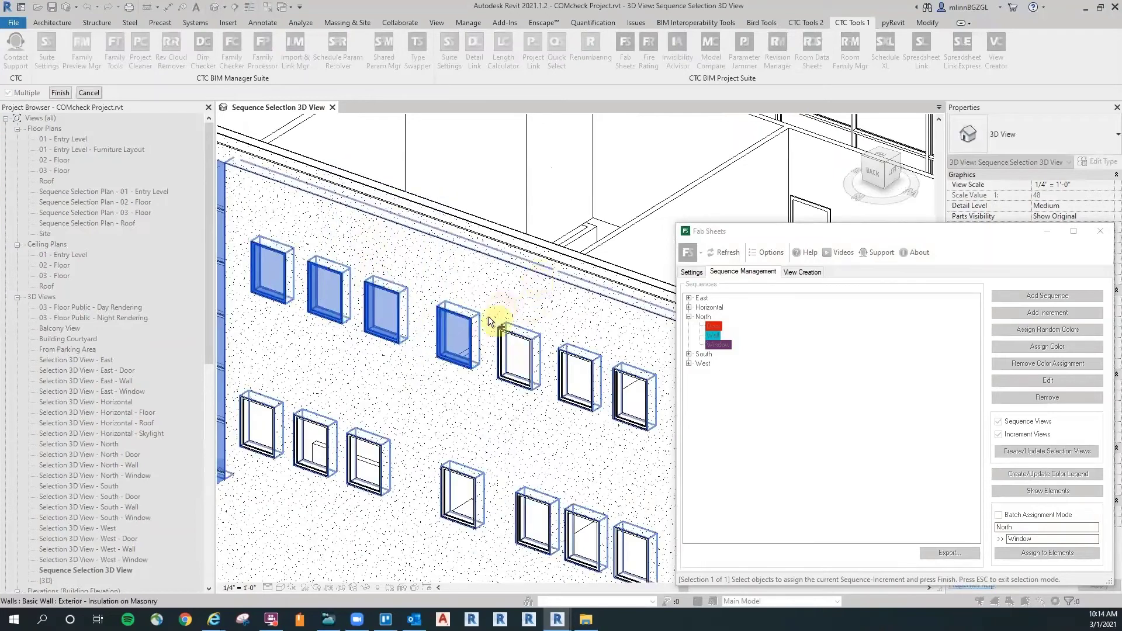
Add the remaining windows in the top row of the solid wall to the North Window selection.
{"action": "scroll", "coordinate": [489, 343], "scroll_direction": "up", "scroll_amount": 3}
{"action": "left_click", "coordinate": [577, 382]}
{"action": "scroll", "coordinate": [577, 382], "scroll_direction": "down", "scroll_amount": 1}
{"action": "middle_click_drag", "start_coordinate": [577, 382], "coordinate": [255, 316]}
{"action": "scroll", "coordinate": [374, 374], "scroll_direction": "up", "scroll_amount": 3}
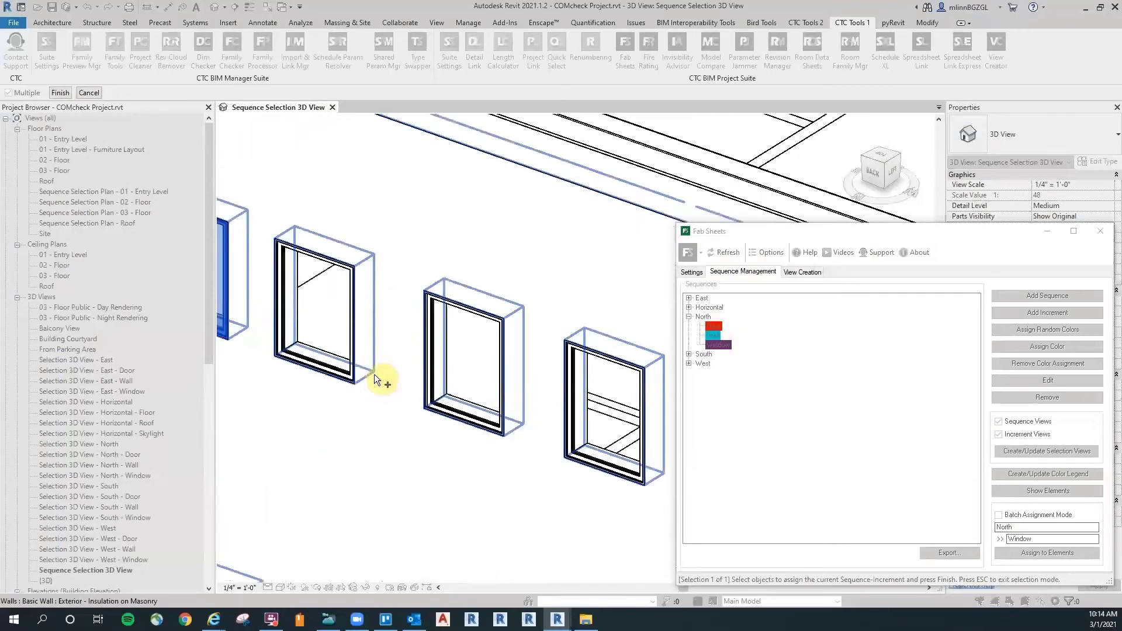
{"action": "left_click", "coordinate": [278, 299]}
{"action": "left_click", "coordinate": [517, 350]}
{"action": "left_click", "coordinate": [581, 396]}
Add the first four windows of the middle row, beginning beside the narrow curtain wall.
{"action": "scroll", "coordinate": [582, 397], "scroll_direction": "down", "scroll_amount": 3}
{"action": "middle_click_drag", "start_coordinate": [574, 376], "coordinate": [285, 397]}
{"action": "scroll", "coordinate": [286, 397], "scroll_direction": "up", "scroll_amount": 3}
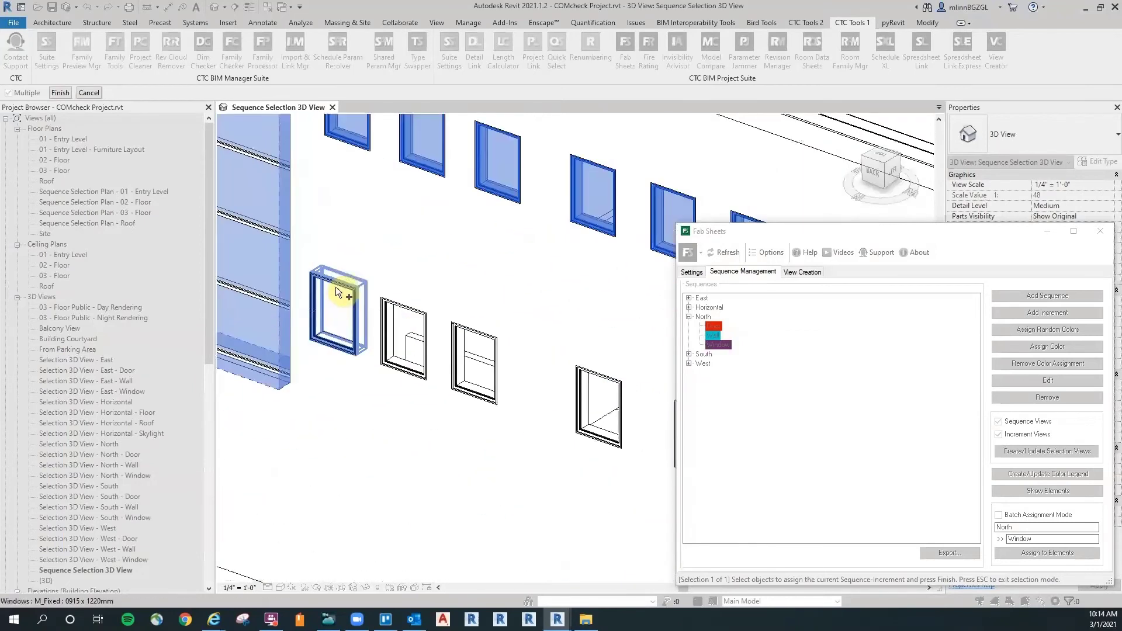
{"action": "left_click", "coordinate": [326, 313]}
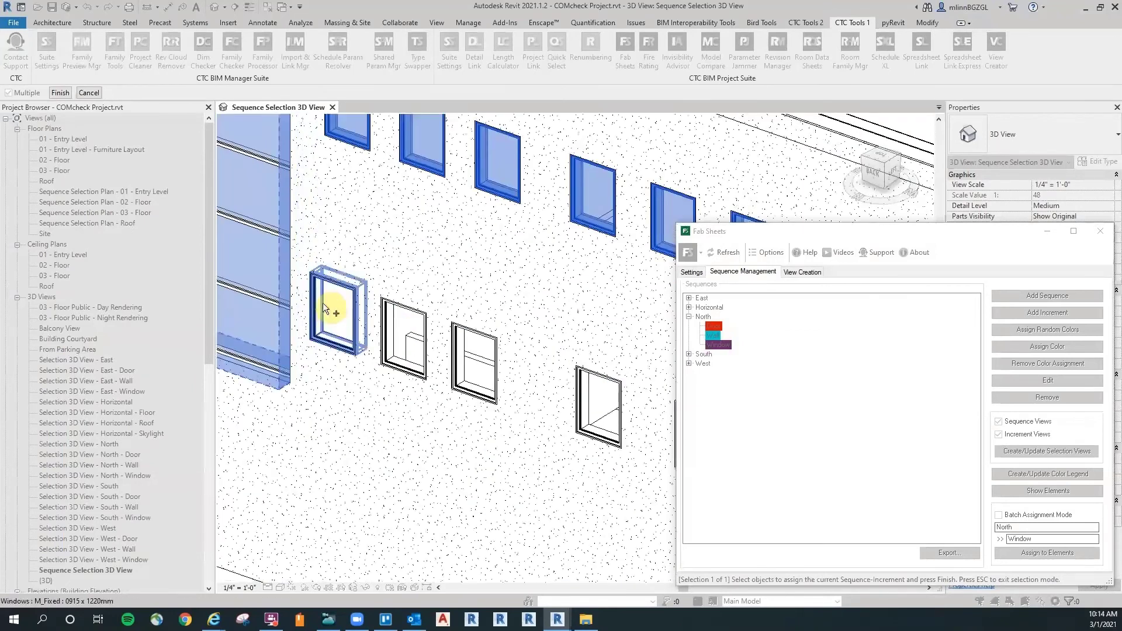
{"action": "left_click", "coordinate": [416, 335]}
{"action": "left_click", "coordinate": [467, 336]}
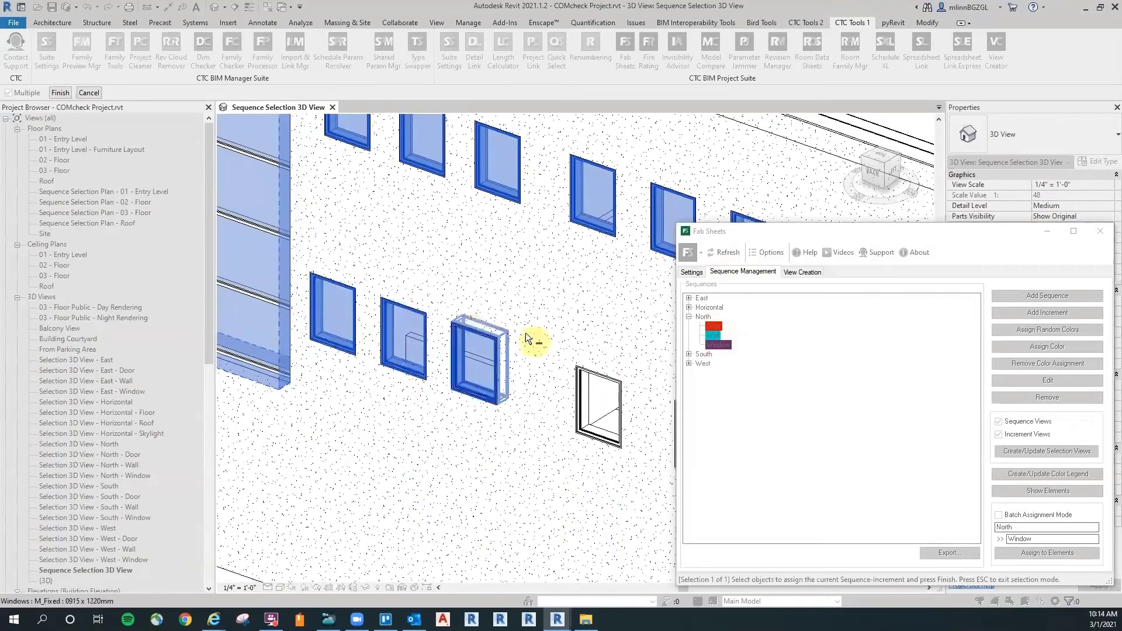
{"action": "left_click", "coordinate": [608, 383]}
Add the other five windows of the middle row, up to the large curtain wall.
{"action": "middle_click_drag", "start_coordinate": [608, 383], "coordinate": [275, 315]}
{"action": "scroll", "coordinate": [280, 318], "scroll_direction": "down", "scroll_amount": 3}
{"action": "scroll", "coordinate": [369, 357], "scroll_direction": "up", "scroll_amount": 3}
{"action": "left_click", "coordinate": [319, 321]}
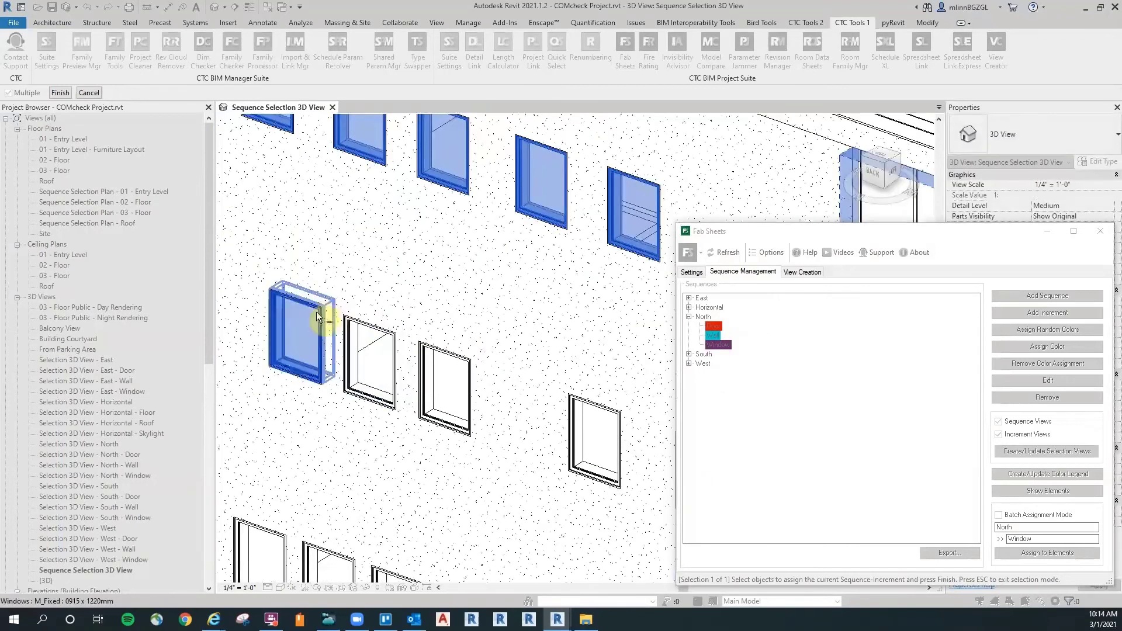
{"action": "left_click", "coordinate": [367, 323]}
{"action": "left_click", "coordinate": [458, 355]}
{"action": "left_click", "coordinate": [601, 413]}
{"action": "scroll", "coordinate": [585, 479], "scroll_direction": "down", "scroll_amount": 2}
{"action": "middle_click_drag", "start_coordinate": [586, 479], "coordinate": [404, 366]}
{"action": "scroll", "coordinate": [404, 365], "scroll_direction": "up", "scroll_amount": 2}
{"action": "left_click", "coordinate": [501, 294]}
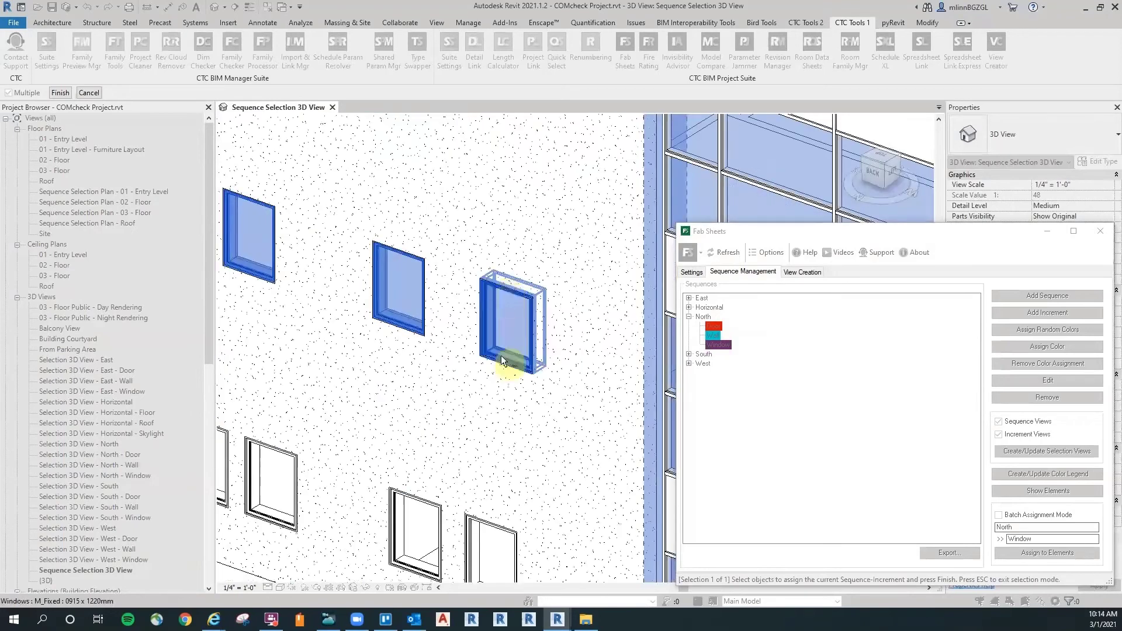
Add the bottom-row windows of the solid wall to the North Window selection.
{"action": "middle_click_drag", "start_coordinate": [480, 528], "coordinate": [473, 356]}
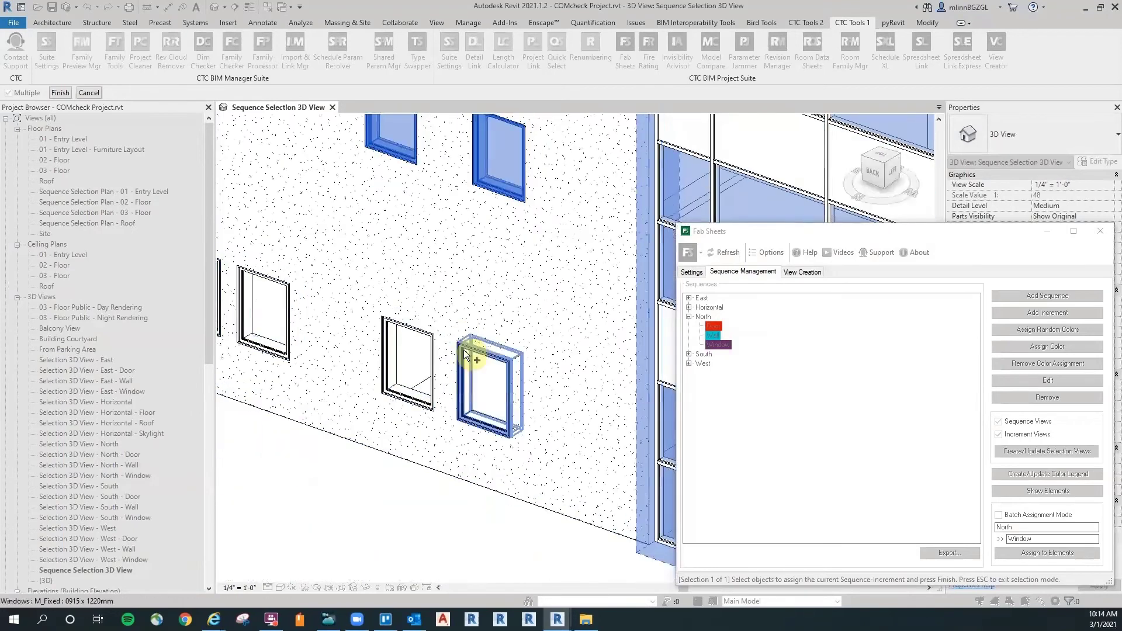
{"action": "left_click", "coordinate": [408, 329]}
{"action": "scroll", "coordinate": [390, 277], "scroll_direction": "up", "scroll_amount": 1}
{"action": "middle_click_drag", "start_coordinate": [389, 276], "coordinate": [666, 362]}
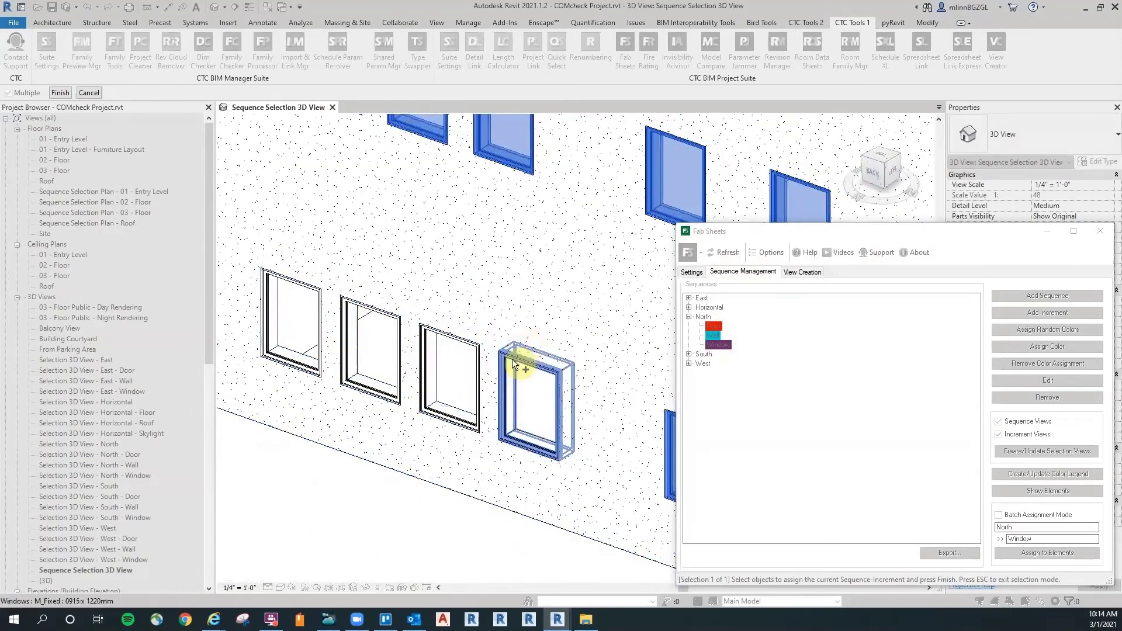
{"action": "left_click", "coordinate": [517, 358]}
{"action": "left_click", "coordinate": [468, 338]}
{"action": "left_click", "coordinate": [319, 297]}
Add the long courtyard curtain wall and the pavilion's parallel glazing, and complete the North Window assignment.
{"action": "scroll", "coordinate": [345, 233], "scroll_direction": "down", "scroll_amount": 6}
{"action": "middle_click_drag", "start_coordinate": [419, 421], "coordinate": [614, 439], "text": "shift"}
{"action": "scroll", "coordinate": [458, 306], "scroll_direction": "up", "scroll_amount": 3}
{"action": "scroll", "coordinate": [441, 251], "scroll_direction": "up", "scroll_amount": 2}
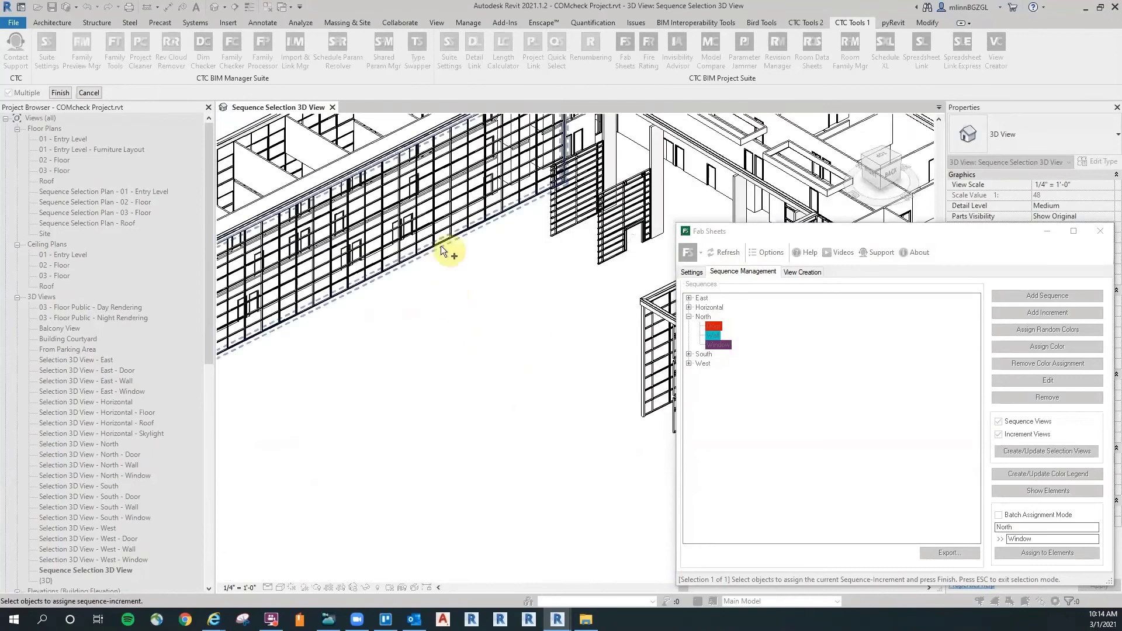
{"action": "scroll", "coordinate": [451, 363], "scroll_direction": "down", "scroll_amount": 5}
{"action": "middle_click_drag", "start_coordinate": [406, 355], "coordinate": [556, 388], "text": "shift"}
{"action": "scroll", "coordinate": [380, 286], "scroll_direction": "up", "scroll_amount": 4}
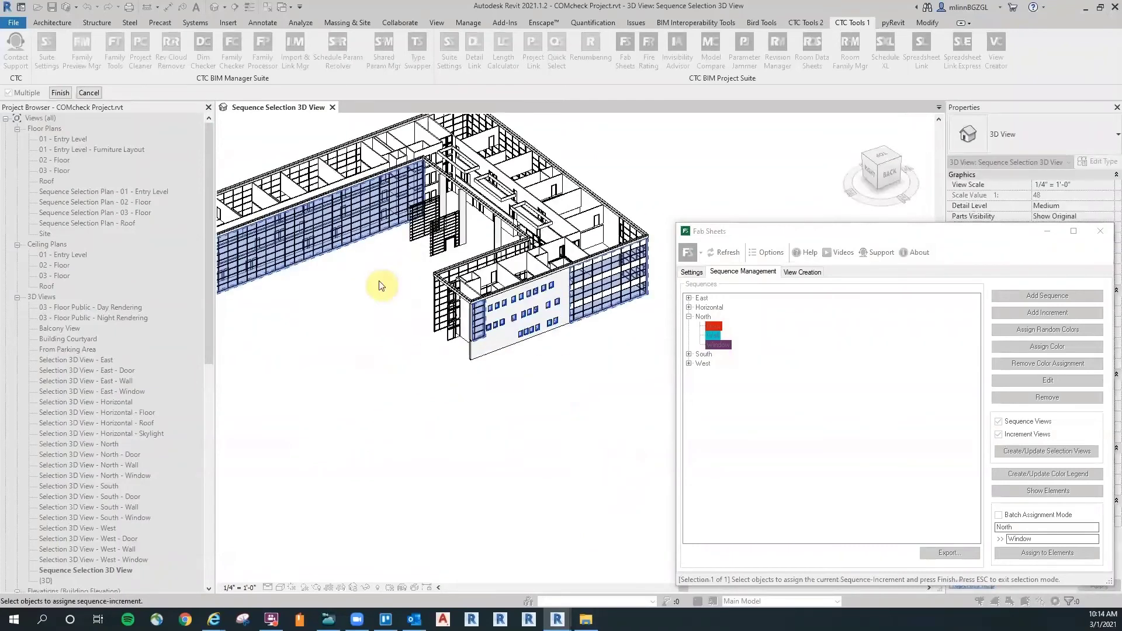
{"action": "scroll", "coordinate": [476, 261], "scroll_direction": "up", "scroll_amount": 3}
{"action": "scroll", "coordinate": [333, 363], "scroll_direction": "down", "scroll_amount": 2}
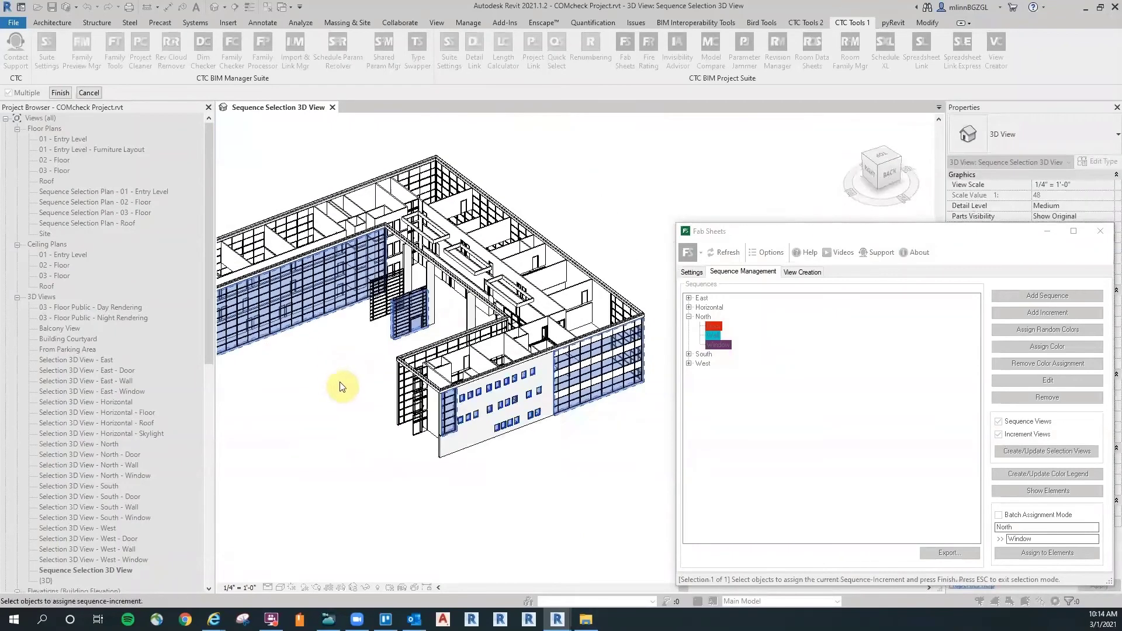
{"action": "scroll", "coordinate": [342, 387], "scroll_direction": "down", "scroll_amount": 5}
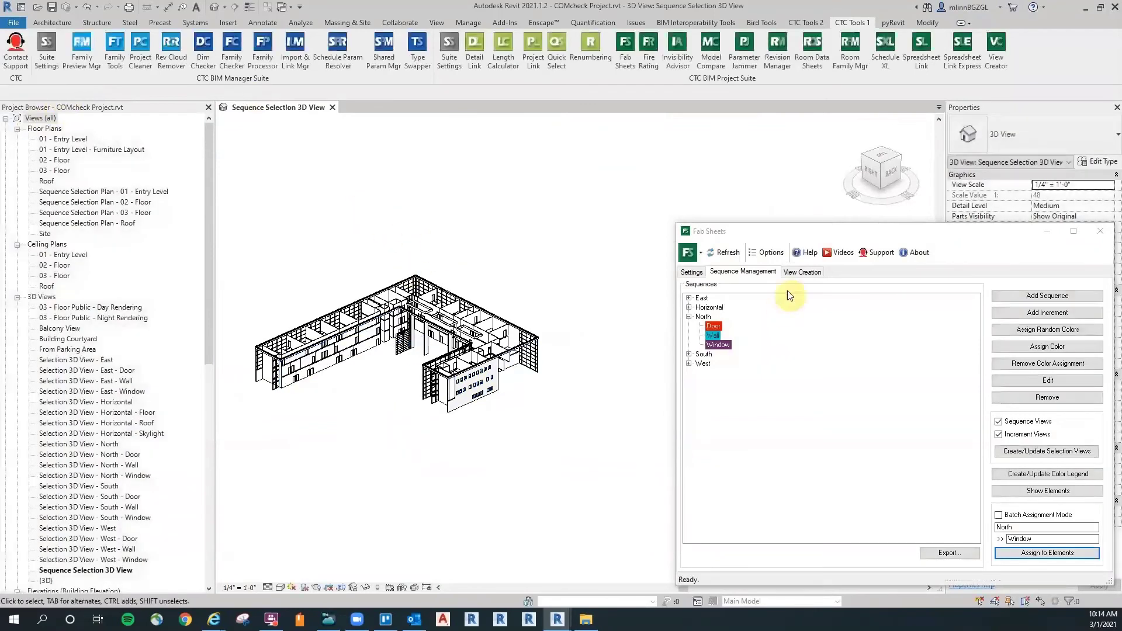
Start assigning the North sequence's Wall increment and select the solid wall with the punched windows.
{"action": "left_click", "coordinate": [713, 336]}
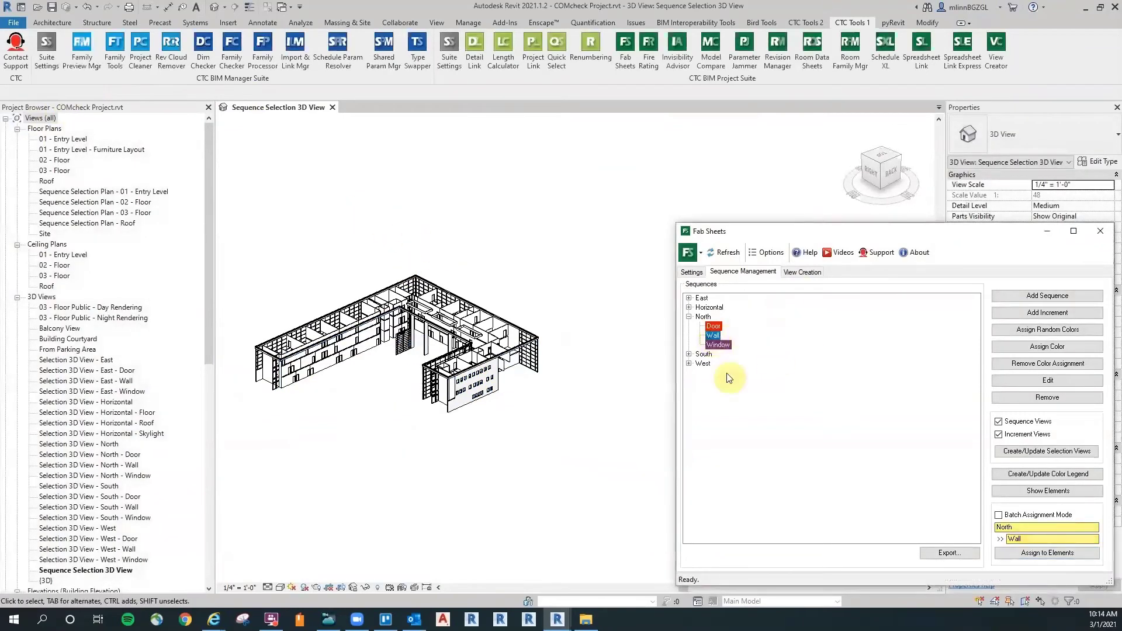
{"action": "left_click", "coordinate": [1061, 554]}
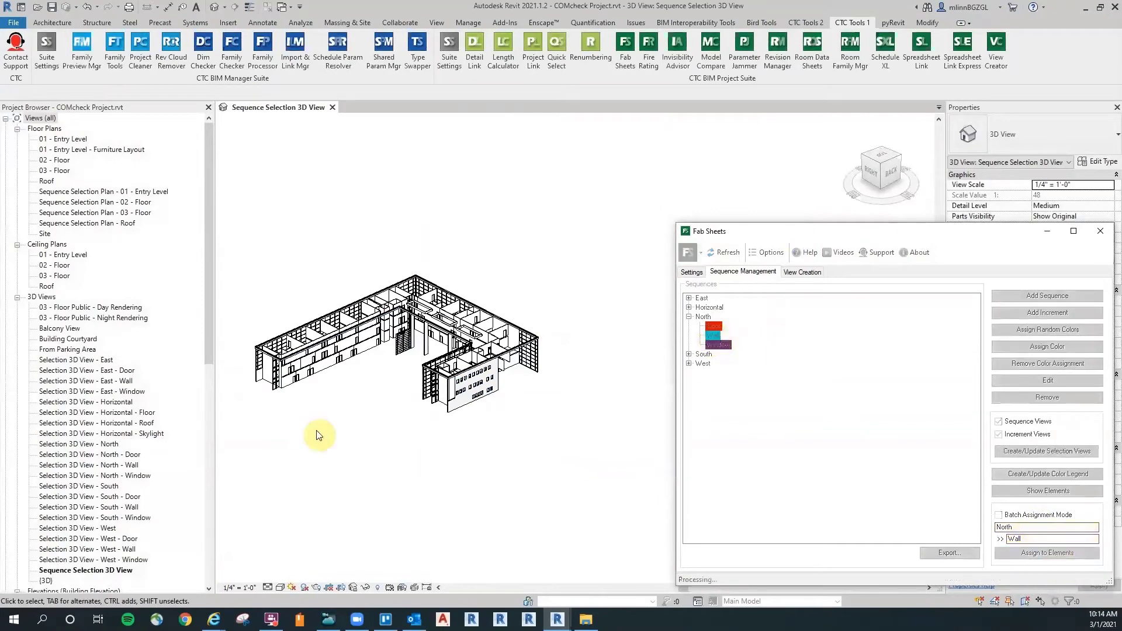
{"action": "scroll", "coordinate": [318, 433], "scroll_direction": "up", "scroll_amount": 4}
{"action": "middle_click_drag", "start_coordinate": [445, 346], "coordinate": [93, 323]}
{"action": "left_click", "coordinate": [462, 444]}
{"action": "scroll", "coordinate": [485, 480], "scroll_direction": "down", "scroll_amount": 4}
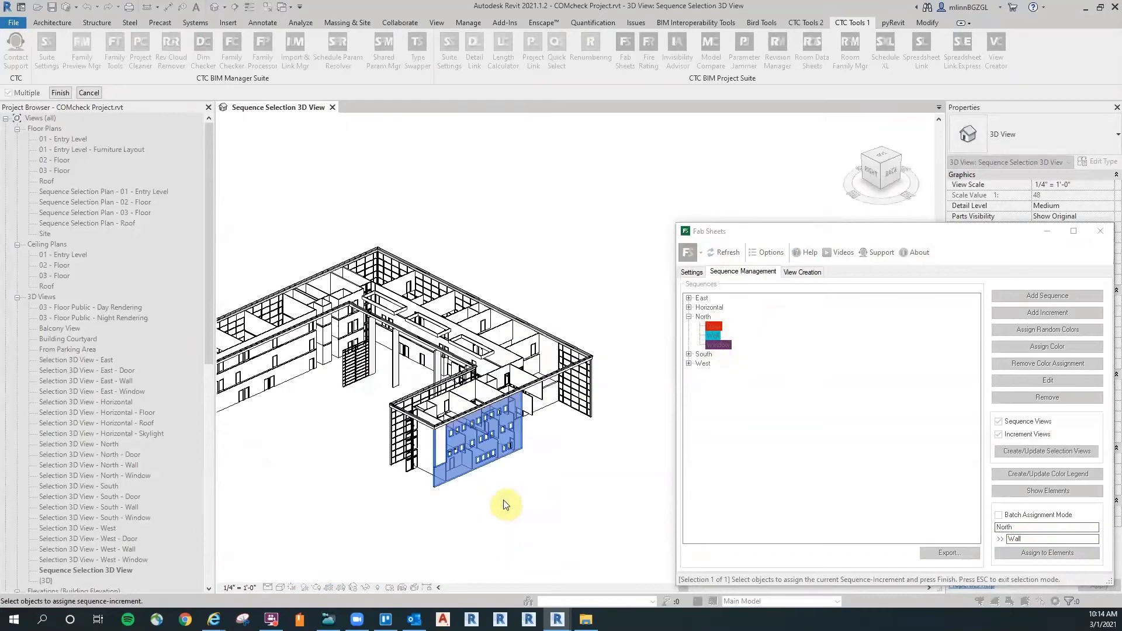
Add the wall in the recessed entrance on the building's outer side and complete the North Wall assignment.
{"action": "middle_click_drag", "start_coordinate": [581, 523], "coordinate": [466, 498], "text": "shift"}
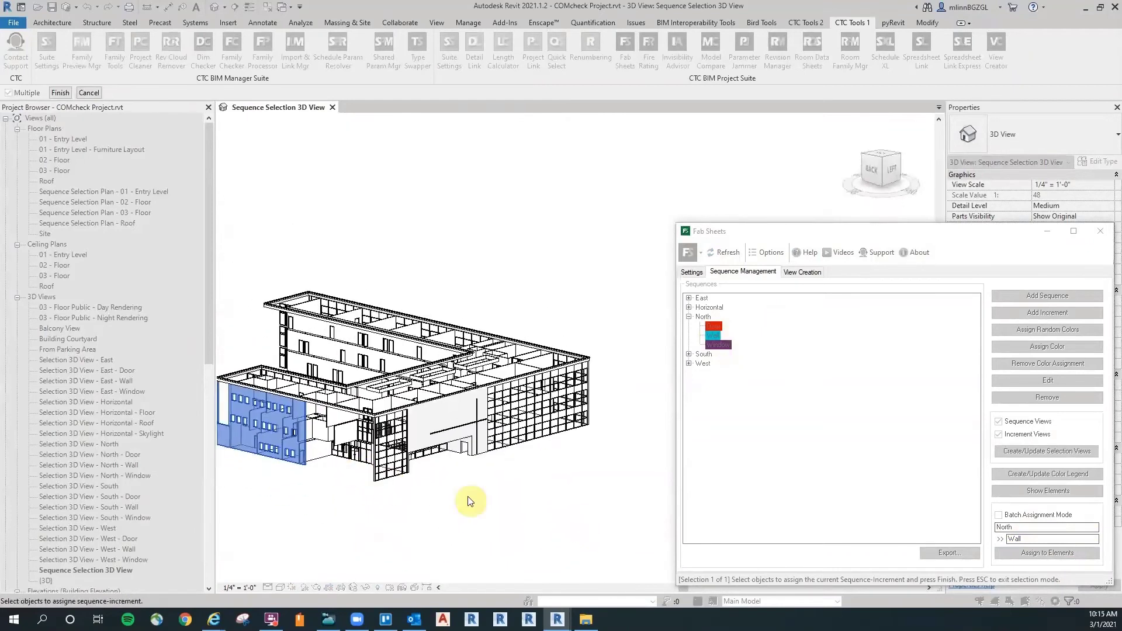
{"action": "scroll", "coordinate": [450, 468], "scroll_direction": "up", "scroll_amount": 5}
{"action": "scroll", "coordinate": [419, 461], "scroll_direction": "down", "scroll_amount": 5}
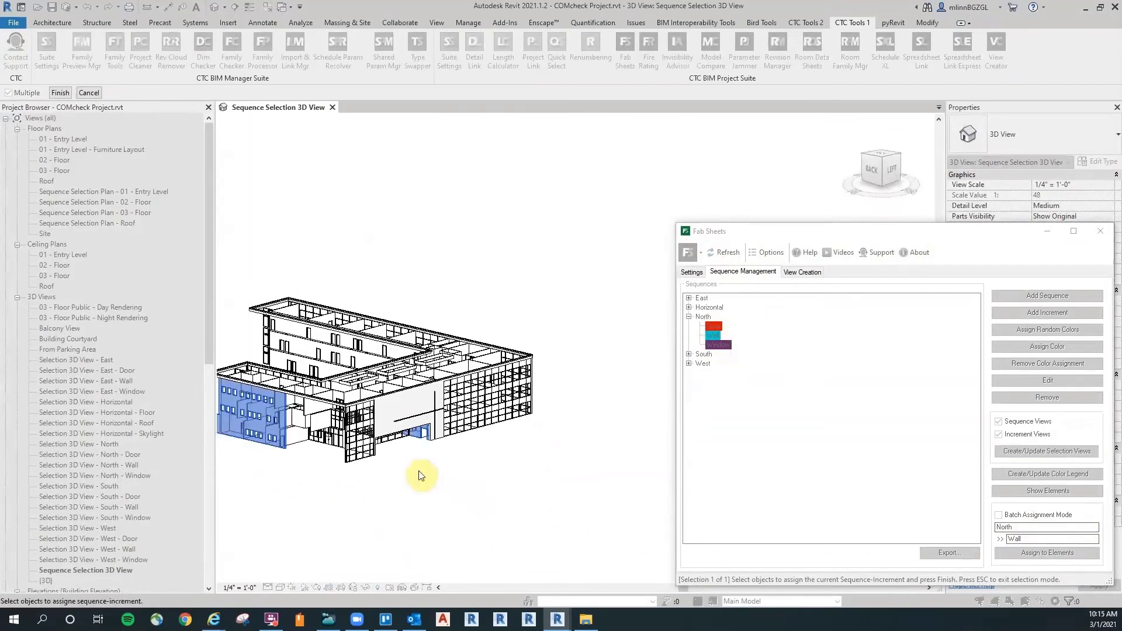
{"action": "middle_click_drag", "start_coordinate": [523, 502], "coordinate": [528, 440]}
{"action": "middle_click_drag", "start_coordinate": [346, 488], "coordinate": [534, 504], "text": "shift"}
{"action": "middle_click_drag", "start_coordinate": [411, 468], "coordinate": [537, 509]}
{"action": "middle_click_drag", "start_coordinate": [380, 446], "coordinate": [401, 446], "text": "shift"}
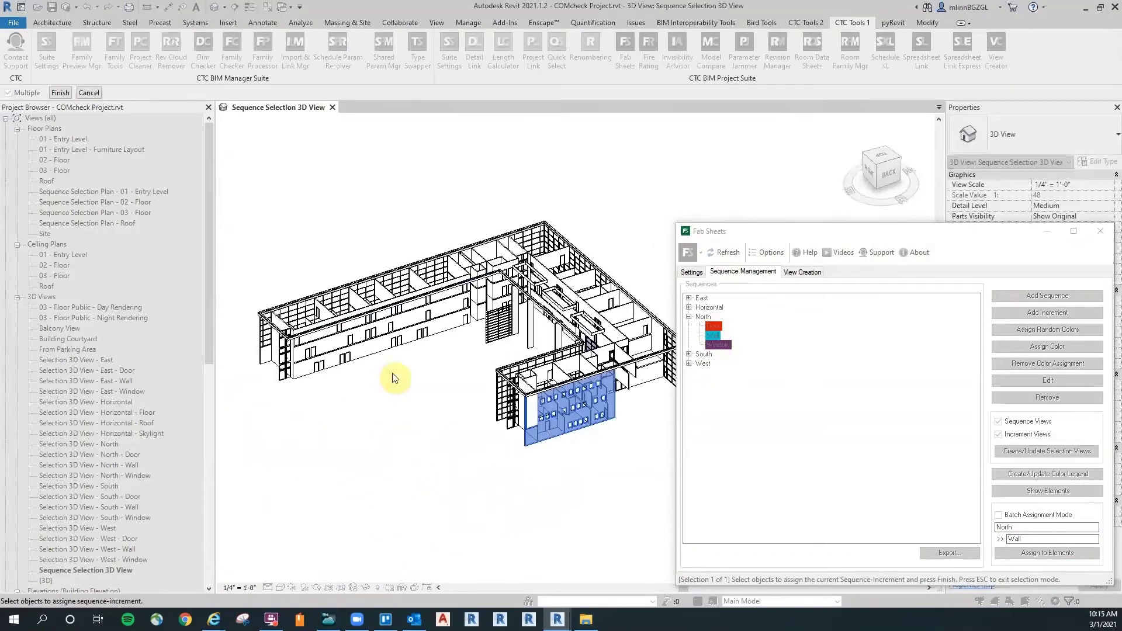
{"action": "left_click", "coordinate": [61, 93]}
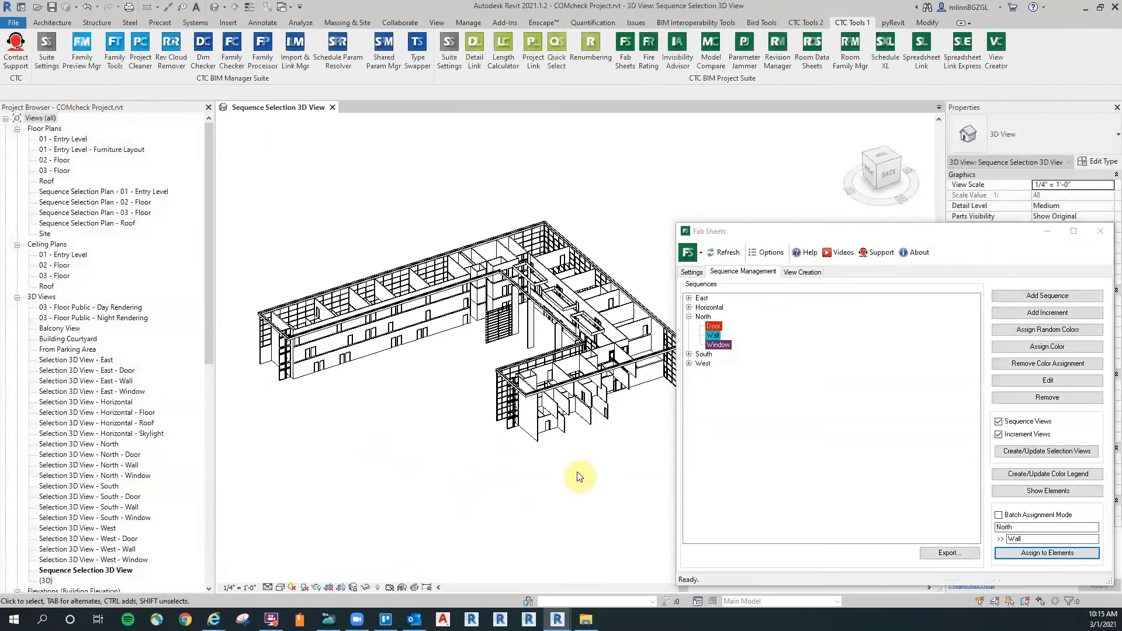
Collapse the North sequence, expand South and start assigning its Door increment.
{"action": "scroll", "coordinate": [466, 480], "scroll_direction": "down", "scroll_amount": 2}
{"action": "left_click", "coordinate": [688, 317]}
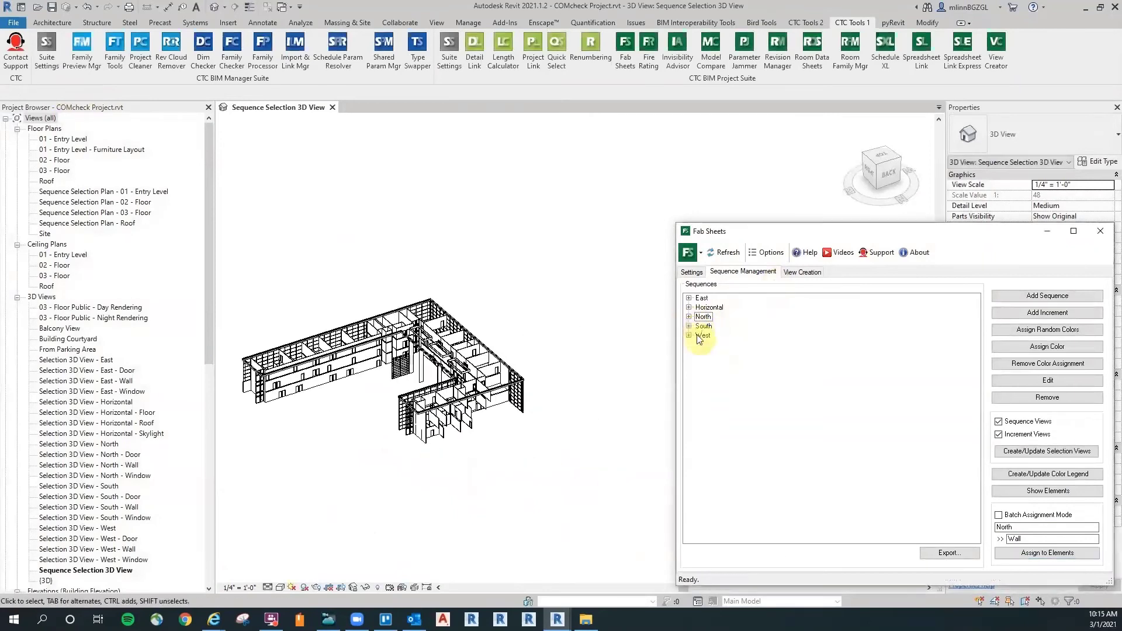
{"action": "middle_click_drag", "start_coordinate": [444, 456], "coordinate": [789, 340], "text": "shift"}
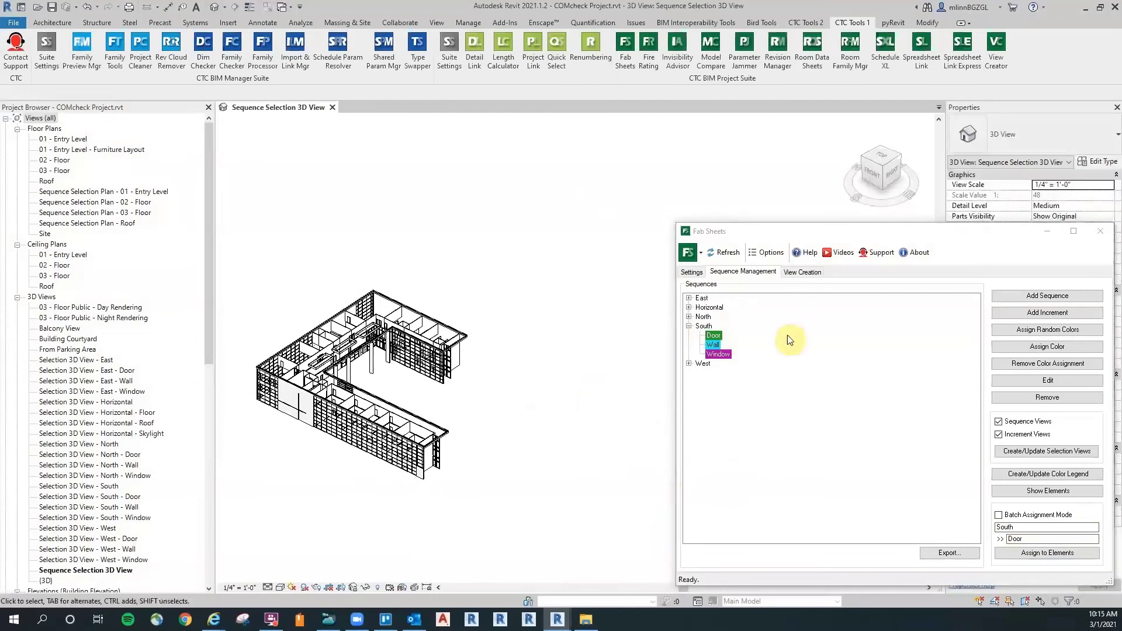
{"action": "left_click", "coordinate": [1045, 555]}
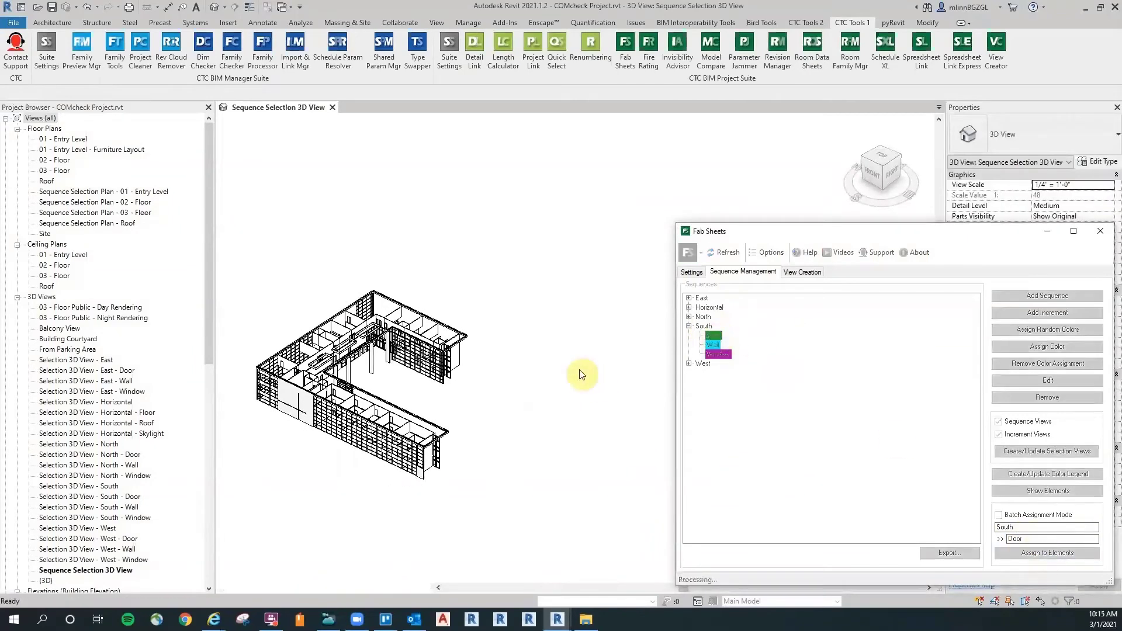
Pick the south-facing doors around the courtyard and complete the South Door assignment.
{"action": "scroll", "coordinate": [409, 485], "scroll_direction": "up", "scroll_amount": 4}
{"action": "scroll", "coordinate": [350, 431], "scroll_direction": "up", "scroll_amount": 2}
{"action": "scroll", "coordinate": [476, 316], "scroll_direction": "up", "scroll_amount": 5}
{"action": "middle_click_drag", "start_coordinate": [476, 328], "coordinate": [431, 362], "text": "shift"}
{"action": "middle_click_drag", "start_coordinate": [534, 283], "coordinate": [605, 314]}
{"action": "middle_click_drag", "start_coordinate": [606, 314], "coordinate": [516, 298]}
{"action": "middle_click_drag", "start_coordinate": [368, 382], "coordinate": [358, 353]}
{"action": "scroll", "coordinate": [386, 436], "scroll_direction": "down", "scroll_amount": 3}
{"action": "middle_click_drag", "start_coordinate": [420, 478], "coordinate": [275, 182], "text": "shift"}
{"action": "left_click", "coordinate": [60, 93]}
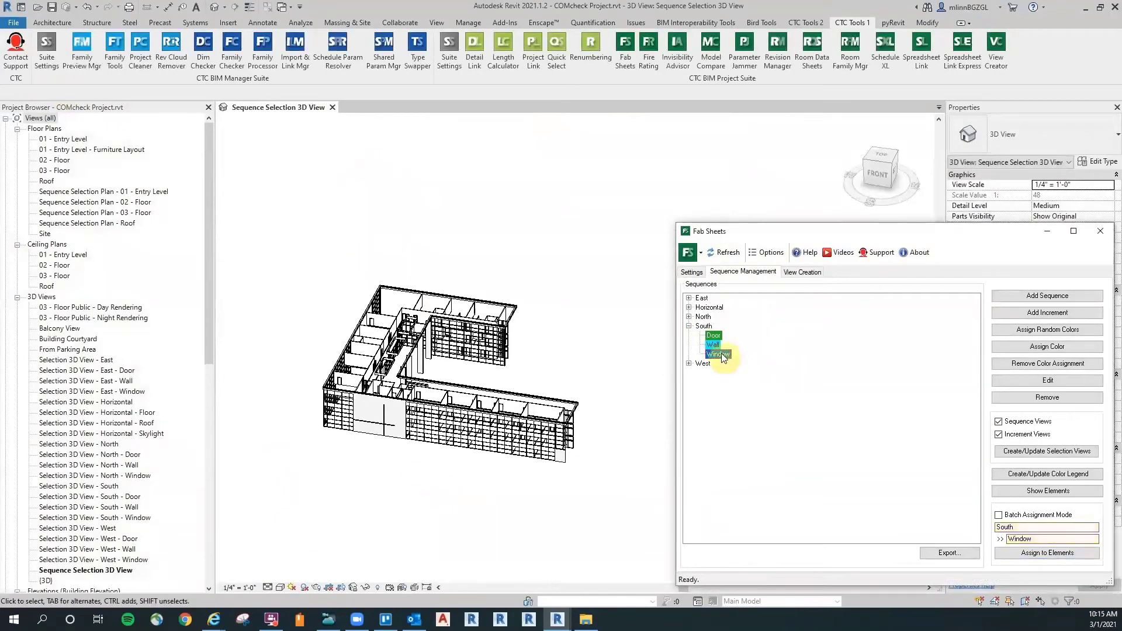
Start assigning the South sequence's Window increment and select the long outer curtain wall and the narrow glazing at its end.
{"action": "left_click", "coordinate": [1057, 553]}
{"action": "scroll", "coordinate": [461, 471], "scroll_direction": "up", "scroll_amount": 5}
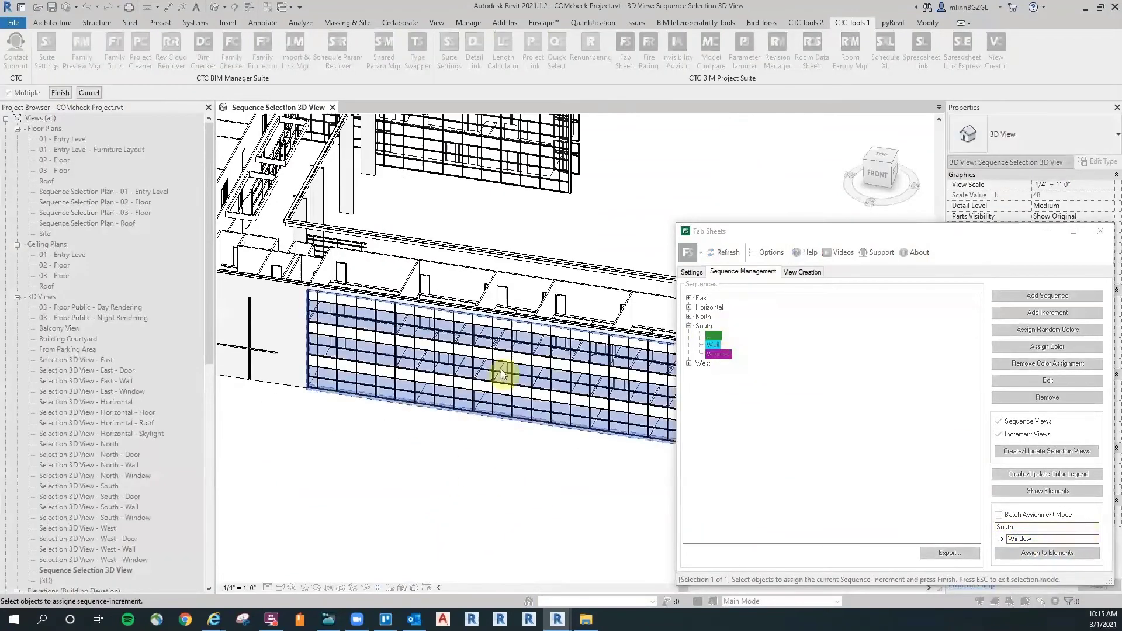
{"action": "scroll", "coordinate": [628, 504], "scroll_direction": "down", "scroll_amount": 4}
{"action": "scroll", "coordinate": [643, 439], "scroll_direction": "up", "scroll_amount": 6}
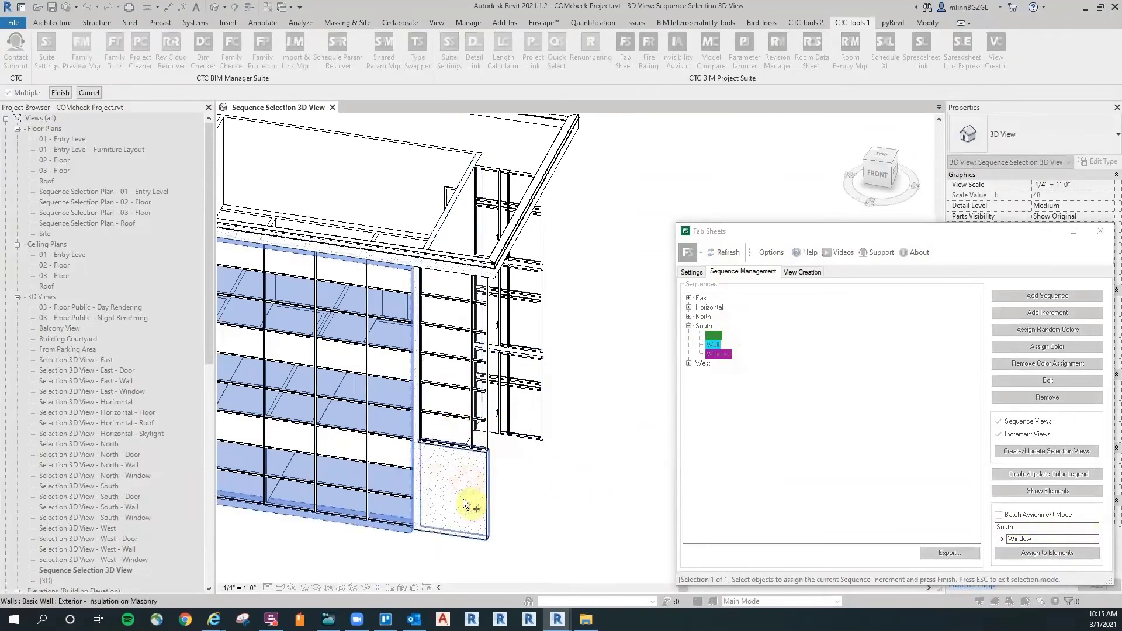
{"action": "scroll", "coordinate": [465, 504], "scroll_direction": "up", "scroll_amount": 2}
{"action": "scroll", "coordinate": [506, 444], "scroll_direction": "down", "scroll_amount": 6}
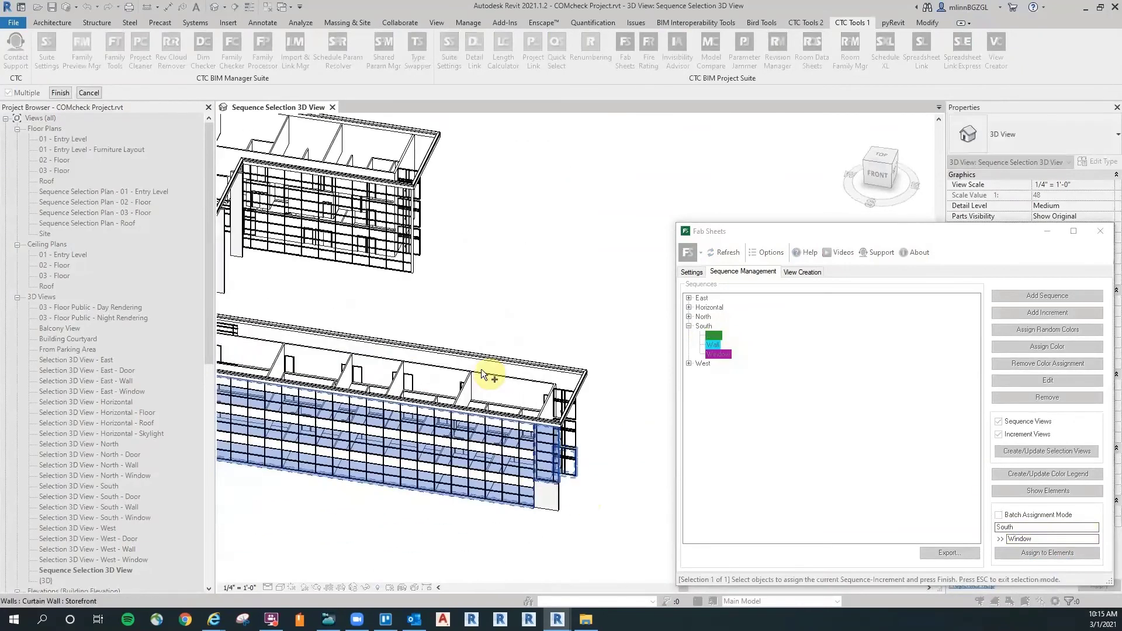
Add the short curtain wall on the other side of the solid wall and the pavilion's south-facing courtyard glazing.
{"action": "scroll", "coordinate": [344, 439], "scroll_direction": "up", "scroll_amount": 3}
{"action": "left_click", "coordinate": [355, 379]}
{"action": "scroll", "coordinate": [401, 518], "scroll_direction": "down", "scroll_amount": 4}
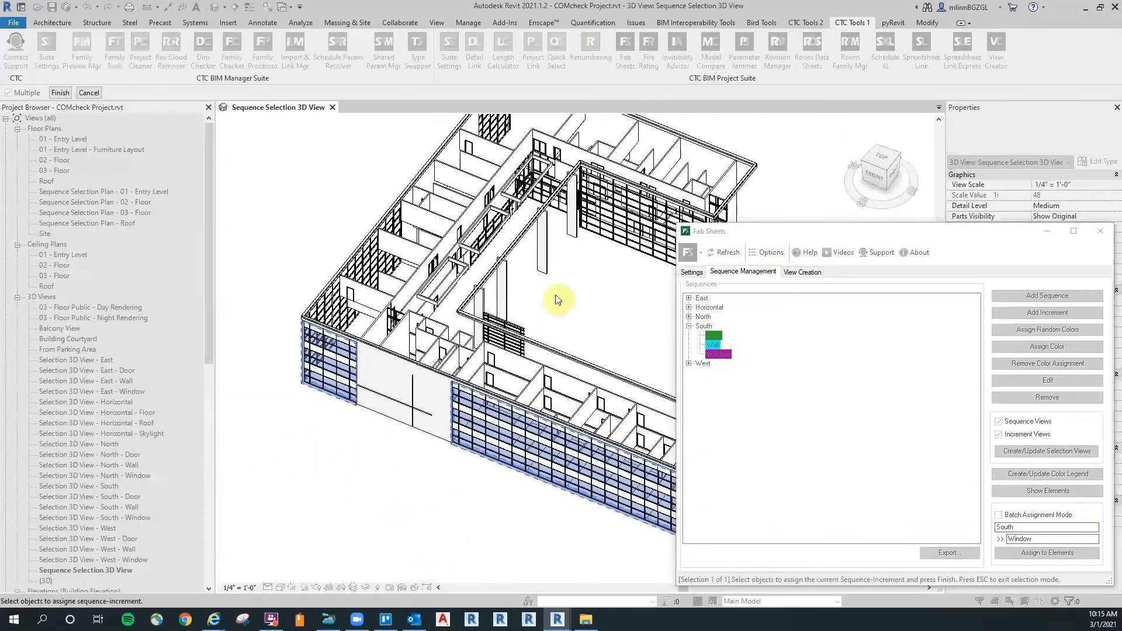
{"action": "scroll", "coordinate": [538, 298], "scroll_direction": "up", "scroll_amount": 3}
{"action": "left_click", "coordinate": [466, 368]}
{"action": "scroll", "coordinate": [537, 294], "scroll_direction": "down", "scroll_amount": 4}
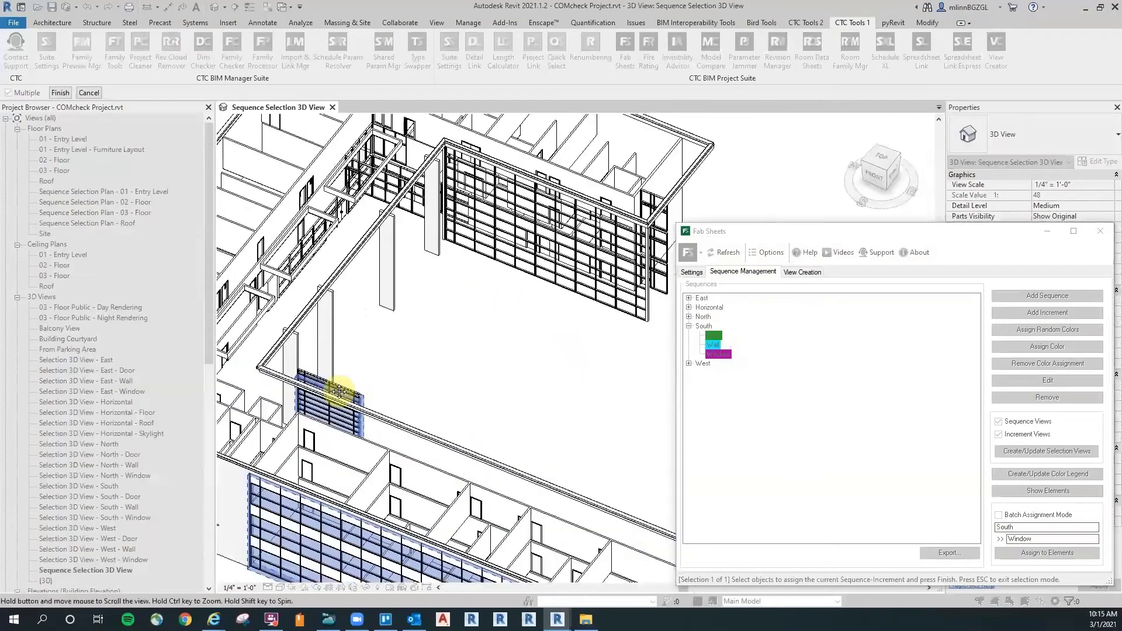
Add the opposite wing's courtyard curtain wall and complete the South Window assignment.
{"action": "scroll", "coordinate": [380, 387], "scroll_direction": "up", "scroll_amount": 3}
{"action": "left_click", "coordinate": [391, 349]}
{"action": "scroll", "coordinate": [380, 430], "scroll_direction": "down", "scroll_amount": 4}
{"action": "middle_click_drag", "start_coordinate": [371, 431], "coordinate": [582, 390], "text": "shift"}
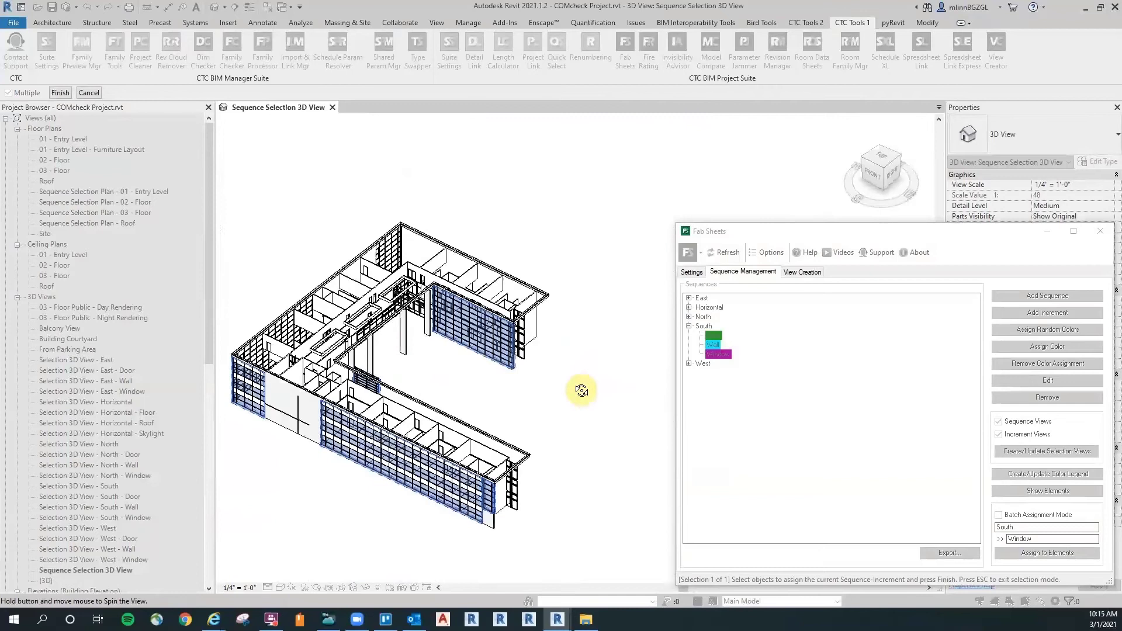
{"action": "key", "text": "Escape"}
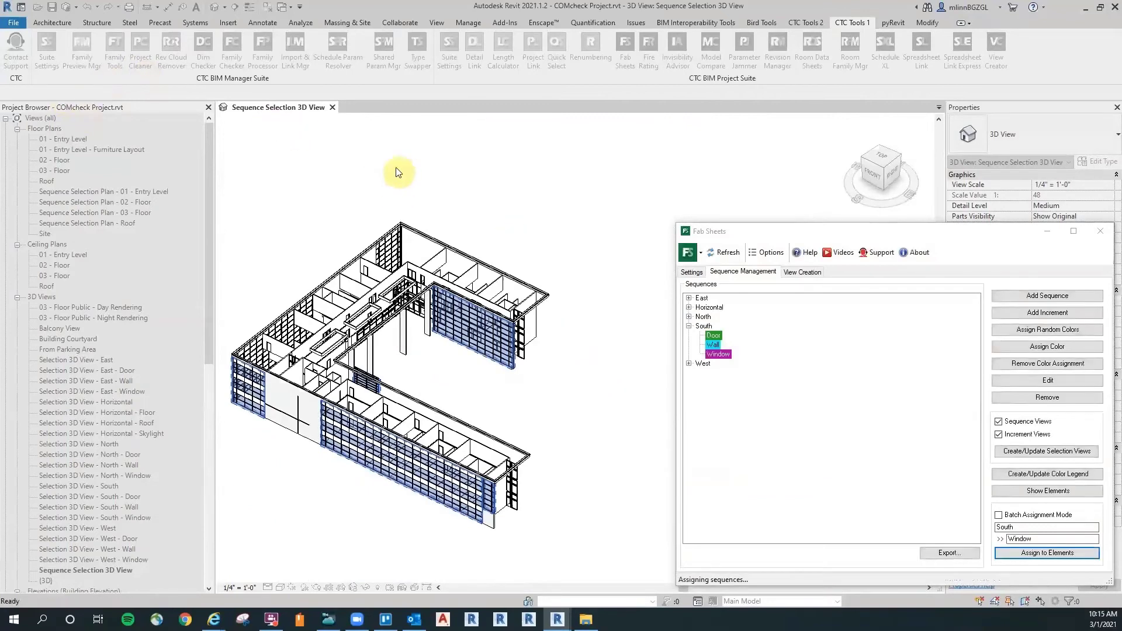
Start assigning the South sequence's Wall increment and select the solid masonry walls of the long outer facade.
{"action": "scroll", "coordinate": [590, 376], "scroll_direction": "down", "scroll_amount": 3}
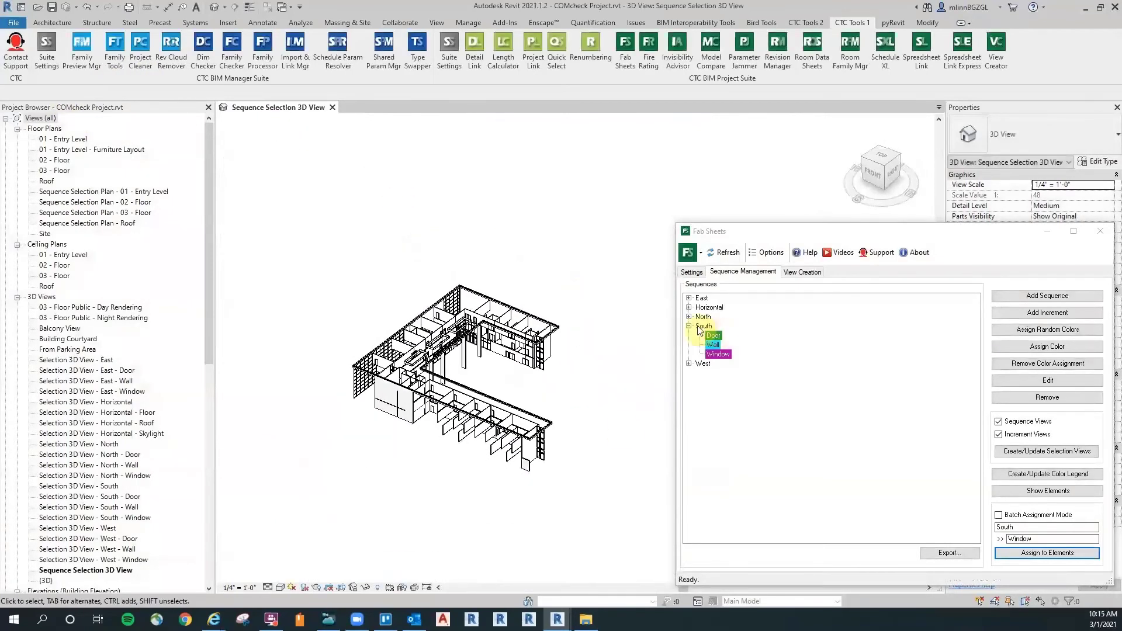
{"action": "left_click", "coordinate": [714, 347]}
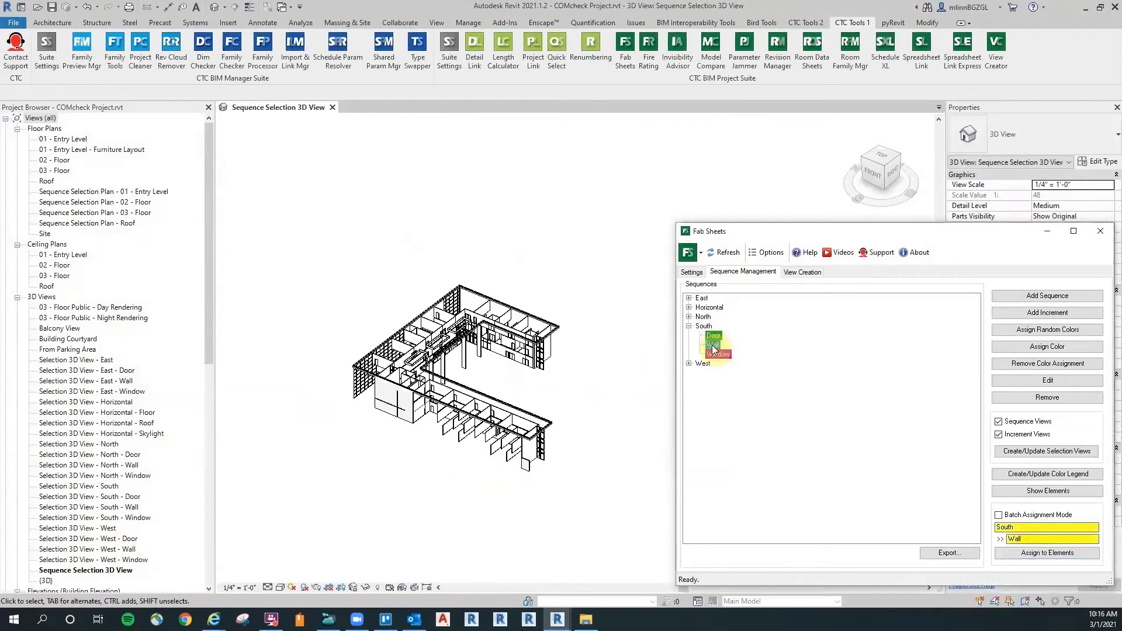
{"action": "left_click", "coordinate": [1082, 553]}
{"action": "scroll", "coordinate": [427, 346], "scroll_direction": "up", "scroll_amount": 4}
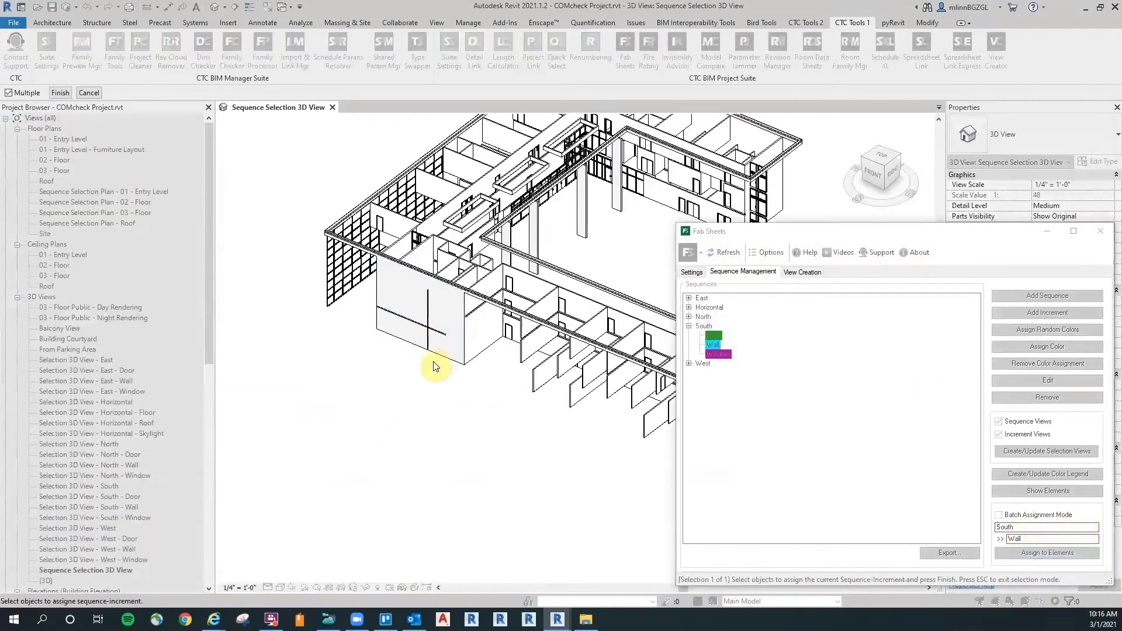
{"action": "left_click", "coordinate": [437, 363]}
{"action": "scroll", "coordinate": [419, 418], "scroll_direction": "down", "scroll_amount": 4}
{"action": "middle_click_drag", "start_coordinate": [609, 431], "coordinate": [651, 508], "text": "shift"}
{"action": "scroll", "coordinate": [589, 462], "scroll_direction": "up", "scroll_amount": 4}
{"action": "scroll", "coordinate": [596, 499], "scroll_direction": "down", "scroll_amount": 6}
{"action": "middle_click_drag", "start_coordinate": [533, 516], "coordinate": [377, 504], "text": "shift"}
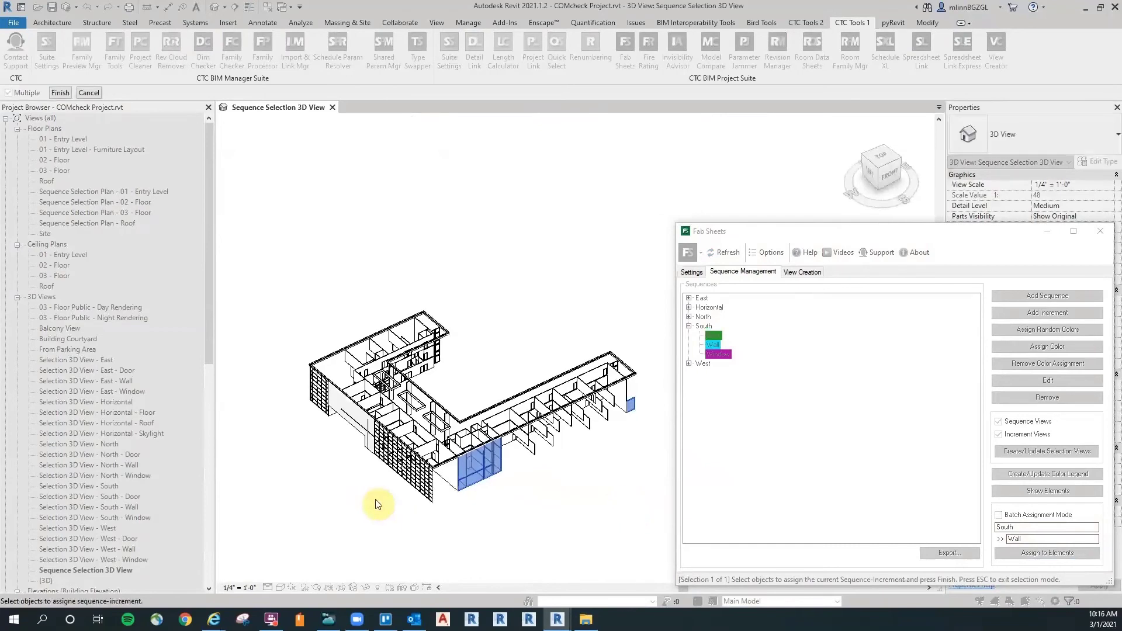
Add the masonry return wall beside the recessed entrance and complete the South Wall assignment.
{"action": "scroll", "coordinate": [377, 504], "scroll_direction": "up", "scroll_amount": 8}
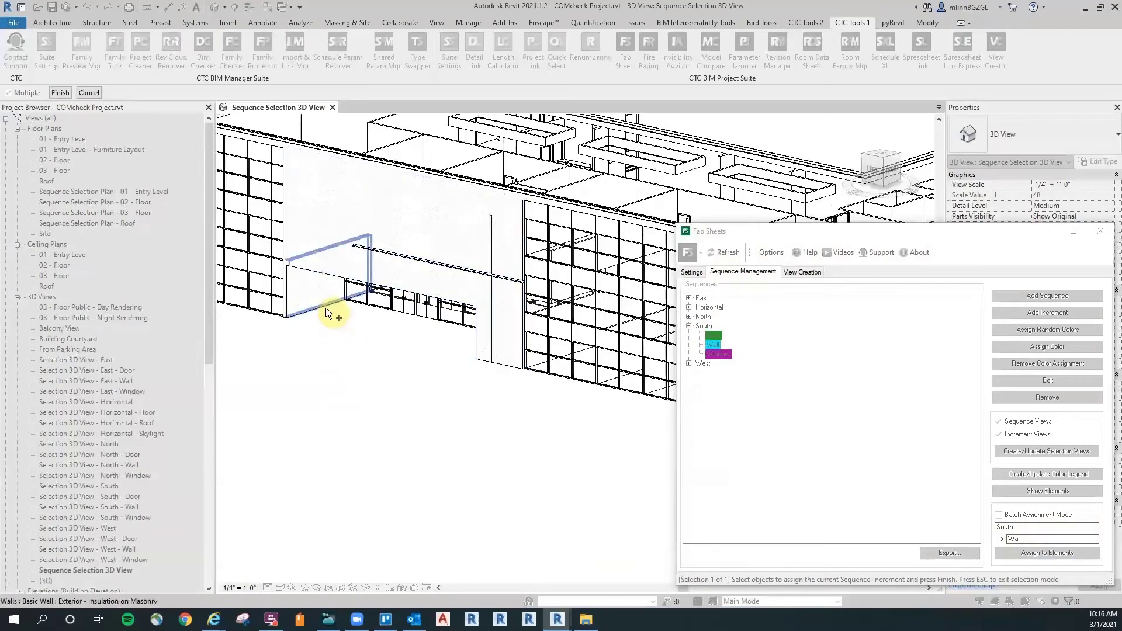
{"action": "left_click", "coordinate": [325, 308]}
{"action": "scroll", "coordinate": [321, 409], "scroll_direction": "down", "scroll_amount": 5}
{"action": "middle_click_drag", "start_coordinate": [363, 435], "coordinate": [470, 479], "text": "shift"}
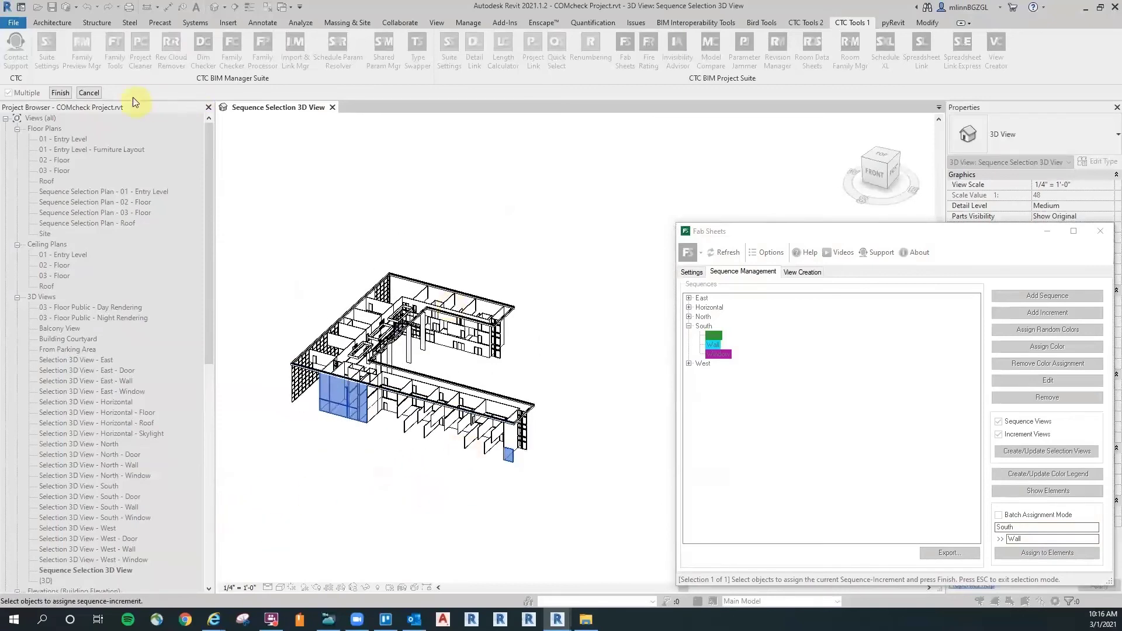
{"action": "left_click", "coordinate": [59, 93]}
Assign the West sequence's Door increment to the two double glass doors in the recessed entrance.
{"action": "middle_click_drag", "start_coordinate": [409, 444], "coordinate": [718, 384], "text": "shift"}
{"action": "double_click", "coordinate": [701, 324]}
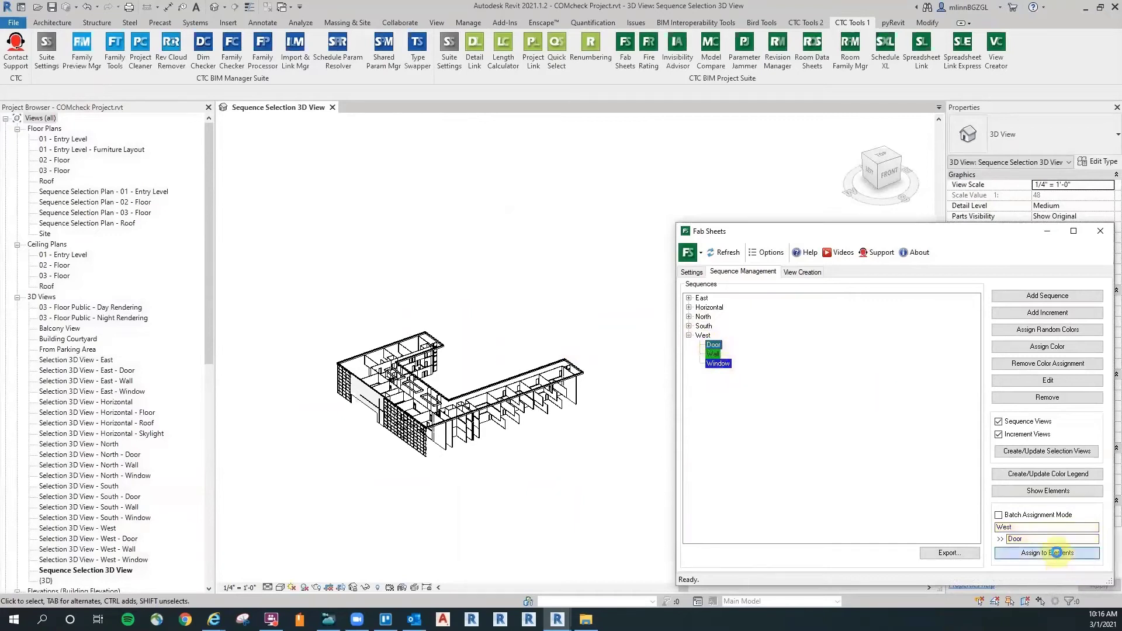
{"action": "left_click", "coordinate": [1057, 553]}
{"action": "scroll", "coordinate": [343, 483], "scroll_direction": "up", "scroll_amount": 8}
{"action": "scroll", "coordinate": [478, 308], "scroll_direction": "up", "scroll_amount": 6}
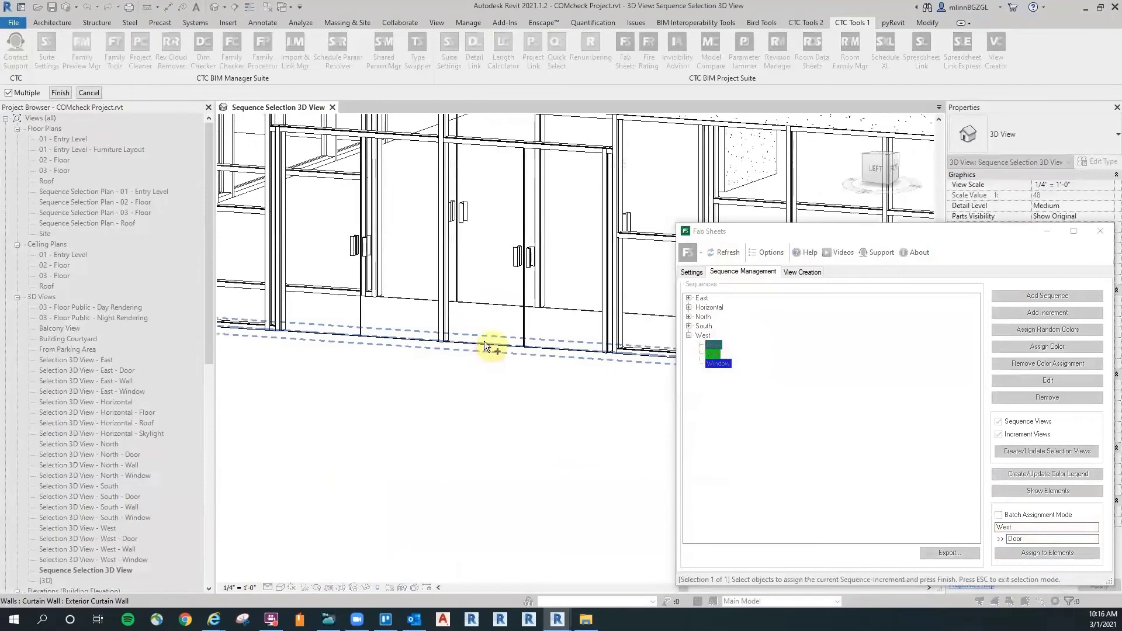
{"action": "left_click", "coordinate": [513, 317]}
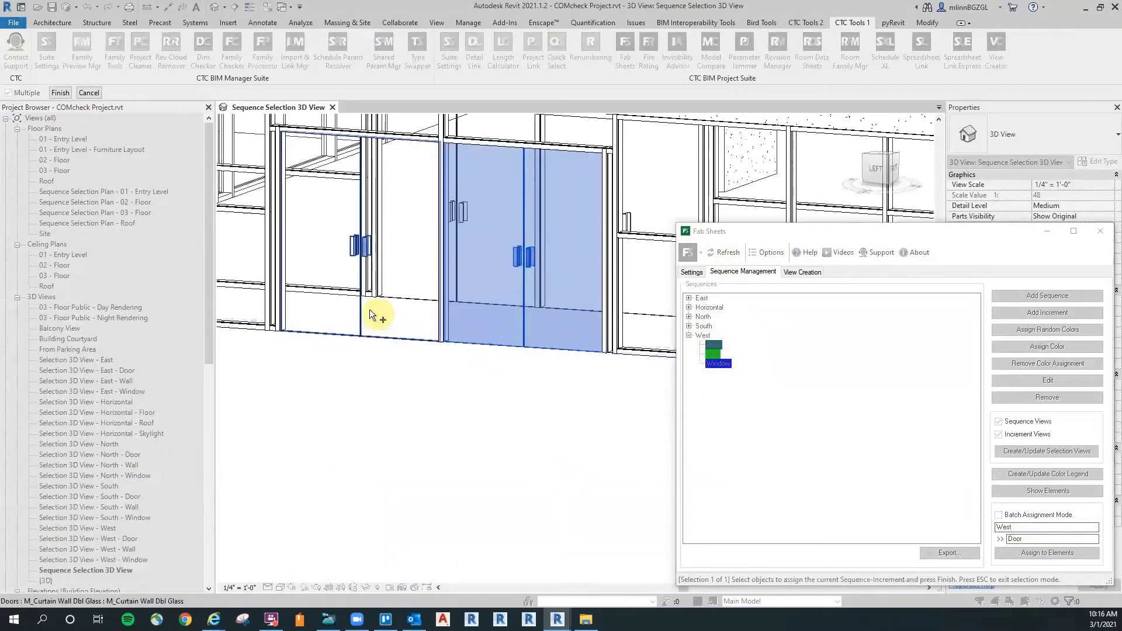
{"action": "left_click", "coordinate": [376, 316]}
{"action": "scroll", "coordinate": [371, 404], "scroll_direction": "down", "scroll_amount": 6}
{"action": "middle_click_drag", "start_coordinate": [396, 483], "coordinate": [363, 446], "text": "shift"}
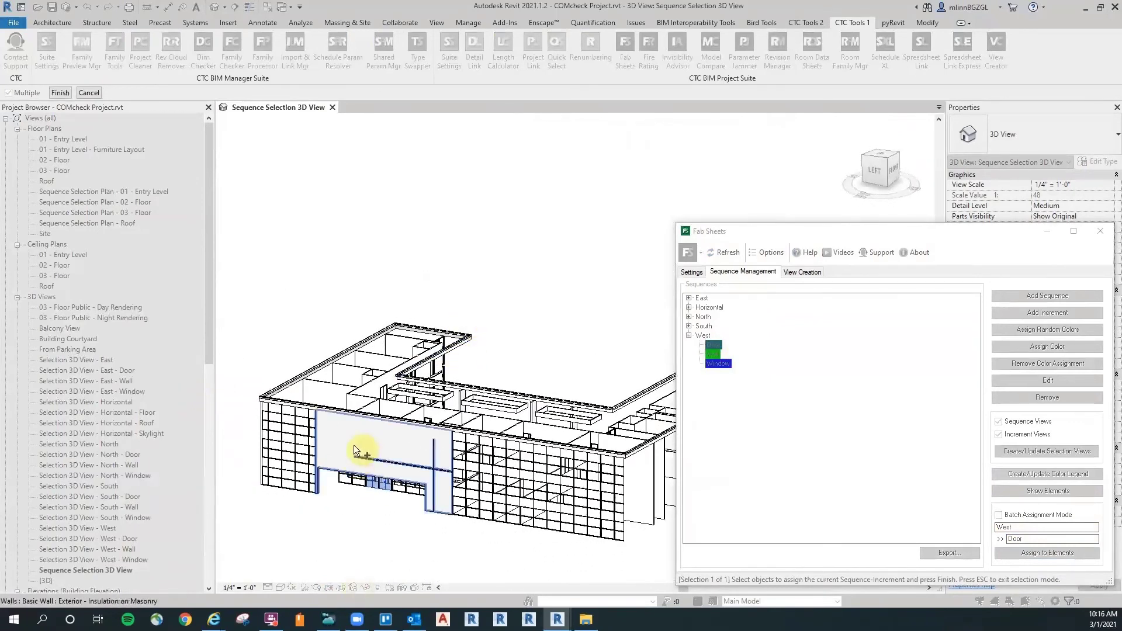
{"action": "middle_click_drag", "start_coordinate": [408, 533], "coordinate": [286, 143], "text": "shift"}
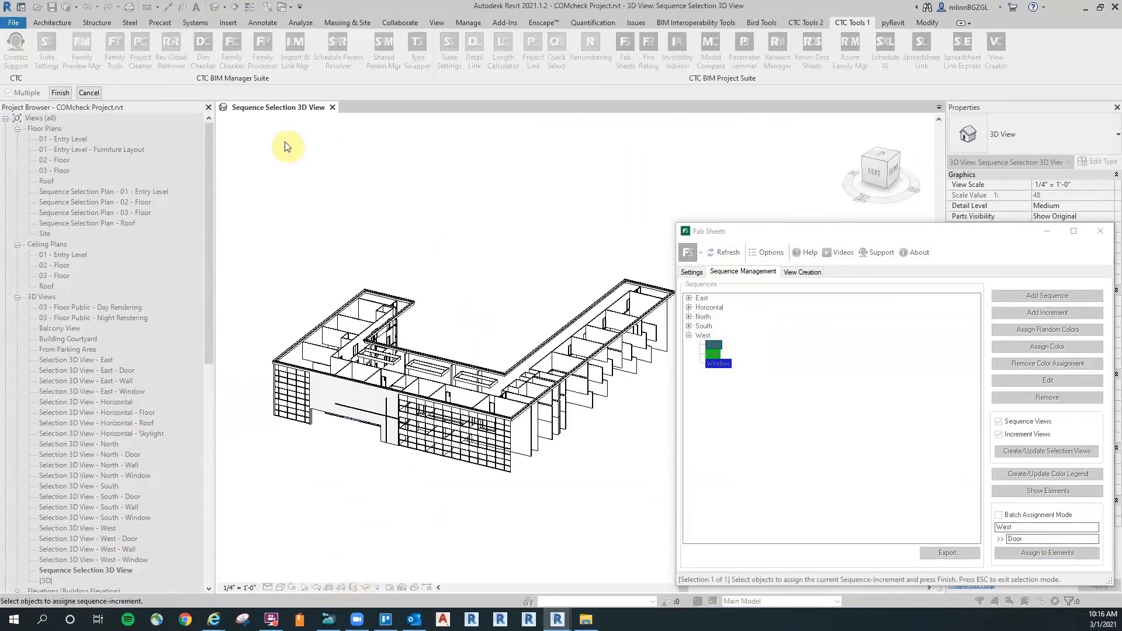
{"action": "middle_click_drag", "start_coordinate": [395, 245], "coordinate": [401, 239], "text": "shift"}
{"action": "left_click", "coordinate": [65, 93]}
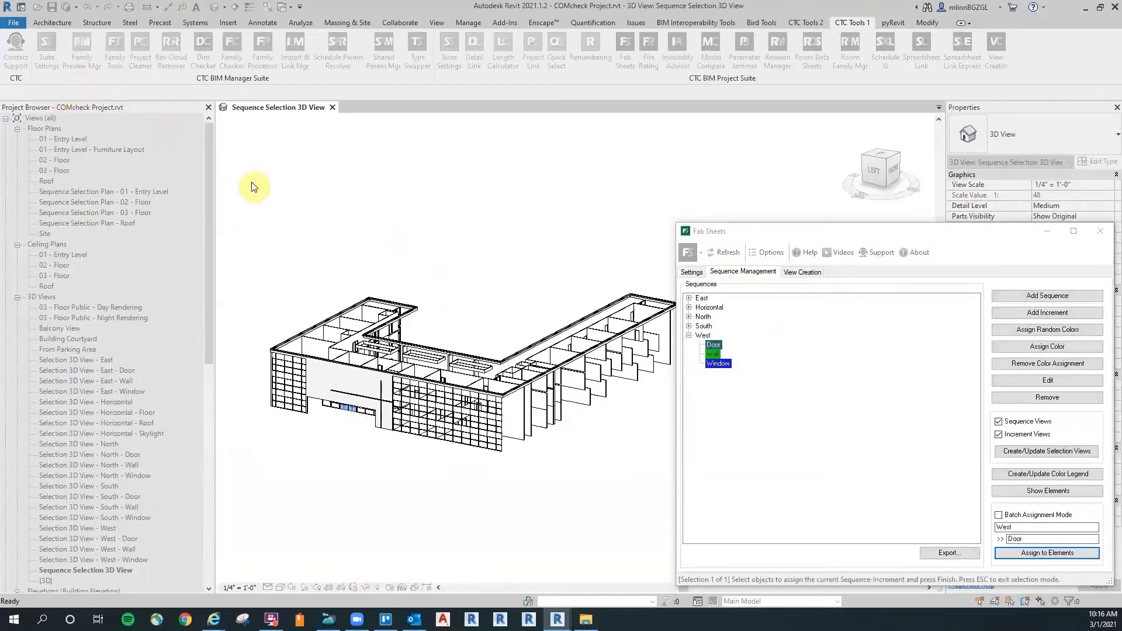
Start assigning the West sequence's Window increment and select the curtain walls on both sides of the solid entrance wall.
{"action": "left_click", "coordinate": [713, 355]}
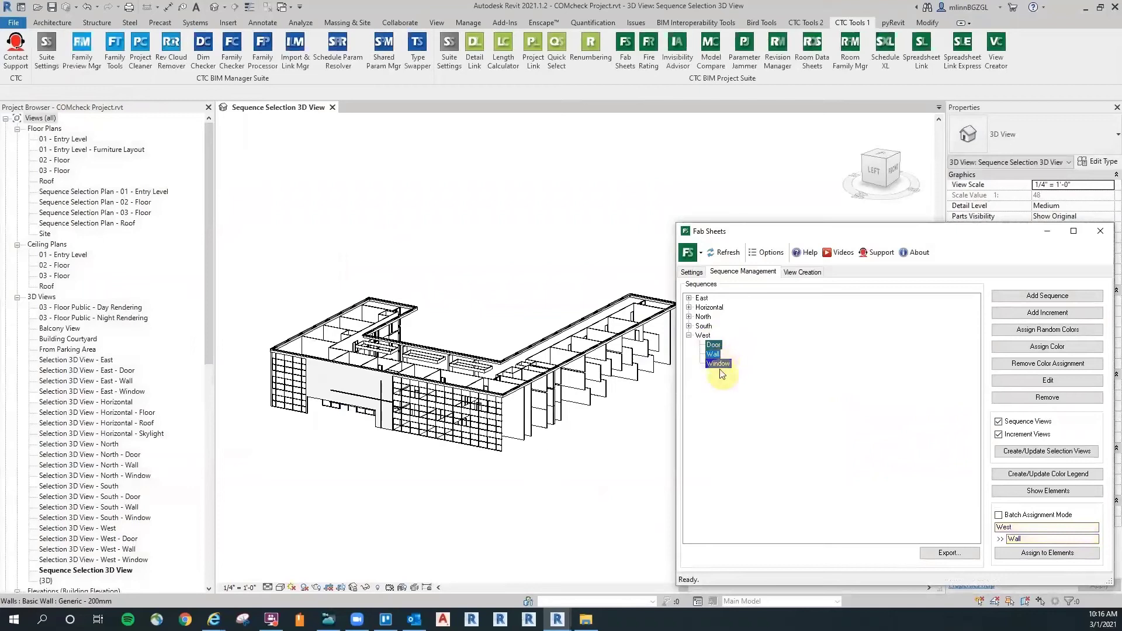
{"action": "left_click", "coordinate": [1052, 553]}
{"action": "left_click", "coordinate": [462, 448]}
{"action": "middle_click_drag", "start_coordinate": [411, 486], "coordinate": [331, 408], "text": "shift"}
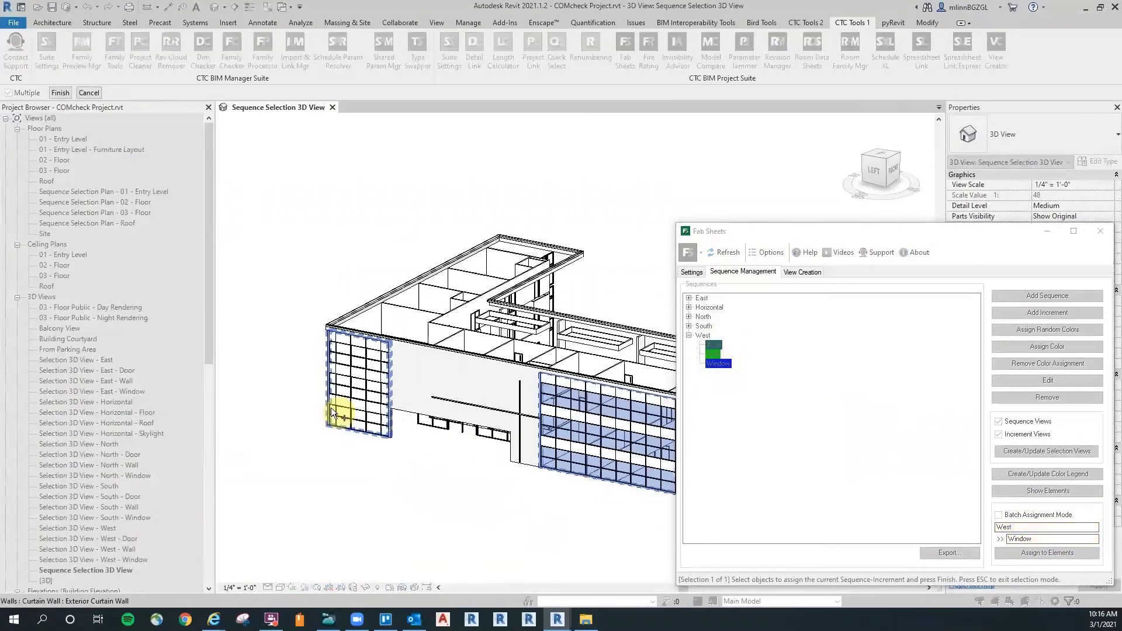
{"action": "left_click", "coordinate": [353, 436]}
Add the glazing of the recessed entrance and complete the West Window assignment.
{"action": "scroll", "coordinate": [448, 486], "scroll_direction": "up", "scroll_amount": 3}
{"action": "middle_click_drag", "start_coordinate": [448, 487], "coordinate": [435, 388], "text": "shift"}
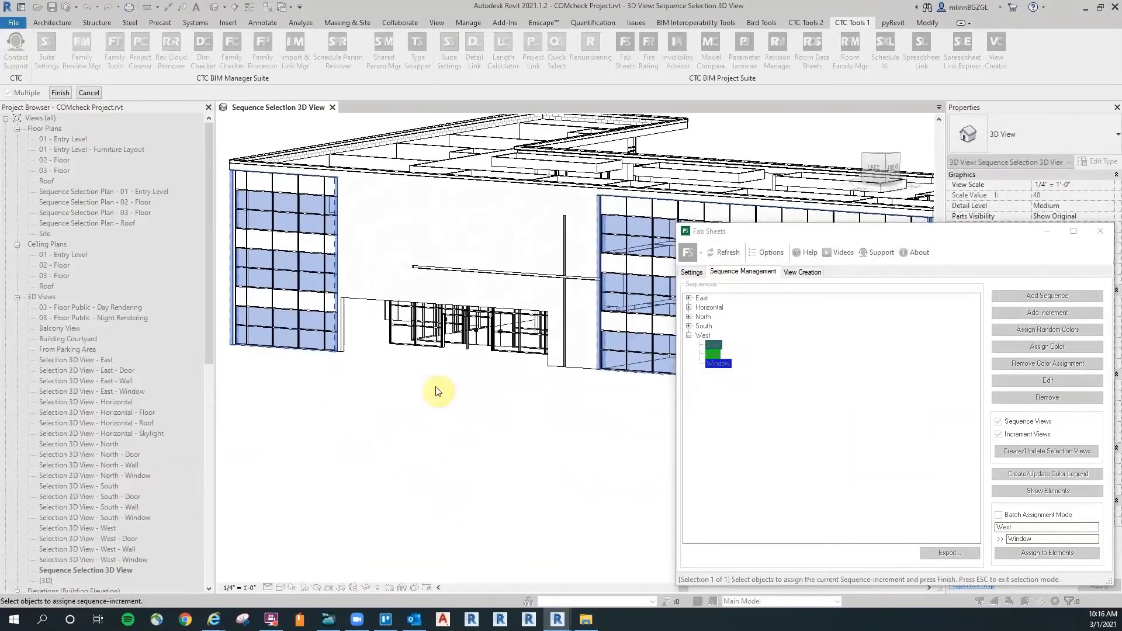
{"action": "scroll", "coordinate": [435, 387], "scroll_direction": "up", "scroll_amount": 2}
{"action": "left_click", "coordinate": [387, 338]}
{"action": "scroll", "coordinate": [384, 422], "scroll_direction": "down", "scroll_amount": 3}
{"action": "middle_click_drag", "start_coordinate": [385, 422], "coordinate": [608, 480], "text": "shift"}
{"action": "middle_click_drag", "start_coordinate": [608, 480], "coordinate": [64, 442]}
{"action": "middle_click_drag", "start_coordinate": [508, 442], "coordinate": [483, 248], "text": "shift"}
{"action": "left_click", "coordinate": [57, 95]}
Assign the West sequence's Wall increment to the masonry wall above the recessed entrance.
{"action": "scroll", "coordinate": [350, 218], "scroll_direction": "down", "scroll_amount": 2}
{"action": "left_click", "coordinate": [720, 357]}
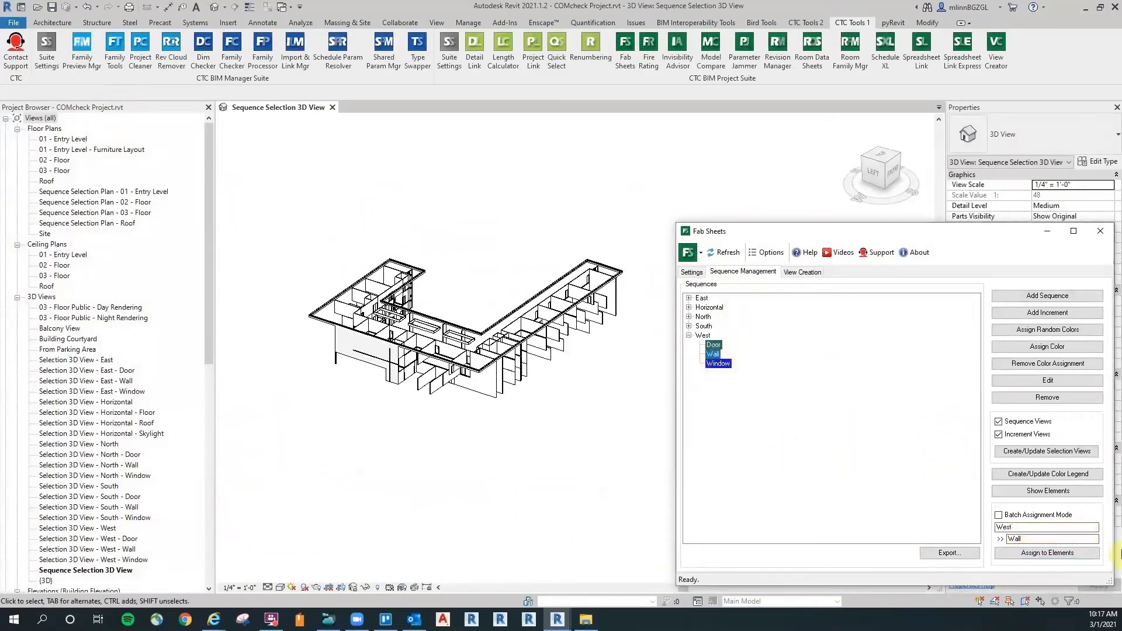
{"action": "left_click", "coordinate": [1056, 554]}
{"action": "scroll", "coordinate": [388, 392], "scroll_direction": "up", "scroll_amount": 4}
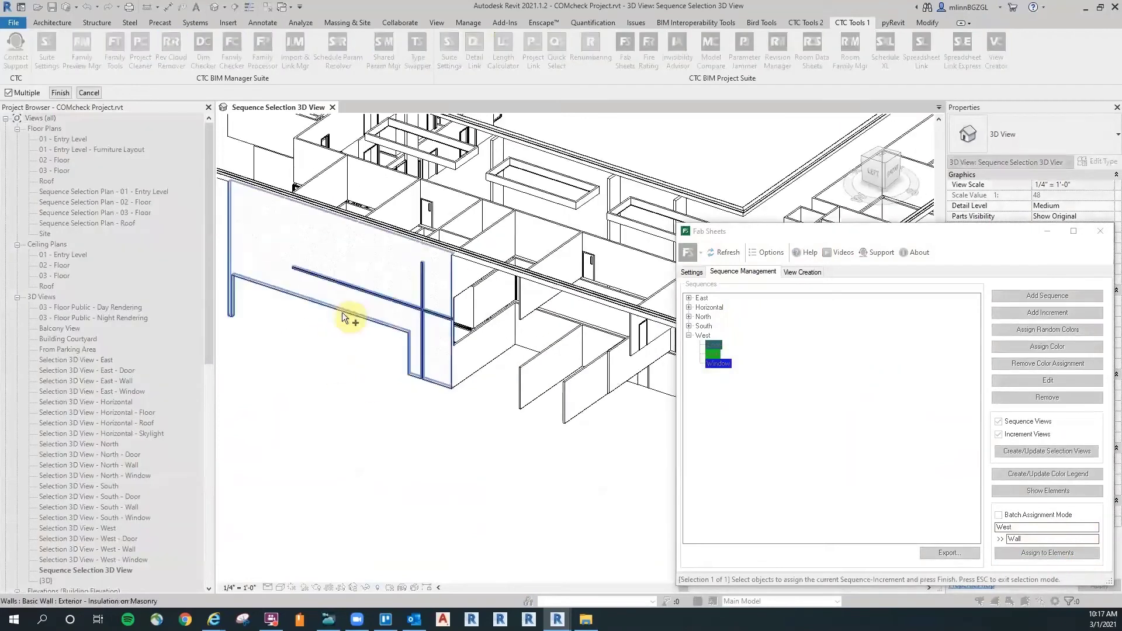
{"action": "left_click", "coordinate": [344, 312]}
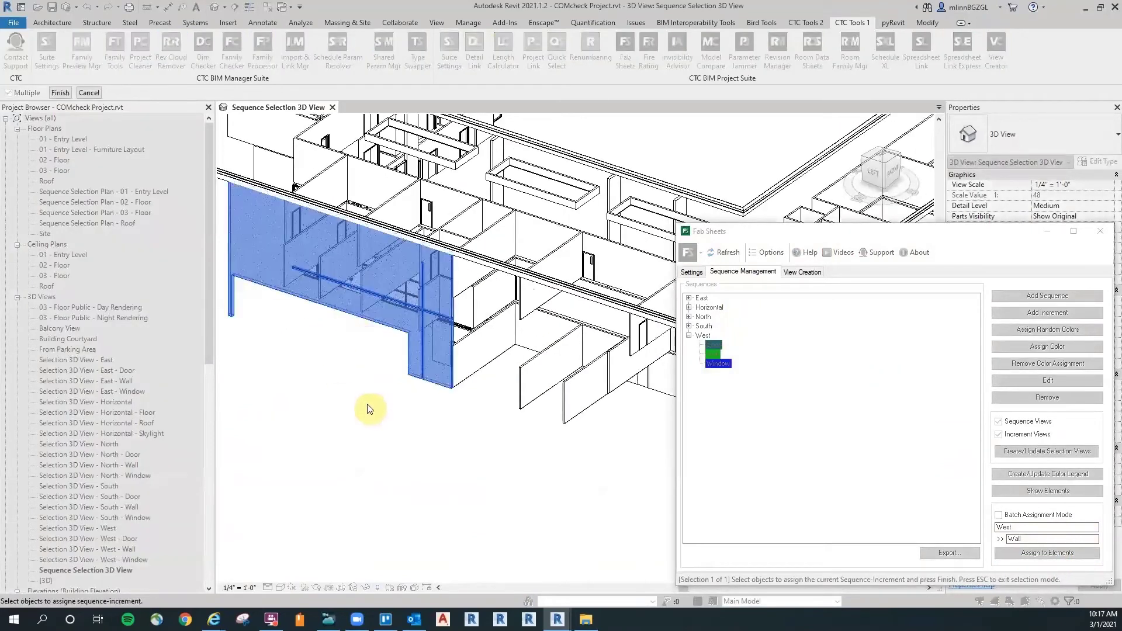
{"action": "scroll", "coordinate": [369, 409], "scroll_direction": "down", "scroll_amount": 4}
{"action": "middle_click_drag", "start_coordinate": [370, 453], "coordinate": [342, 486], "text": "shift"}
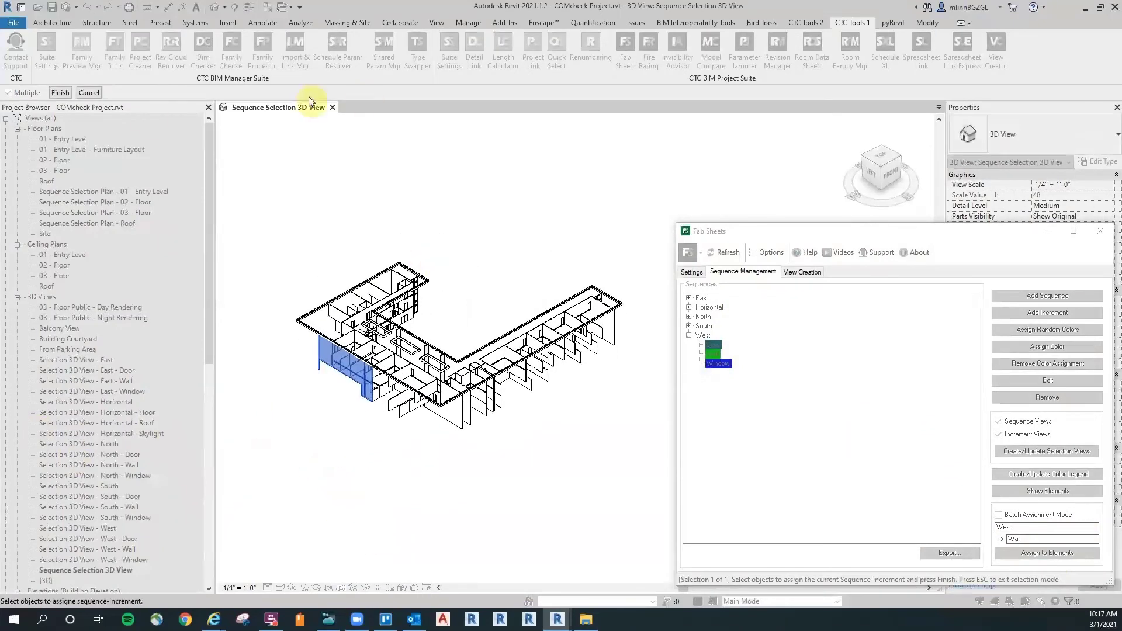
{"action": "left_click", "coordinate": [67, 94]}
Check the building for remaining unassigned exterior elements and minimize the Fab Sheets window.
{"action": "scroll", "coordinate": [462, 254], "scroll_direction": "down", "scroll_amount": 2}
{"action": "middle_click_drag", "start_coordinate": [463, 254], "coordinate": [461, 132], "text": "shift"}
{"action": "scroll", "coordinate": [498, 238], "scroll_direction": "up", "scroll_amount": 4}
{"action": "middle_click_drag", "start_coordinate": [506, 252], "coordinate": [529, 201], "text": "shift"}
{"action": "scroll", "coordinate": [527, 444], "scroll_direction": "down", "scroll_amount": 3}
{"action": "mouse_move", "coordinate": [742, 230]}
{"action": "left_mouse_down"}
{"action": "mouse_move", "coordinate": [693, 214]}
{"action": "mouse_move", "coordinate": [732, 214]}
{"action": "left_mouse_up"}
{"action": "left_click", "coordinate": [1048, 211]}
{"action": "middle_click_drag", "start_coordinate": [610, 275], "coordinate": [631, 275], "text": "shift"}
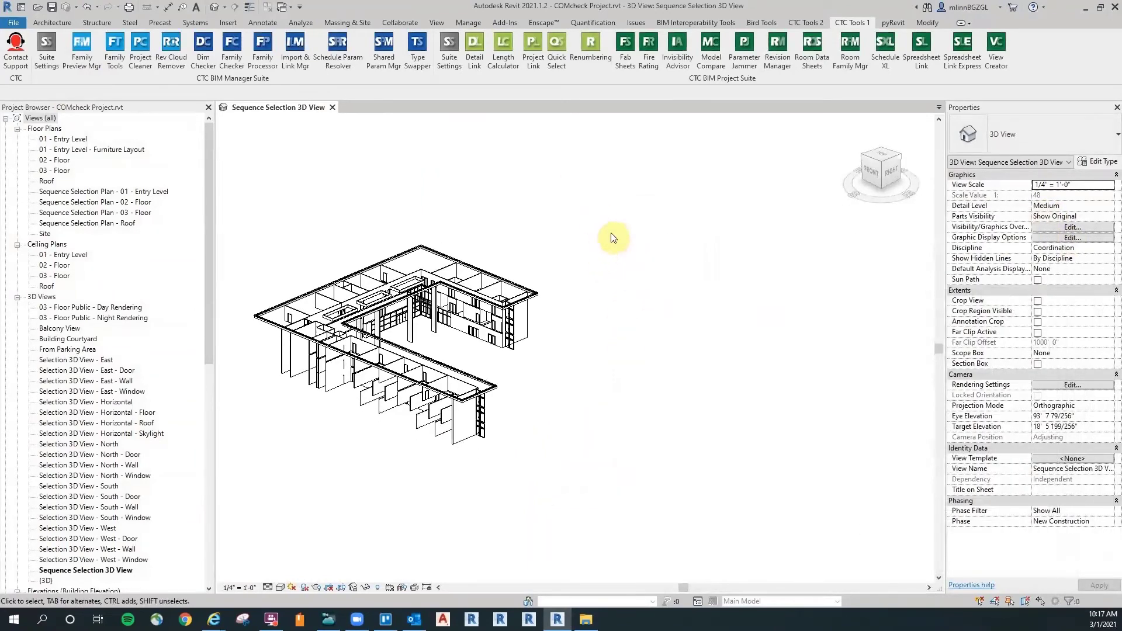
Stop the COMcheck filter from hiding the assigned elements in the Sequence Selection 3D View's visibility overrides.
{"action": "key", "text": "v"}
{"action": "key", "text": "g"}
{"action": "left_click", "coordinate": [821, 165]}
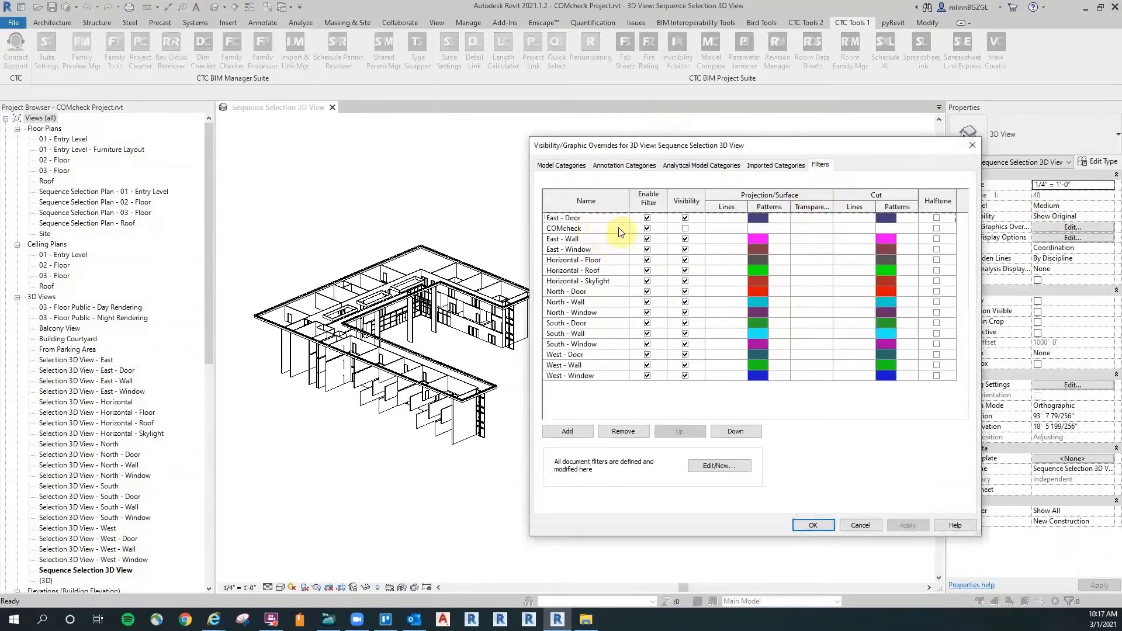
{"action": "left_click", "coordinate": [821, 525]}
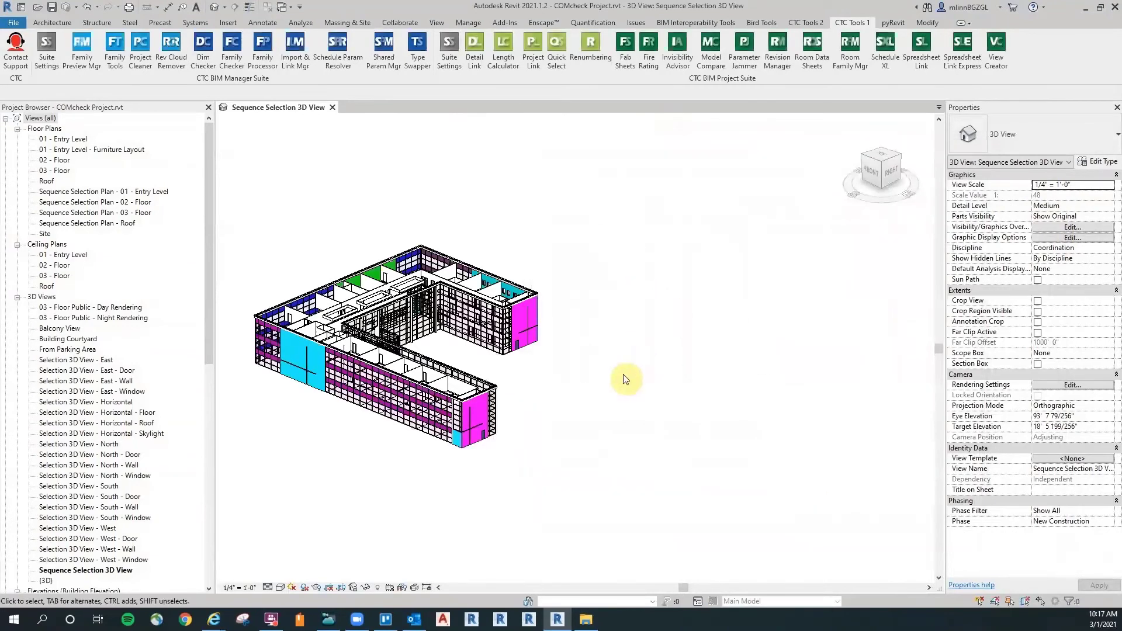
Turn on the visibility of all model categories in the Sequence Selection 3D View.
{"action": "middle_click_drag", "start_coordinate": [627, 388], "coordinate": [622, 378], "text": "shift"}
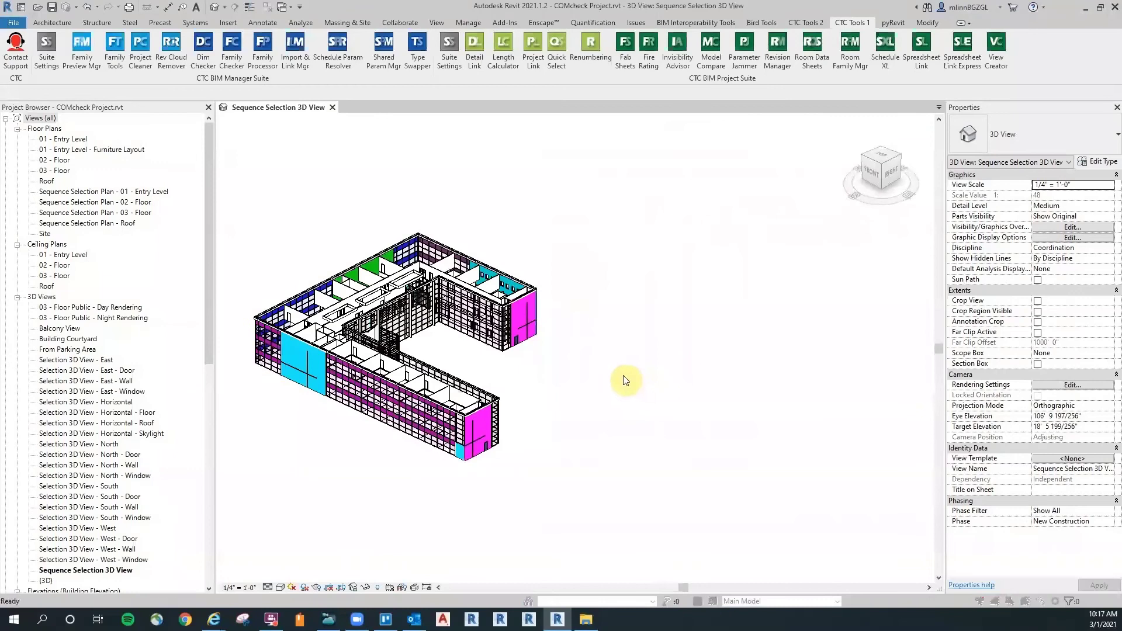
{"action": "key", "text": "v"}
{"action": "key", "text": "v"}
{"action": "left_click", "coordinate": [570, 452]}
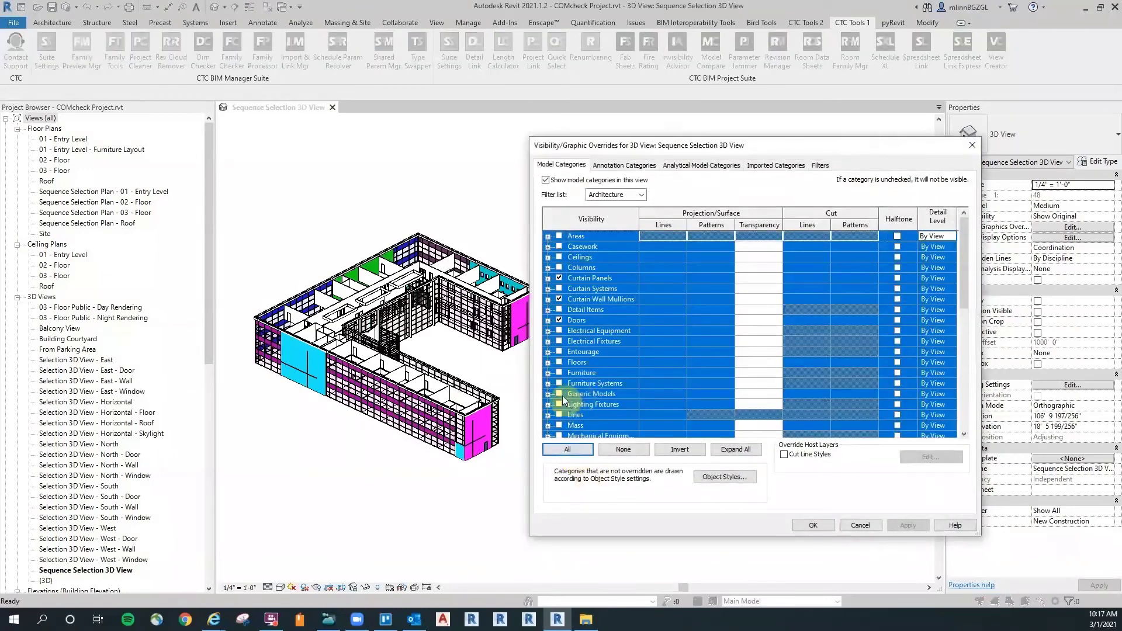
{"action": "left_click", "coordinate": [824, 529]}
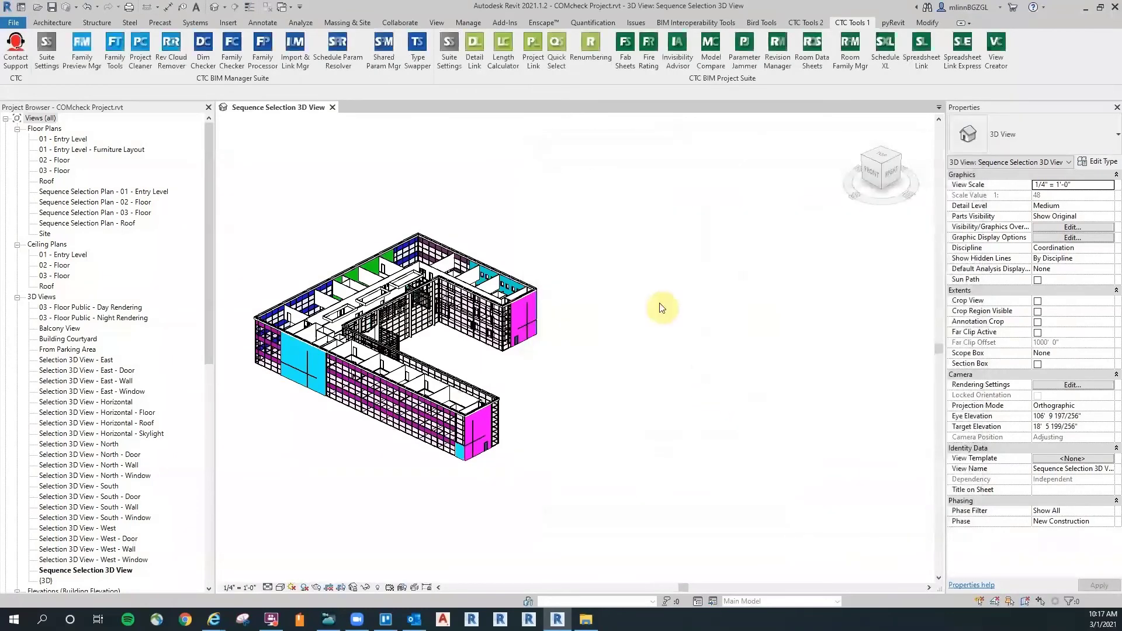
Set the 3D view's Parts Visibility to Show Both and save the project.
{"action": "middle_click_drag", "start_coordinate": [571, 383], "coordinate": [873, 389], "text": "shift"}
{"action": "left_click_drag", "start_coordinate": [1053, 397], "coordinate": [679, 432]}
{"action": "middle_click_drag", "start_coordinate": [679, 433], "coordinate": [678, 426]}
{"action": "scroll", "coordinate": [682, 386], "scroll_direction": "down", "scroll_amount": 3}
{"action": "middle_click_drag", "start_coordinate": [682, 386], "coordinate": [625, 386]}
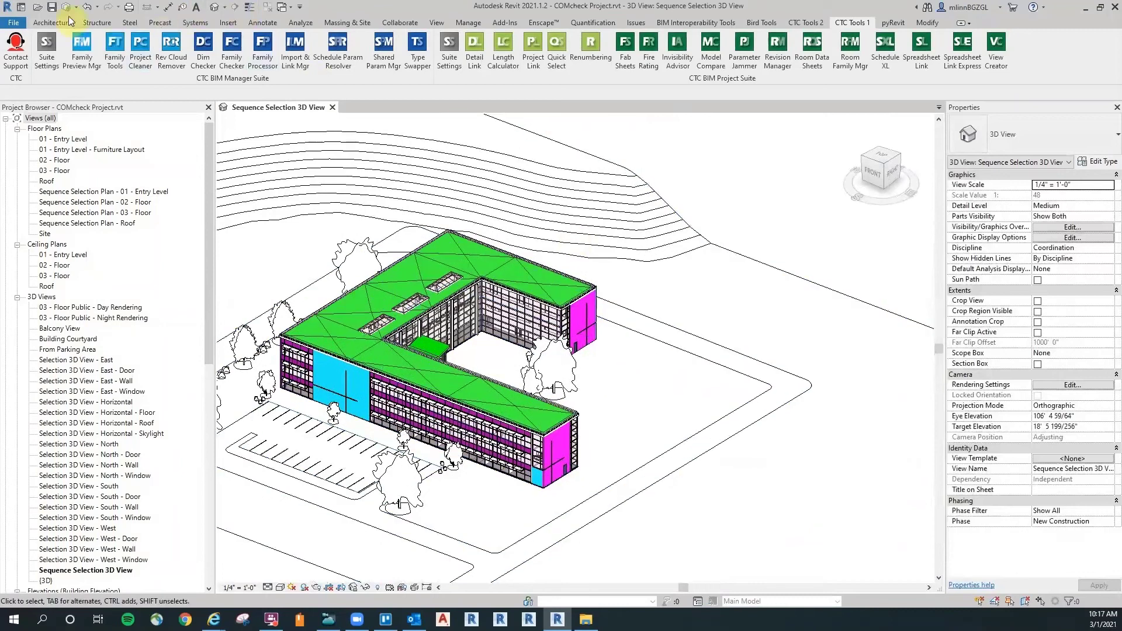
{"action": "left_click", "coordinate": [52, 7]}
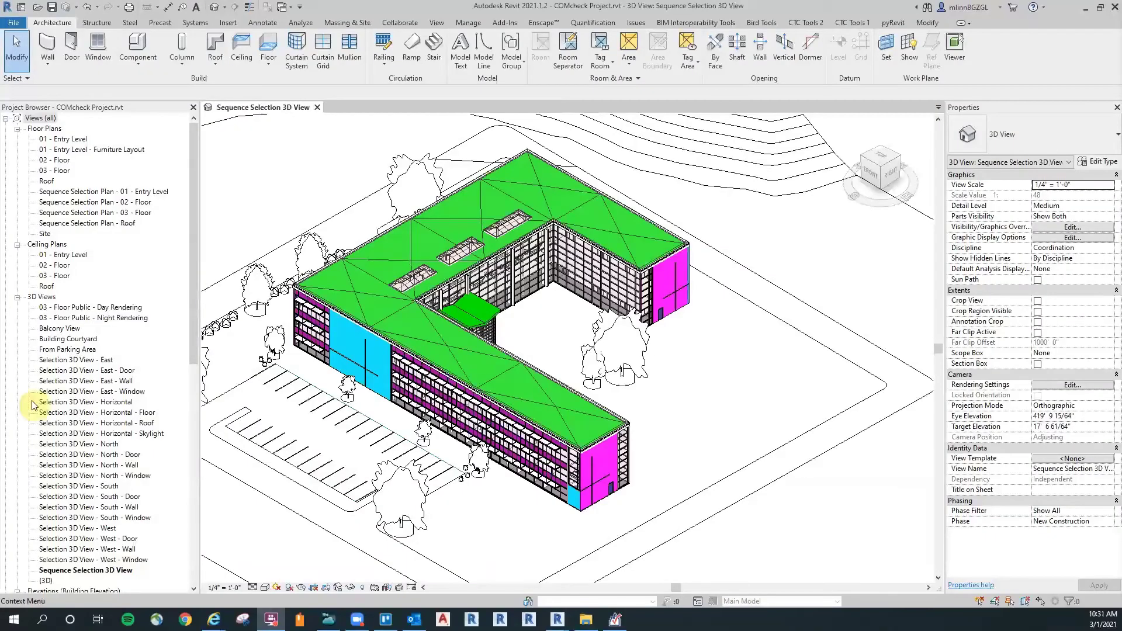
Examine the sequence colors on the building's roofs, outer facades and courtyard glazing from several directions.
{"action": "scroll", "coordinate": [809, 497], "scroll_direction": "down", "scroll_amount": 1}
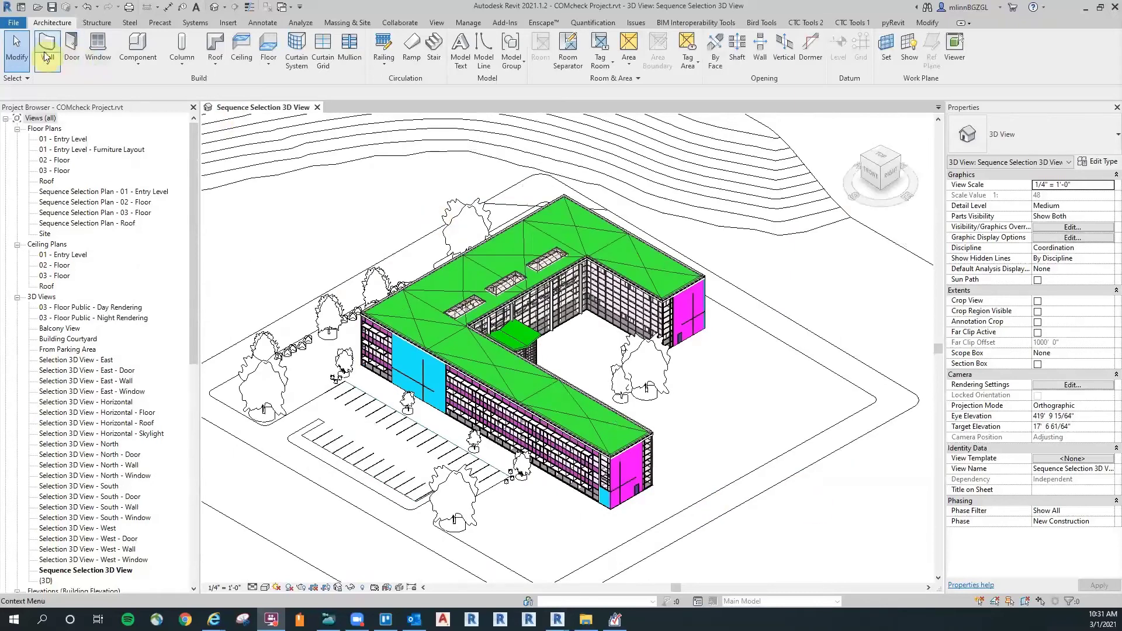
{"action": "scroll", "coordinate": [288, 243], "scroll_direction": "down", "scroll_amount": 1}
{"action": "scroll", "coordinate": [626, 366], "scroll_direction": "up", "scroll_amount": 2}
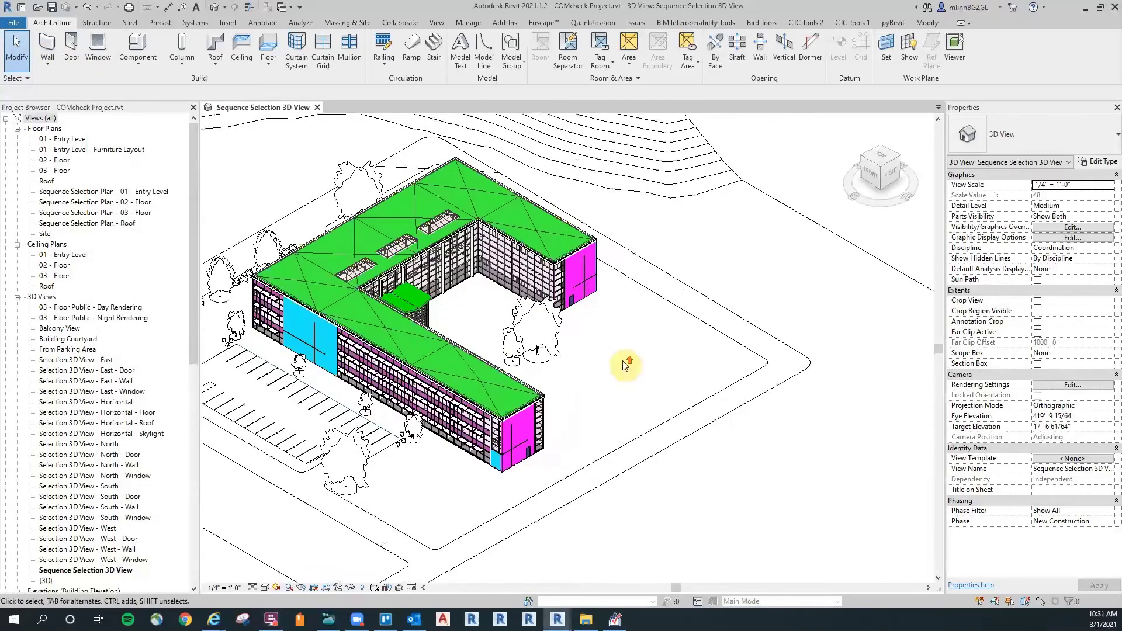
{"action": "scroll", "coordinate": [631, 369], "scroll_direction": "up", "scroll_amount": 3}
{"action": "scroll", "coordinate": [633, 468], "scroll_direction": "up", "scroll_amount": 2}
{"action": "scroll", "coordinate": [587, 376], "scroll_direction": "down", "scroll_amount": 3}
{"action": "middle_click_drag", "start_coordinate": [600, 377], "coordinate": [735, 409]}
{"action": "scroll", "coordinate": [710, 450], "scroll_direction": "up", "scroll_amount": 6}
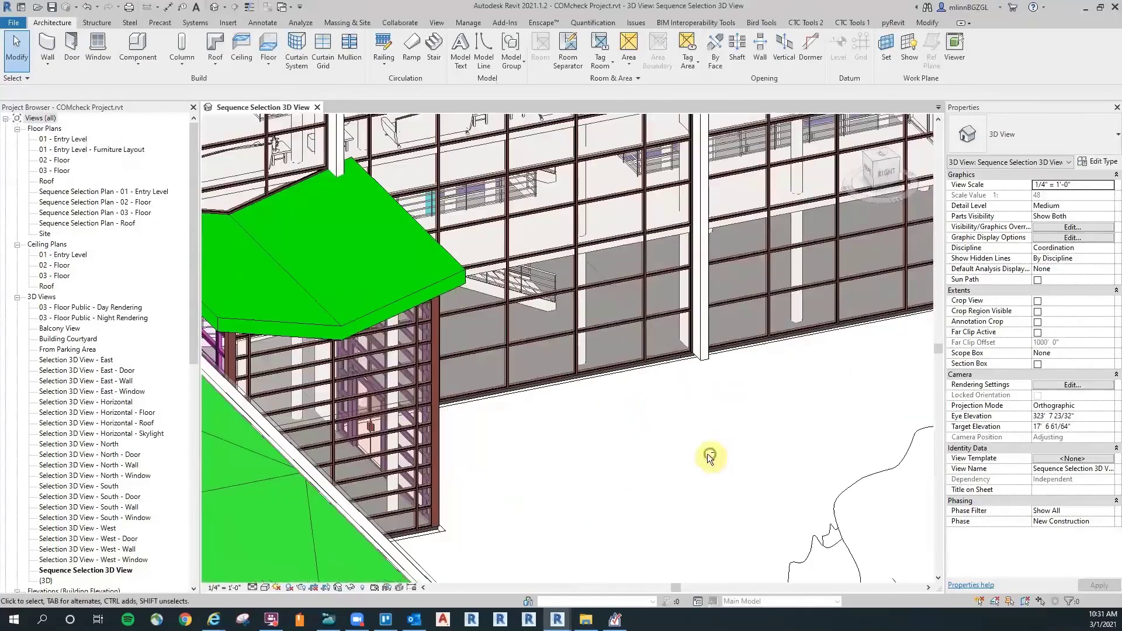
{"action": "middle_click_drag", "start_coordinate": [707, 454], "coordinate": [556, 458], "text": "shift"}
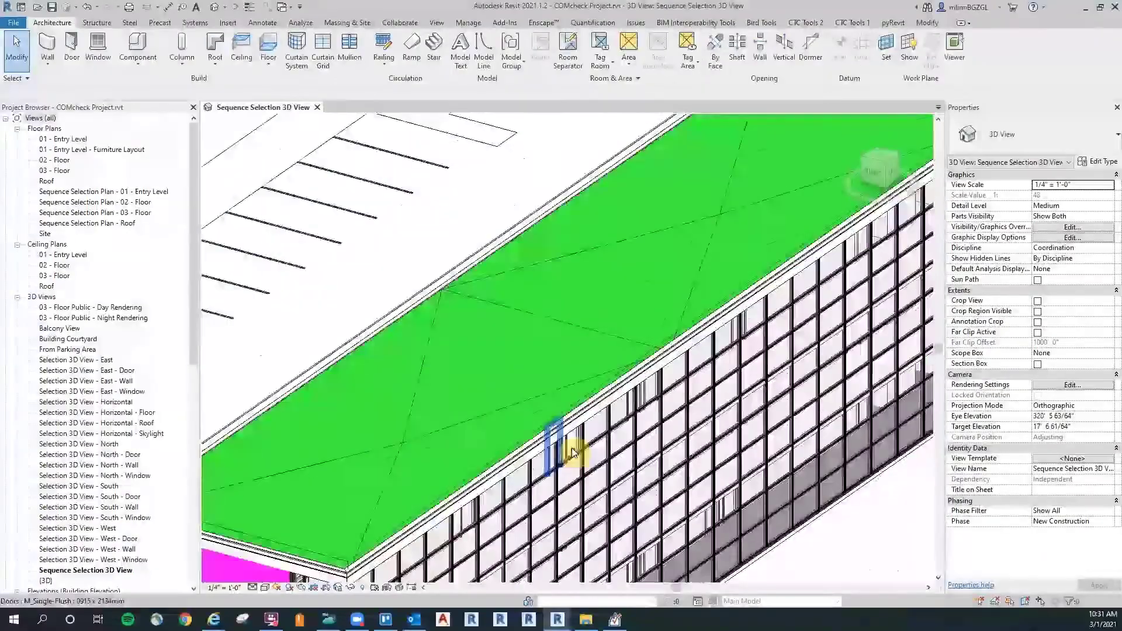
{"action": "scroll", "coordinate": [576, 438], "scroll_direction": "down", "scroll_amount": 3}
{"action": "middle_click_drag", "start_coordinate": [639, 401], "coordinate": [255, 135], "text": "shift"}
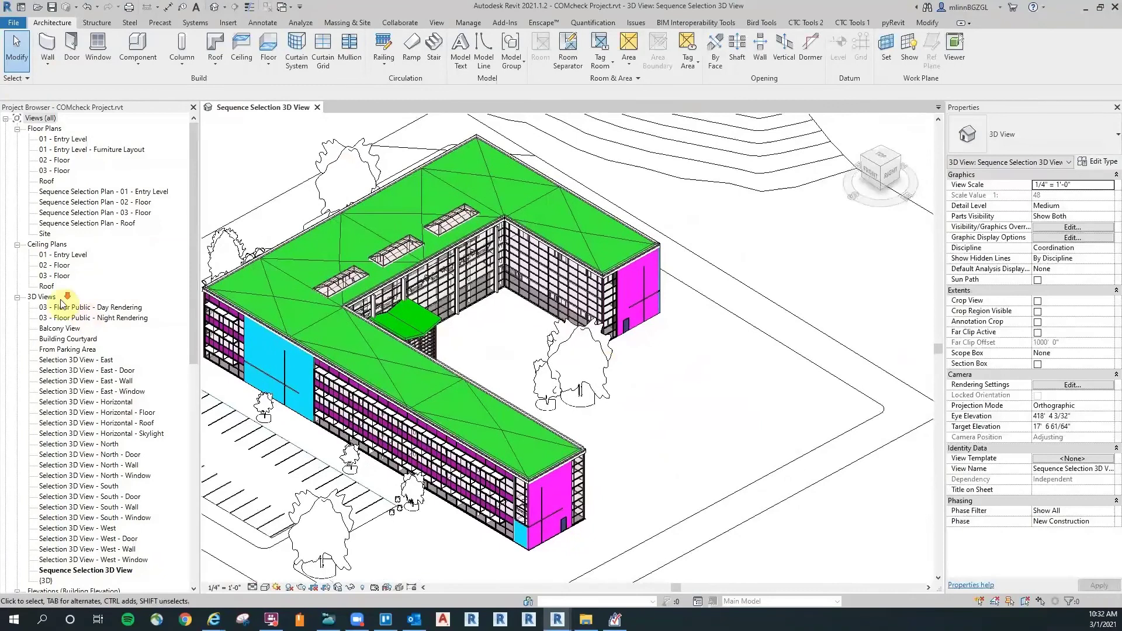
Open the COMcheck Schedule from the project's schedules.
{"action": "scroll", "coordinate": [75, 318], "scroll_direction": "down", "scroll_amount": 9}
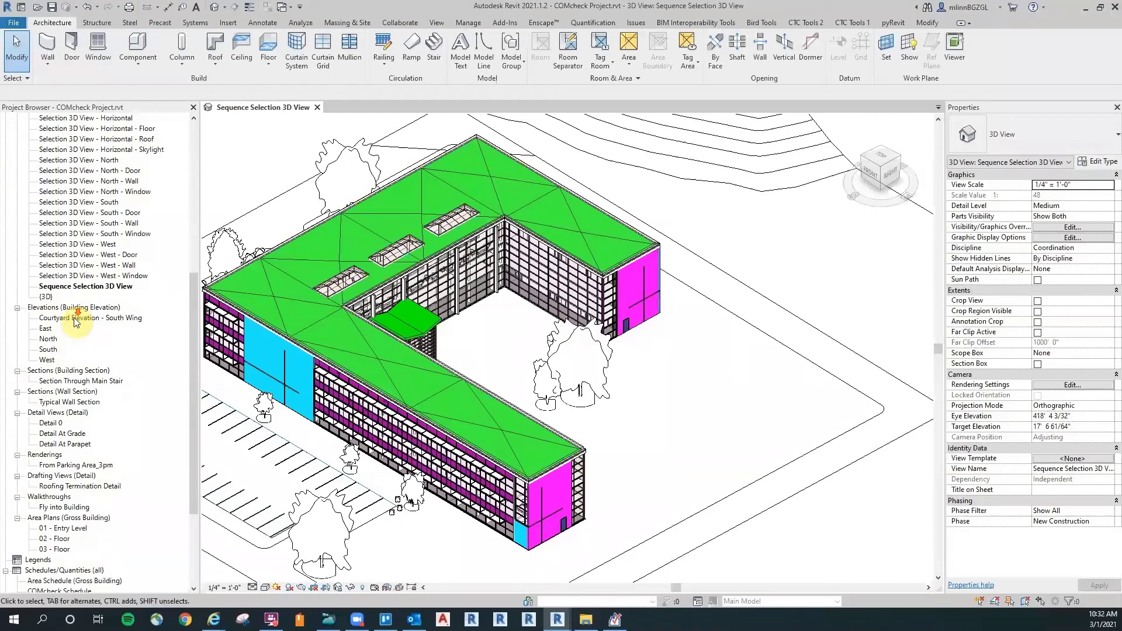
{"action": "scroll", "coordinate": [76, 323], "scroll_direction": "down", "scroll_amount": 5}
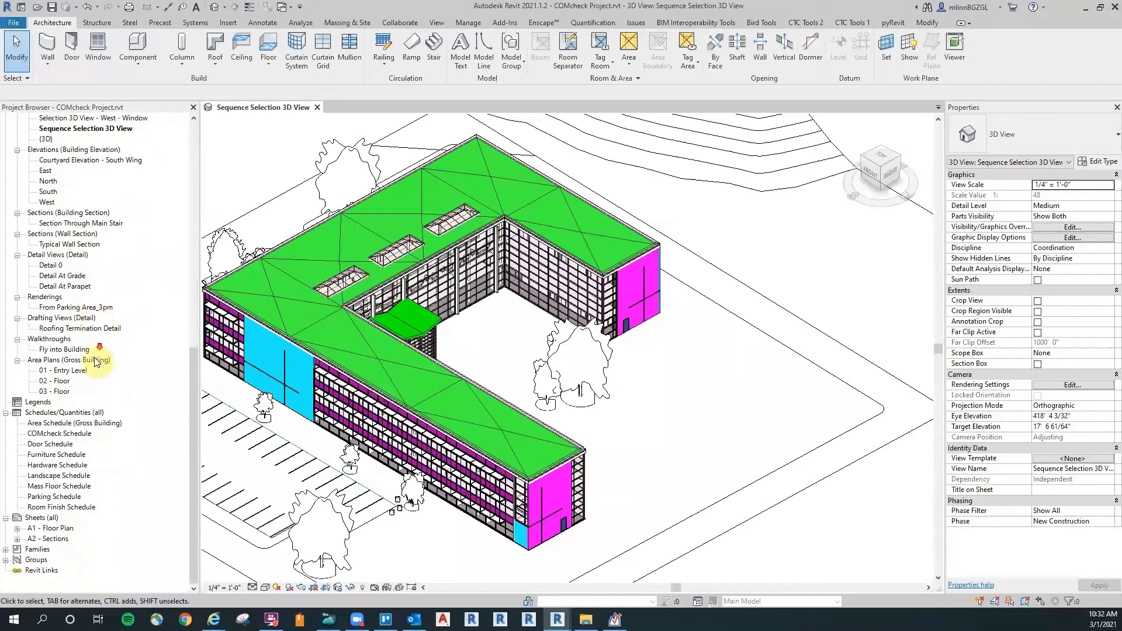
{"action": "left_click", "coordinate": [56, 433]}
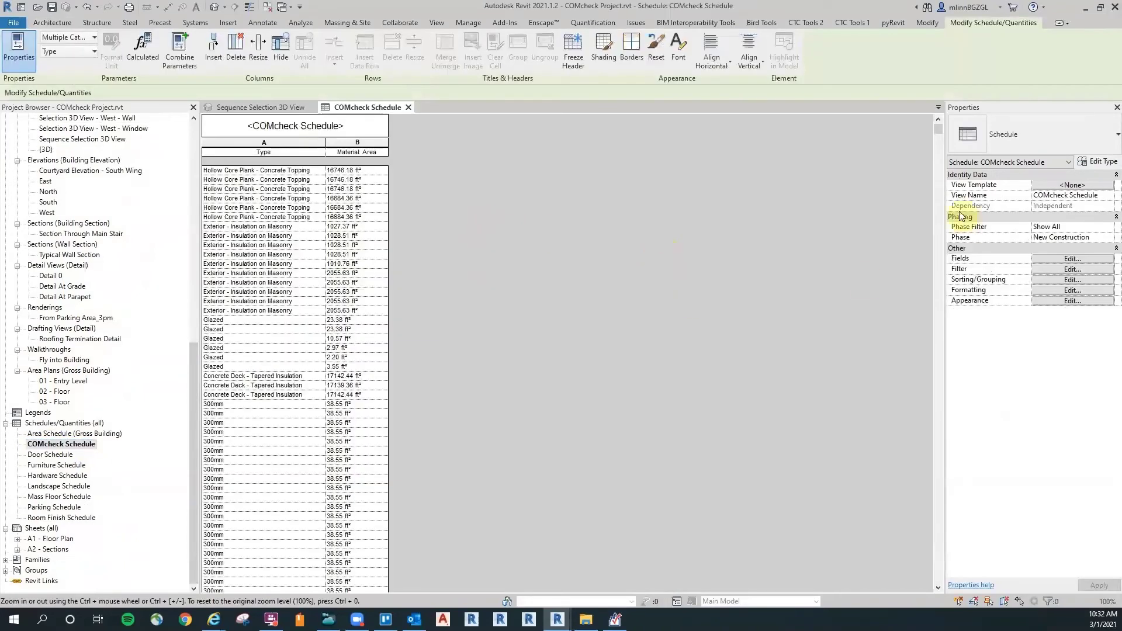
Add the COMcheck field to the material takeoff schedule and move it to the top of the scheduled fields.
{"action": "left_click", "coordinate": [1073, 259]}
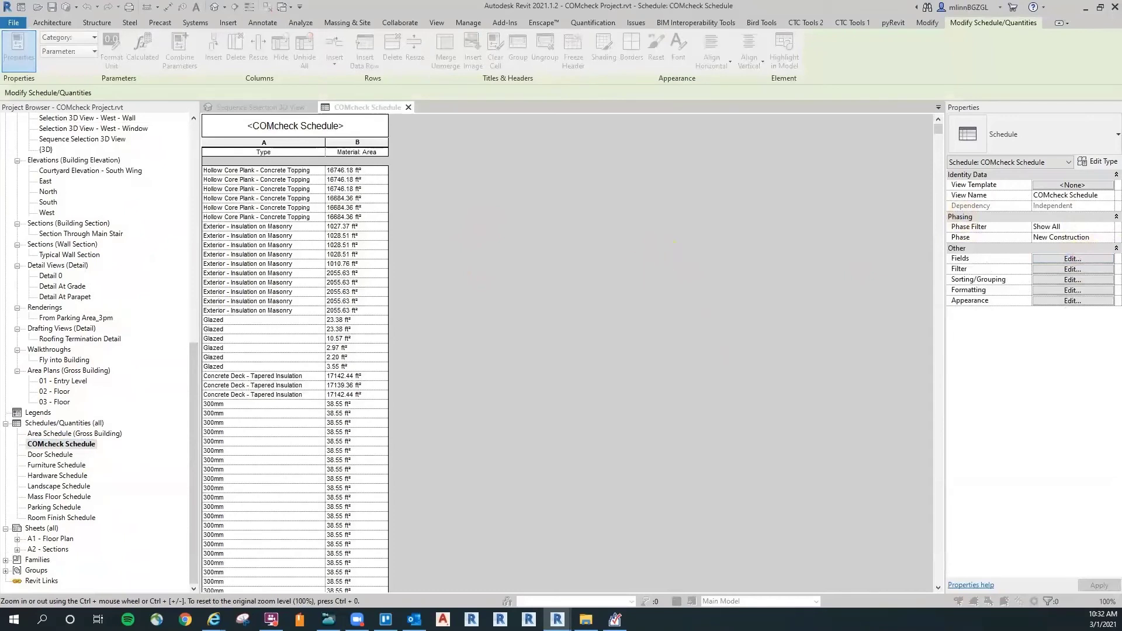
{"action": "left_click_drag", "start_coordinate": [764, 211], "coordinate": [584, 188]}
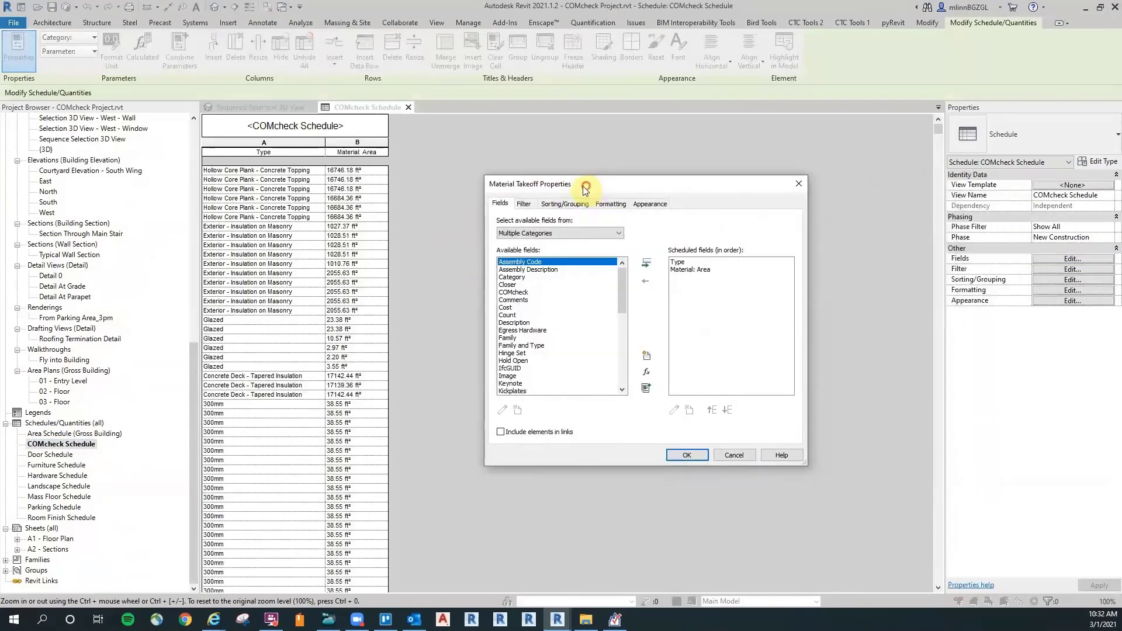
{"action": "left_click", "coordinate": [517, 292]}
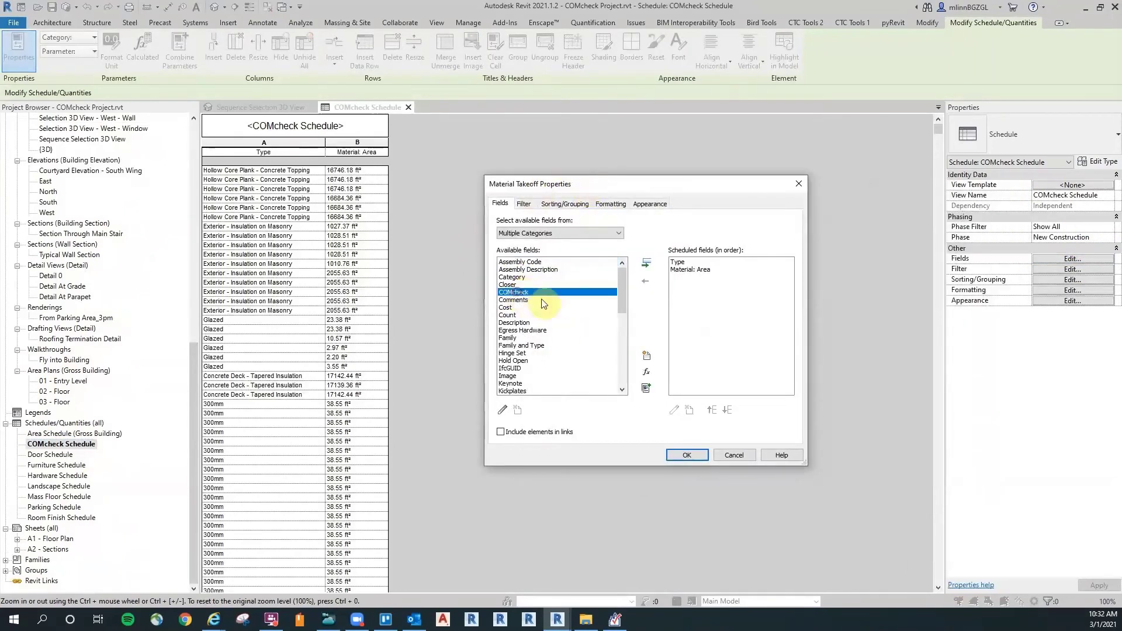
{"action": "left_click", "coordinate": [646, 265]}
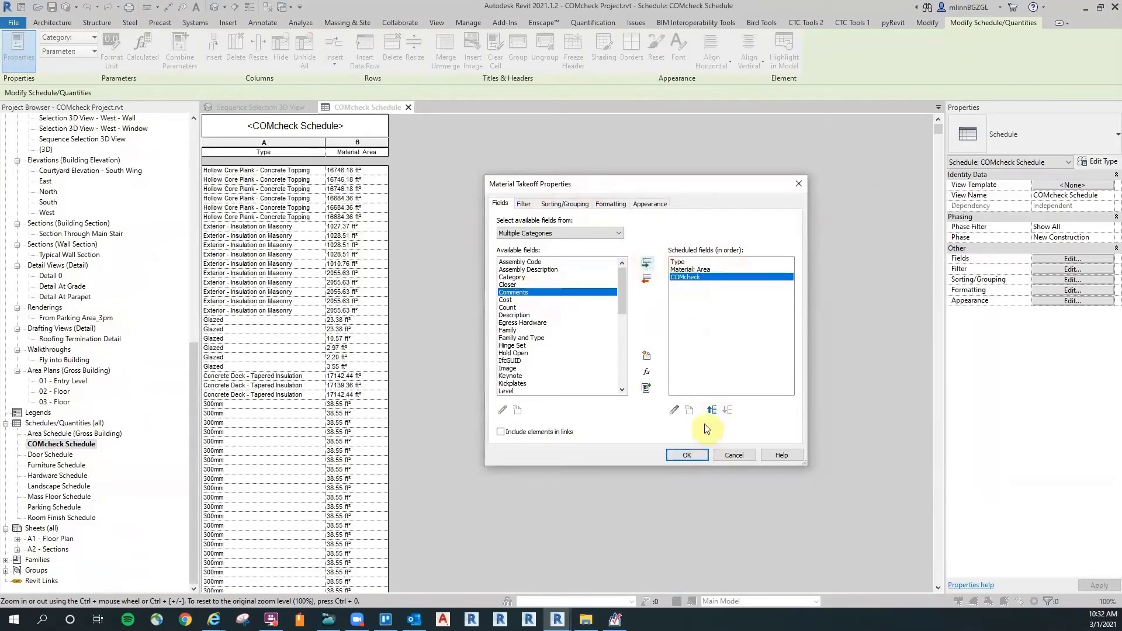
{"action": "left_click", "coordinate": [712, 411]}
{"action": "left_click", "coordinate": [712, 411]}
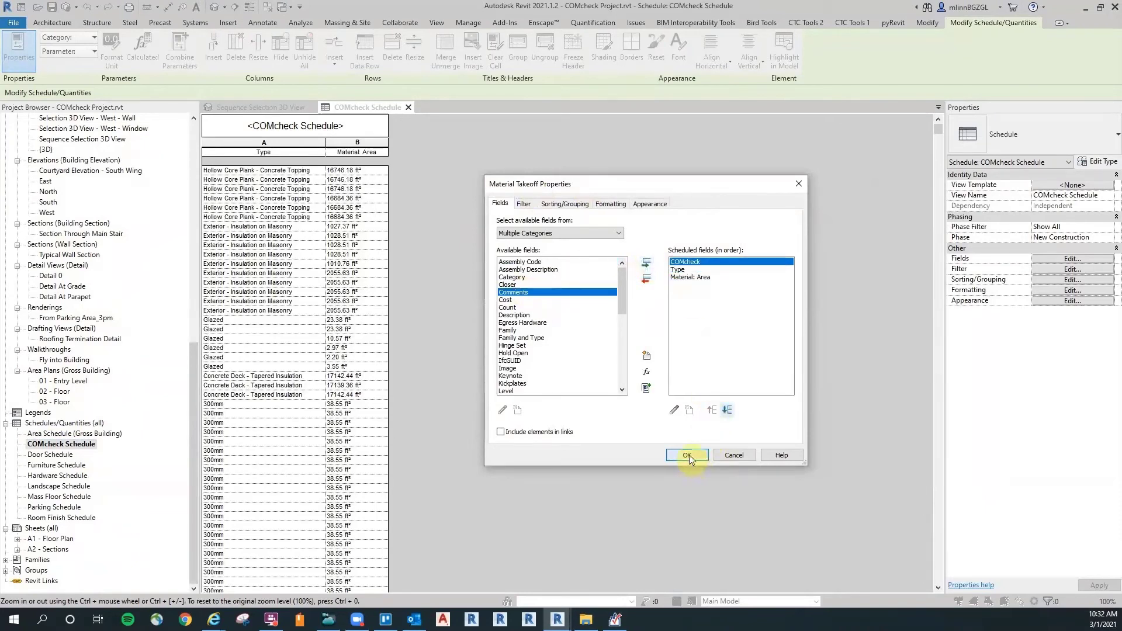
{"action": "left_click", "coordinate": [688, 454]}
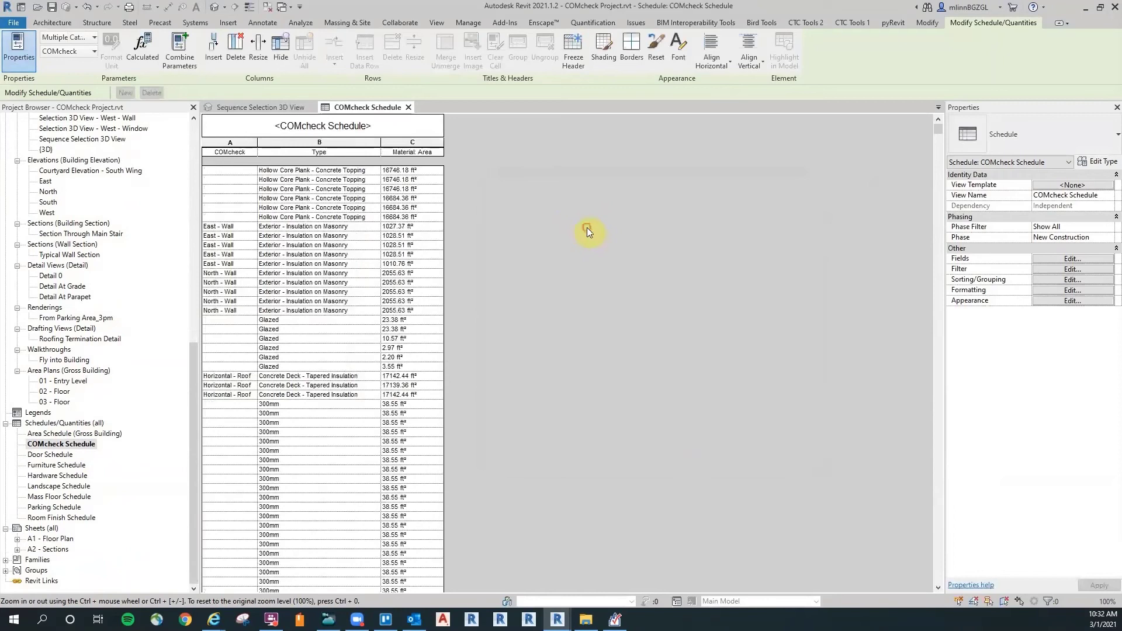
Filter the schedule to elements whose COMcheck parameter has a value.
{"action": "left_click_drag", "start_coordinate": [938, 127], "coordinate": [966, 123]}
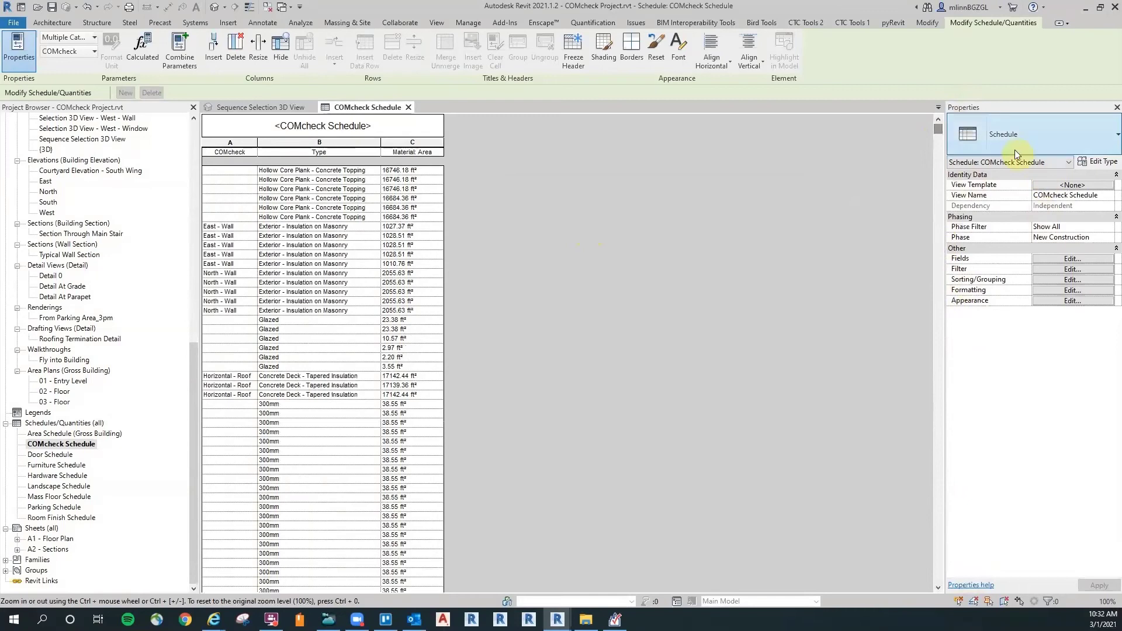
{"action": "left_click", "coordinate": [1076, 271]}
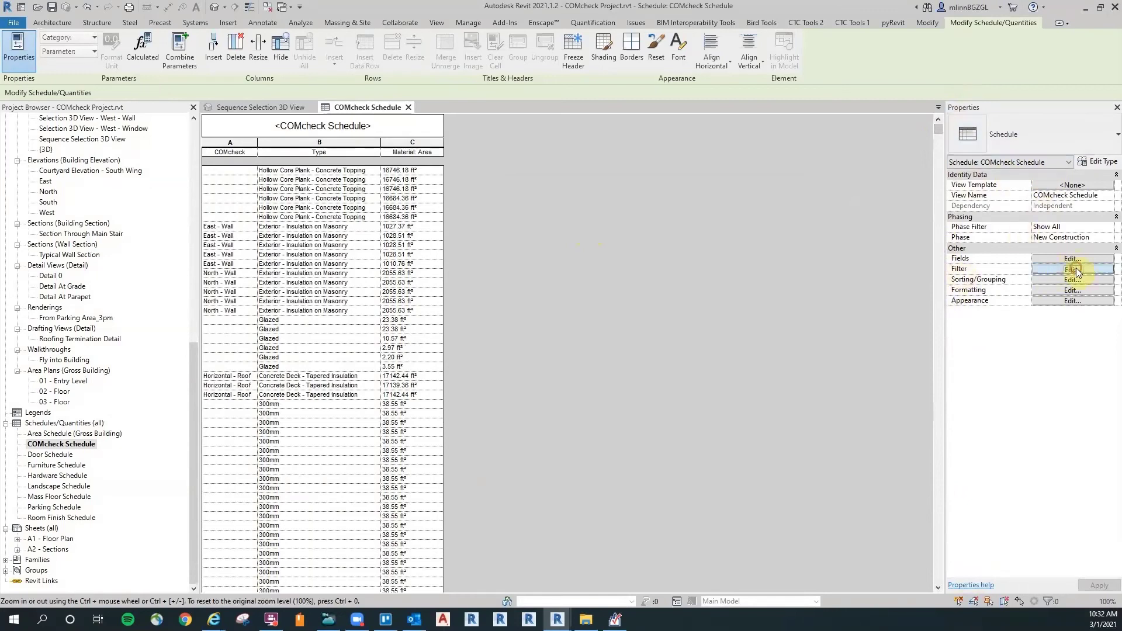
{"action": "left_click", "coordinate": [577, 241]}
{"action": "left_click", "coordinate": [646, 223]}
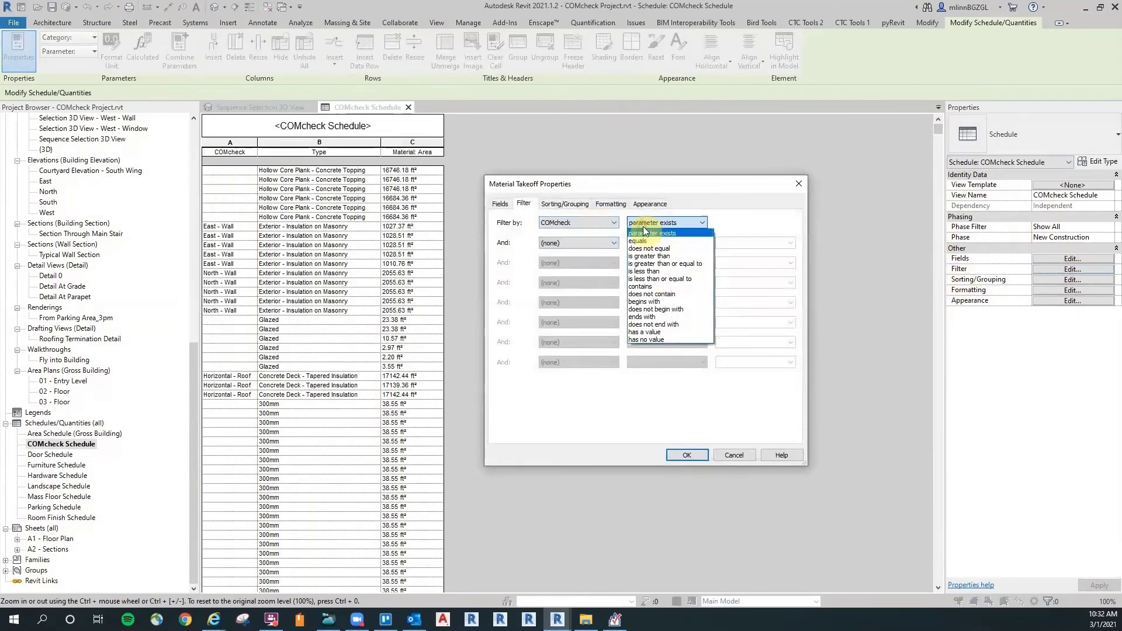
{"action": "left_click", "coordinate": [653, 332]}
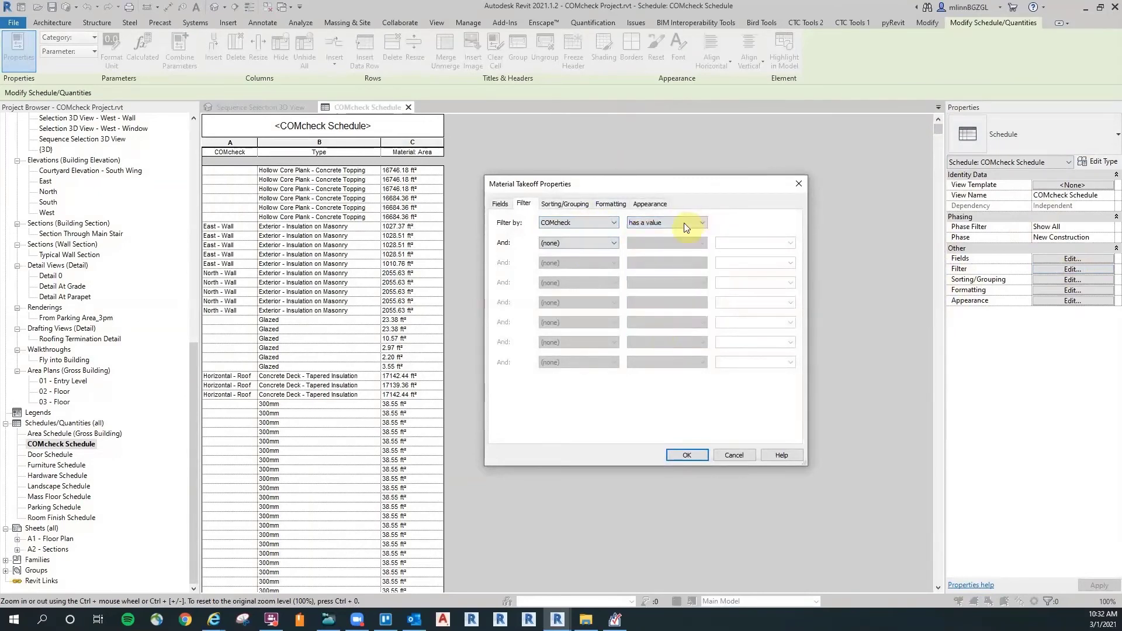
{"action": "left_click", "coordinate": [689, 455]}
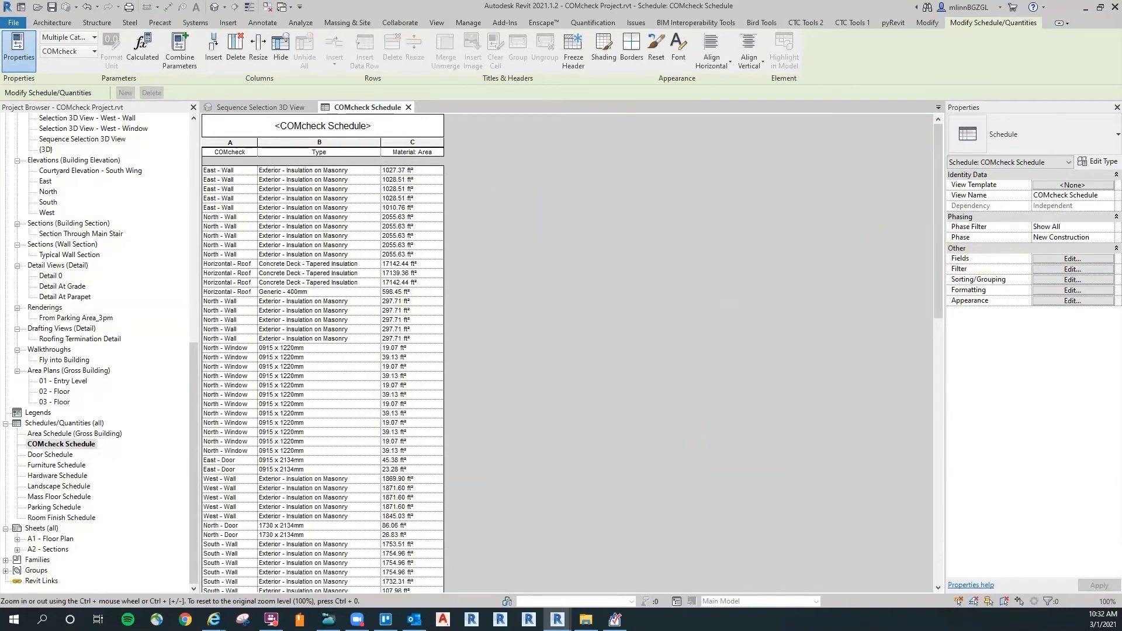
Sort the schedule by COMcheck in ascending order, with a header and a footer for each group.
{"action": "scroll", "coordinate": [689, 225], "scroll_direction": "down", "scroll_amount": 2}
{"action": "left_click_drag", "start_coordinate": [941, 206], "coordinate": [904, 121]}
{"action": "left_click", "coordinate": [1058, 259]}
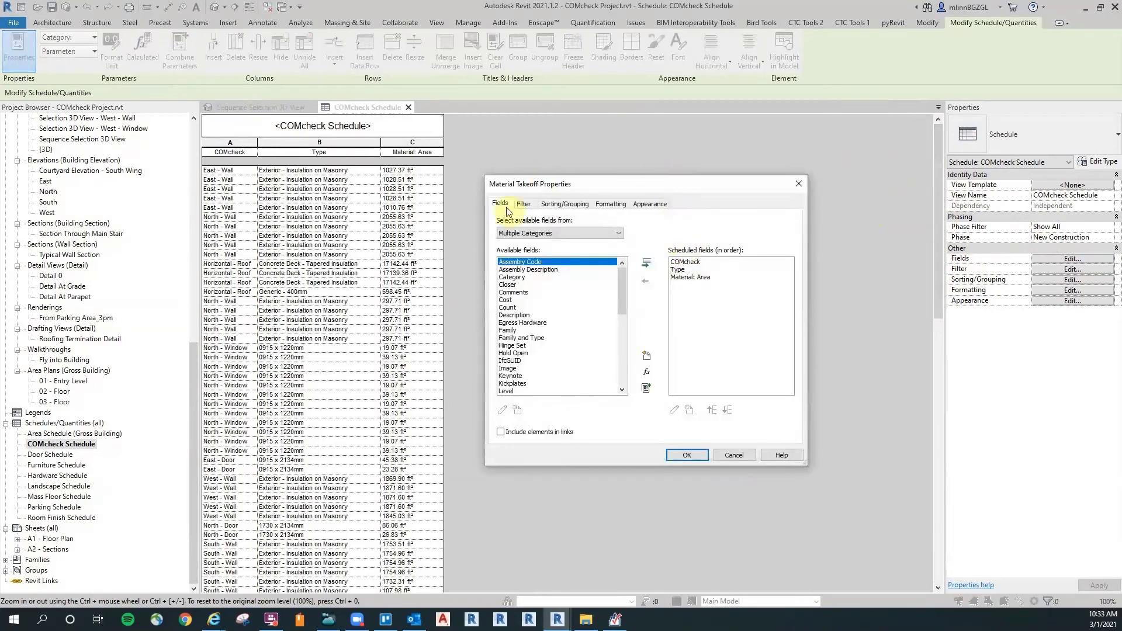
{"action": "left_click", "coordinate": [552, 208]}
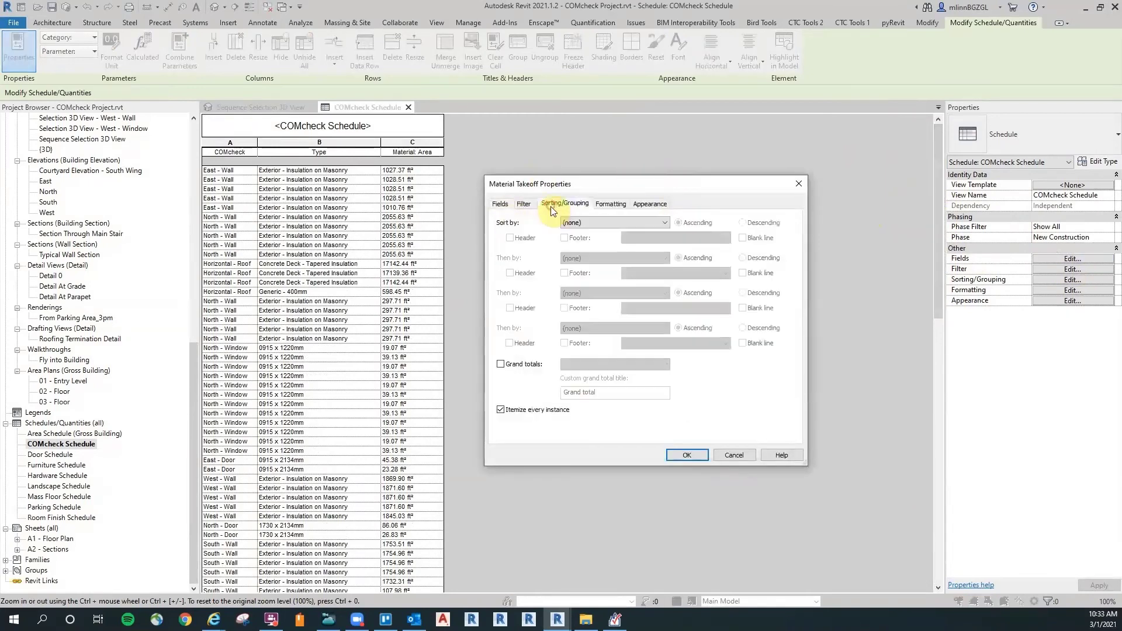
{"action": "left_click", "coordinate": [611, 221]}
{"action": "left_click", "coordinate": [601, 240]}
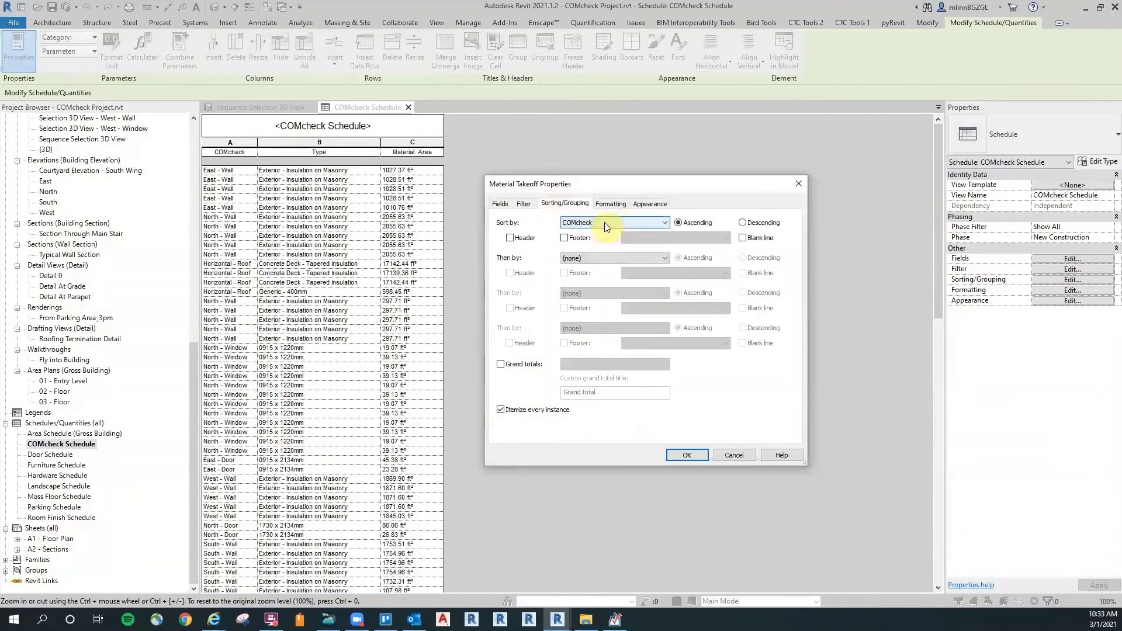
{"action": "left_click", "coordinate": [524, 239]}
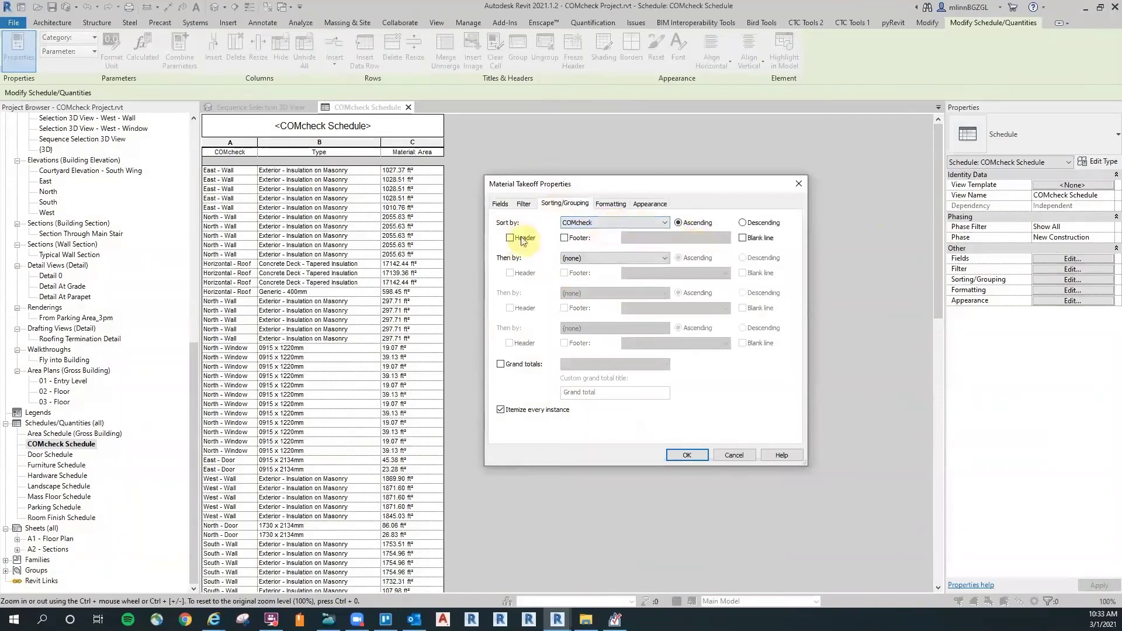
{"action": "left_click", "coordinate": [580, 240]}
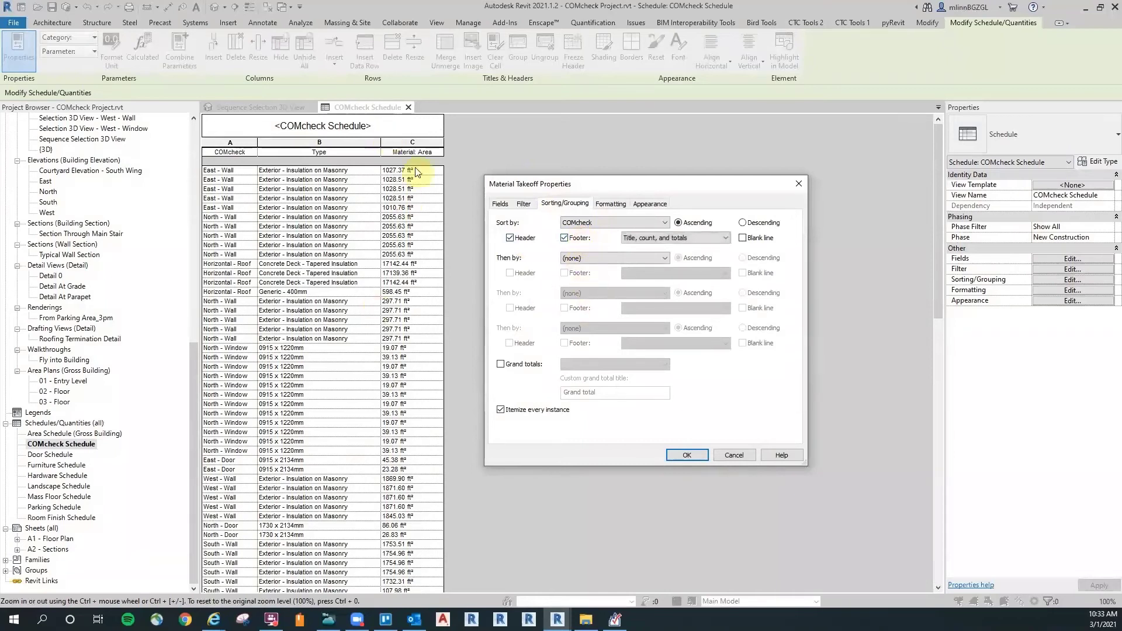
Add Type as the second sorting level and set the COMcheck group footer to Totals only.
{"action": "left_click", "coordinate": [590, 258]}
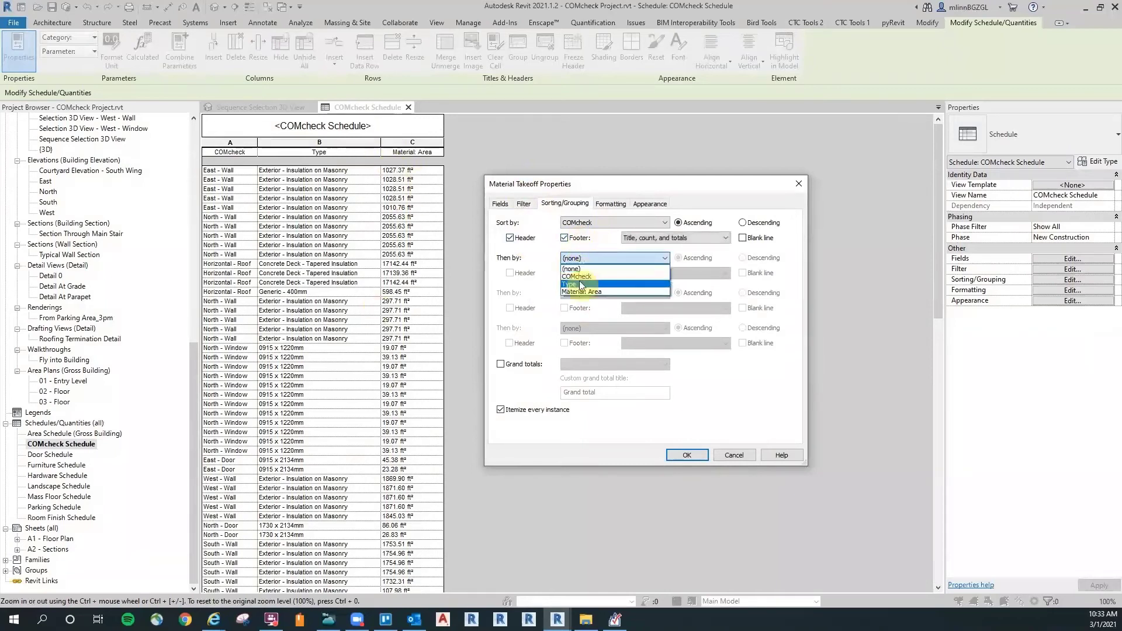
{"action": "left_click", "coordinate": [582, 285]}
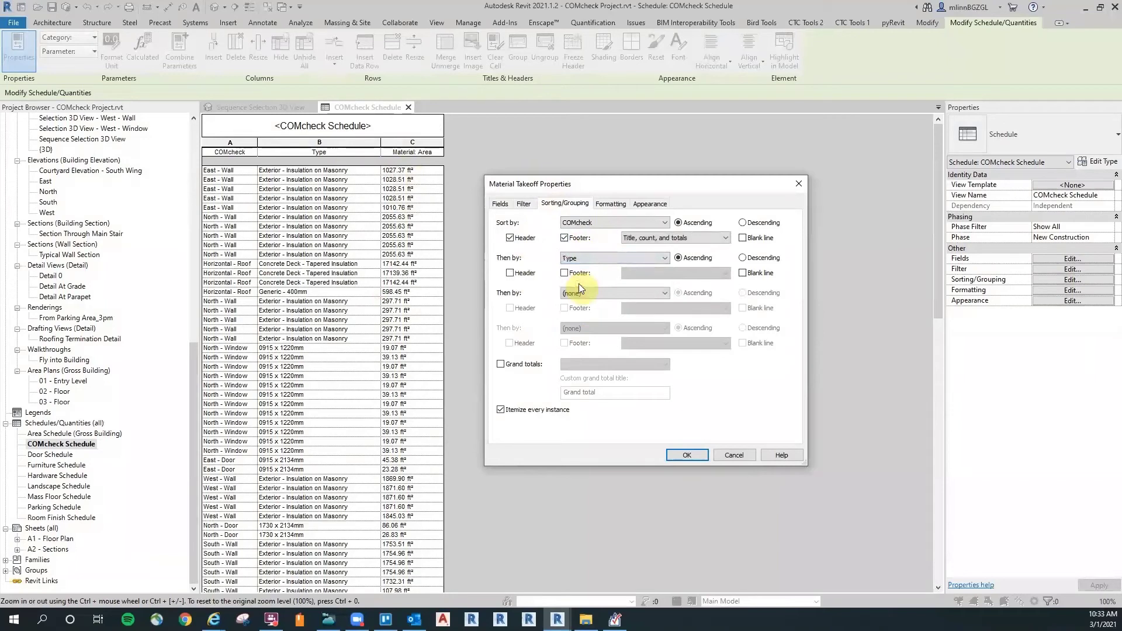
{"action": "left_click", "coordinate": [679, 239]}
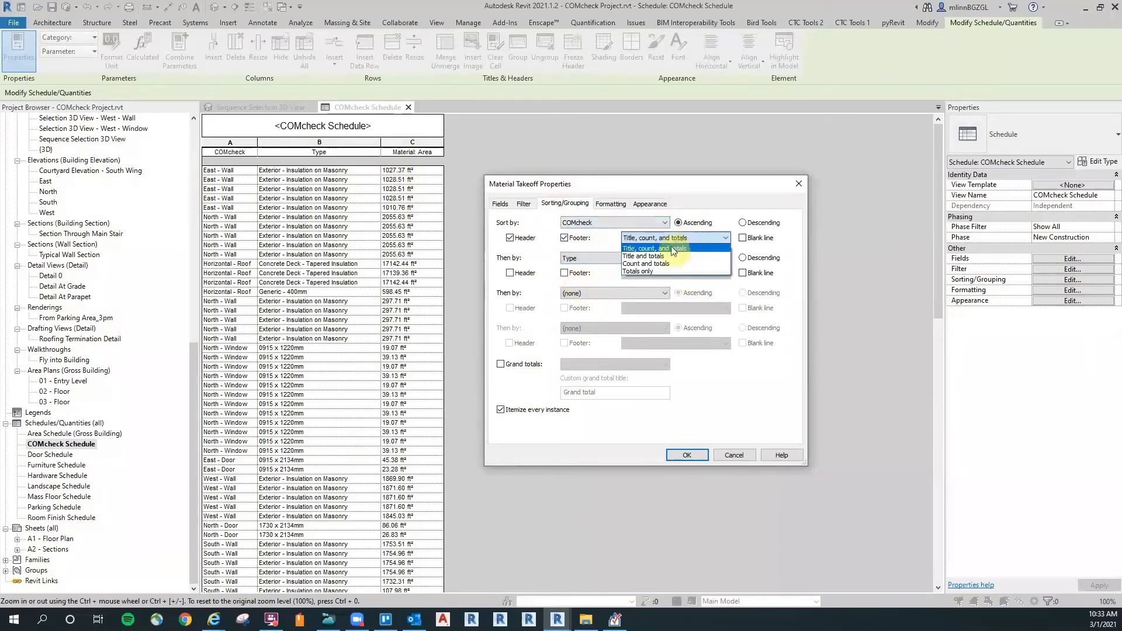
{"action": "left_click", "coordinate": [651, 271]}
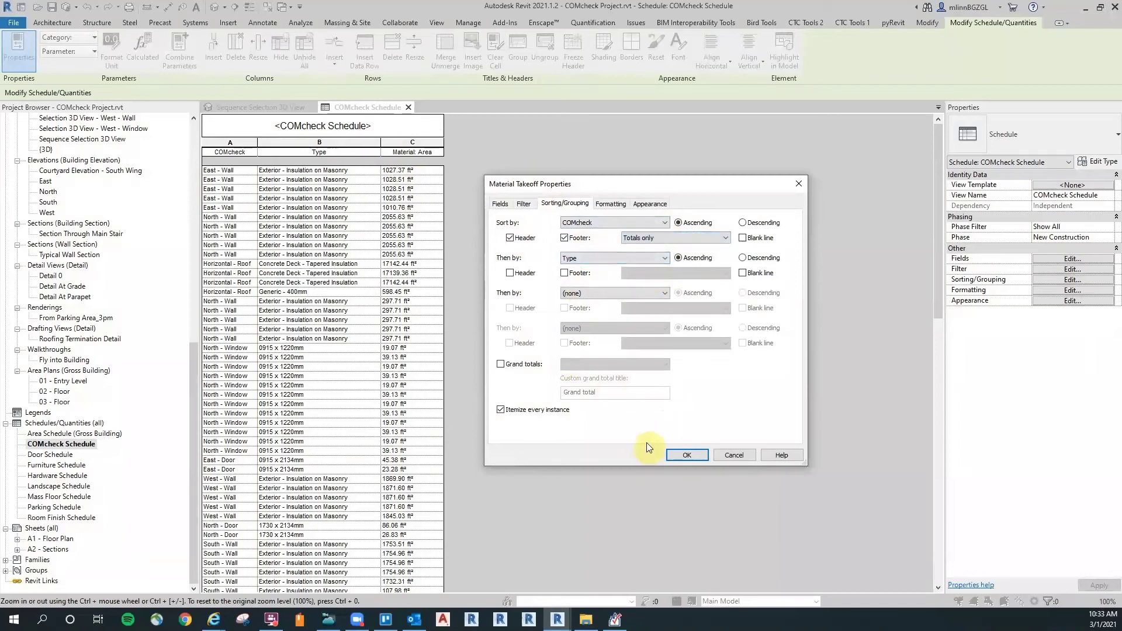
{"action": "left_click", "coordinate": [687, 455]}
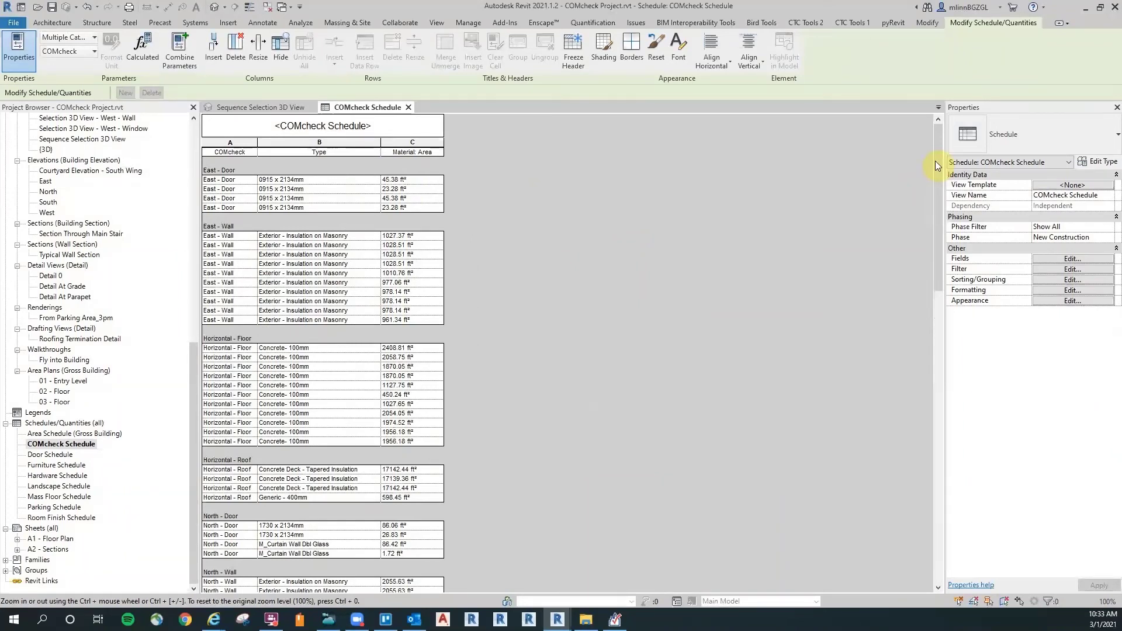
Set the Material: Area field's formatting to Calculate totals.
{"action": "left_click_drag", "start_coordinate": [935, 160], "coordinate": [419, 199]}
{"action": "left_click", "coordinate": [1059, 259]}
{"action": "left_click", "coordinate": [611, 204]}
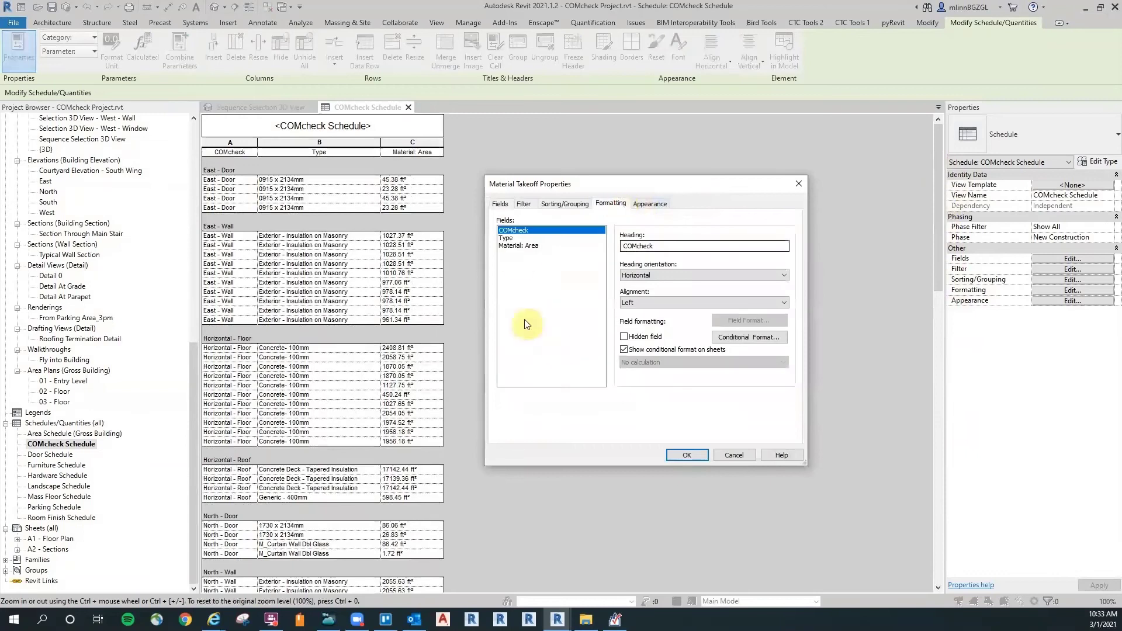
{"action": "left_click", "coordinate": [517, 246]}
{"action": "left_click", "coordinate": [671, 362]}
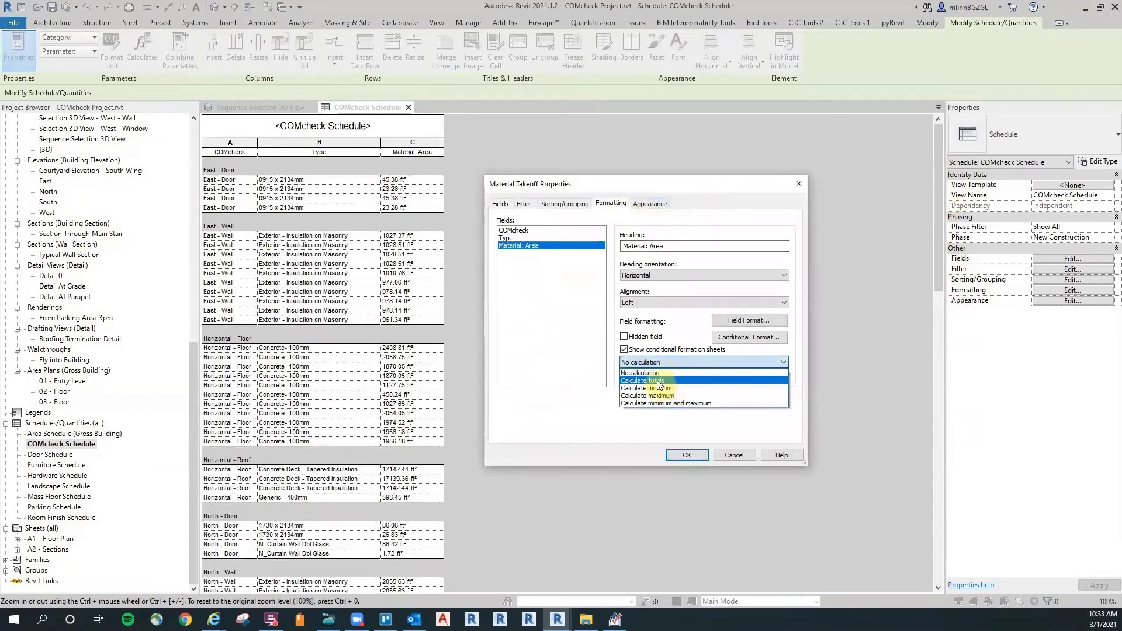
{"action": "left_click", "coordinate": [657, 382]}
{"action": "left_click", "coordinate": [682, 453]}
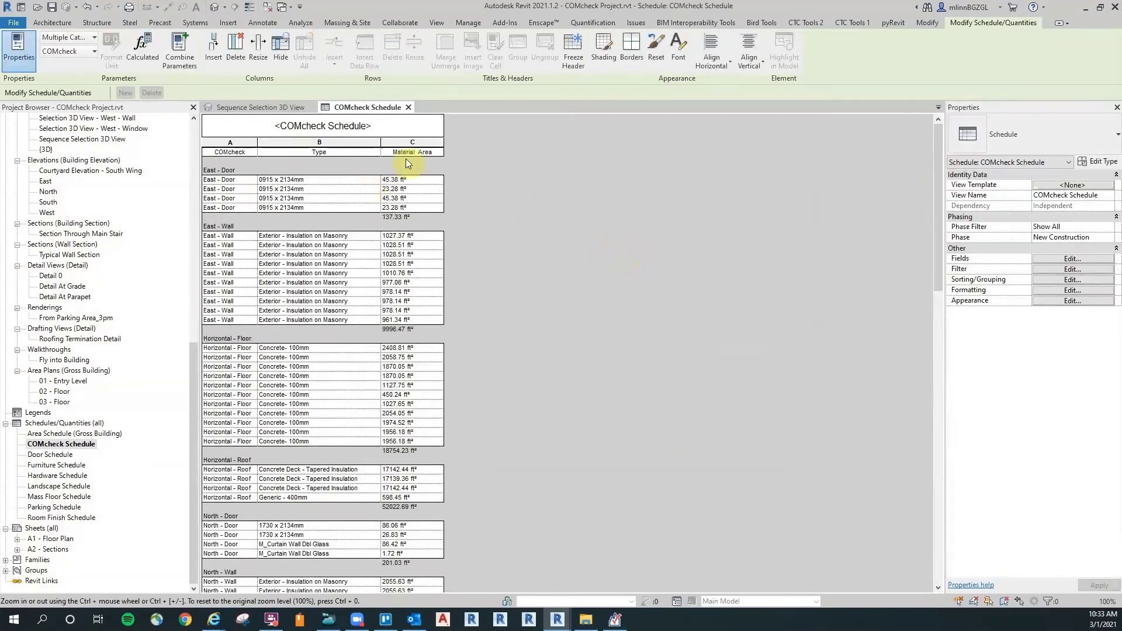
Turn off Itemize every instance in the schedule's sorting and grouping settings.
{"action": "left_click", "coordinate": [1051, 278]}
{"action": "left_click_drag", "start_coordinate": [671, 186], "coordinate": [697, 184]}
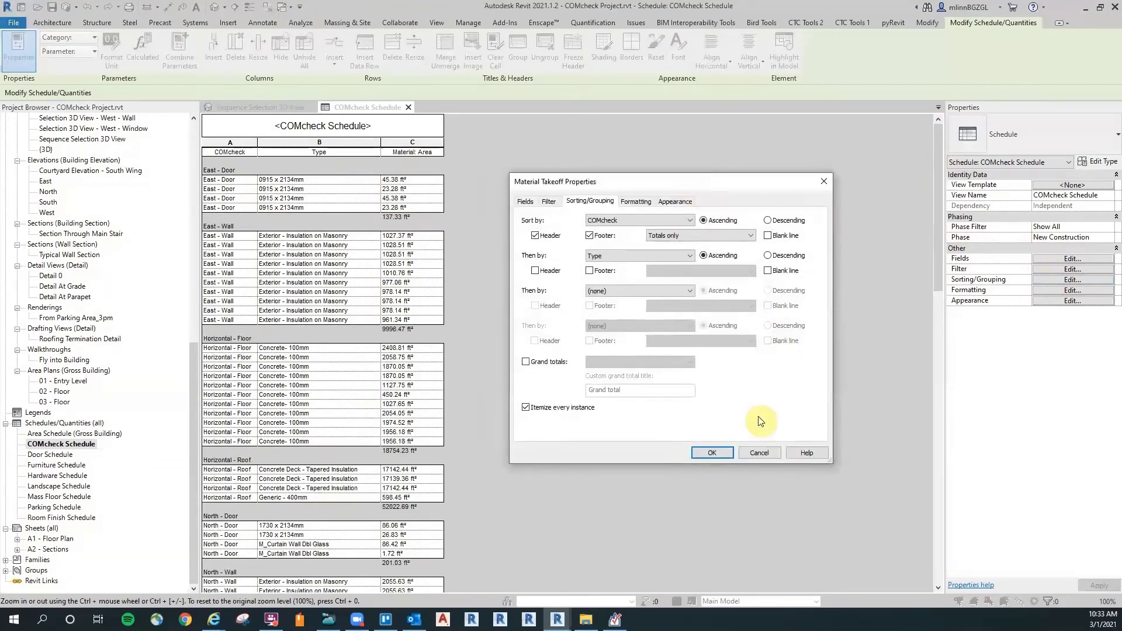
{"action": "left_click", "coordinate": [525, 407]}
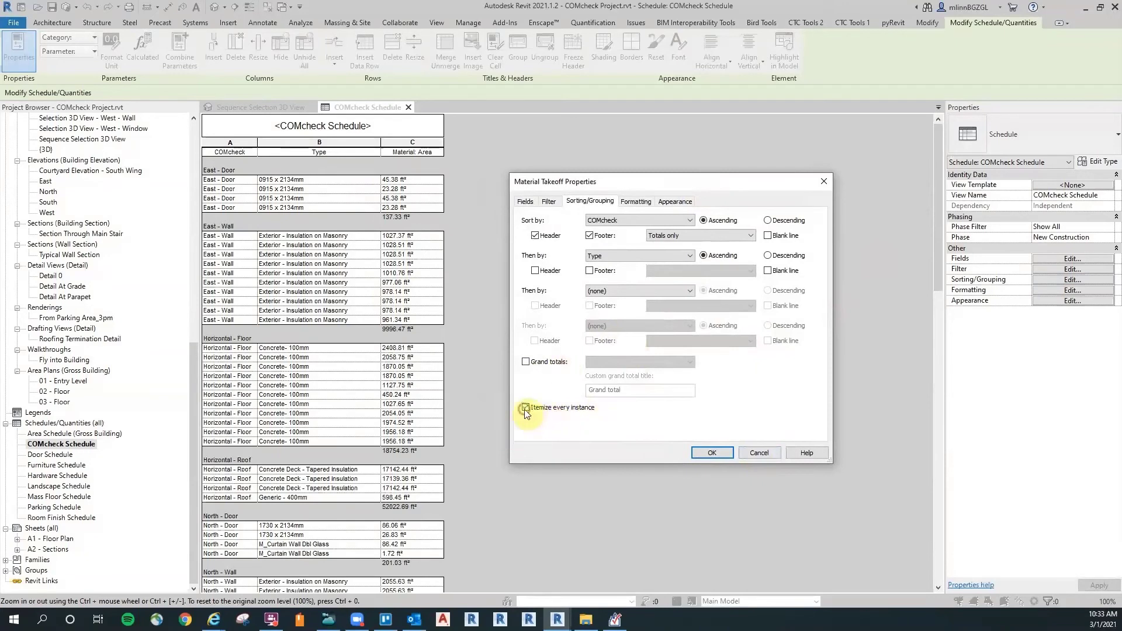
{"action": "left_click", "coordinate": [711, 454]}
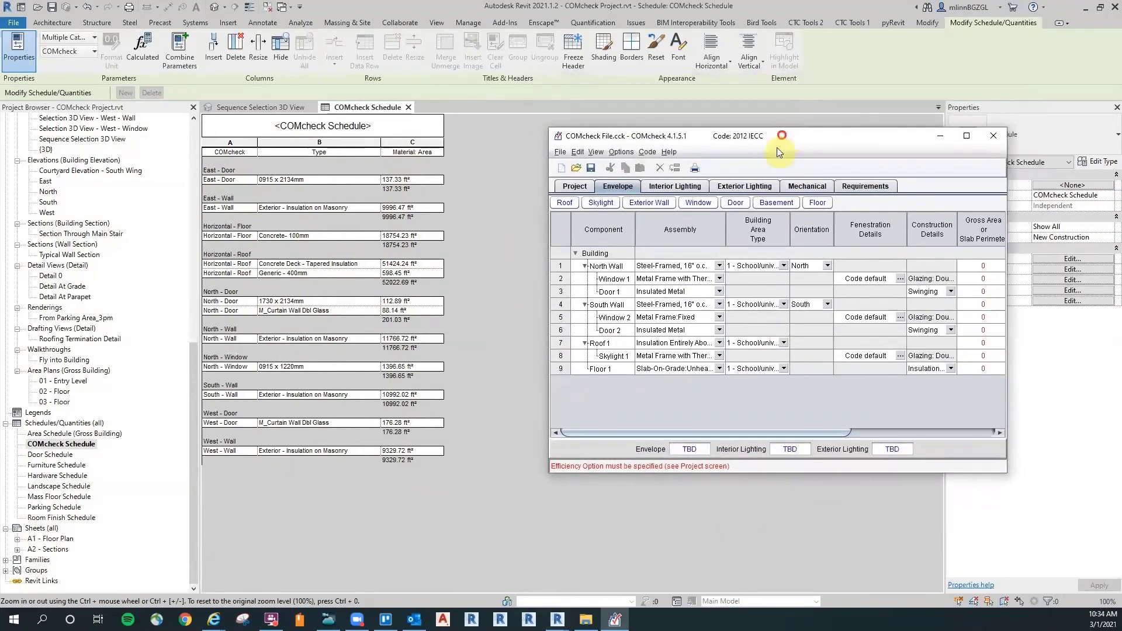
Switch to COMcheck, enlarge its window beside the schedule and delete the North Wall, South Wall, Roof 1 and Floor 1 envelope rows with their subrows.
{"action": "left_click_drag", "start_coordinate": [740, 140], "coordinate": [664, 101]}
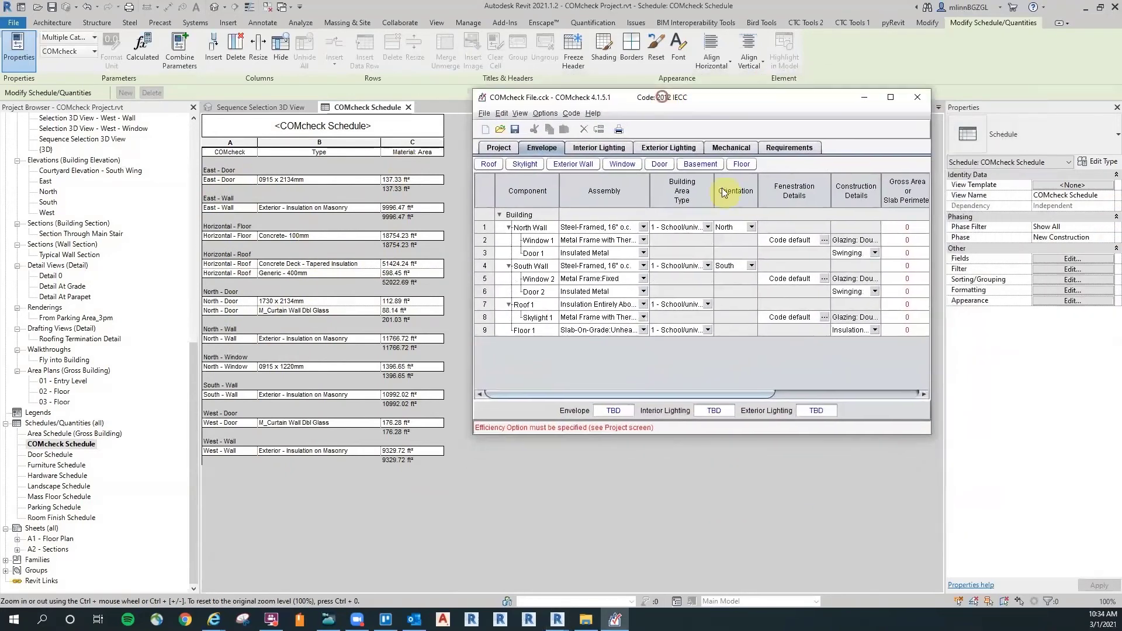
{"action": "left_click_drag", "start_coordinate": [783, 435], "coordinate": [783, 550]}
{"action": "left_click", "coordinate": [486, 227]}
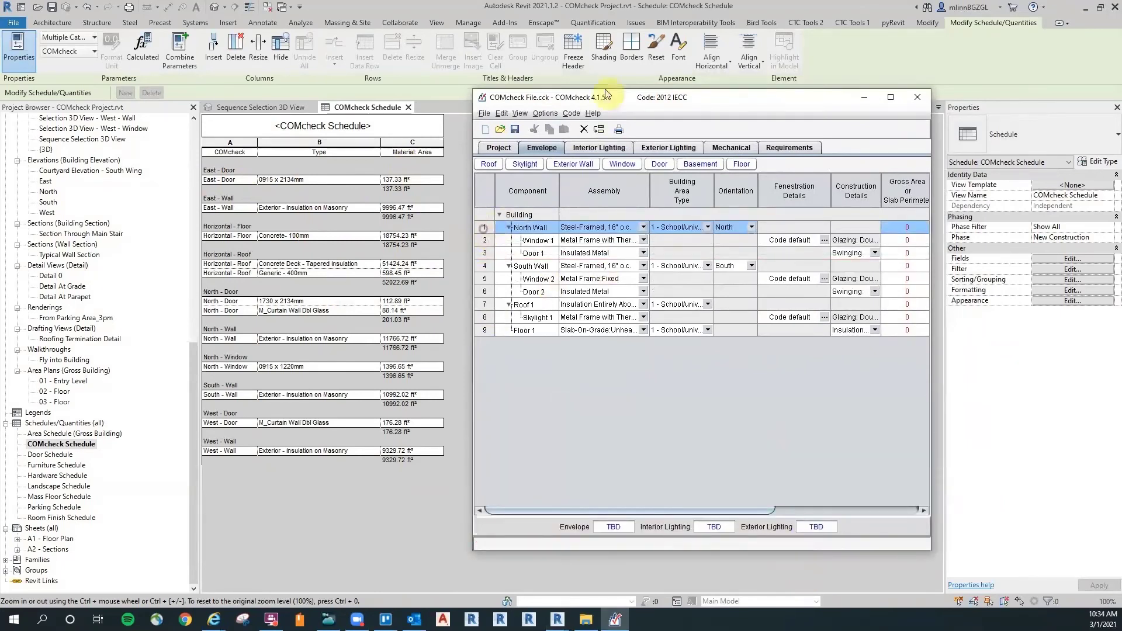
{"action": "left_click", "coordinate": [583, 130]}
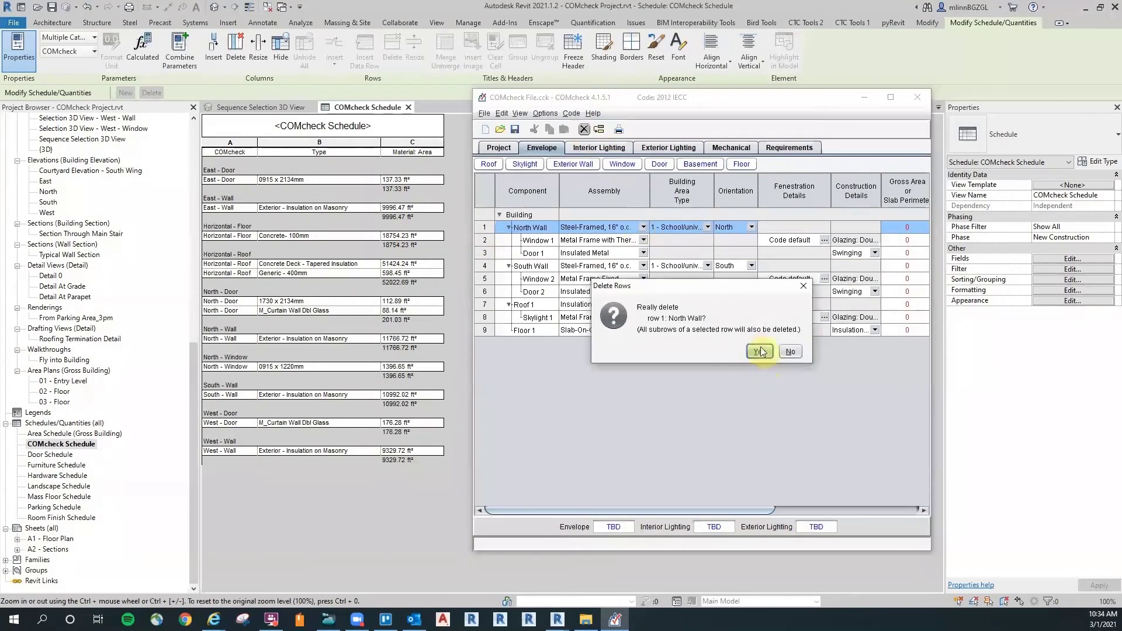
{"action": "left_click", "coordinate": [761, 353]}
{"action": "left_click", "coordinate": [583, 130]}
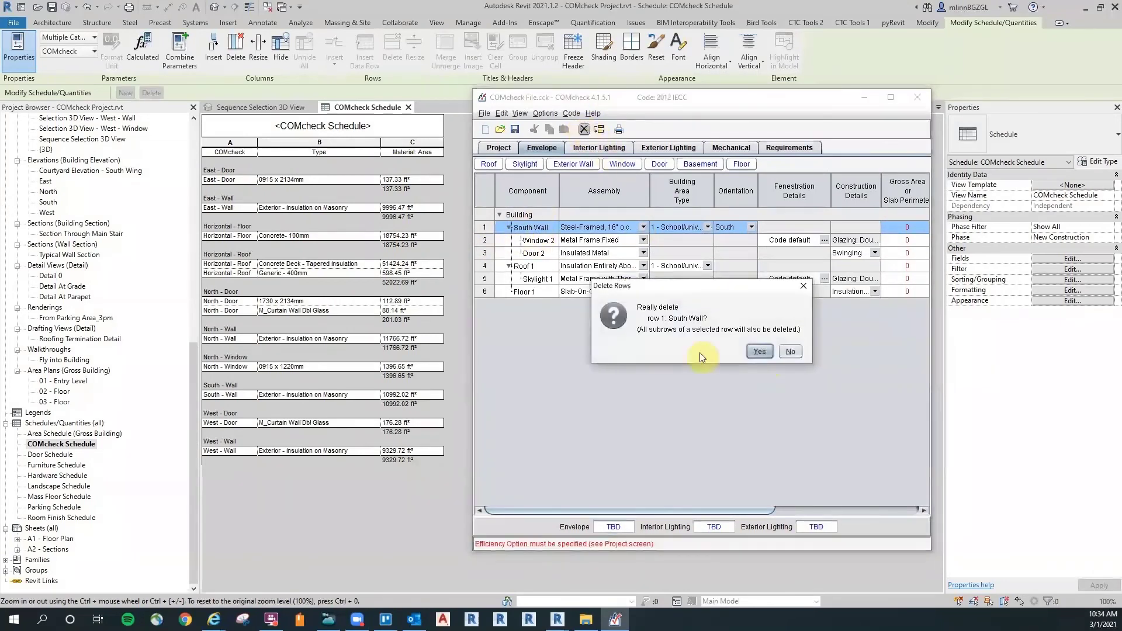
{"action": "left_click", "coordinate": [759, 350]}
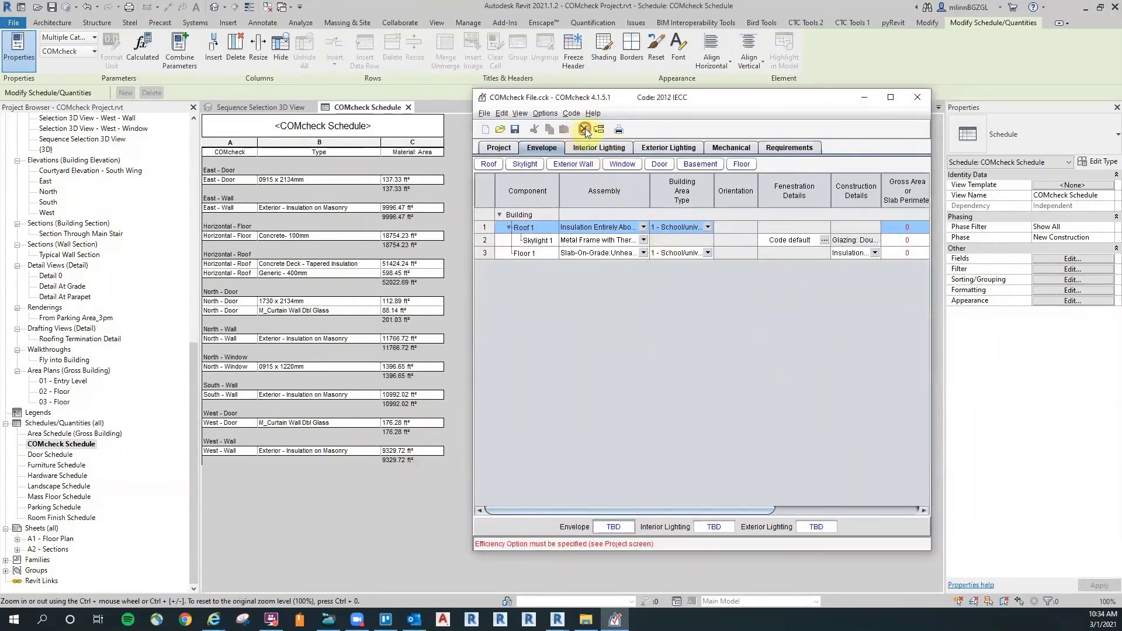
{"action": "left_click", "coordinate": [583, 130]}
{"action": "left_click", "coordinate": [759, 351]}
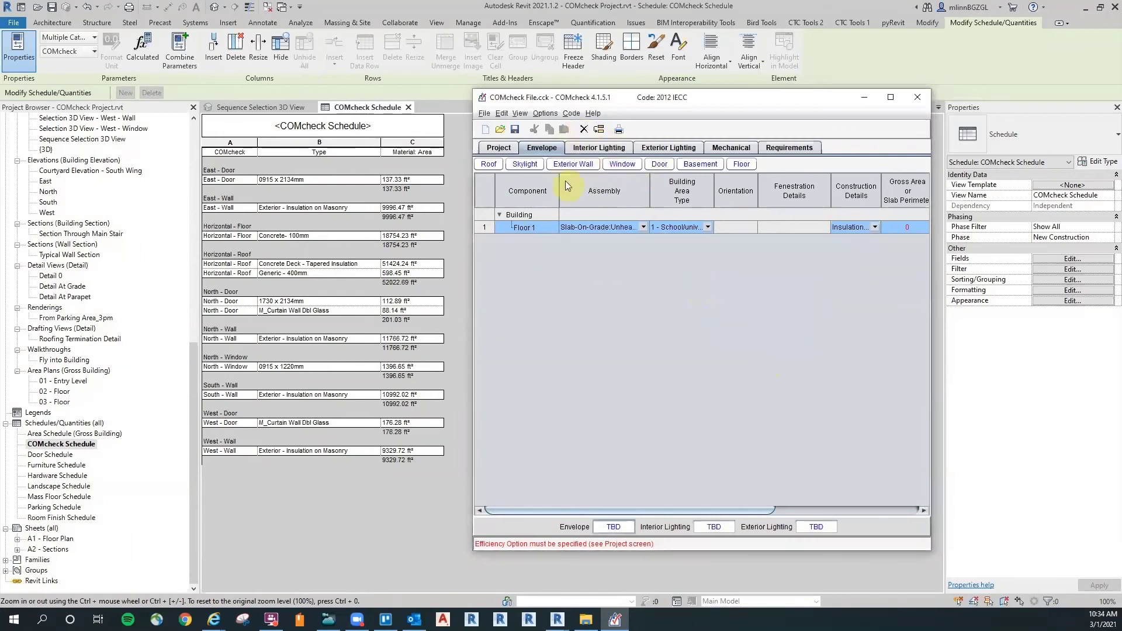
{"action": "left_click", "coordinate": [584, 129]}
{"action": "left_click", "coordinate": [726, 349]}
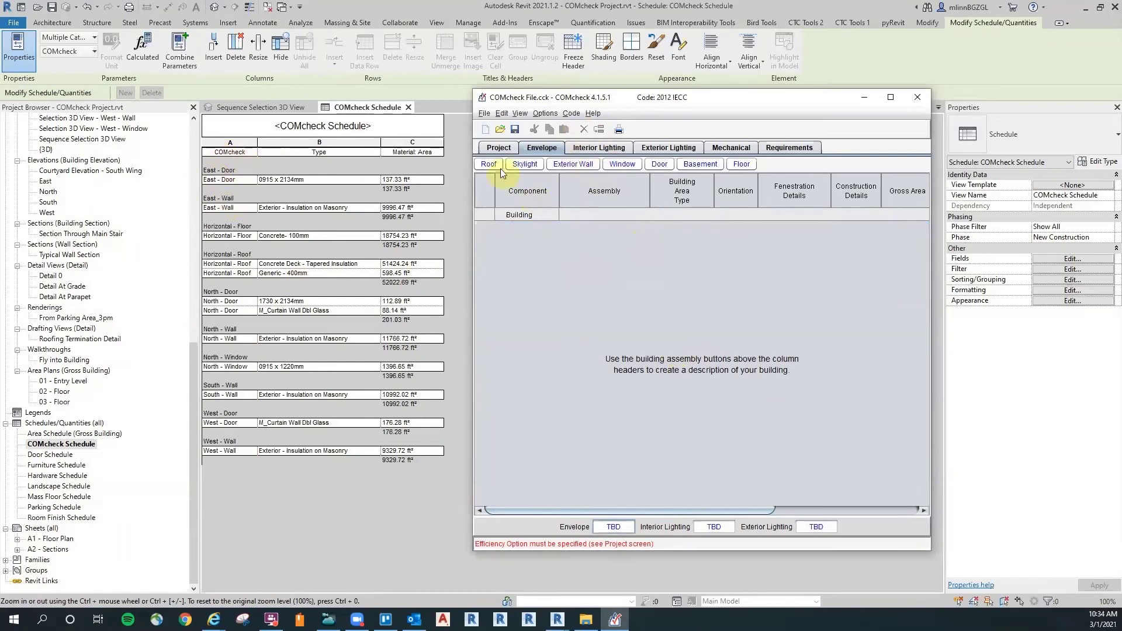
Add an exterior wall to the building envelope with the Steel-Framed, 16" o.c. assembly.
{"action": "left_click", "coordinate": [585, 167]}
{"action": "mouse_move", "coordinate": [608, 320]}
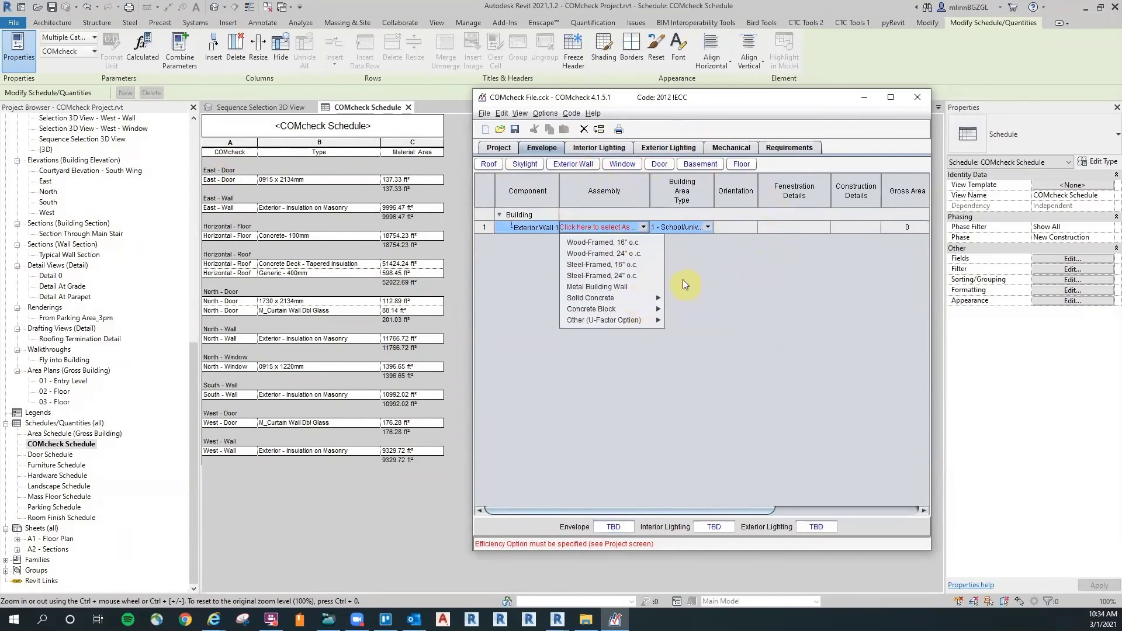
{"action": "left_click", "coordinate": [648, 265]}
{"action": "left_click", "coordinate": [644, 228]}
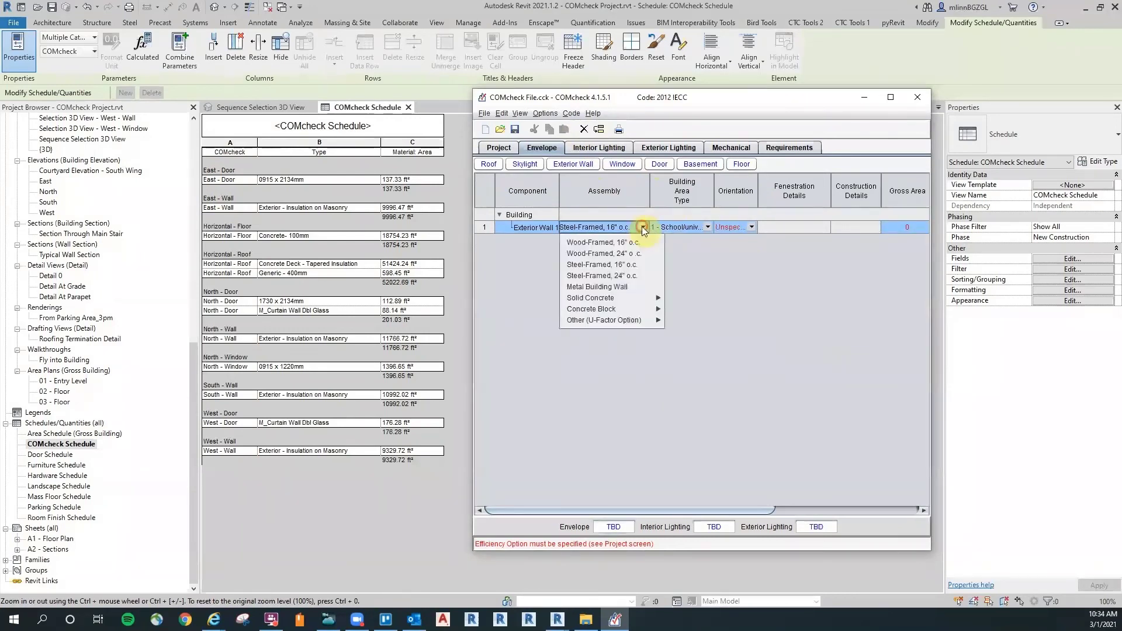
{"action": "left_click", "coordinate": [644, 227]}
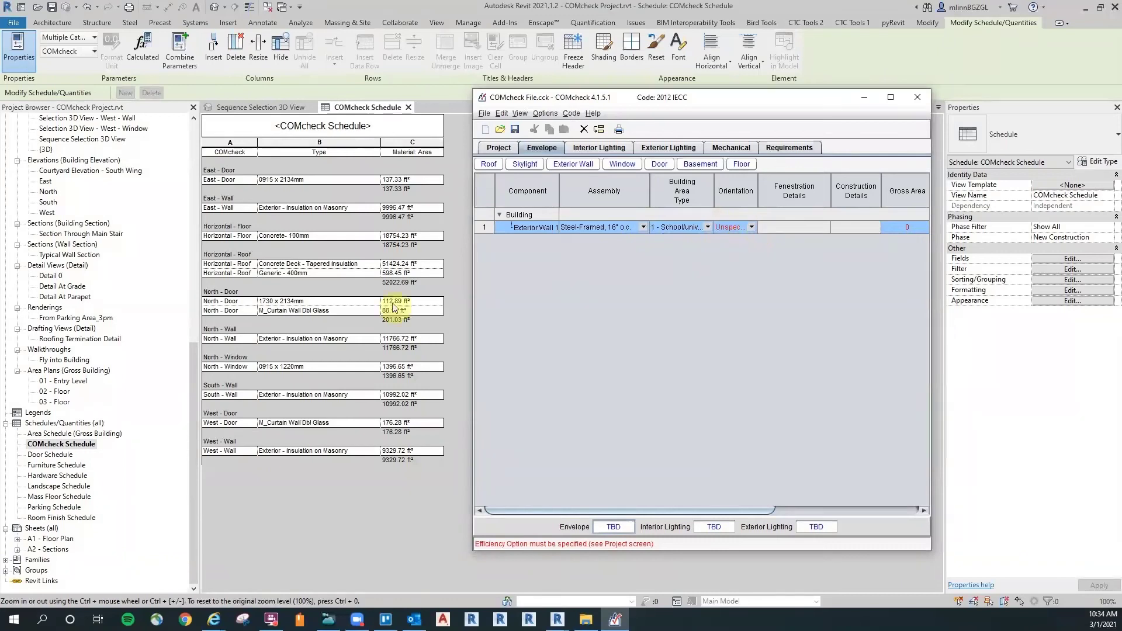
Set the exterior wall's orientation to East and its gross area to 9996 ft2.
{"action": "left_click", "coordinate": [752, 228]}
{"action": "left_click", "coordinate": [735, 253]}
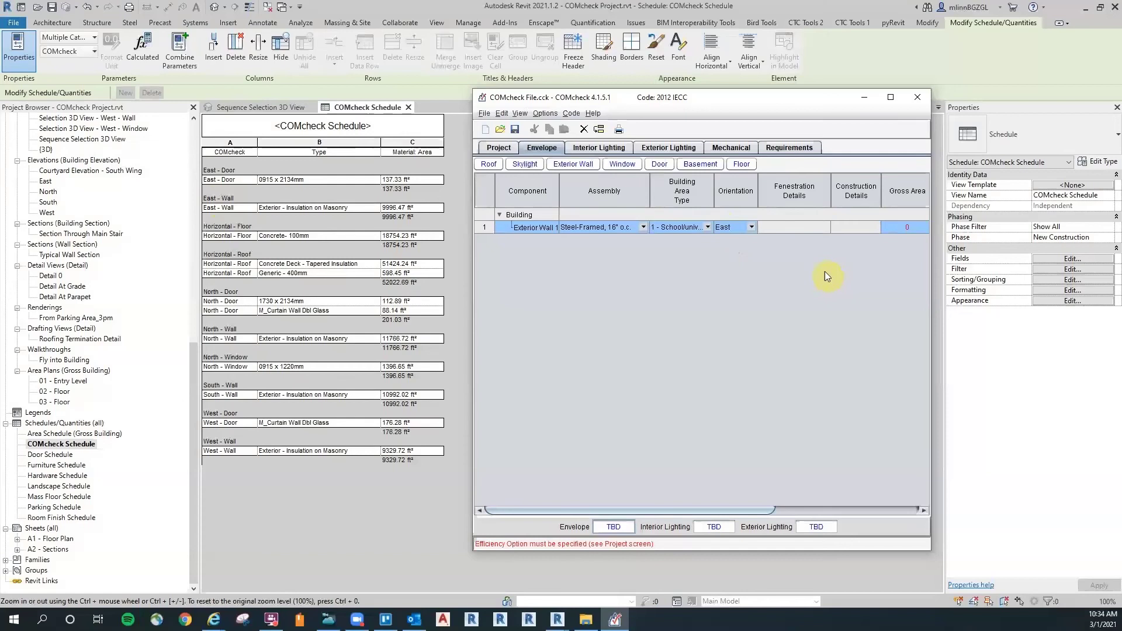
{"action": "left_click", "coordinate": [910, 227]}
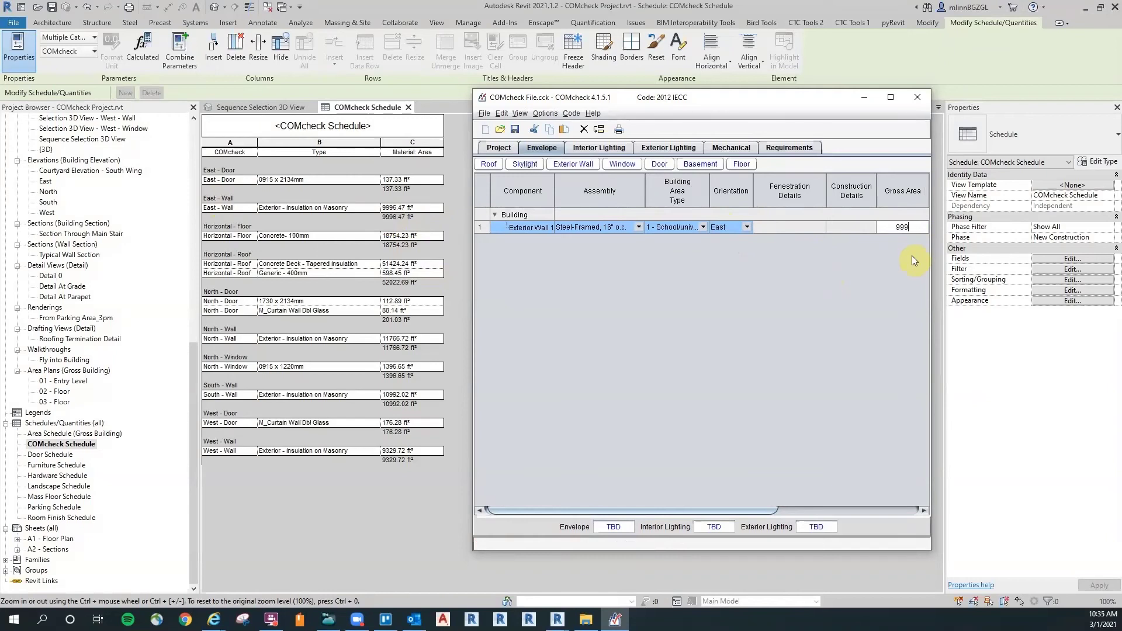
{"action": "key", "text": "Tab"}
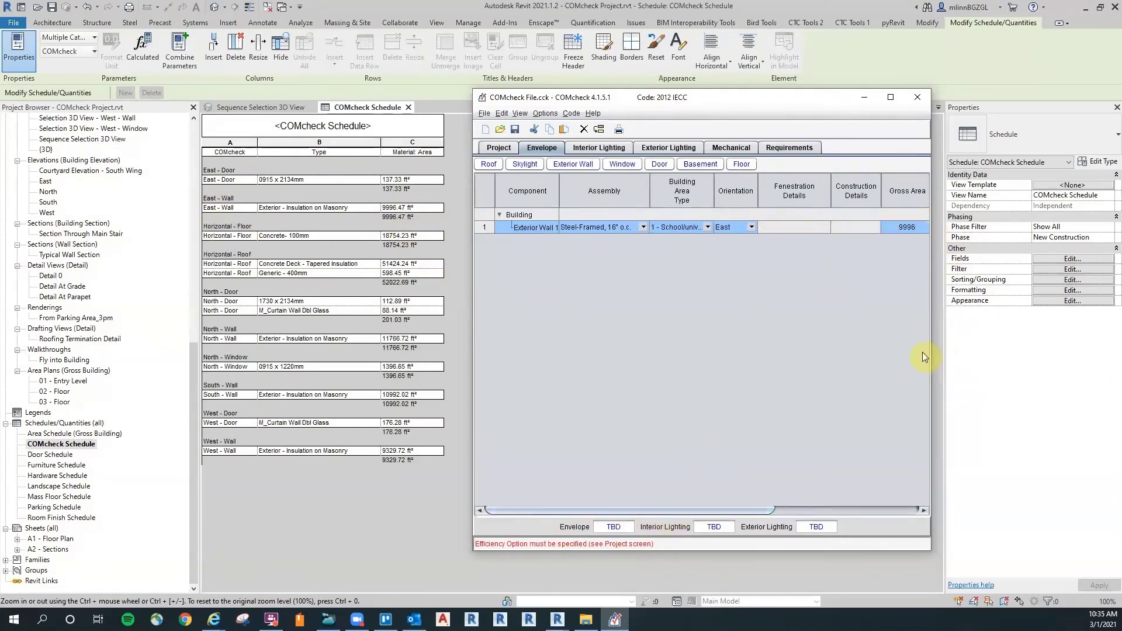
Widen the COMcheck window to show the R-value and U-factor columns, and add a door under the east exterior wall.
{"action": "left_click_drag", "start_coordinate": [931, 353], "coordinate": [1092, 356]}
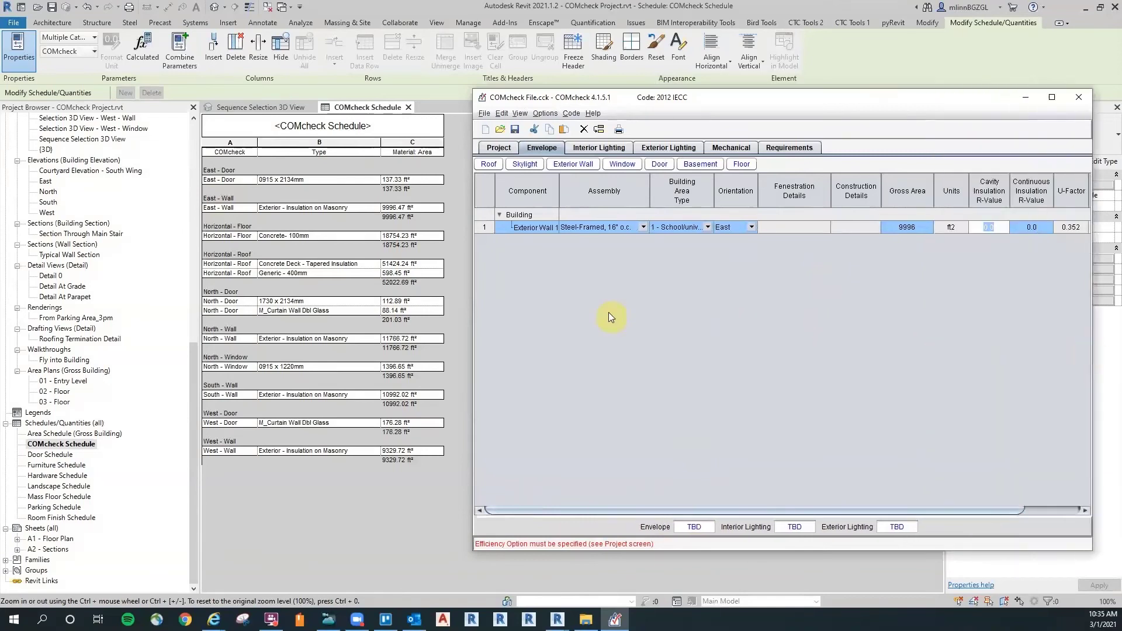
{"action": "left_click", "coordinate": [483, 226]}
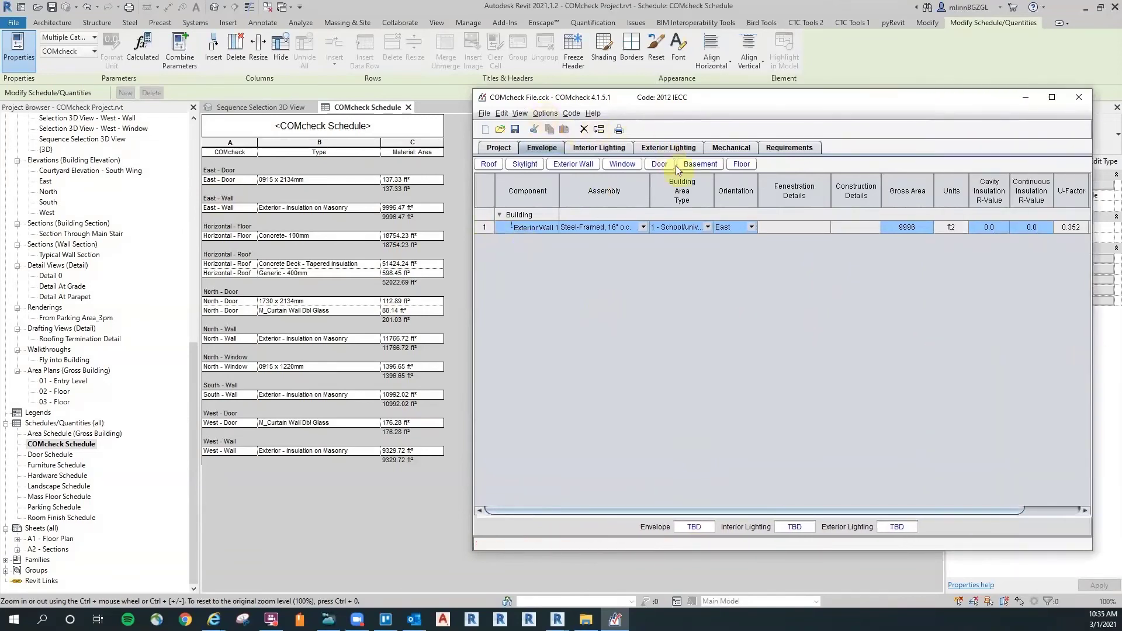
{"action": "left_click", "coordinate": [660, 164]}
{"action": "left_click", "coordinate": [519, 279]}
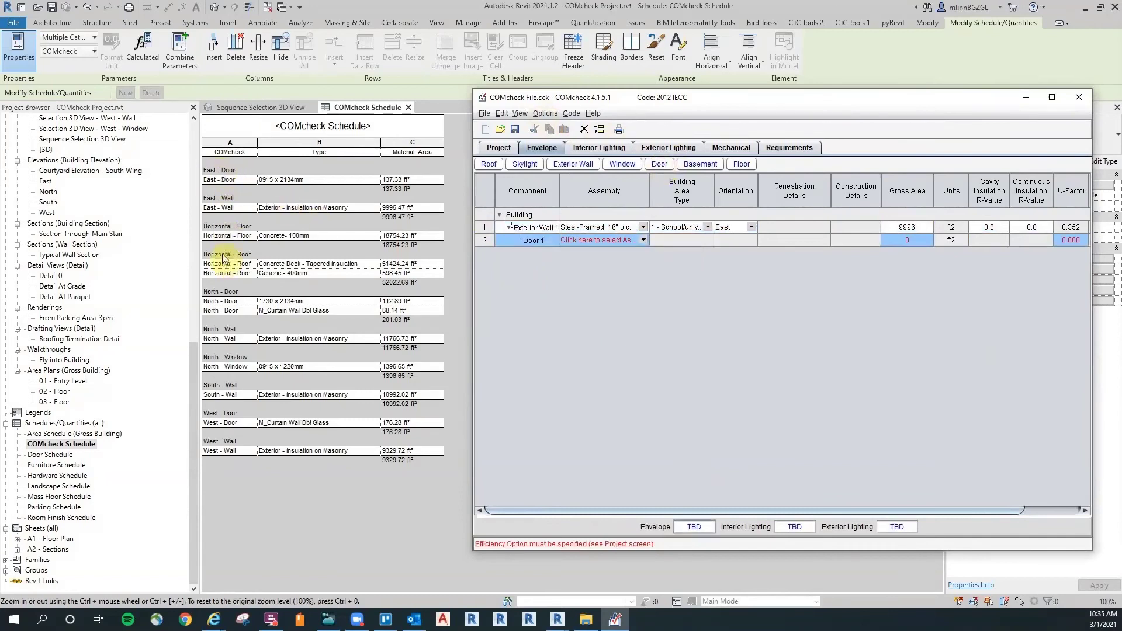
{"action": "left_click", "coordinate": [560, 300]}
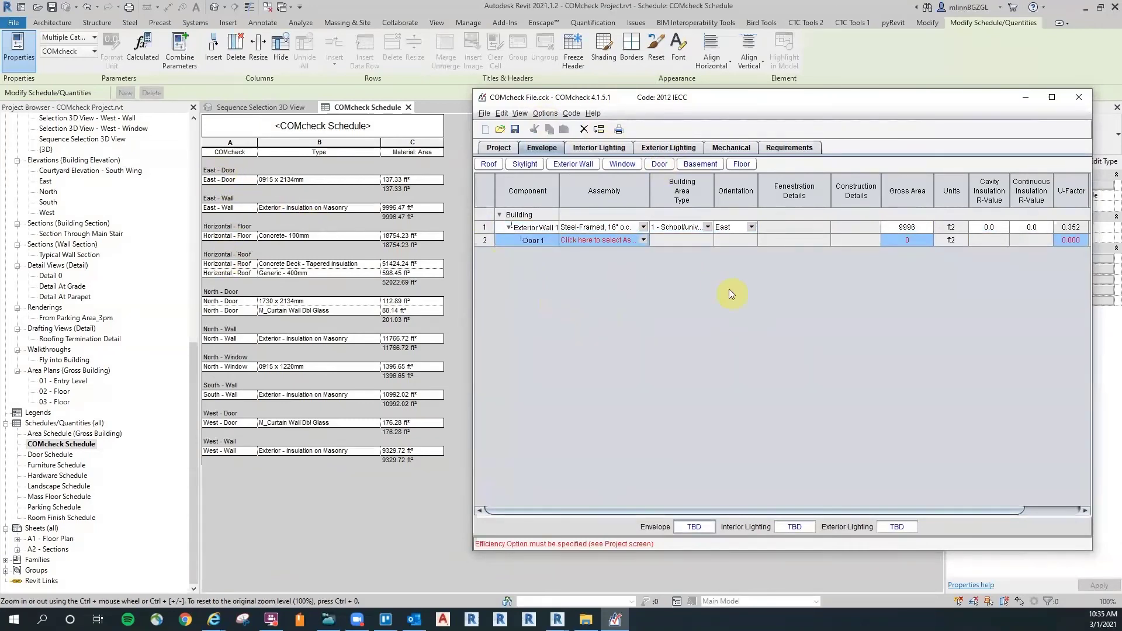
{"action": "left_click", "coordinate": [771, 101]}
{"action": "left_click_drag", "start_coordinate": [770, 101], "coordinate": [766, 101]}
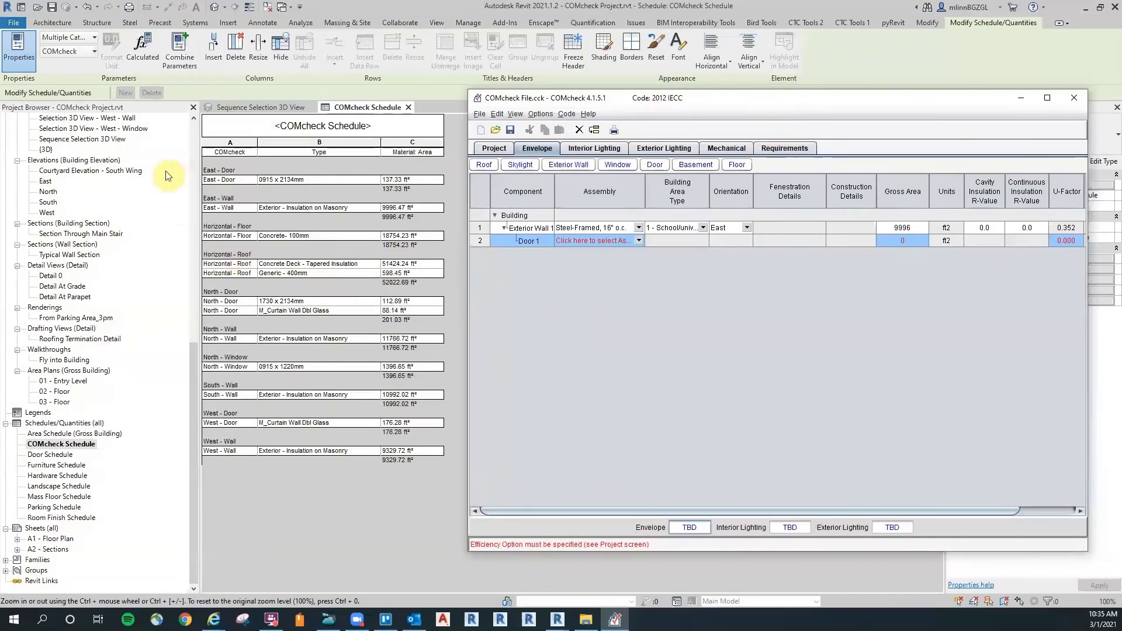